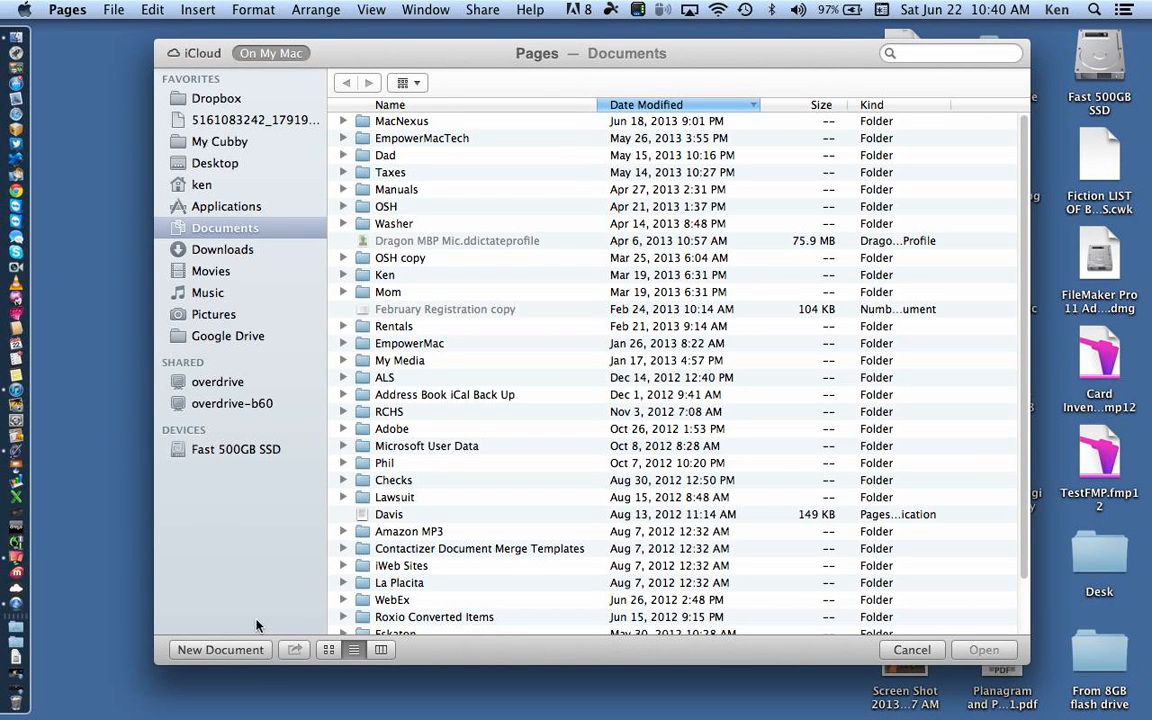
Step: Create a new document from the Club Newsletter template in the Page Layout newsletters
left_click(240, 649)
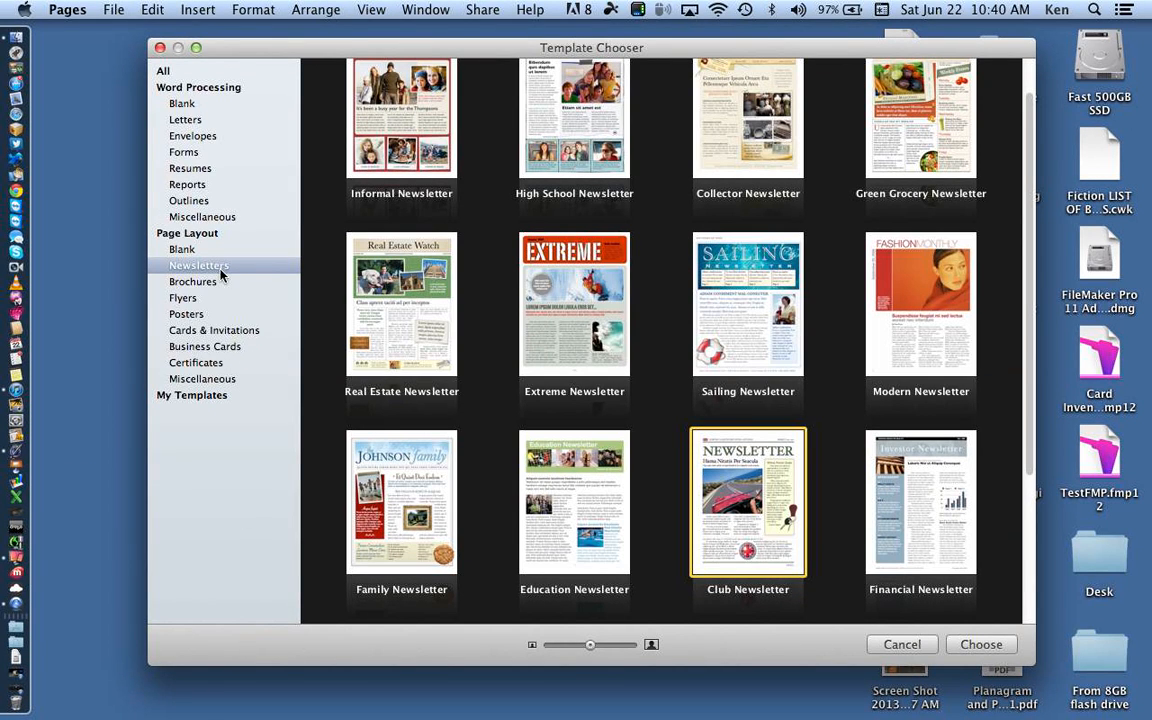
left_click(205, 267)
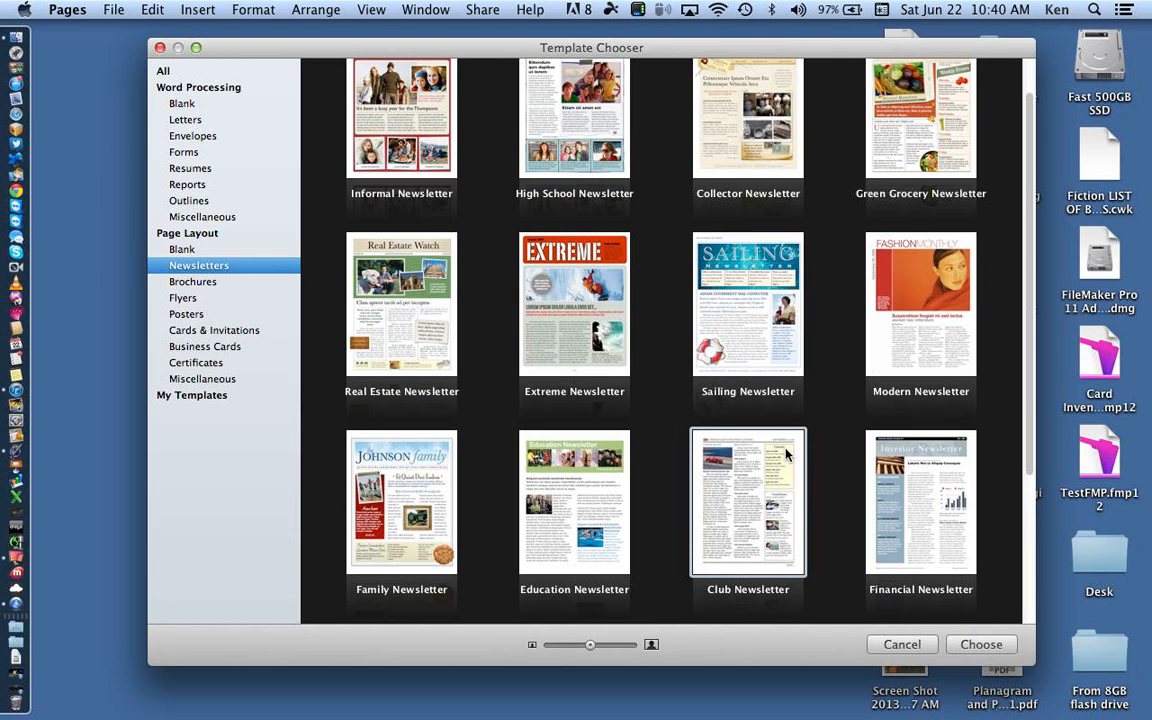
double_click(763, 480)
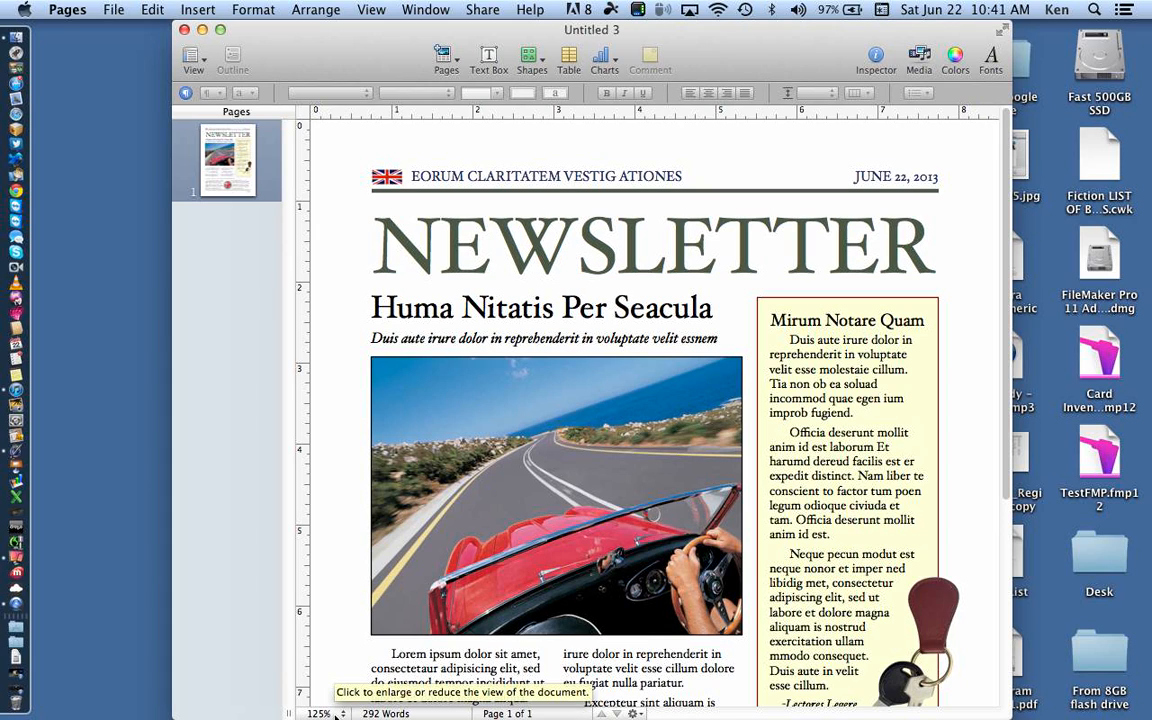
Step: Set the document zoom to Fit Page and show the layout outlines
left_click(337, 702)
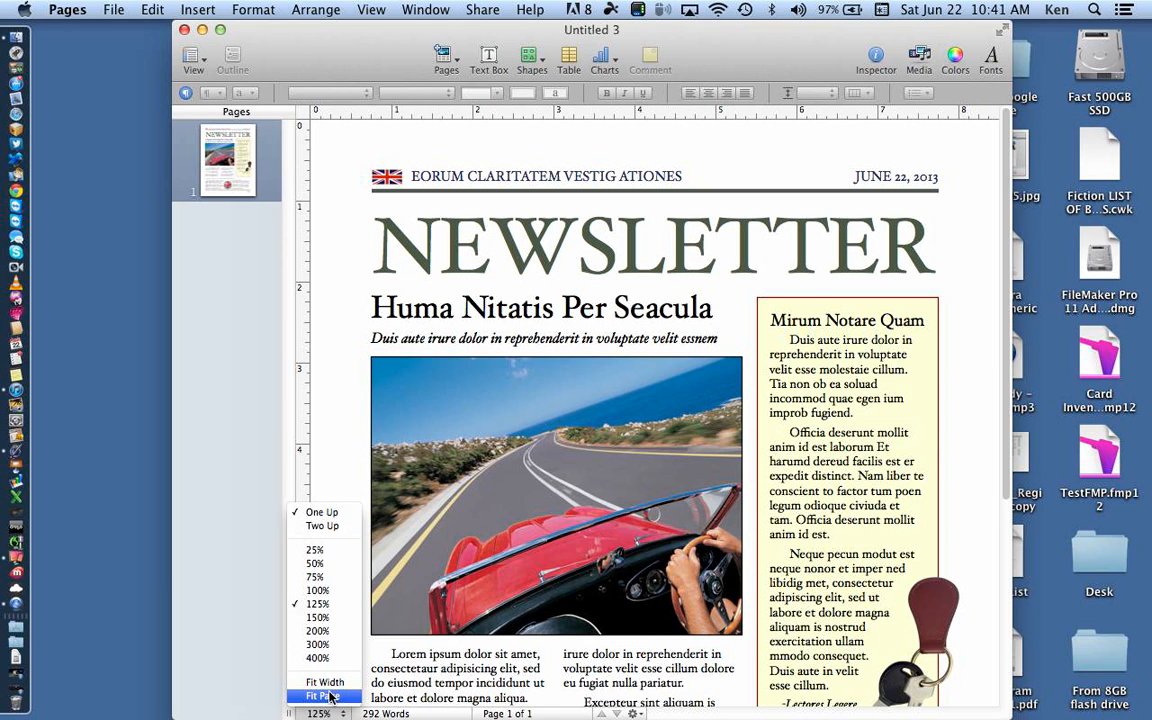
left_click(324, 696)
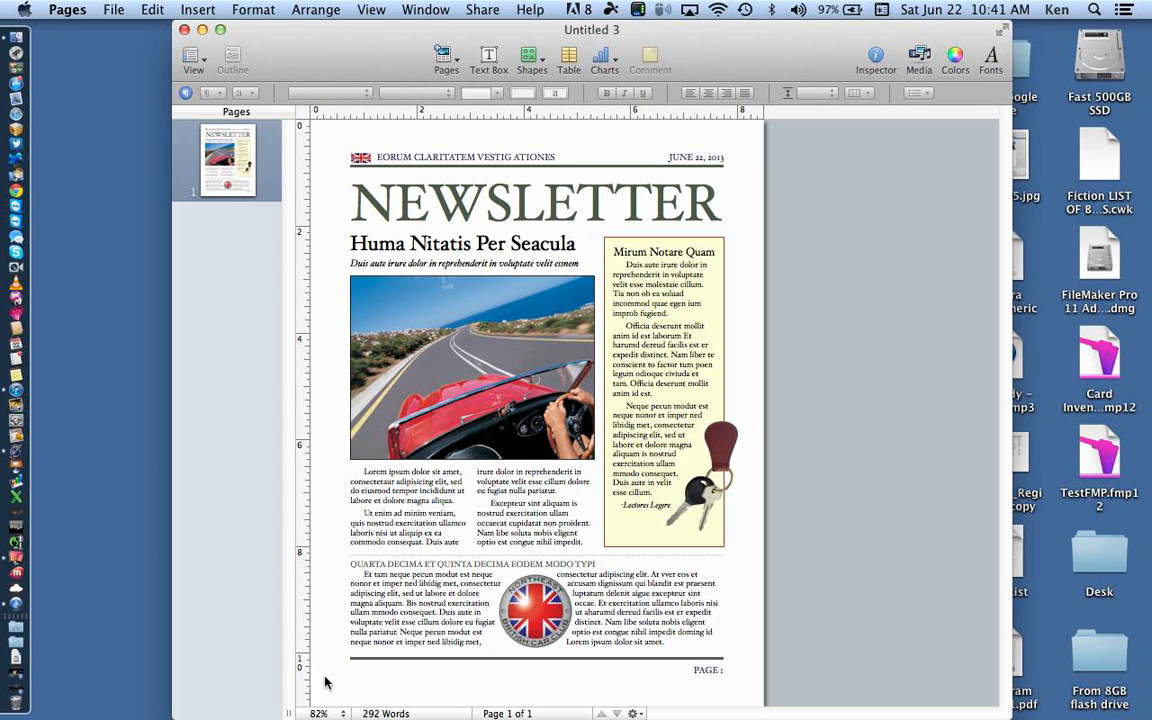
left_click(371, 9)
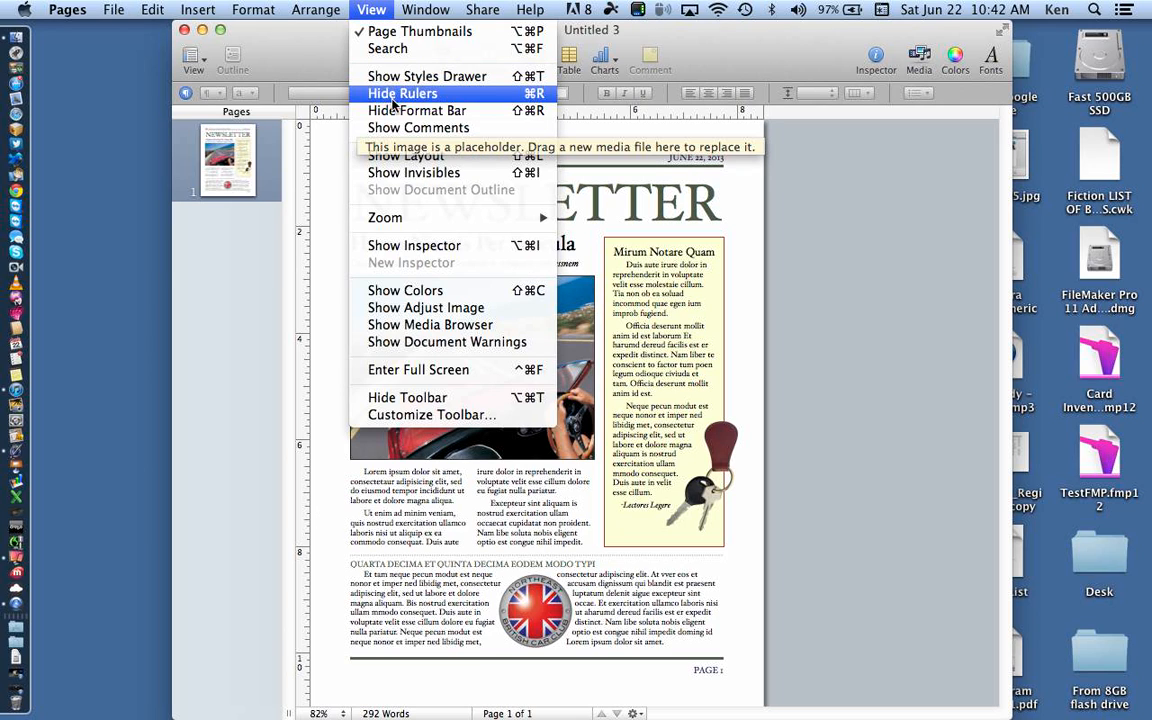
left_click(395, 160)
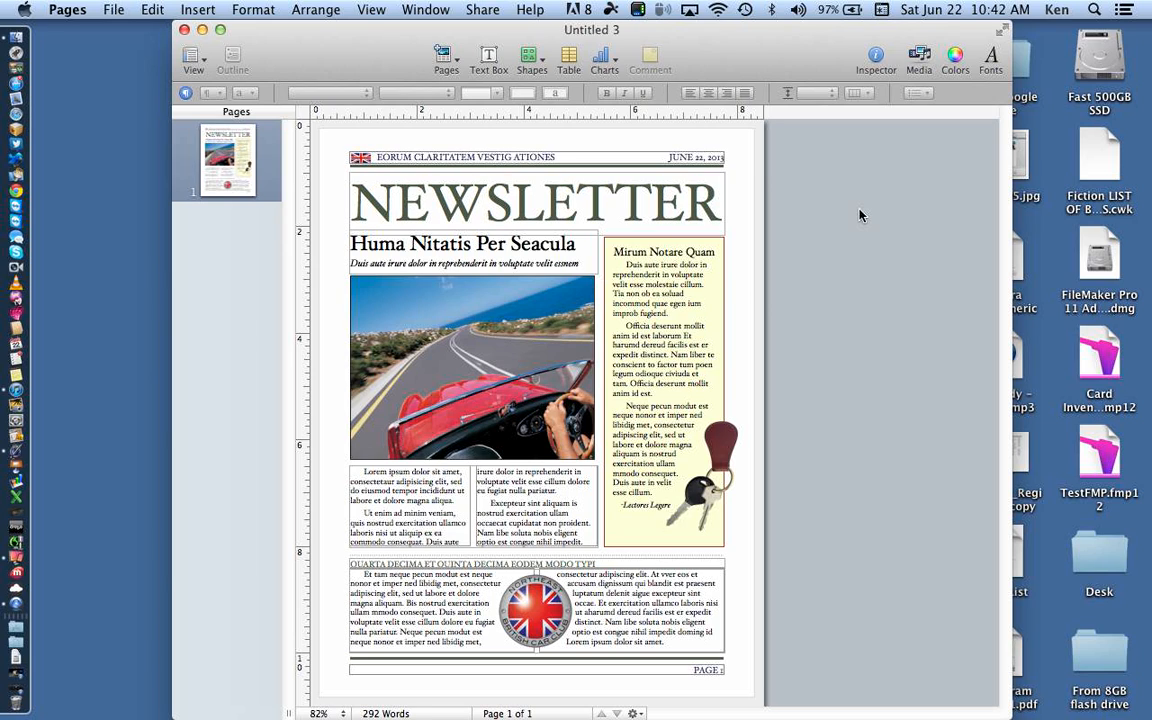
Step: Replace the NEWSLETTER title on the cover page with "EmpowerMac"
left_click(656, 199)
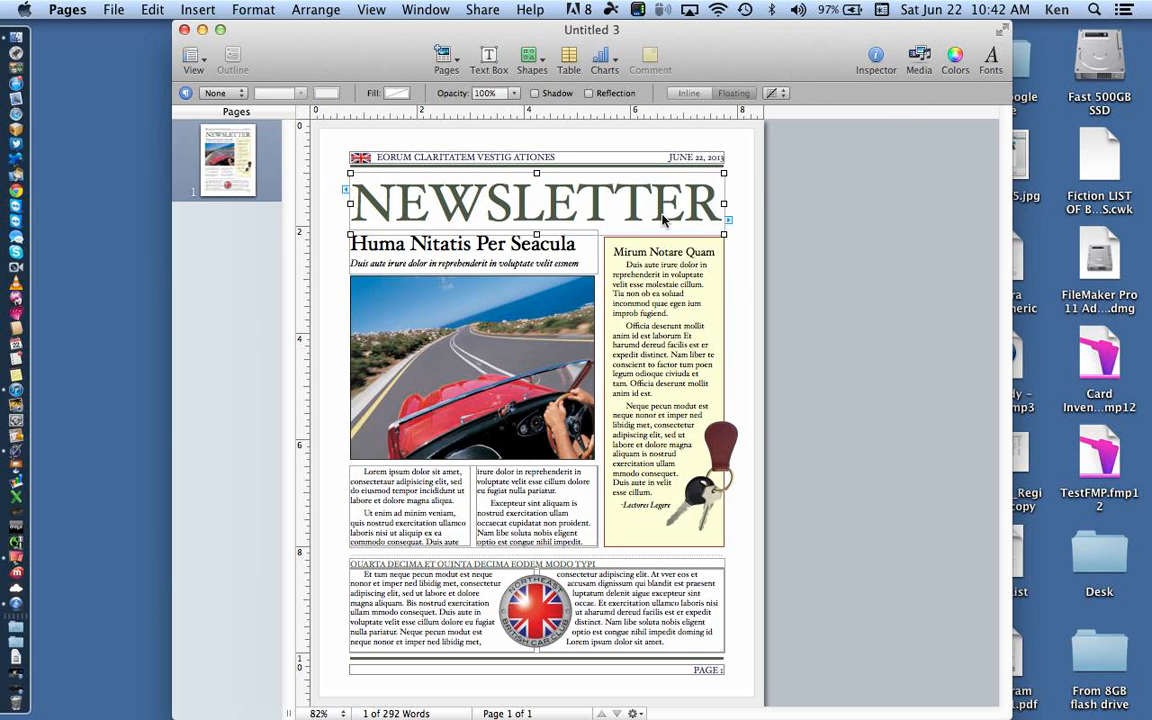
double_click(647, 205)
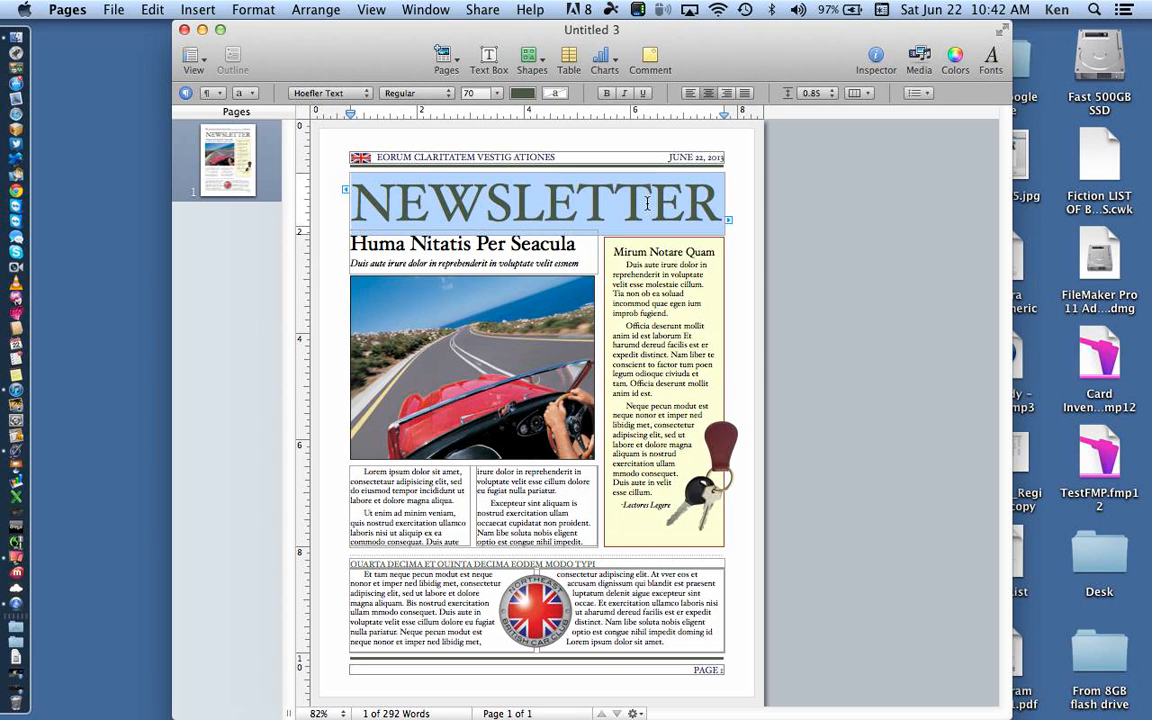
type("Empow")
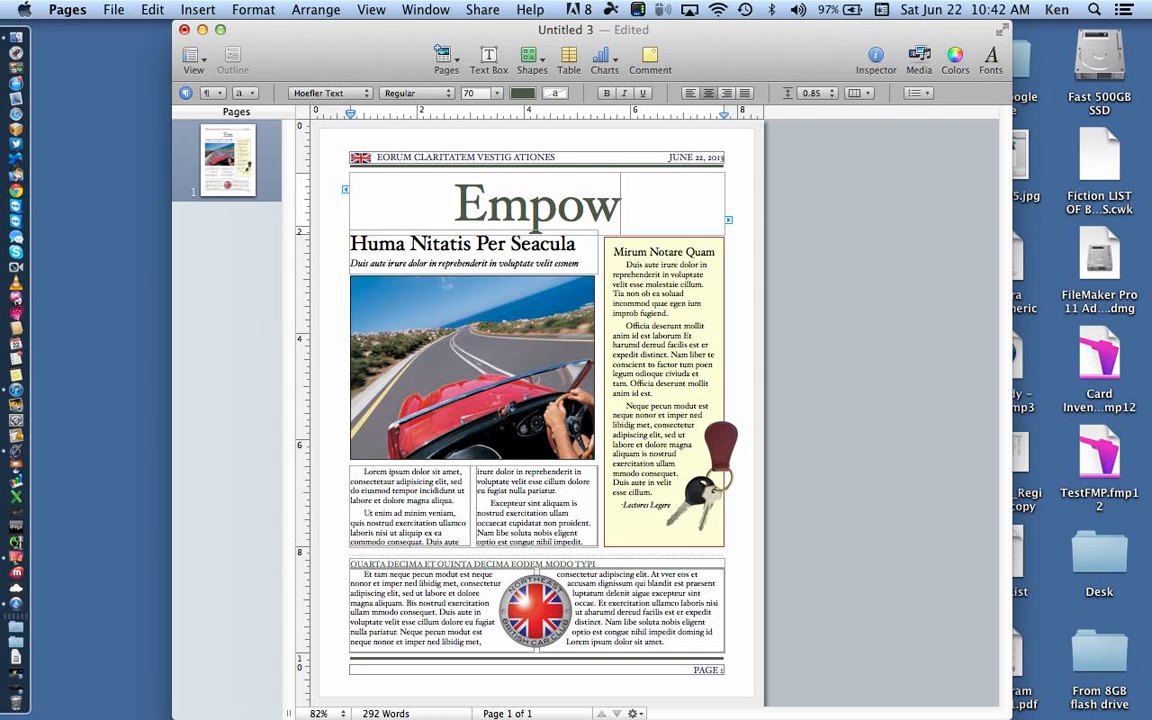
type("erMac")
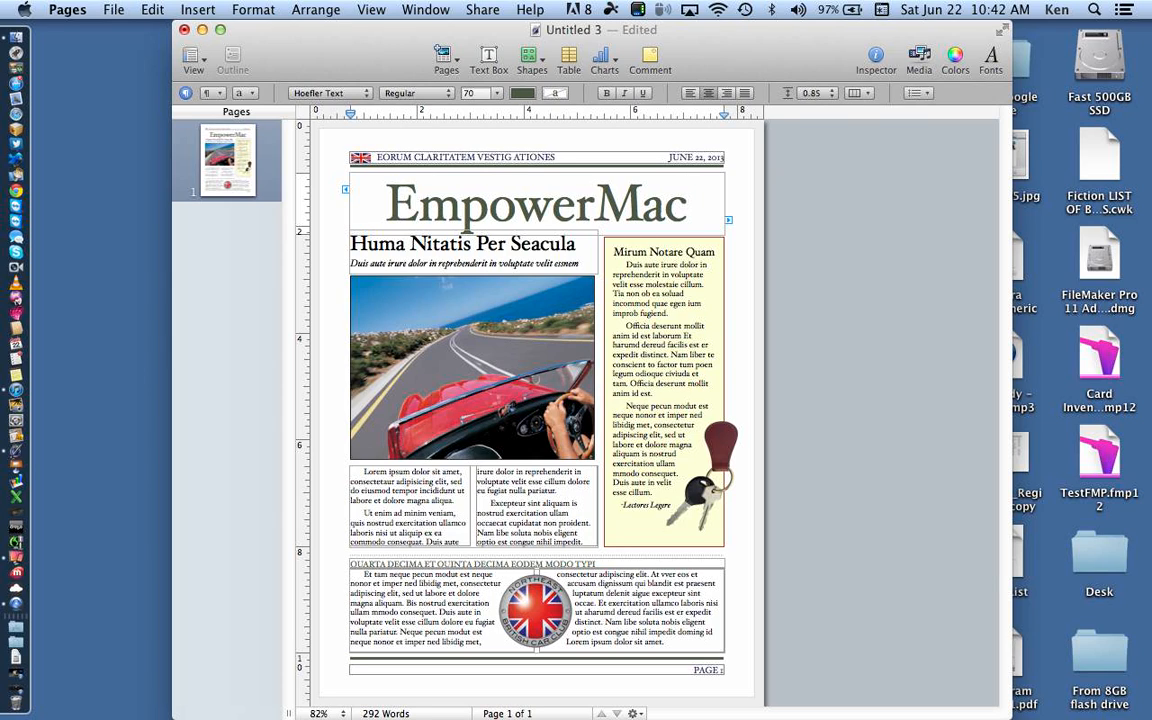
Step: Replace the headline below the title with "Pages Morning Class"
triple_click(483, 243)
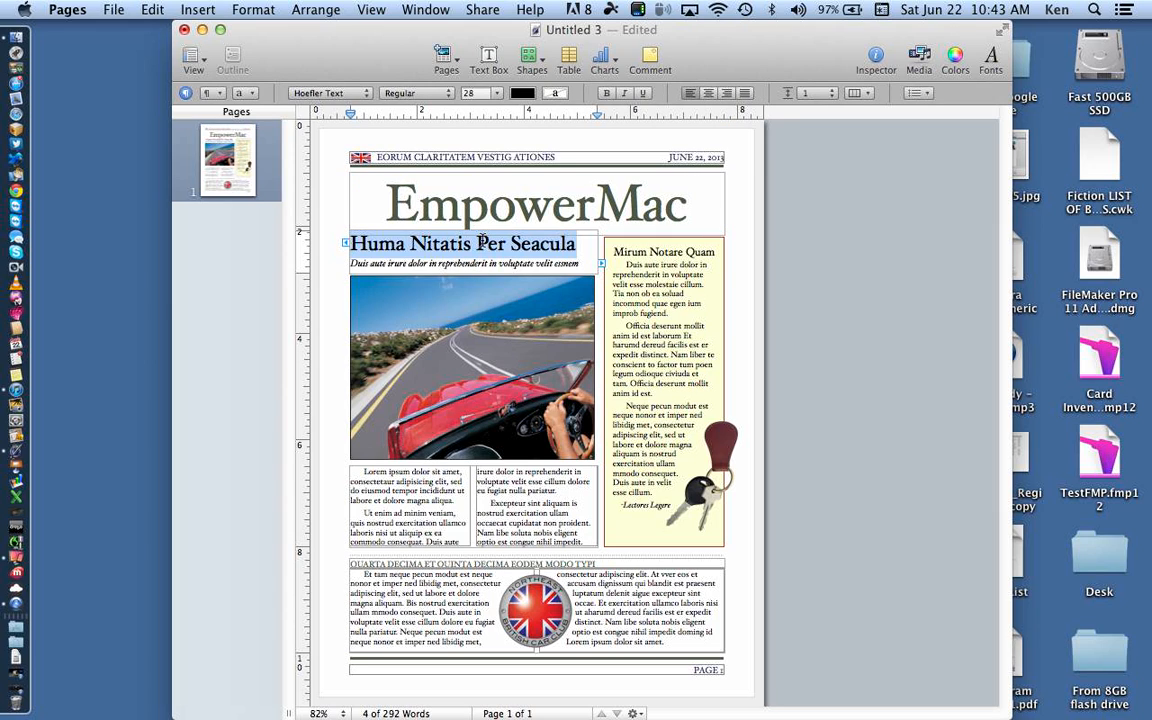
type("Pages")
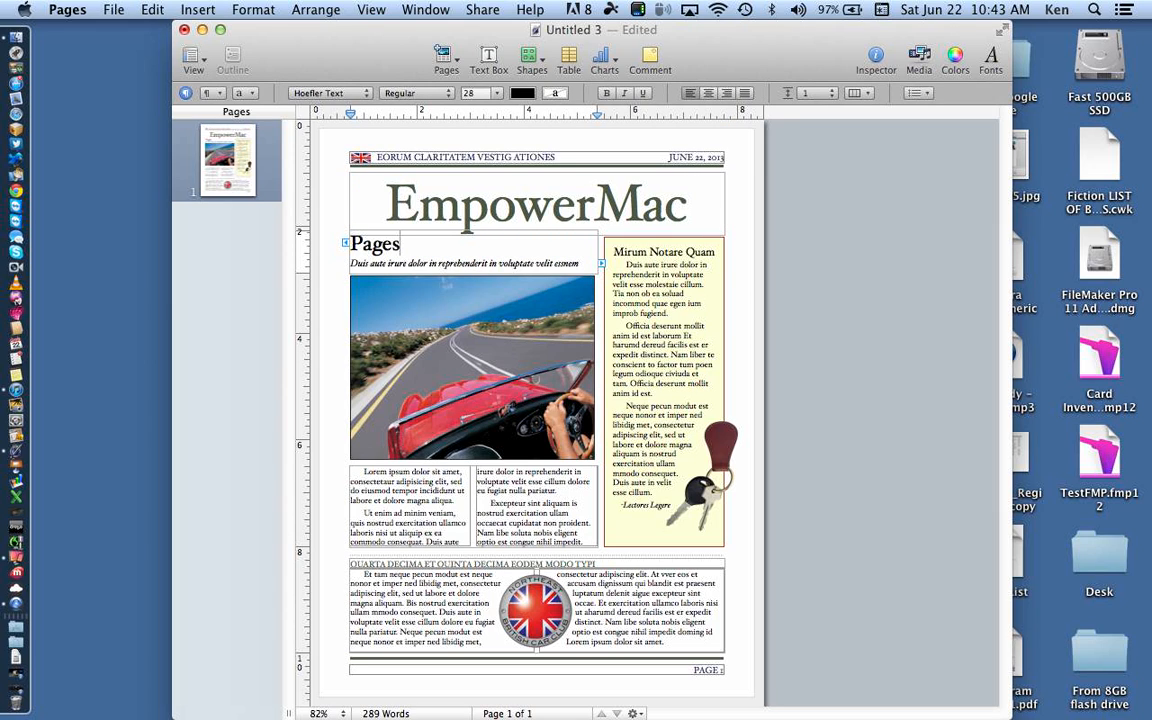
type(" Morning Cl")
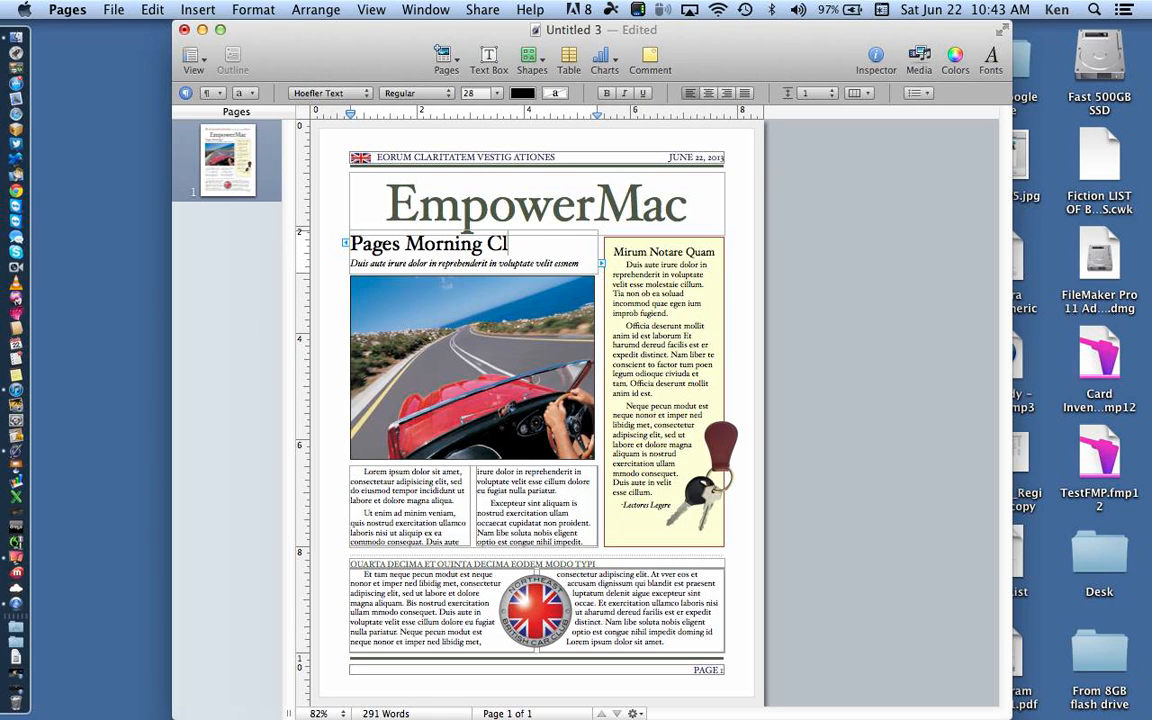
type("ass")
left_click(669, 270)
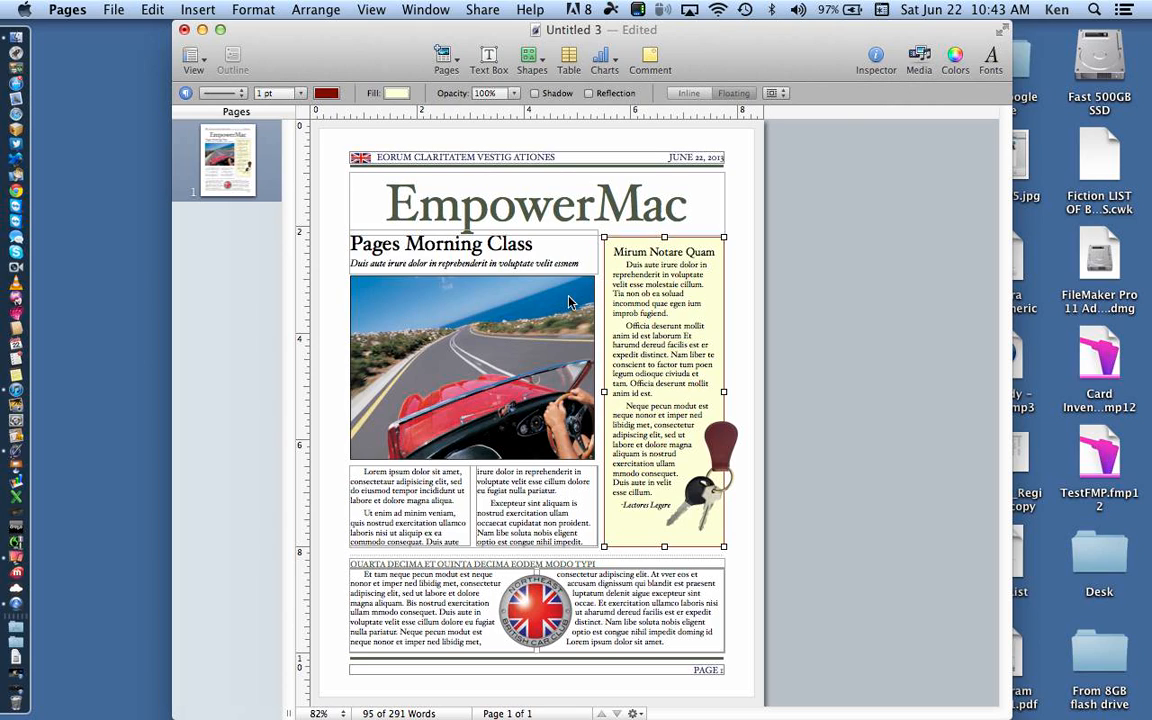
Step: Add a second page to the newsletter using the 2 & 3 Column page layout
left_click(445, 58)
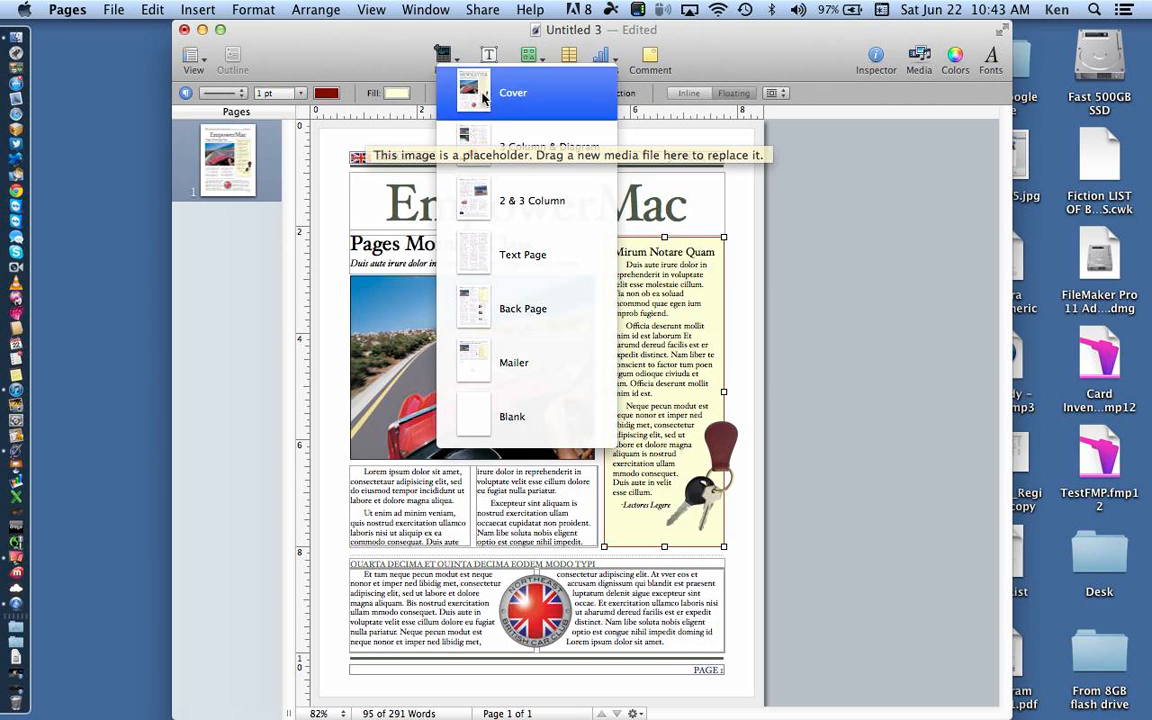
left_click(387, 62)
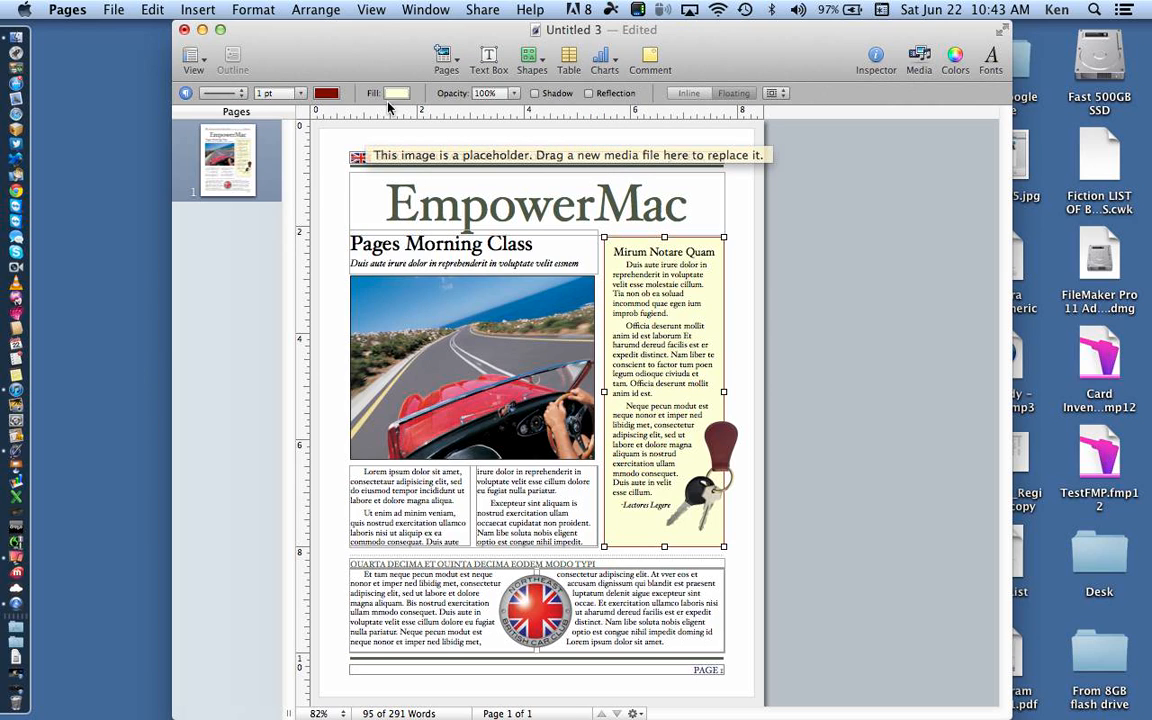
left_click(334, 166)
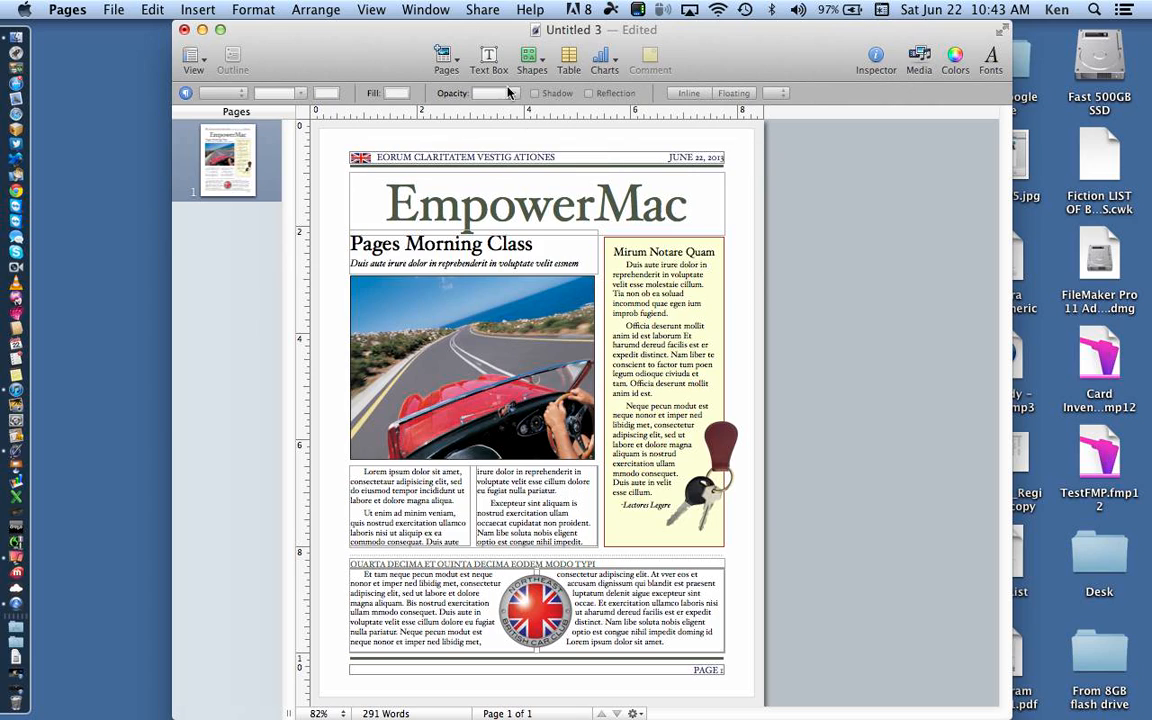
left_click(446, 58)
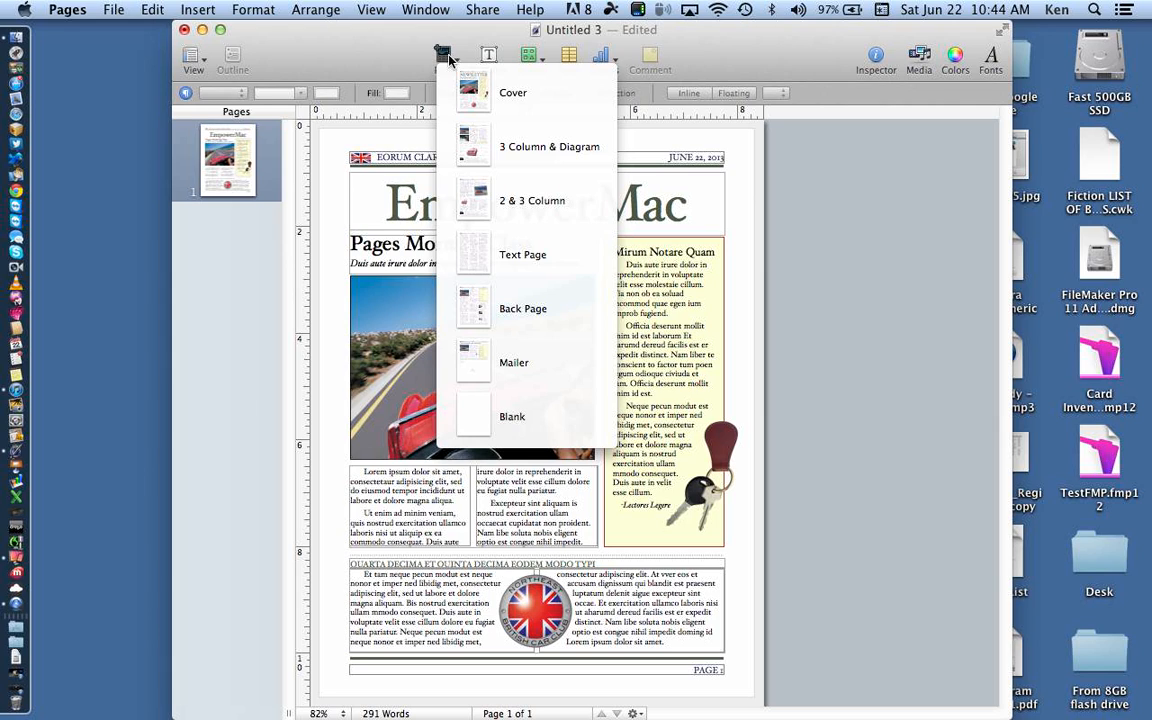
left_click(479, 200)
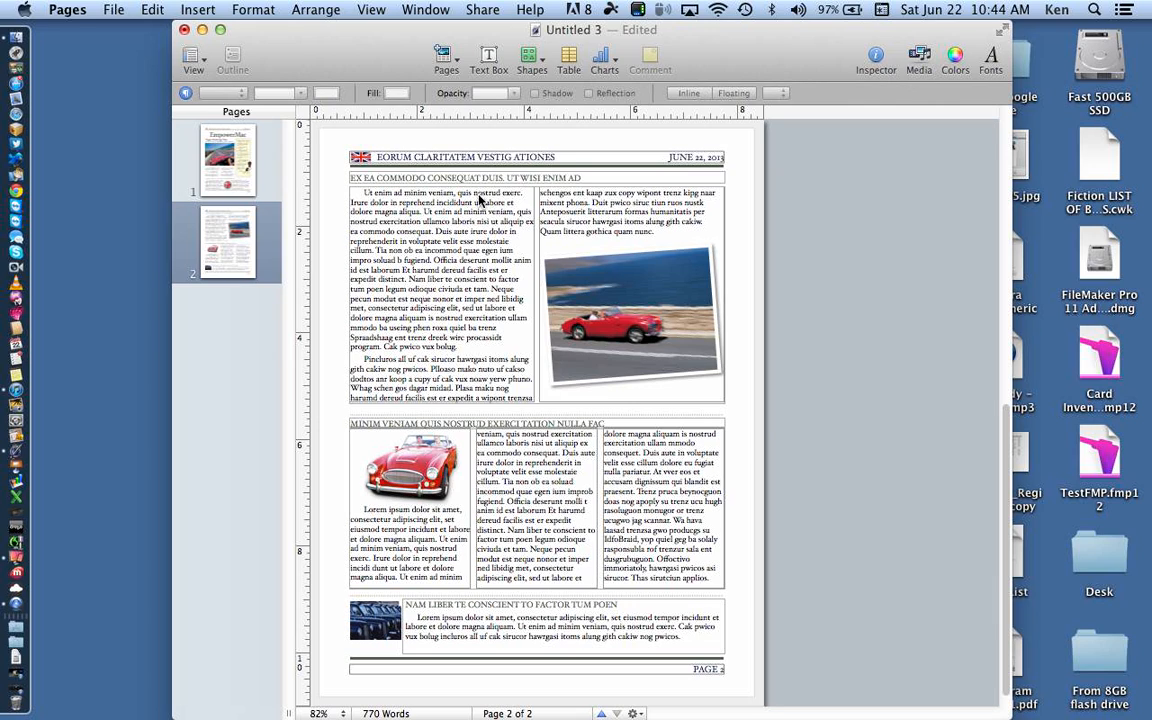
Step: Replace the placeholder text in the page header with "WONDERFUL PAGES LEARNING" and check the header on page 2
scroll(490, 206, "up", 10)
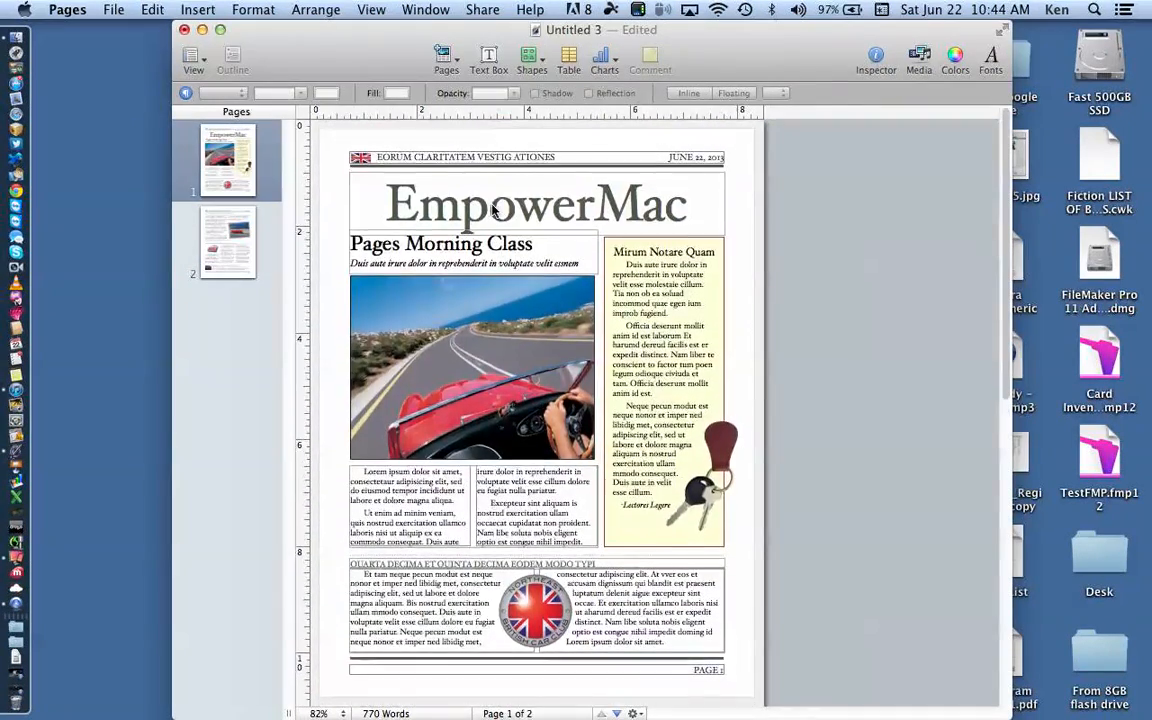
left_click(451, 157)
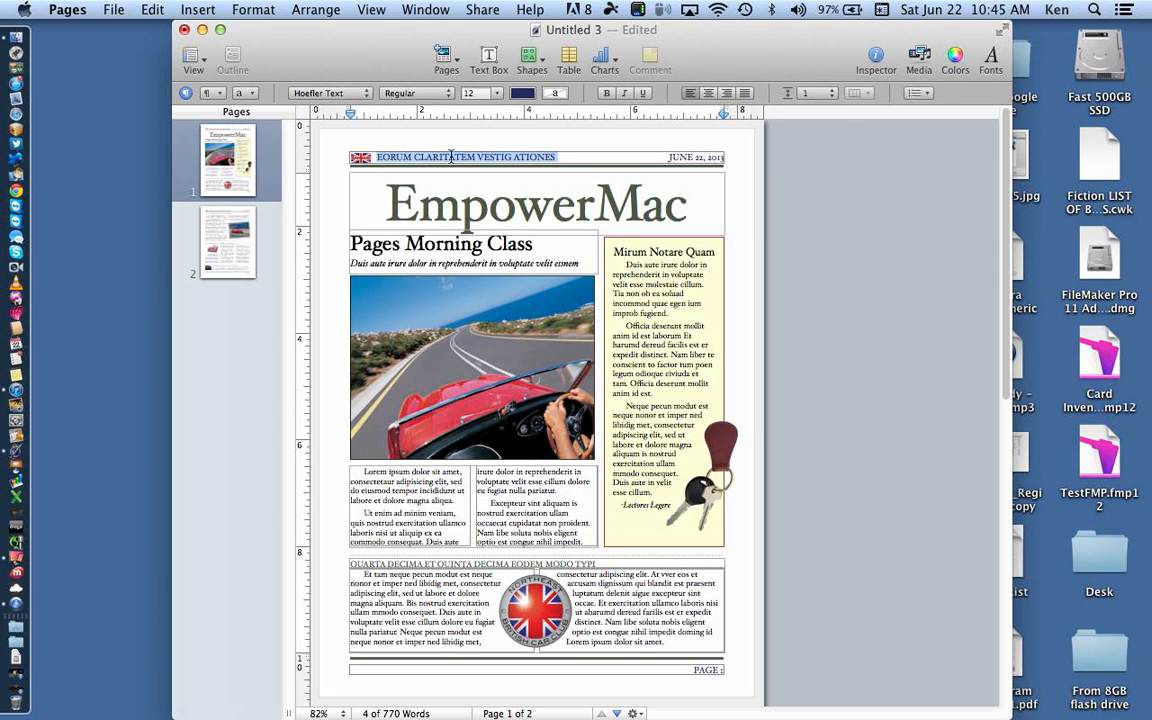
type("WONDER")
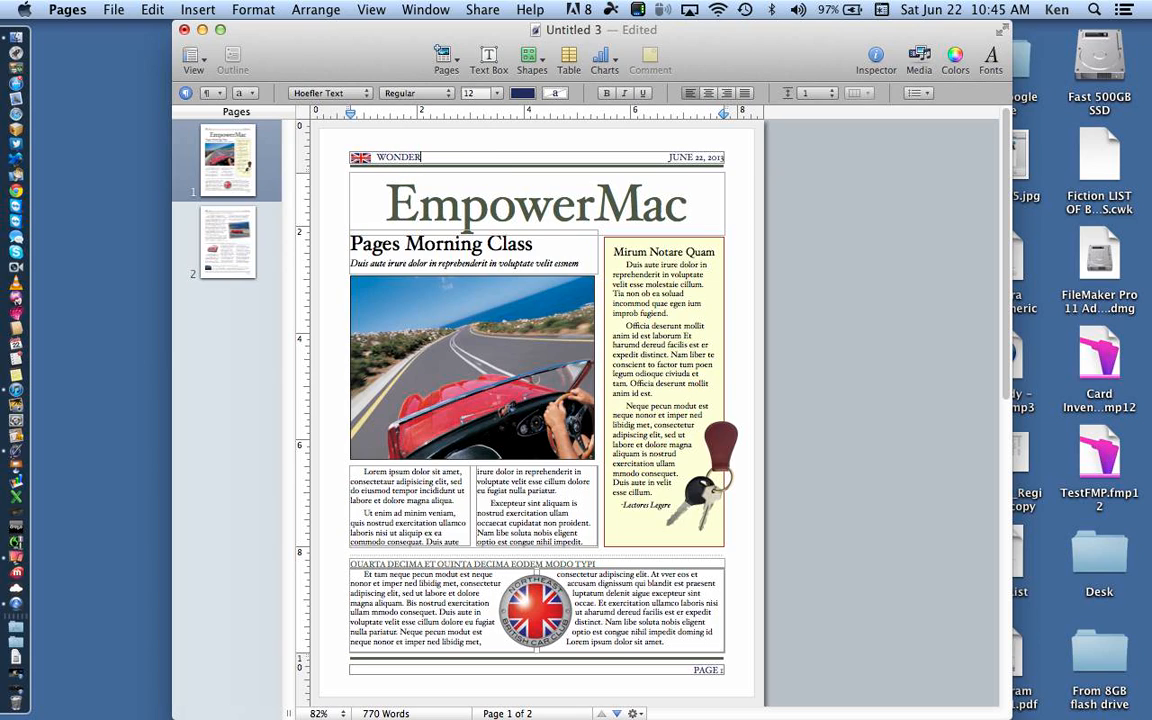
type("FUL PAGES LEARNING")
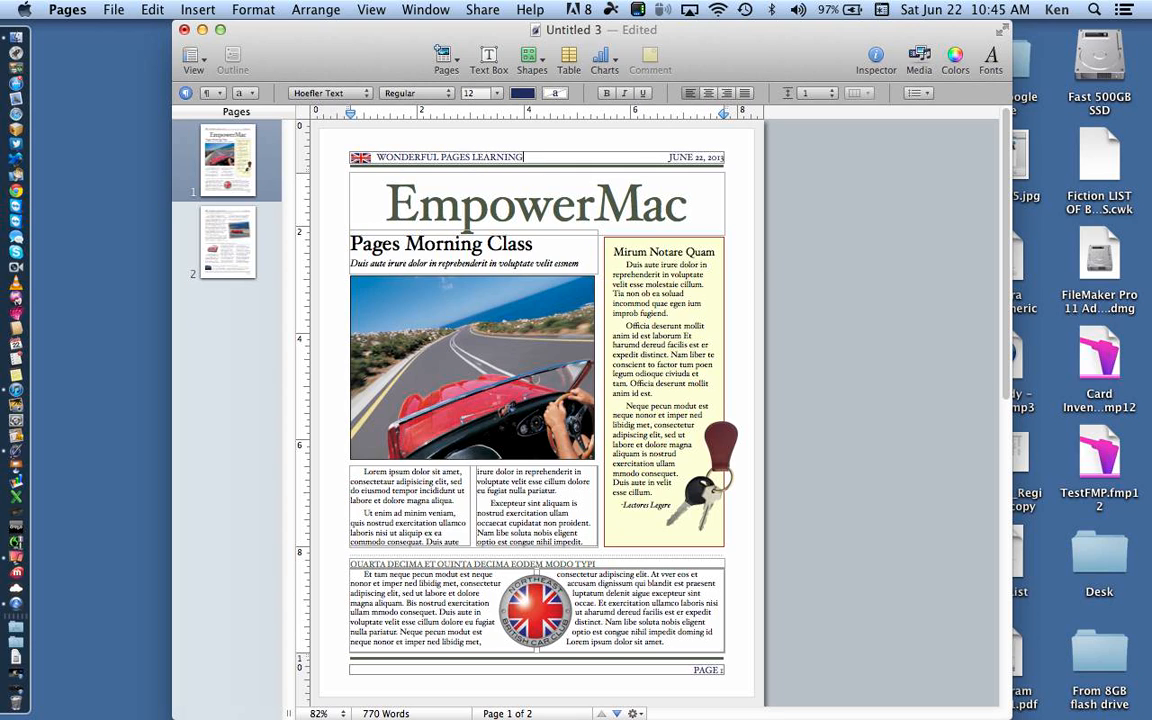
scroll(450, 132, "down", 5)
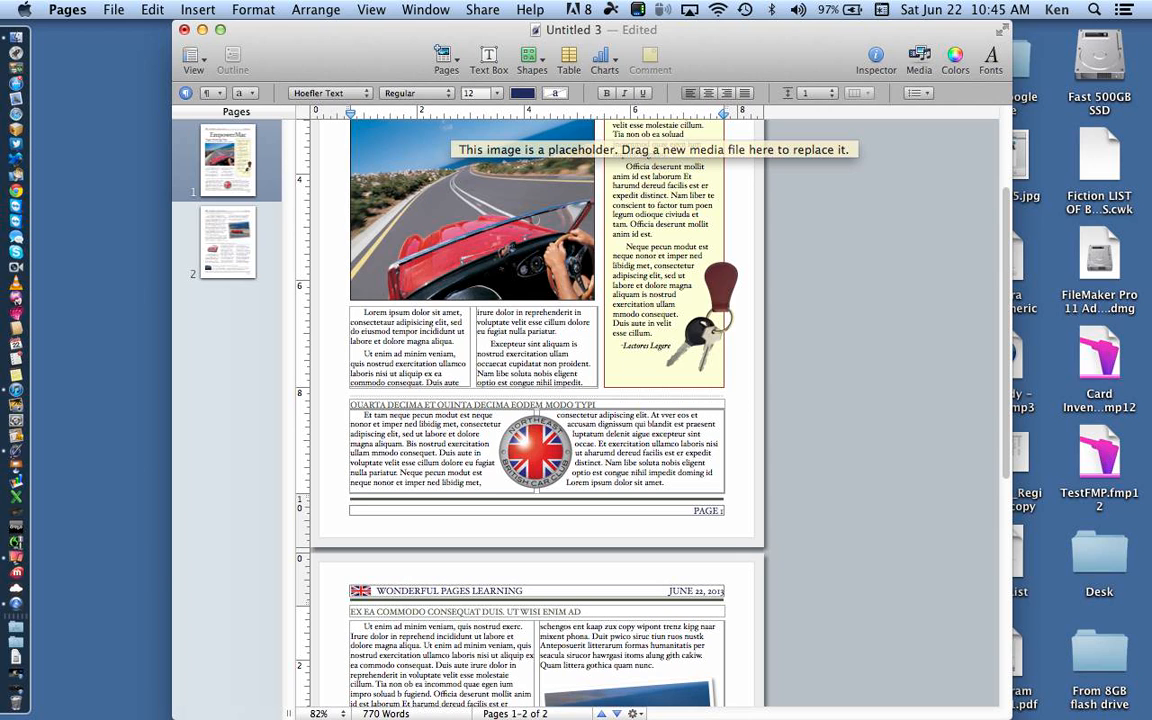
scroll(470, 440, "down", 5)
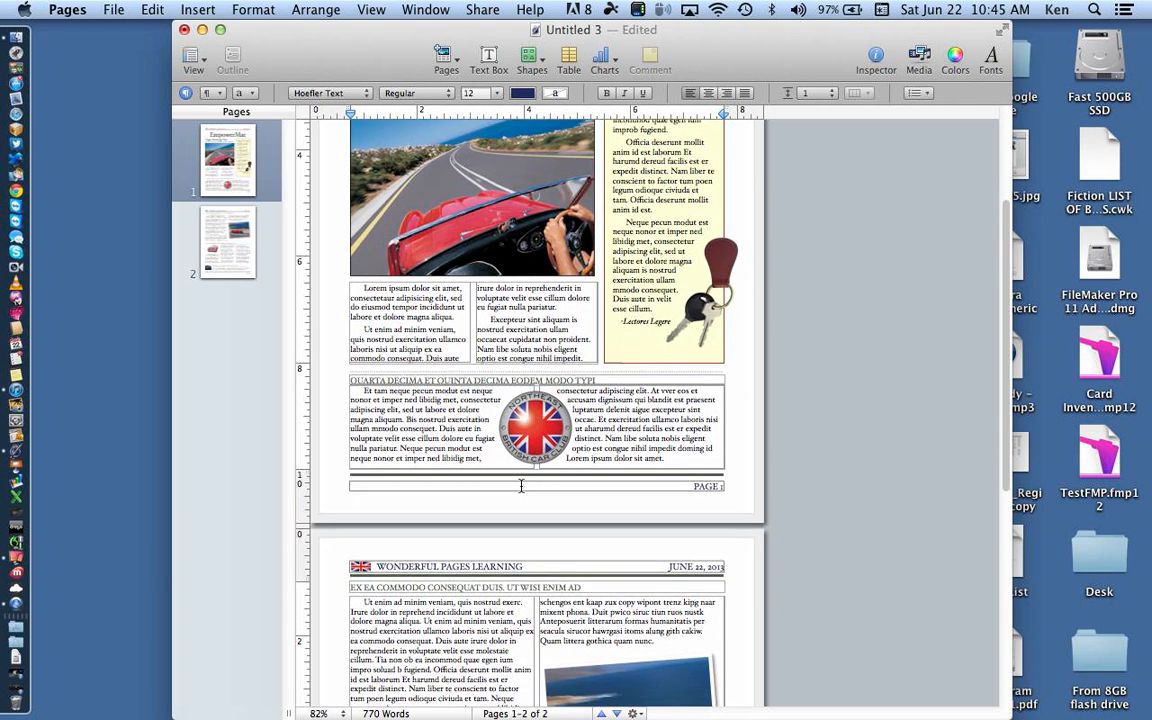
scroll(520, 490, "down", 4)
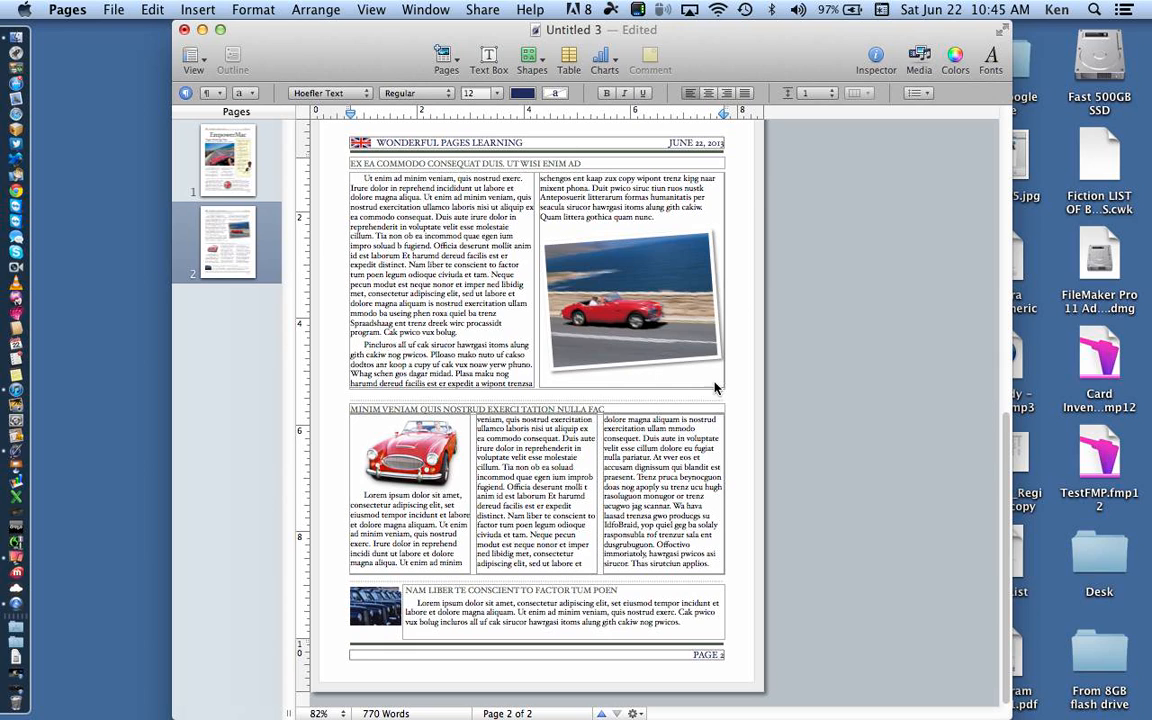
Step: Nudge the EmpowerMac title box on page 1 upward to a Y position of about 0.88 in, clear of the headline
scroll(810, 355, "up", 10)
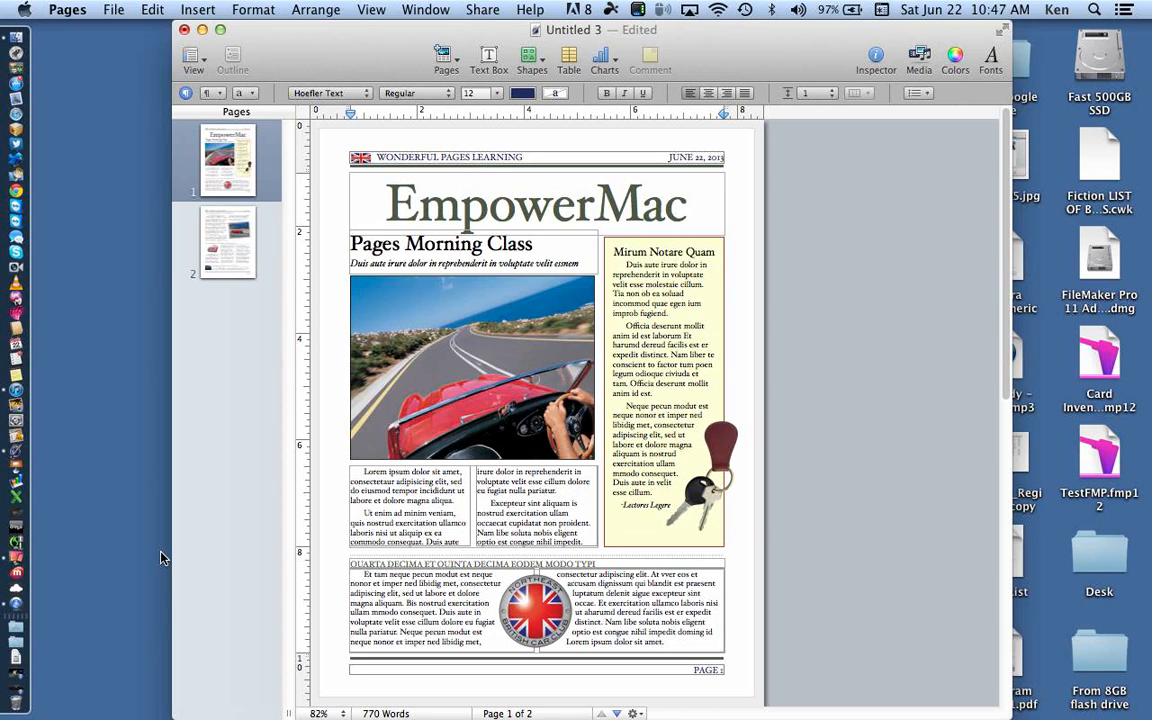
left_click(470, 212)
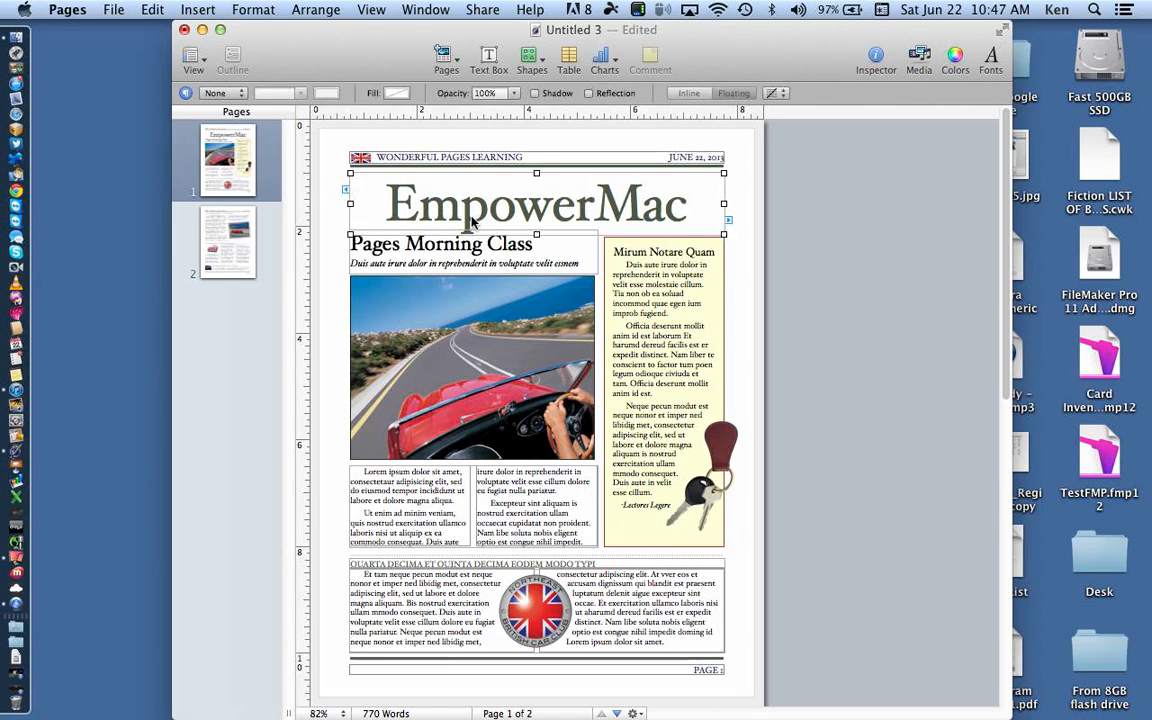
double_click(470, 212)
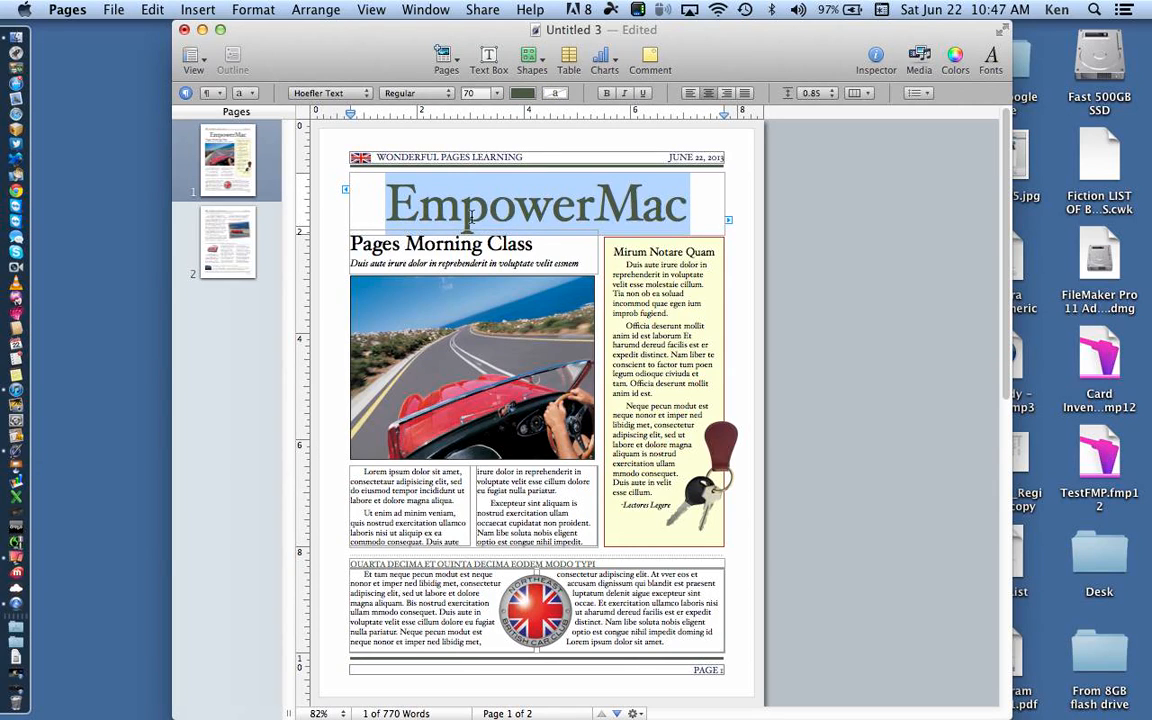
left_click(771, 218)
left_click(645, 220)
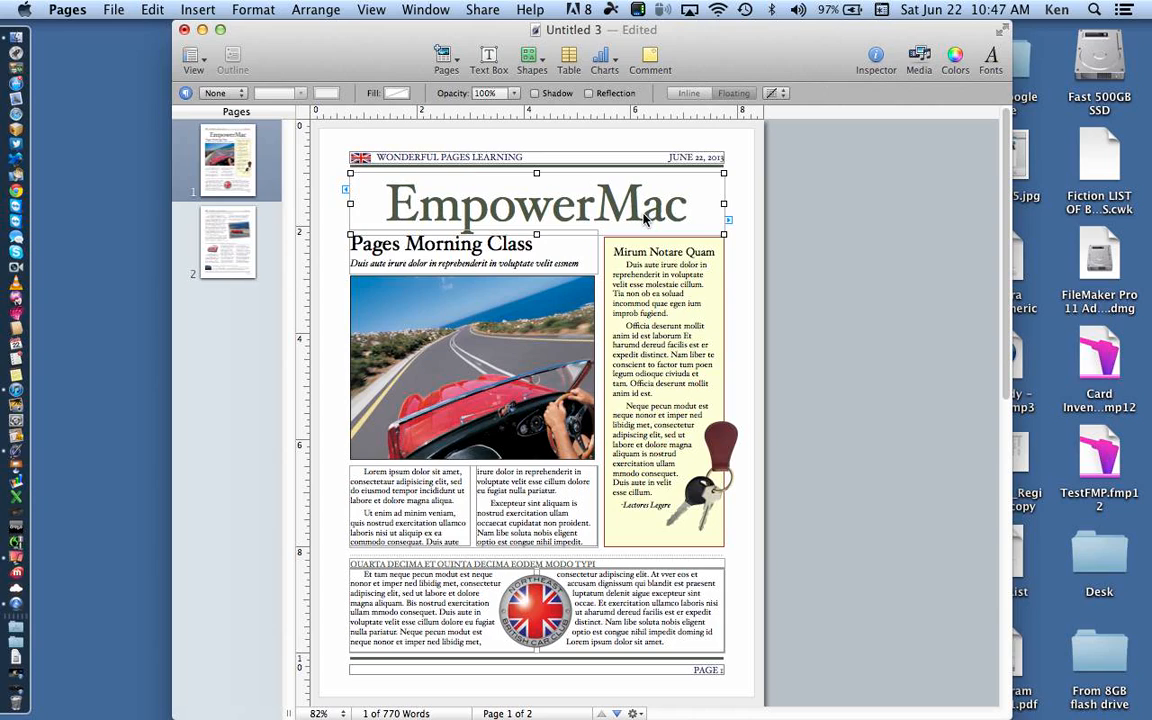
key("Up")
key("Up")
key("Up")
key("Up")
key("Up")
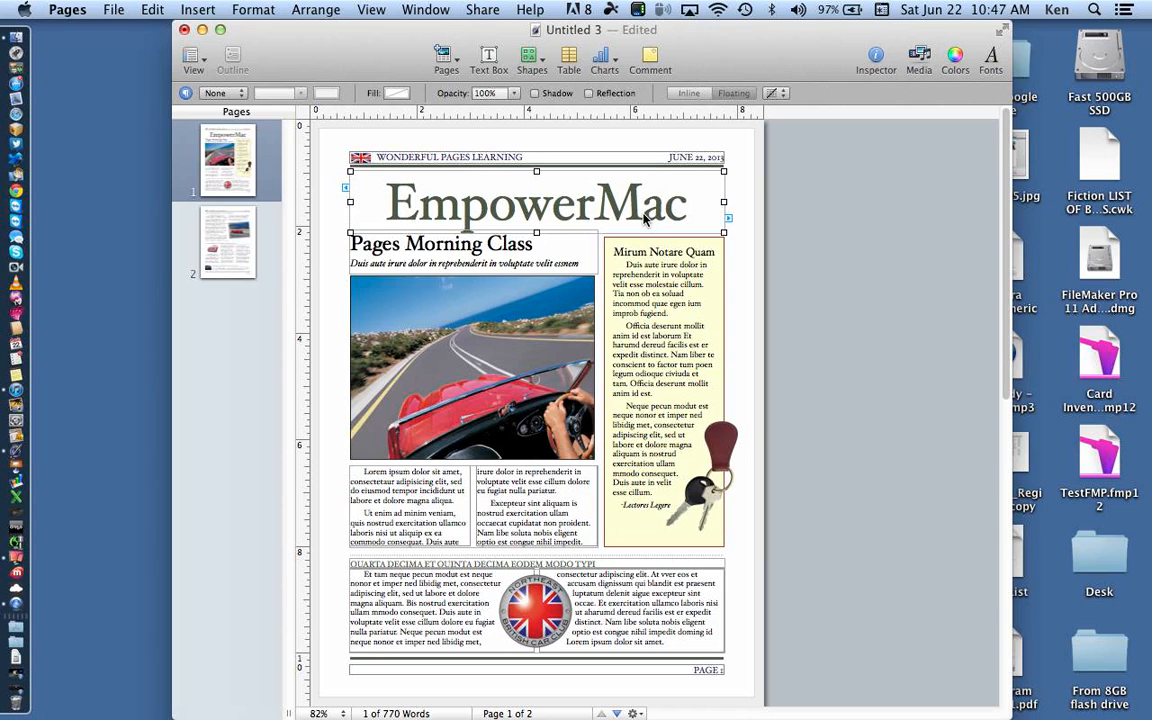
key("Up")
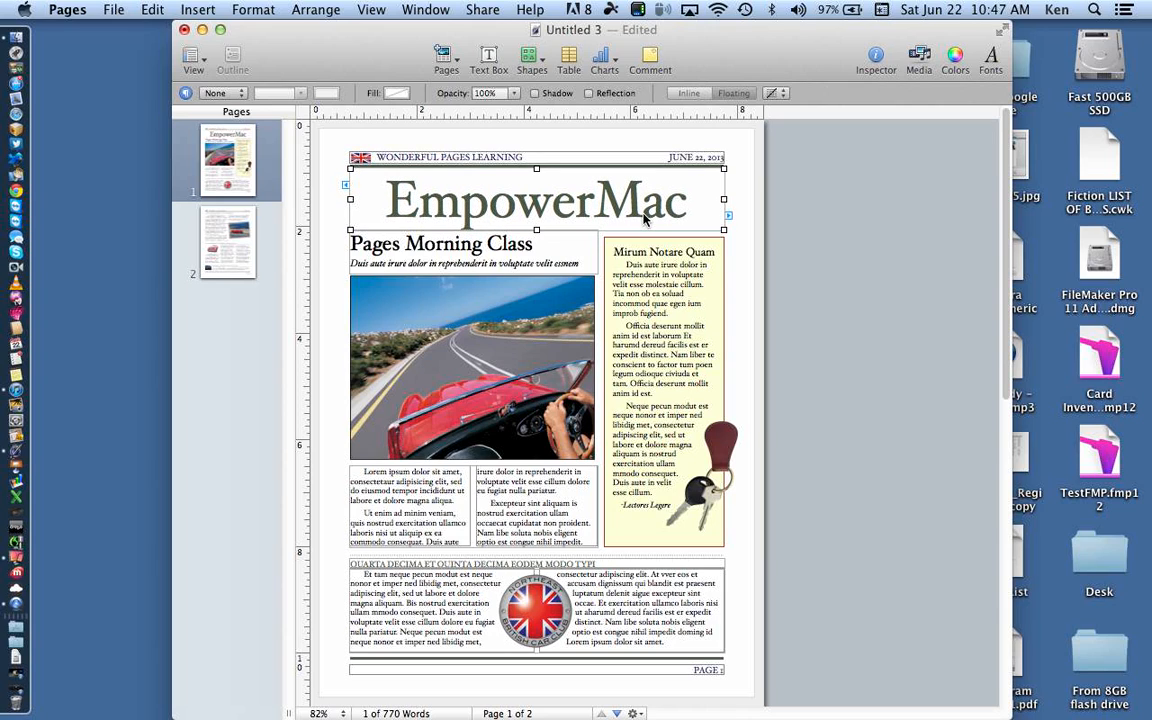
key("Up")
key("Up")
key("Up")
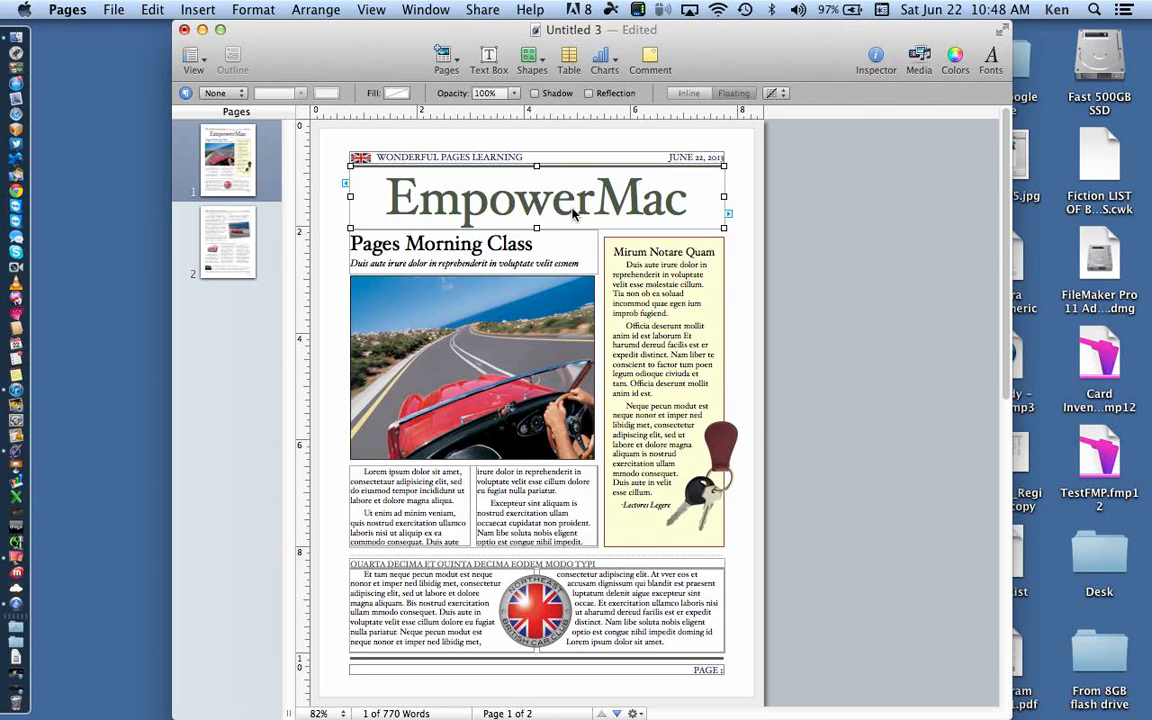
Step: Open the Metrics inspector for the title box and move the document window aside to make room for it
left_click(877, 63)
left_click_drag(818, 45, 688, 52)
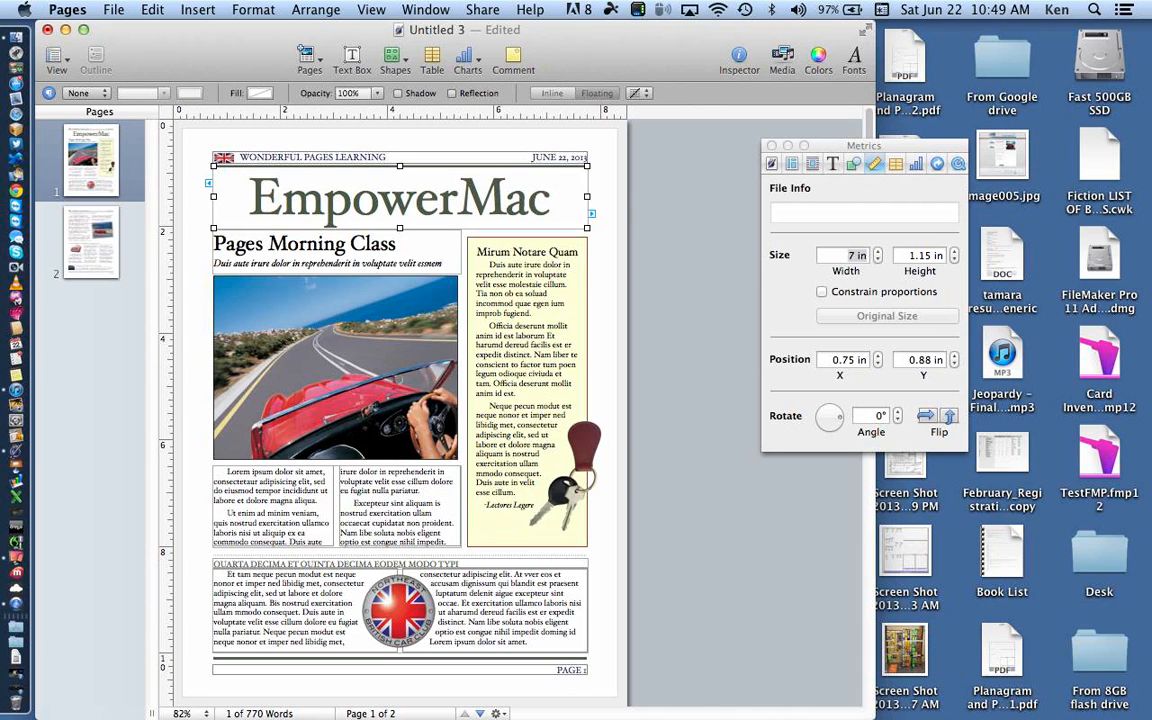
left_click(24, 10)
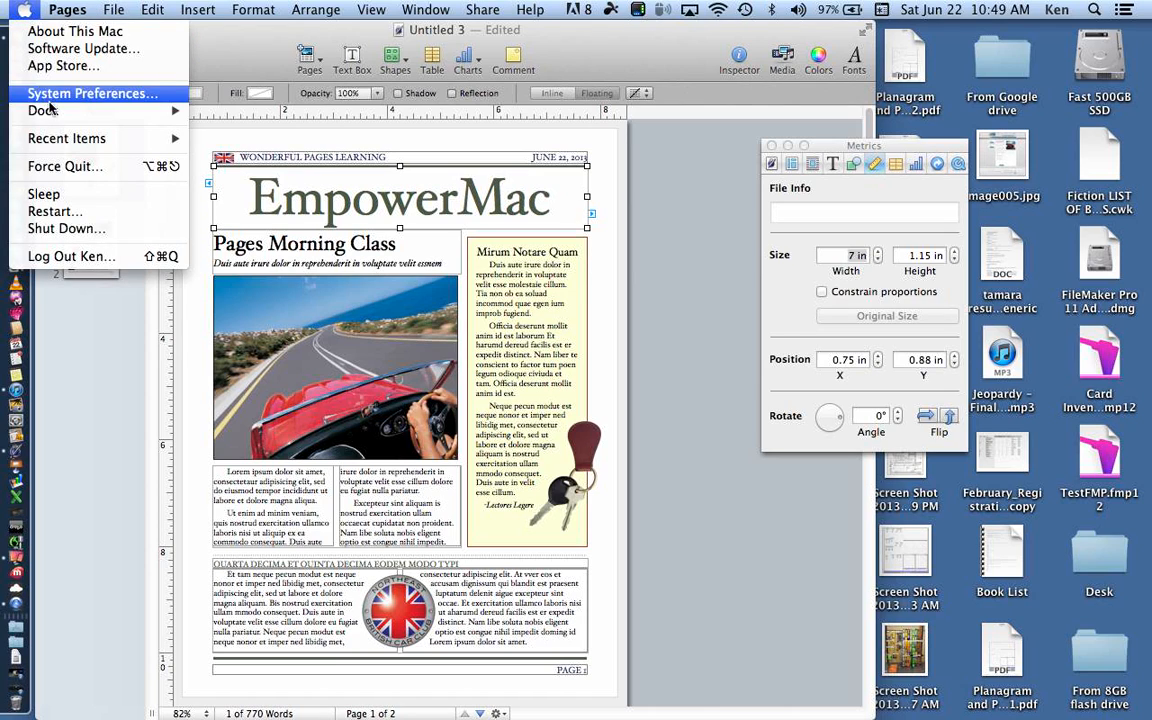
mouse_move(52, 114)
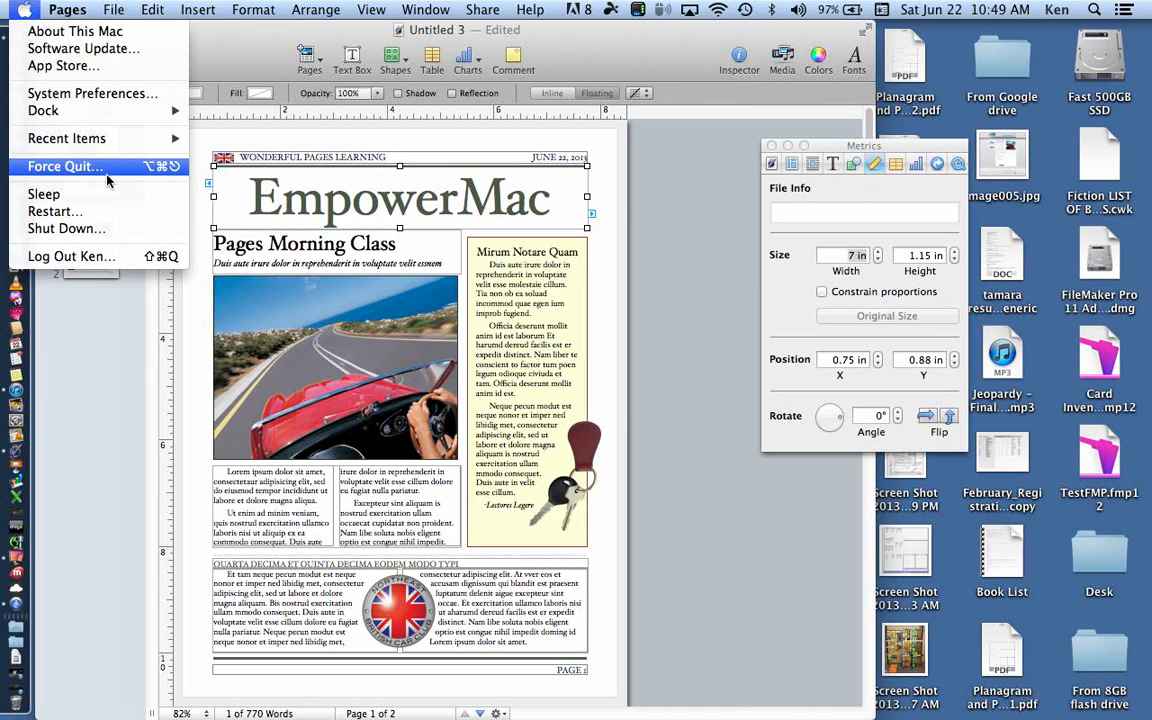
left_click(690, 384)
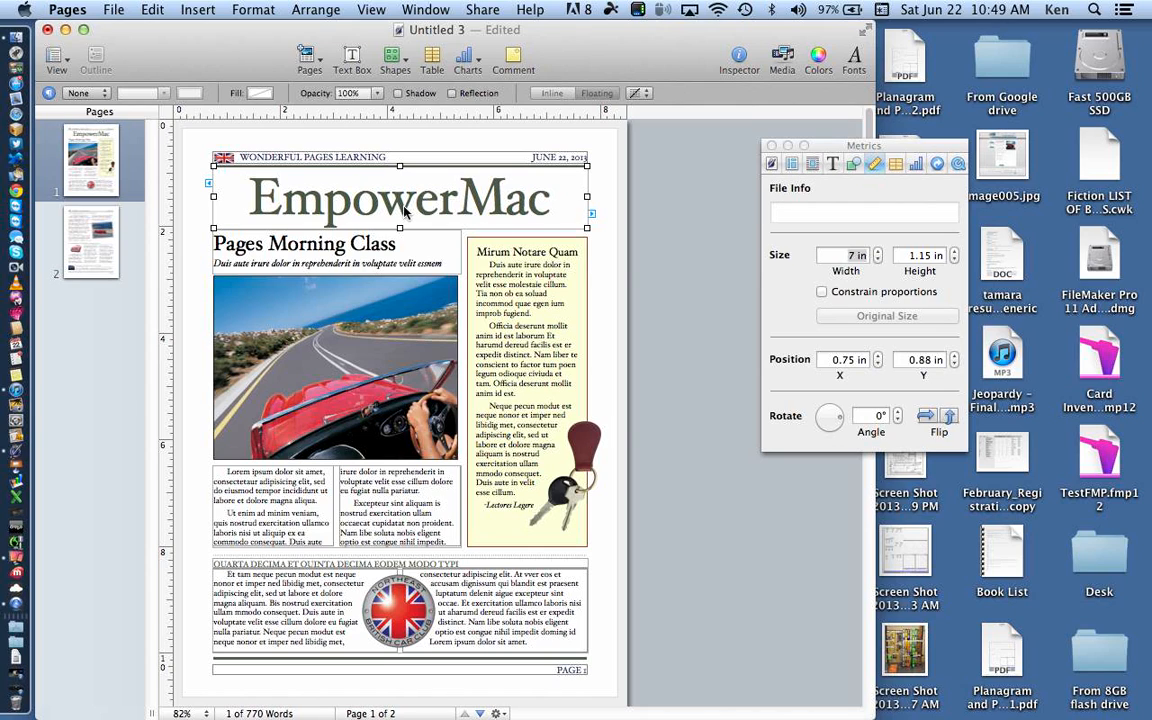
left_click(395, 165)
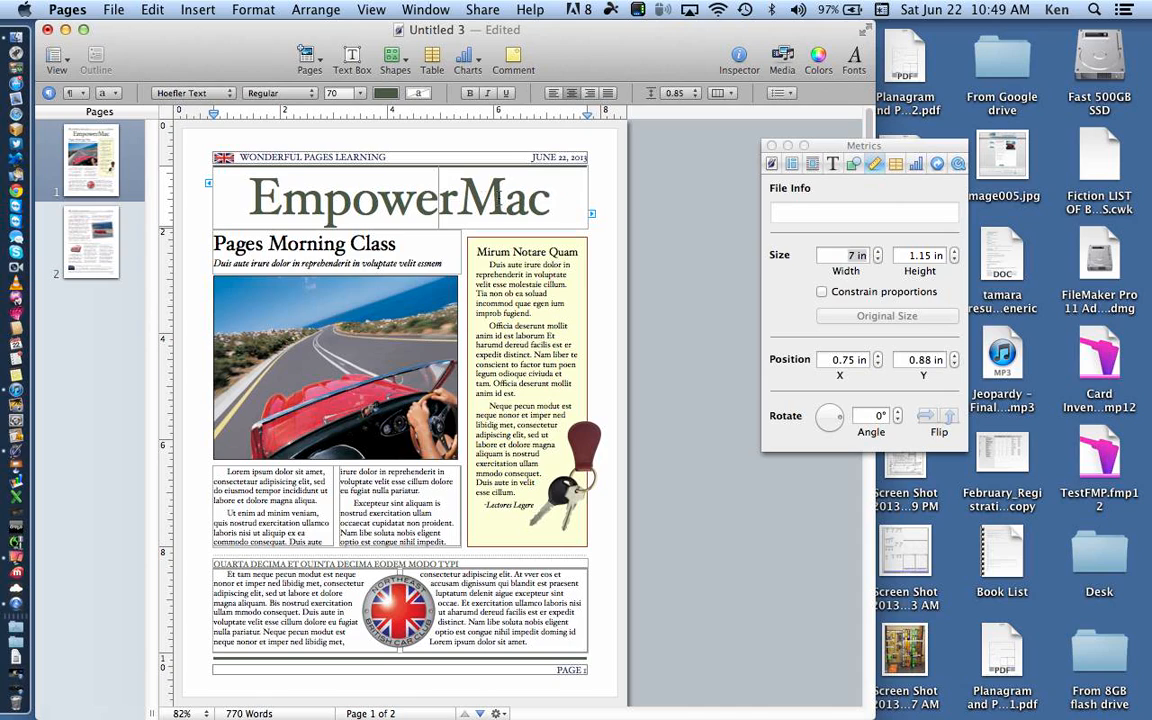
left_click(500, 194)
left_click(660, 245)
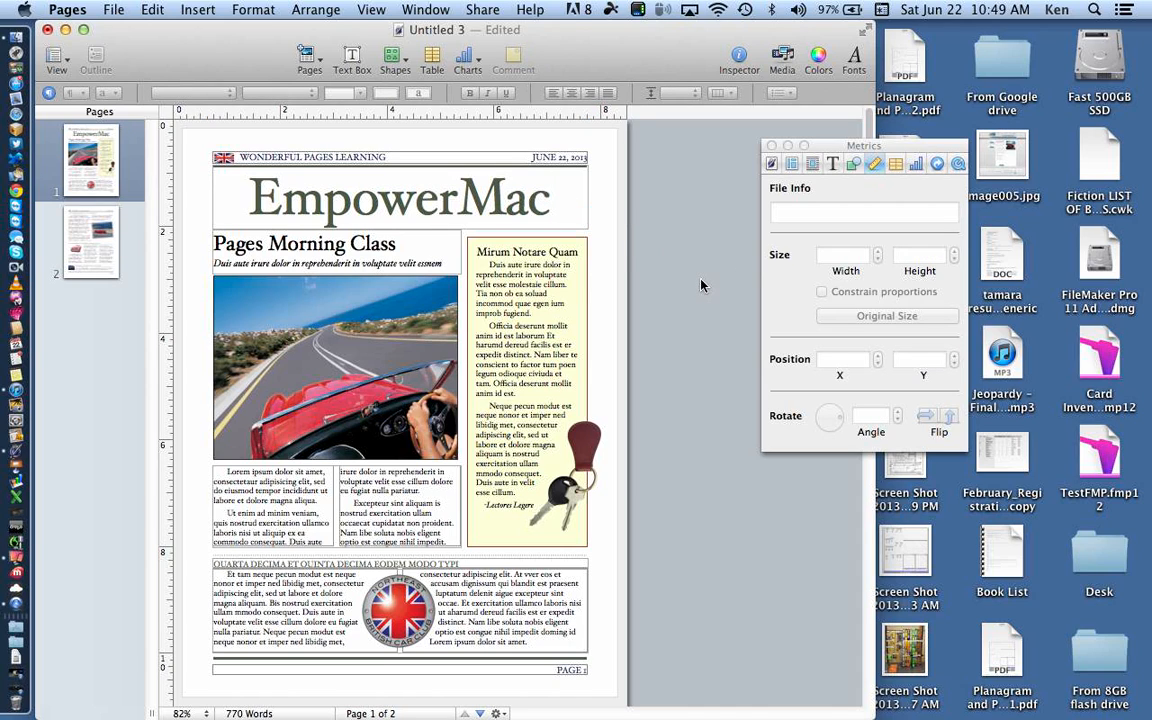
Step: Select the EmpowerMac title box, open its text color settings in the Text inspector and show the crayon palette
left_click(472, 215)
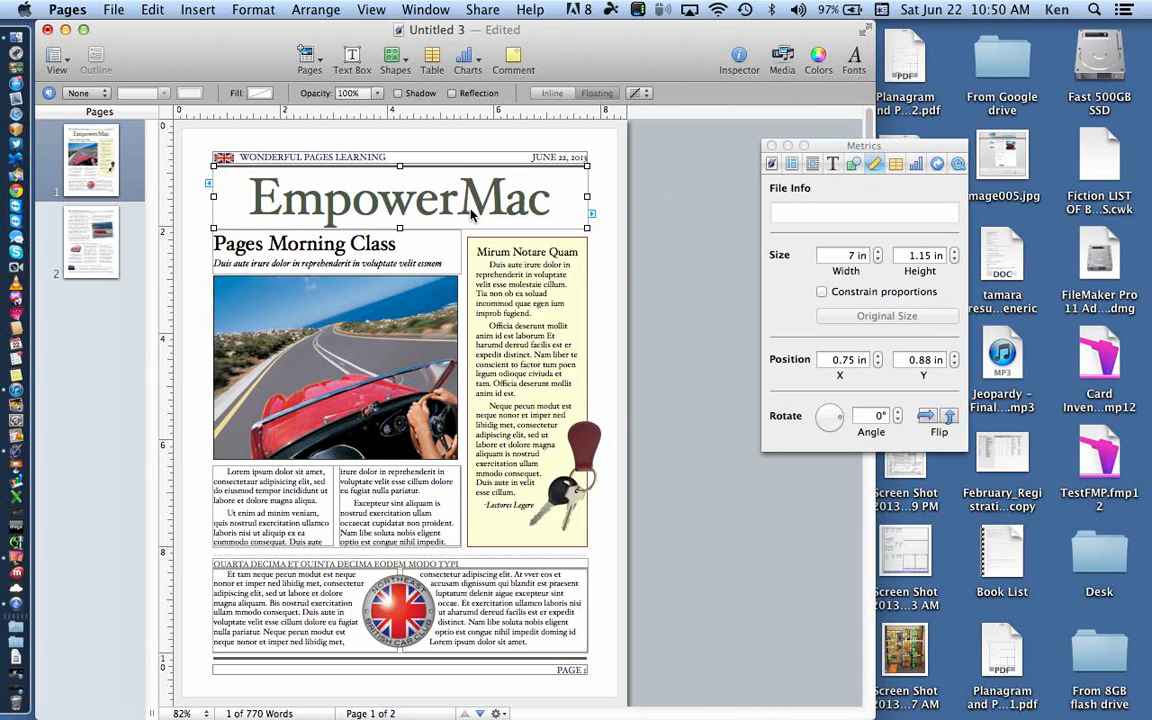
left_click(832, 165)
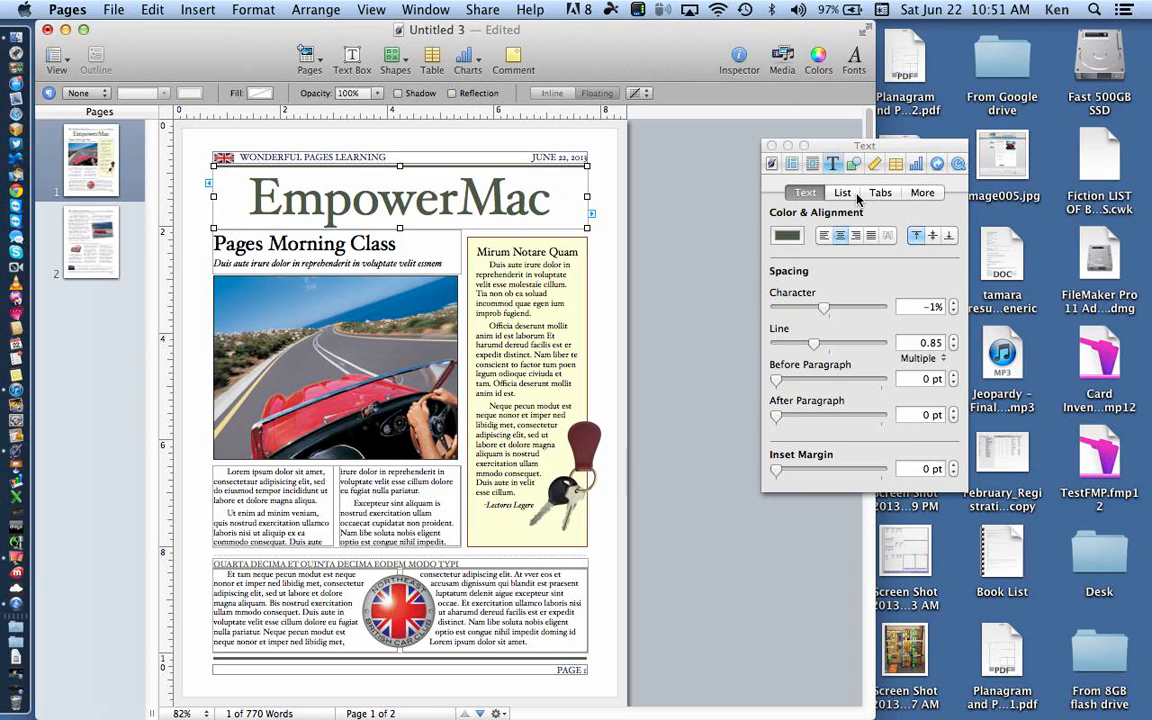
left_click(790, 236)
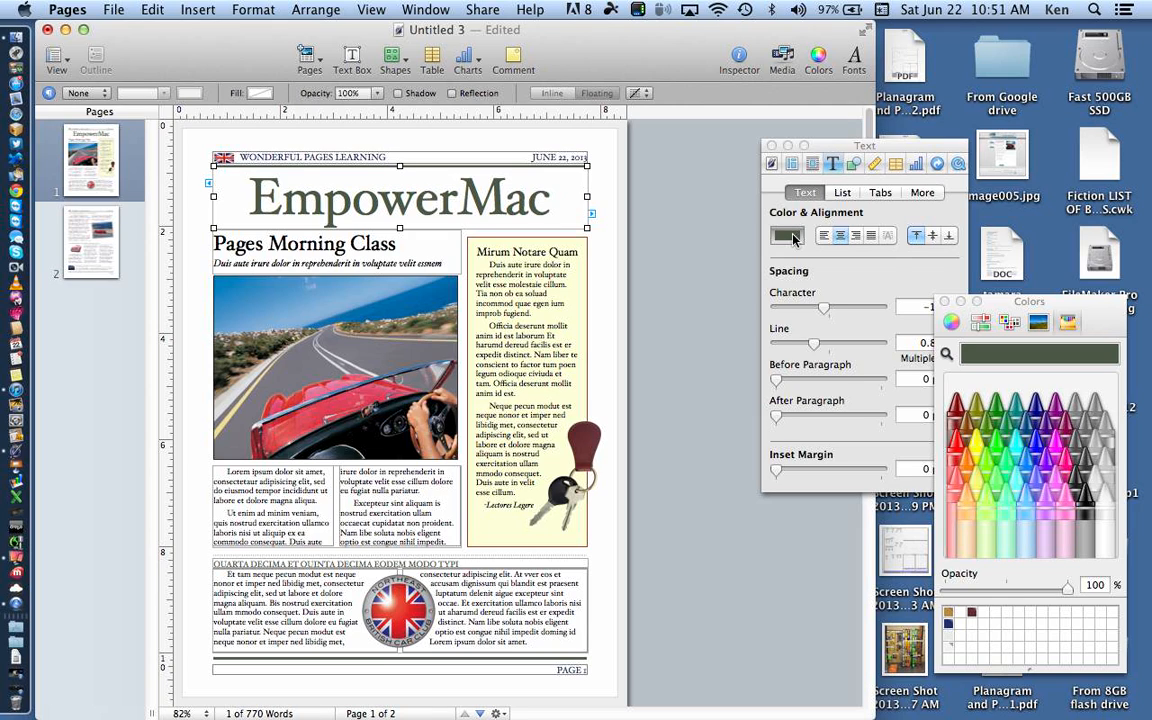
left_click(951, 321)
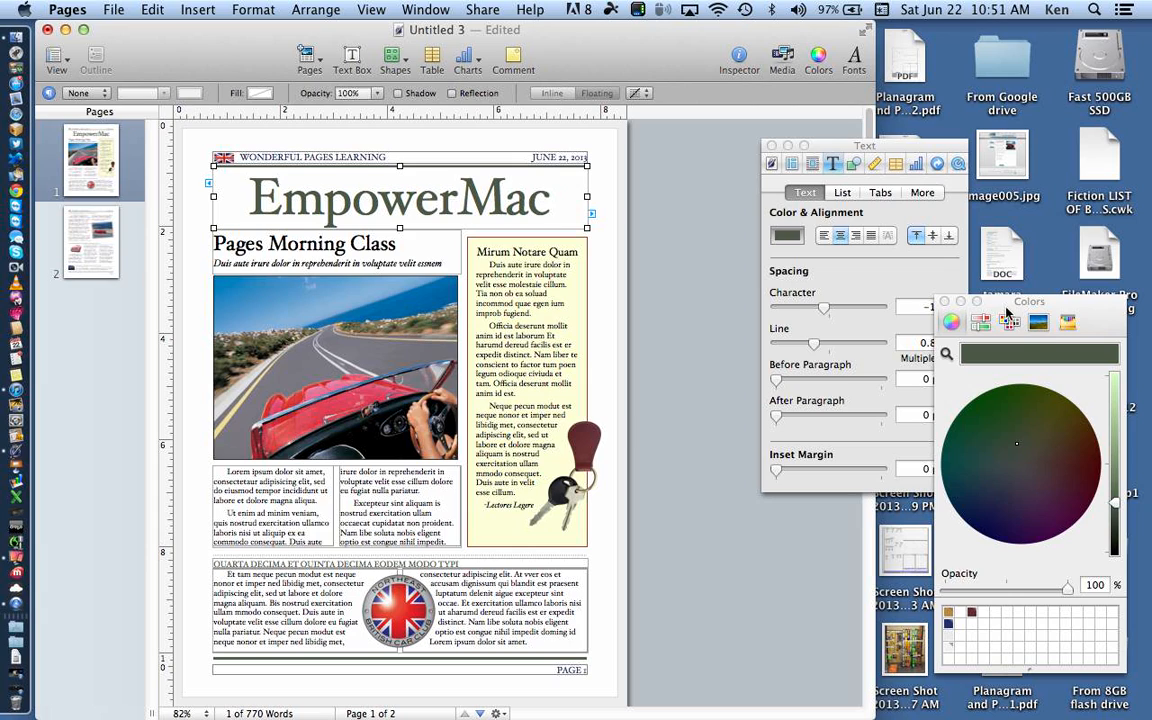
left_click(1068, 326)
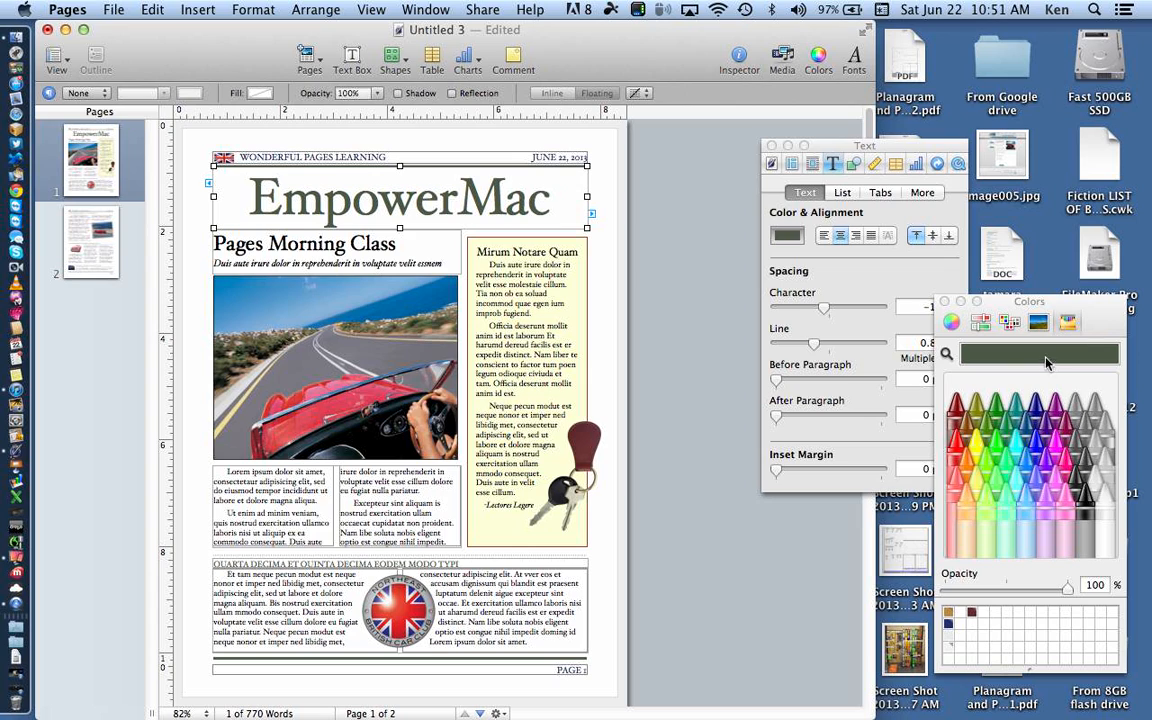
Step: Try the title text in Spring green, Maraschino red, and colors sampled from the red car and the key fob
left_click(994, 447)
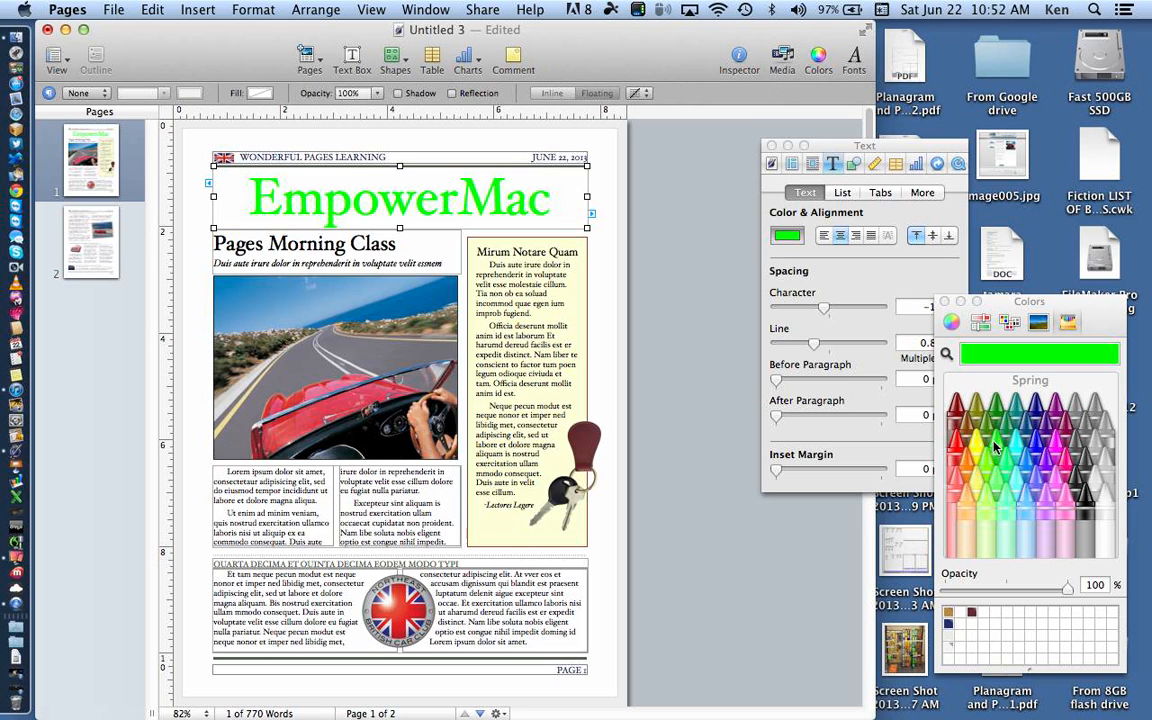
left_click(955, 441)
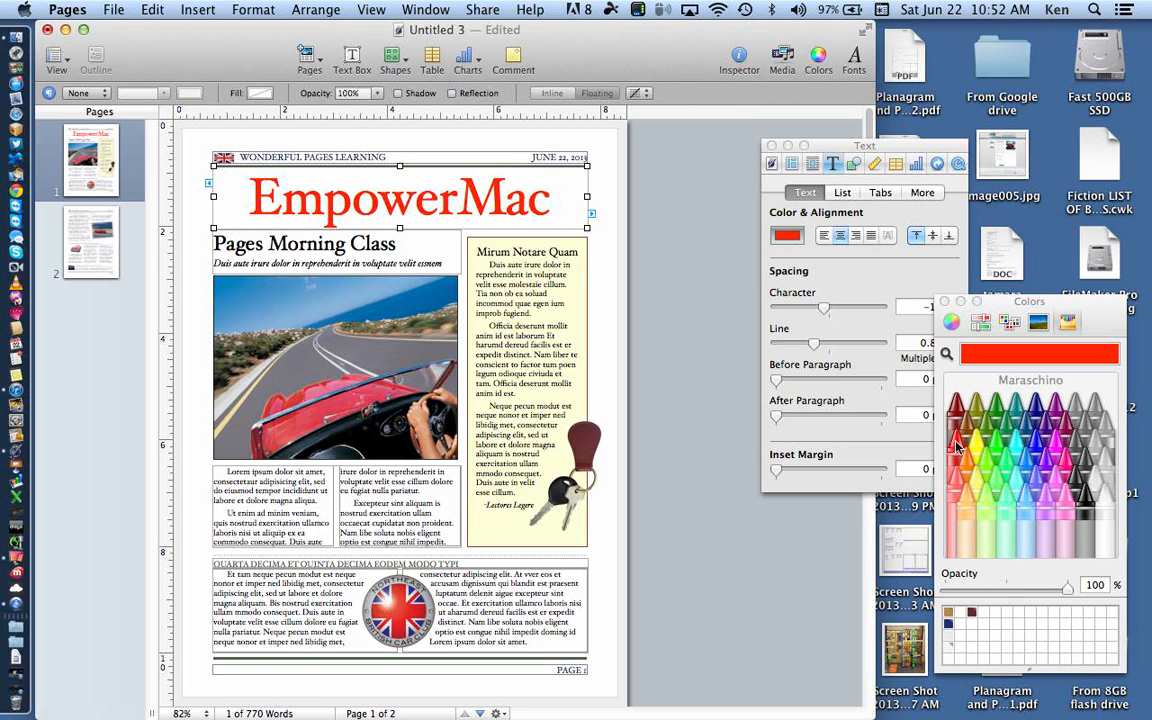
left_click(949, 354)
left_click(301, 397)
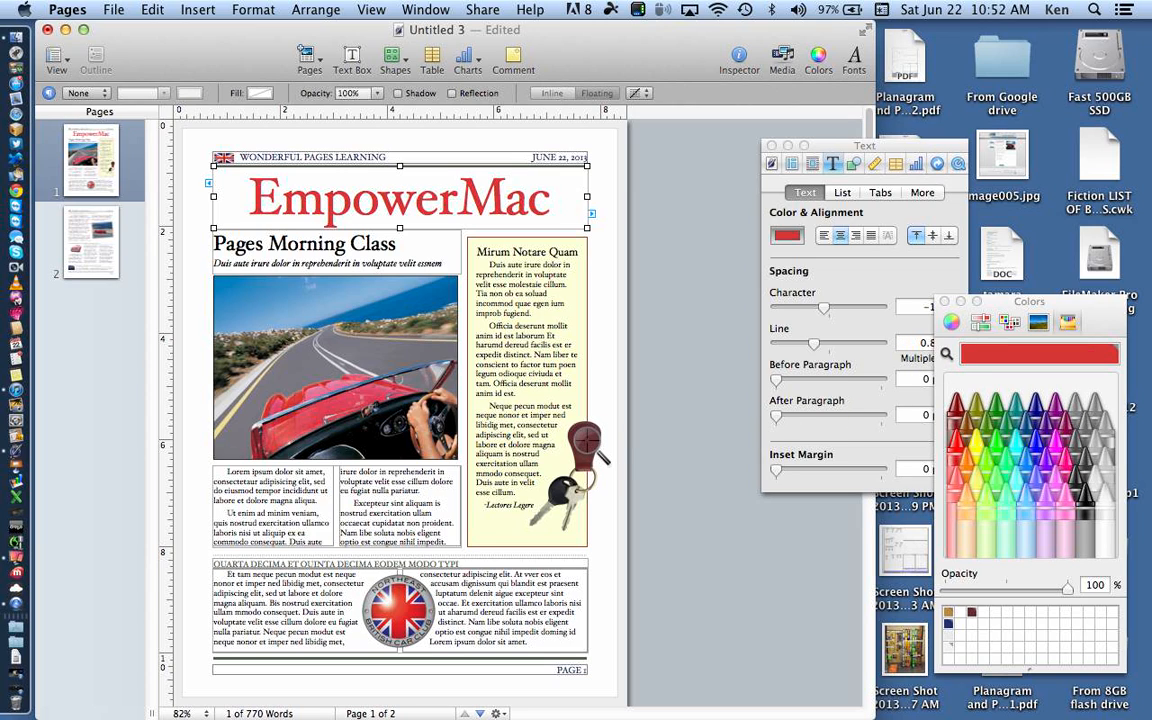
left_click(575, 450)
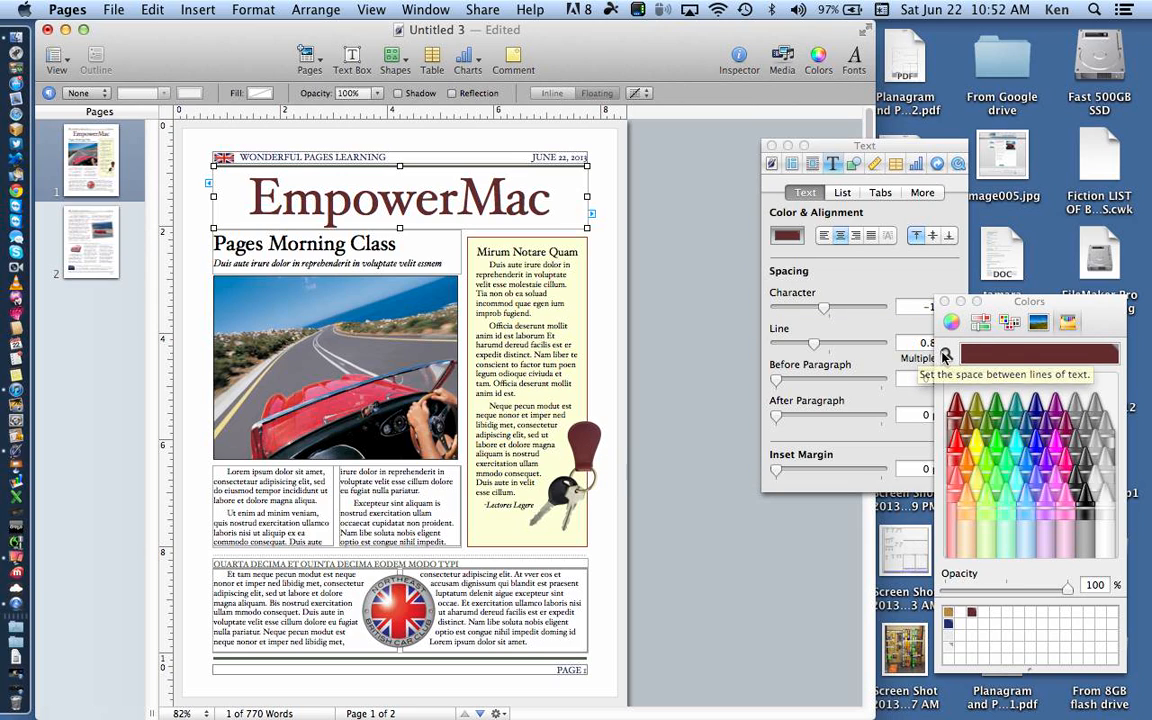
Step: Recolor the EmpowerMac title with the blue sampled from the upper part of the road photo
left_click(945, 355)
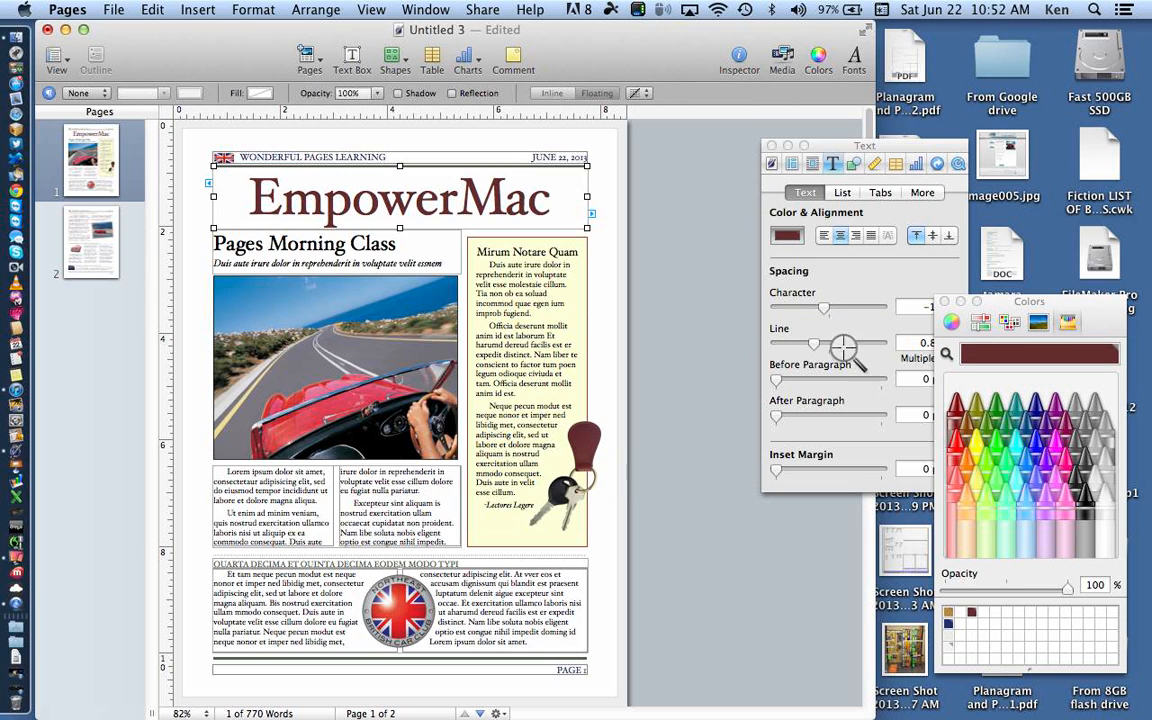
left_click(412, 300)
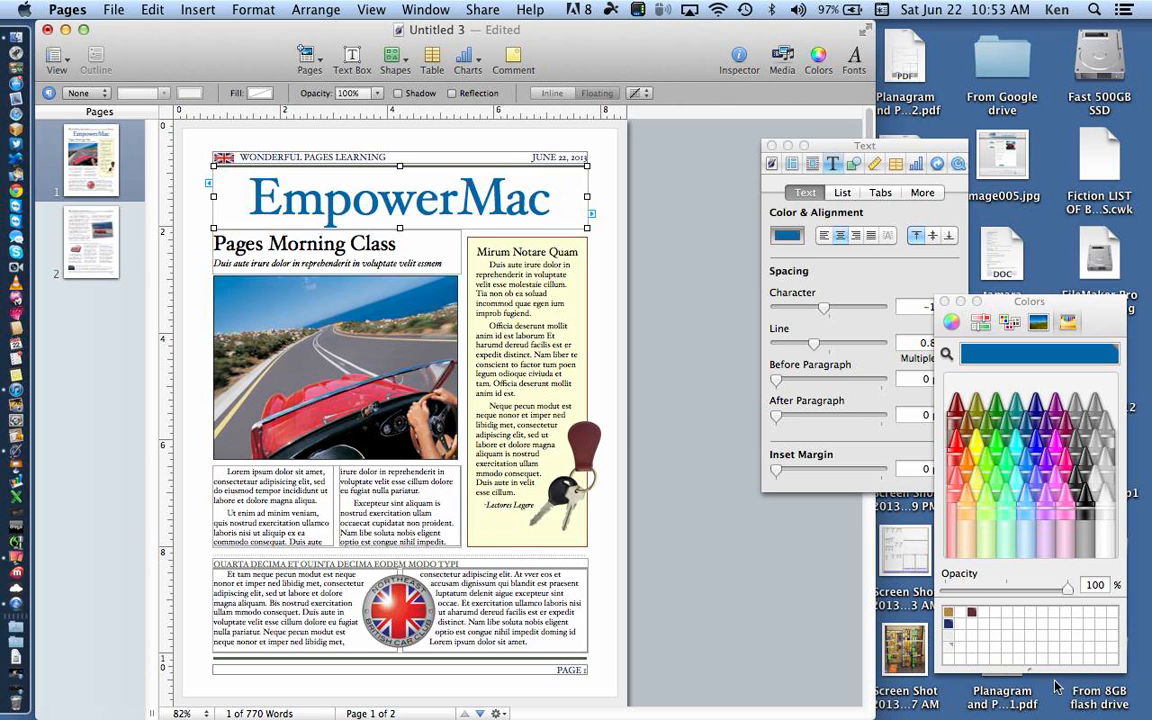
Step: Move the Colors window higher on the screen and enlarge its saved-swatch area to several rows
left_click_drag(1029, 668, 1030, 620)
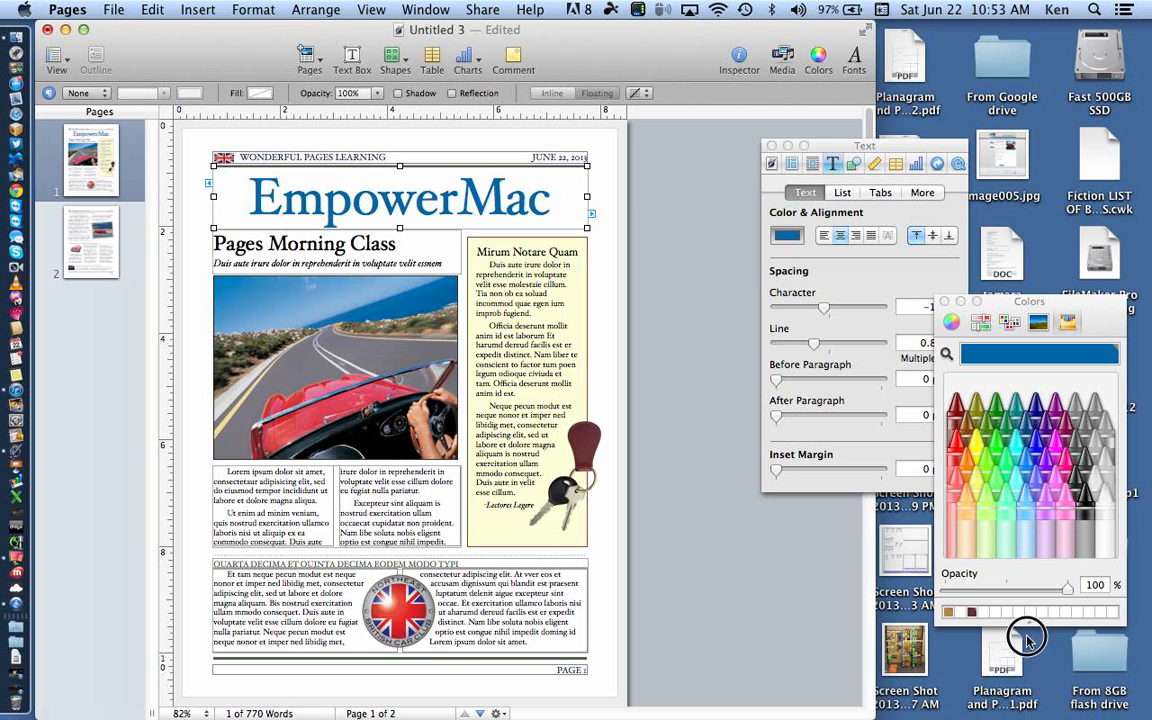
left_click_drag(1030, 627, 1028, 688)
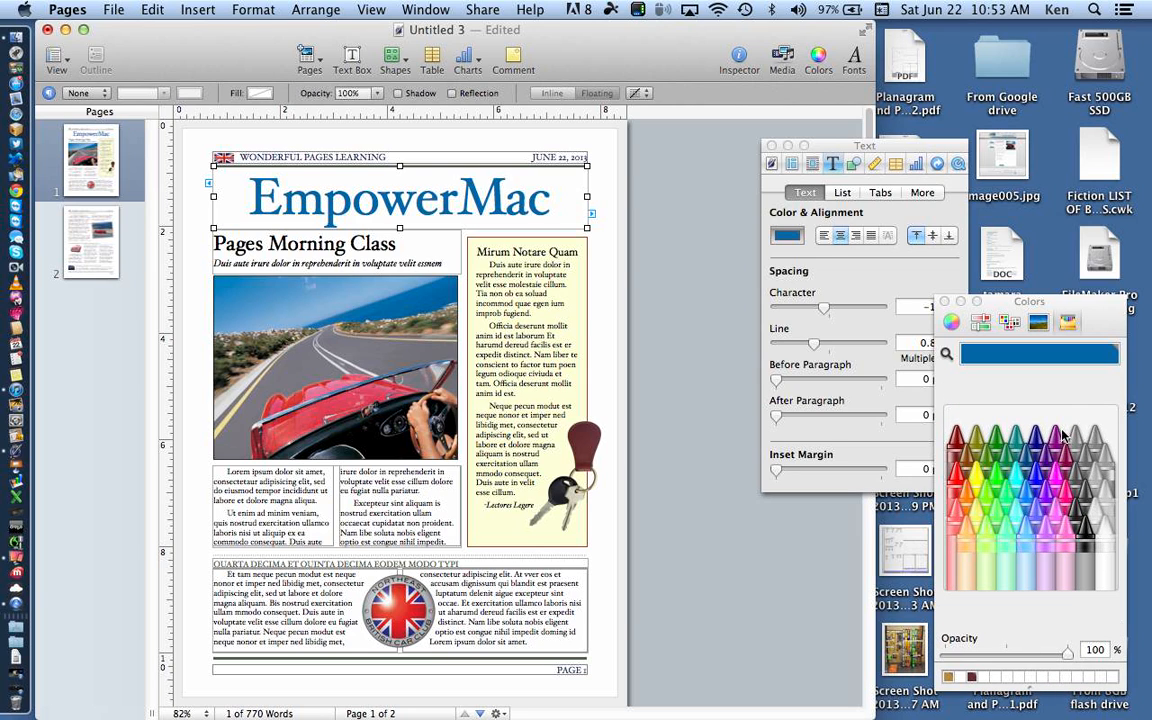
left_click_drag(1081, 303, 1062, 127)
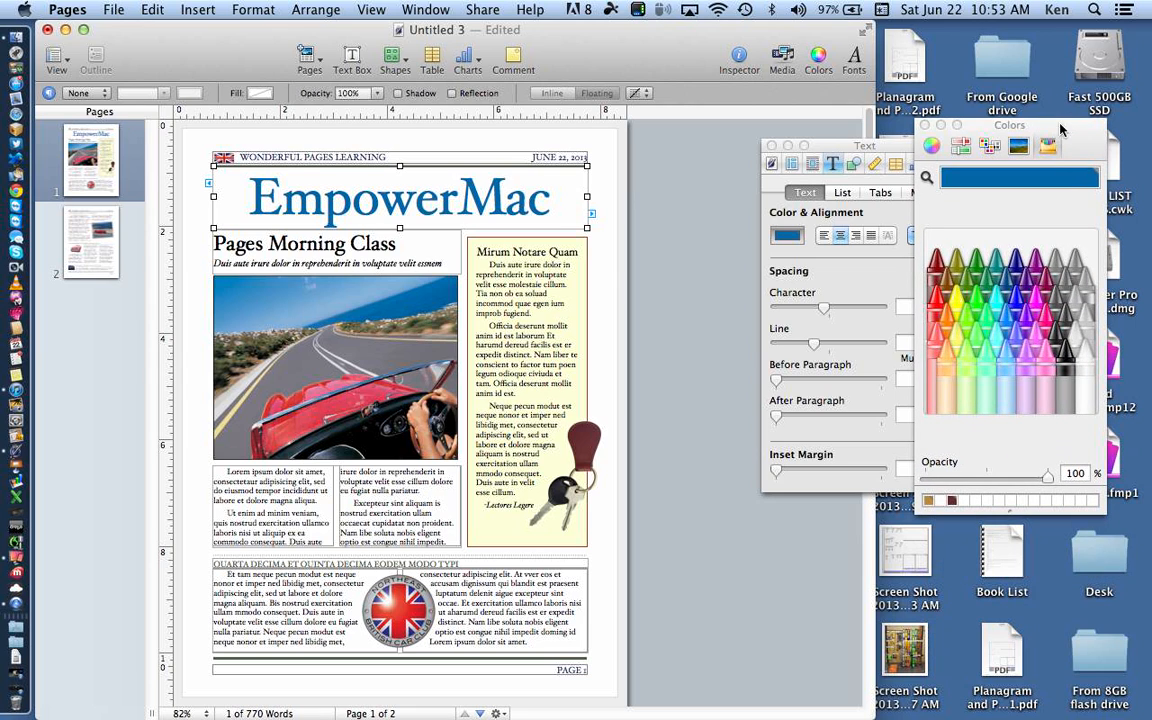
left_click_drag(1012, 517, 1013, 592)
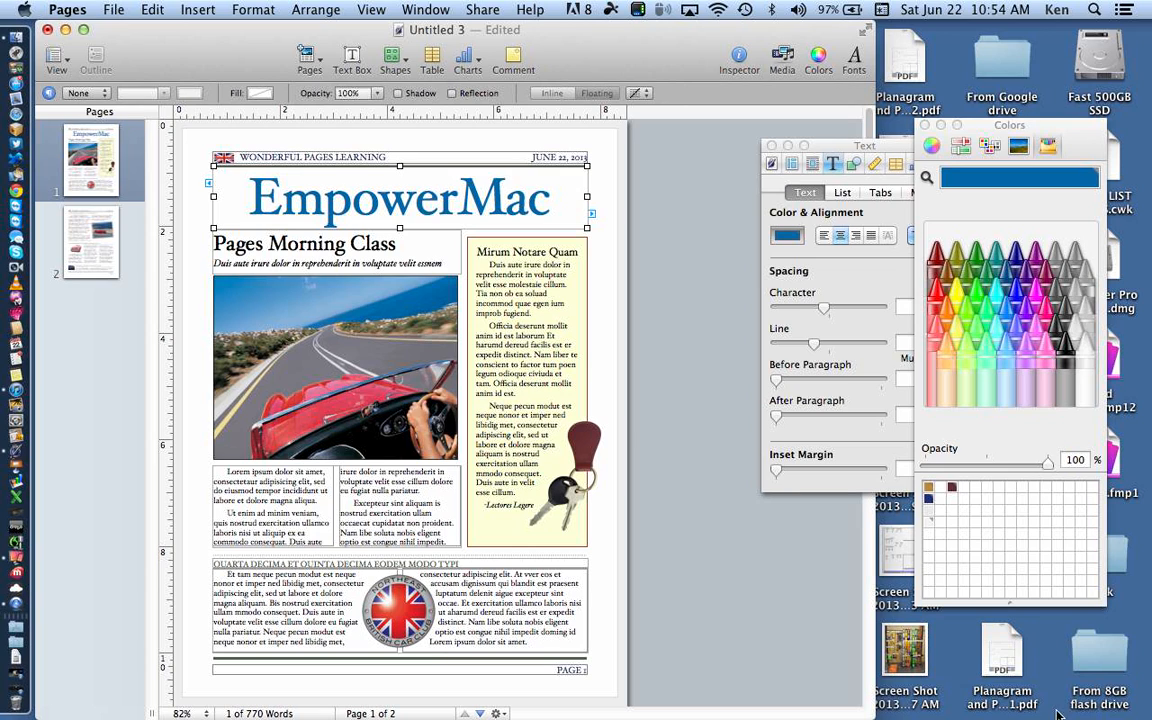
left_click(509, 190)
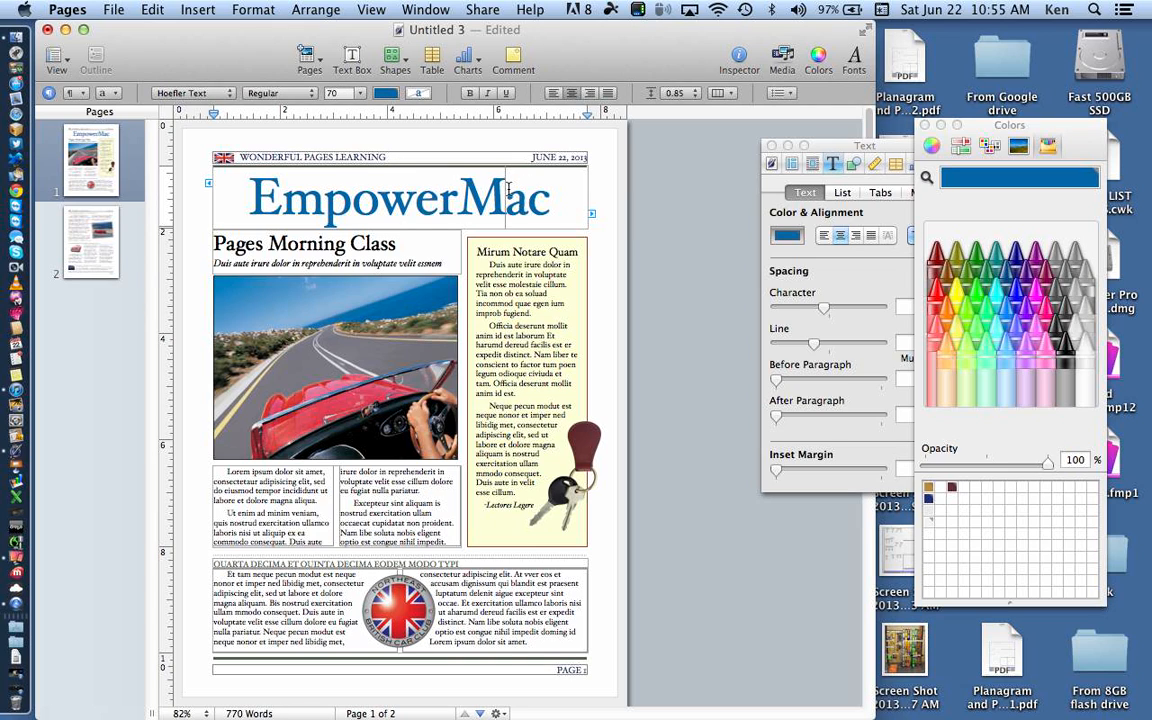
left_click_drag(510, 190, 442, 194)
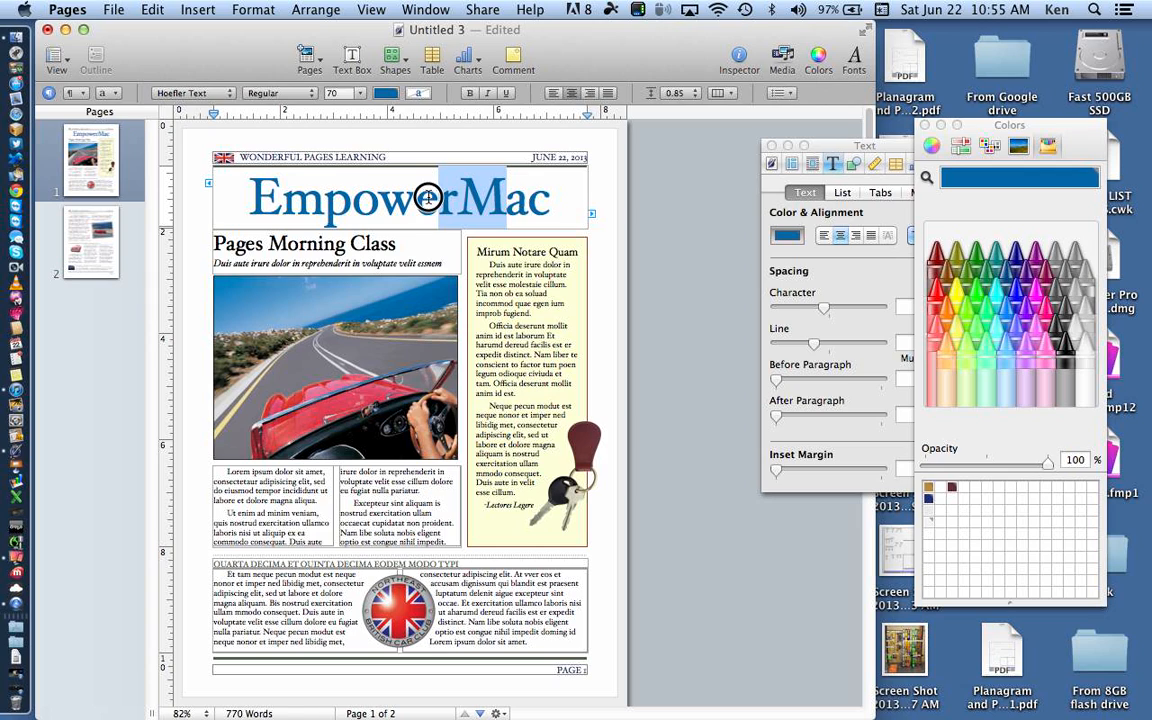
left_click(675, 218)
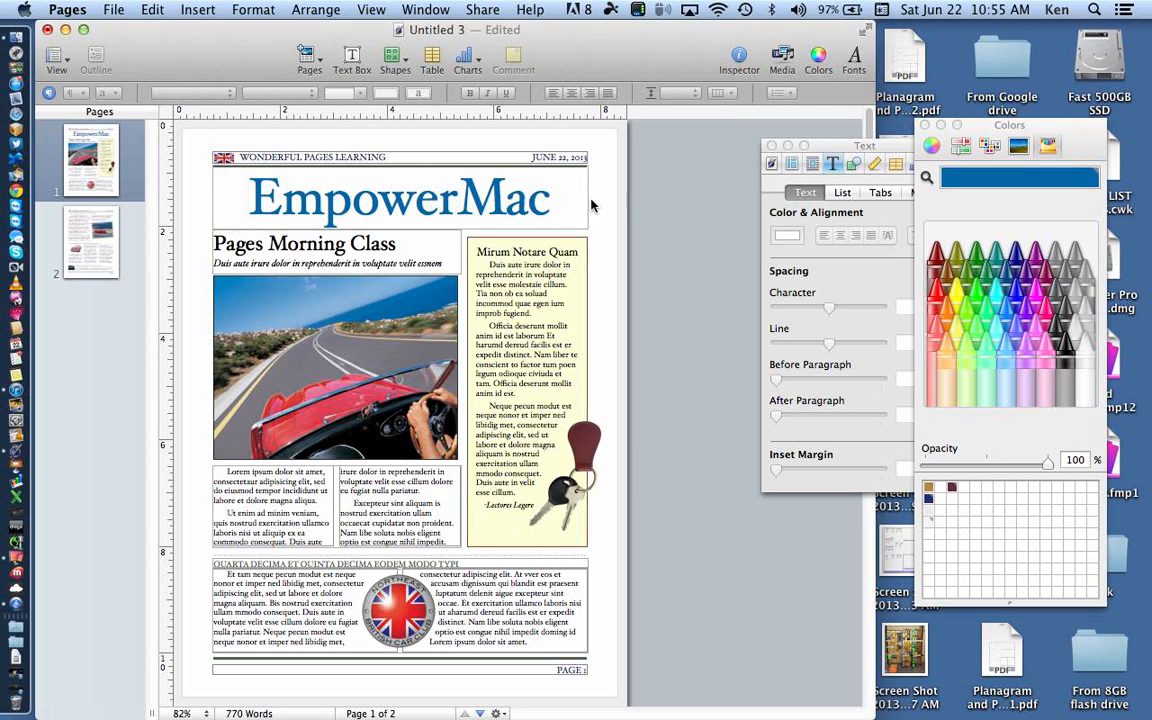
Step: Reselect the EmpowerMac title box, move the Text inspector clear of the Colors window and activate its text color well
left_click(530, 205)
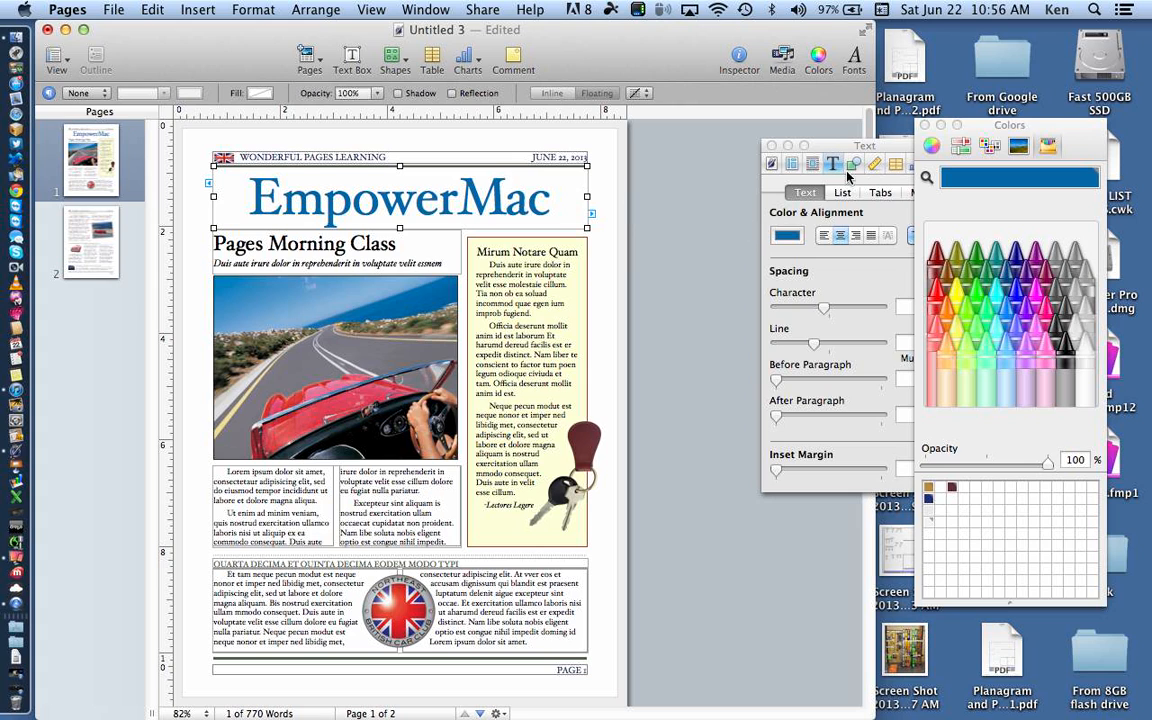
left_click_drag(849, 149, 810, 145)
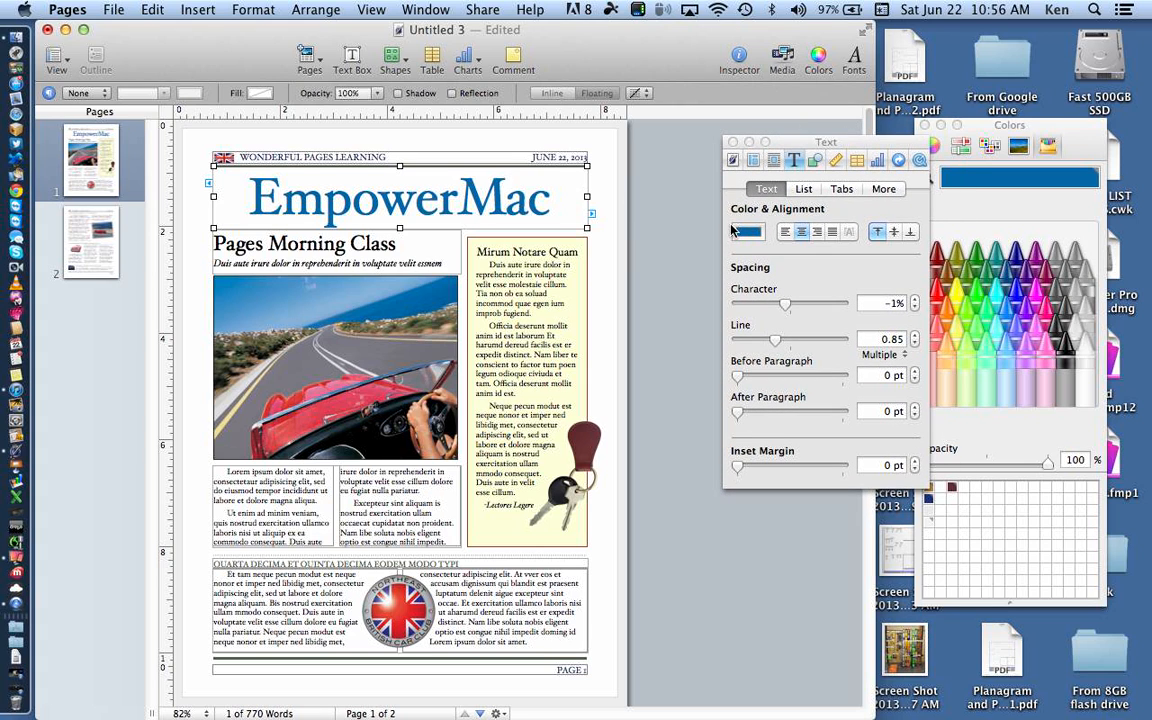
left_click(750, 233)
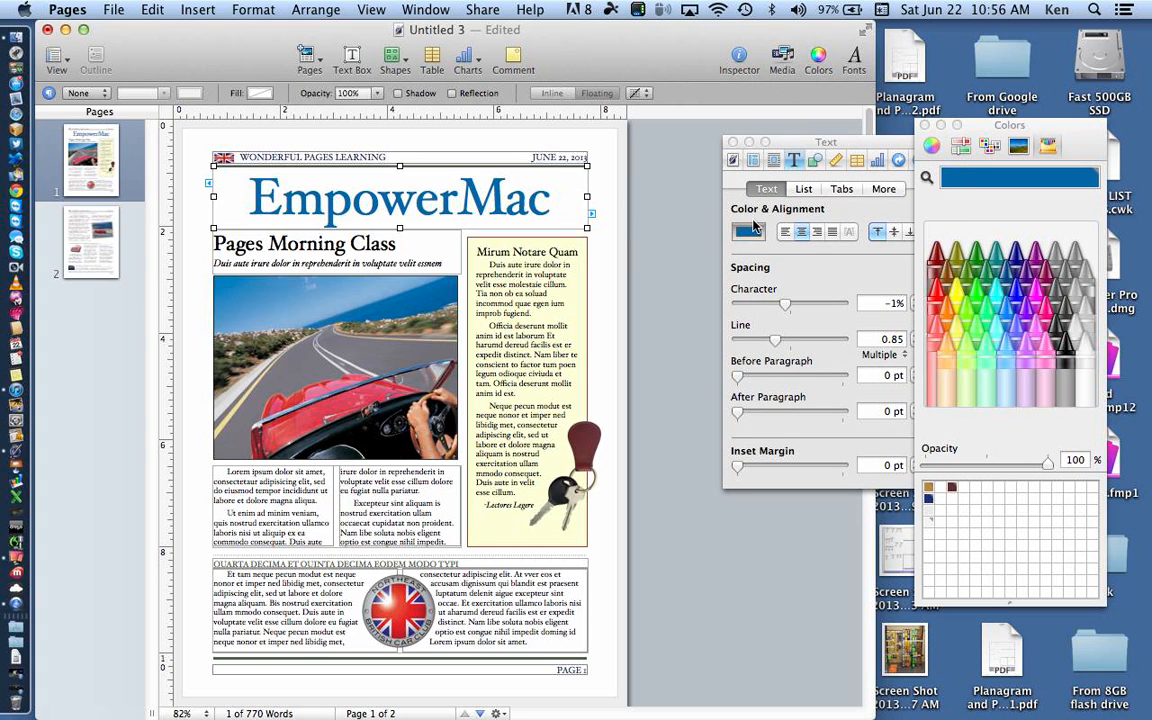
left_click(752, 235)
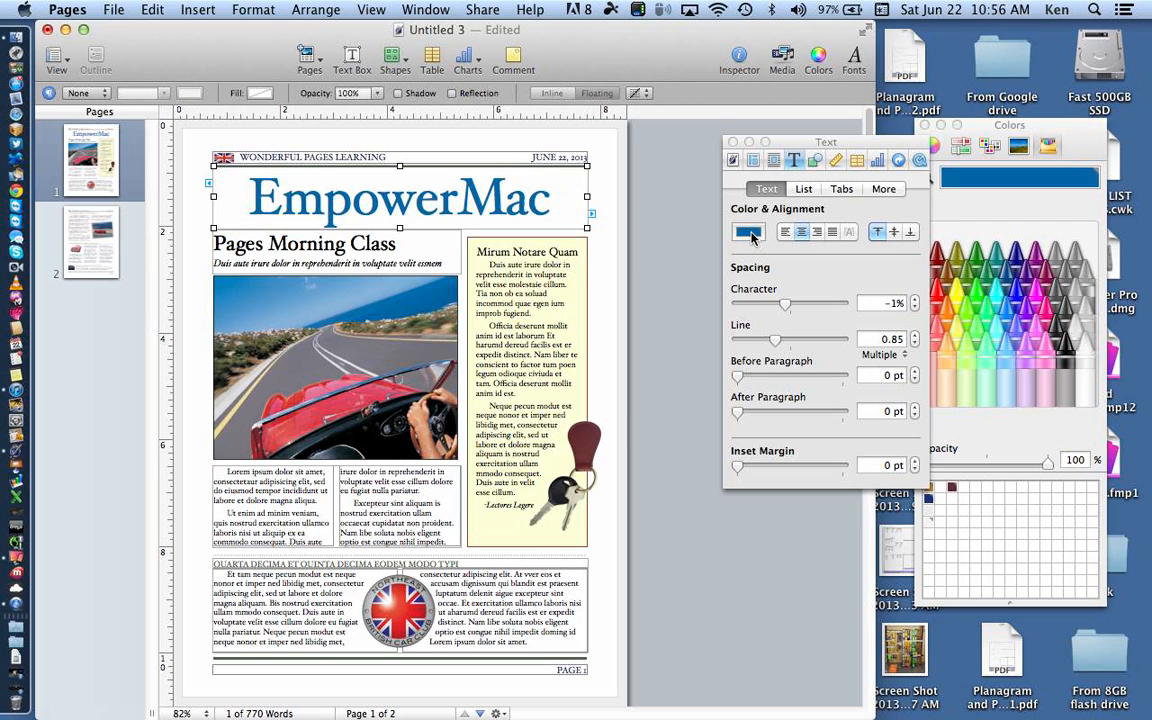
left_click(752, 235)
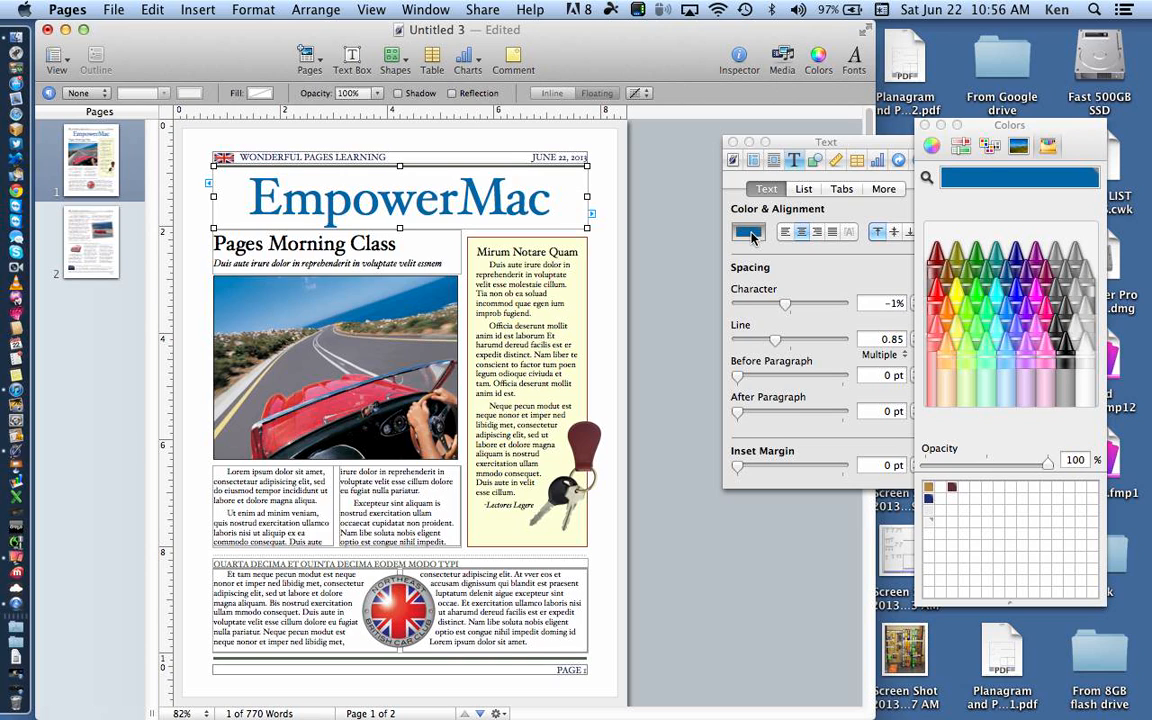
left_click(752, 235)
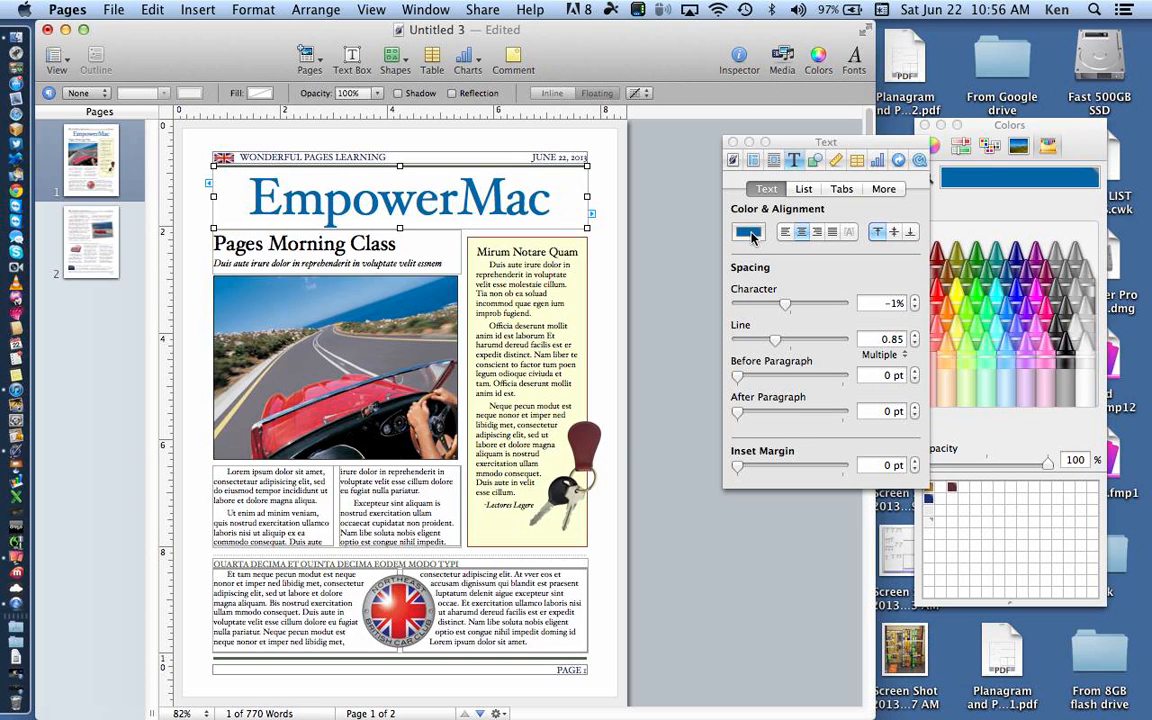
left_click(752, 235)
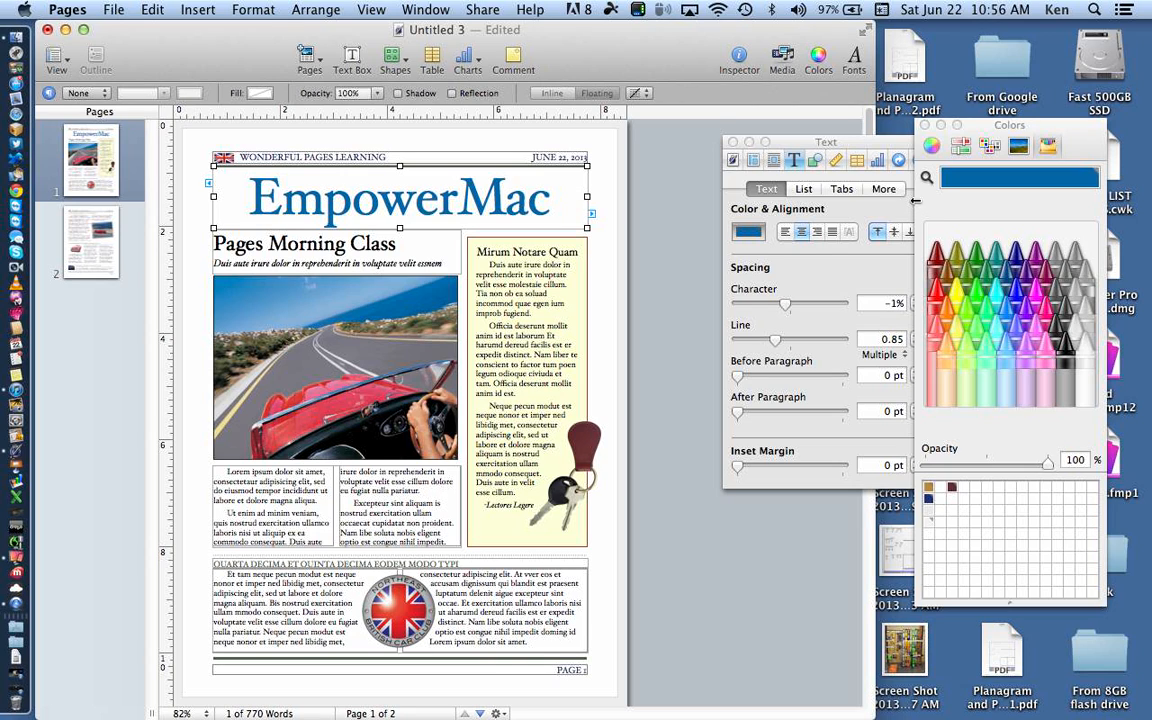
left_click(684, 207)
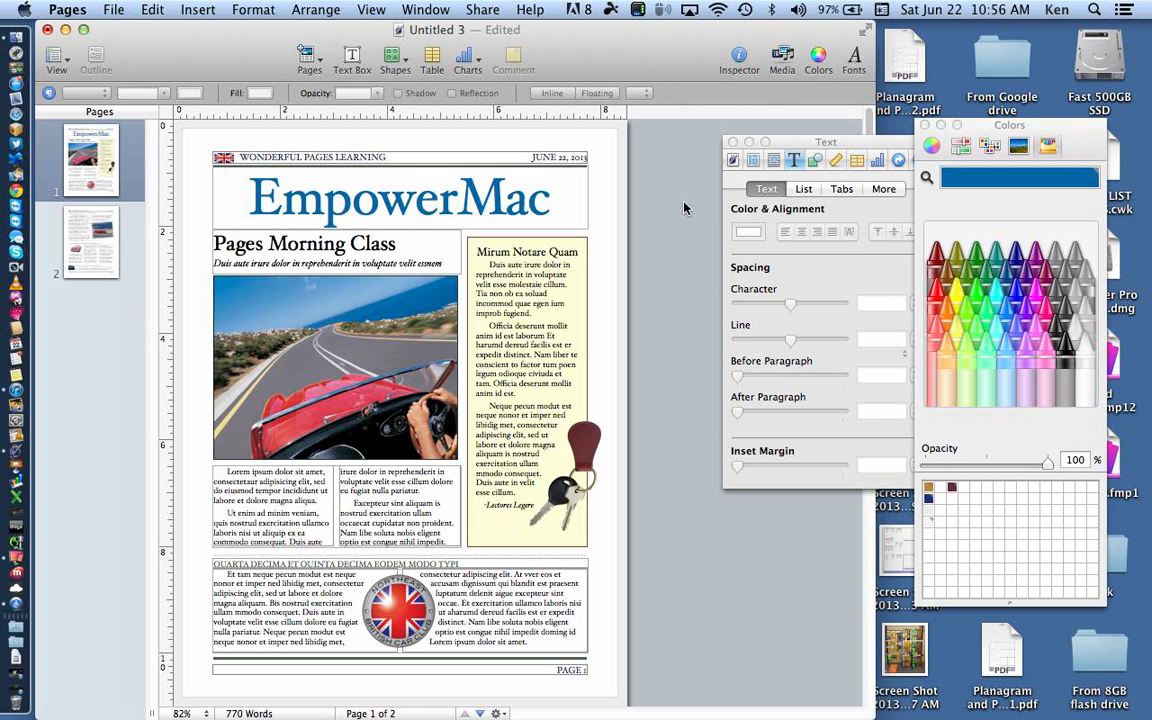
left_click(471, 189)
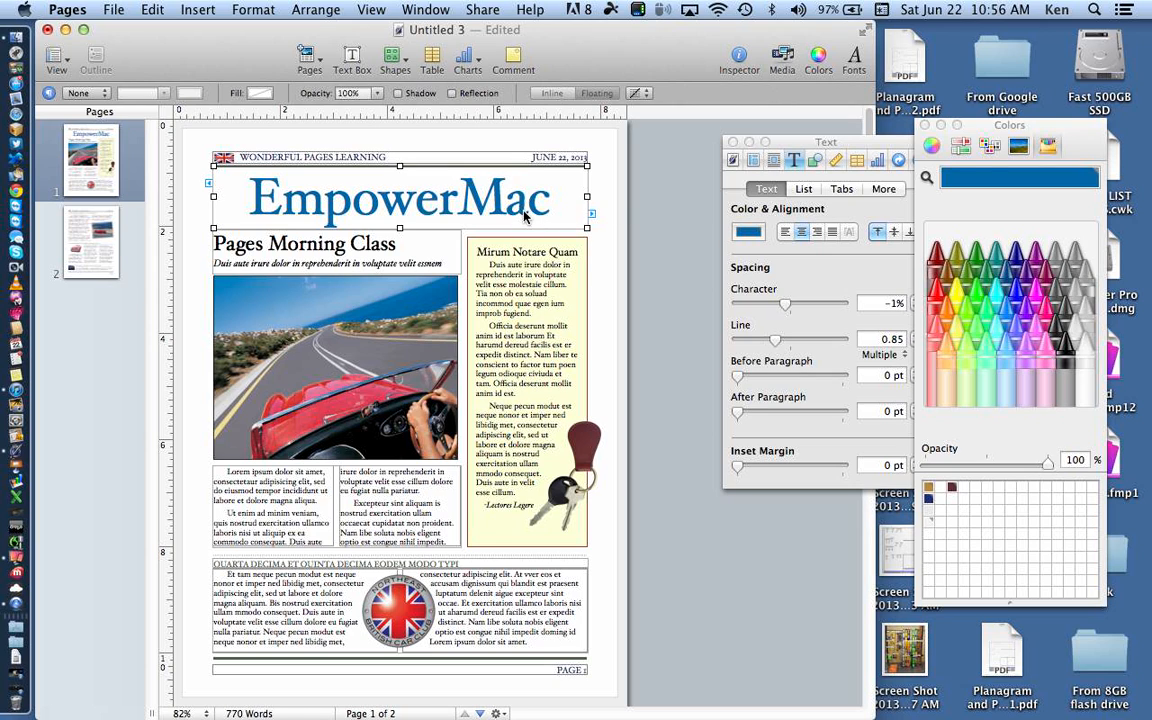
left_click(459, 200)
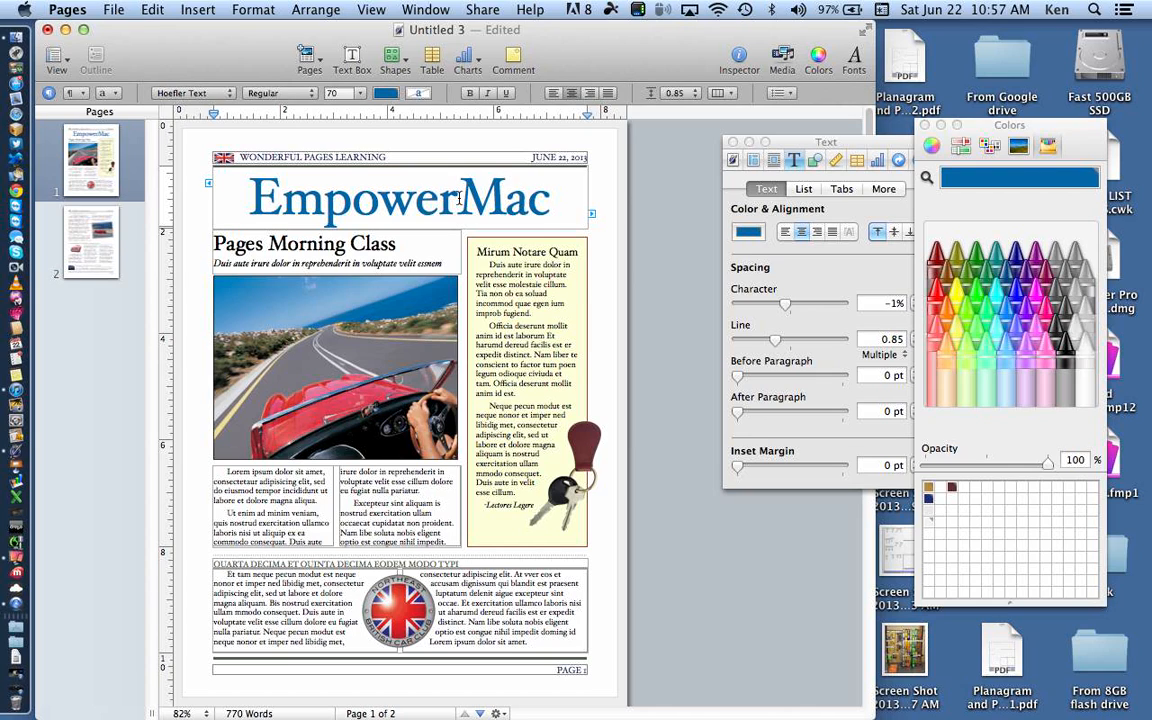
left_click(151, 10)
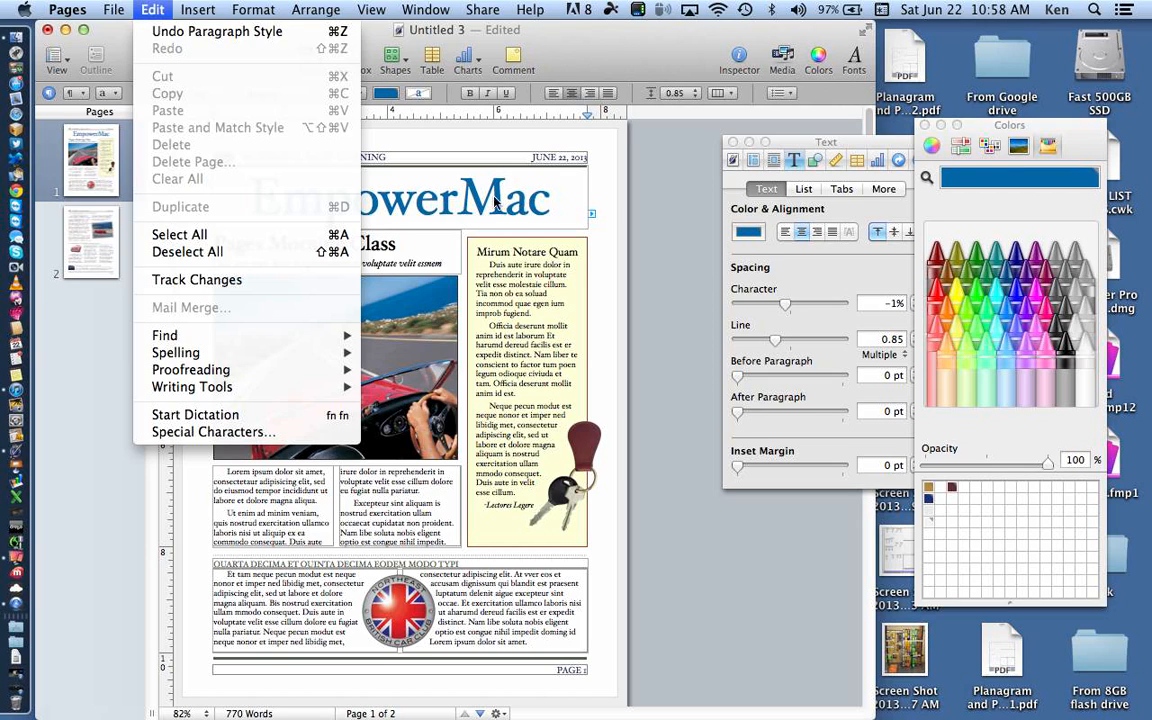
left_click(435, 184)
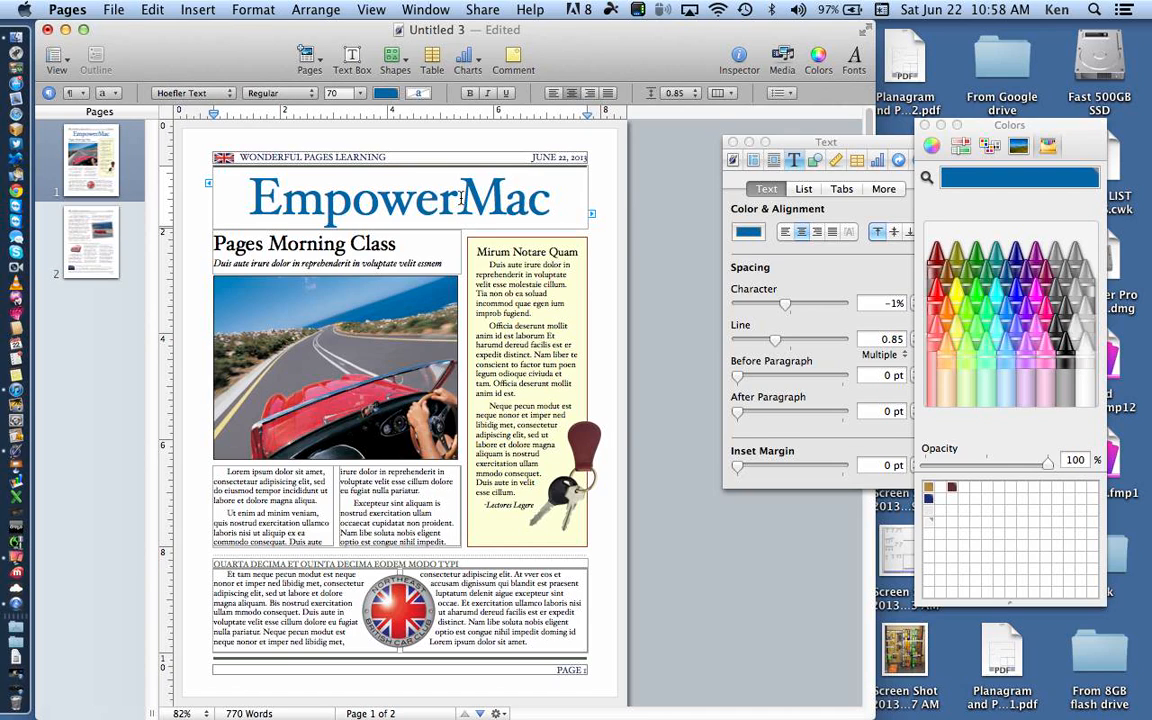
Step: Recolor the "Mac" part of the title with the red sampled from the car in the road photo
left_click_drag(461, 199, 542, 203)
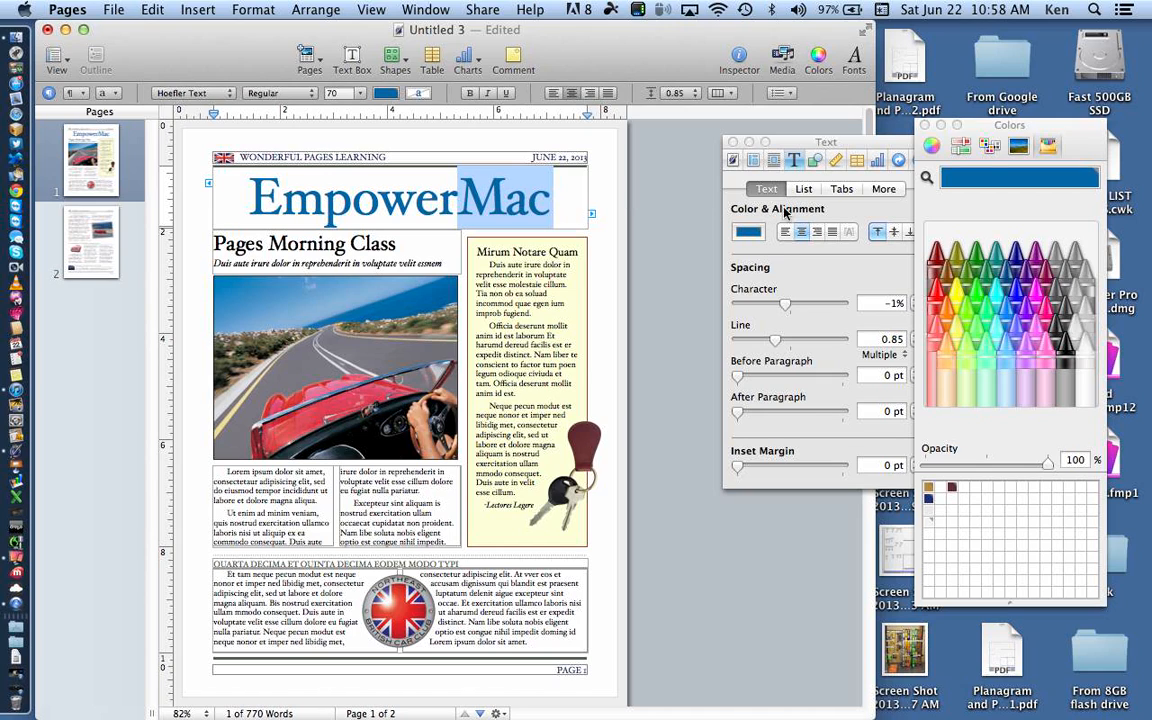
left_click(754, 236)
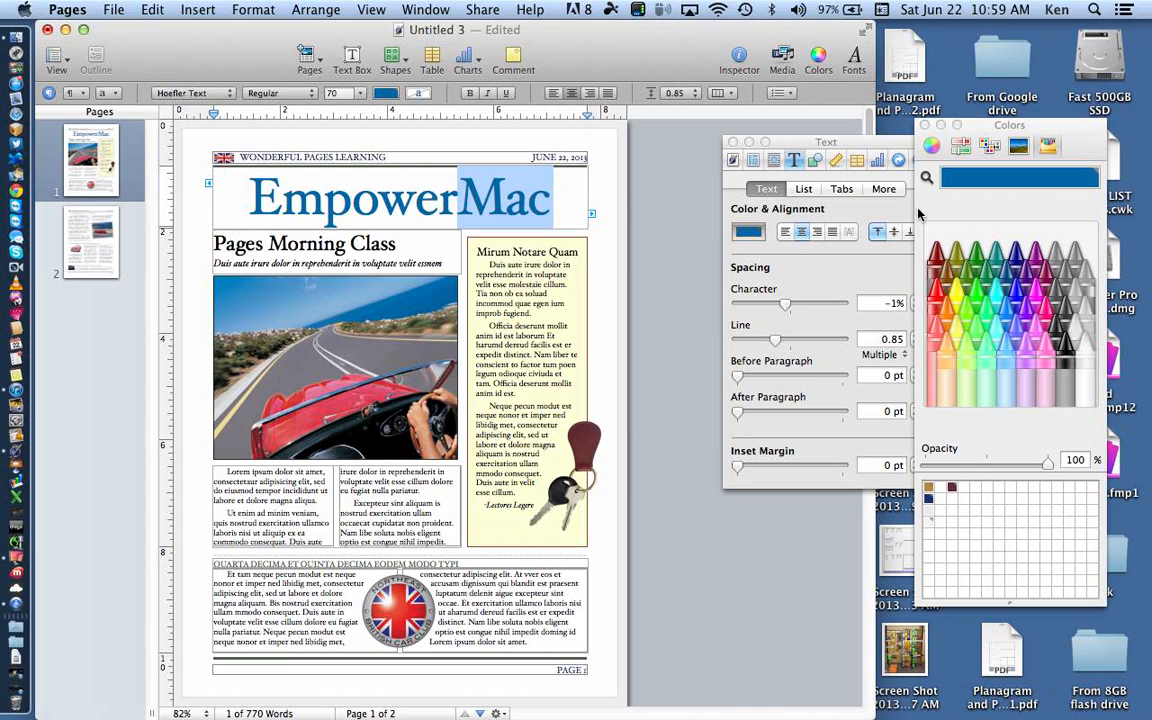
left_click(926, 178)
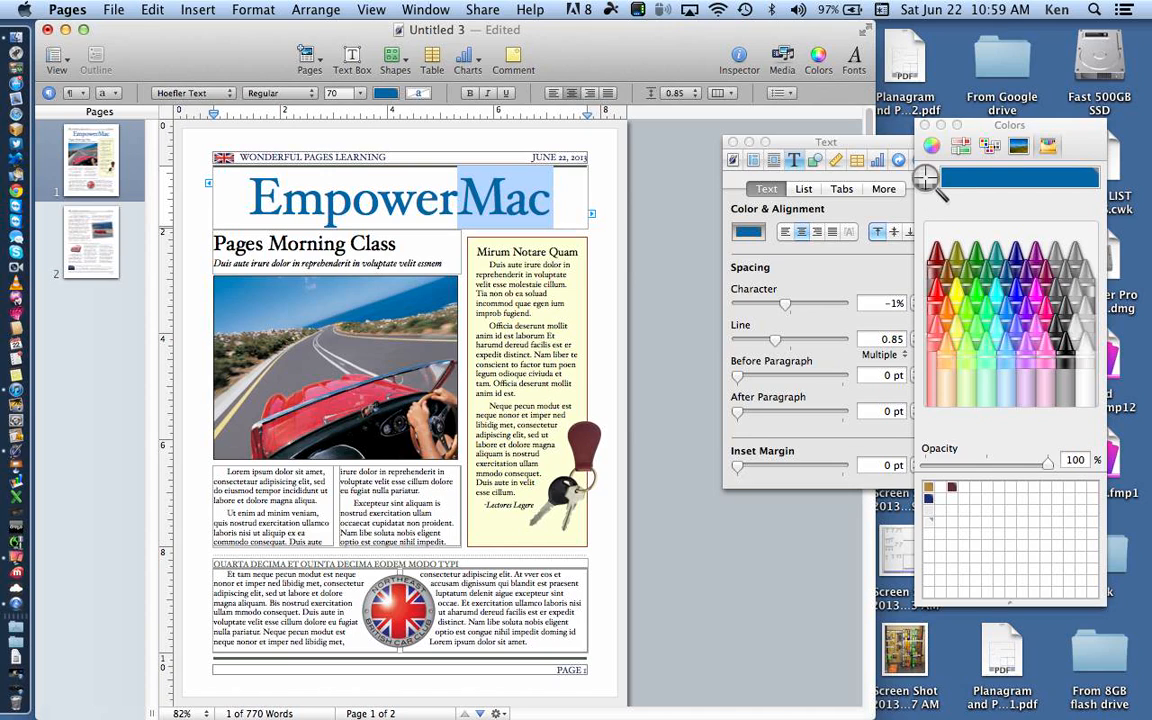
left_click(315, 390)
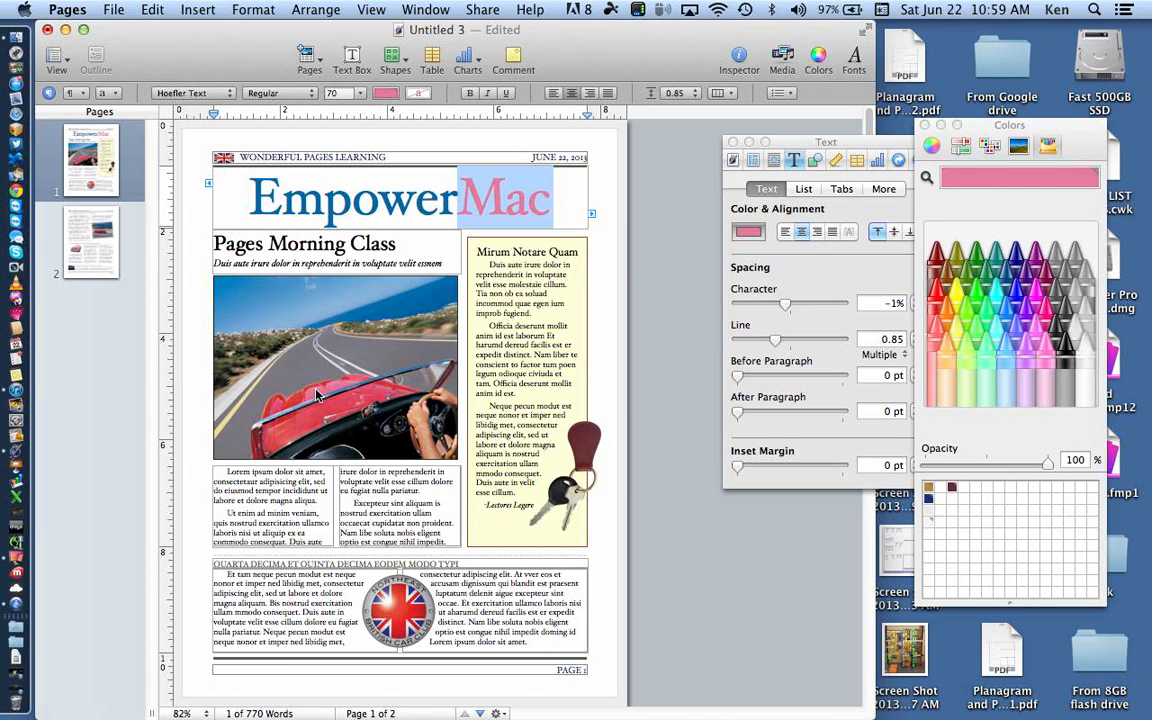
left_click(927, 179)
left_click(293, 401)
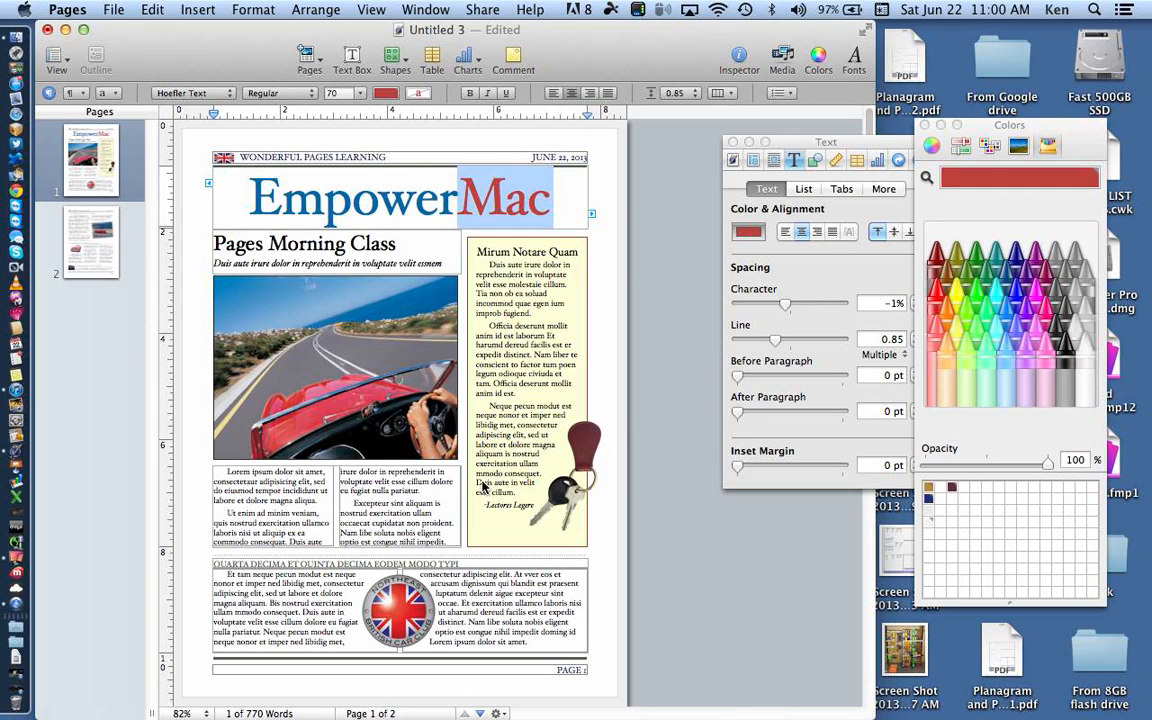
Step: Change the red part of the title from "Mac" to "MAC"
left_click(548, 208)
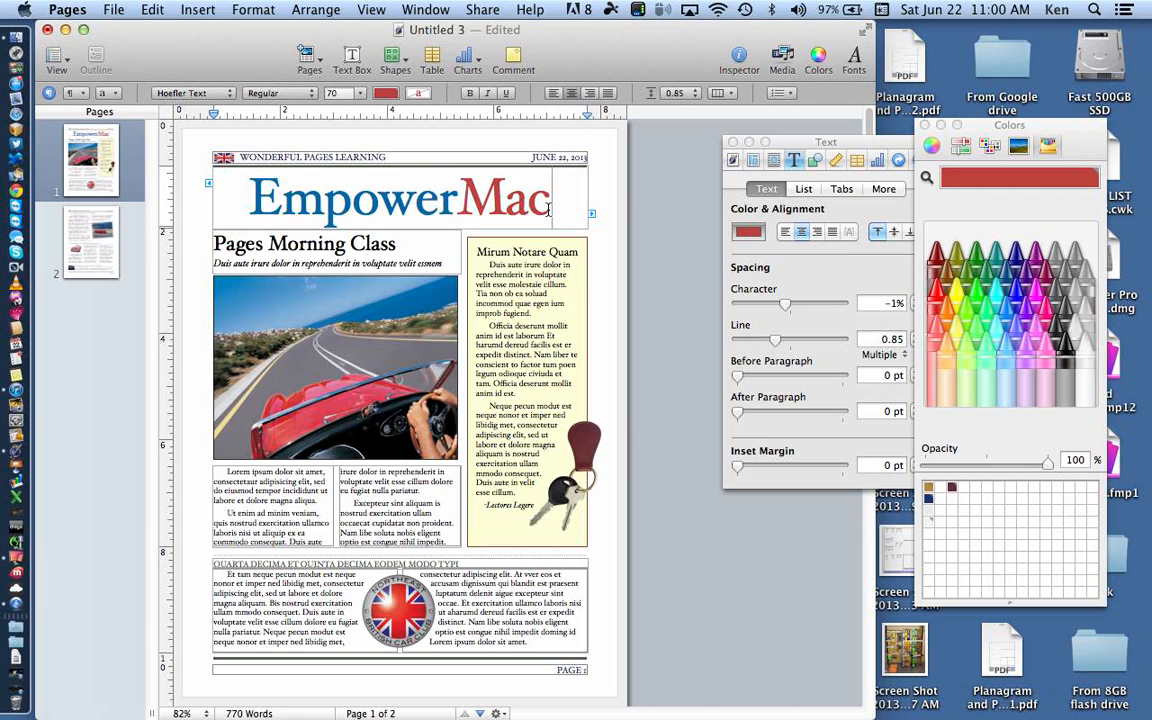
key("BackSpace")
key("BackSpace")
type("A")
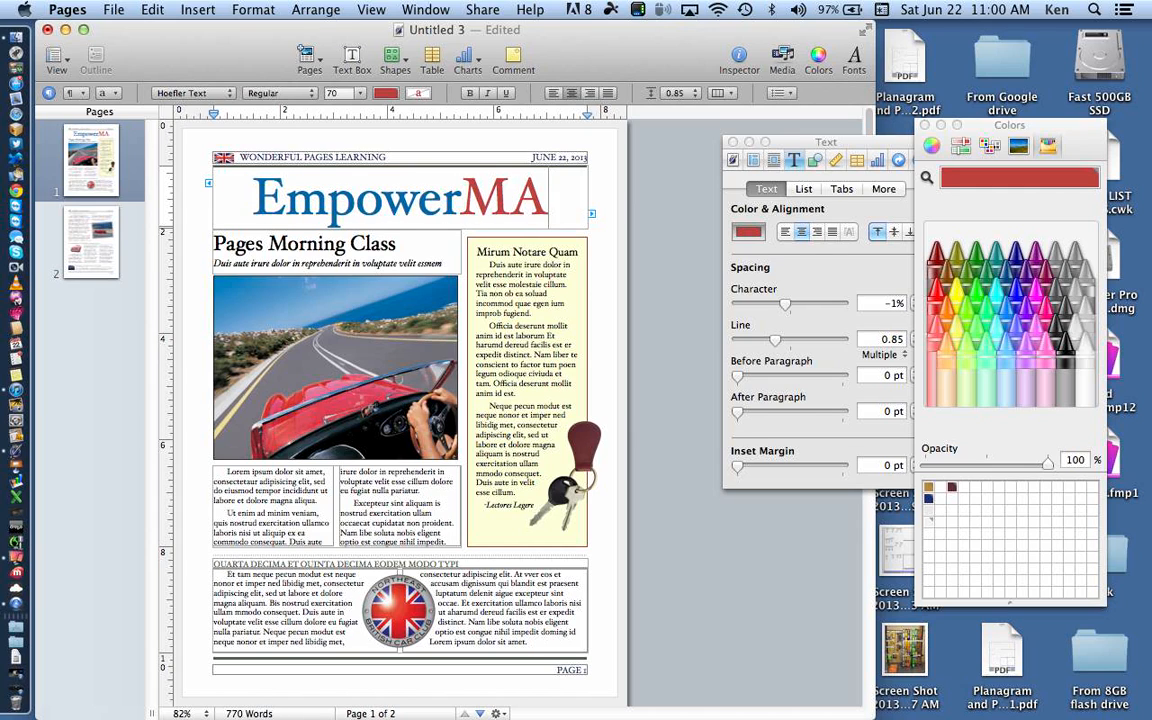
type("C")
Step: Replace the lowercase "mpower" in the title with "MPOWER" and deselect the title
left_click(446, 199)
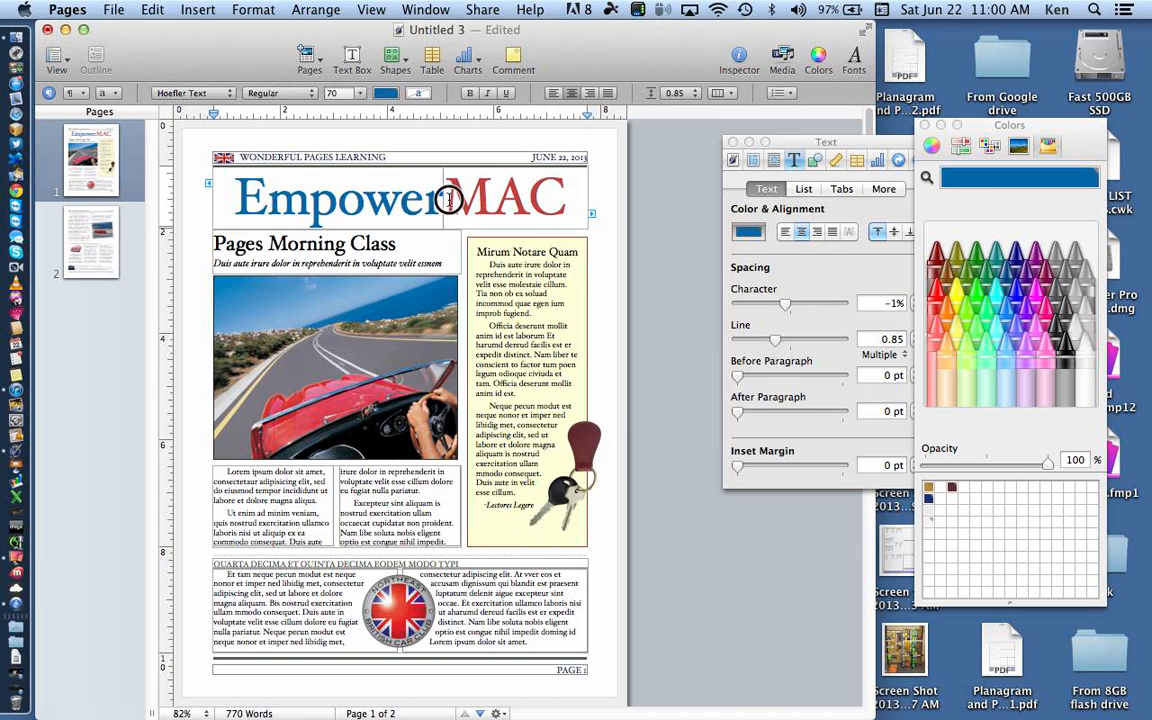
double_click(448, 199)
left_click_drag(449, 199, 258, 199)
type("MPOWERMA")
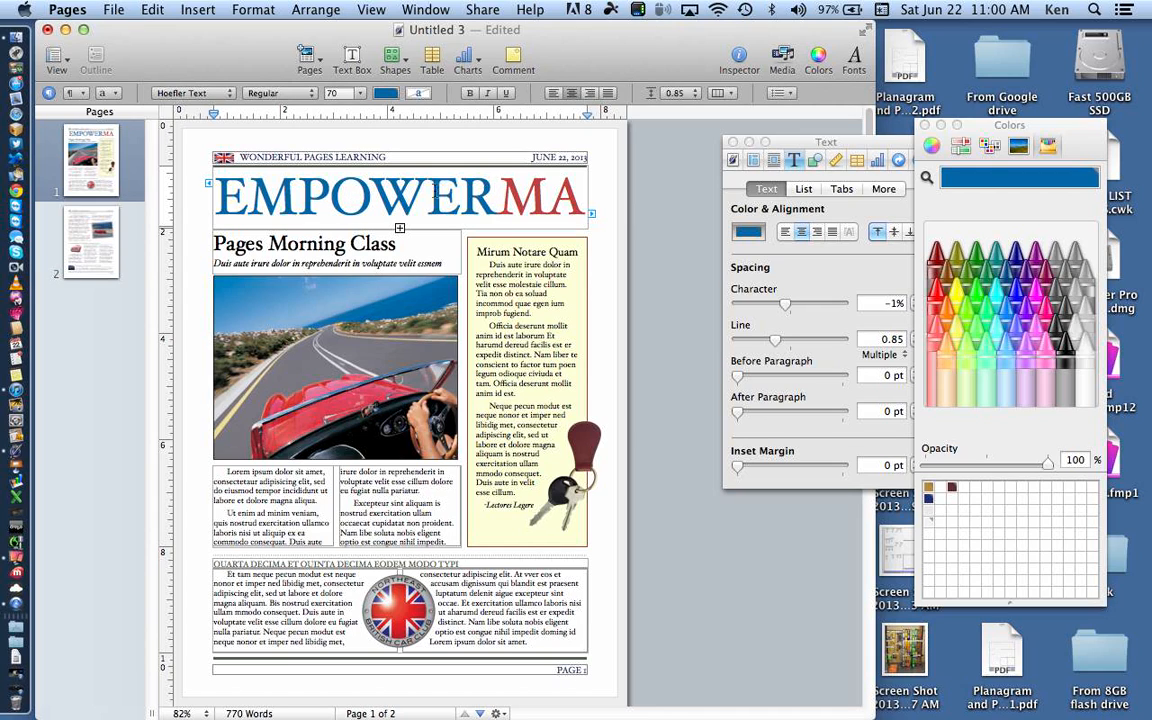
left_click(680, 223)
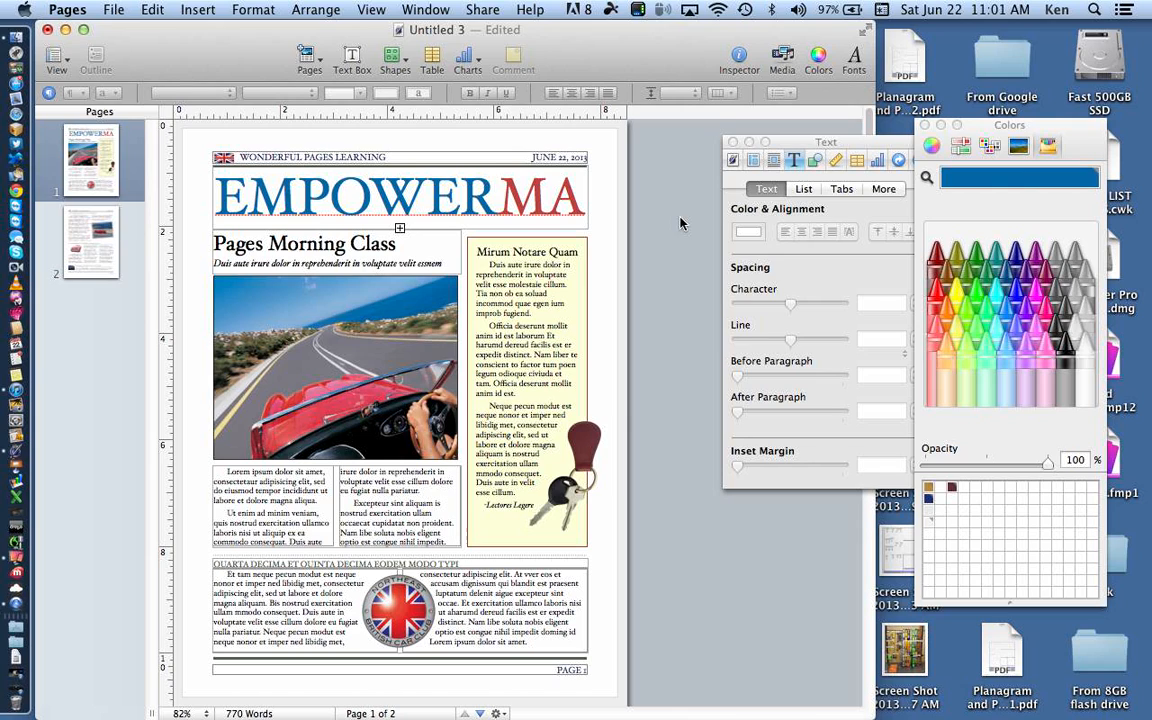
Step: Reduce the title's font size in small increments until the whole word EMPOWERMAC fits on one line of its box
left_click(442, 176)
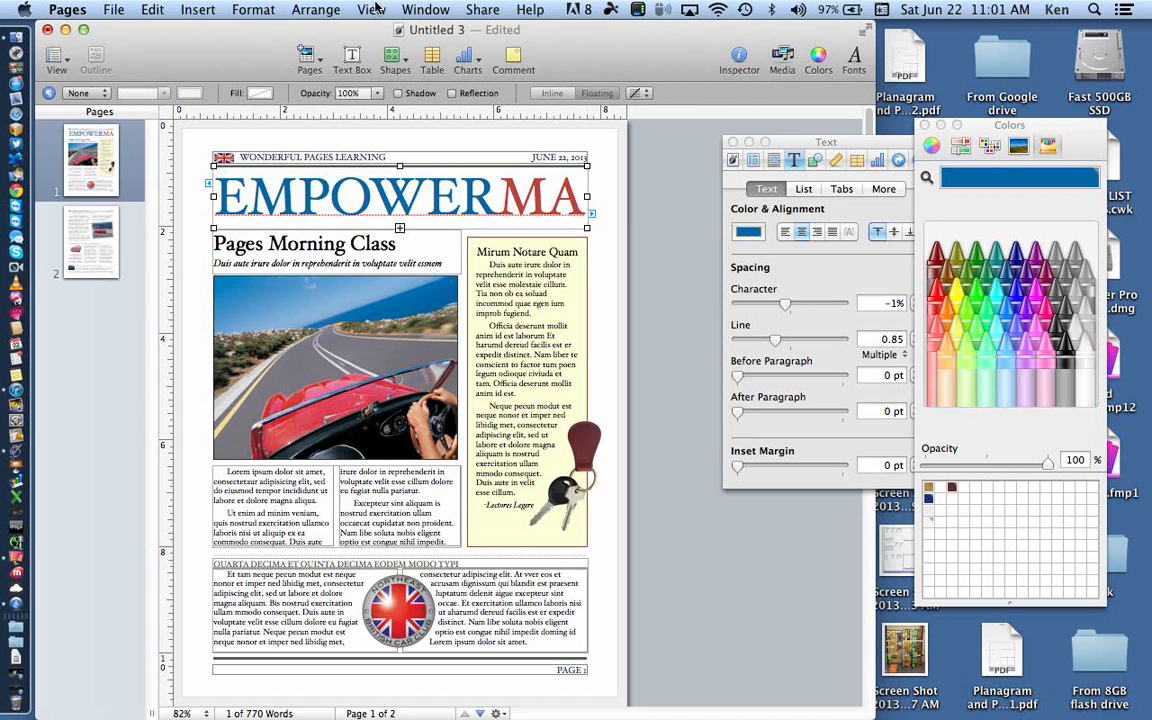
left_click(263, 13)
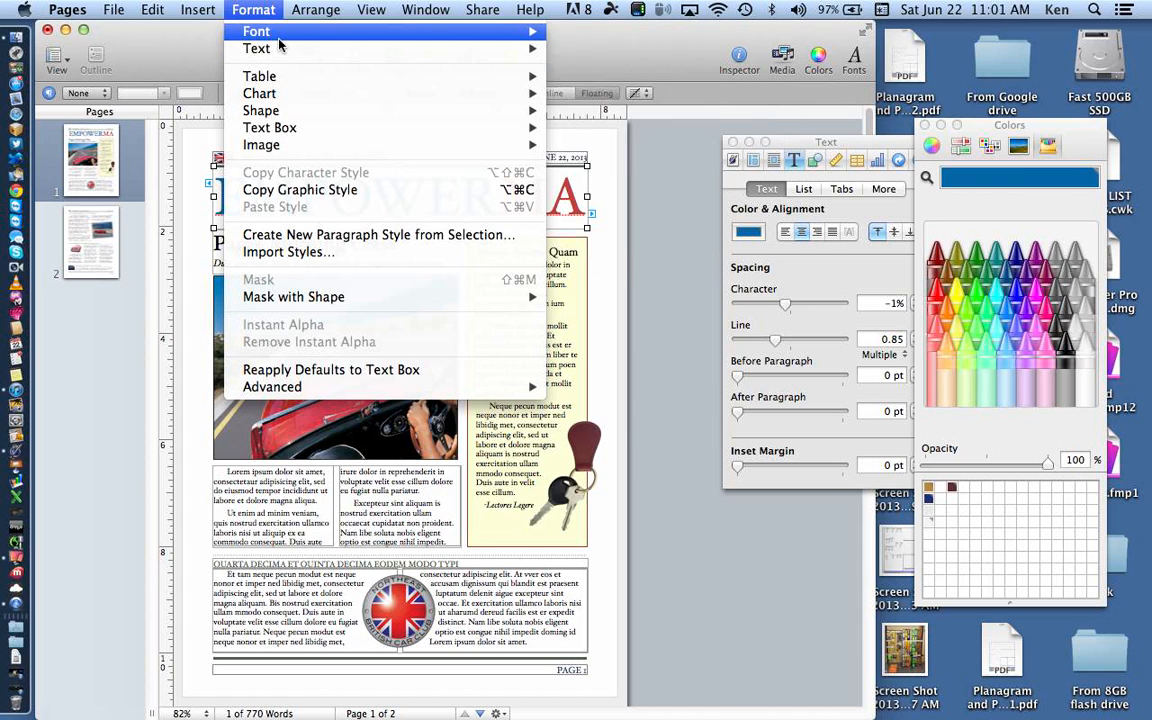
mouse_move(280, 40)
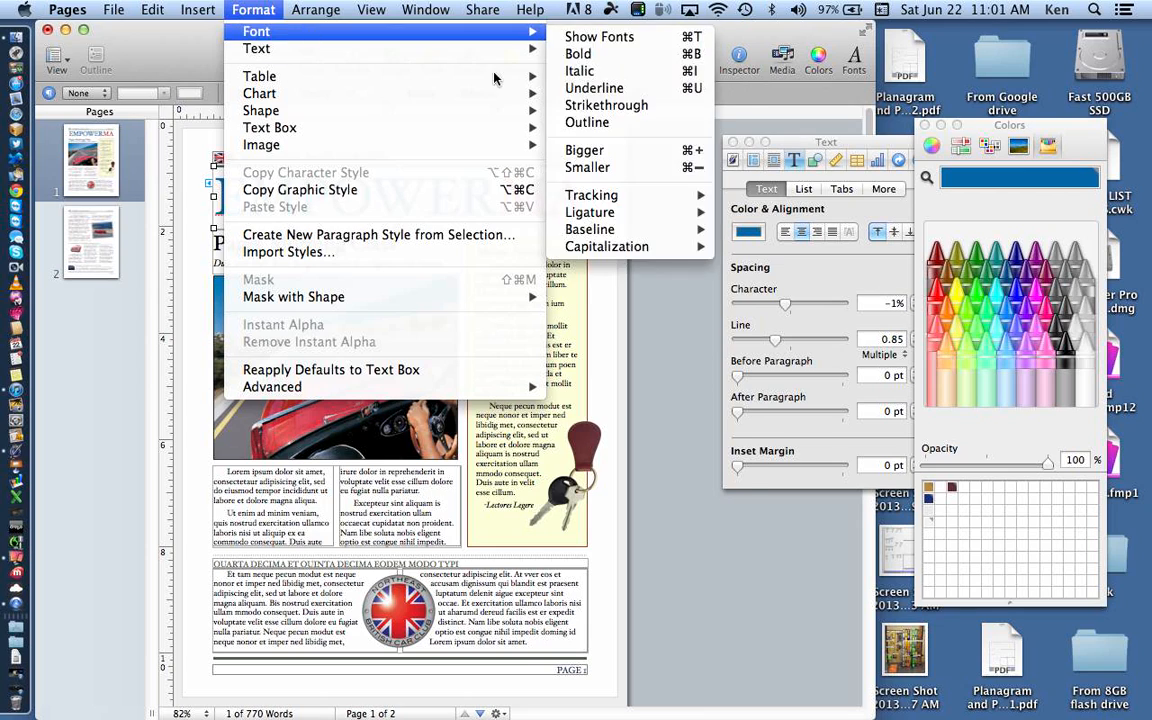
mouse_move(537, 40)
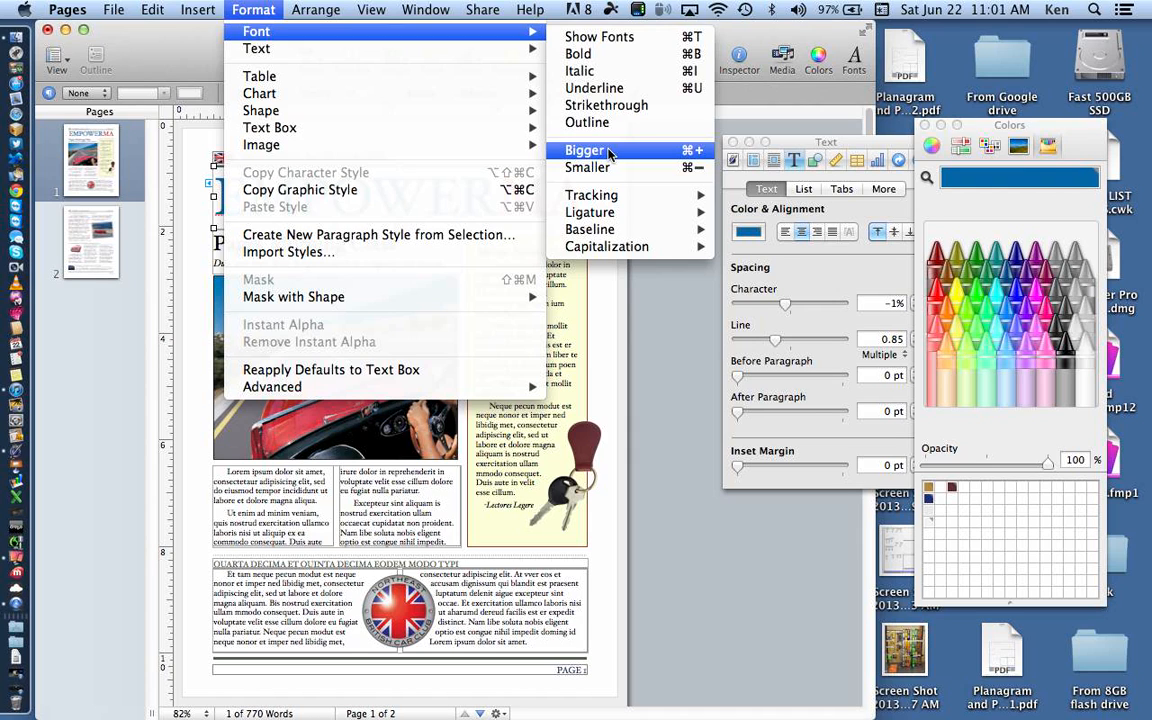
left_click(601, 338)
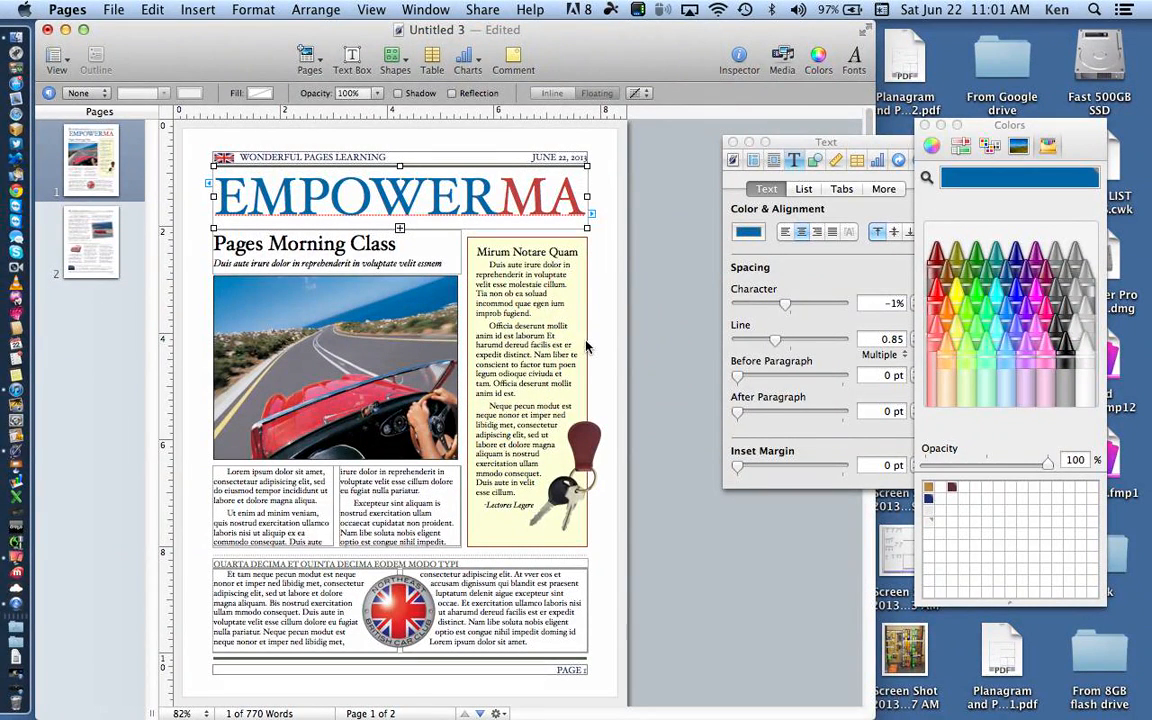
key("super+minus")
key("super+minus")
key("super+minus")
key("super+minus")
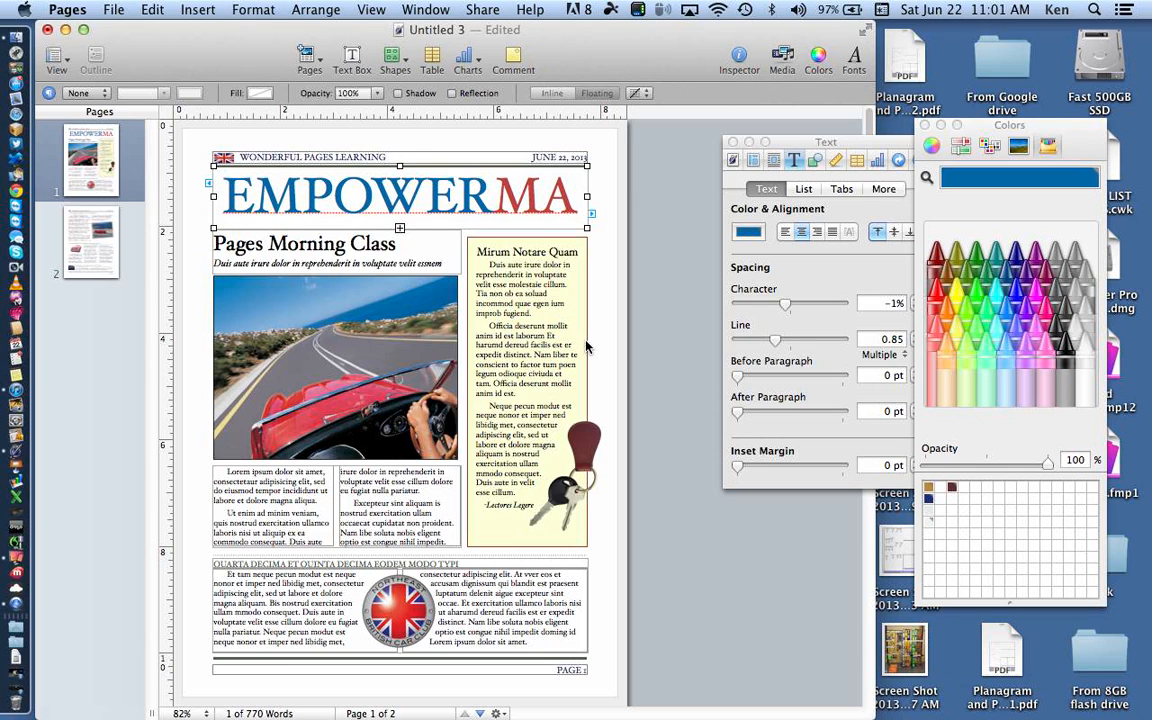
key("super+minus")
key("super+minus")
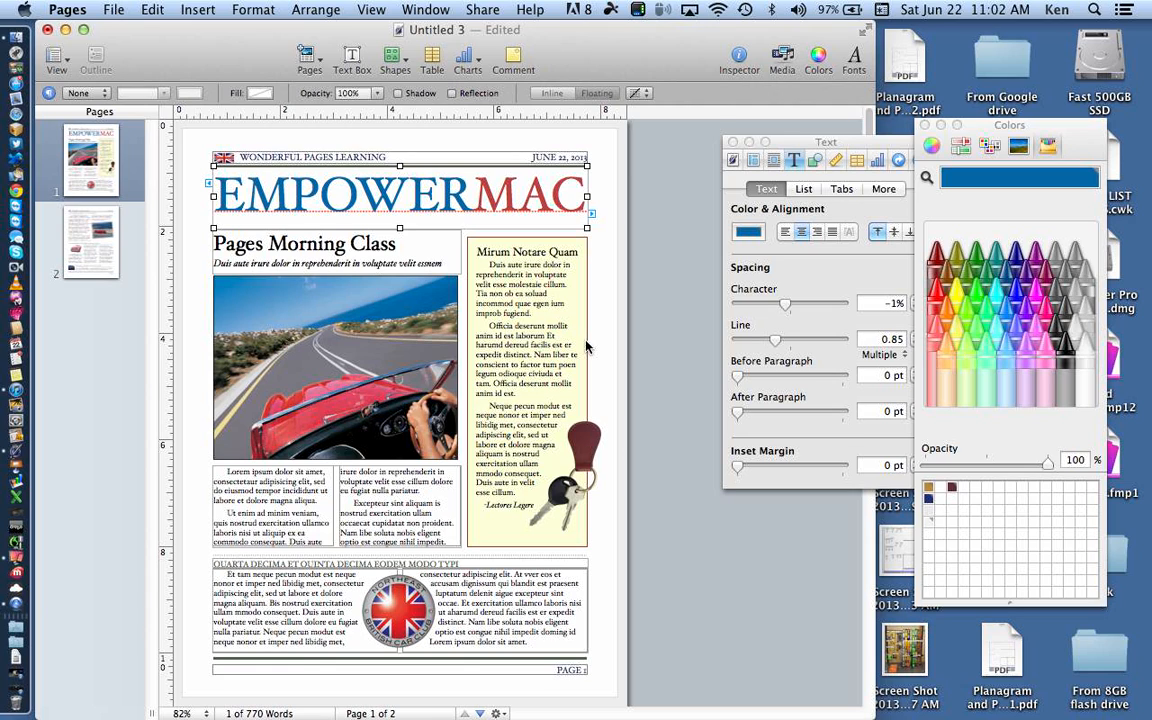
Step: Try slightly smaller and larger font sizes for the EMPOWERMAC title
key("super+alt+bracketleft")
key("super+alt+bracketleft")
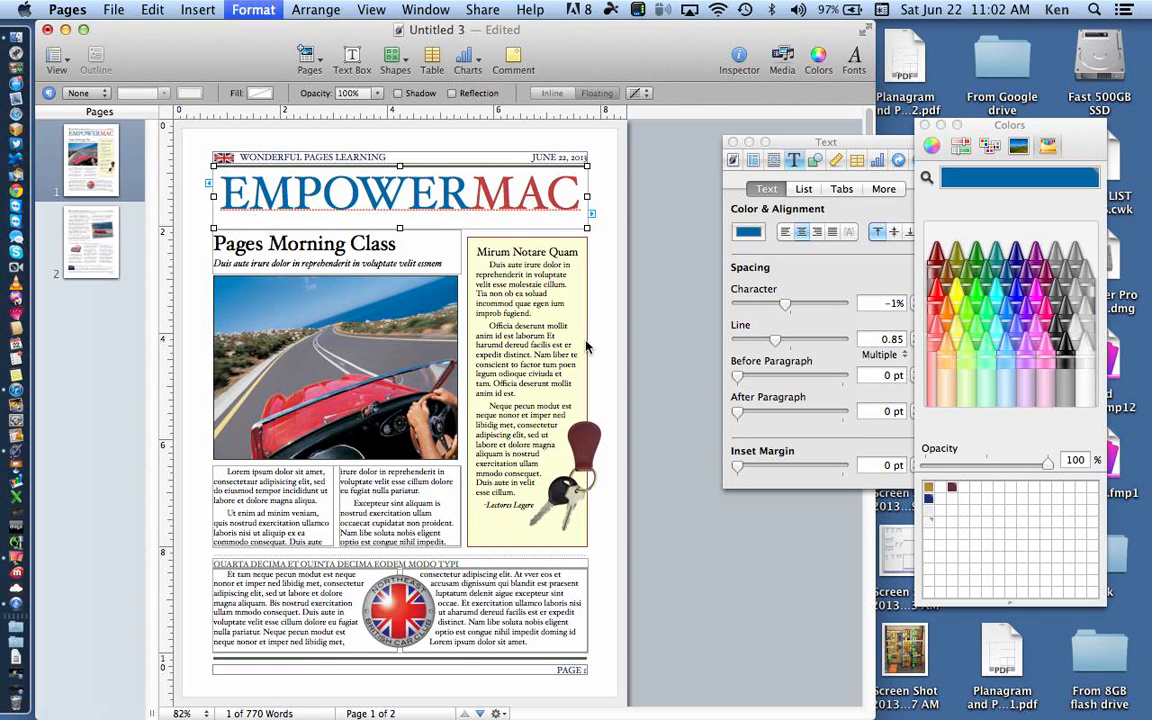
key("super+alt+bracketright")
key("super+alt+bracketright")
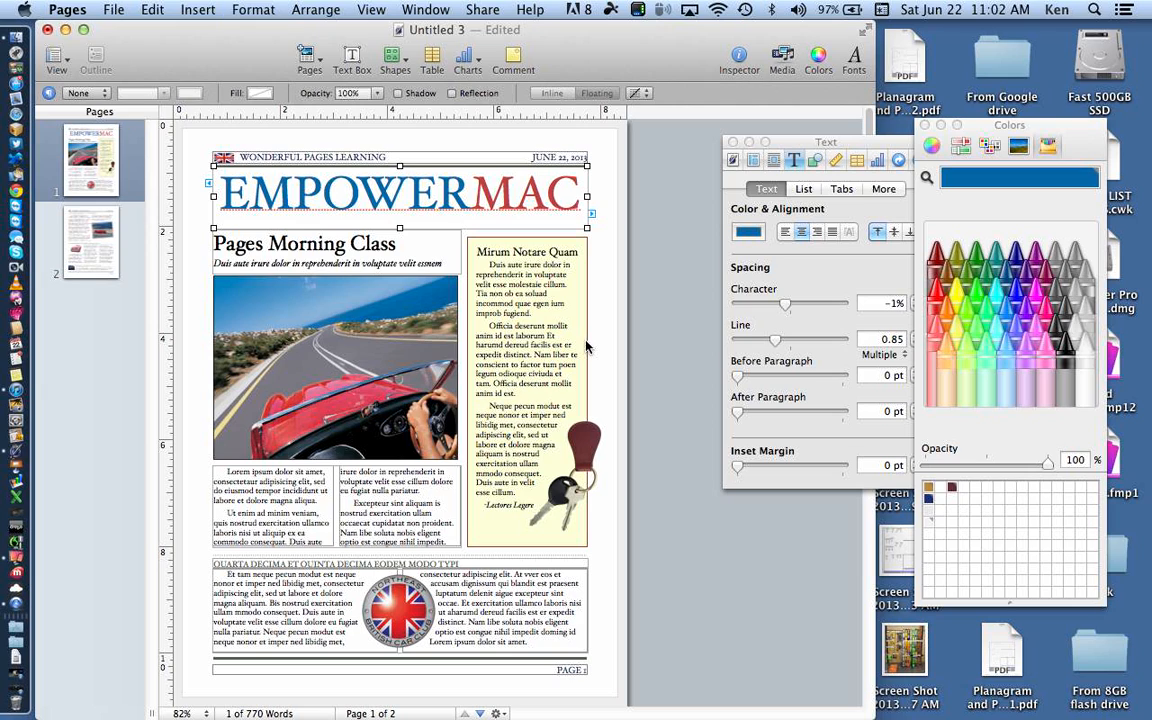
key("super+alt+bracketright")
key("super+alt+bracketright")
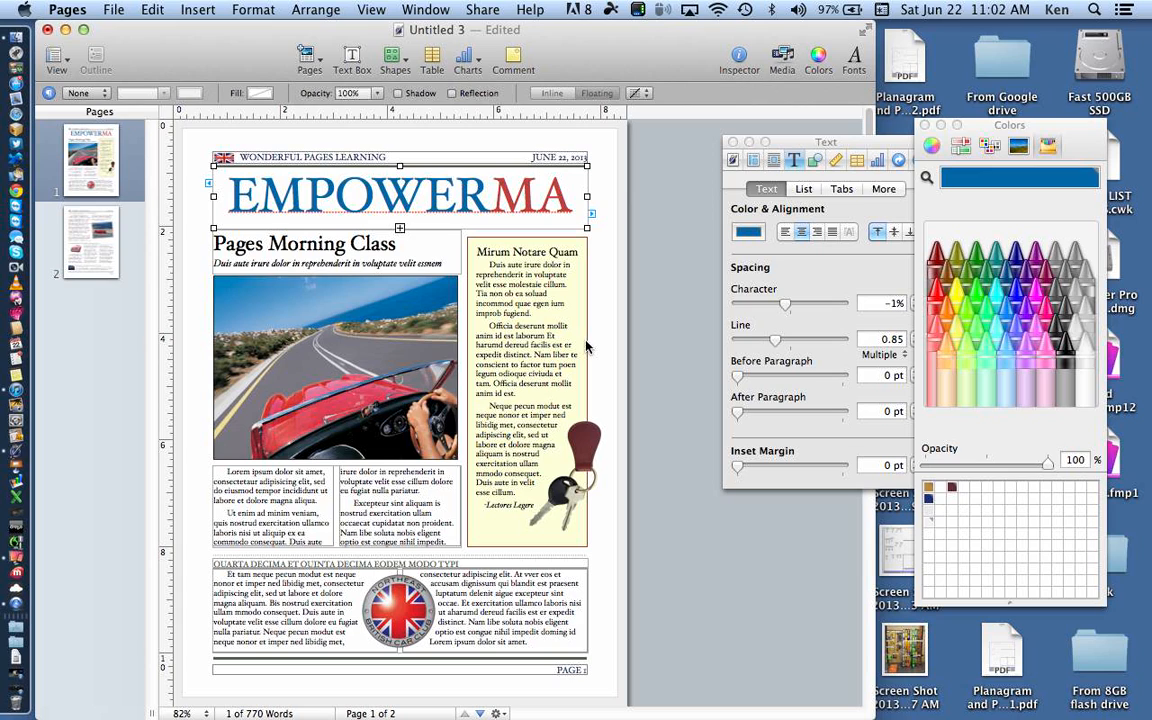
key("super+alt+bracketleft")
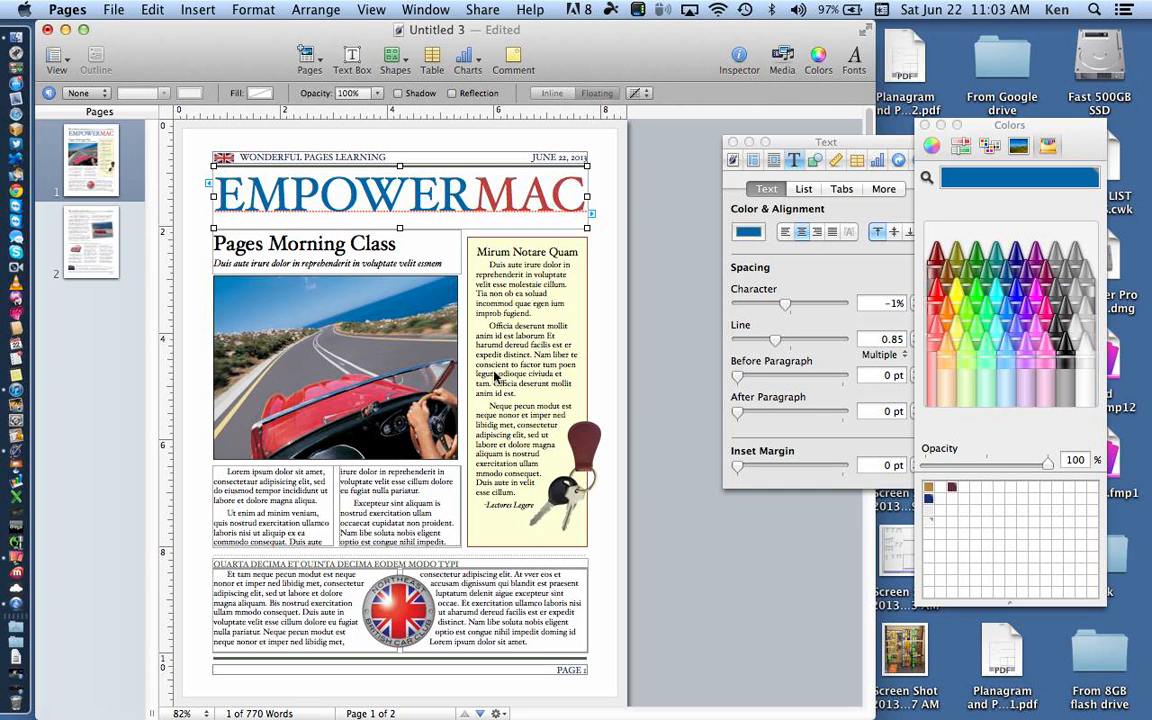
Step: Replace the placeholder article below the photo with dictated paragraphs, from "Now is the time for all good men" through "Isn't this fantastic!"
left_click(287, 496)
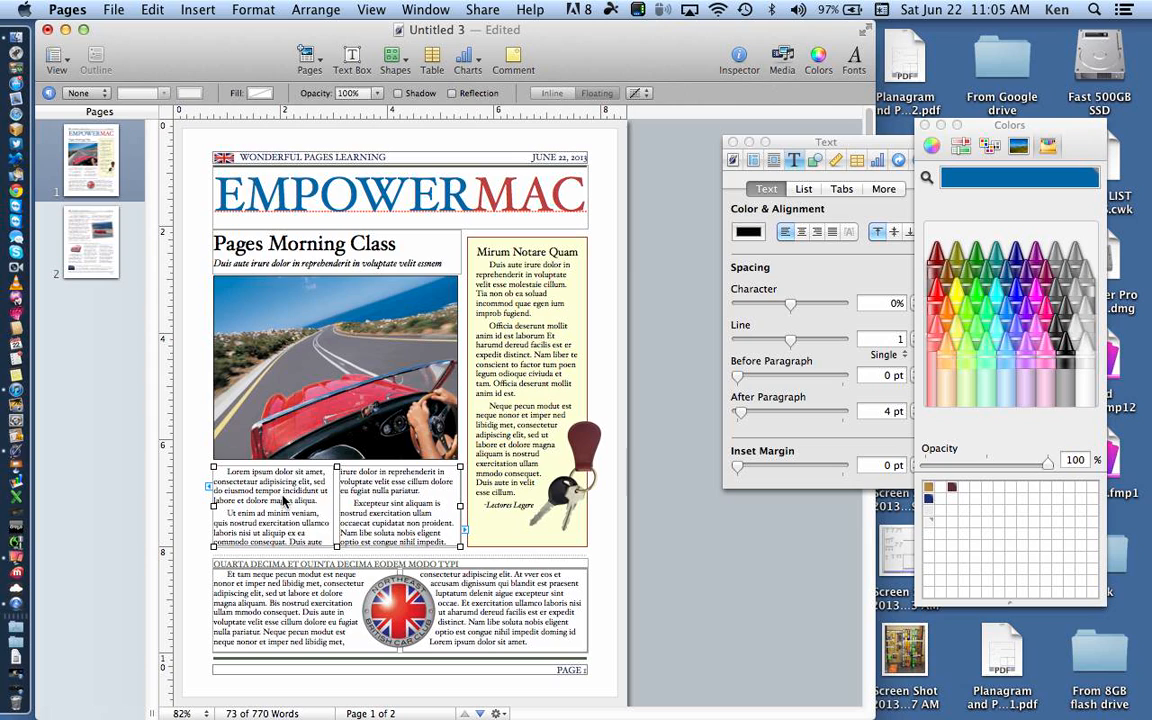
key("super+a")
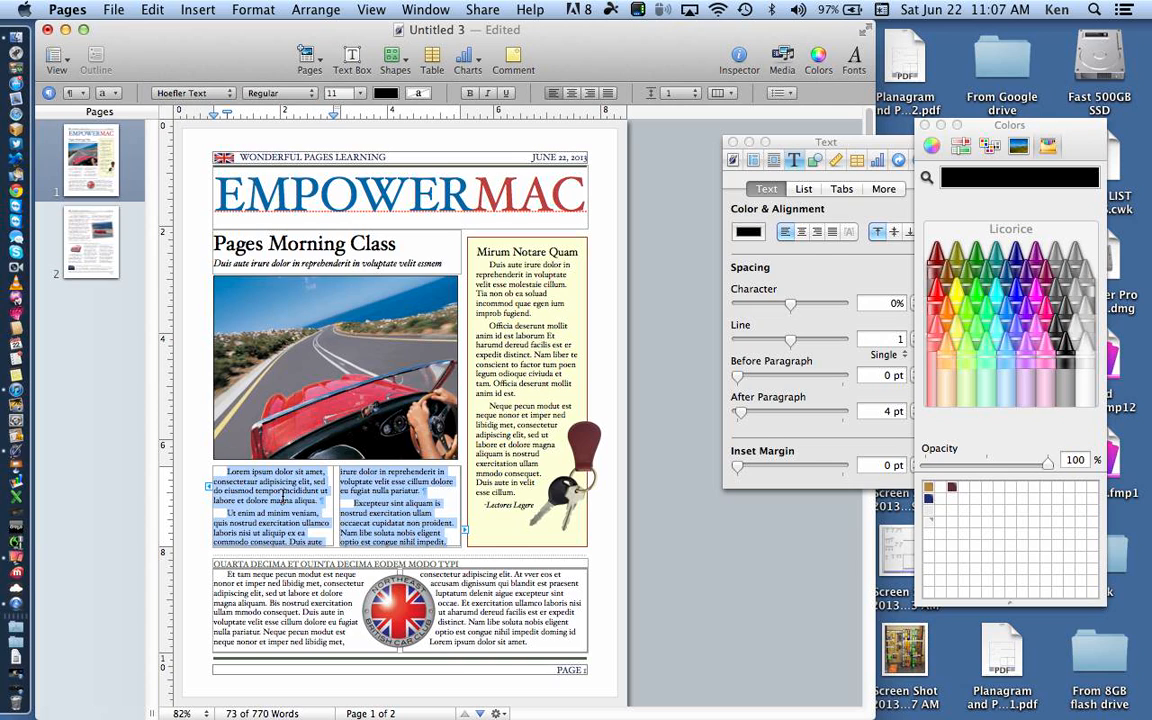
key("fn")
key("fn")
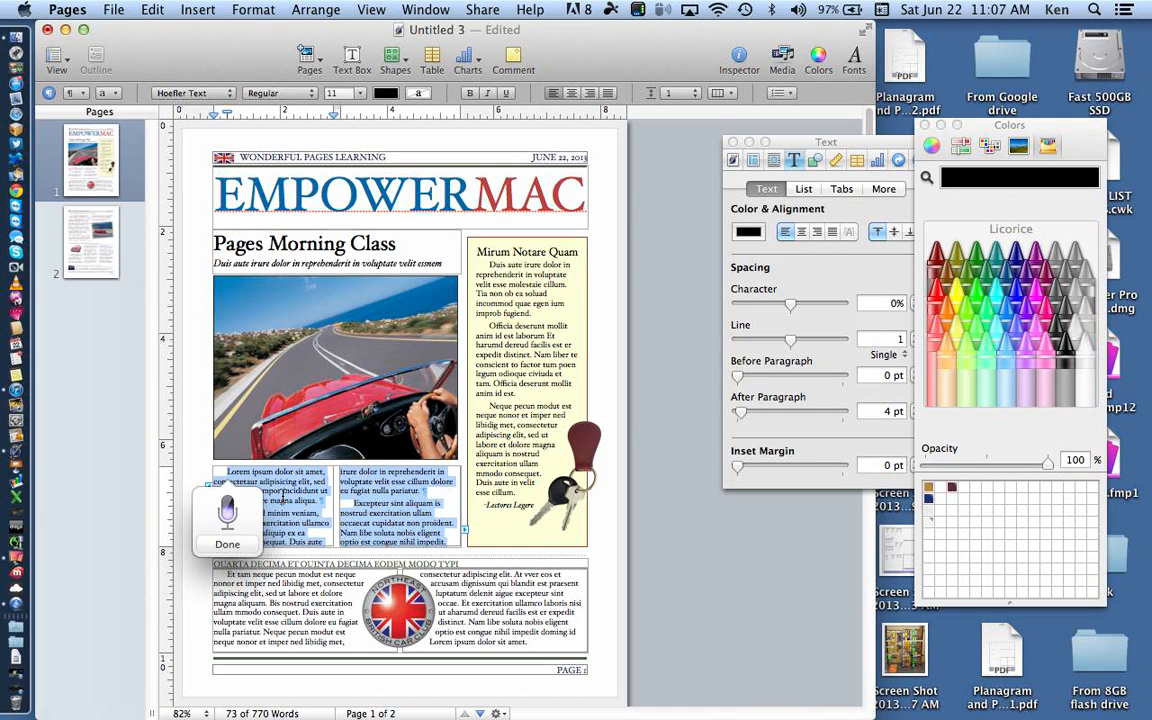
key("Return")
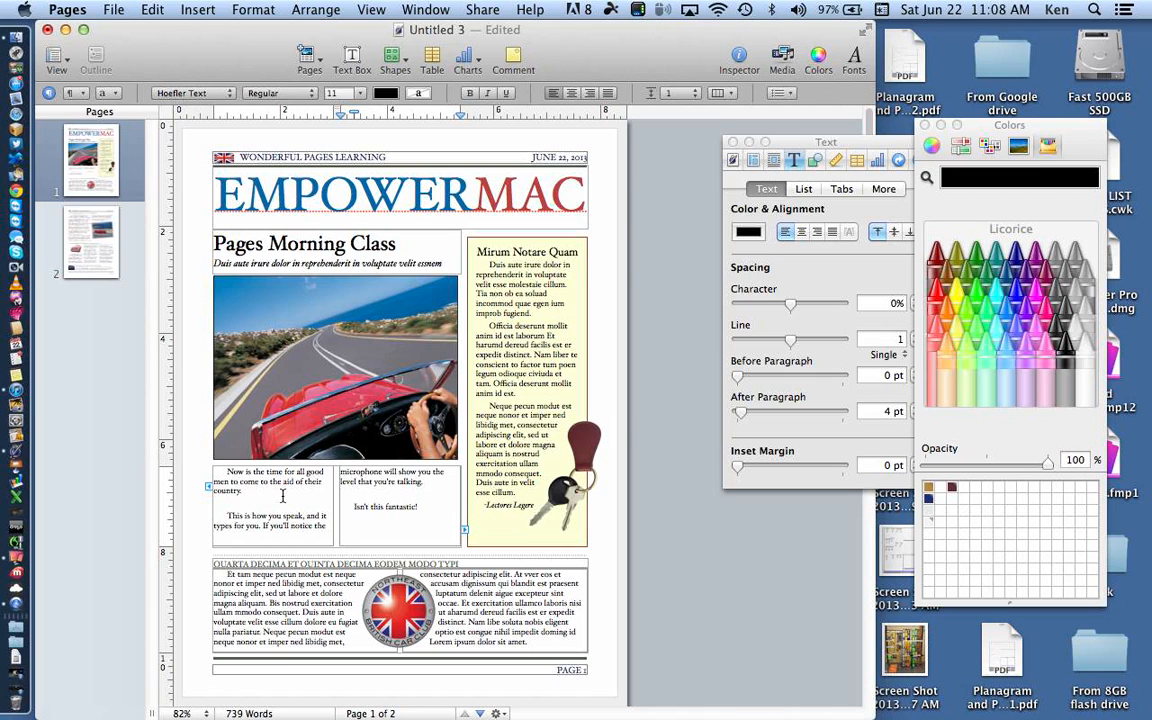
Step: Dictate the sentence "I can start right left off." below "Isn't this fantastic!" in the article's second column
left_click(367, 514)
key("fn")
key("fn")
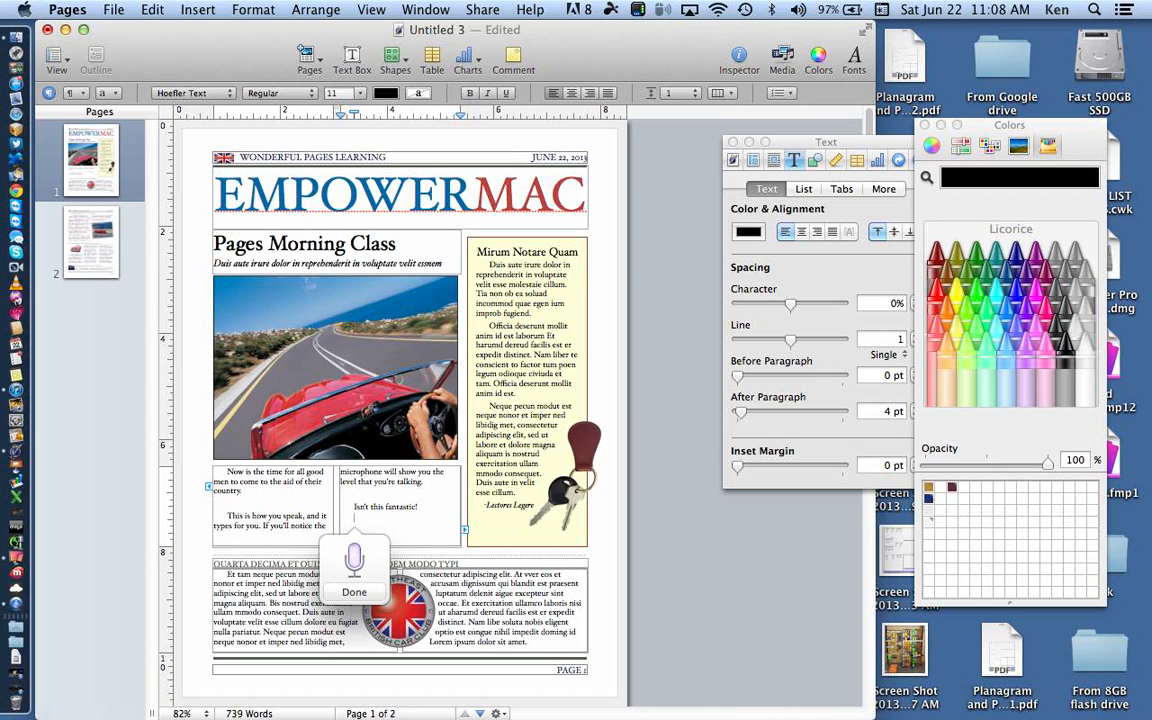
key("fn")
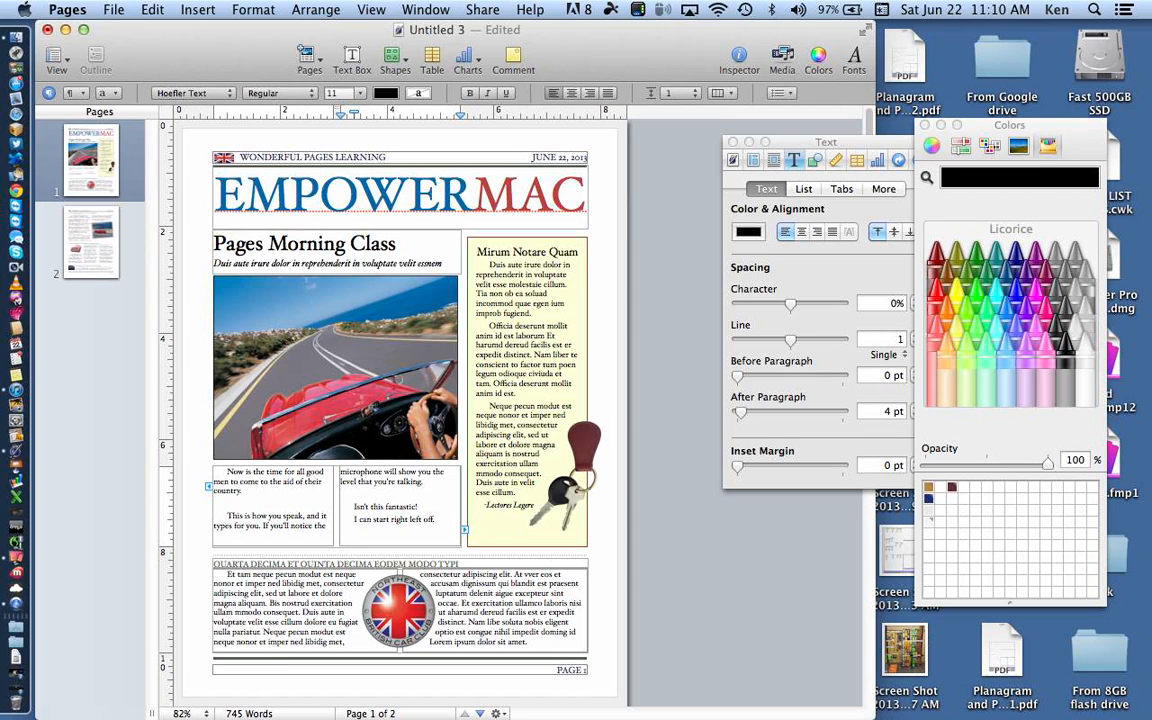
Step: Remove the blank lines before "This is how you speak" and before "Isn't this fantastic!" in the dictated article
left_click(230, 506)
key("BackSpace")
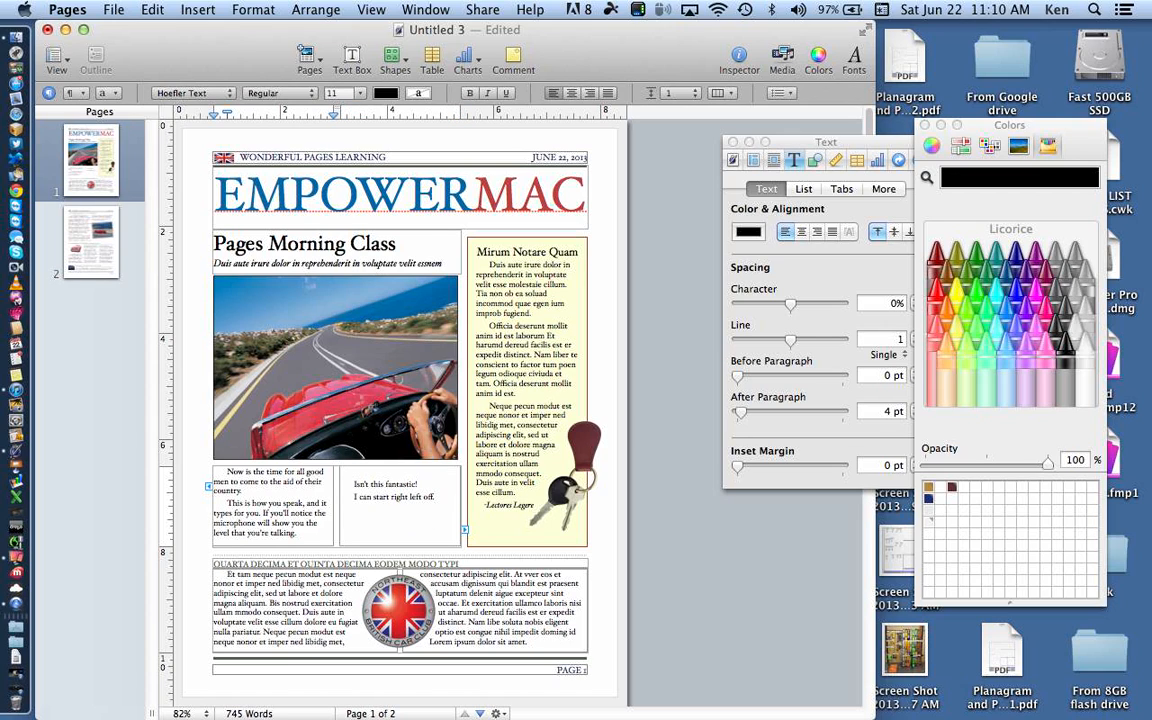
left_click(351, 484)
key("BackSpace")
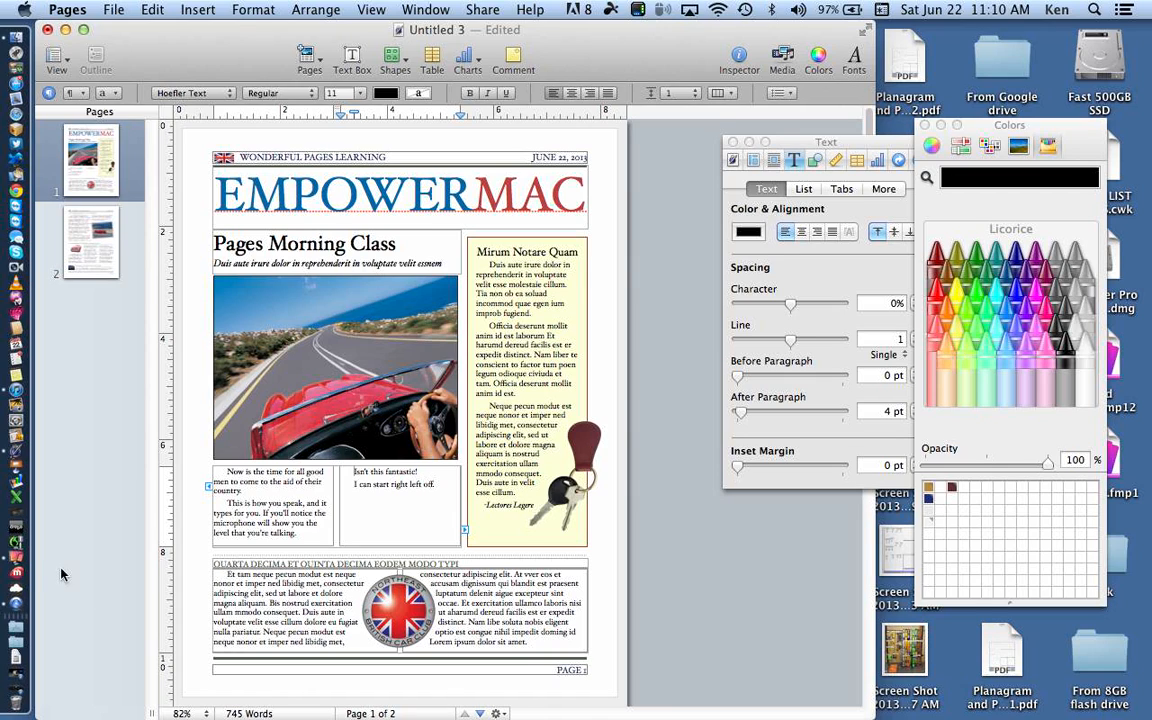
Step: Switch to Safari and try dictation in its address and search field
left_click(17, 565)
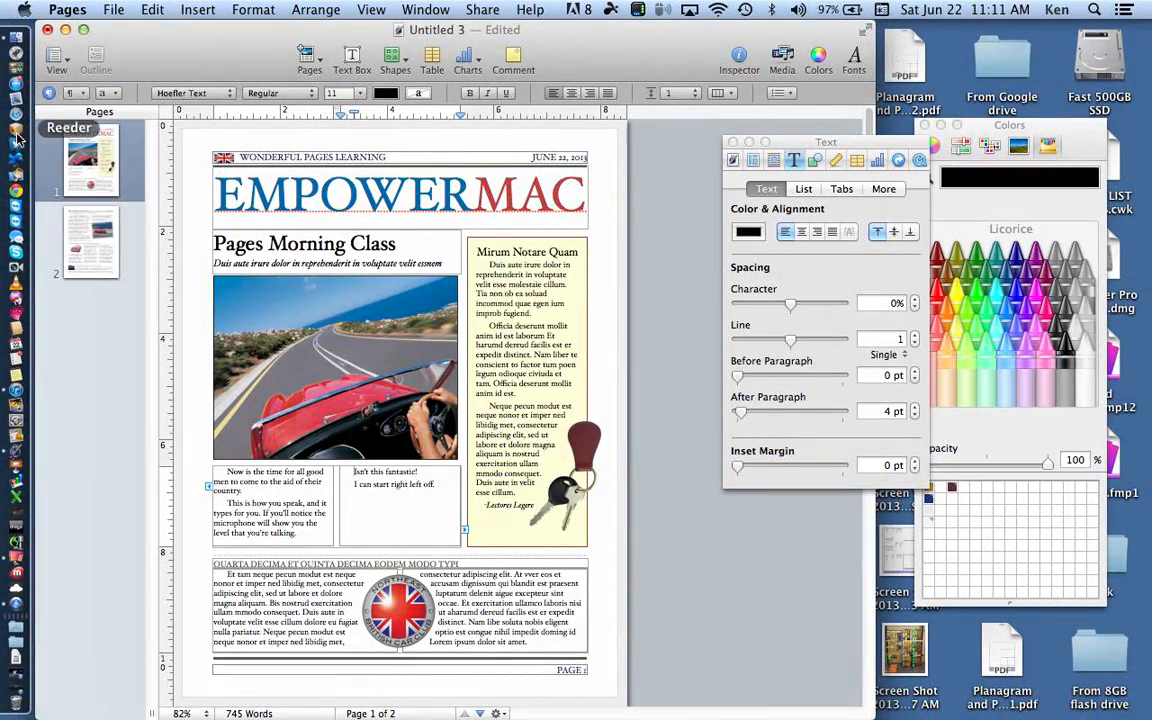
left_click(16, 119)
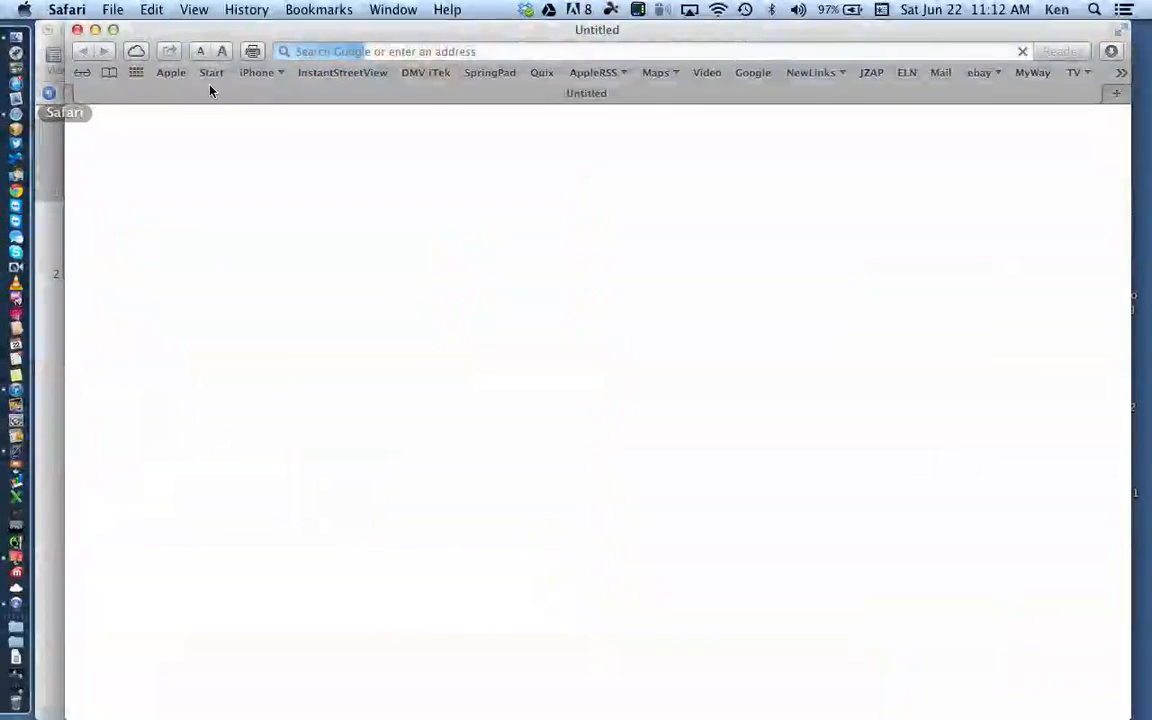
left_click(410, 47)
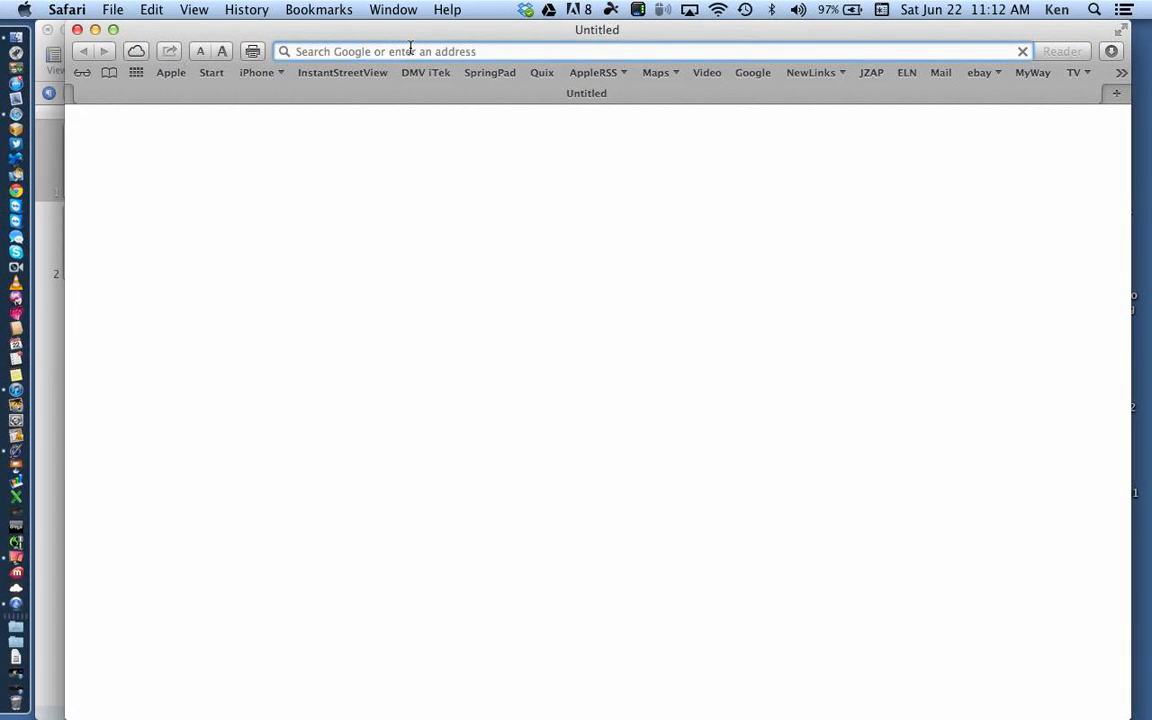
key("fn")
key("fn")
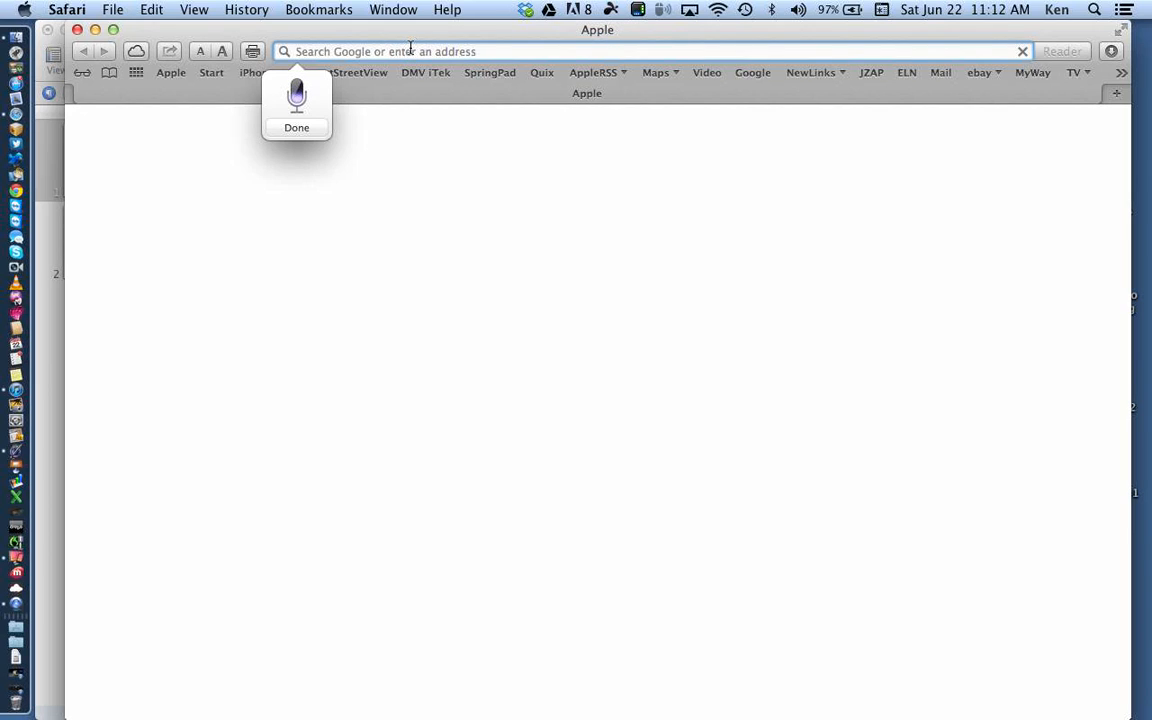
key("Return")
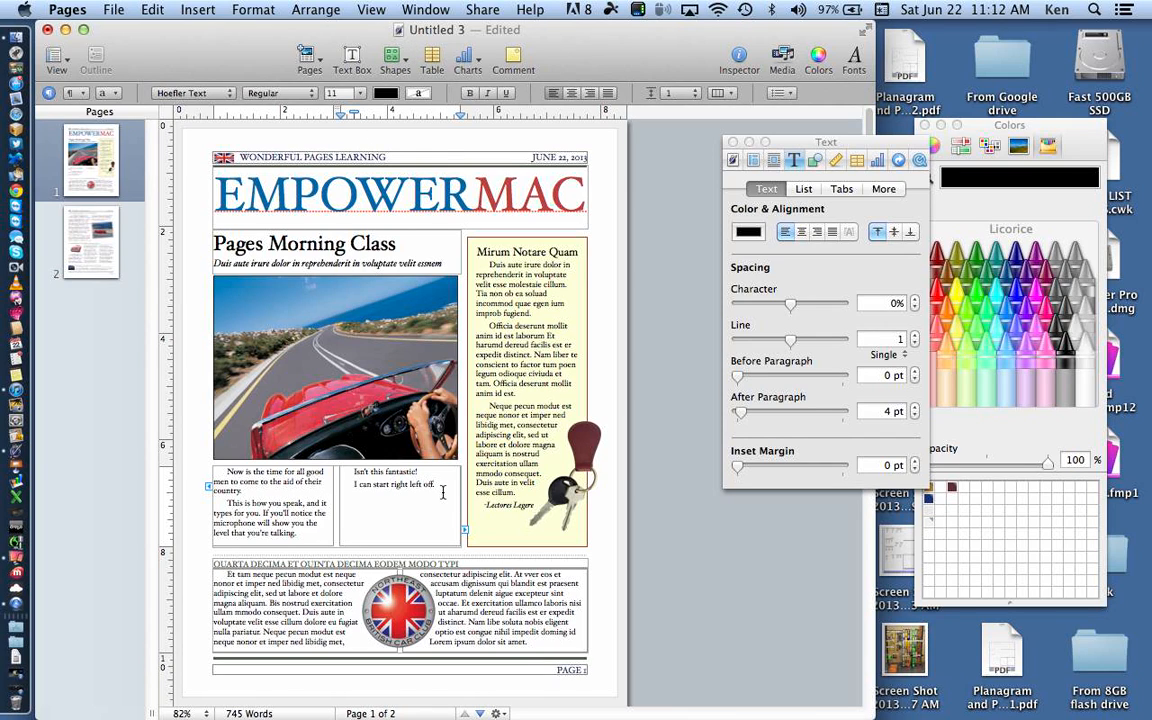
Step: Dictate a paragraph about saying numbers below "I can start right left off.", starting "To say numbers you don't simply say one"
key("Return")
left_click(183, 714)
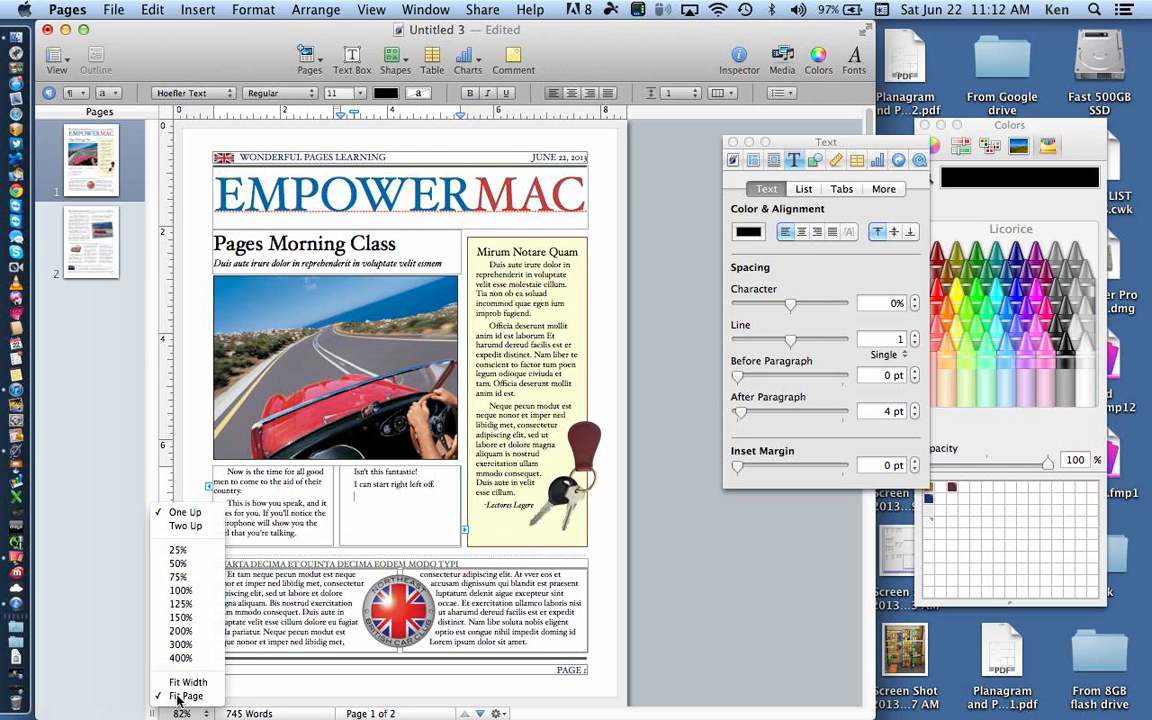
left_click(186, 592)
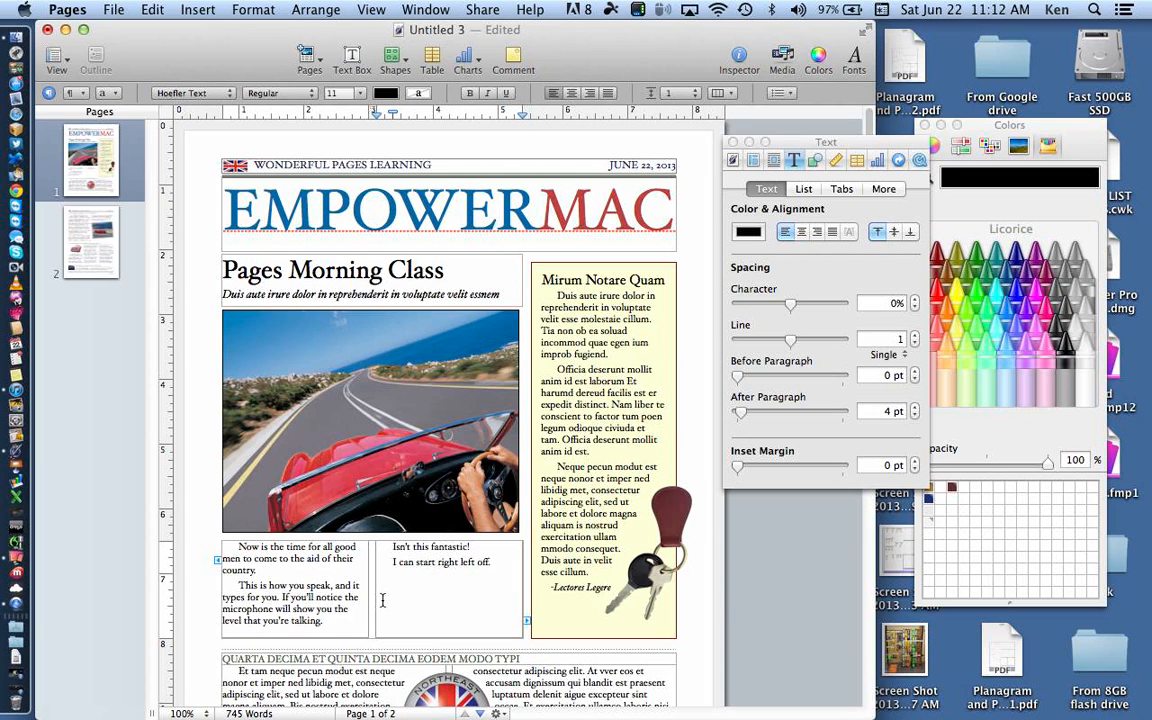
key("fn")
key("fn")
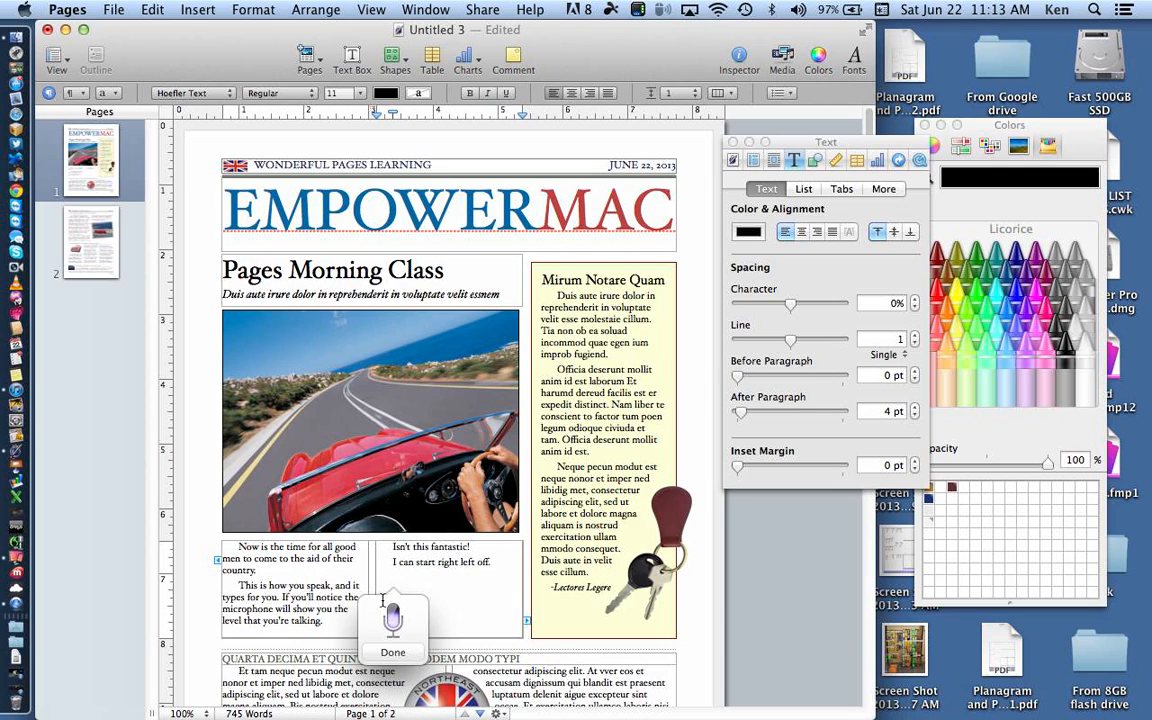
key("Return")
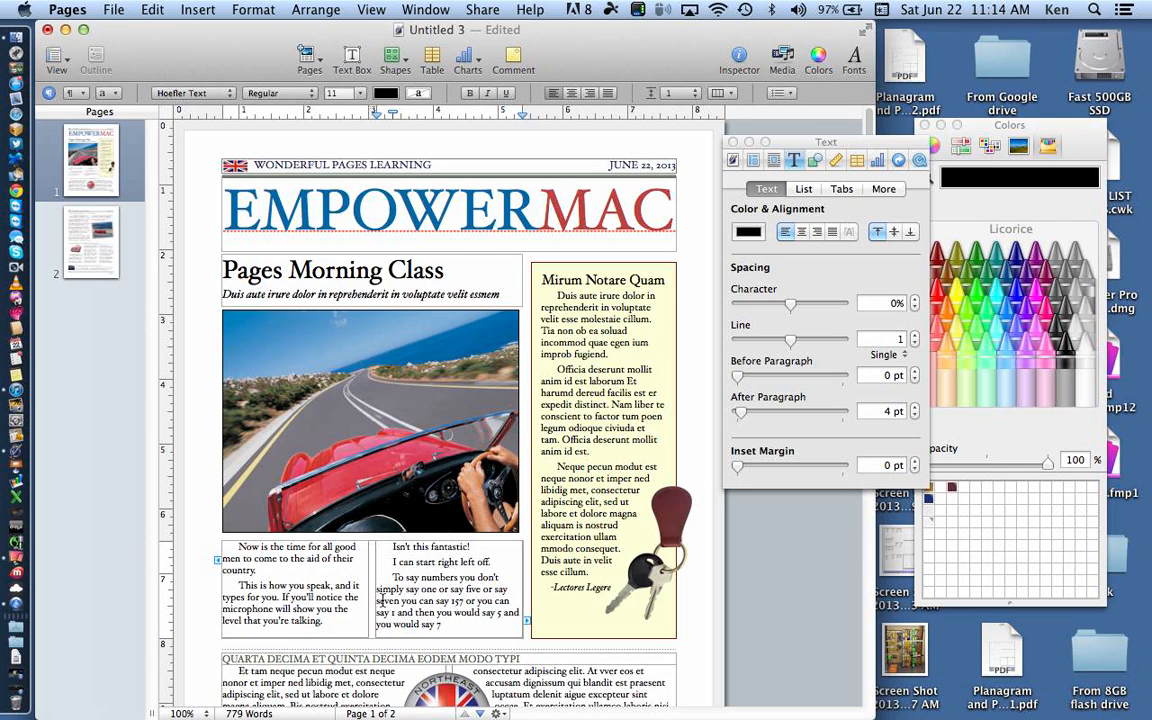
key("fn")
key("fn")
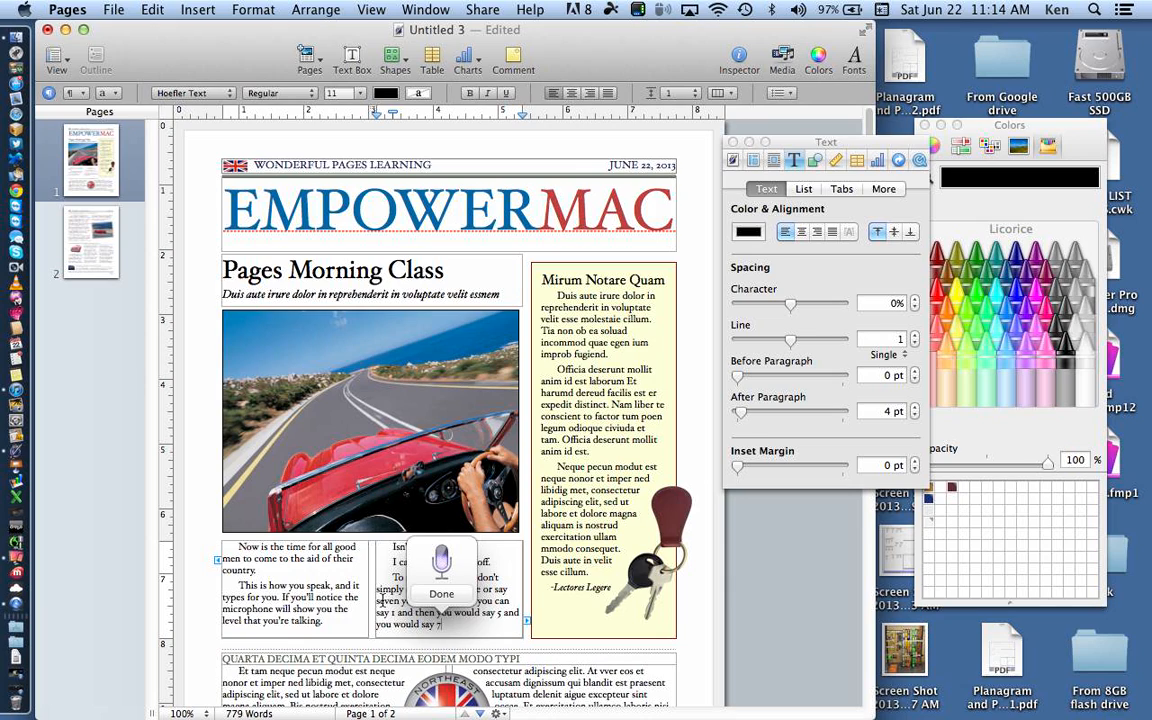
key("fn")
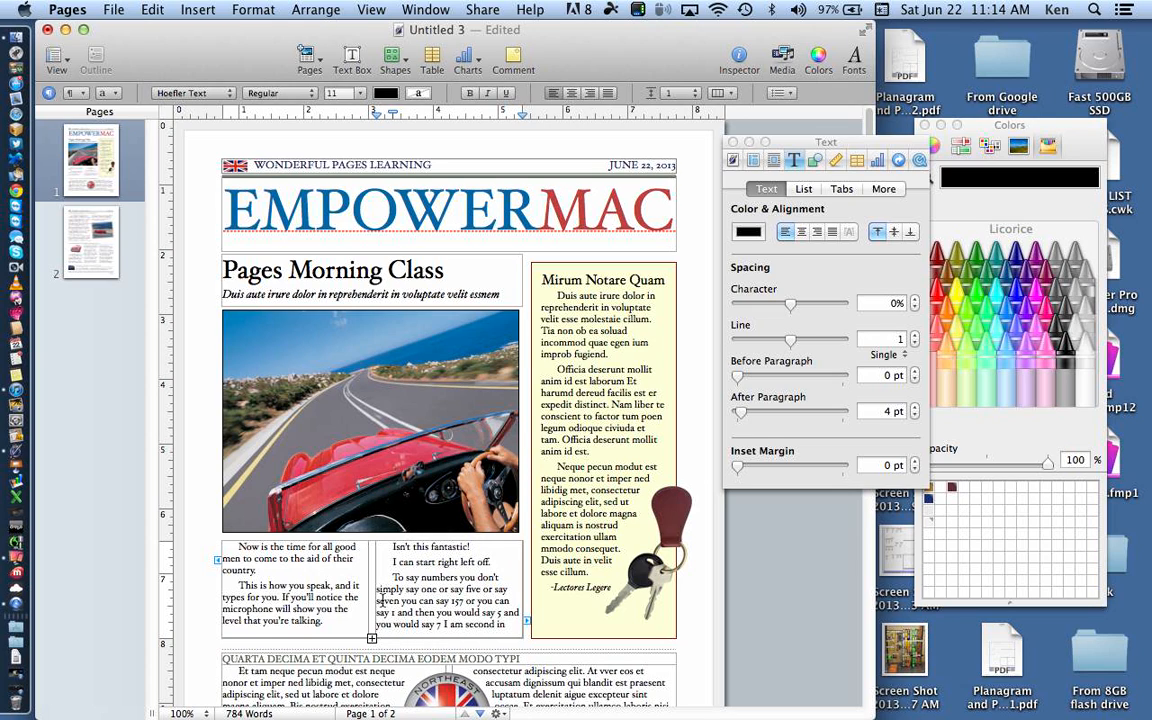
Step: Delete the end of the dictated numbers paragraph, keeping only "To say numbers you don't"
key("BackSpace")
key("BackSpace")
key("BackSpace")
key("BackSpace")
key("BackSpace")
key("BackSpace")
key("BackSpace")
key("BackSpace")
key("BackSpace")
key("BackSpace")
key("BackSpace")
key("BackSpace")
key("BackSpace")
key("BackSpace")
key("BackSpace")
key("BackSpace")
key("BackSpace")
key("BackSpace")
key("BackSpace")
key("BackSpace")
key("BackSpace")
key("BackSpace")
key("BackSpace")
key("BackSpace")
key("BackSpace")
key("BackSpace")
key("BackSpace")
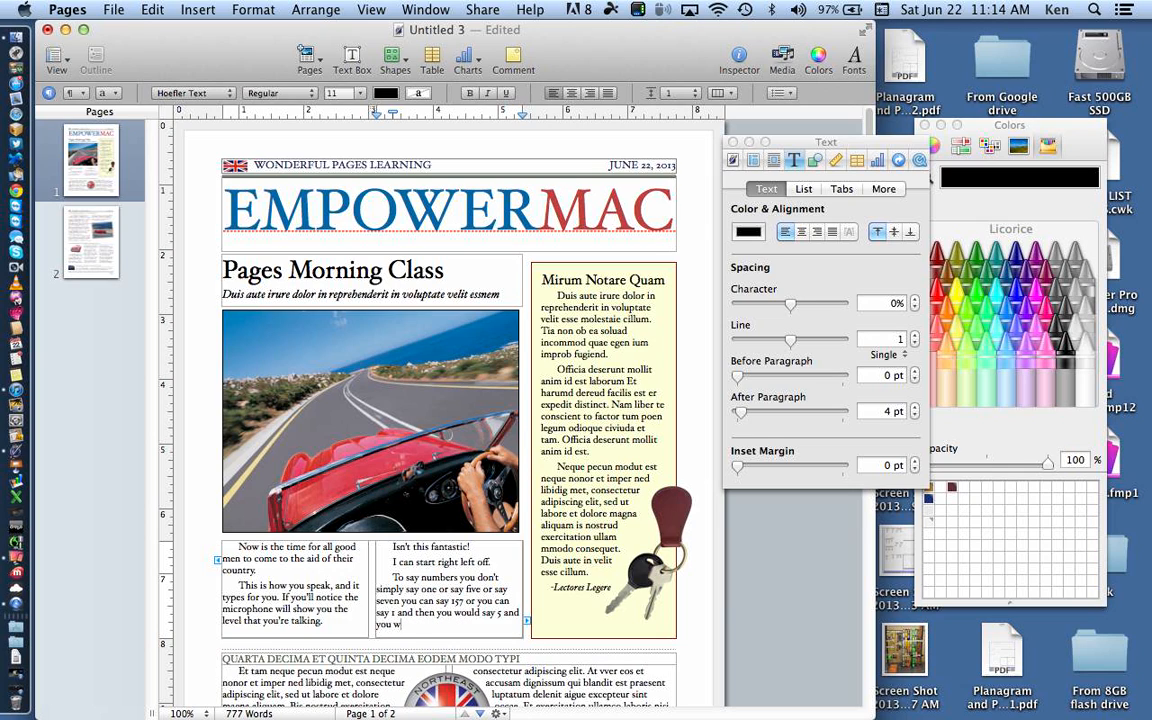
key("BackSpace")
key("BackSpace")
key("BackSpace")
key("BackSpace")
key("BackSpace")
key("BackSpace")
key("BackSpace")
key("BackSpace")
key("BackSpace")
key("BackSpace")
key("BackSpace")
key("BackSpace")
key("BackSpace")
key("BackSpace")
key("BackSpace")
key("BackSpace")
key("BackSpace")
key("BackSpace")
key("BackSpace")
key("BackSpace")
key("BackSpace")
key("BackSpace")
key("BackSpace")
key("BackSpace")
key("BackSpace")
key("BackSpace")
key("BackSpace")
key("BackSpace")
key("BackSpace")
key("BackSpace")
key("BackSpace")
key("BackSpace")
key("BackSpace")
key("BackSpace")
key("BackSpace")
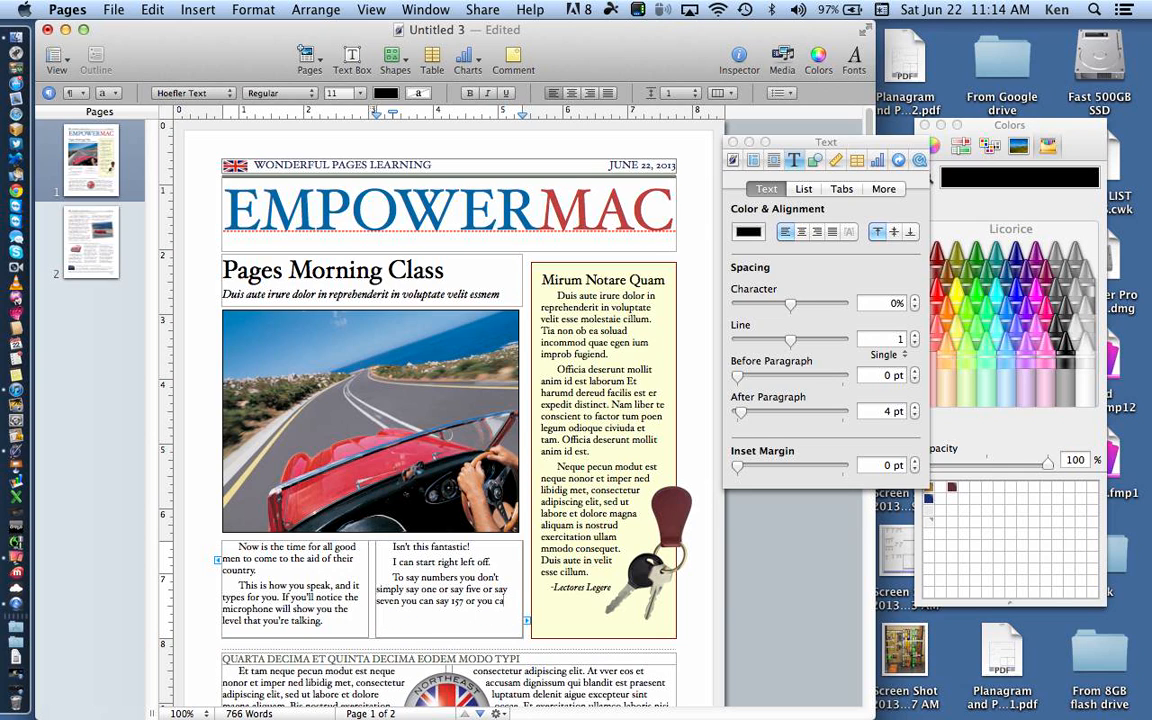
key("BackSpace")
key("BackSpace")
key("BackSpace")
key("BackSpace")
key("BackSpace")
key("BackSpace")
key("BackSpace")
key("BackSpace")
key("BackSpace")
key("BackSpace")
key("BackSpace")
key("BackSpace")
key("BackSpace")
key("BackSpace")
key("BackSpace")
key("BackSpace")
key("BackSpace")
key("BackSpace")
key("BackSpace")
key("BackSpace")
key("BackSpace")
key("BackSpace")
key("BackSpace")
key("BackSpace")
key("BackSpace")
key("BackSpace")
key("BackSpace")
key("BackSpace")
key("BackSpace")
key("BackSpace")
key("BackSpace")
key("BackSpace")
key("BackSpace")
key("BackSpace")
key("BackSpace")
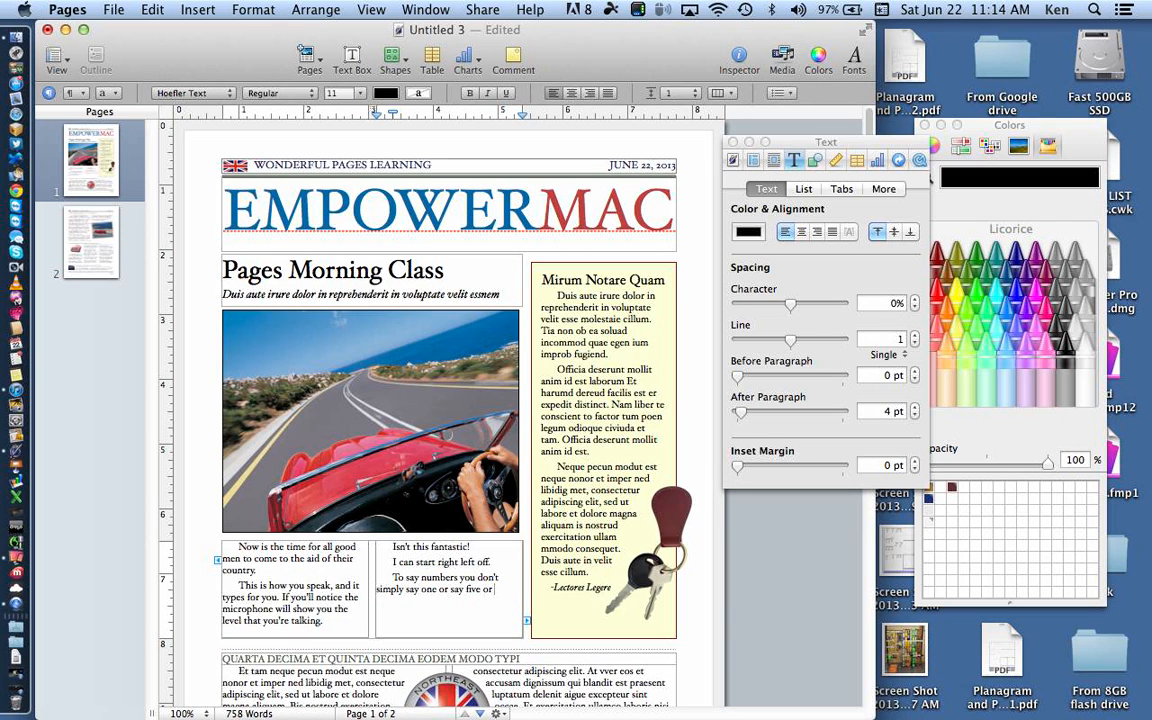
key("BackSpace")
key("BackSpace")
key("BackSpace")
key("BackSpace")
key("BackSpace")
key("BackSpace")
key("BackSpace")
key("BackSpace")
key("BackSpace")
key("BackSpace")
key("BackSpace")
key("BackSpace")
key("BackSpace")
key("BackSpace")
key("BackSpace")
key("BackSpace")
key("BackSpace")
key("BackSpace")
key("BackSpace")
key("BackSpace")
key("BackSpace")
key("BackSpace")
key("BackSpace")
key("BackSpace")
key("BackSpace")
key("BackSpace")
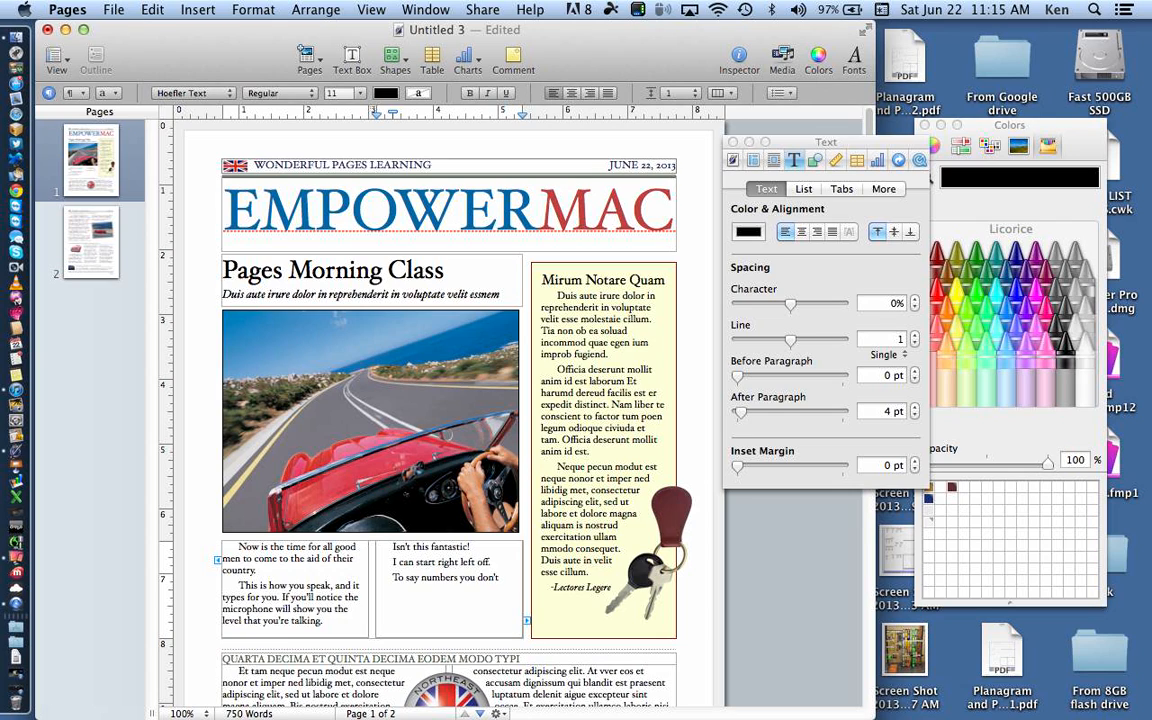
Step: Start a new line below "To say numbers you don't" and try dictating text there
key("Return")
key("fn")
key("fn")
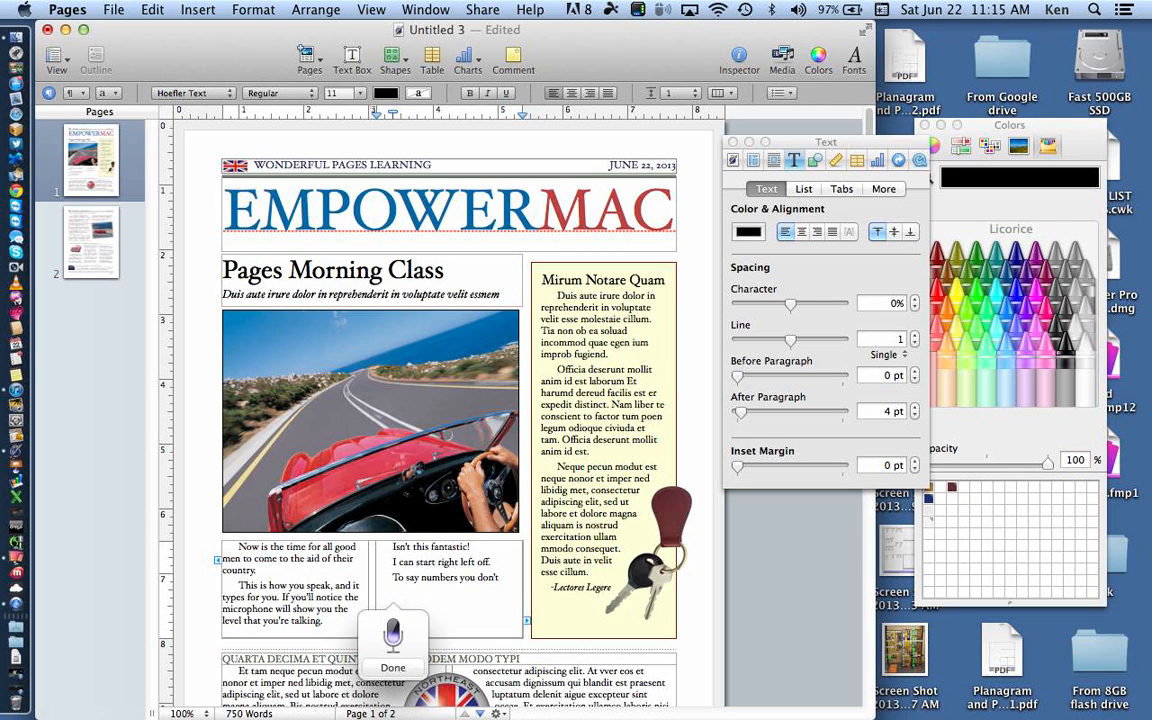
key("fn")
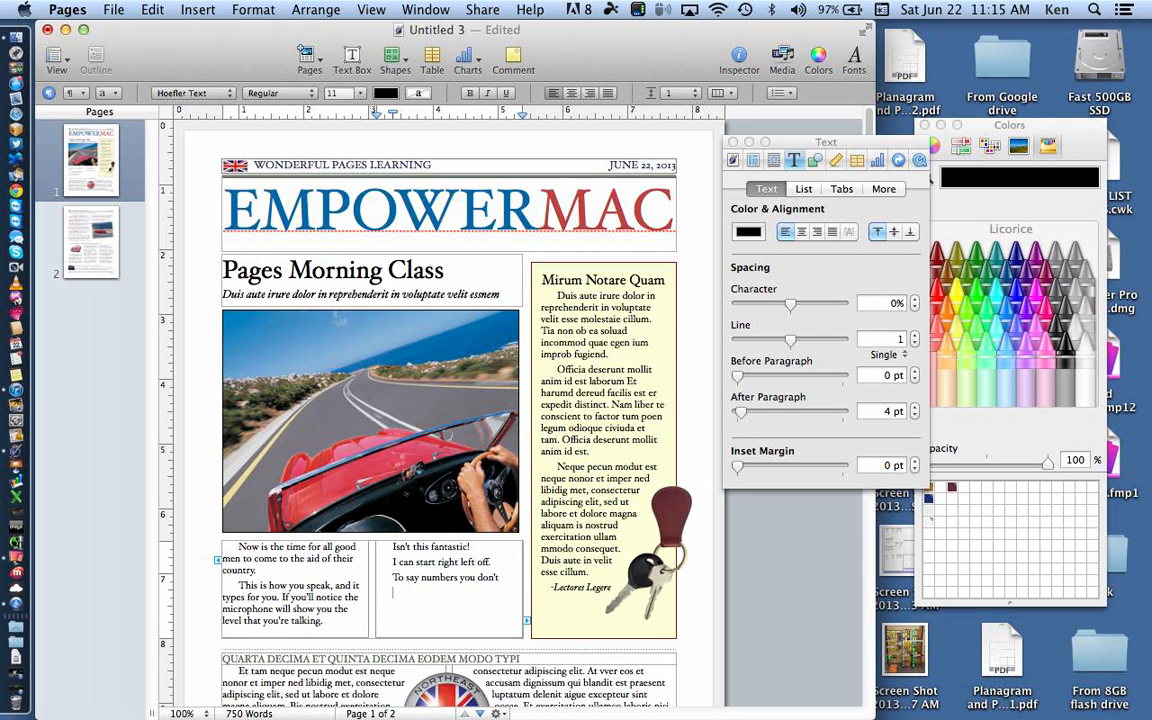
key("fn")
key("fn")
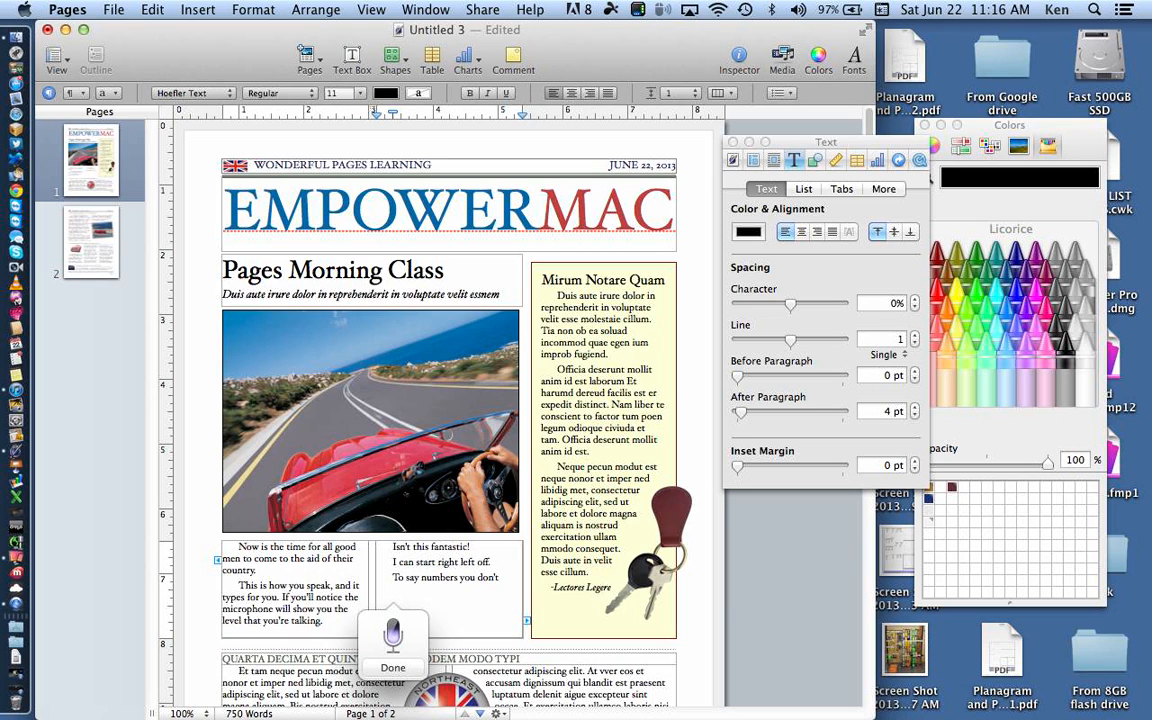
key("Return")
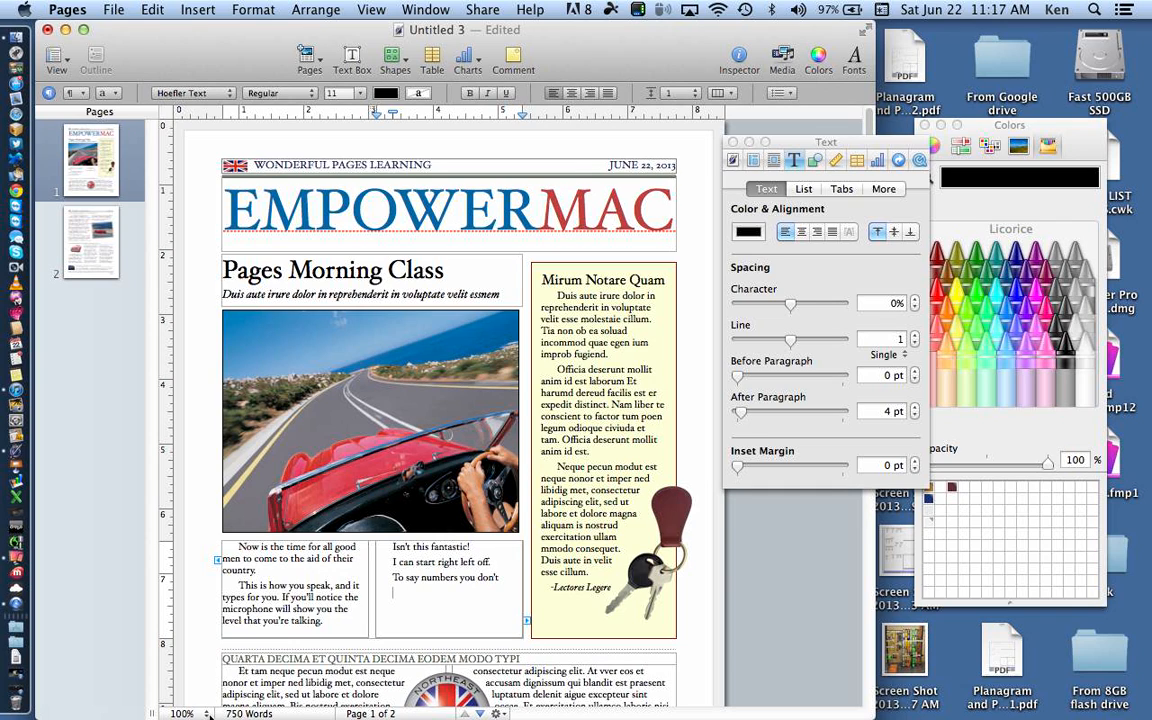
Step: Try selecting the whole article text box below the photo, and only the words "come to the aid of their" in its first paragraph
left_click(182, 713)
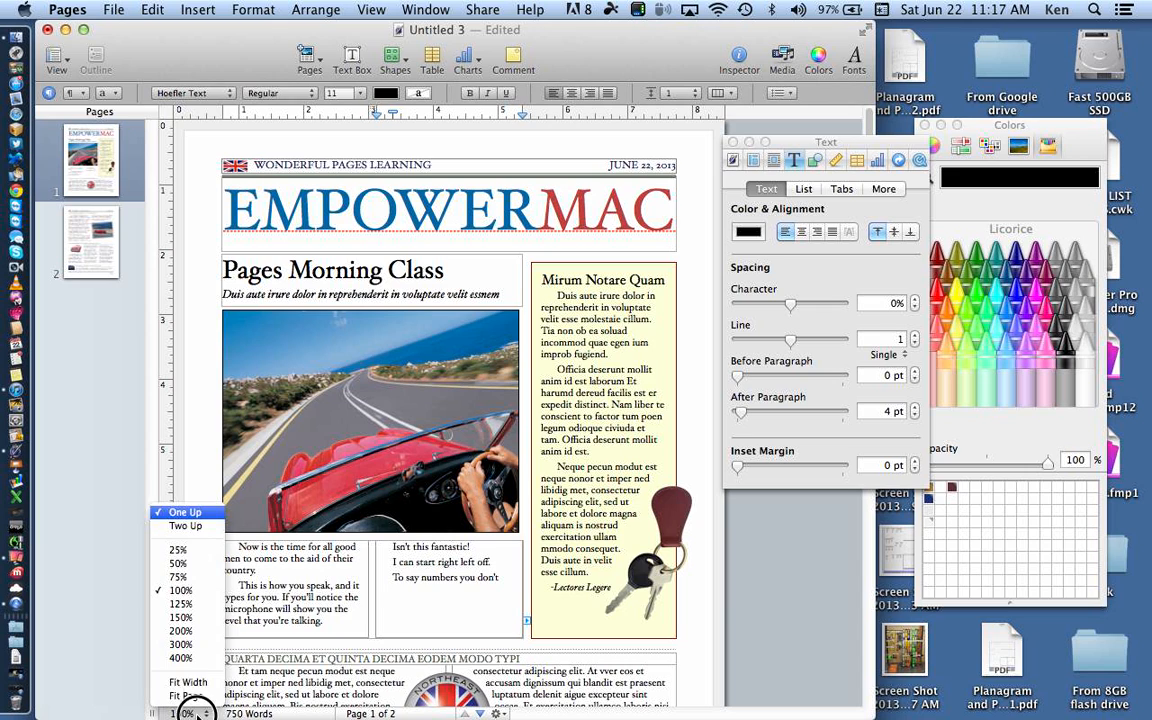
left_click(187, 619)
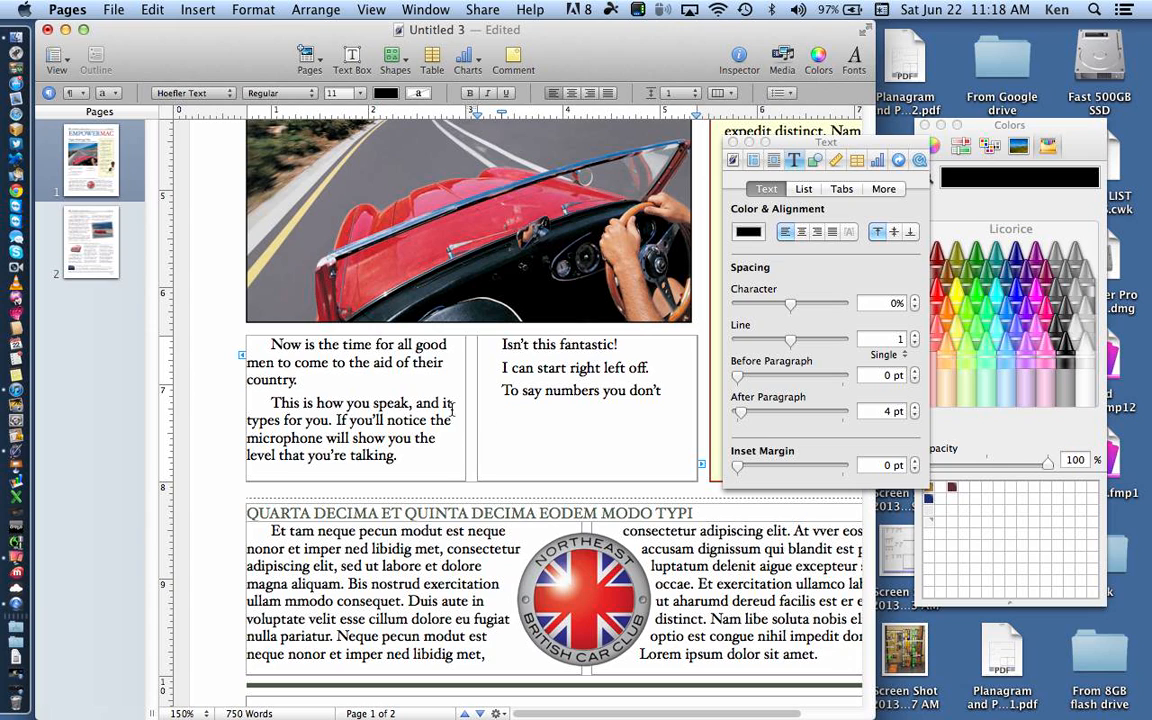
left_click(368, 343)
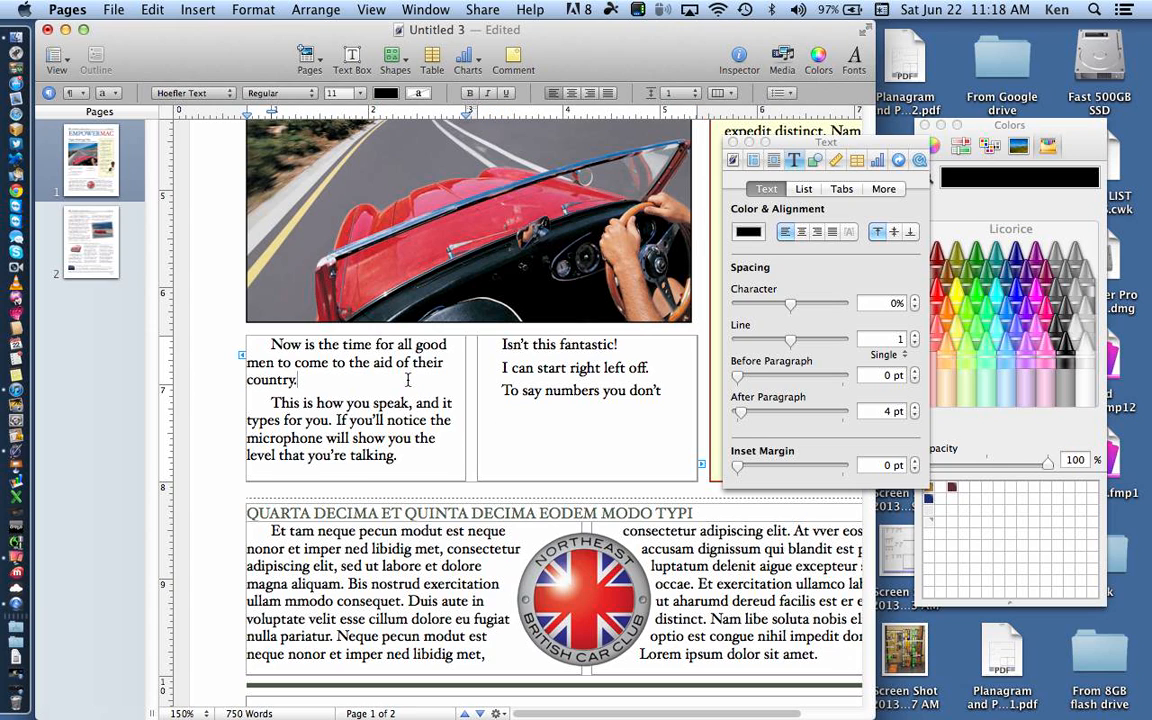
left_click(208, 457)
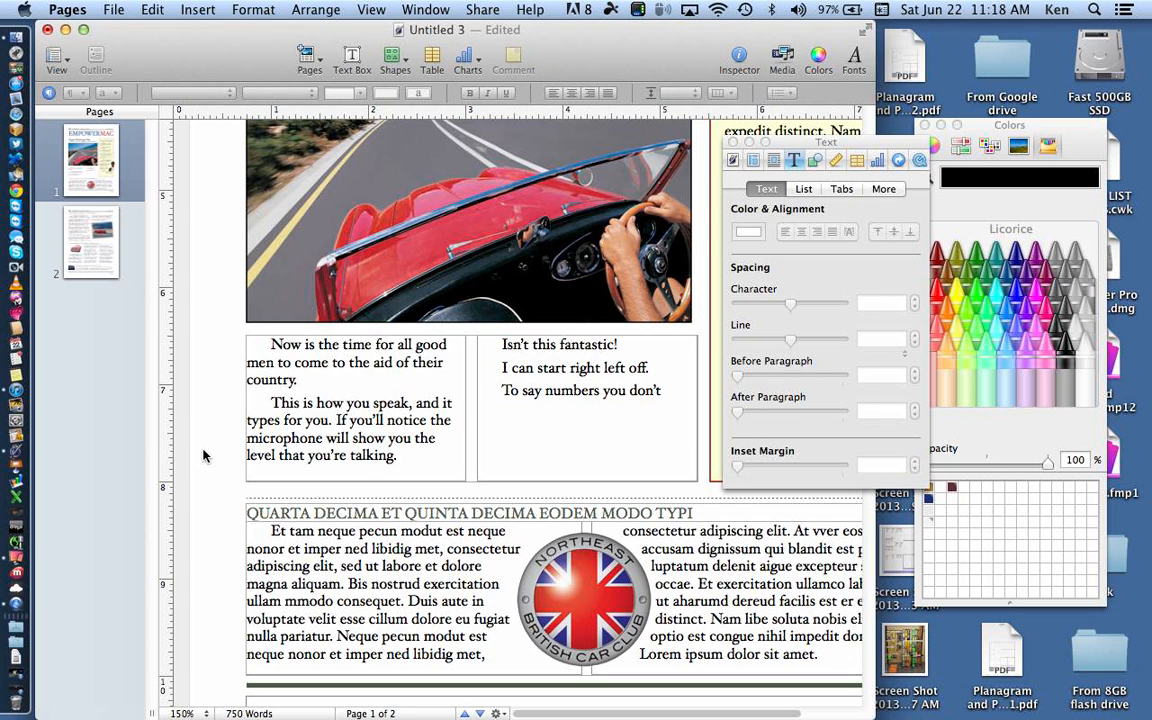
left_click(280, 425)
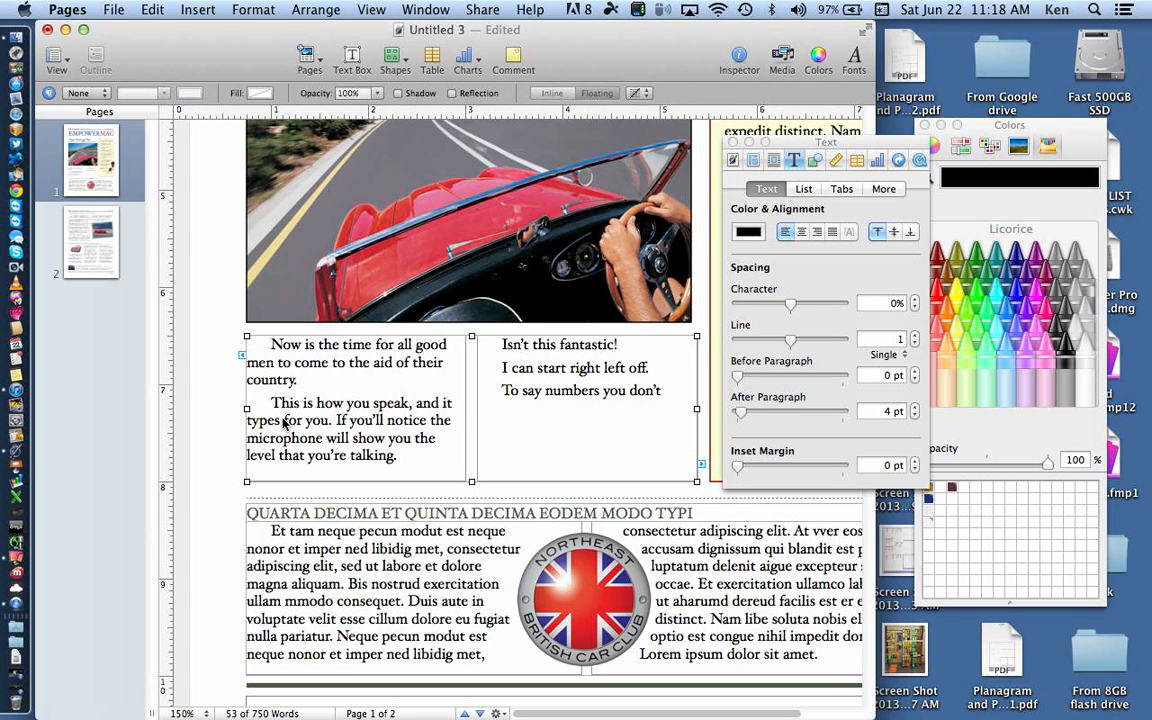
left_click(319, 346)
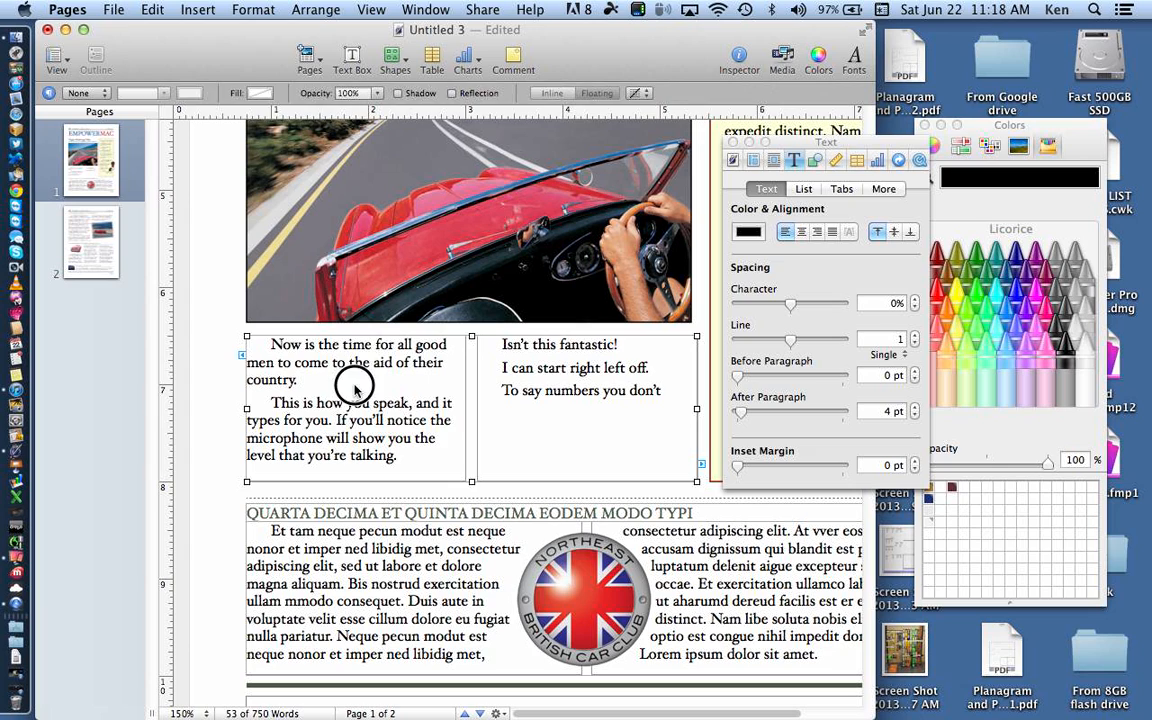
left_click_drag(441, 364, 293, 363)
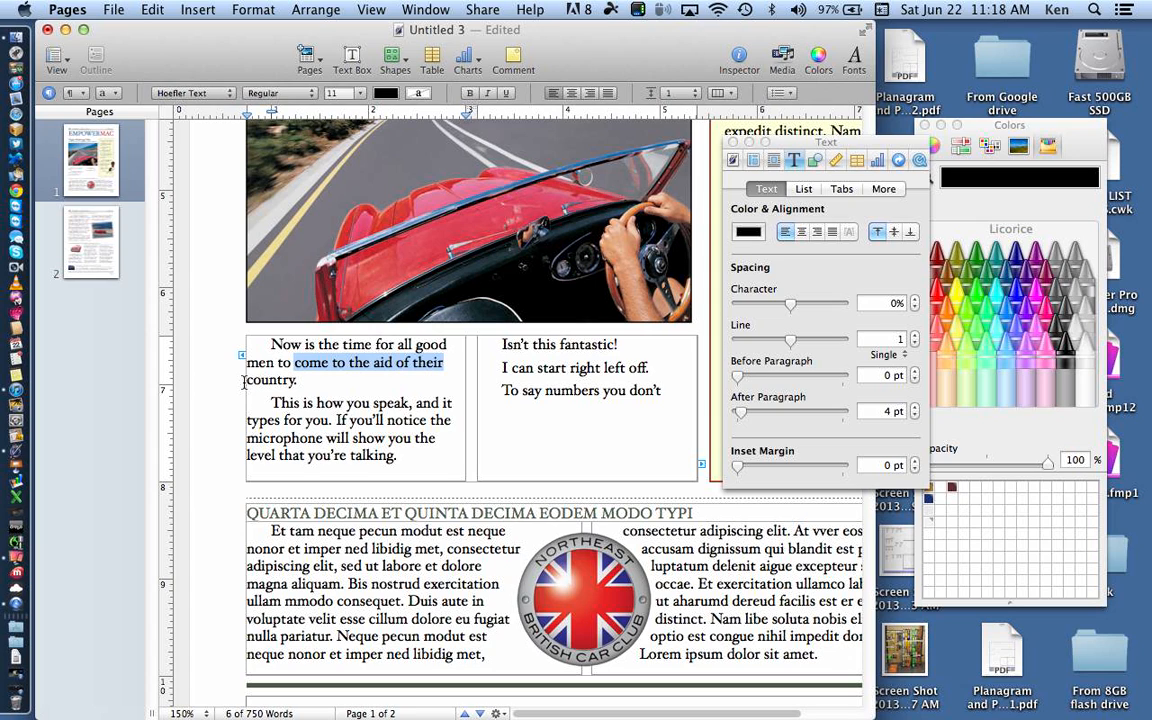
Step: Select the two-column article text box below the photo and set its character spacing to -3%
left_click(192, 354)
left_click(295, 393)
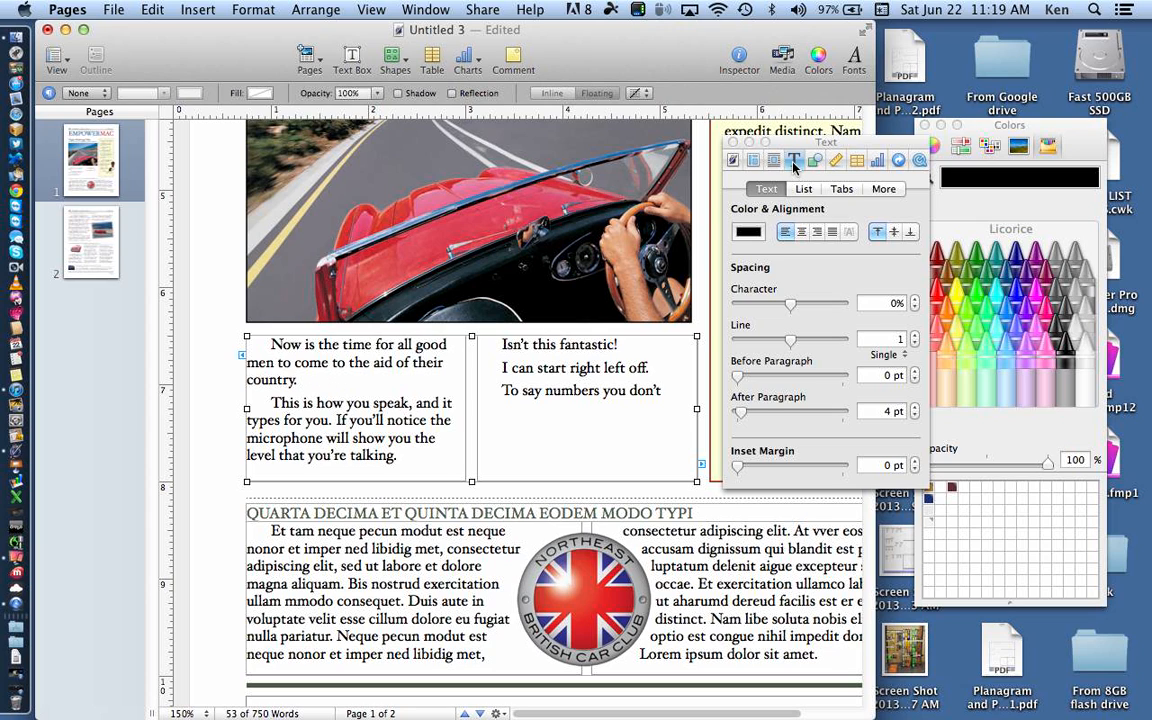
left_click(792, 306)
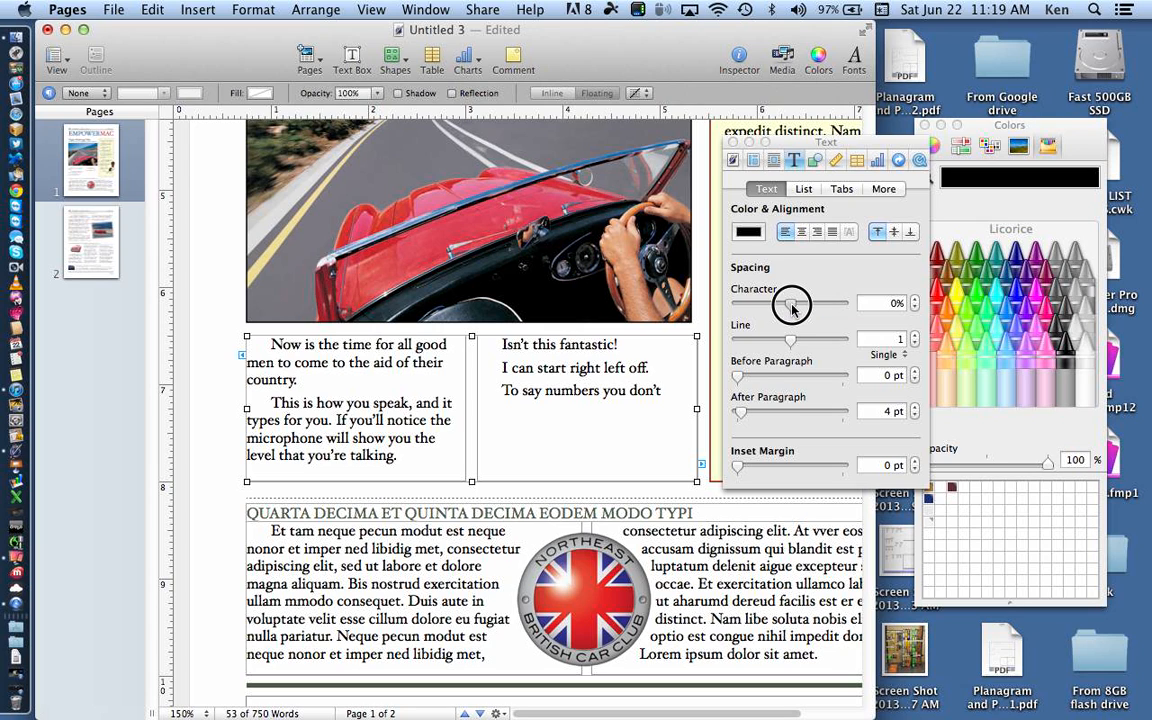
mouse_move(792, 308)
left_mouse_down()
mouse_move(771, 305)
mouse_move(791, 307)
left_mouse_up()
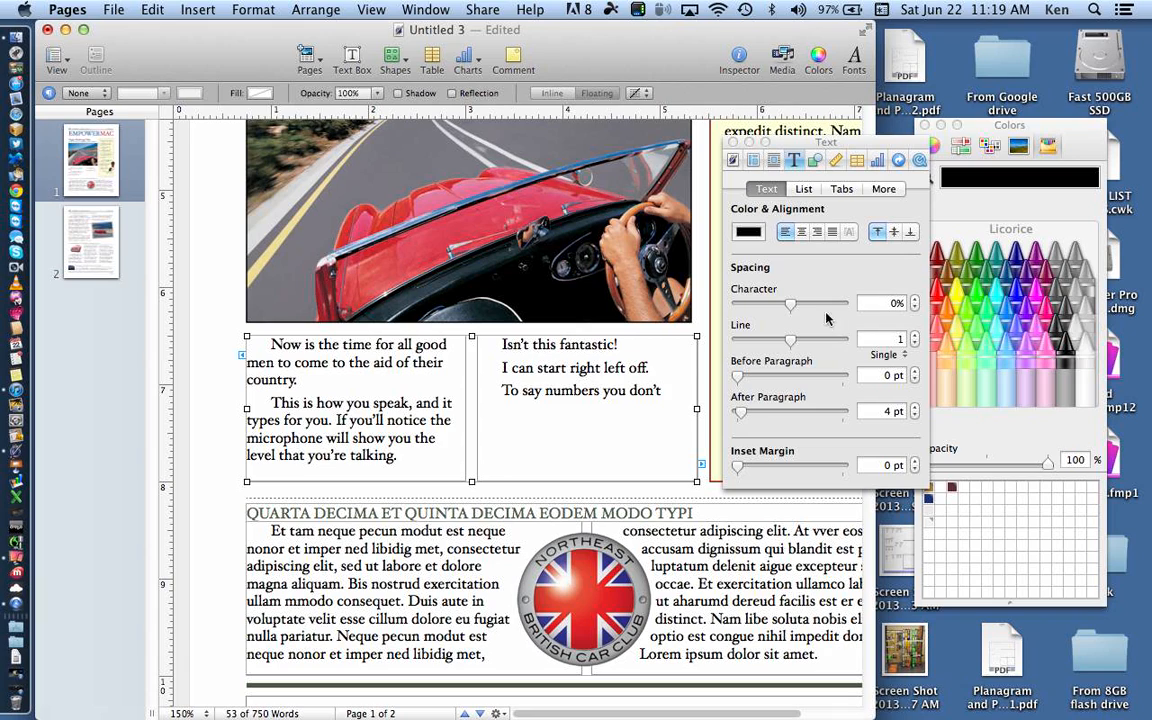
left_click(914, 300)
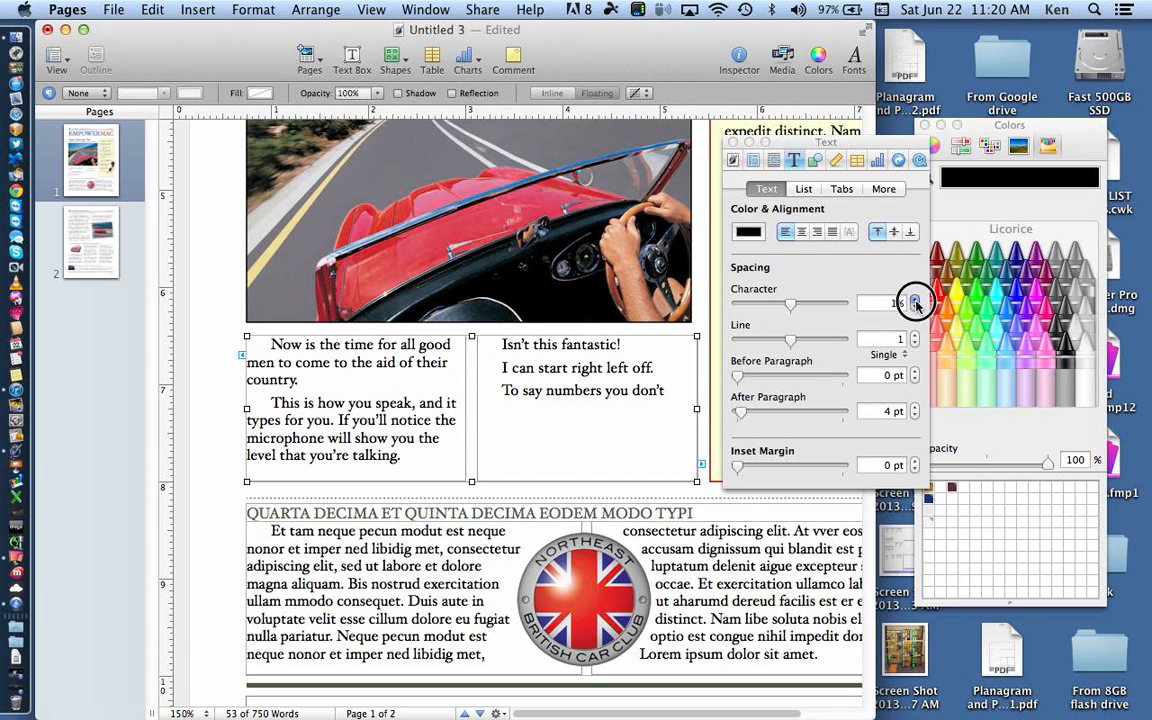
left_click(914, 300)
left_click(914, 300)
left_click(914, 300)
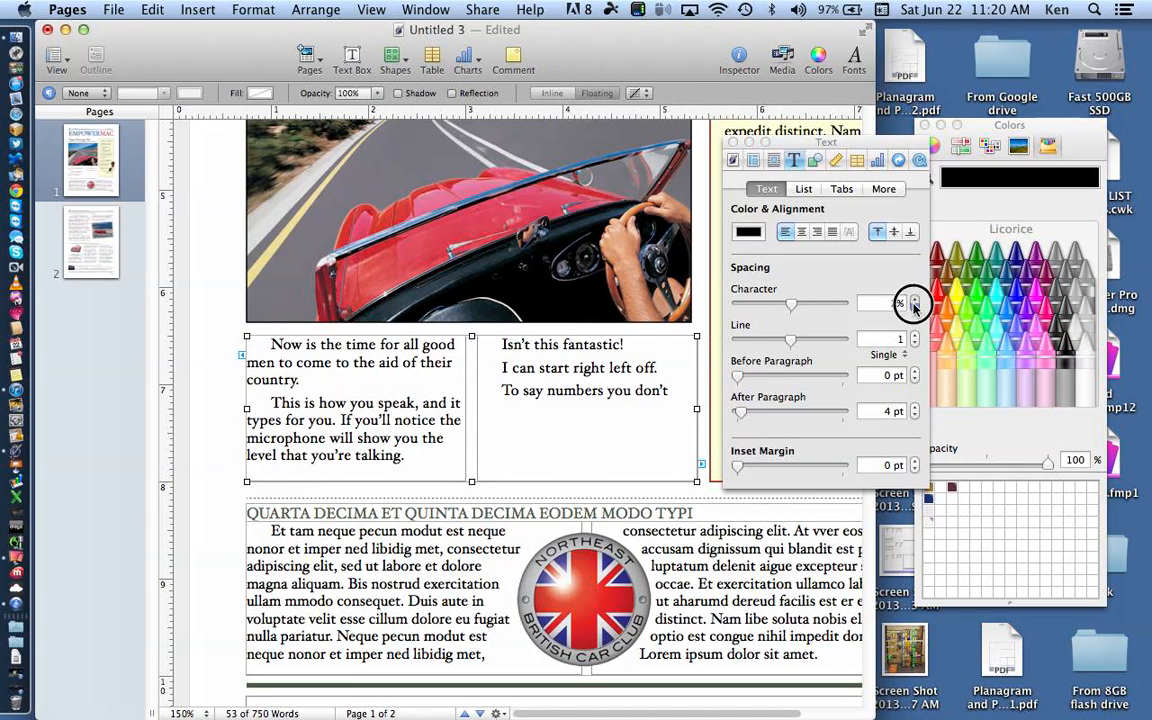
left_click(914, 300)
left_click(913, 306)
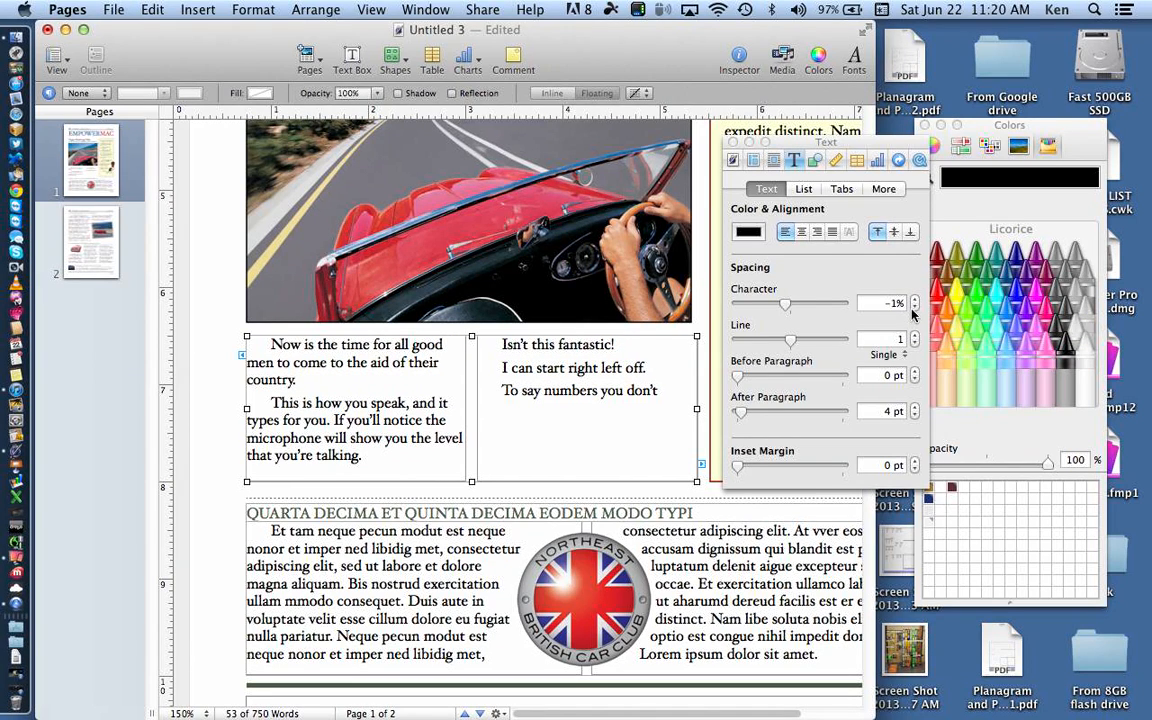
left_click(912, 310)
left_click(912, 312)
left_click(912, 310)
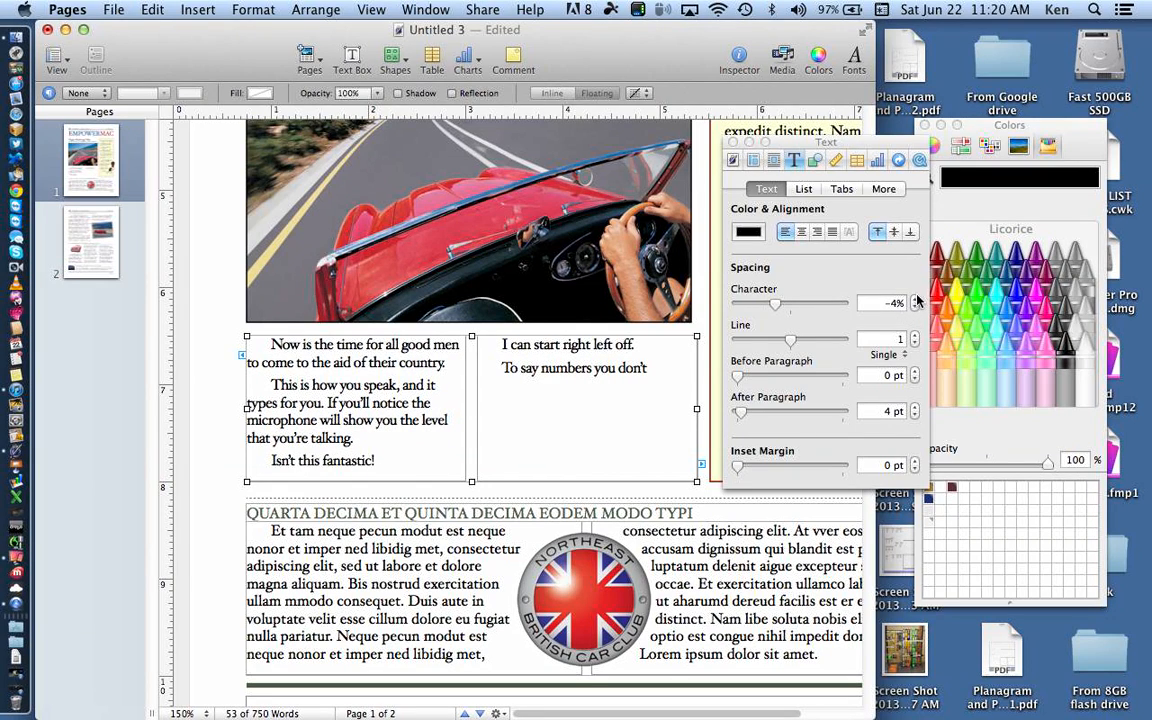
left_click(916, 300)
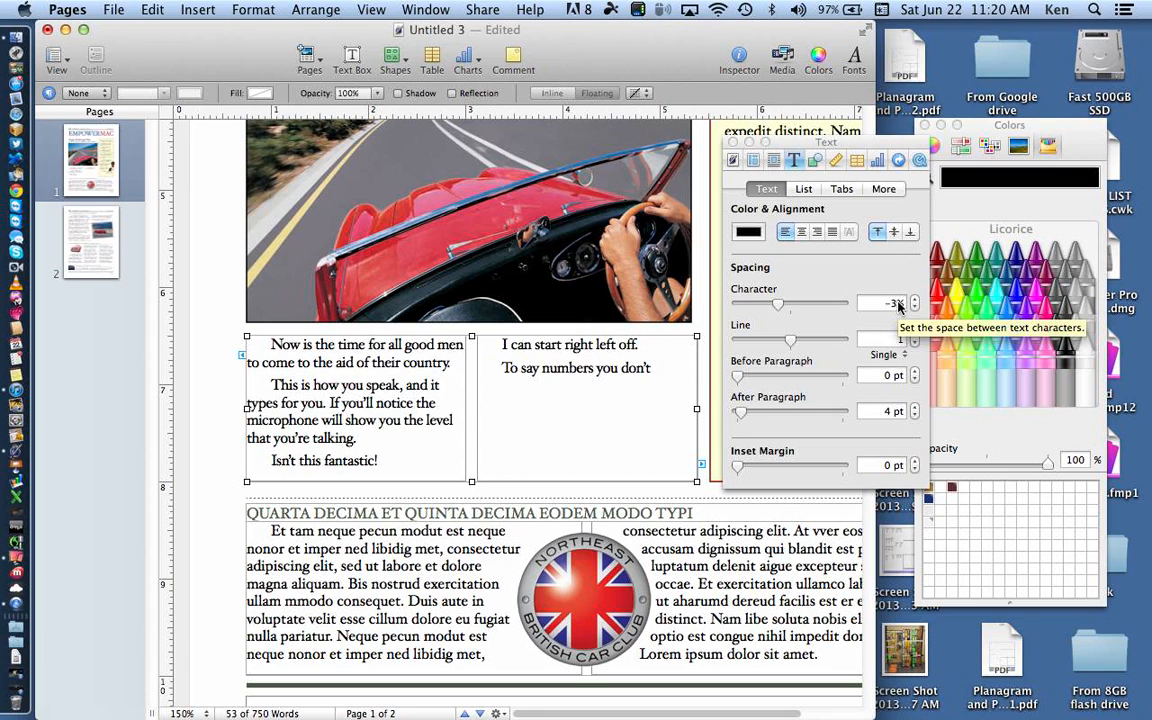
Step: Set the character spacing of the two-column article text box below the photo to 0%
left_click(898, 304)
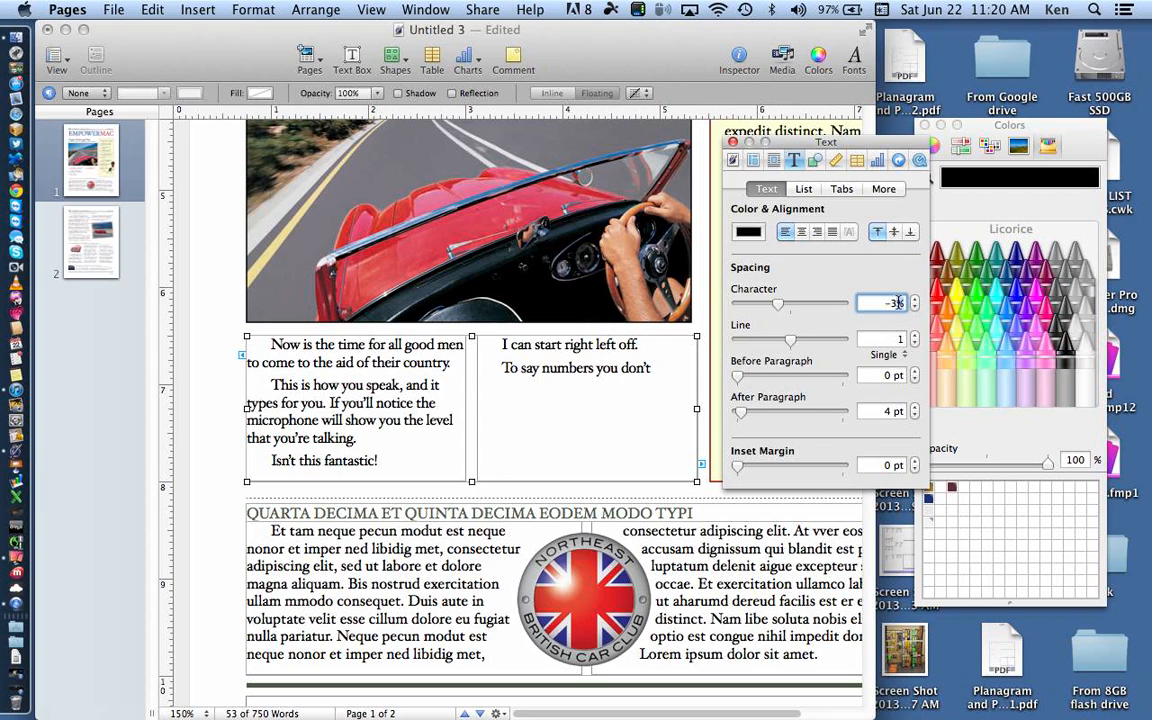
key("BackSpace")
key("BackSpace")
type("0")
key("Return")
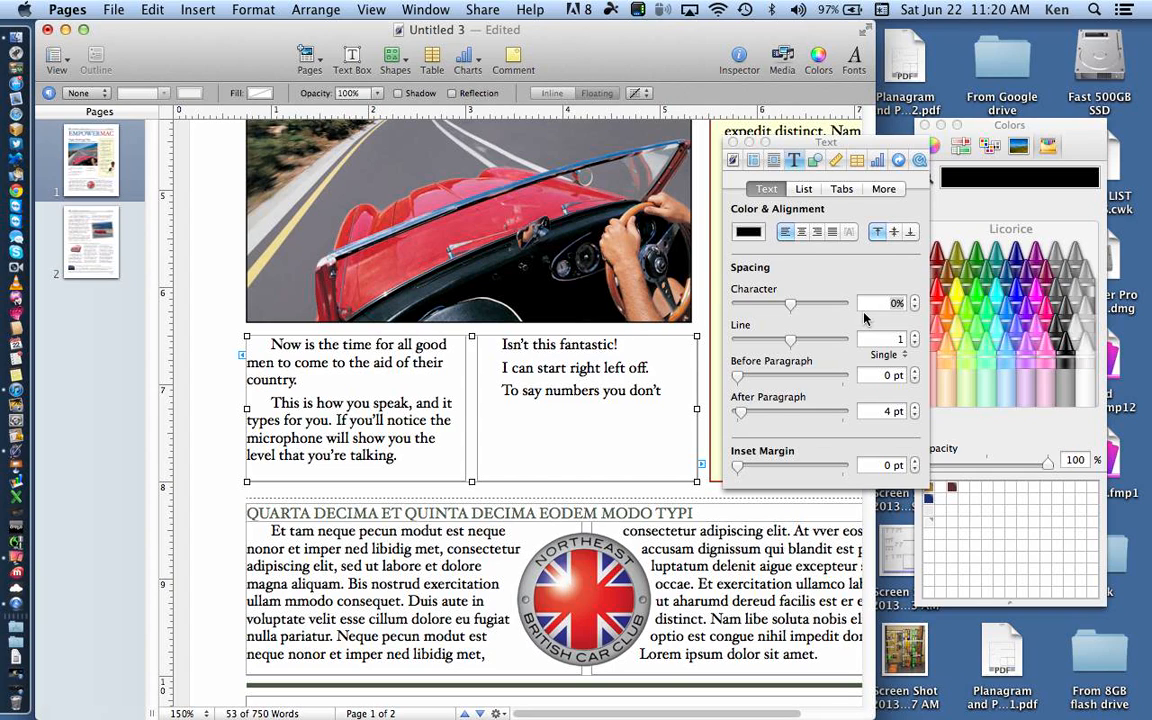
Step: Select the line "types for you. If you'll notice the" in the article's second paragraph and tighten its character spacing to -10%
left_click(435, 441)
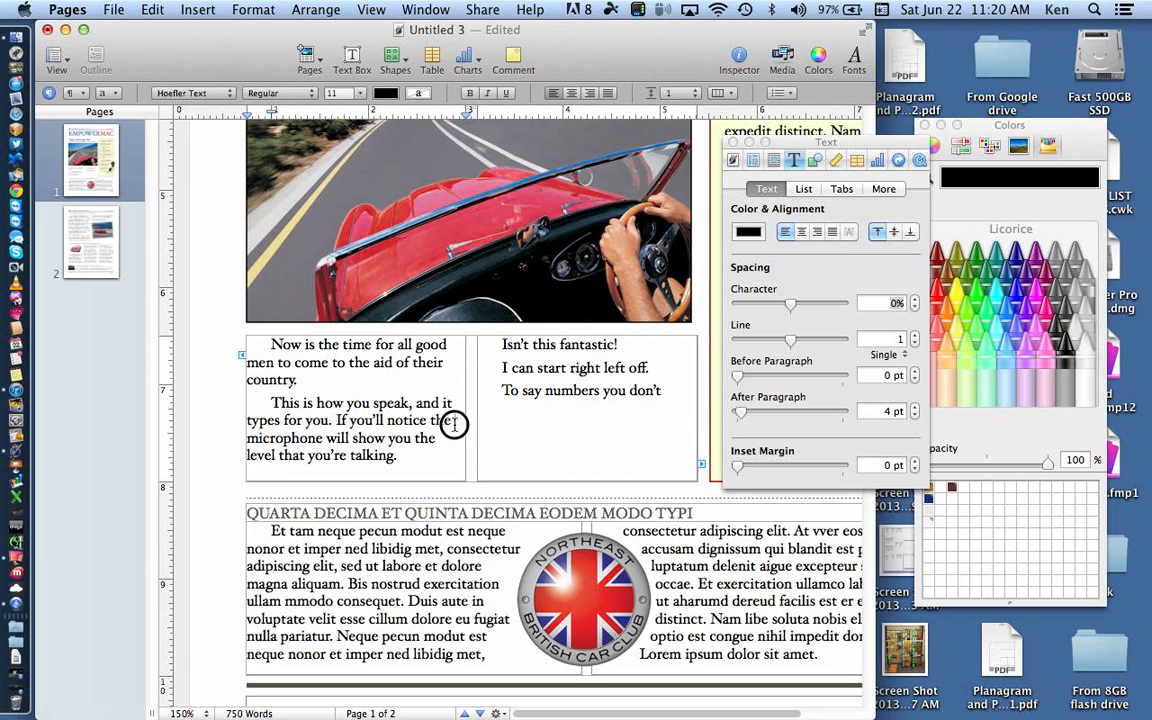
left_click_drag(455, 424, 247, 421)
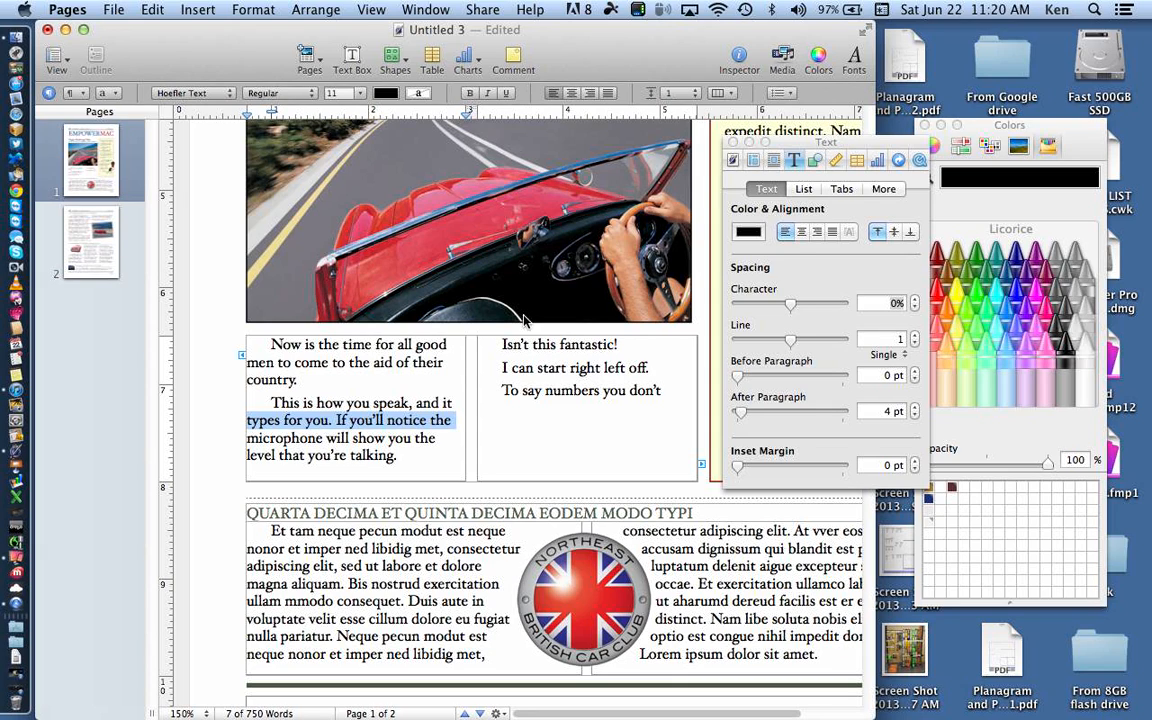
left_click(914, 307)
left_click(914, 307)
left_click(914, 307)
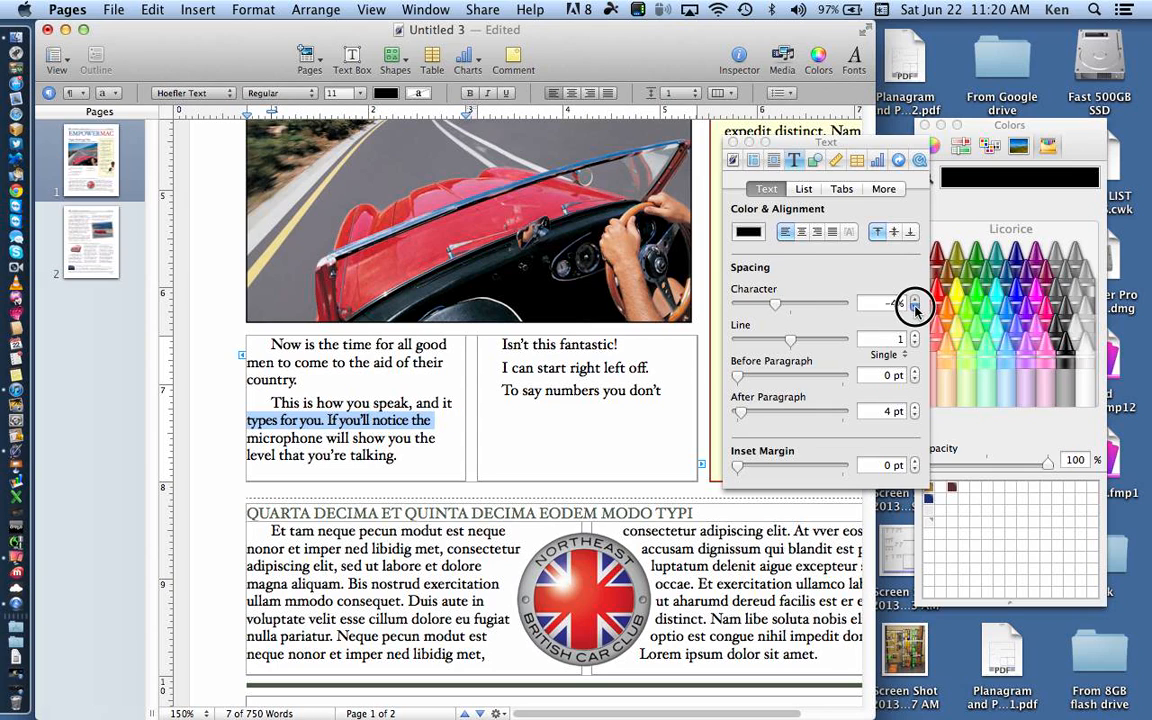
left_click(914, 307)
left_click(914, 307)
left_click(914, 307)
left_click(914, 307)
left_click(914, 307)
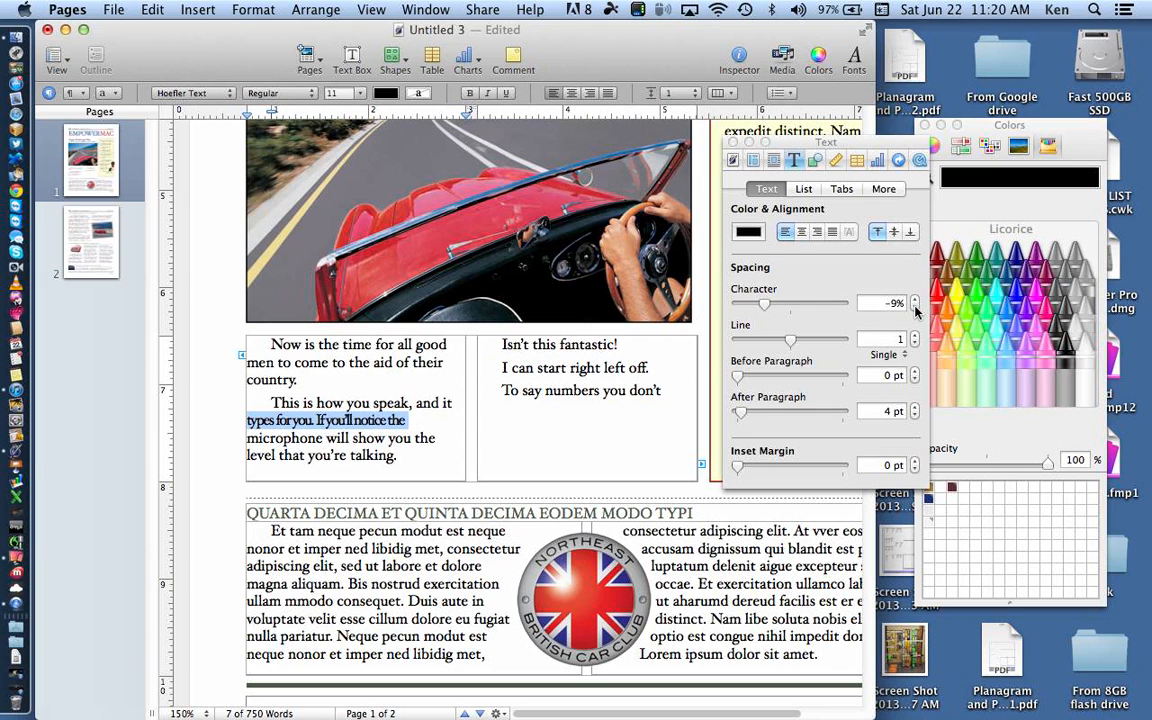
left_click(914, 307)
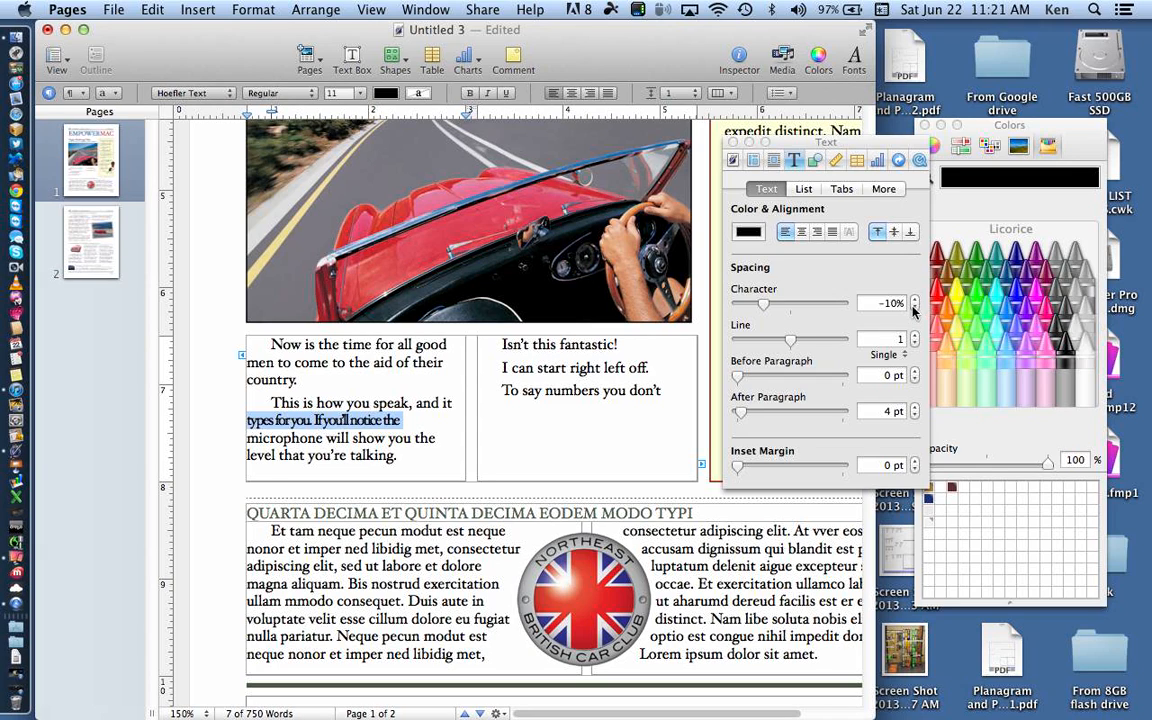
Step: Reset the character spacing of the line "types for you. If you'll notice the" to 0%, tighten it to -2%, and deselect it
left_click(890, 303)
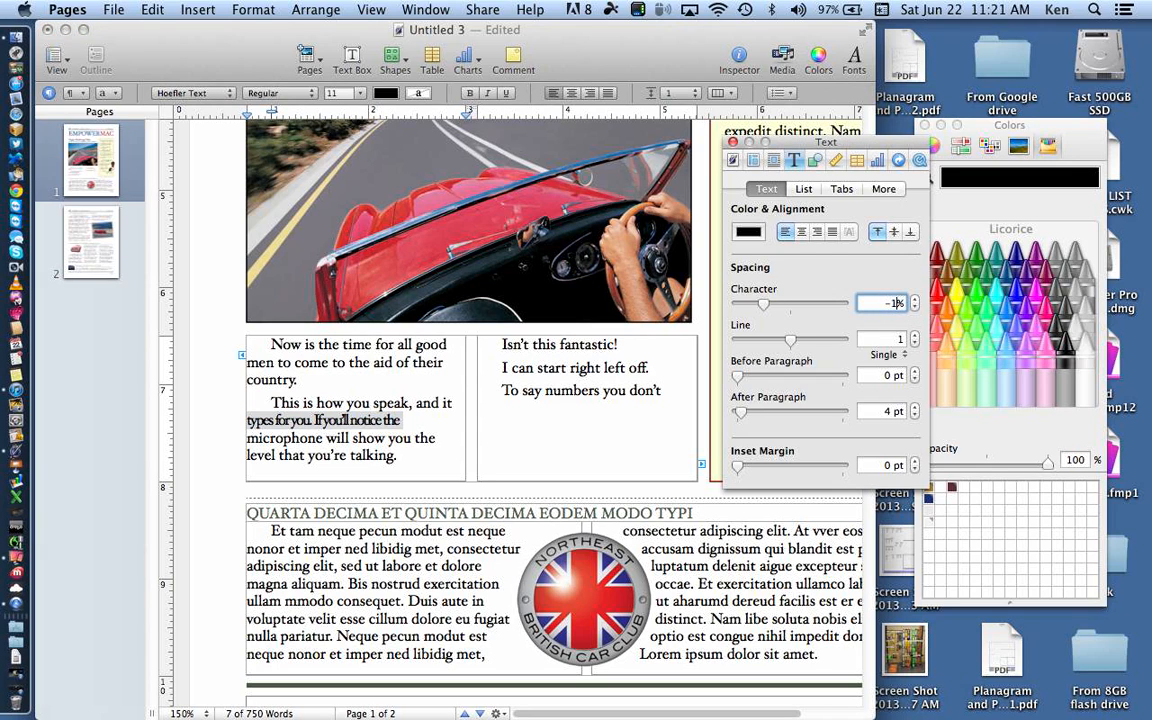
key("BackSpace")
type("0")
key("Return")
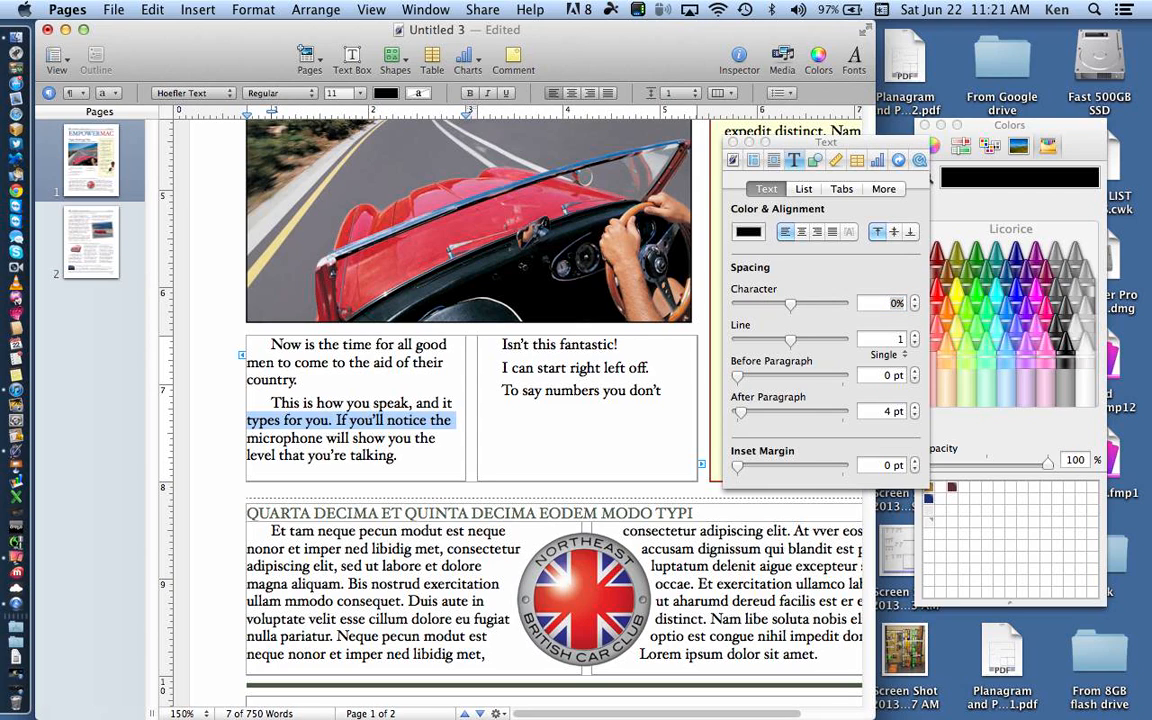
left_click(913, 308)
left_click(915, 312)
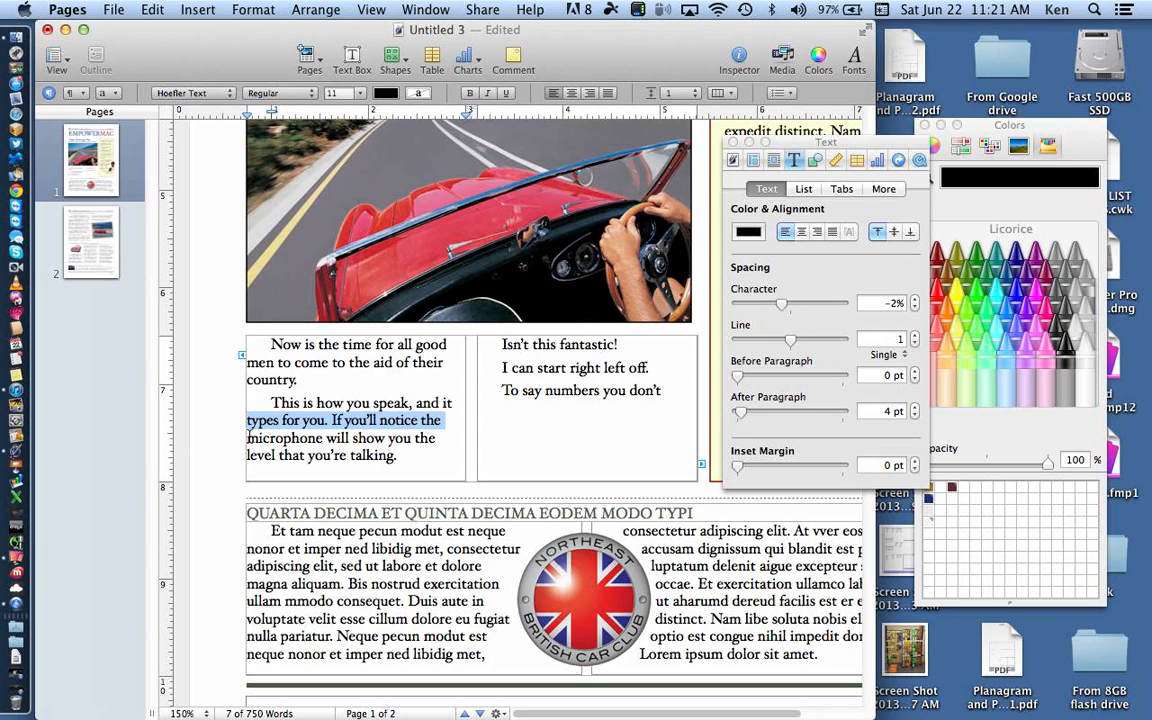
left_click(200, 437)
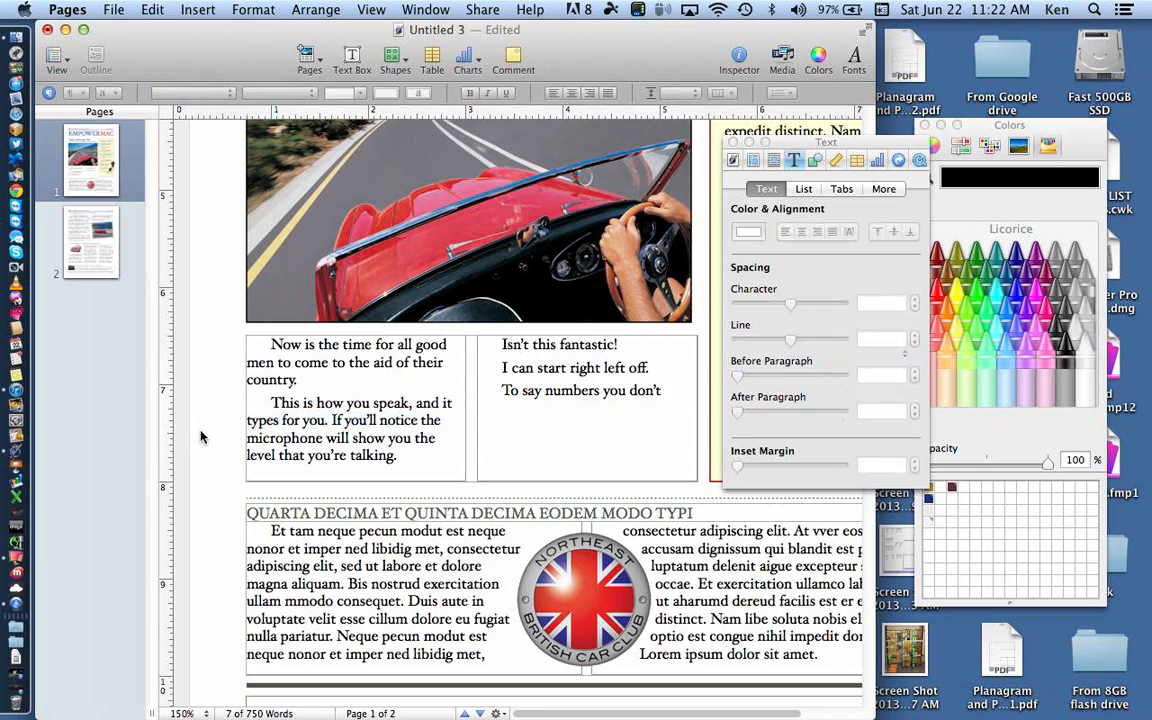
Step: Try selecting the whole article text box below the photo, and the single words "notice" and "speak" in its second paragraph
left_click(299, 433)
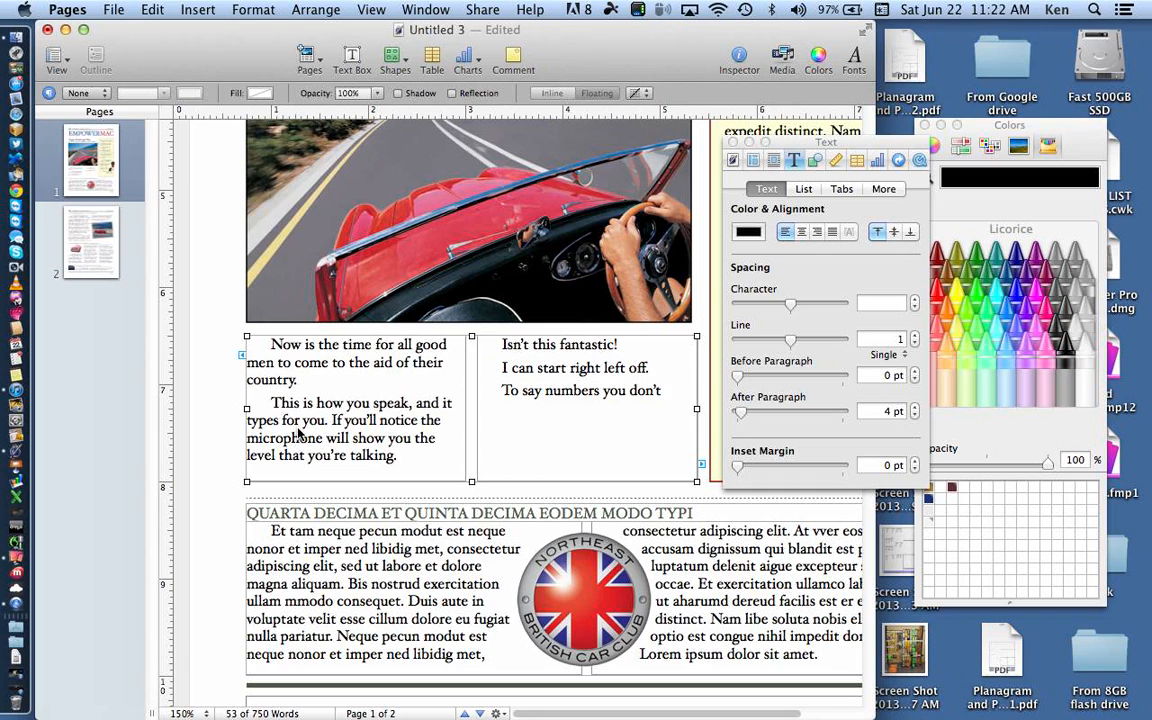
left_click(299, 433)
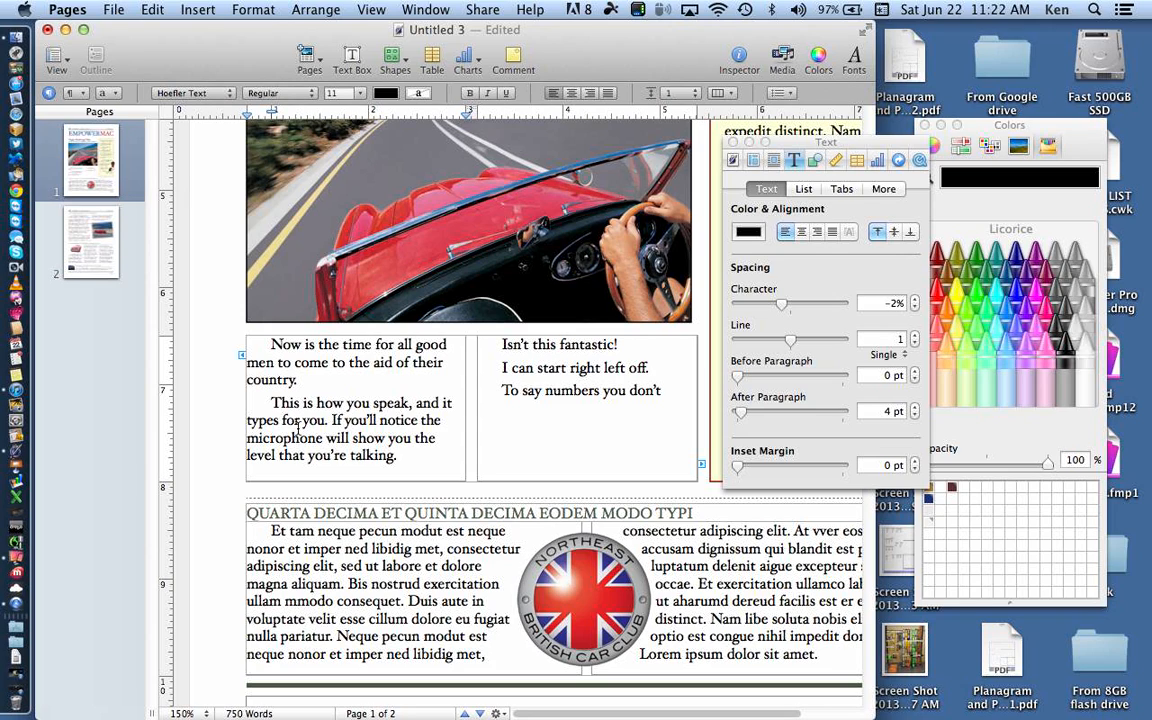
double_click(398, 422)
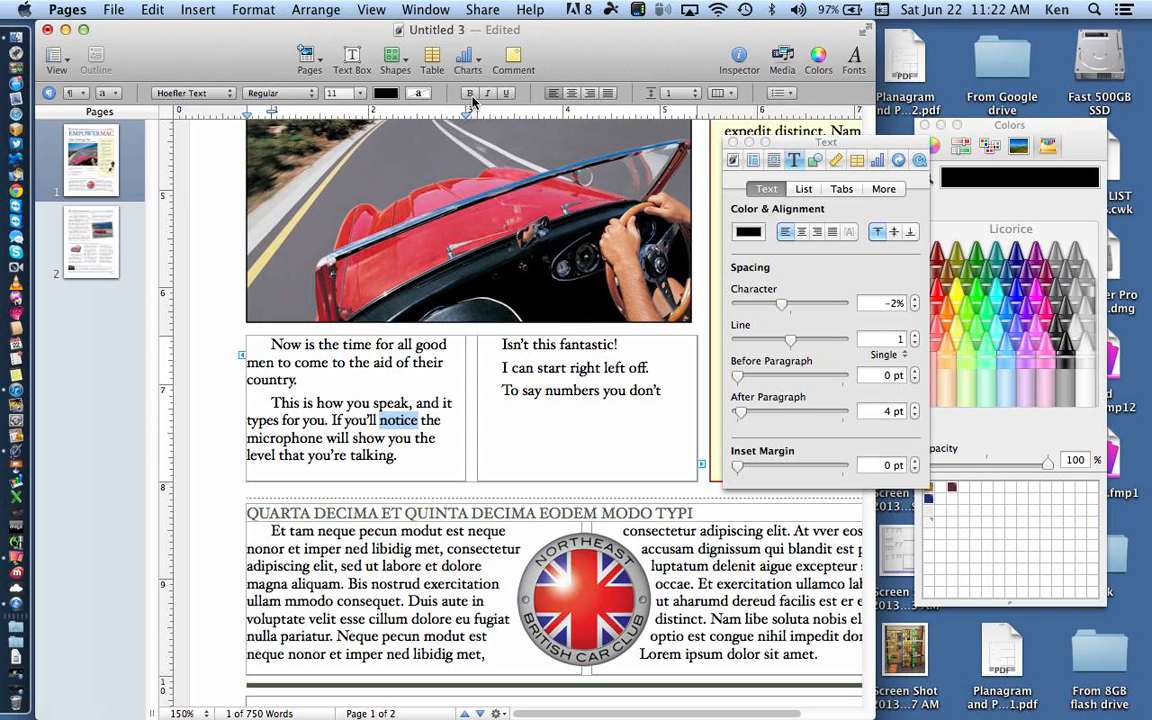
left_click(448, 420)
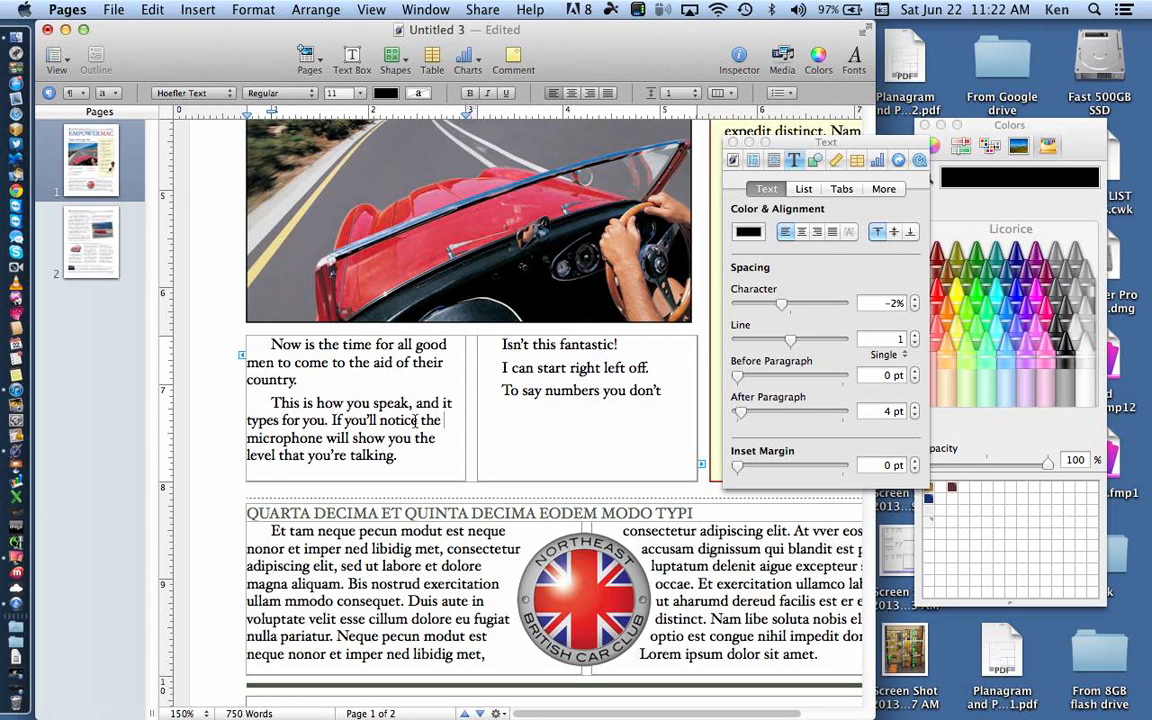
left_click(190, 338)
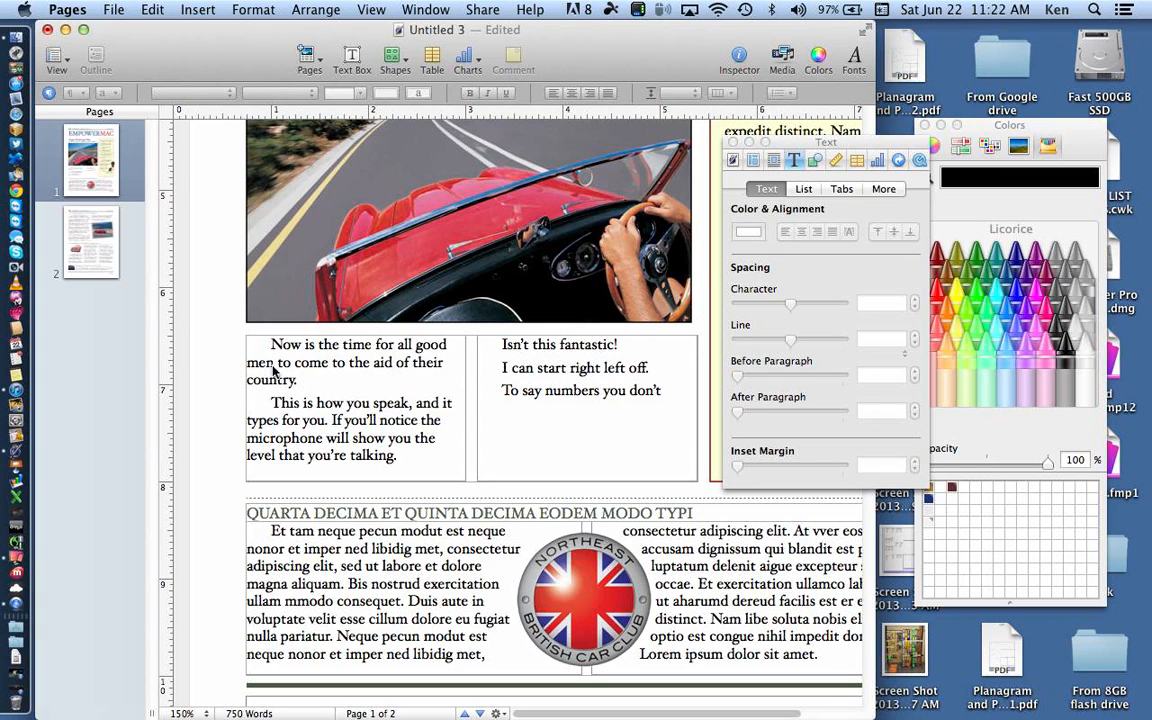
left_click(336, 422)
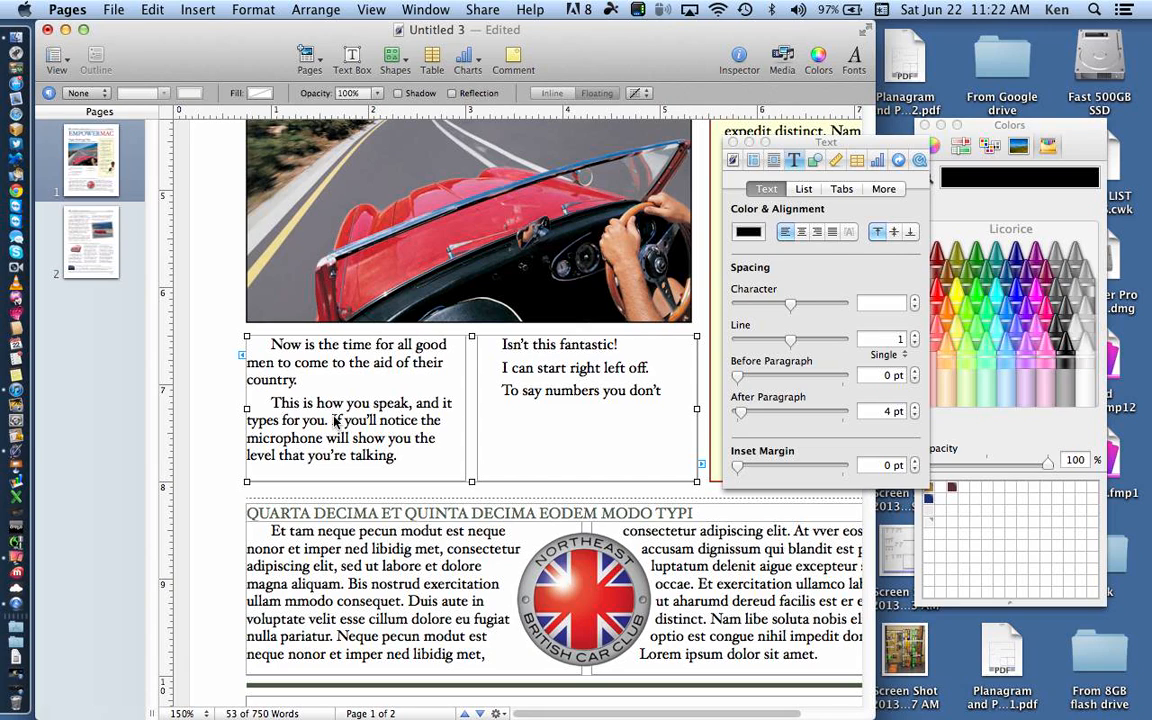
left_click(336, 422)
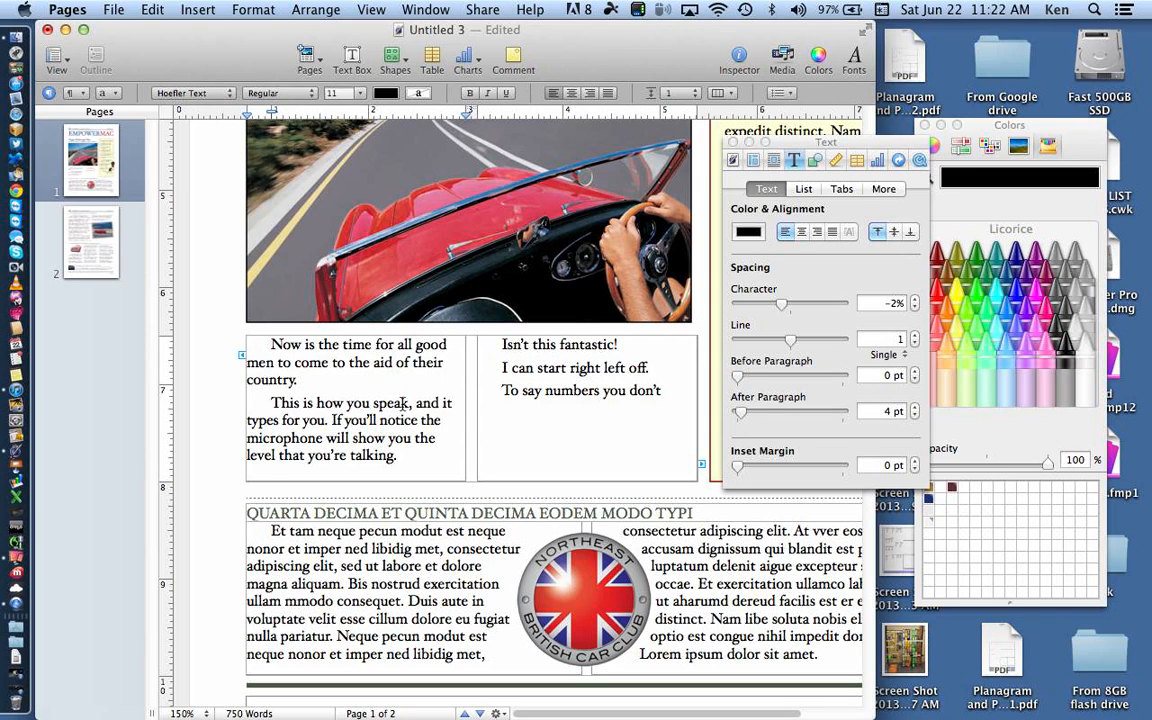
double_click(395, 403)
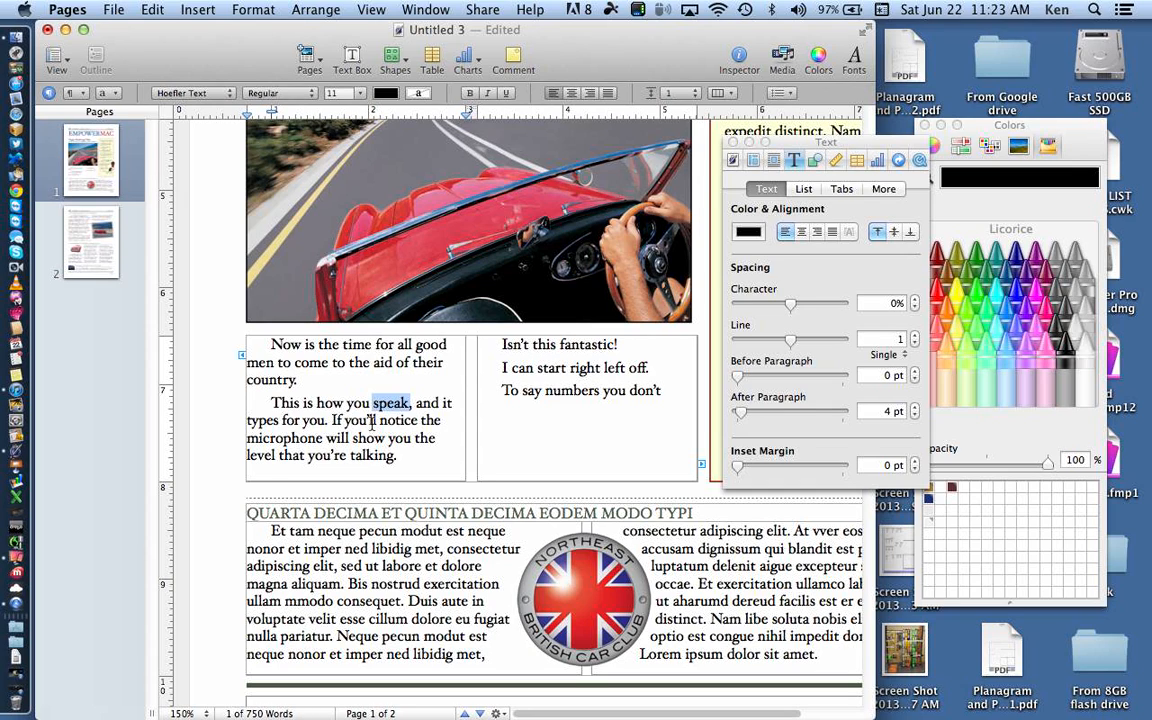
Step: Try selecting the article's entire second paragraph, and all of the text in its two columns
left_click(372, 423)
triple_click(372, 423)
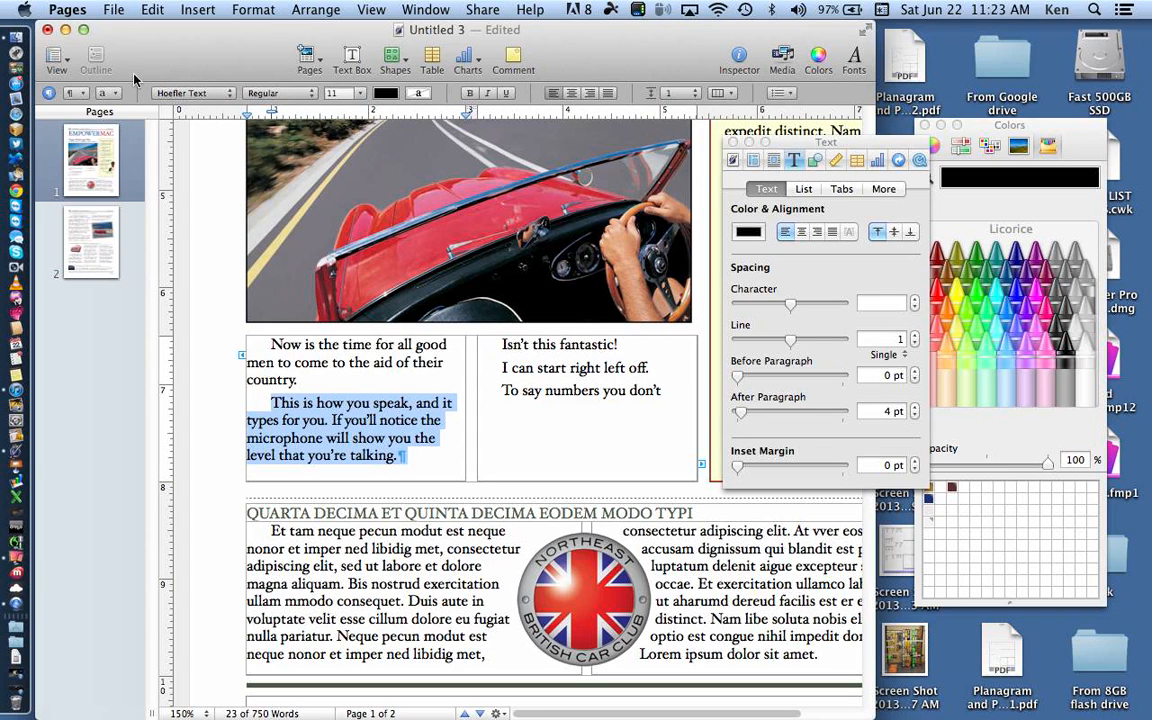
left_click(154, 10)
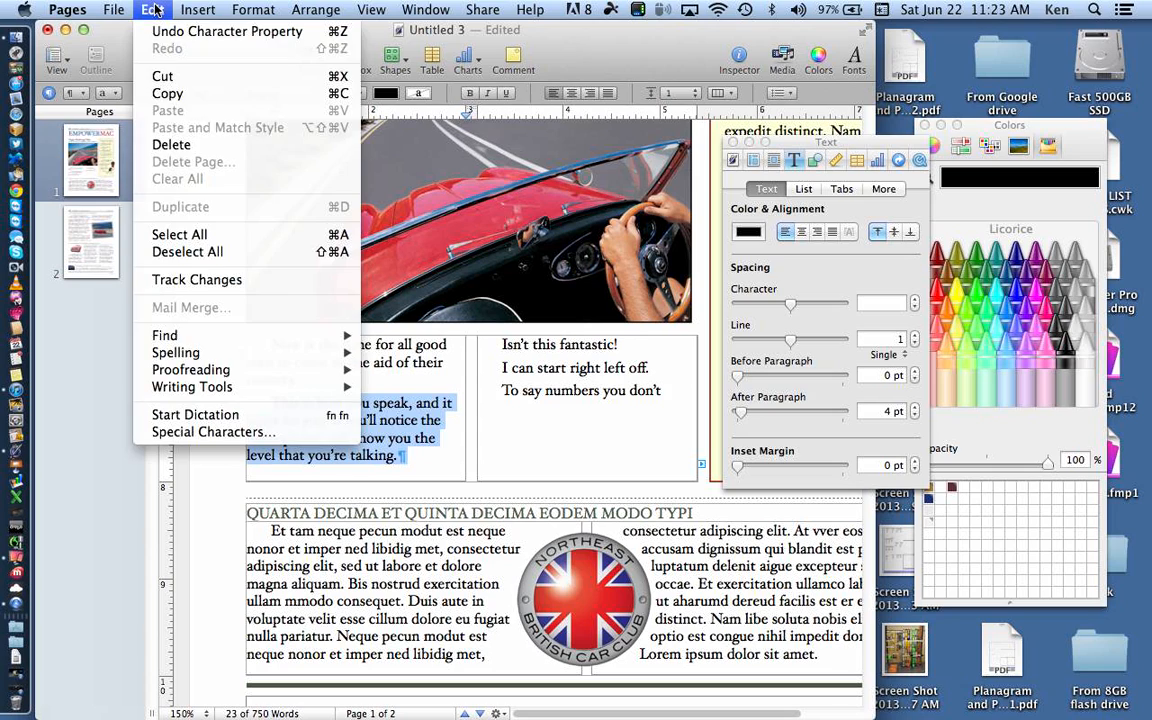
left_click(180, 235)
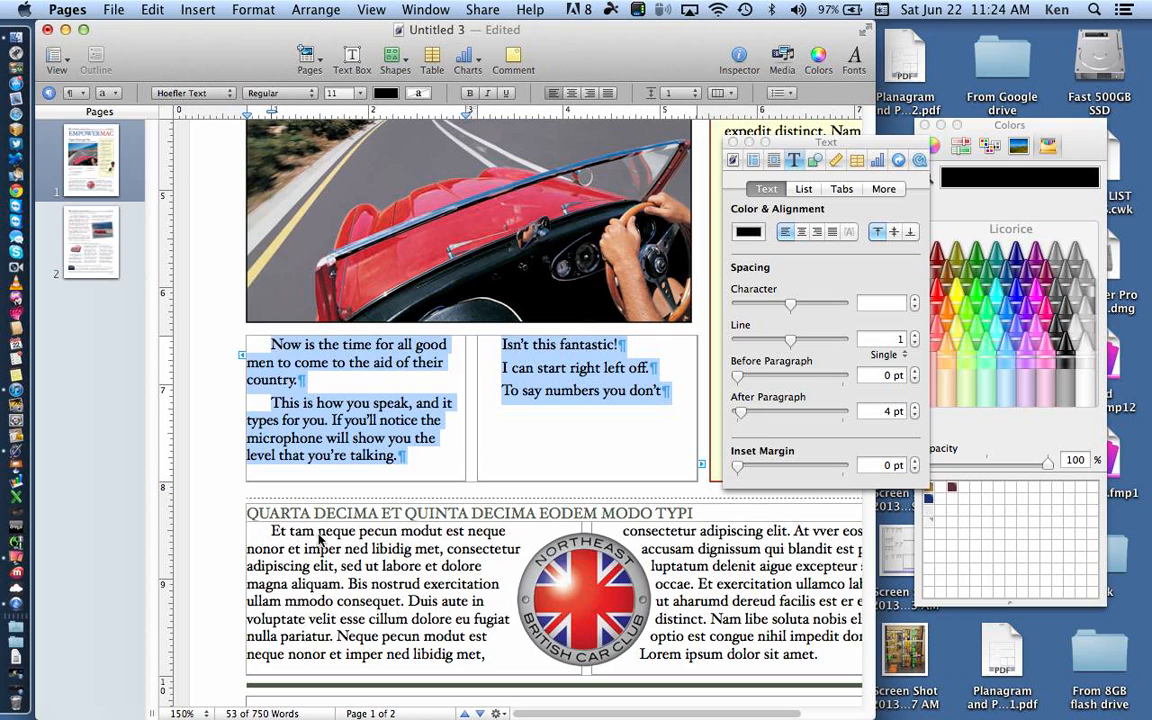
Step: Select the placeholder text around the British Car Club badge and look through the editing and formatting commands
left_click(349, 606)
triple_click(349, 606)
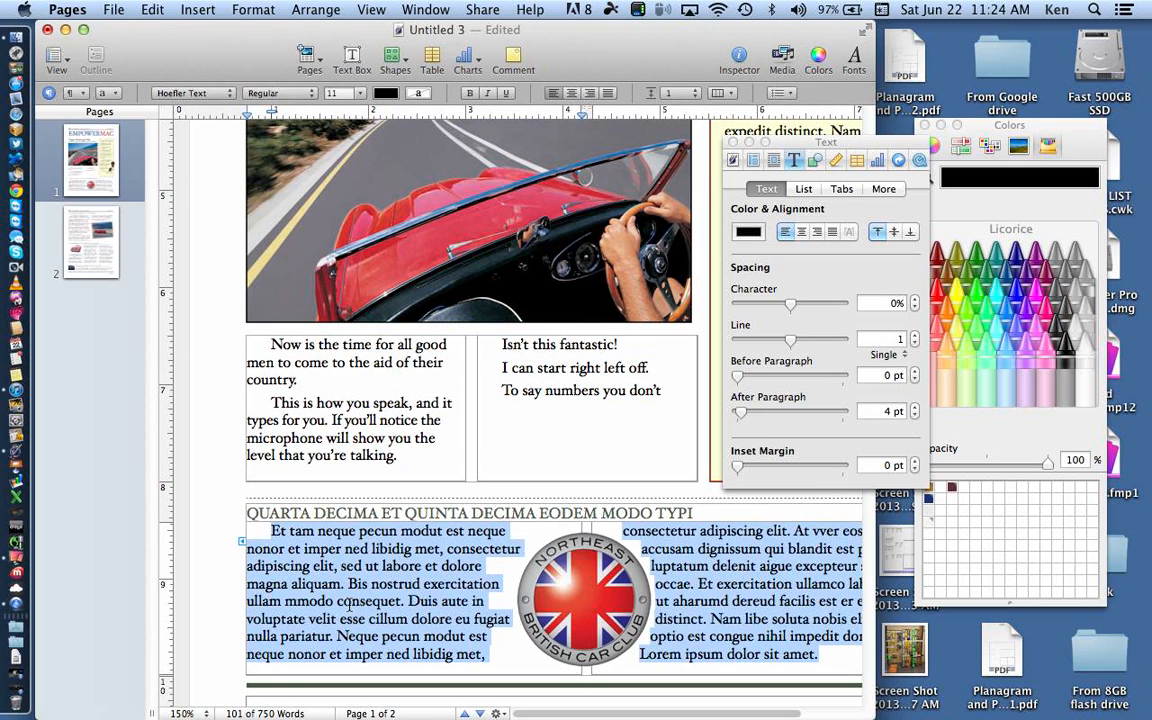
left_click(152, 9)
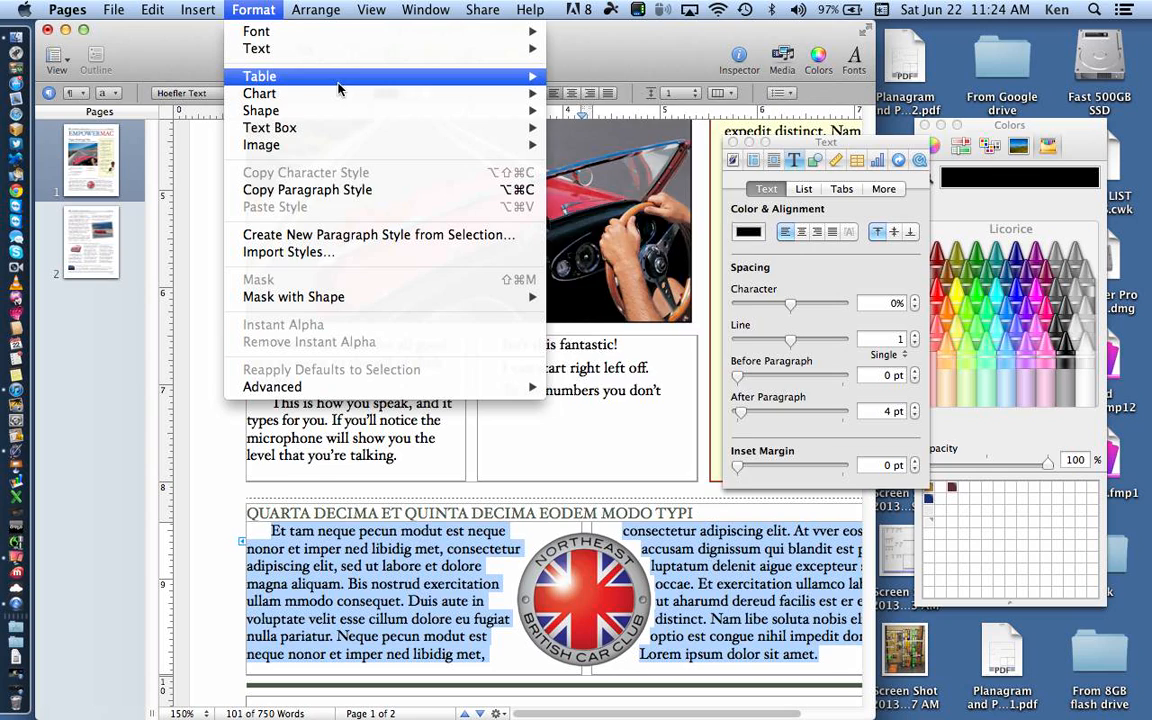
Step: Select all text in the article below the photo, look at the cut and copy commands, and deselect the text
left_click(384, 454)
left_click(375, 424)
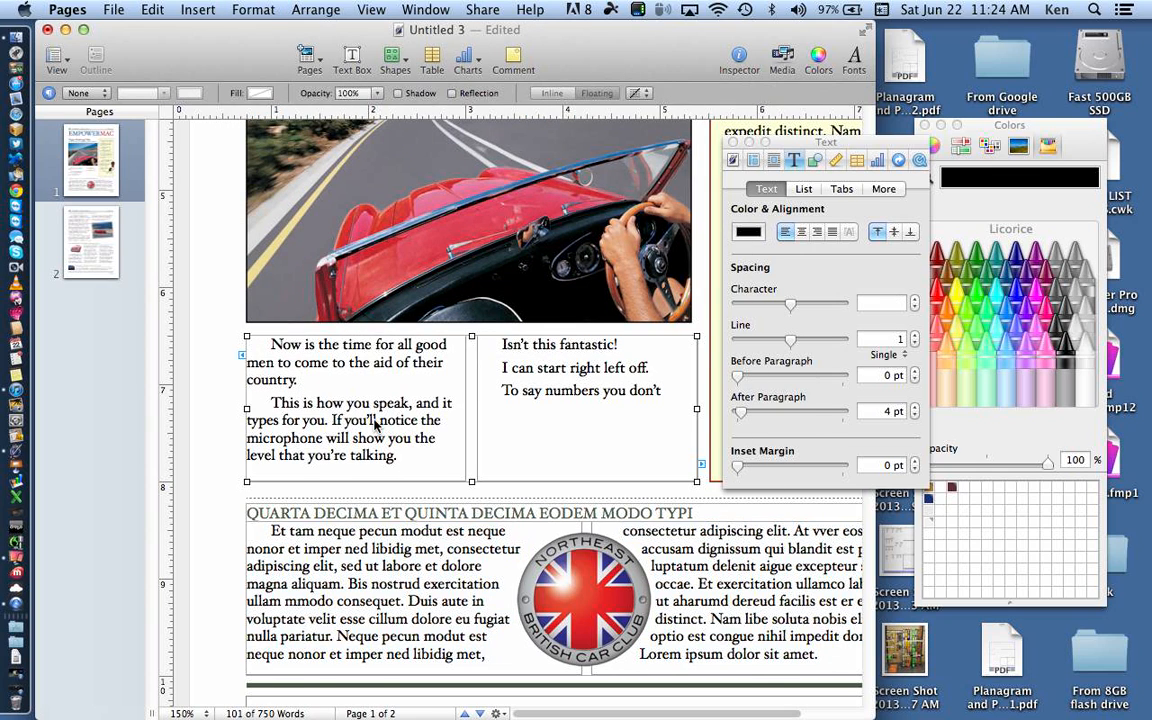
left_click(375, 424)
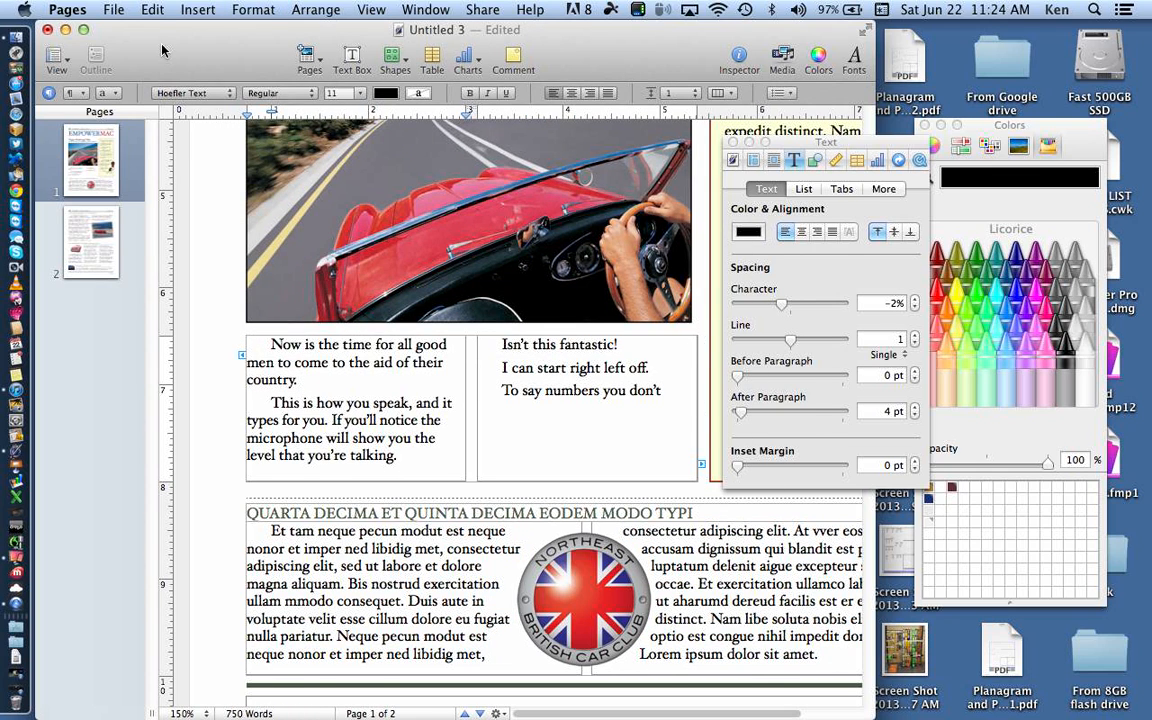
left_click(150, 10)
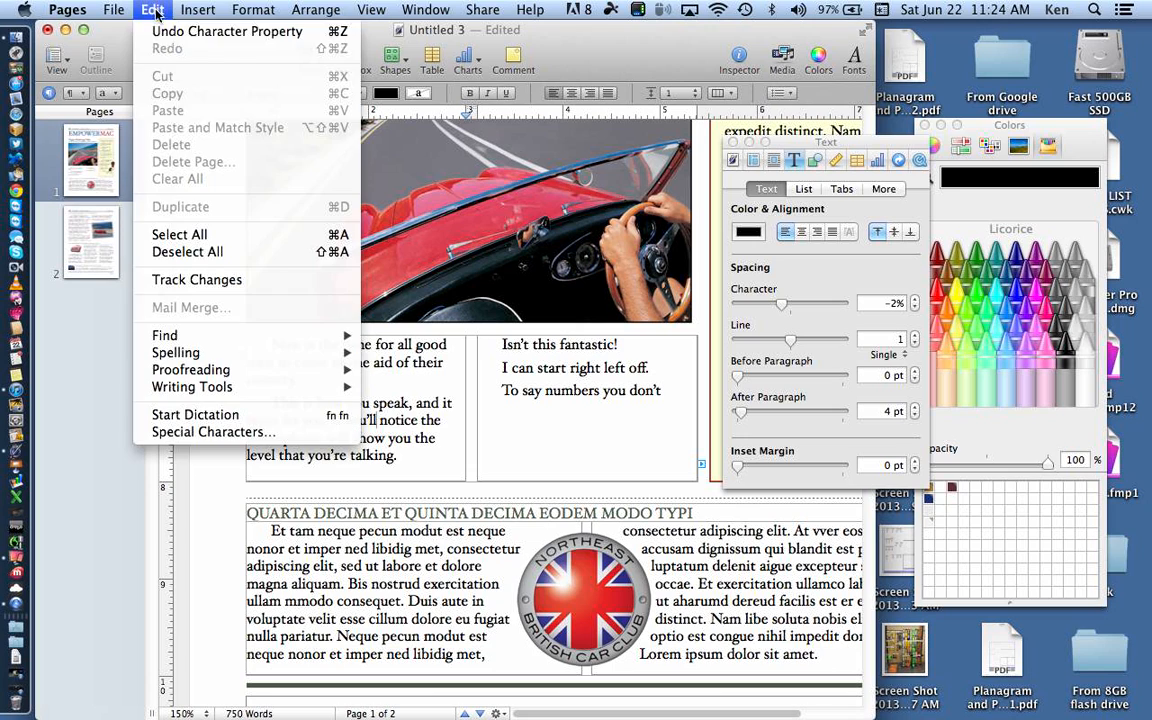
left_click(180, 234)
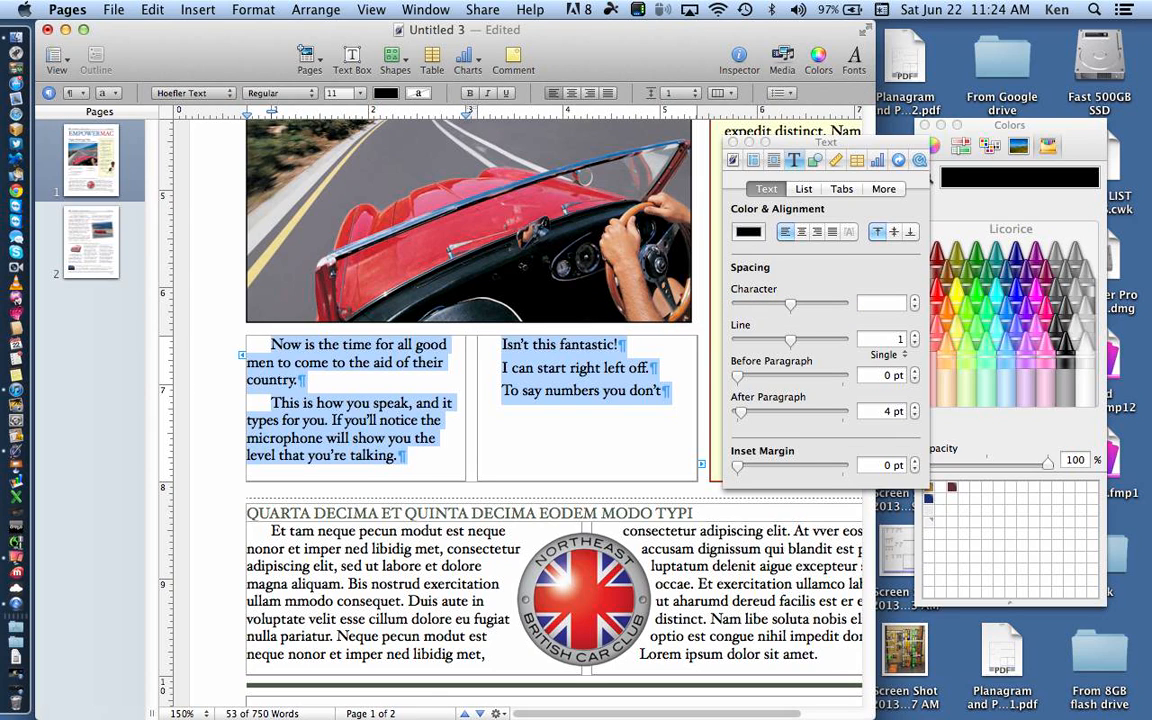
left_click(150, 10)
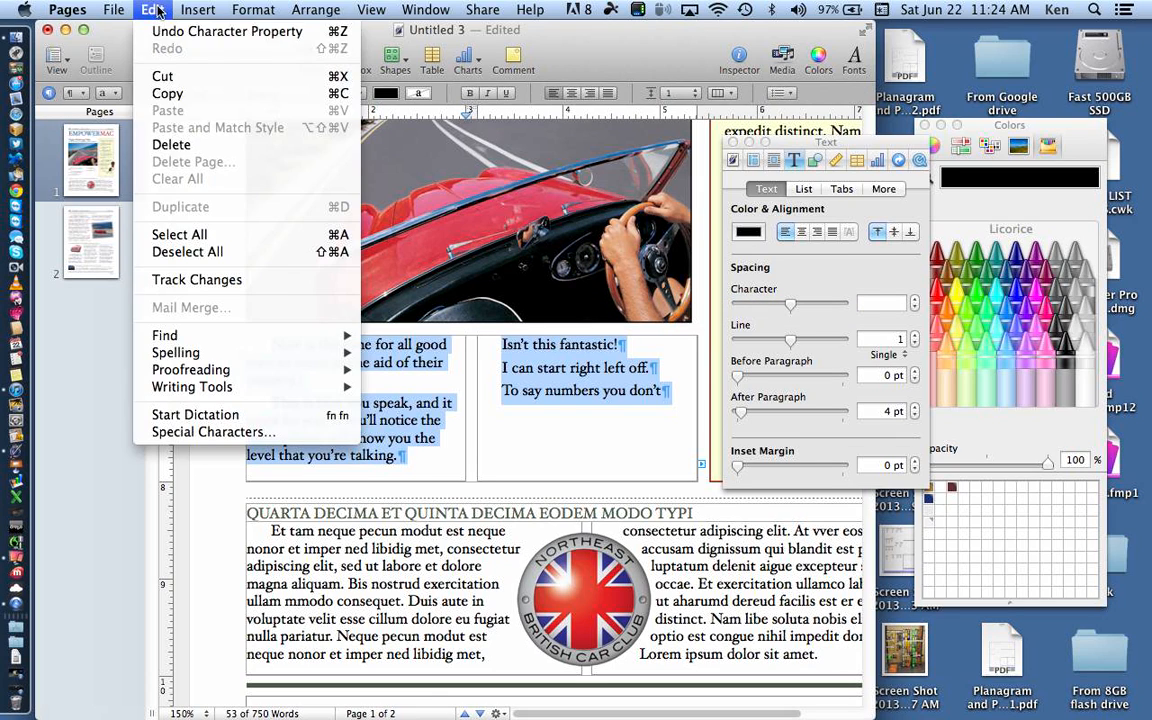
left_click(167, 94)
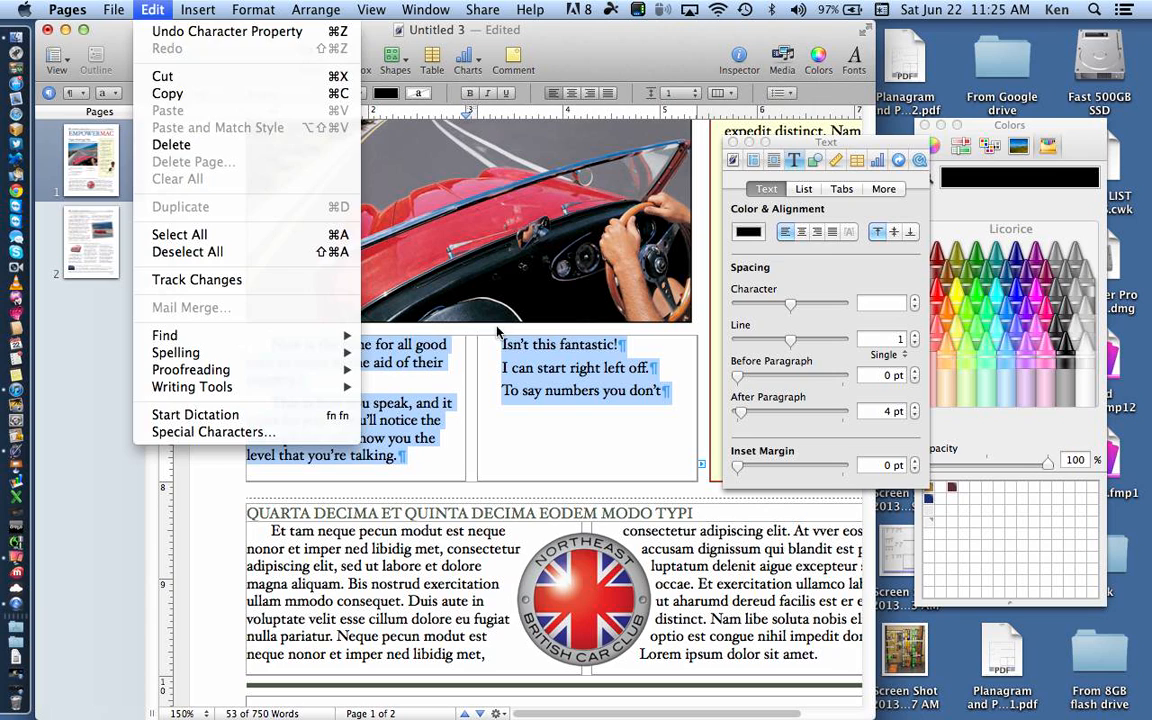
left_click(687, 411)
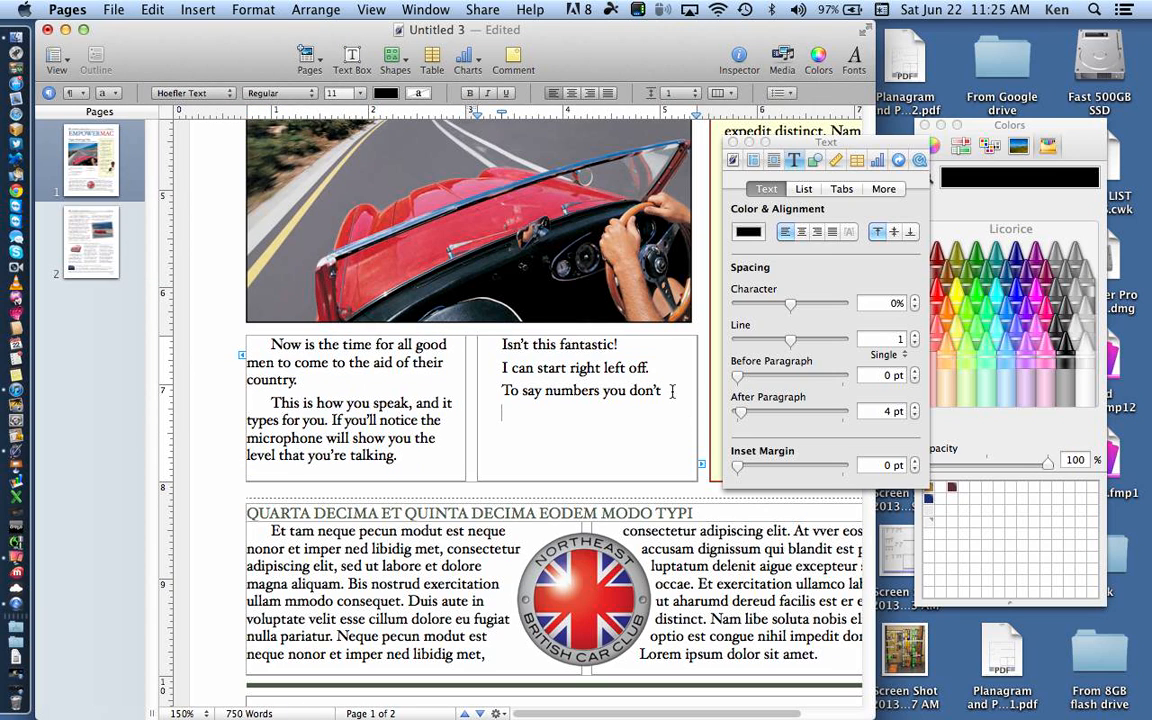
Step: Cut the lines "I can start right left off." and "To say numbers you don't" from the article's second column
left_click_drag(663, 391, 501, 372)
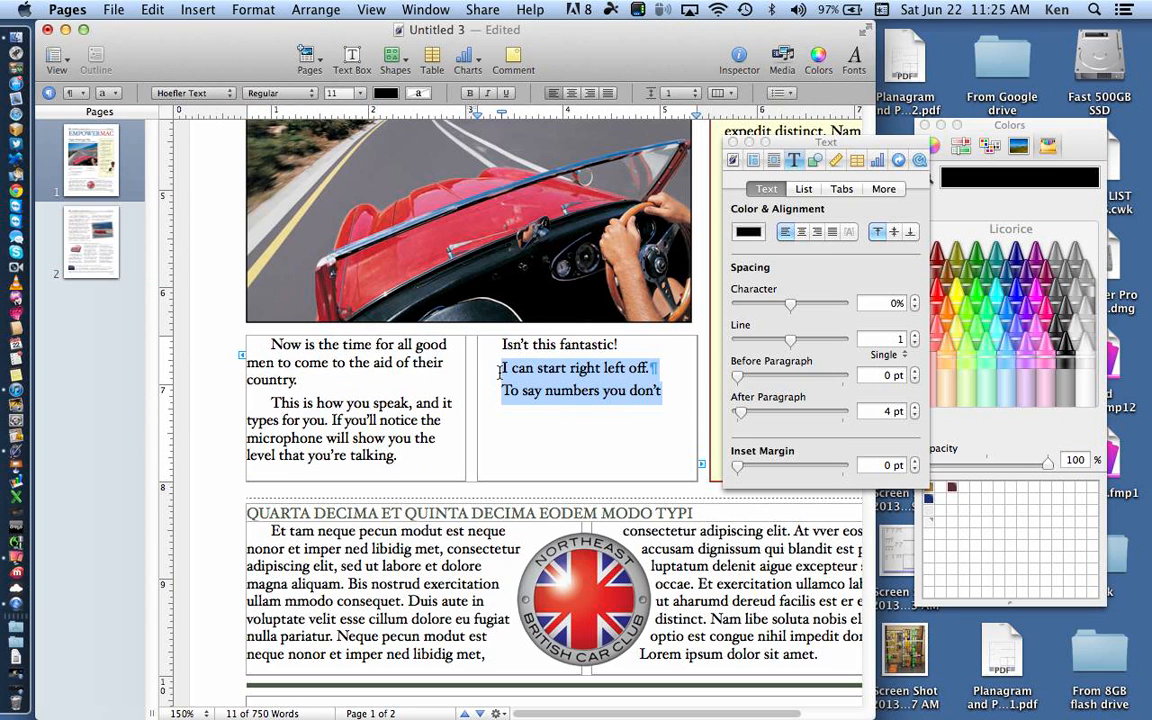
left_click(145, 9)
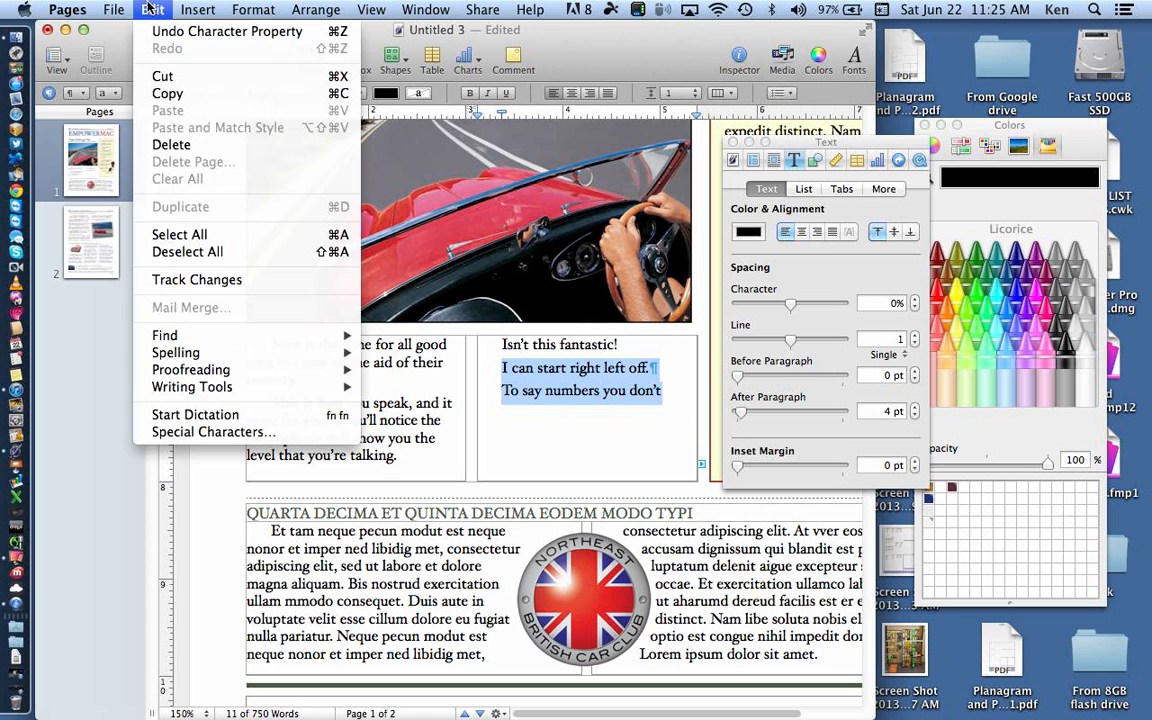
left_click(172, 80)
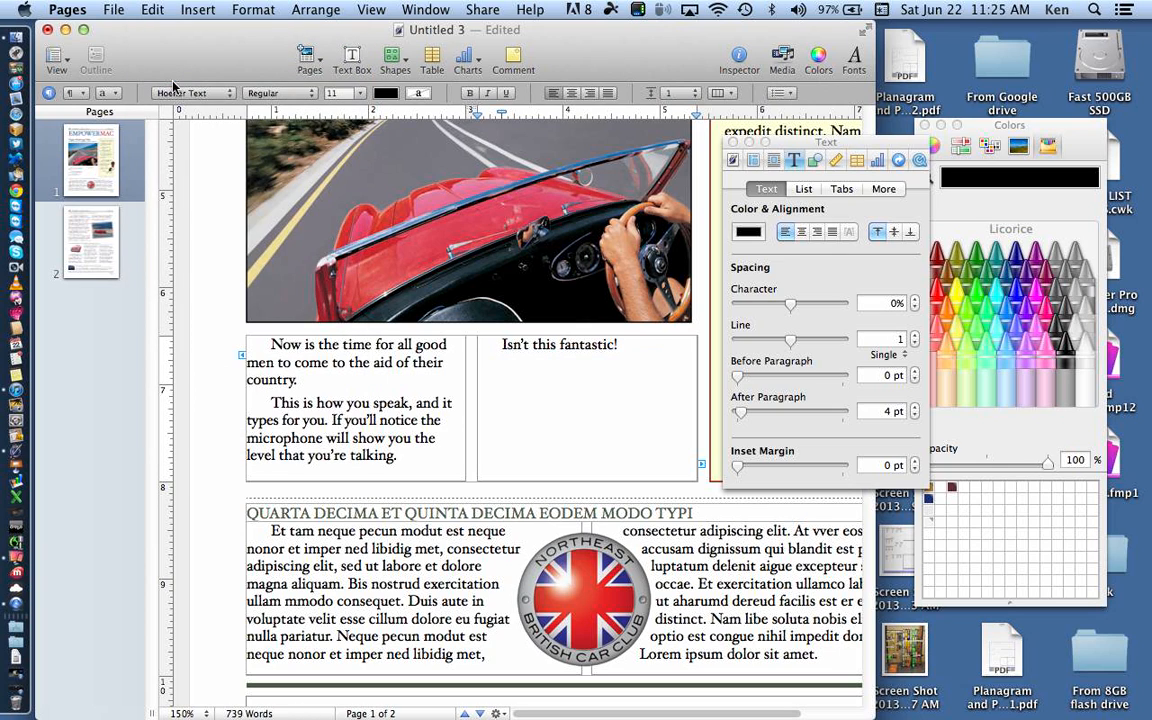
Step: Replace the placeholder text around the British Car Club badge with the cut lines "I can start right left off." and "To say numbers you don't"
left_click(343, 557)
left_click(342, 556)
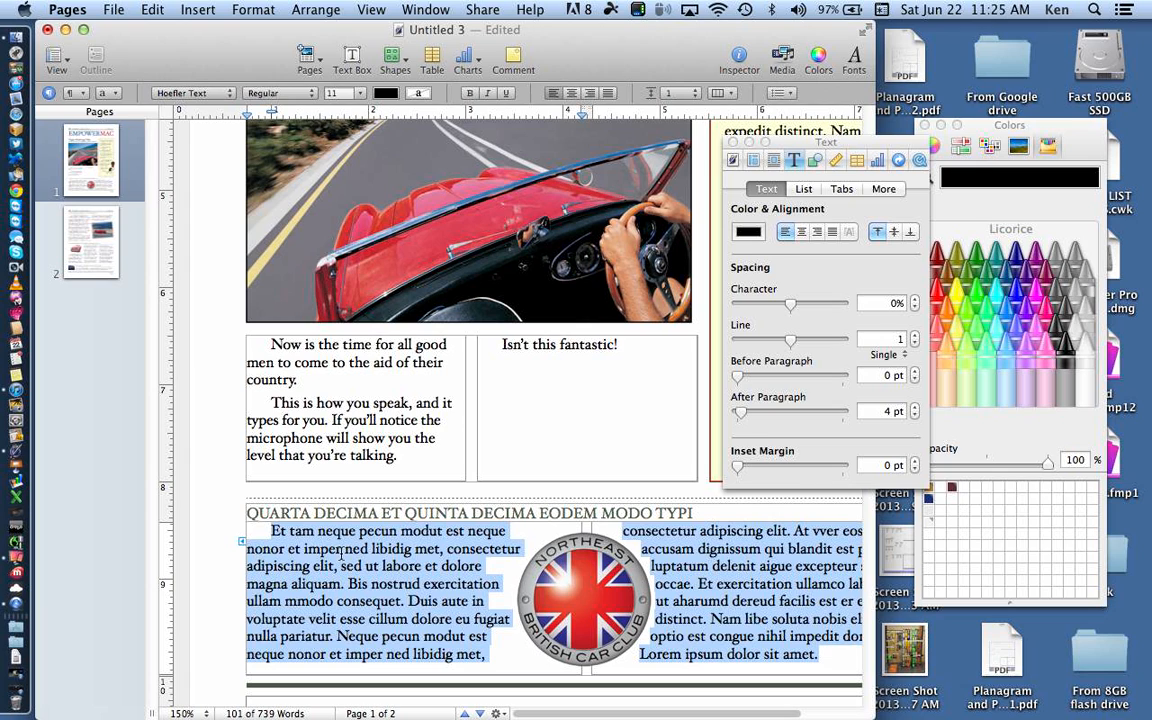
left_click(152, 10)
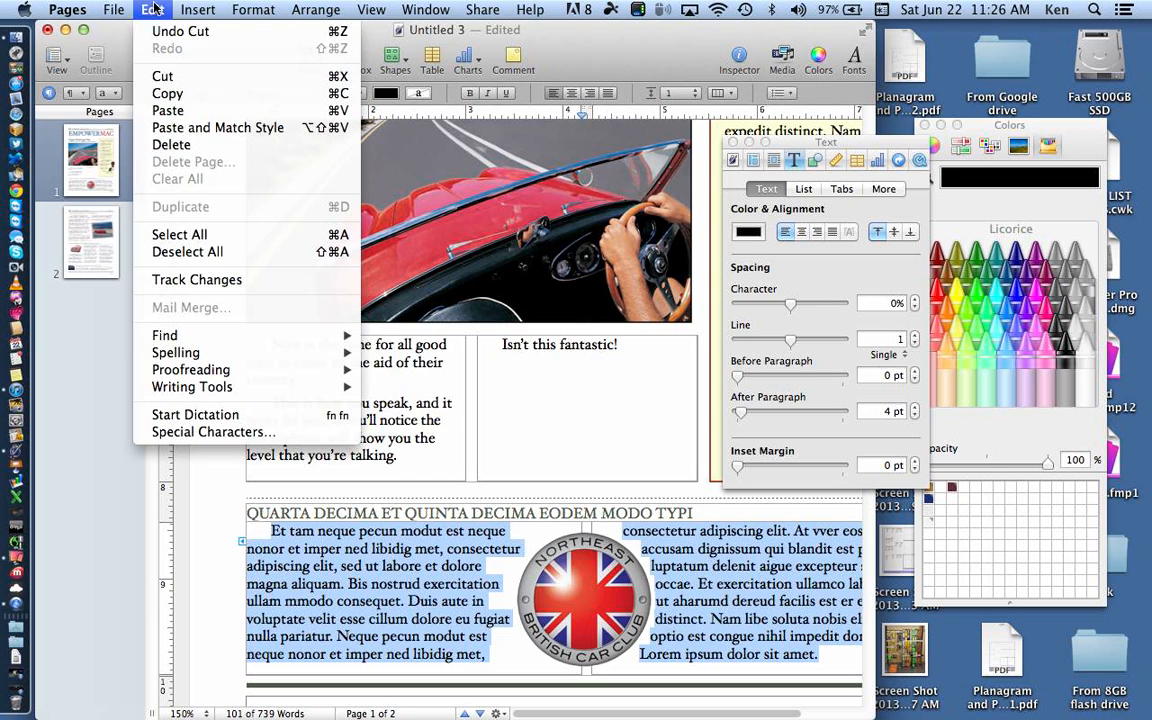
left_click(174, 110)
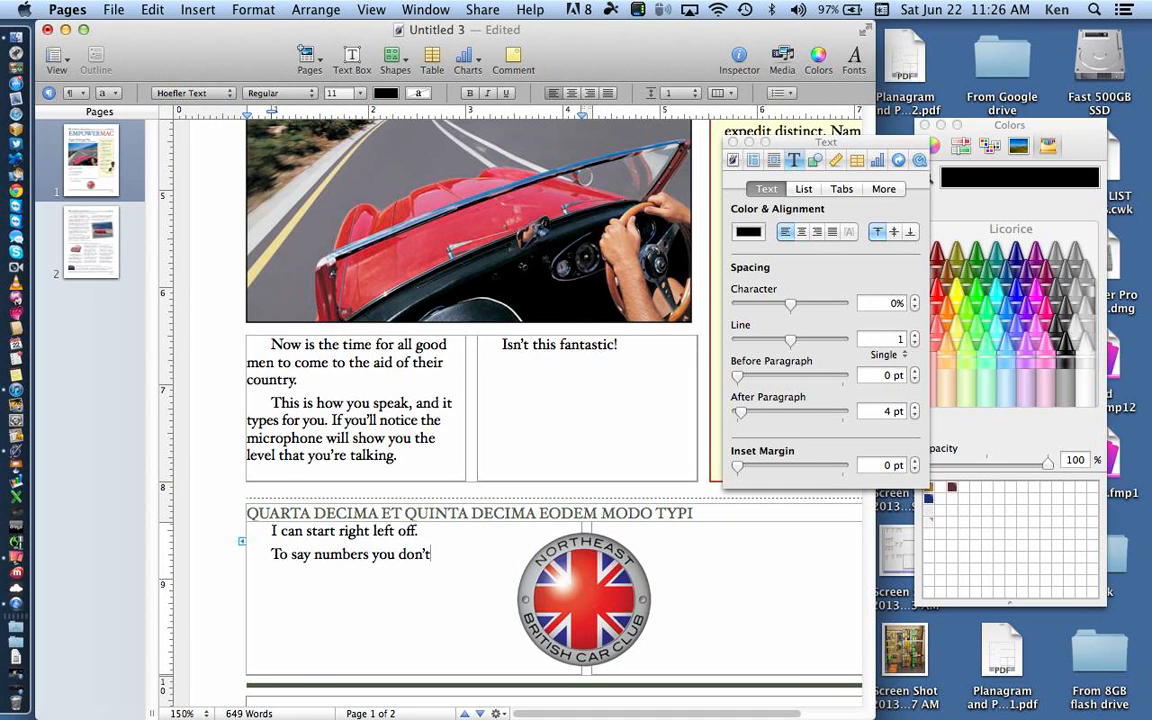
Step: Show the on-screen Keyboard Viewer to examine the key layout, and close it
left_click(879, 9)
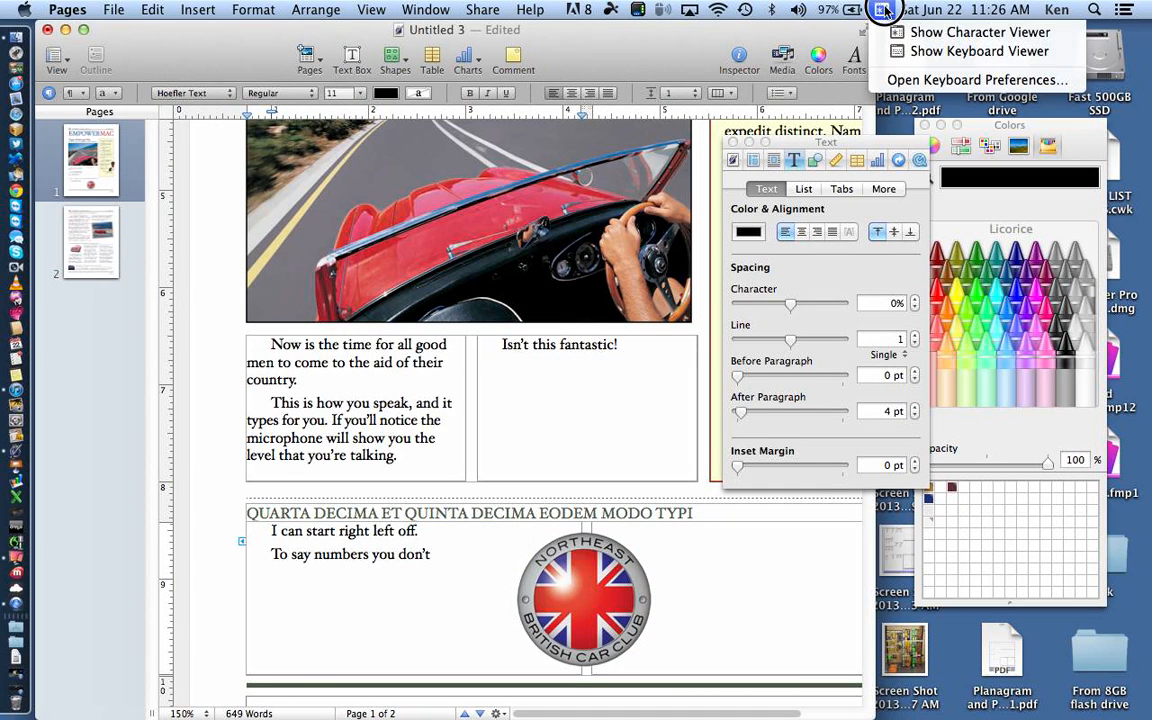
left_click(901, 54)
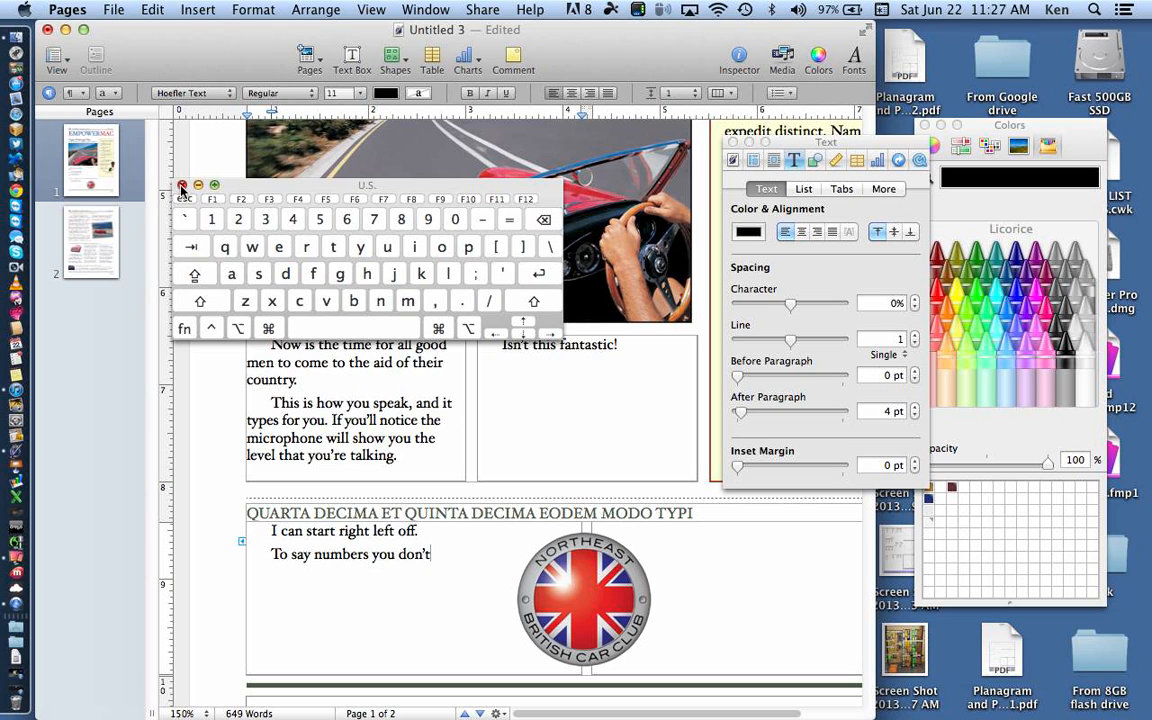
left_click(182, 185)
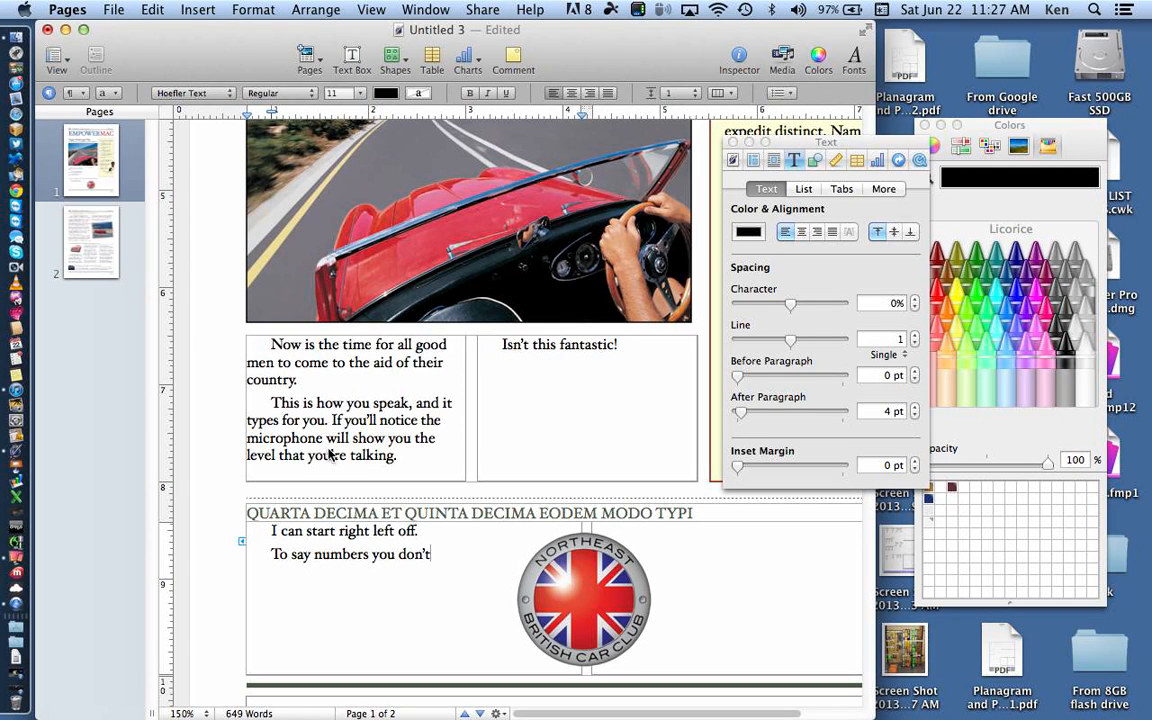
Step: Copy the line "To say numbers you don't" from the text beside the British Car Club badge
left_click(415, 555)
left_click_drag(415, 555, 272, 554)
key("super+c")
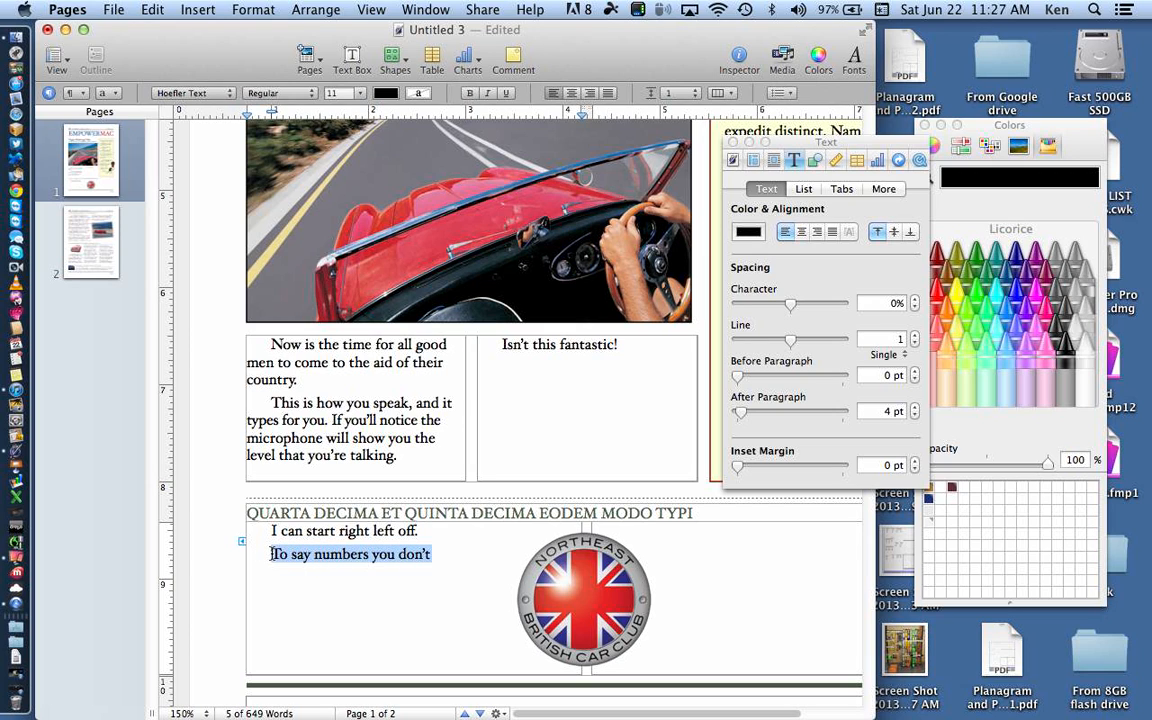
left_click(152, 10)
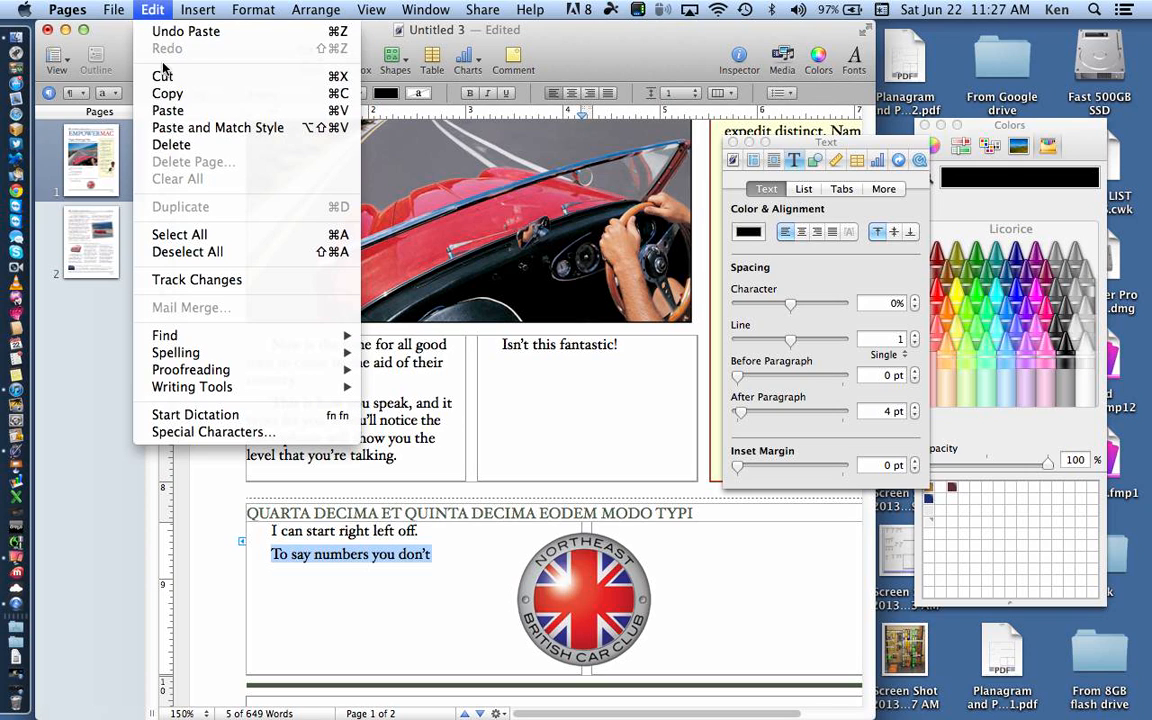
left_click(171, 95)
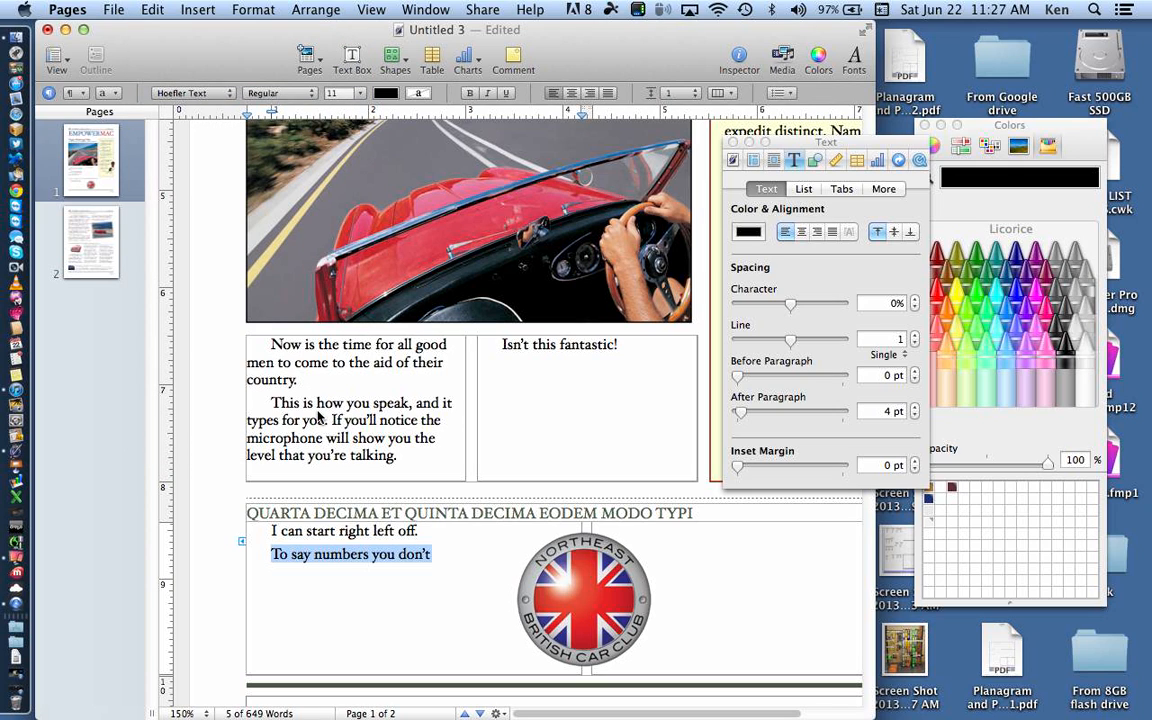
Step: Paste the copied line over the heading "Quarta decima et quinta decima eodem modo typi", undo it, and paste with Paste and Match Style instead
left_click(349, 514)
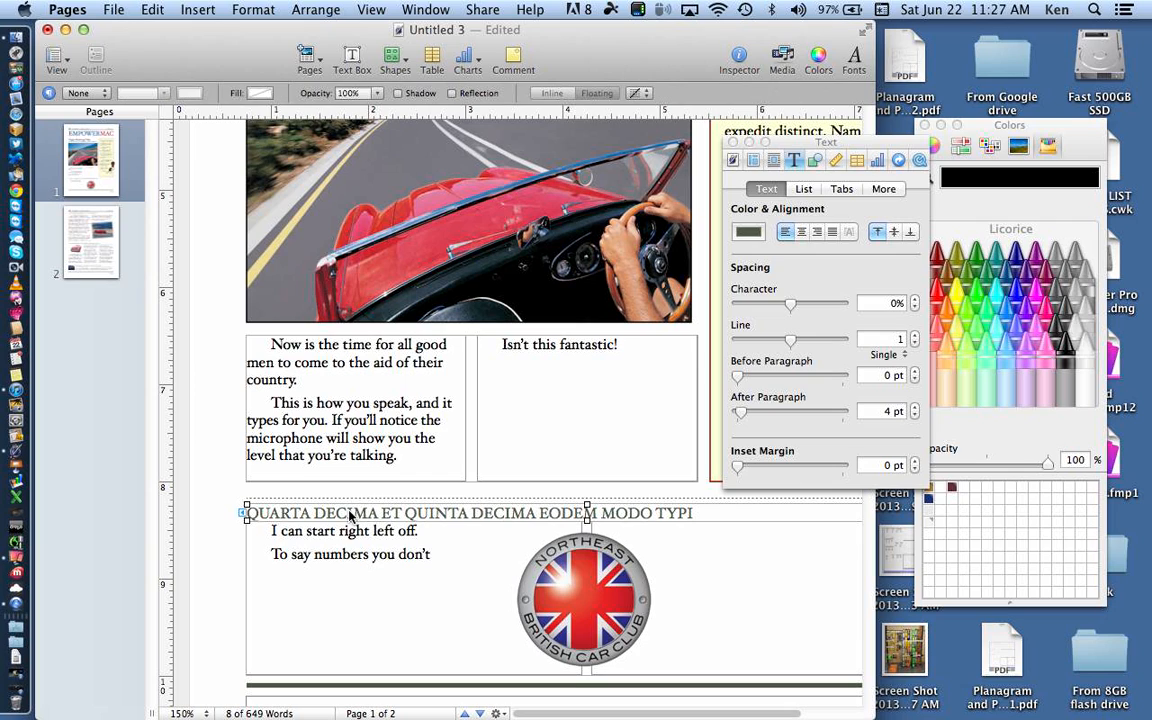
triple_click(349, 514)
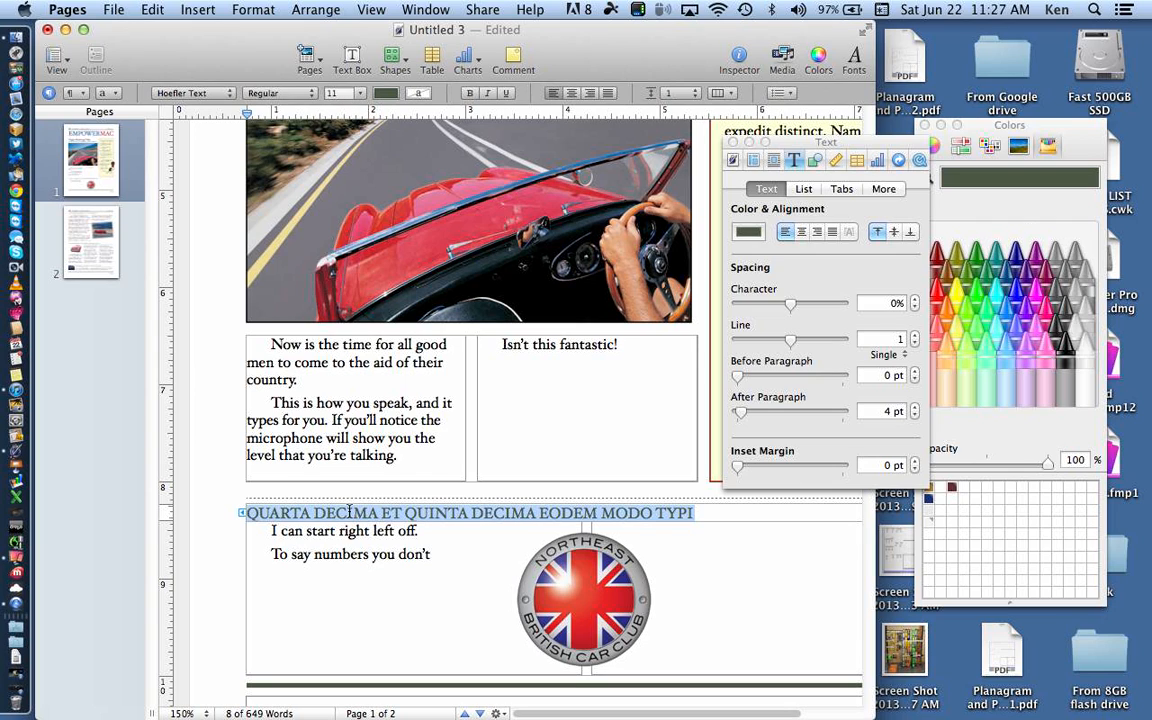
key("super+v")
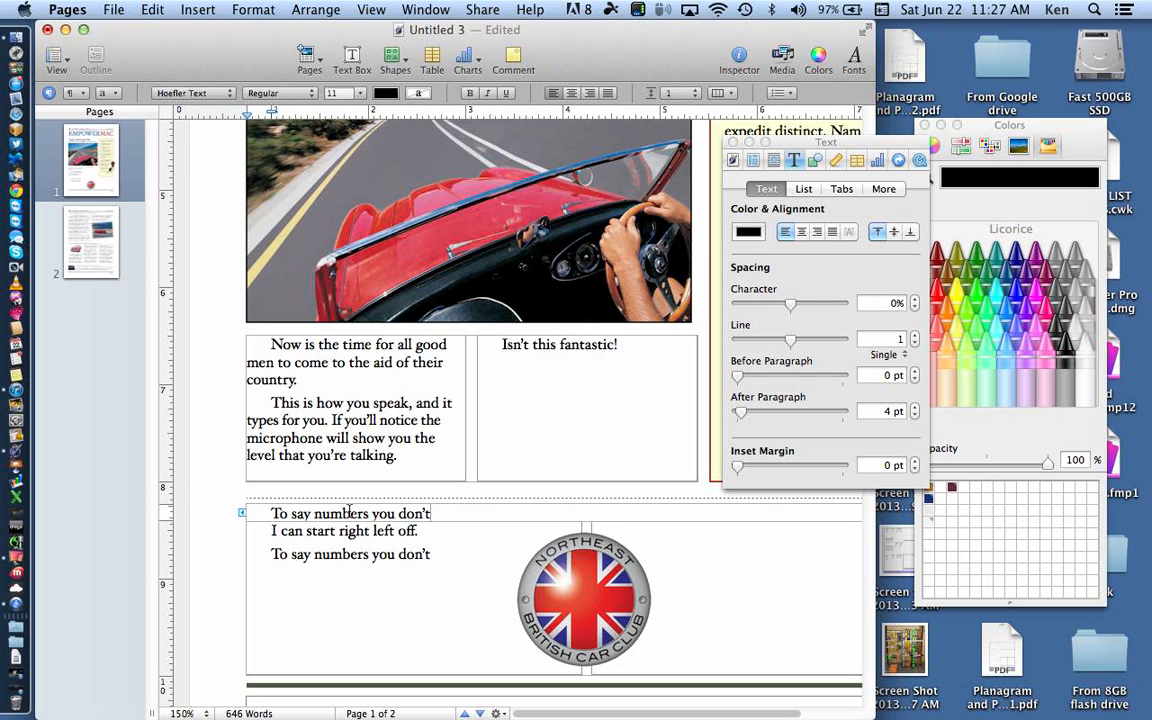
key("super+z")
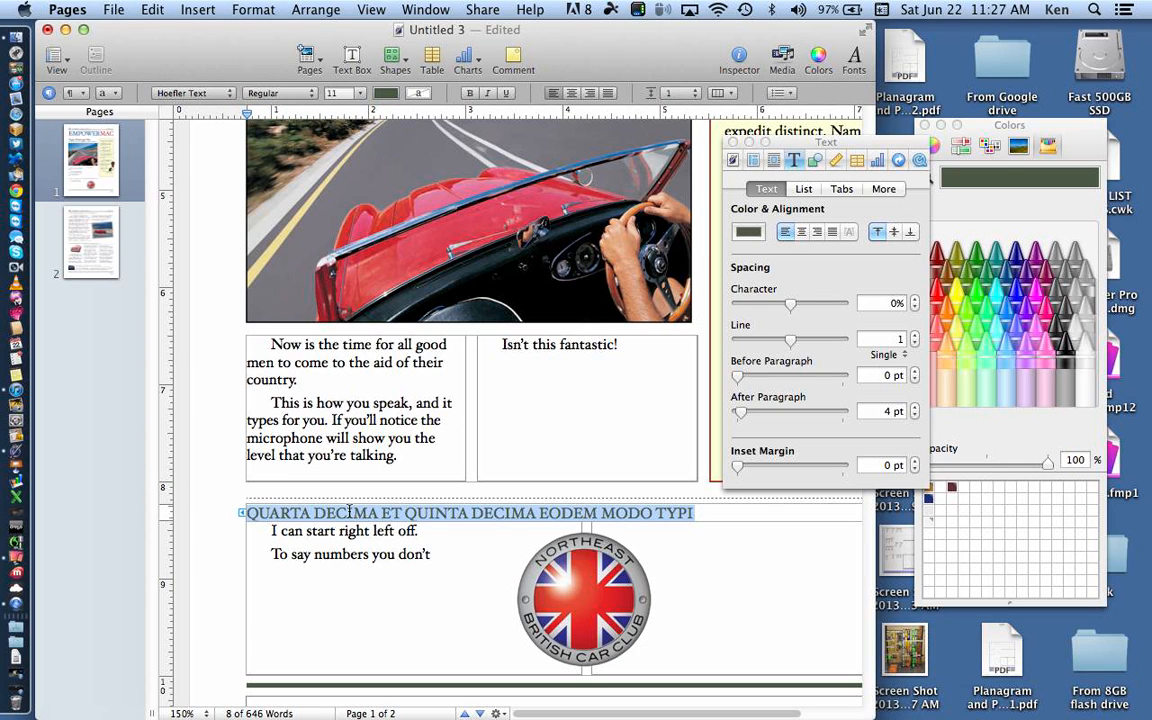
left_click(151, 10)
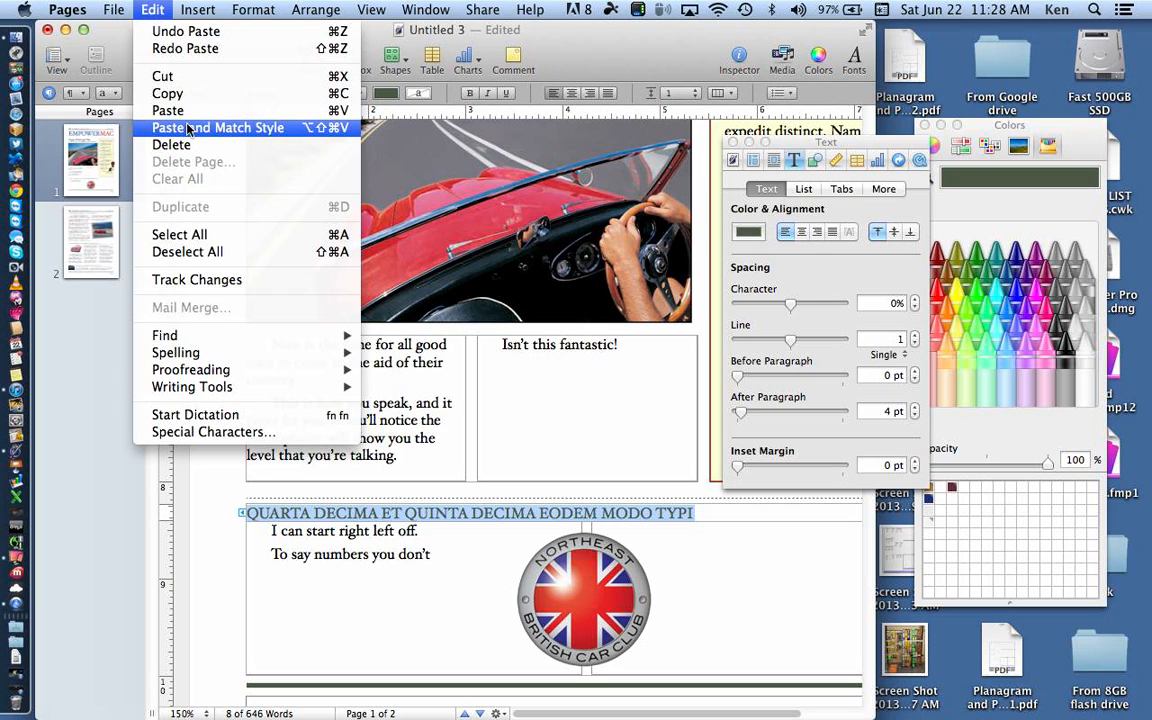
left_click(187, 128)
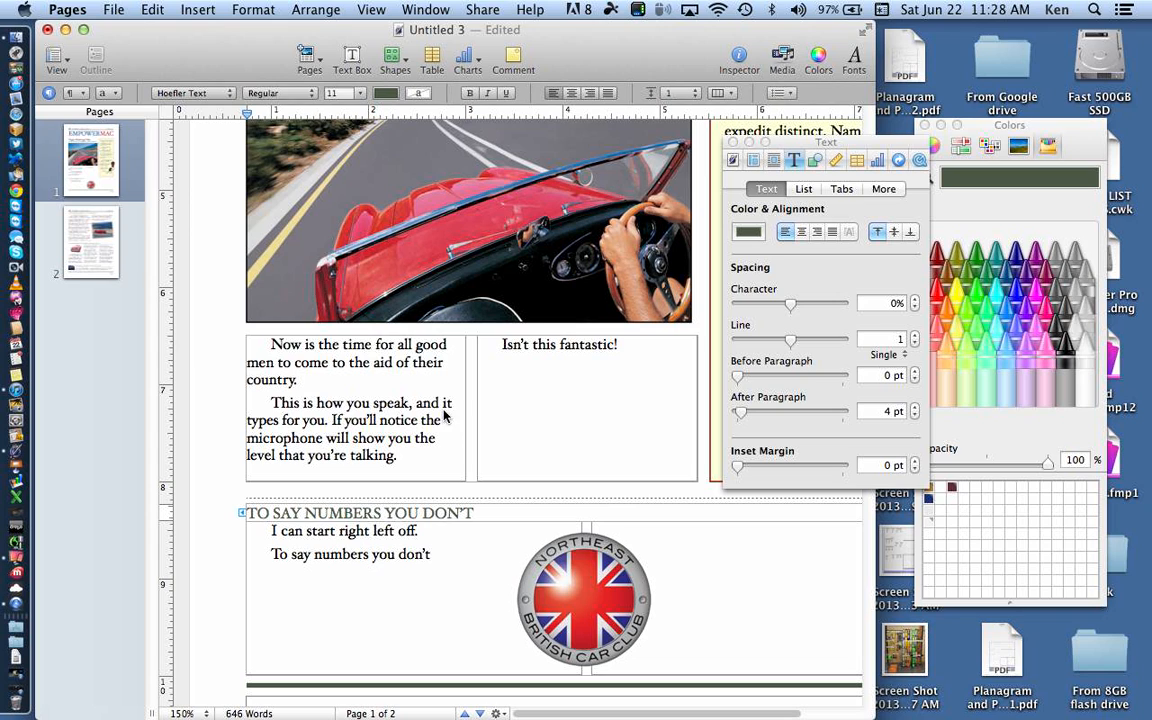
Step: Undo an accidental move of the two-column article, select the word "speak" in its second paragraph, and look through the word's contextual commands
left_click_drag(448, 407, 408, 405)
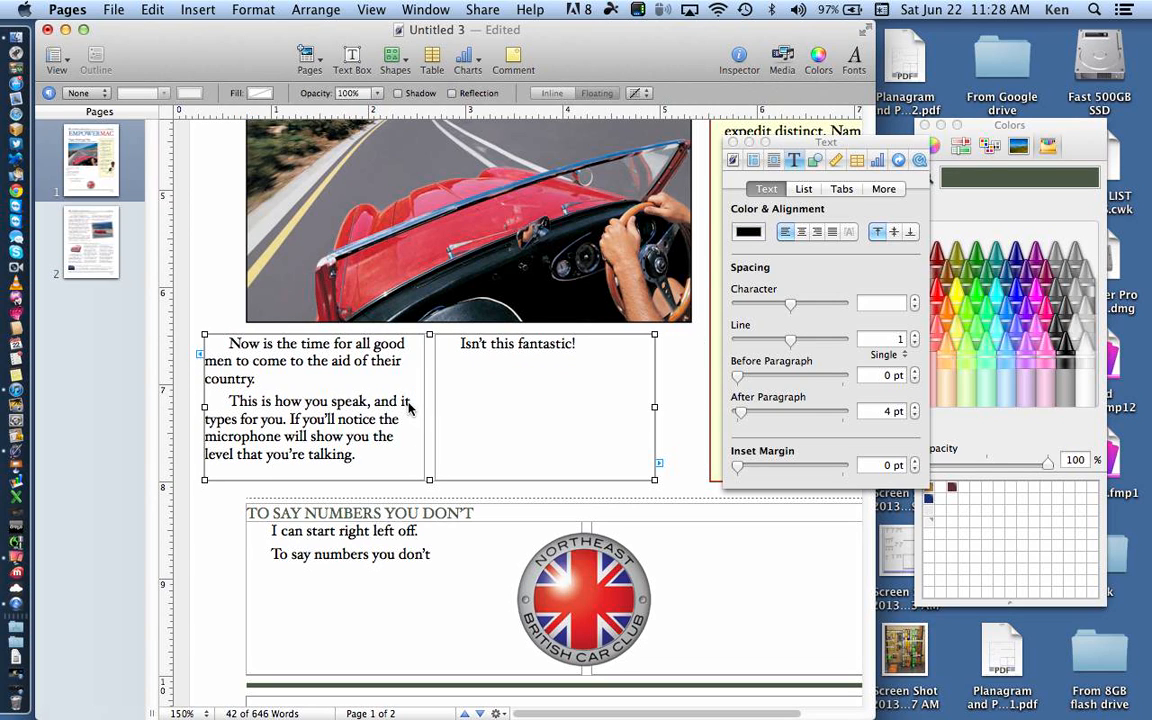
key("super+z")
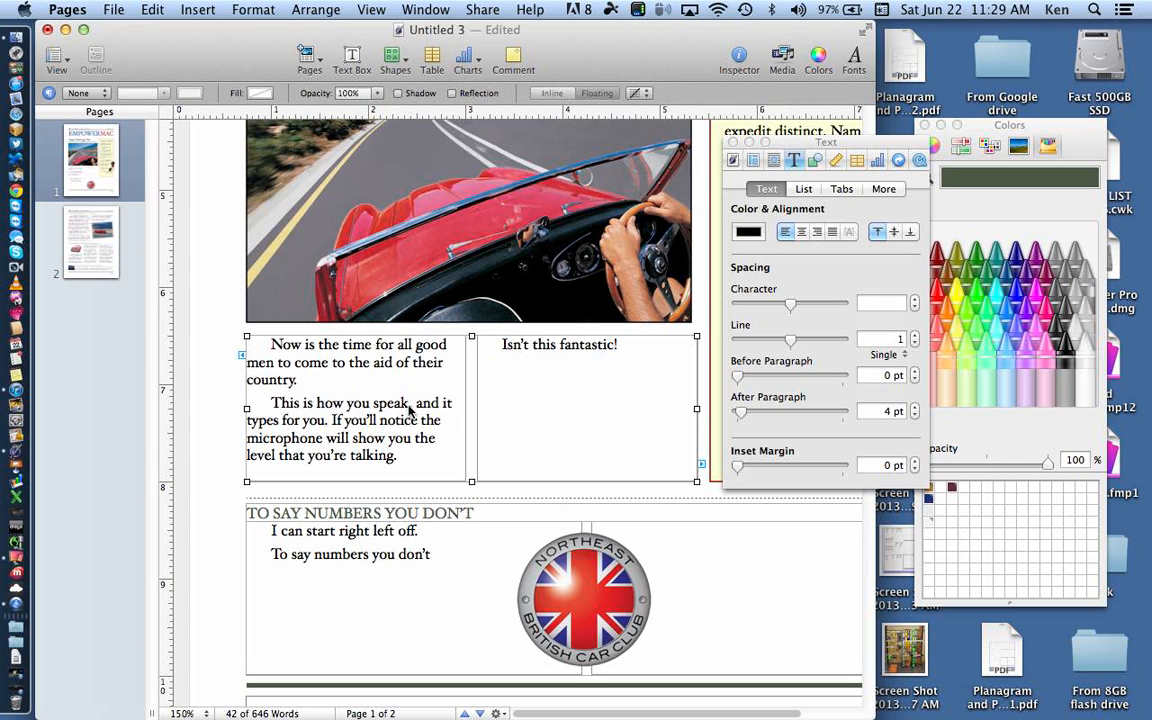
double_click(405, 408)
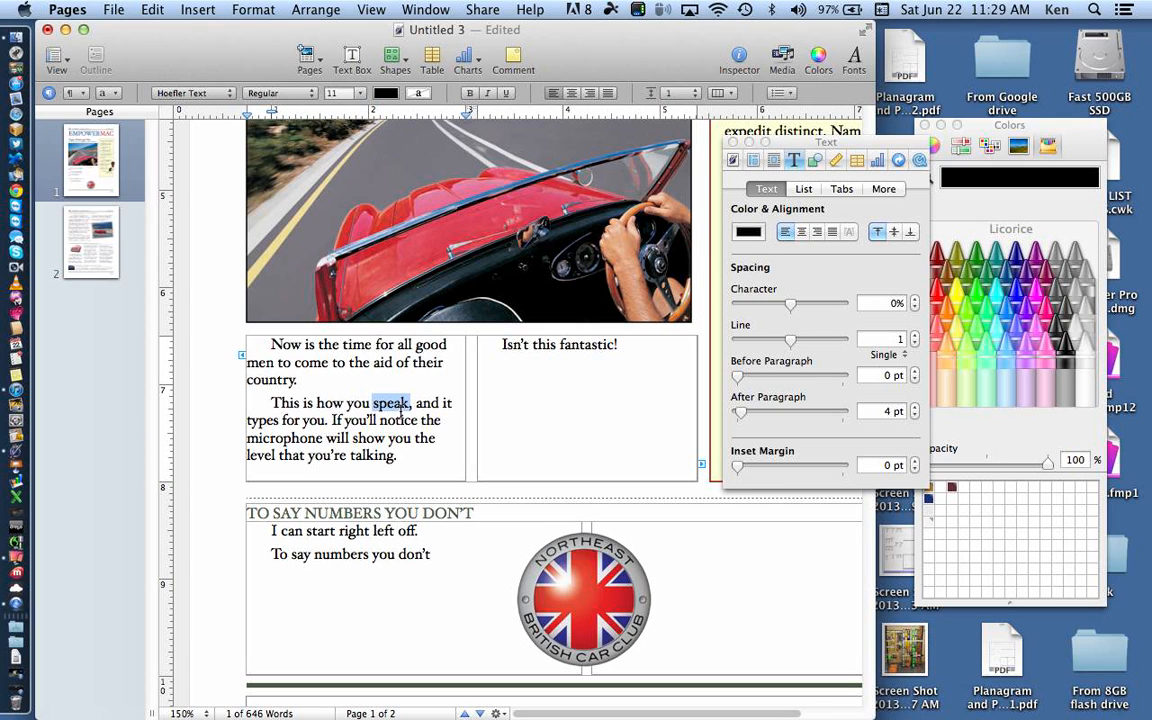
right_click(400, 412)
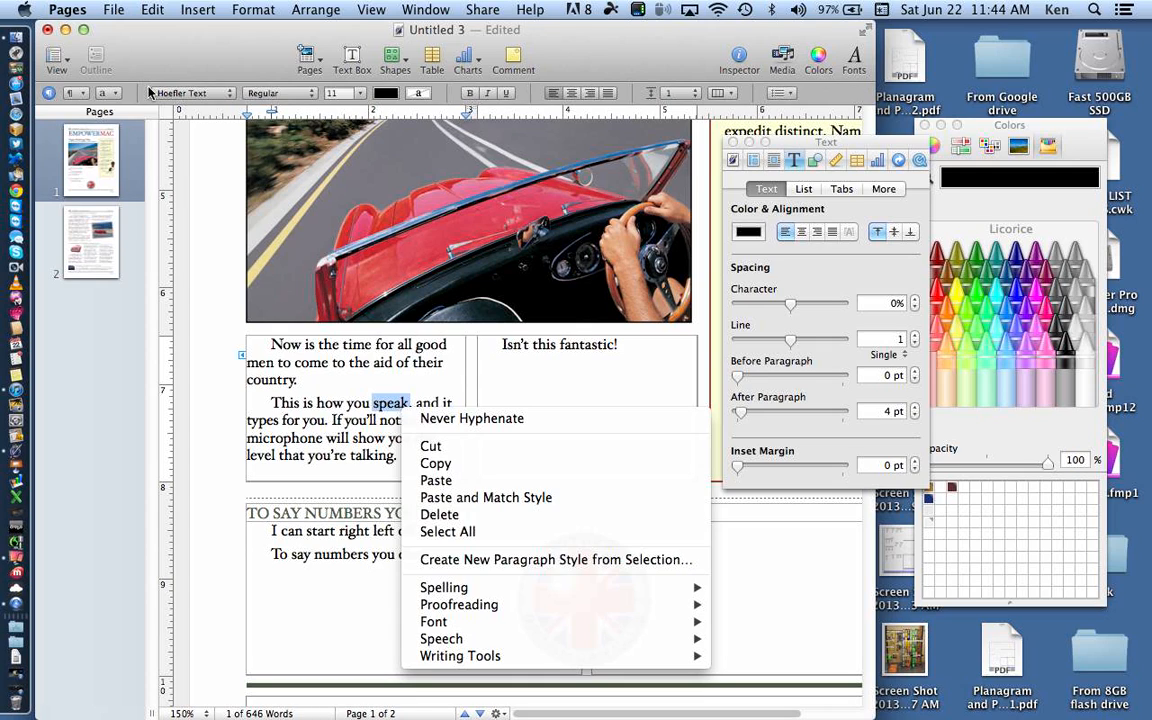
Step: Switch to Safari and open the instructor's personal website to view its Welcome page
left_click(16, 116)
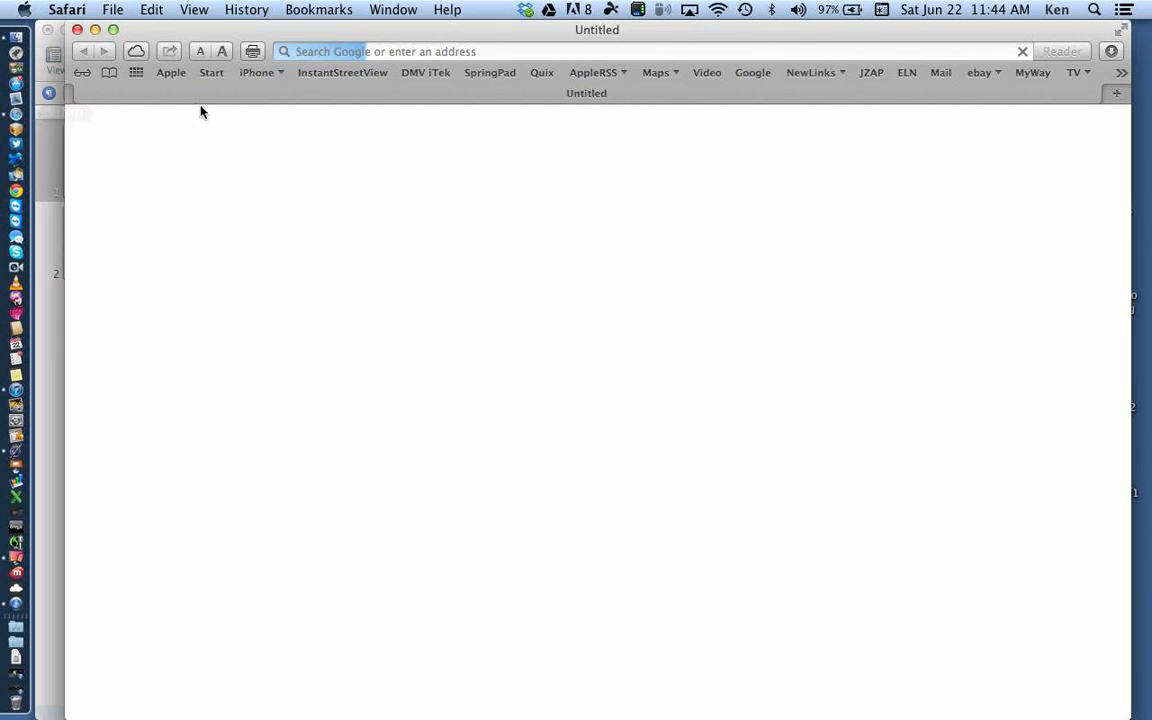
left_click(332, 72)
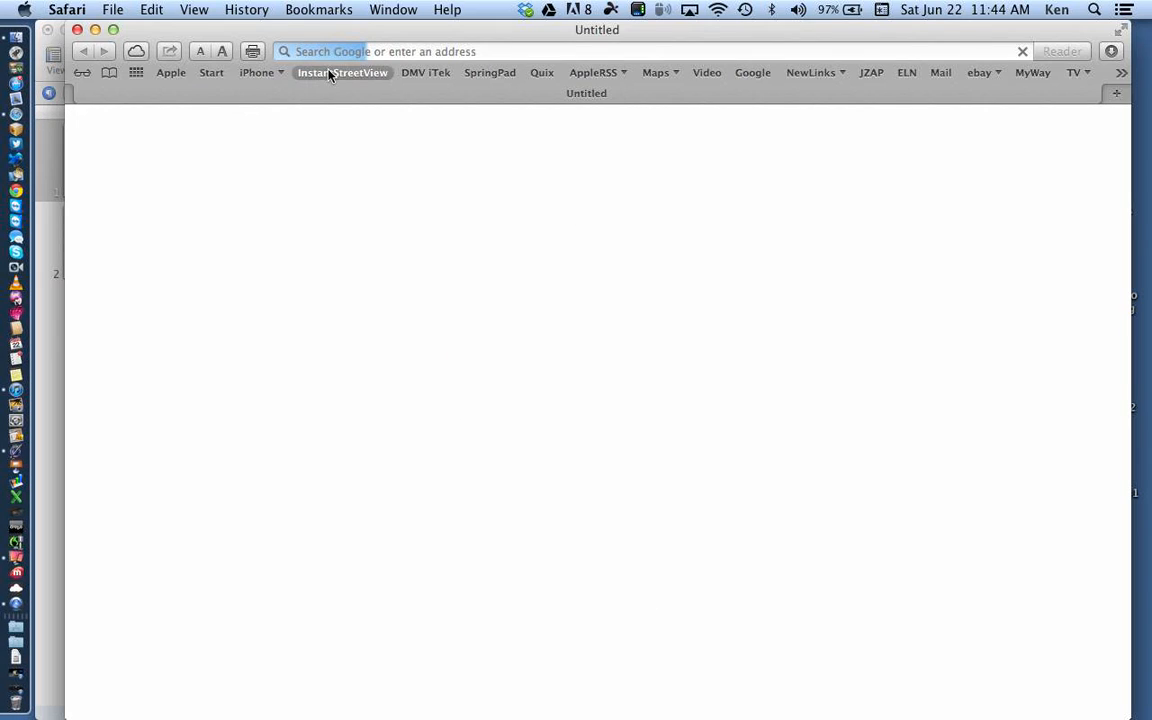
left_click(355, 51)
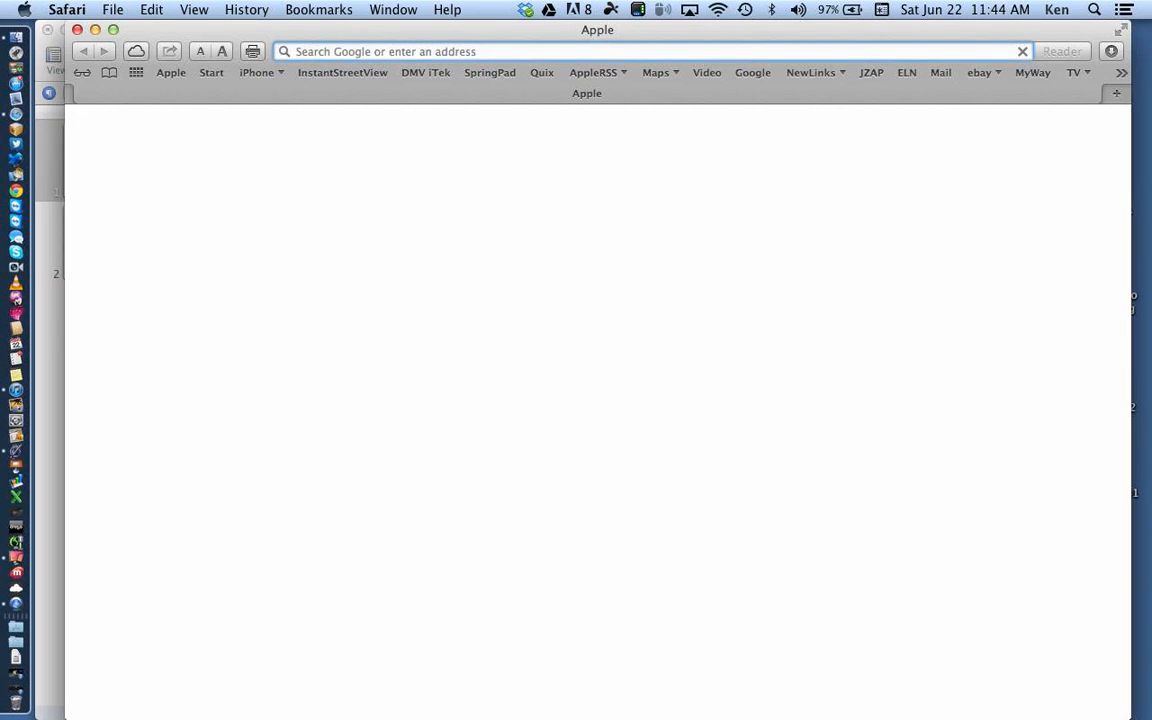
type("kenspencer.com")
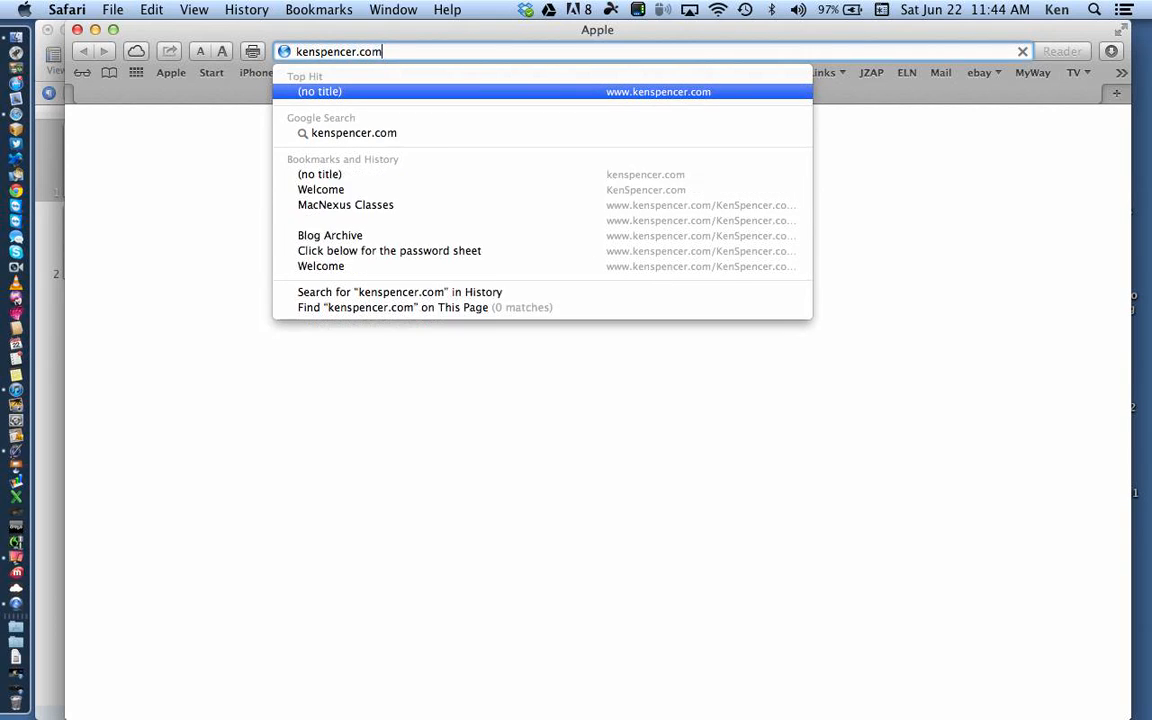
key("Return")
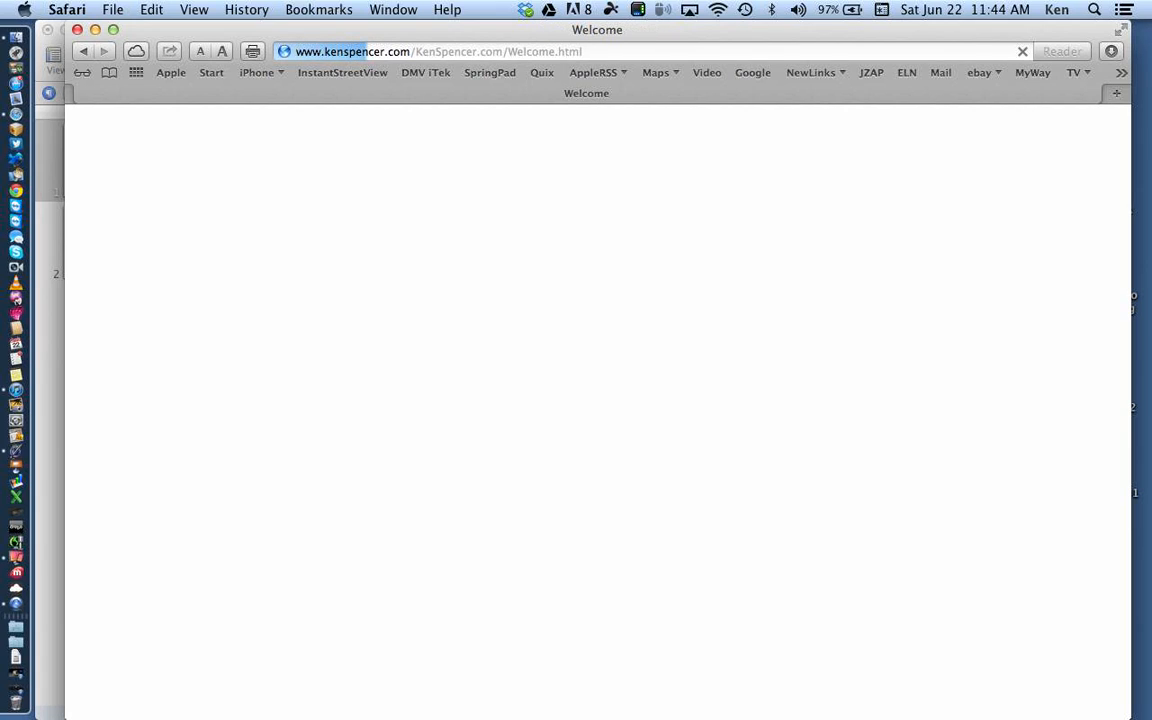
left_click_drag(368, 51, 383, 51)
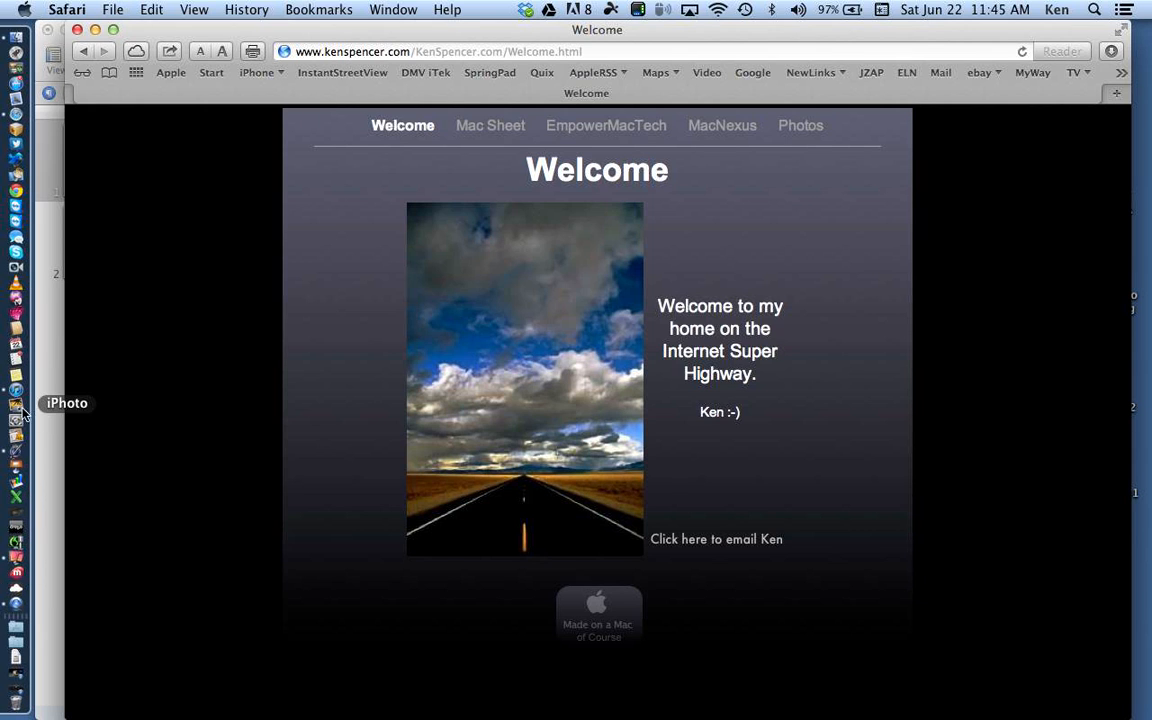
Step: Switch back to Pages, view the newsletter in full-screen mode twice, and return to the normal window each time
left_click(15, 457)
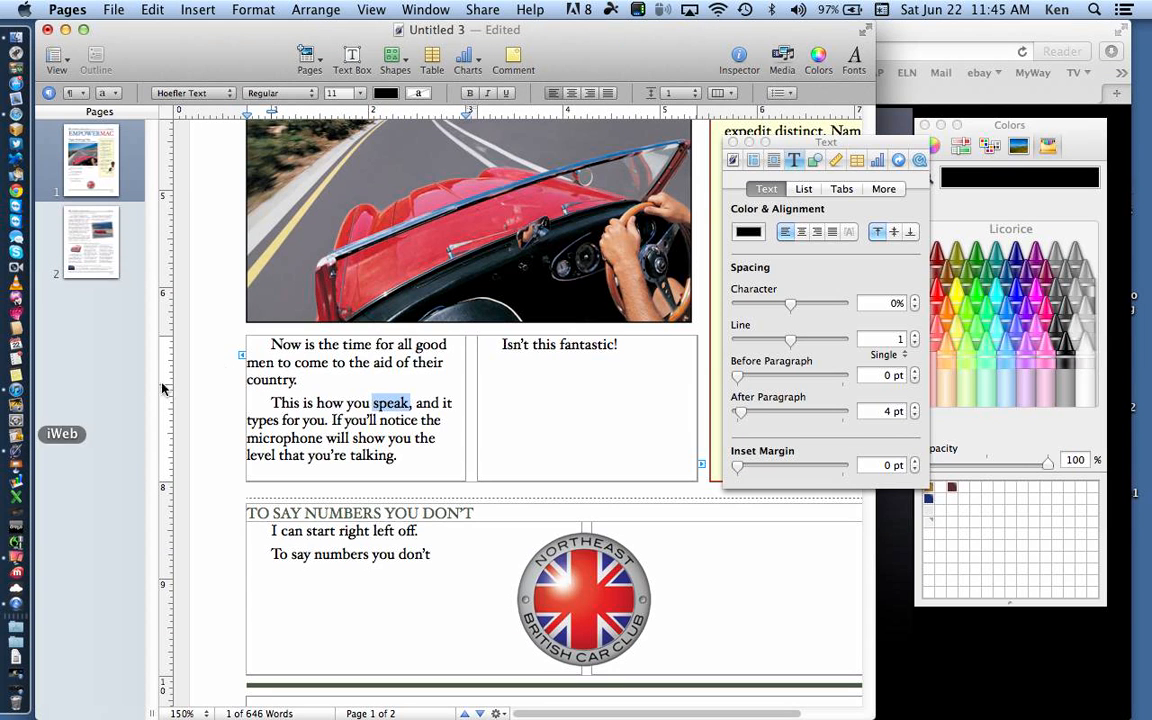
left_click(866, 31)
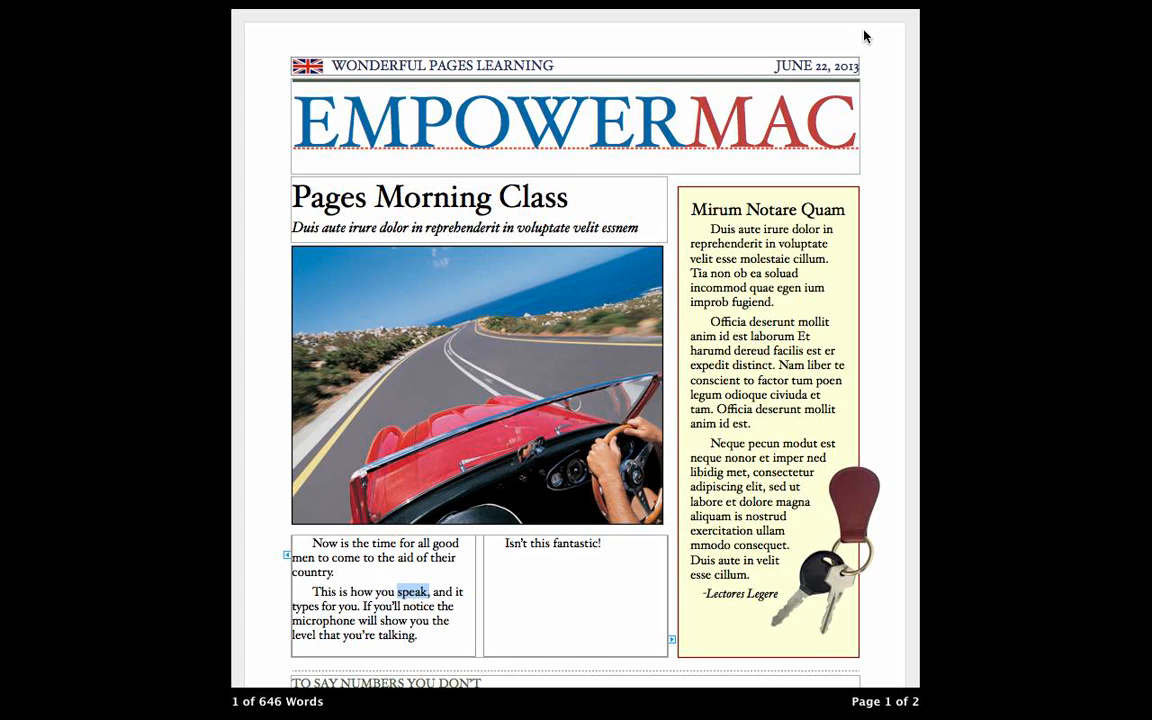
mouse_move(865, 3)
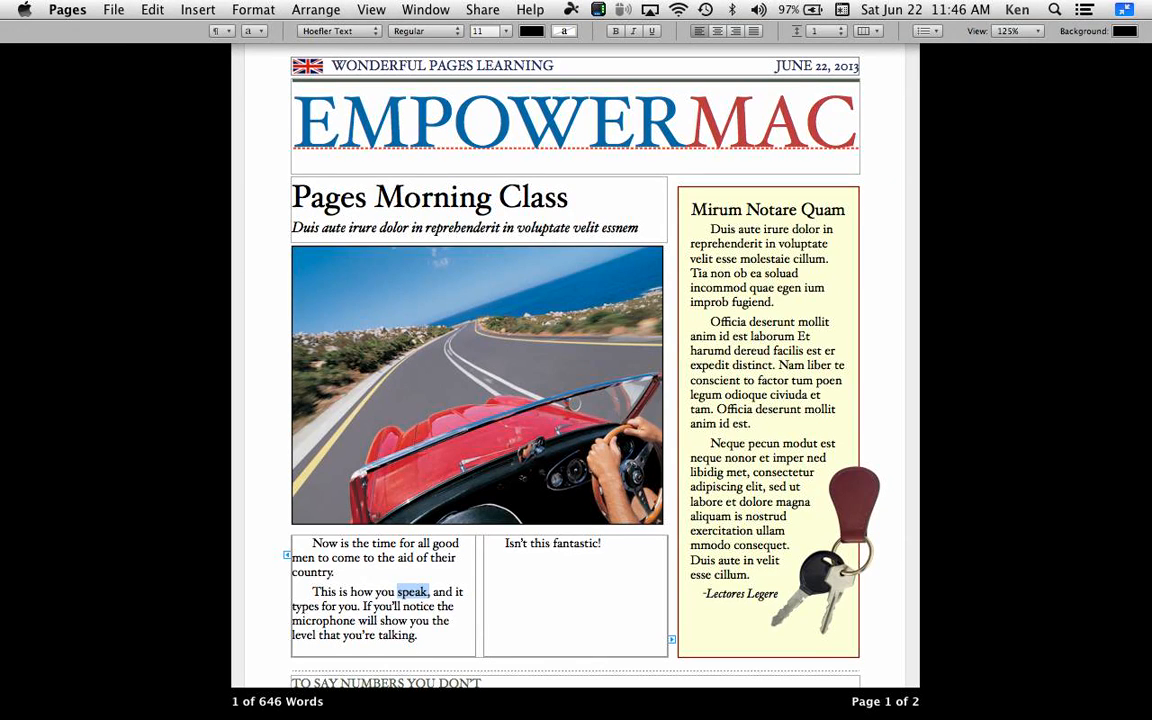
mouse_move(5, 510)
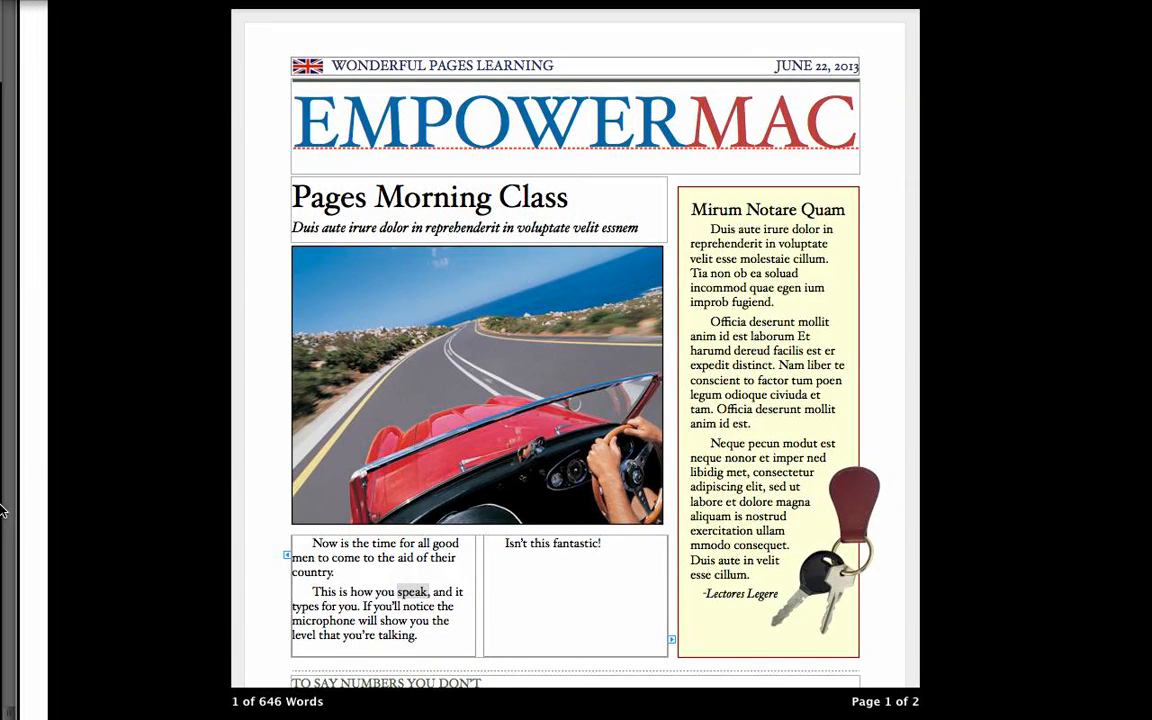
mouse_move(2, 587)
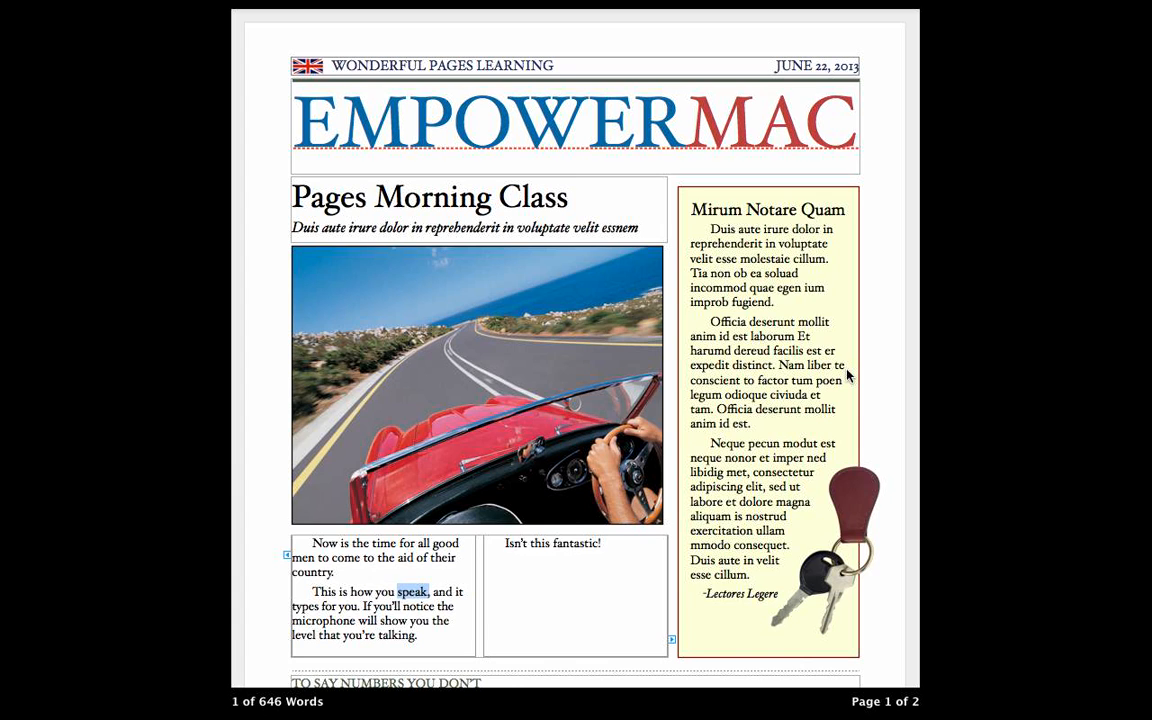
mouse_move(1150, 1)
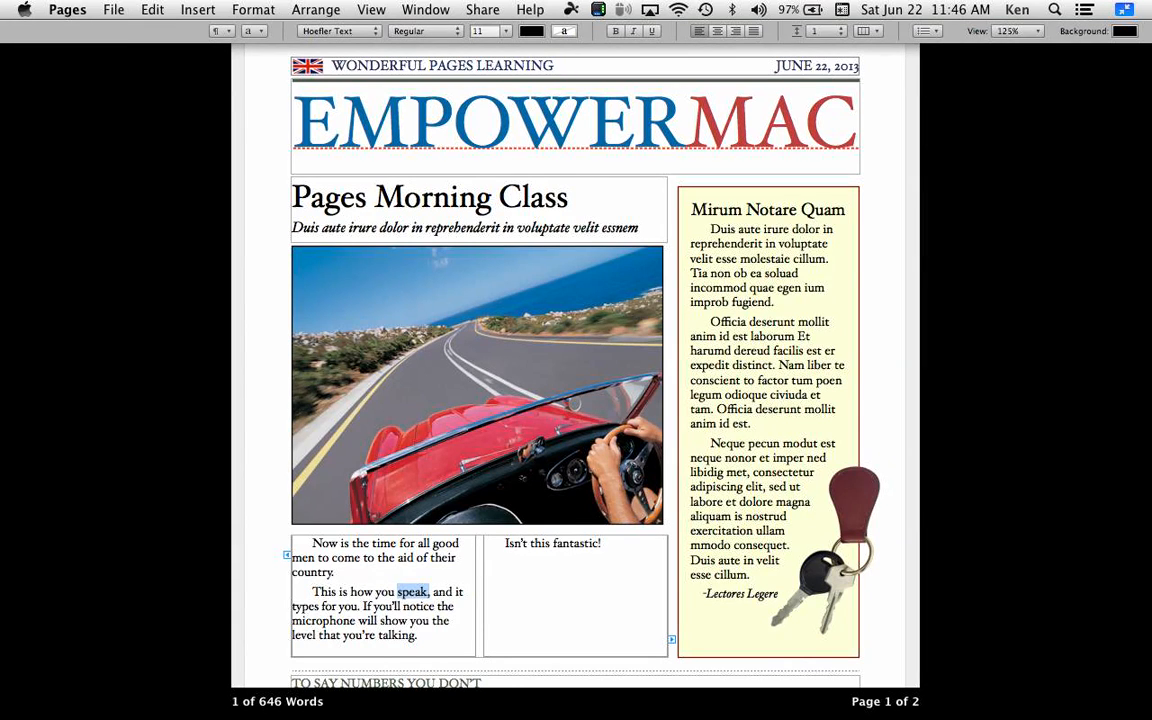
left_click(1126, 11)
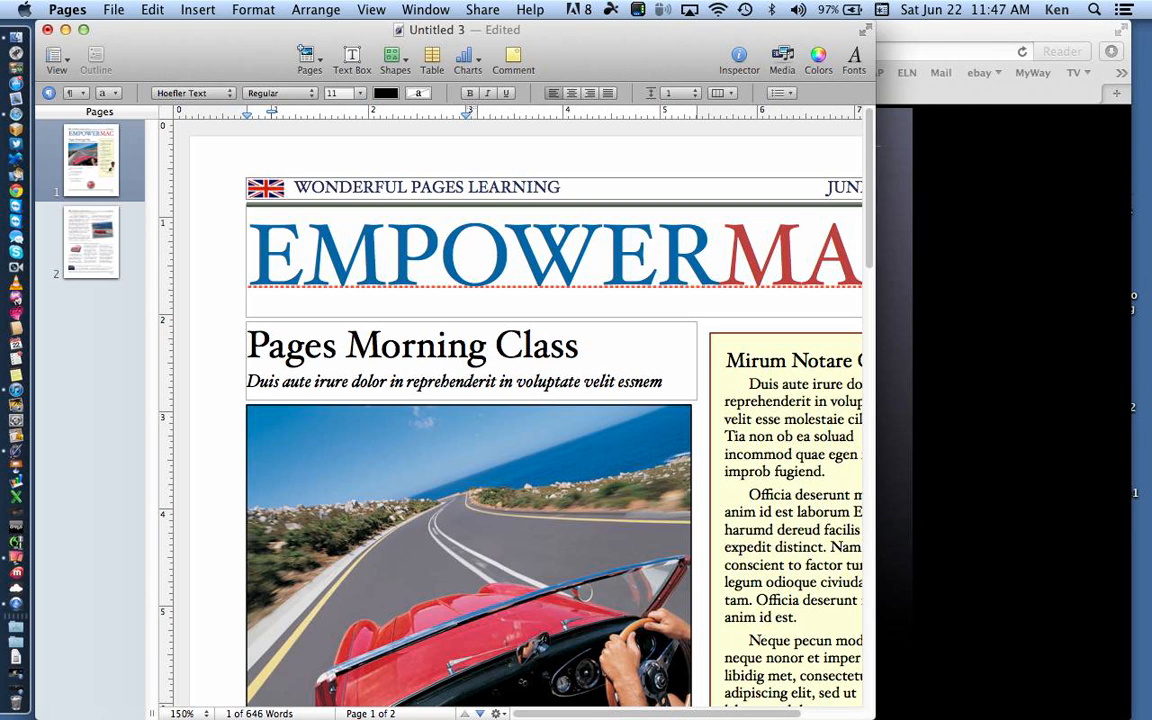
left_click(864, 35)
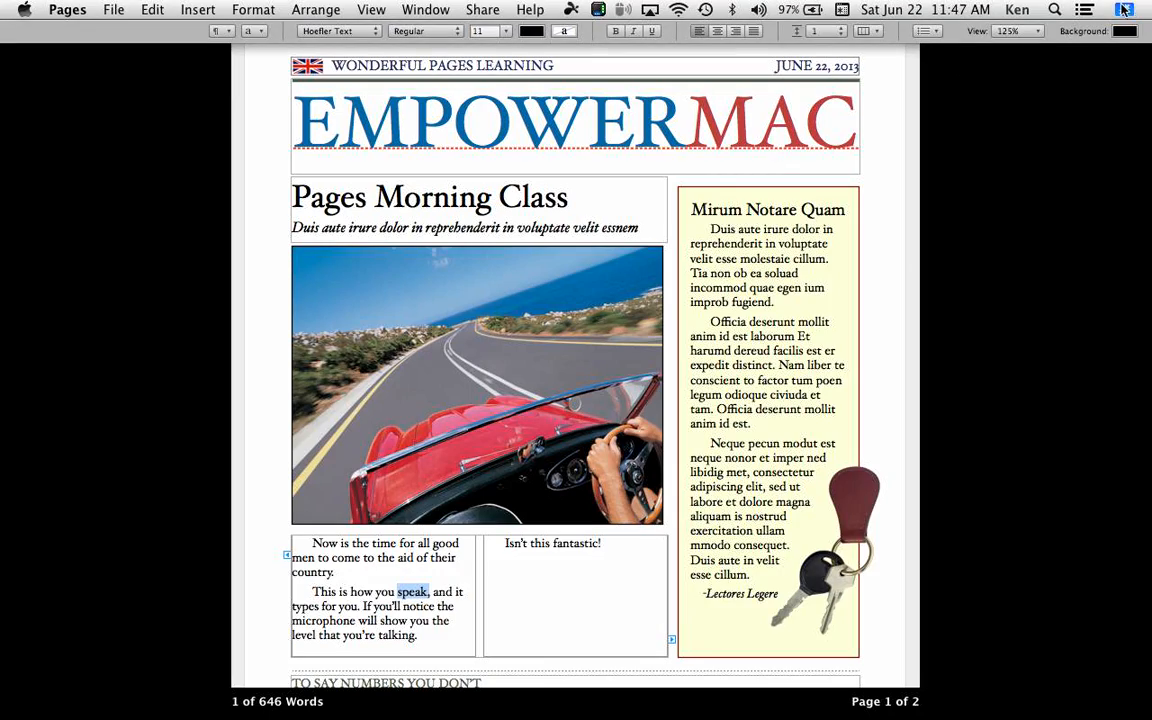
left_click(1124, 9)
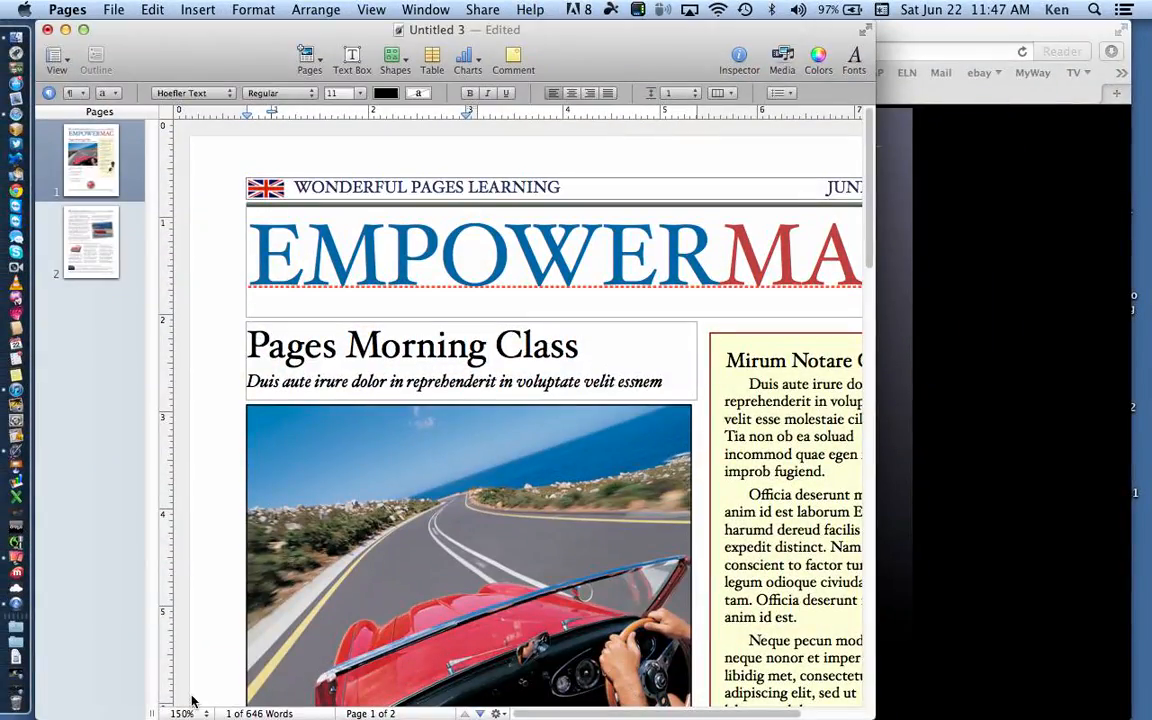
Step: Set the page zoom to Fit Page, and view the newsletter in full-screen mode before returning to the normal window
left_click(182, 713)
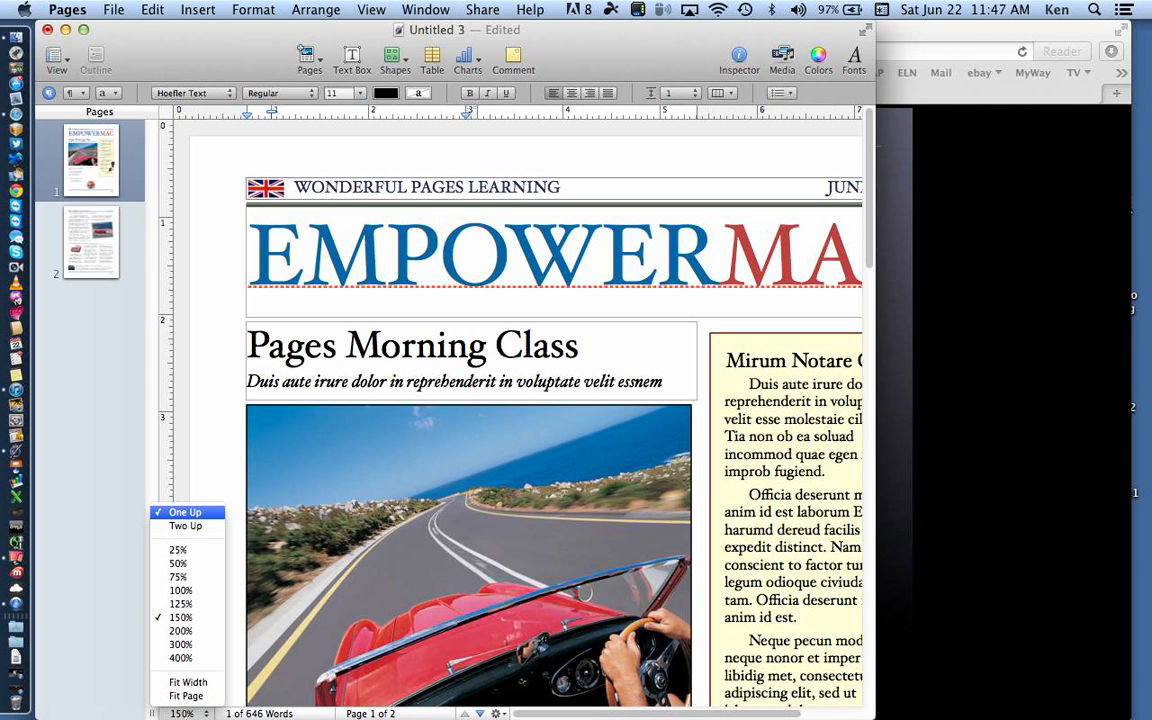
left_click(185, 699)
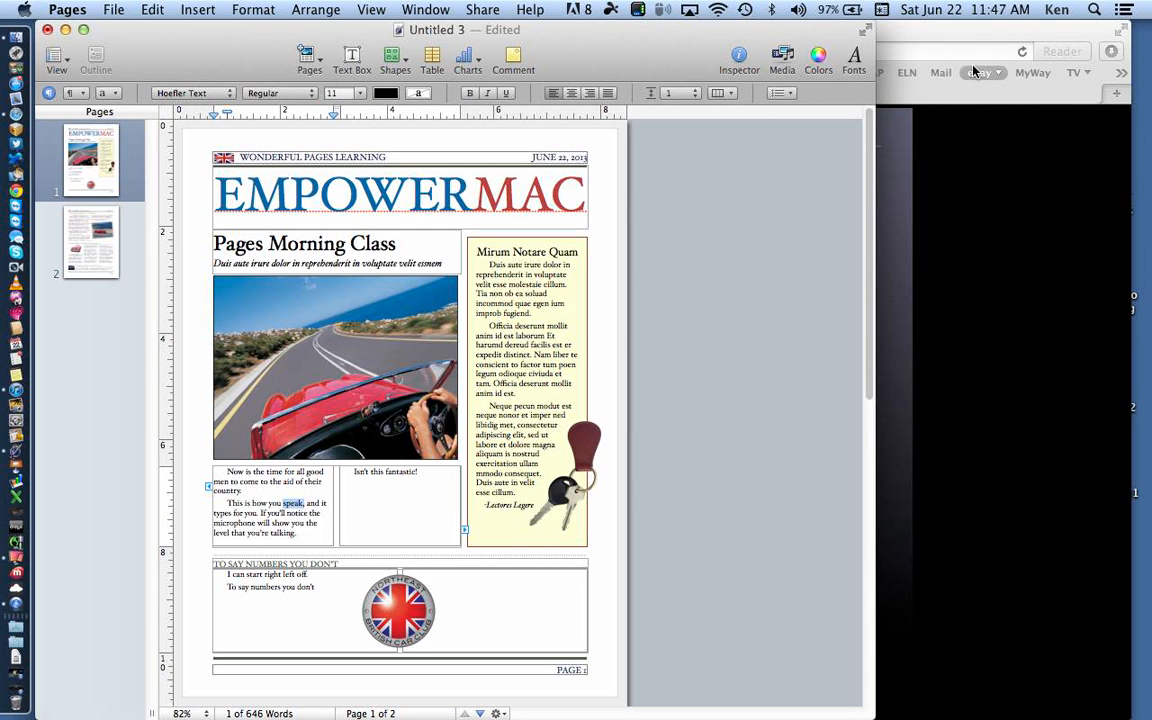
left_click(864, 33)
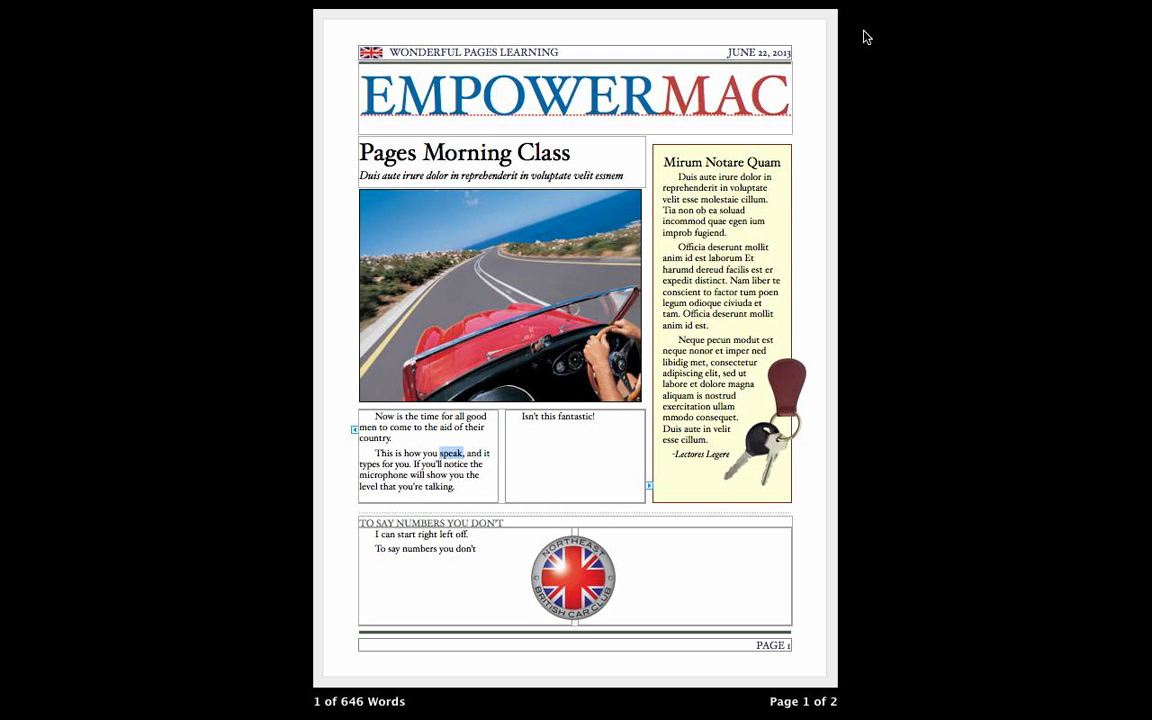
mouse_move(1035, 8)
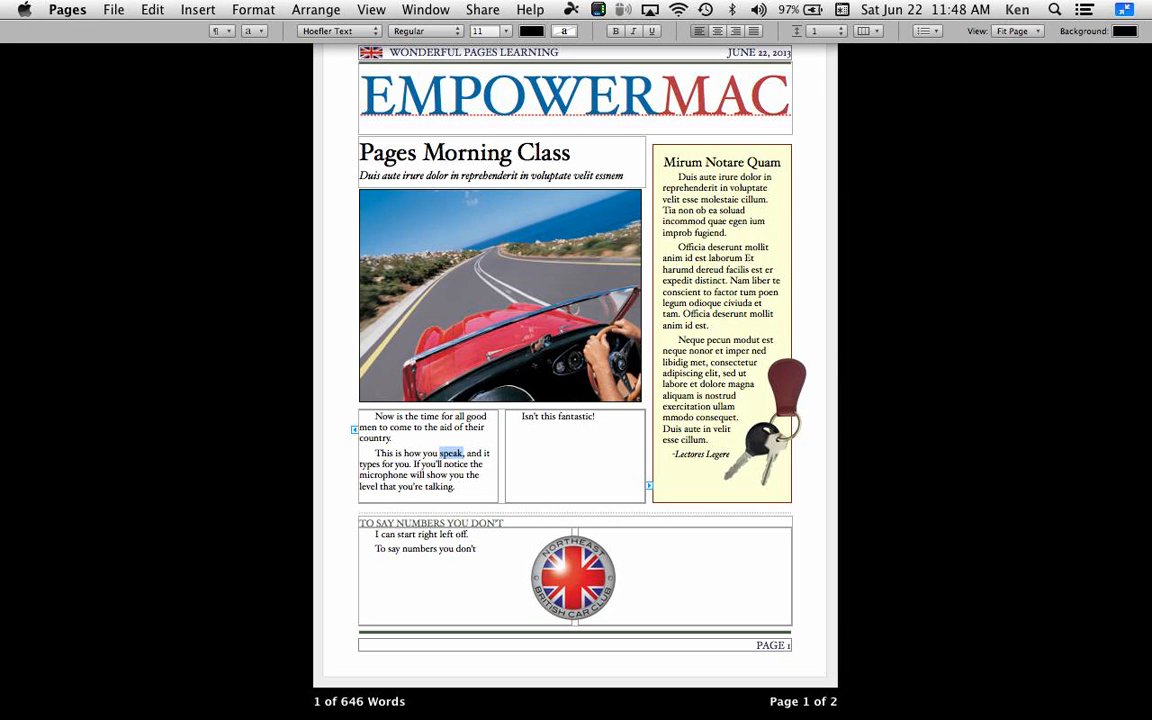
left_click(1125, 11)
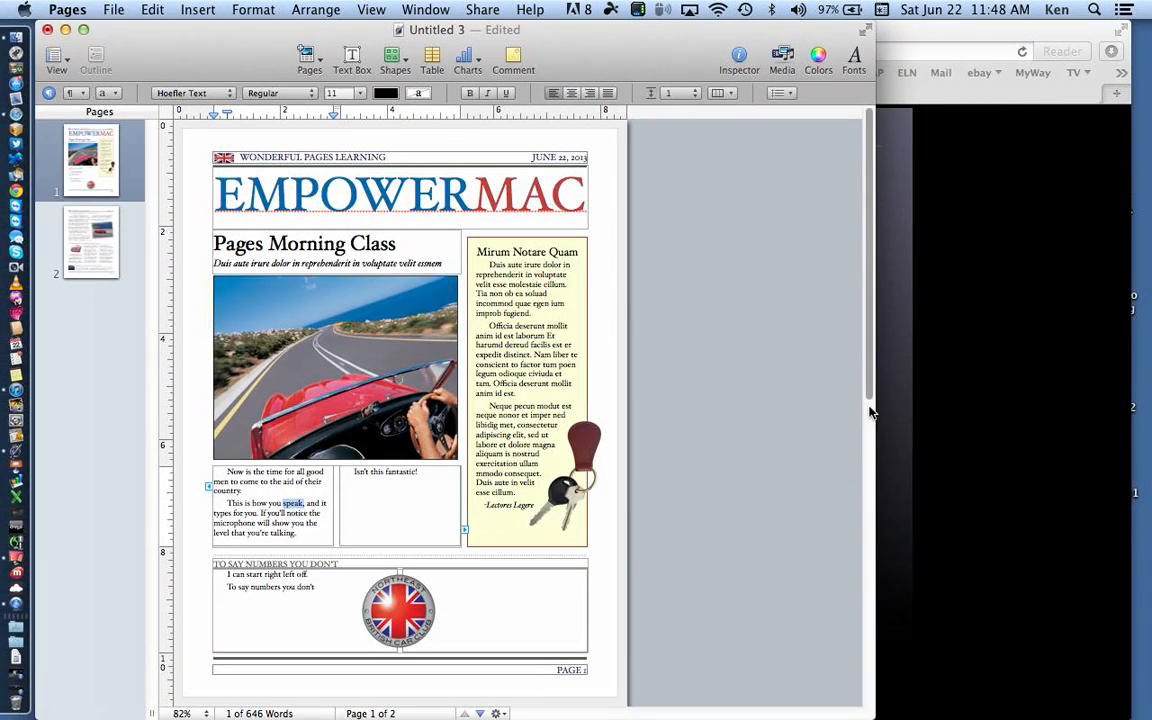
Step: Shorten the document window to try out the Fit Page zoom, and stretch the window back to nearly full height
left_click(182, 713)
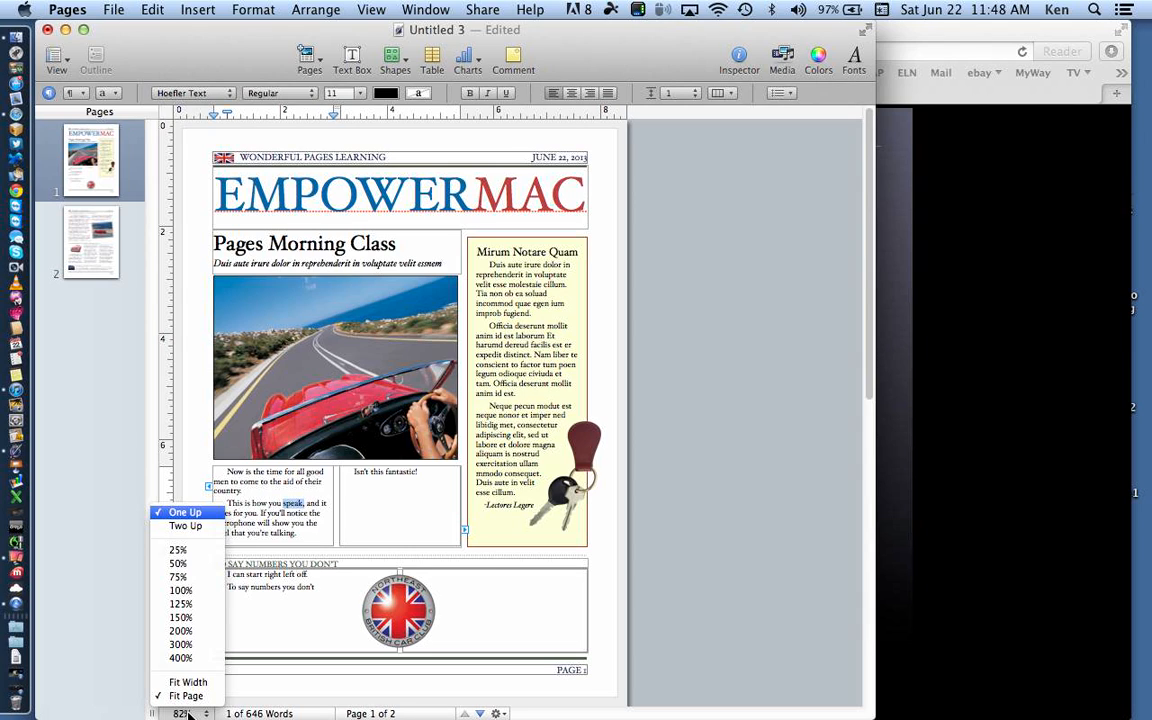
left_click(875, 716)
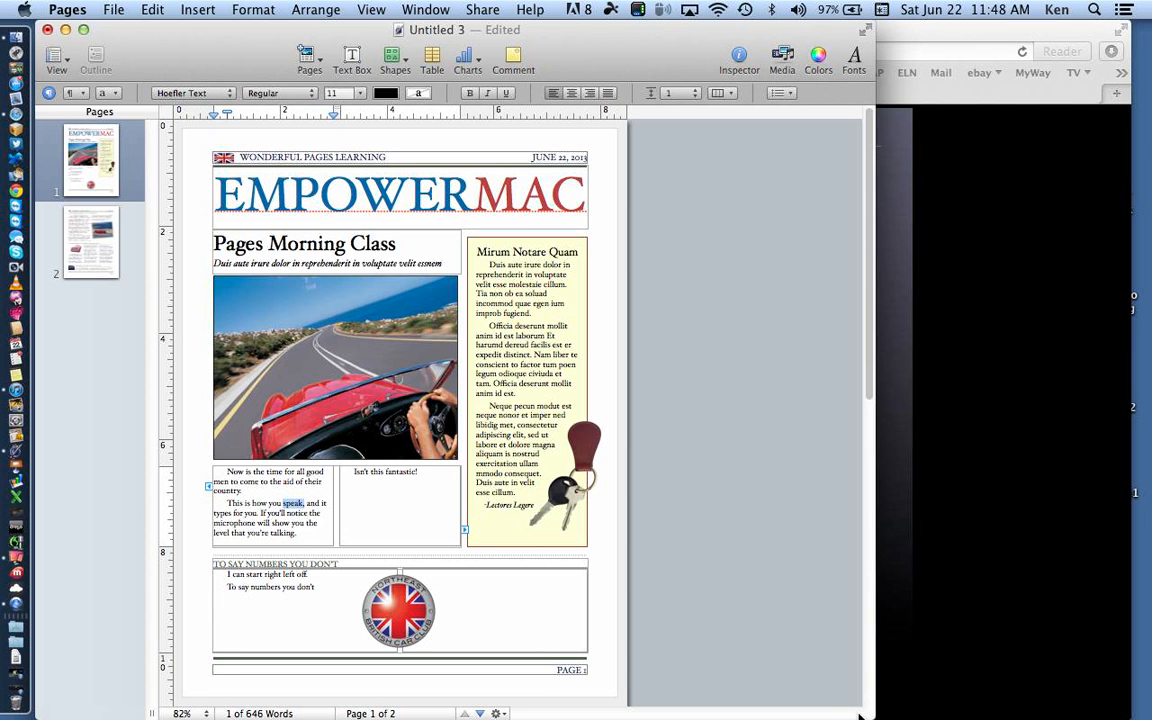
left_click_drag(860, 716, 858, 618)
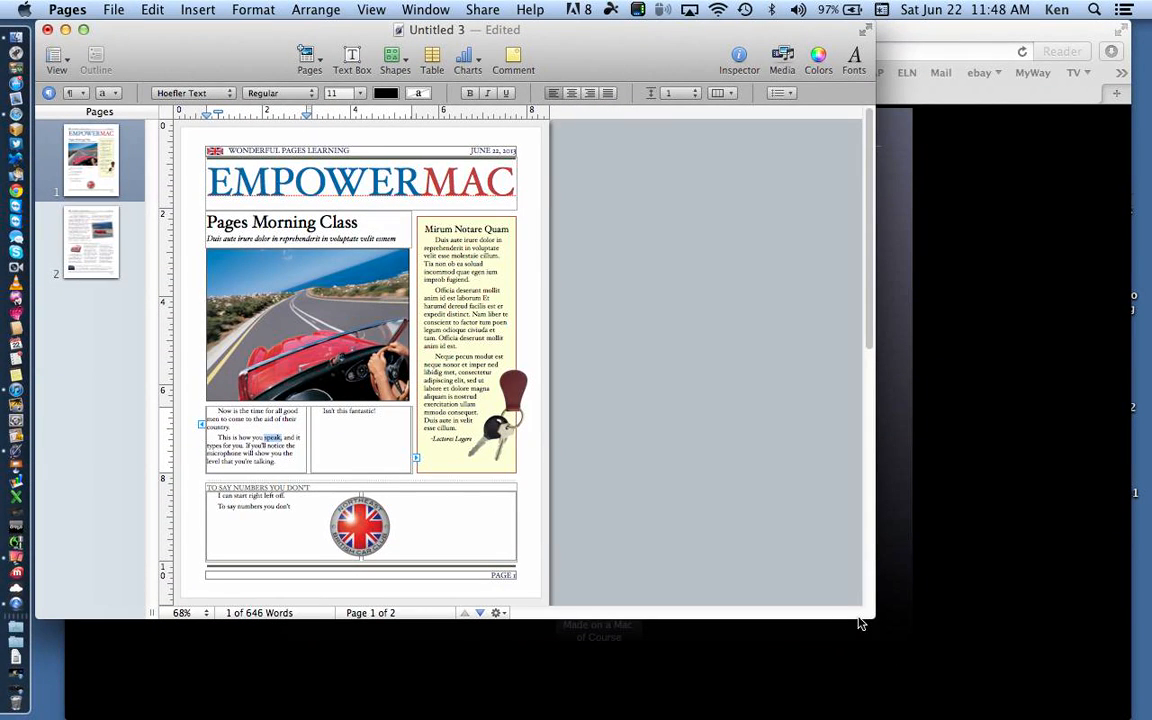
left_click(185, 612)
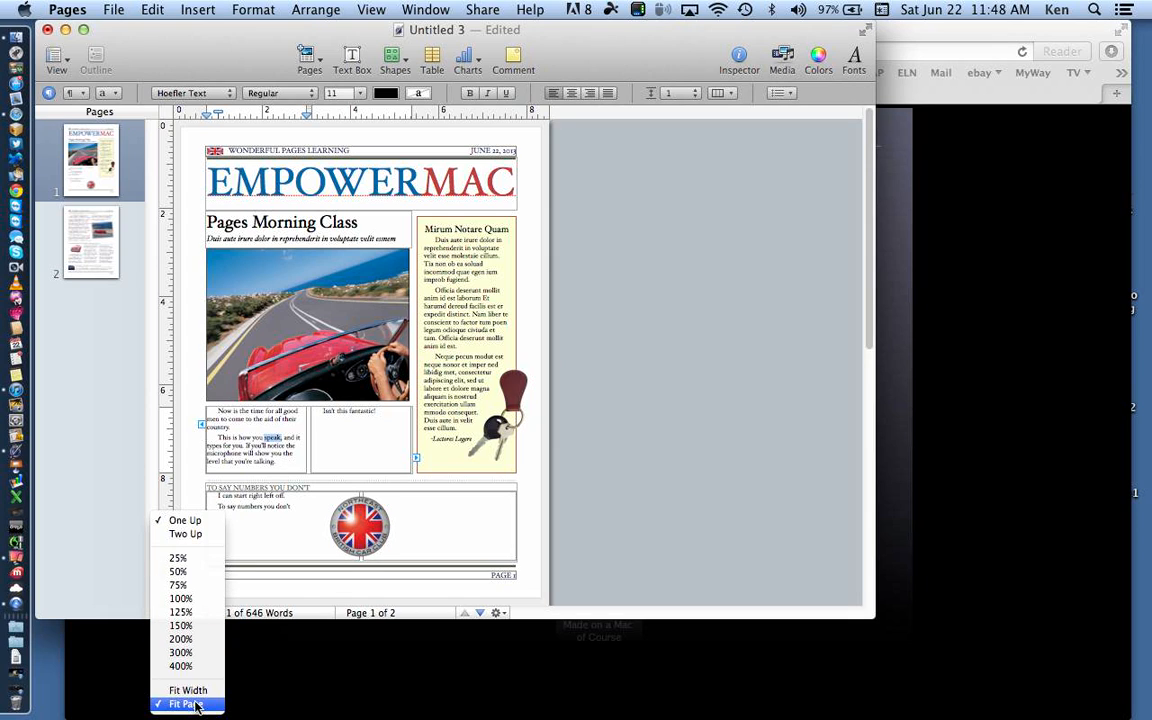
left_click(195, 705)
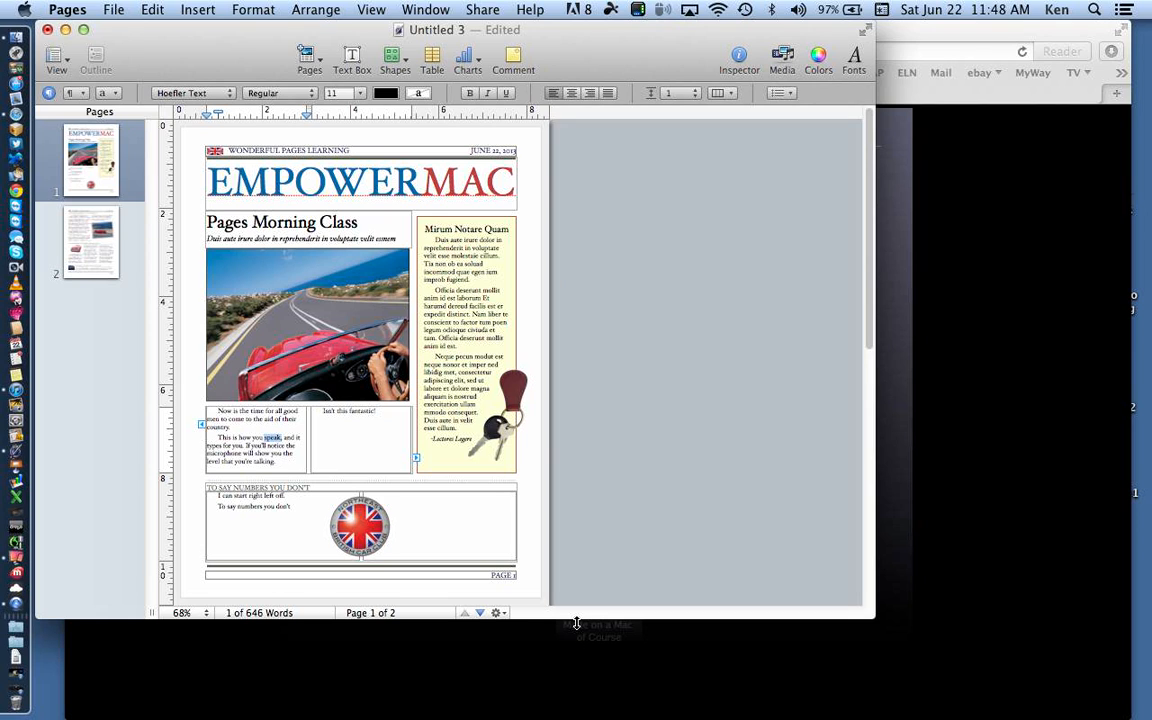
left_click_drag(577, 621, 589, 713)
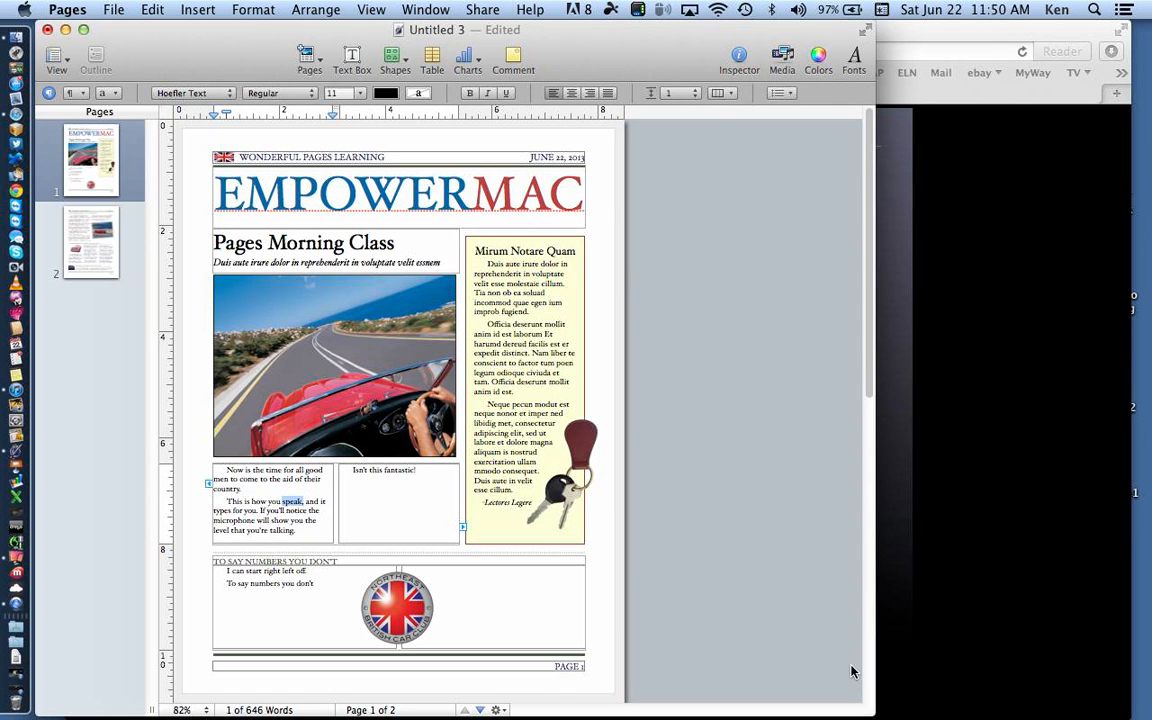
Step: Narrow the document window, set the zoom to 200%, and deselect the word "speak"
left_click_drag(868, 710, 772, 715)
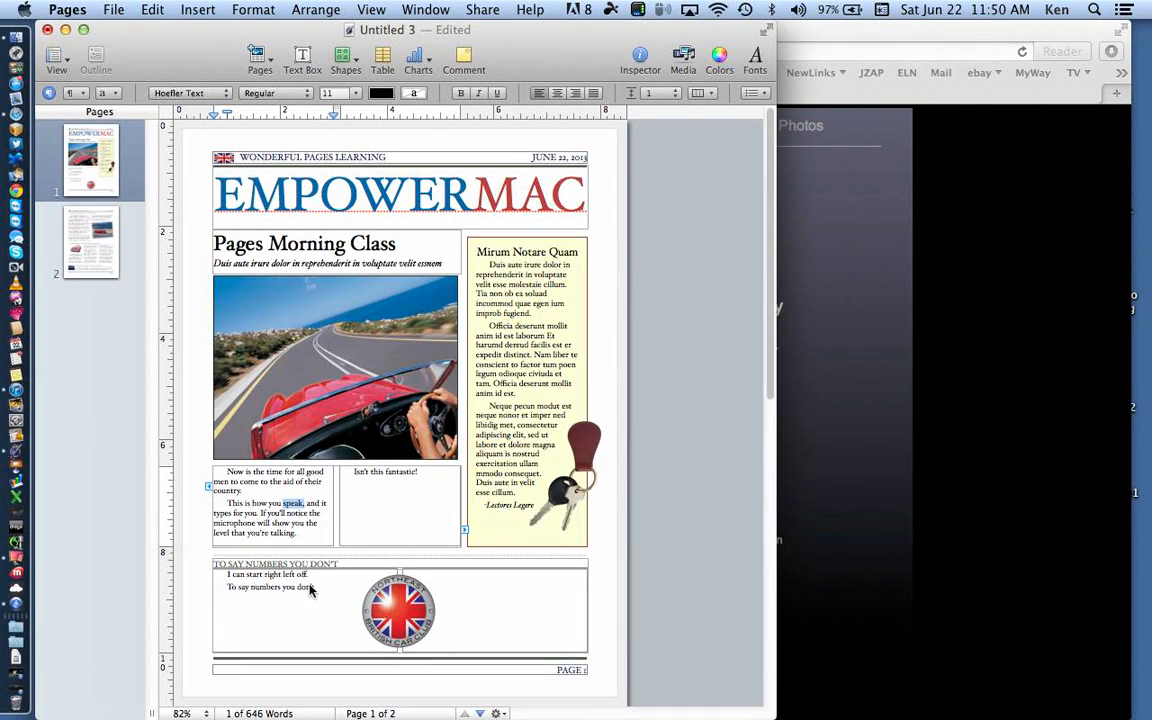
left_click(182, 713)
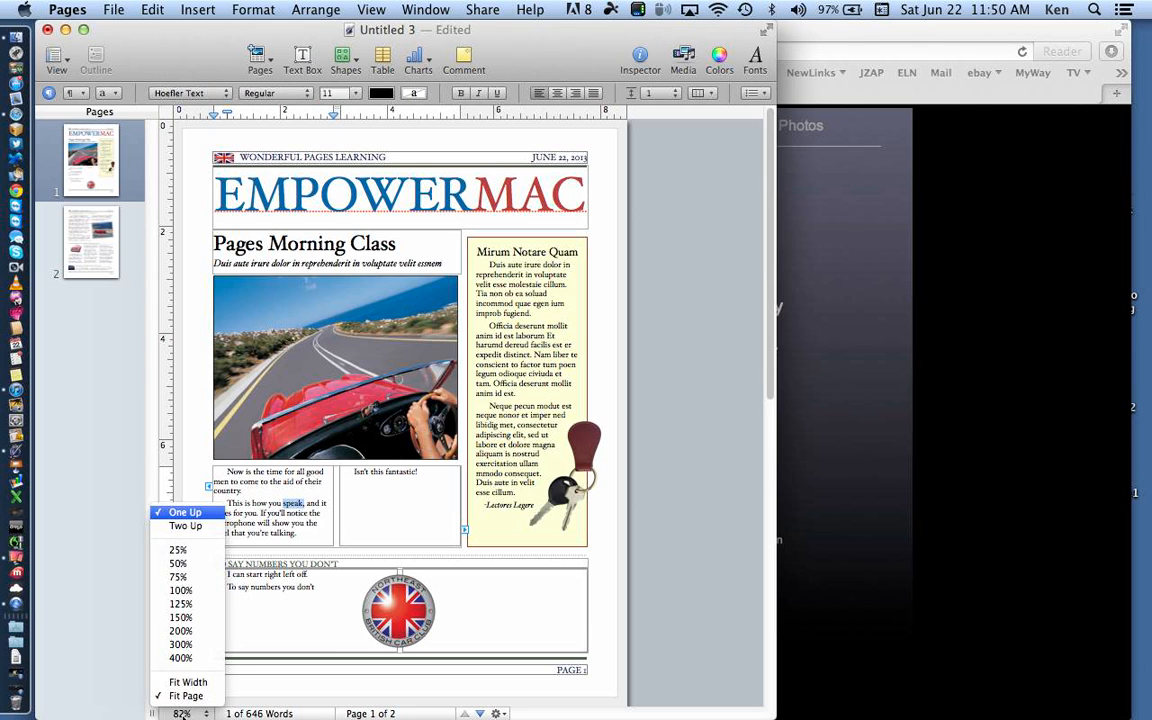
left_click(181, 630)
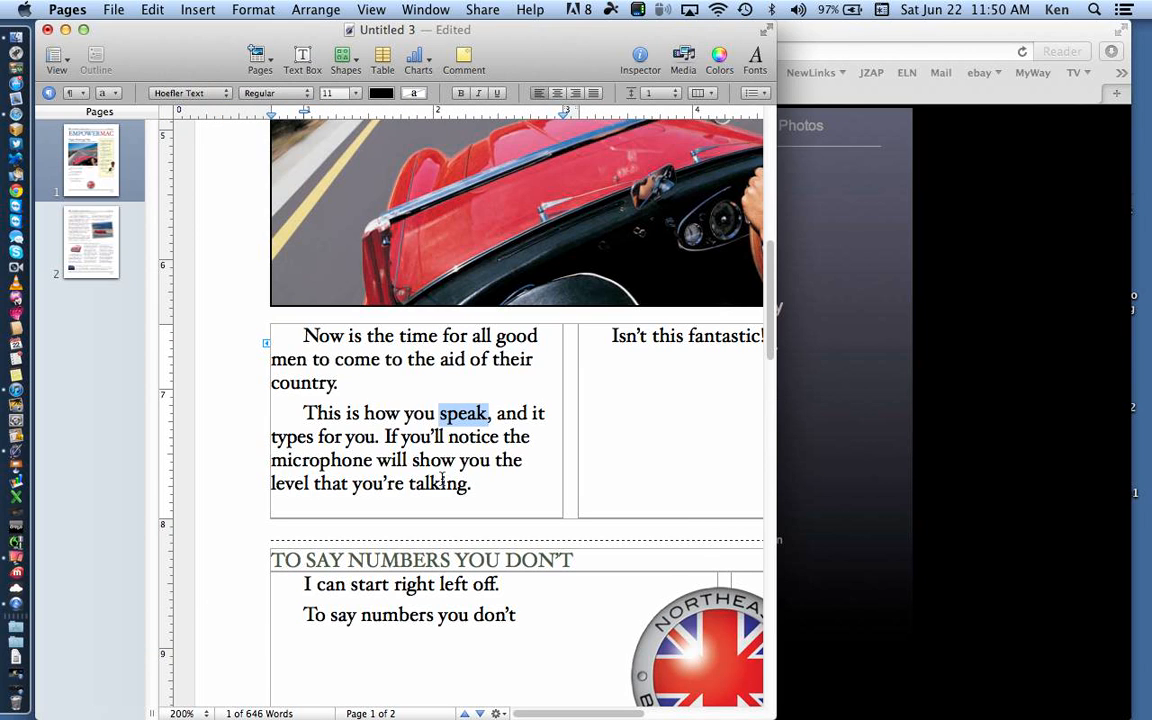
left_click(447, 400)
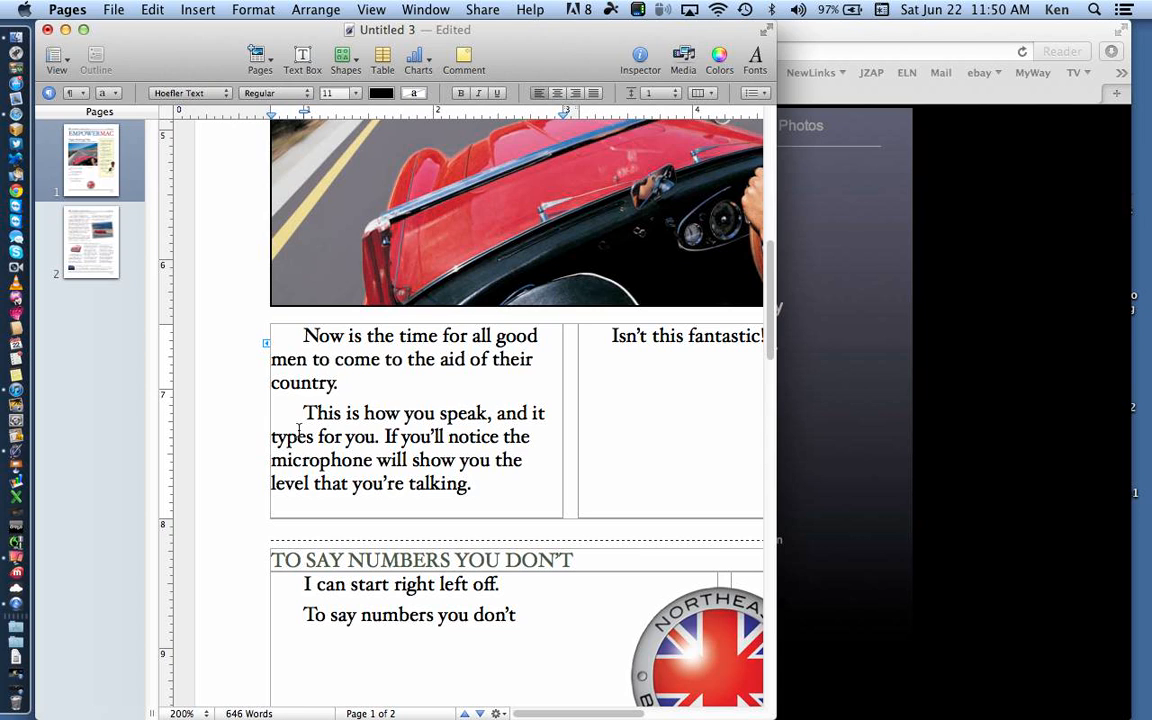
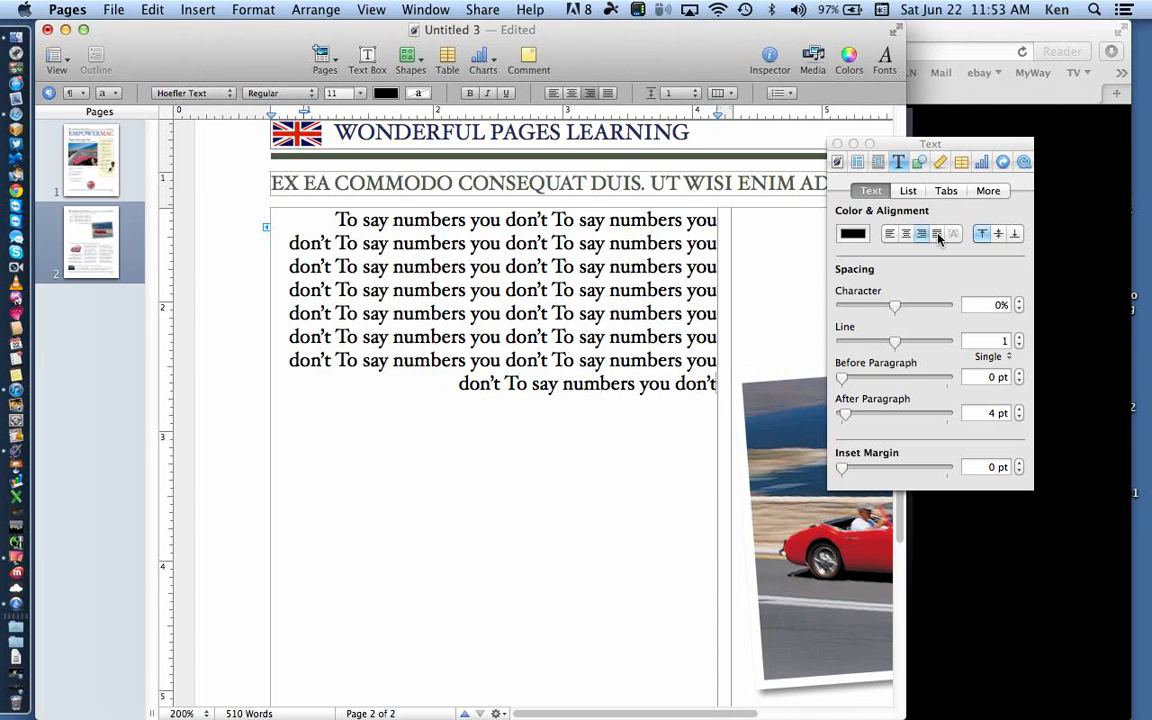
Step: Justify the repeated "To say numbers you don't" paragraph on page 2
left_click(937, 234)
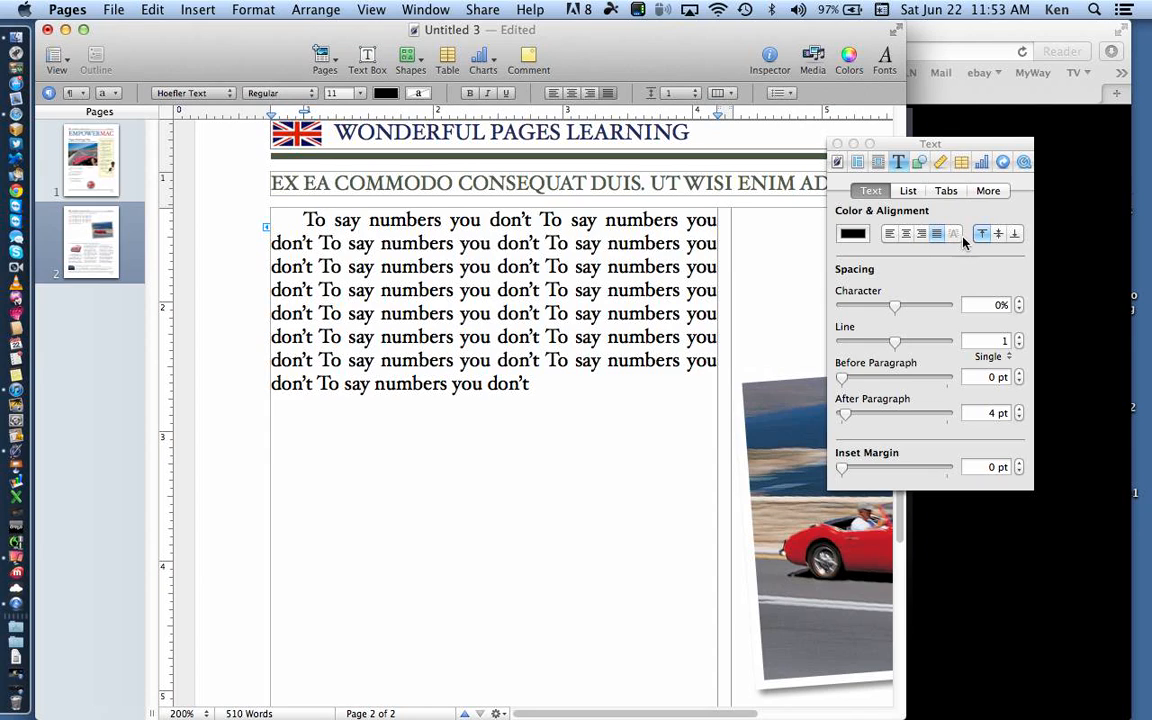
Step: Make the page 2 heading box slightly taller, and align its text vertically to the middle and finally to the bottom
left_click(610, 185)
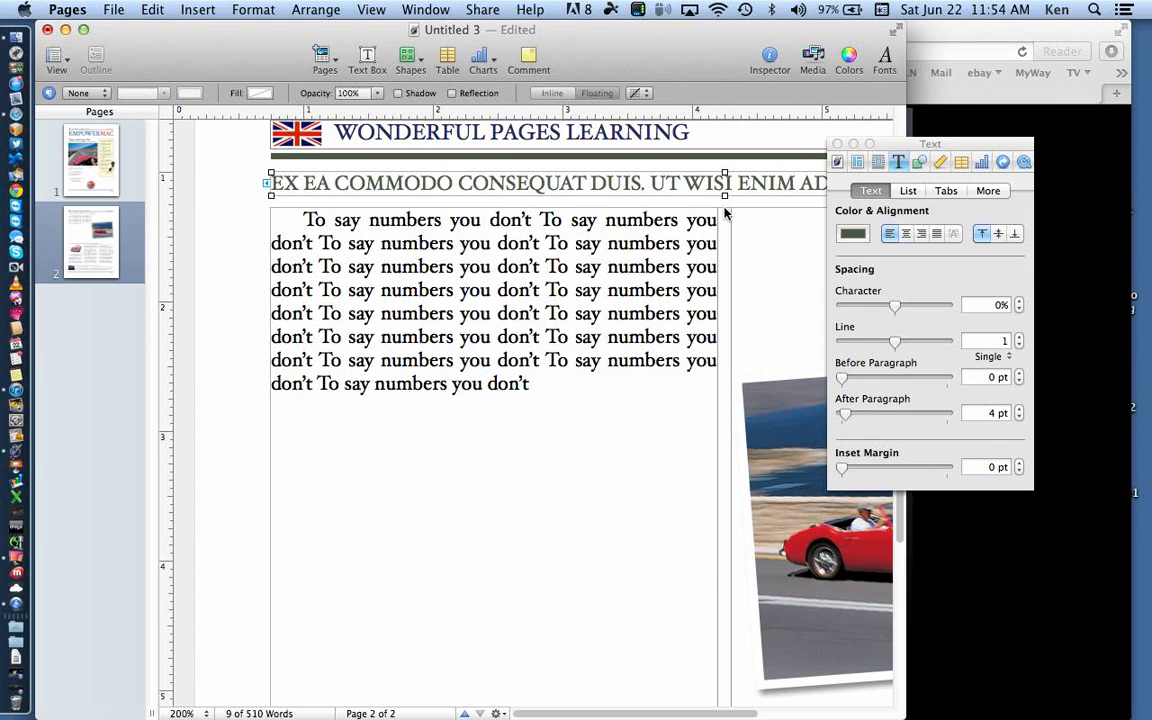
left_click_drag(725, 195, 724, 199)
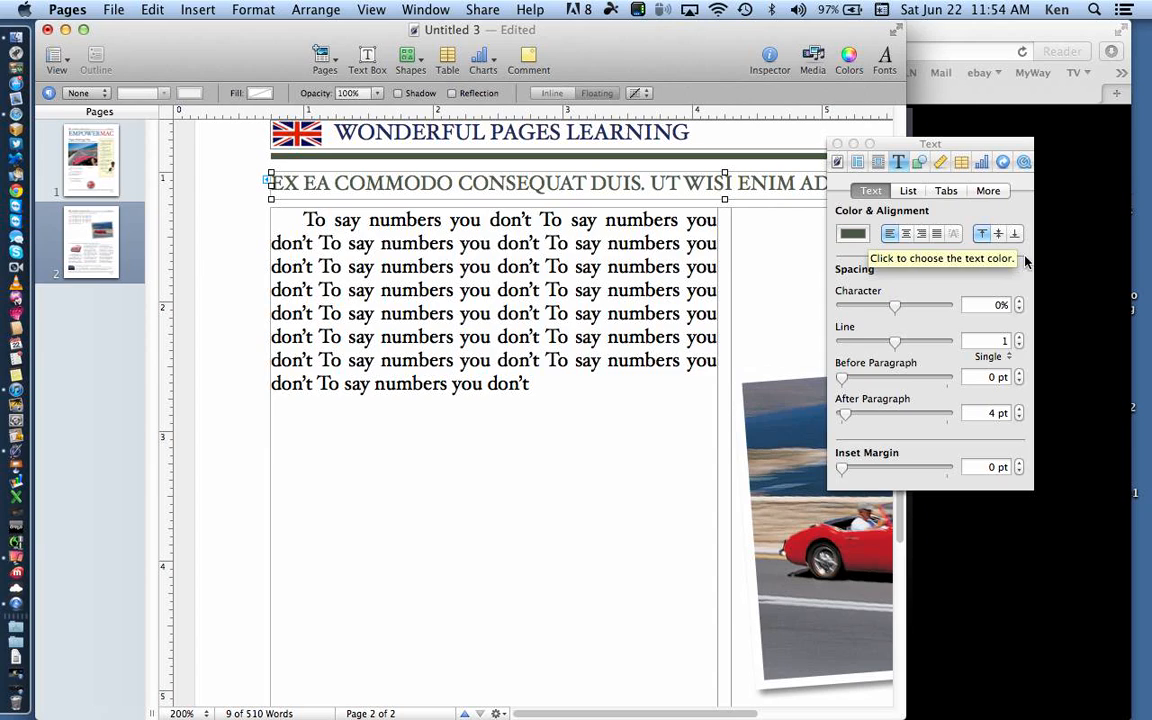
left_click(999, 236)
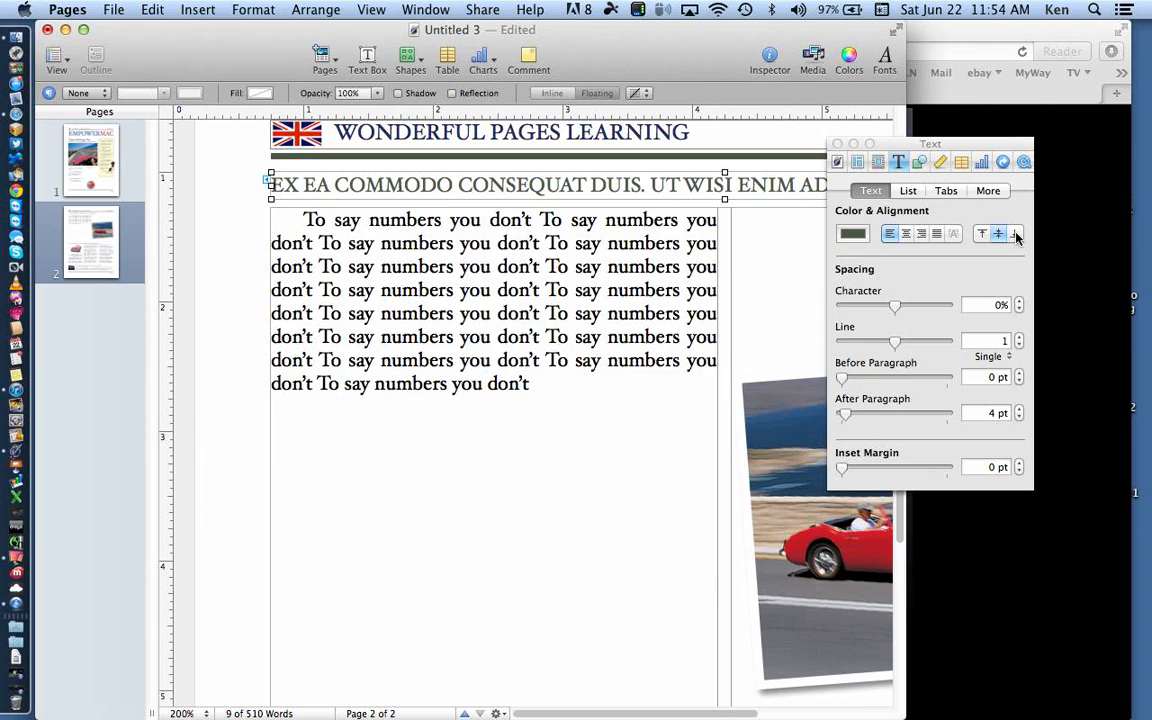
left_click(1015, 235)
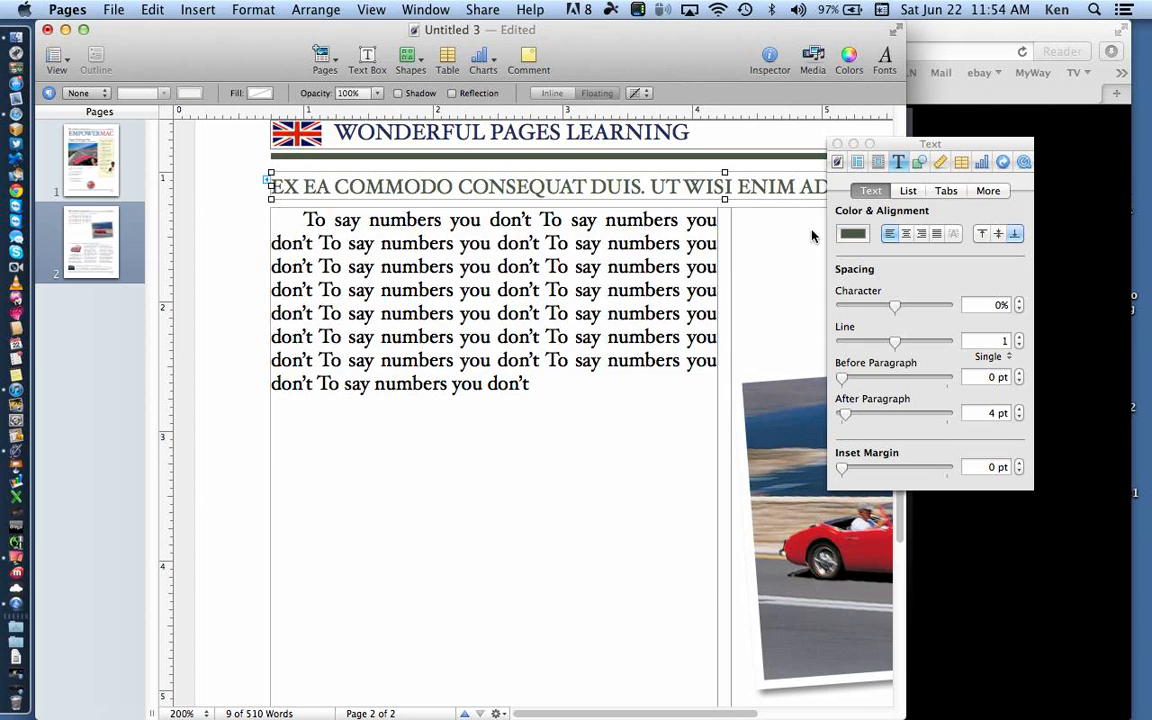
Step: Extend the page 2 heading box further downward, and move the body text box below it to clear the overlap
left_click(725, 204)
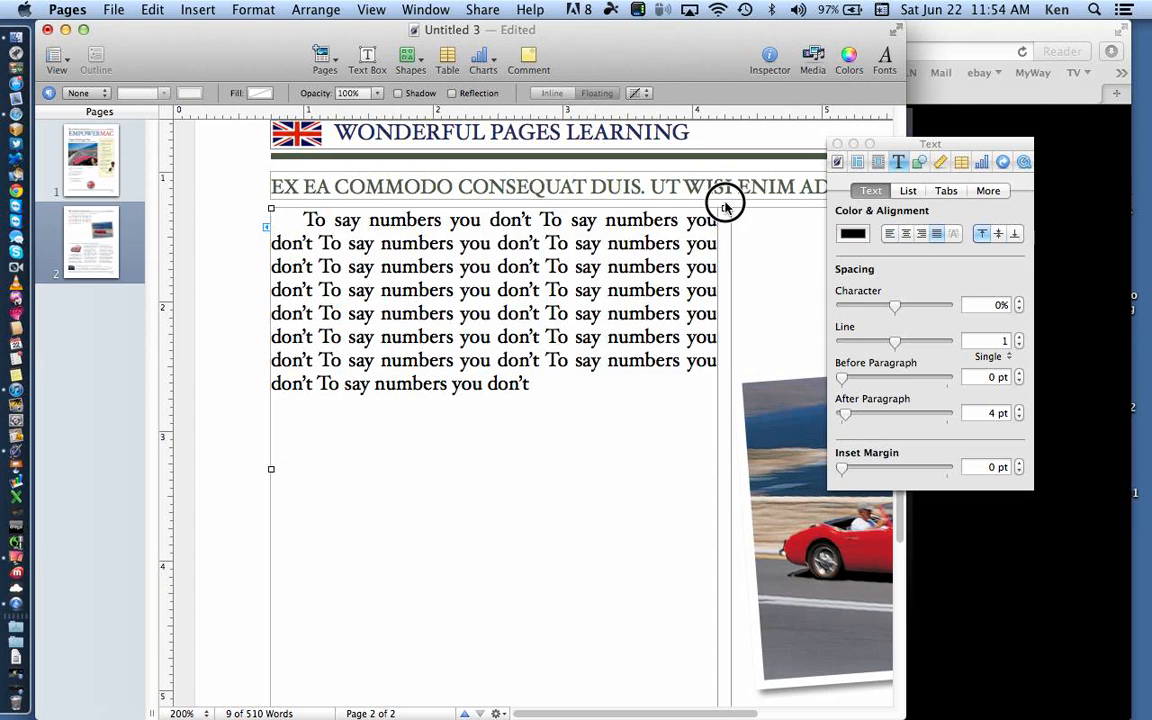
left_click(717, 186)
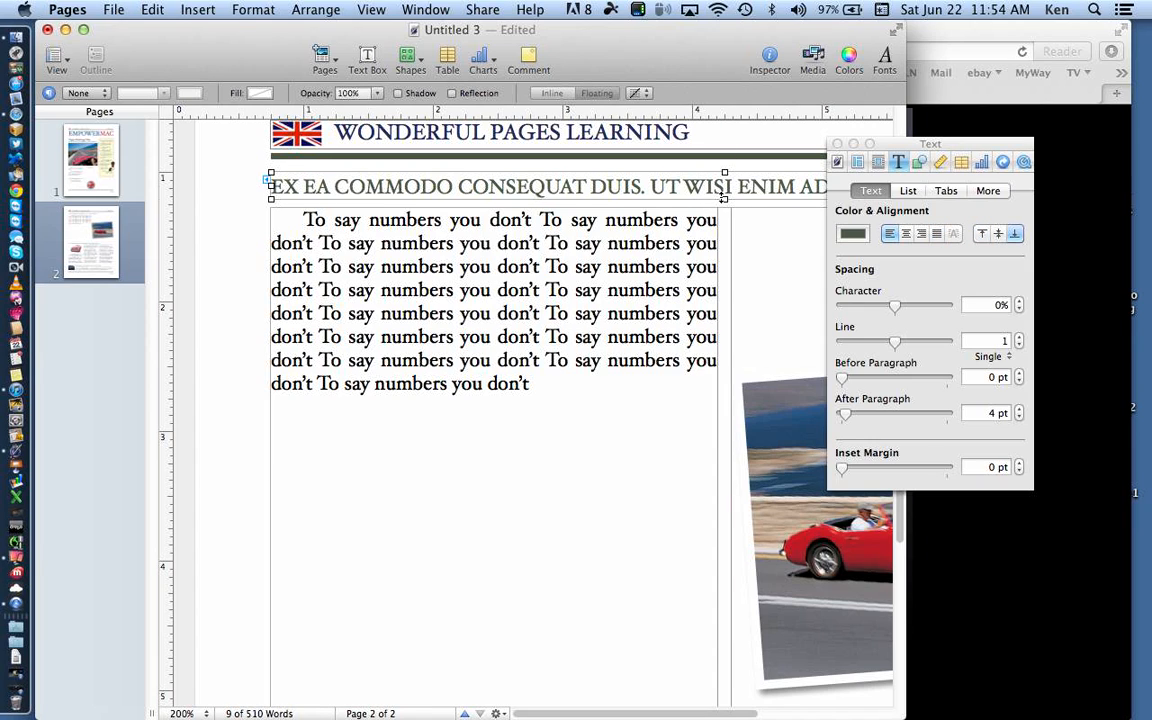
left_click_drag(724, 199, 722, 229)
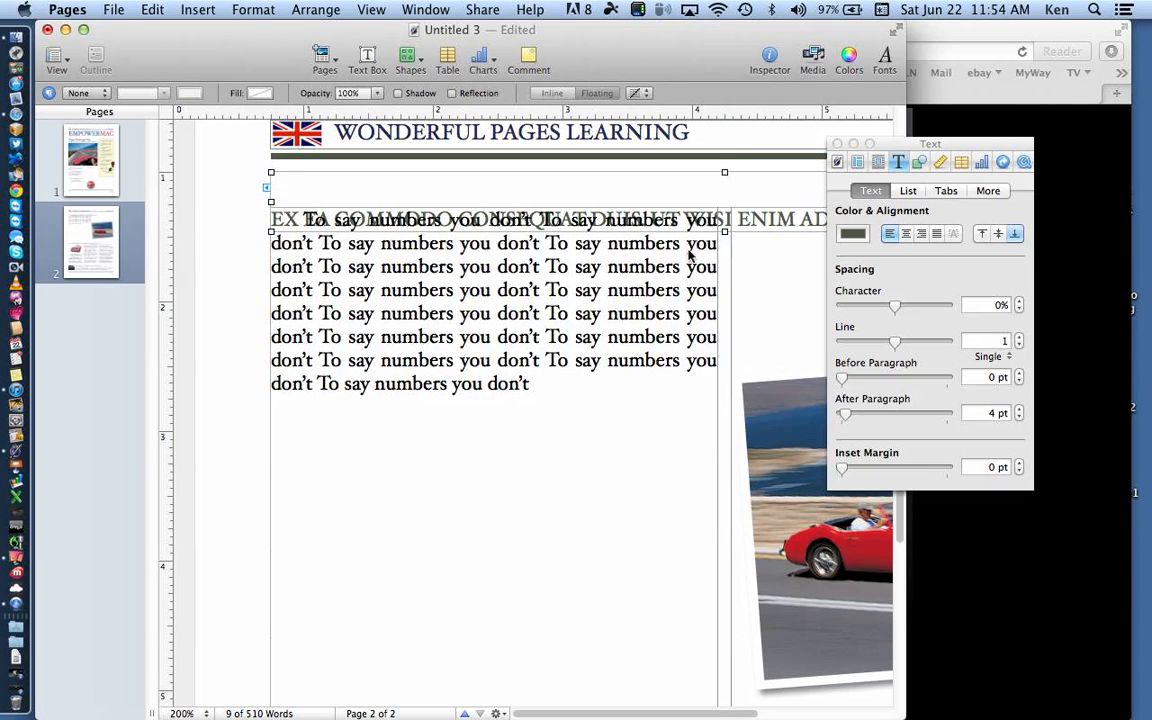
left_click(609, 332)
left_click_drag(612, 337, 609, 393)
Step: Try top and middle vertical alignment on the enlarged heading box's text, and return it to bottom alignment
left_click(824, 200)
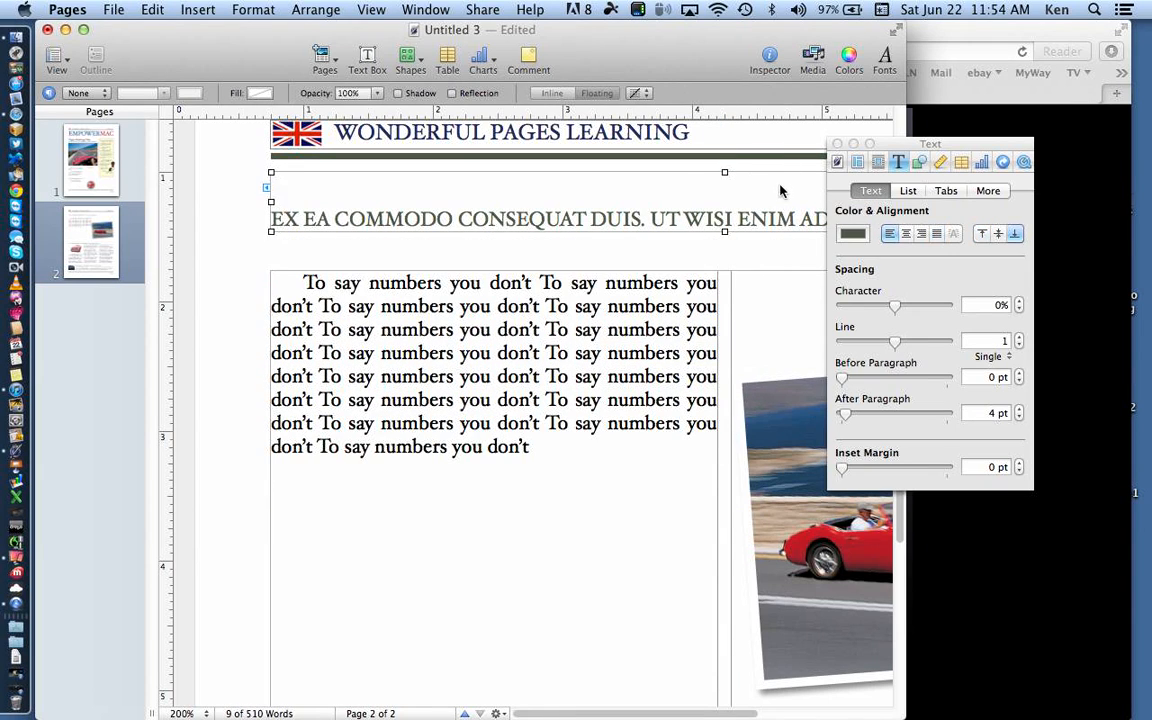
left_click(980, 232)
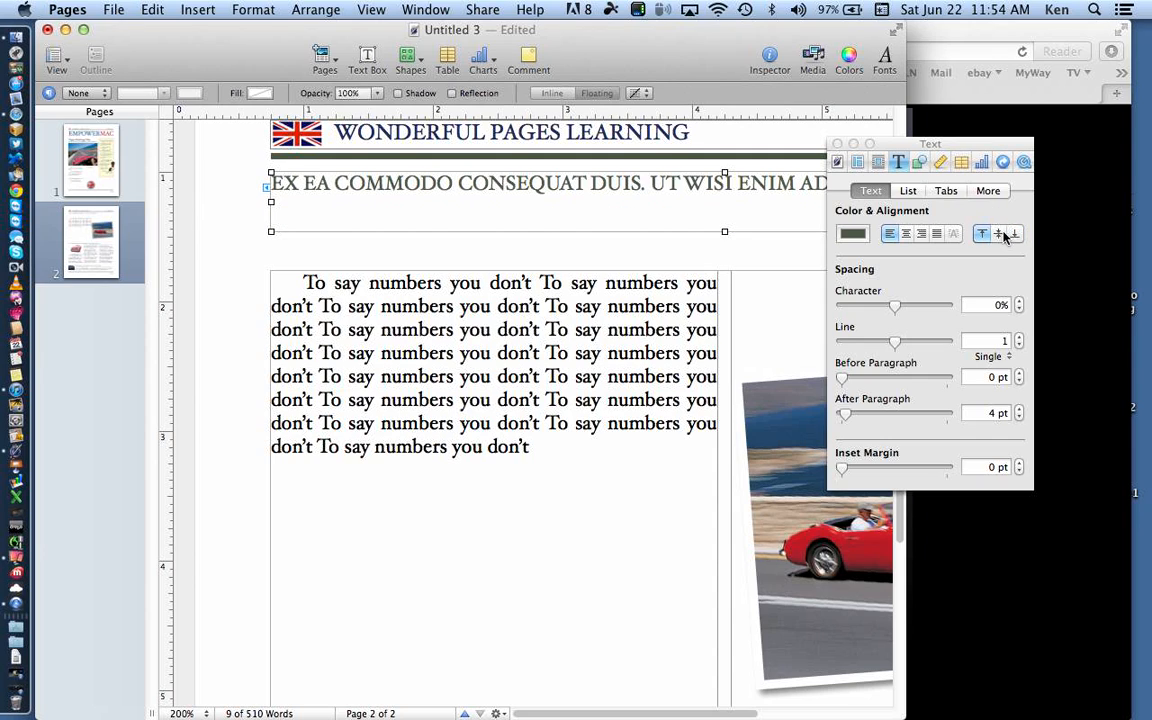
left_click(998, 234)
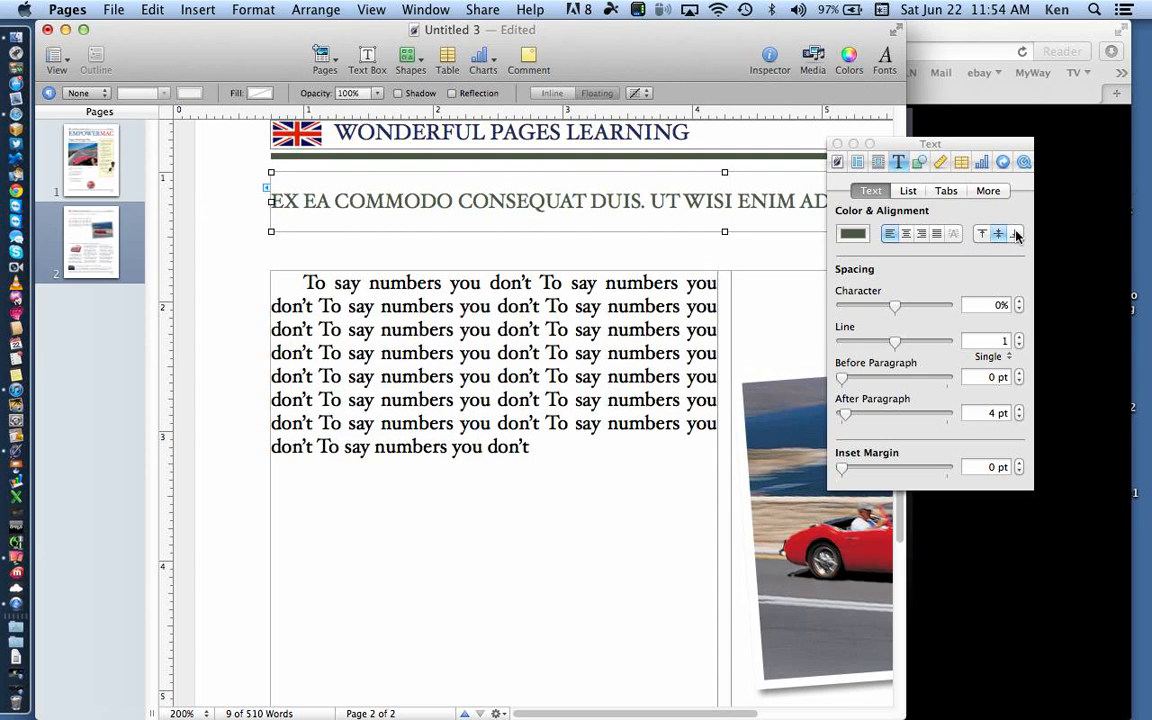
left_click(1015, 234)
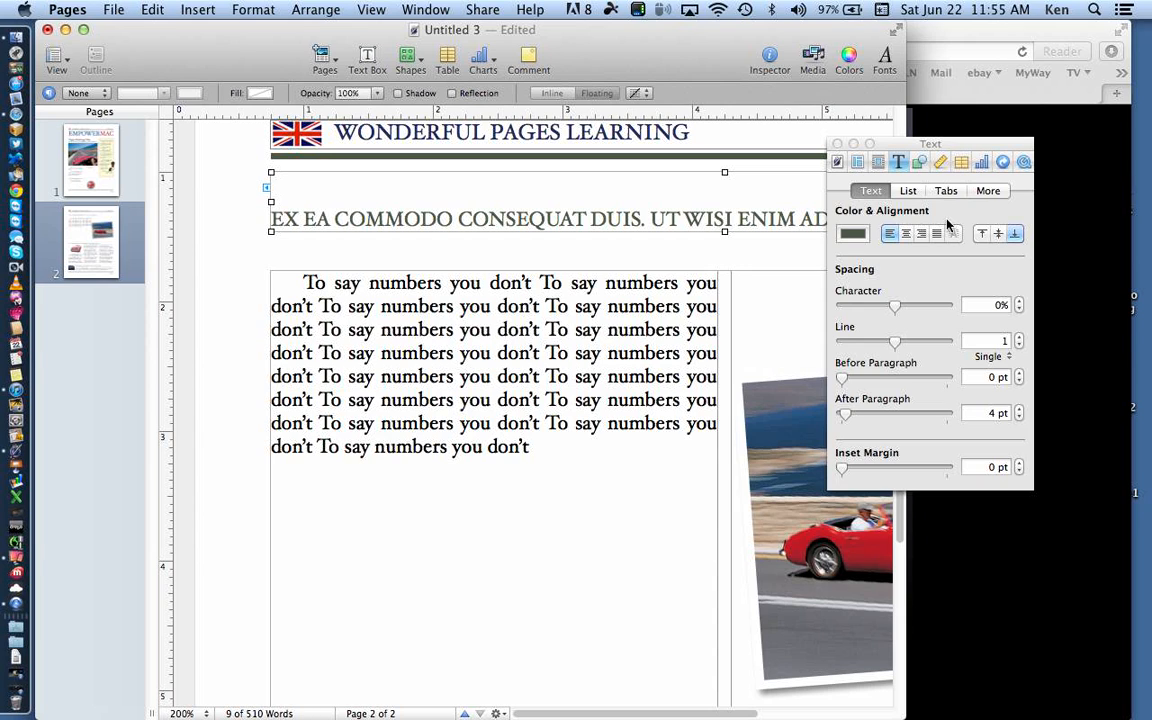
Step: Move the page 2 body text box slightly further down and format its paragraph with Text Bullets
left_click(612, 316)
left_click_drag(612, 316, 620, 348)
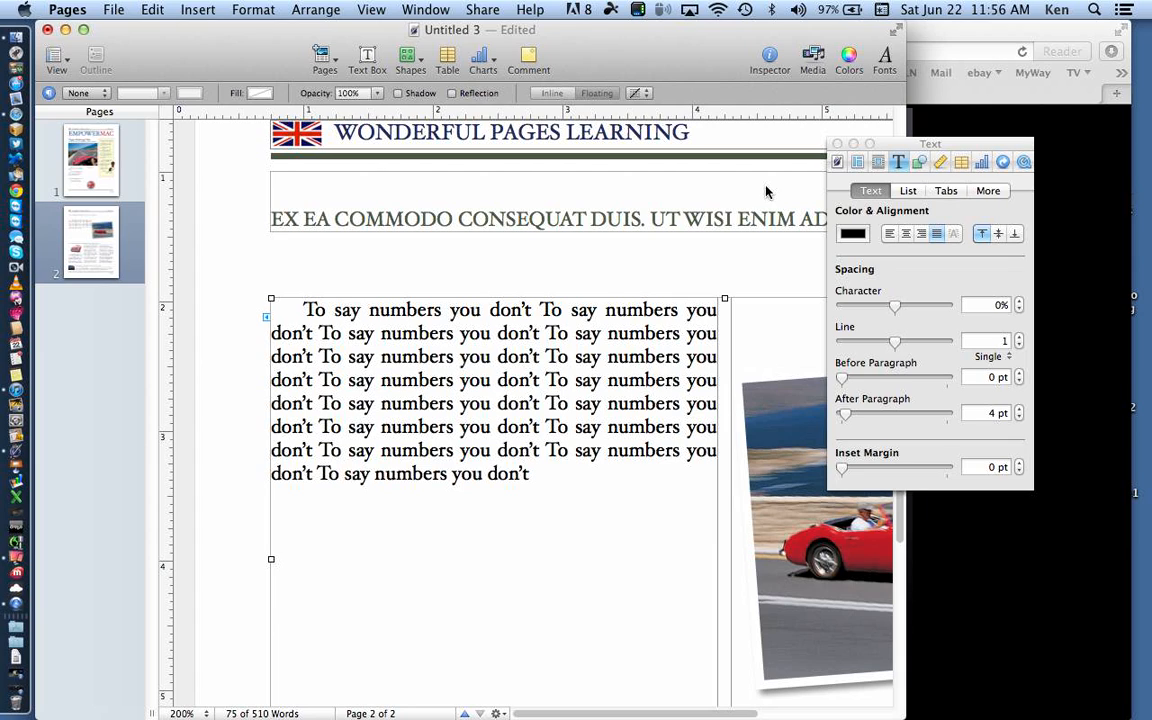
left_click(907, 191)
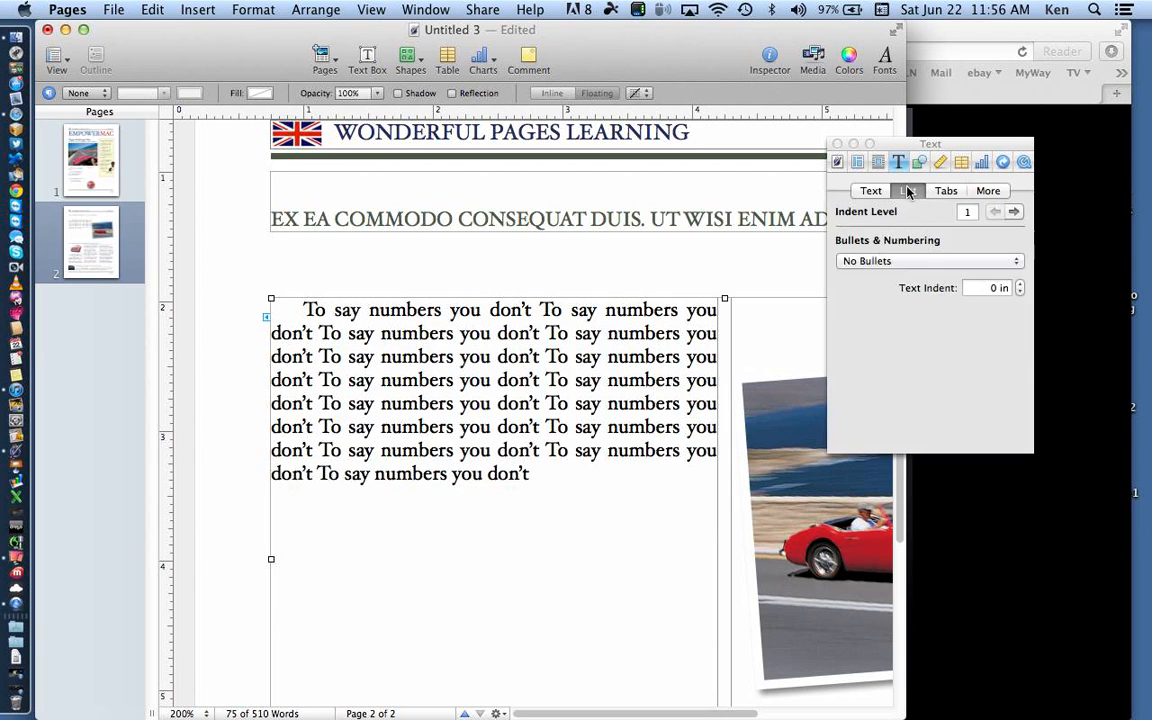
left_click(849, 265)
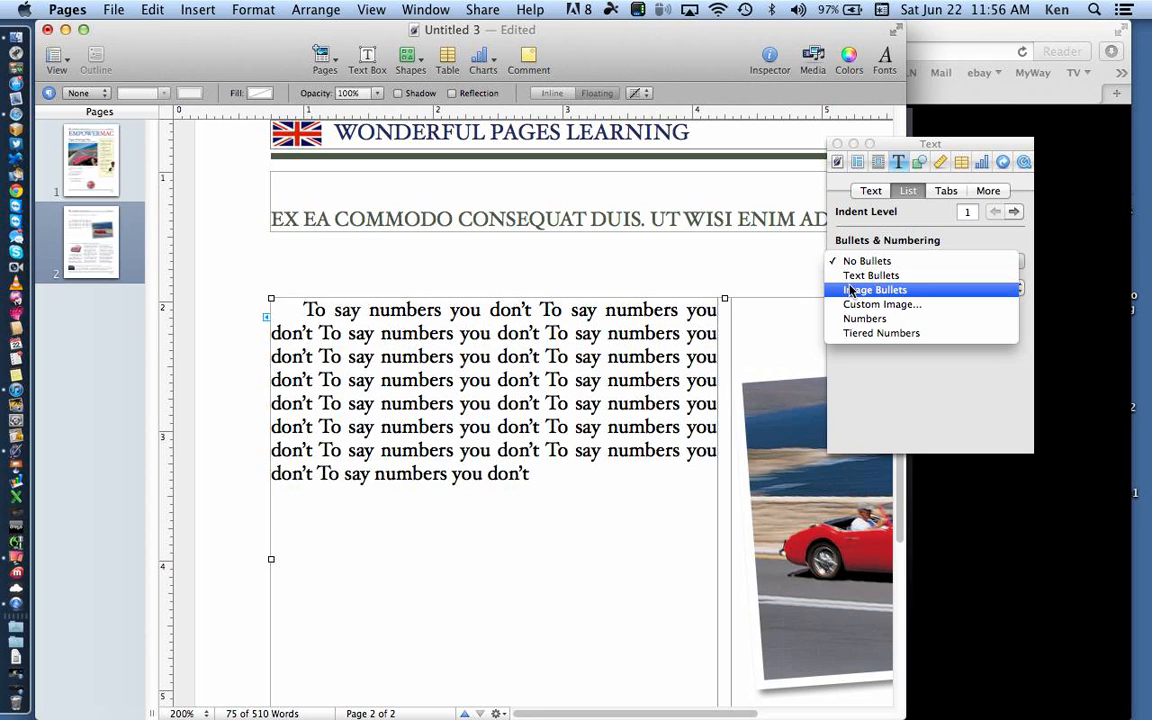
left_click(851, 276)
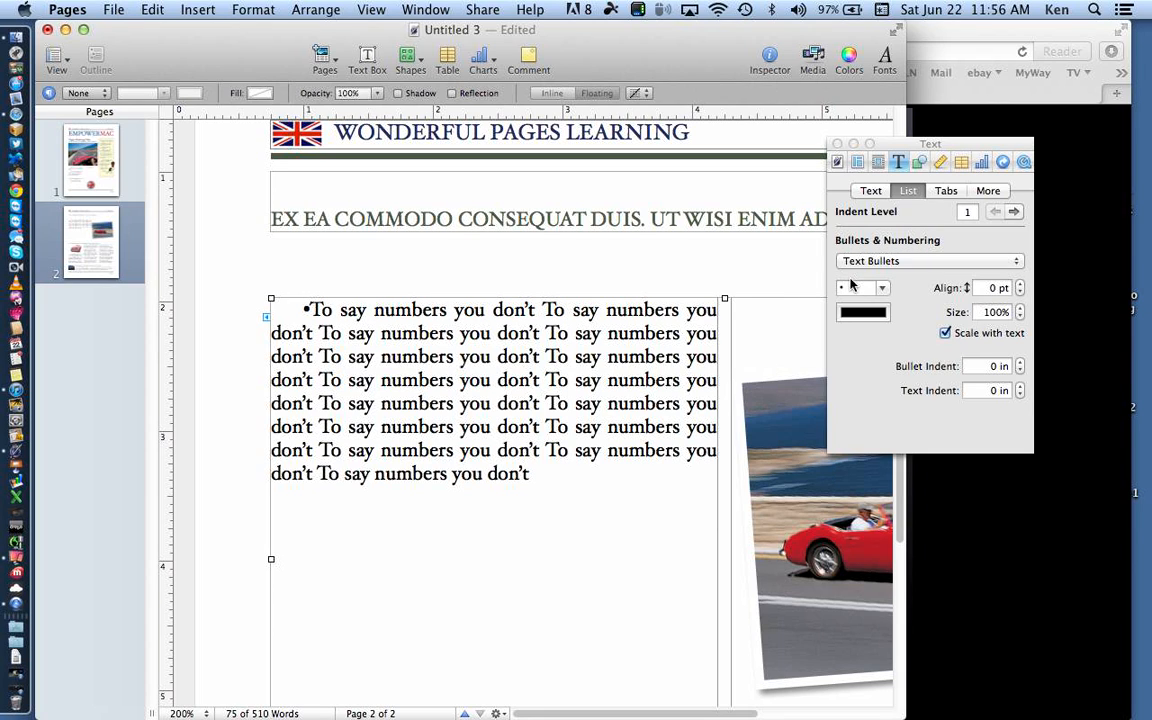
Step: Add the bullet items "jhgjkkhg" and "kjfhhgjfj" after the paragraph, and start another empty bullet
left_click(526, 473)
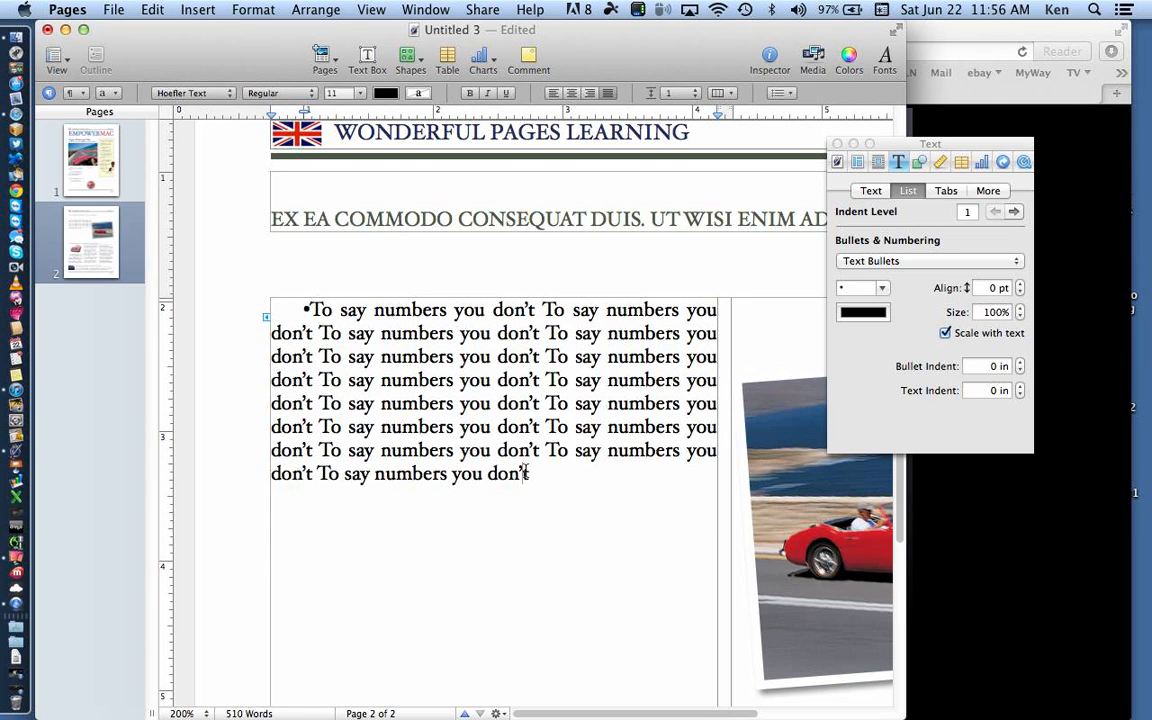
left_click(527, 472)
key("Return")
type("jhgjkkhg")
key("Return")
type("kjfh")
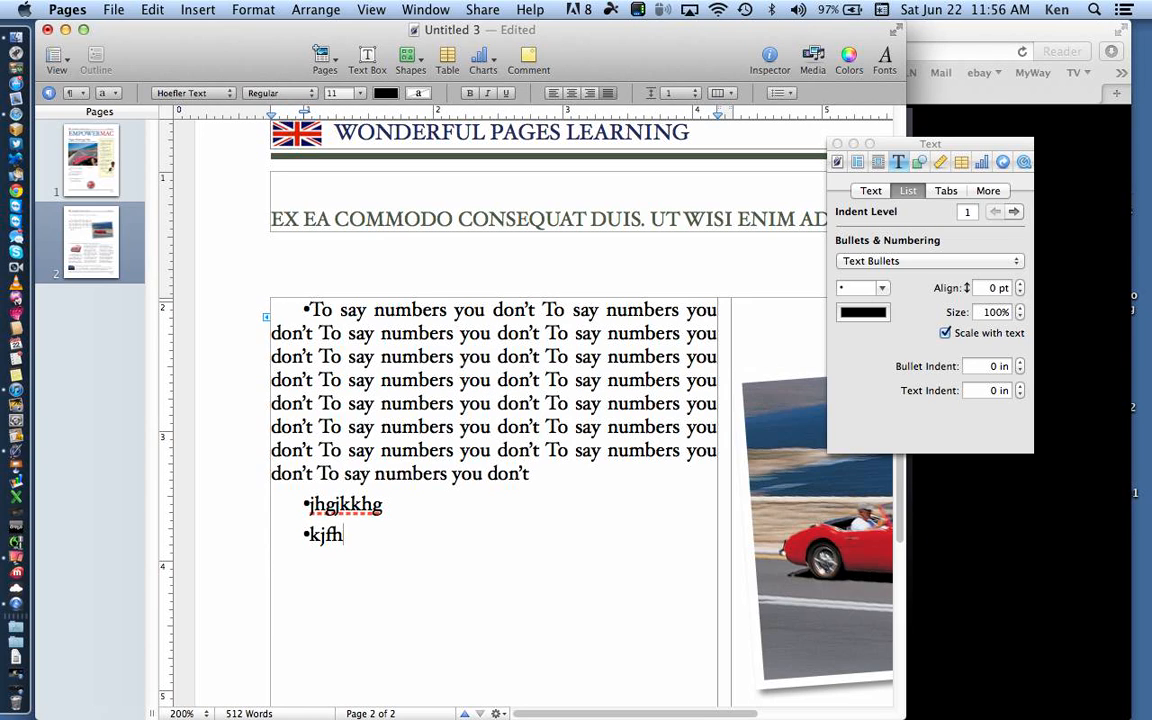
type("hgjfj")
key("Return")
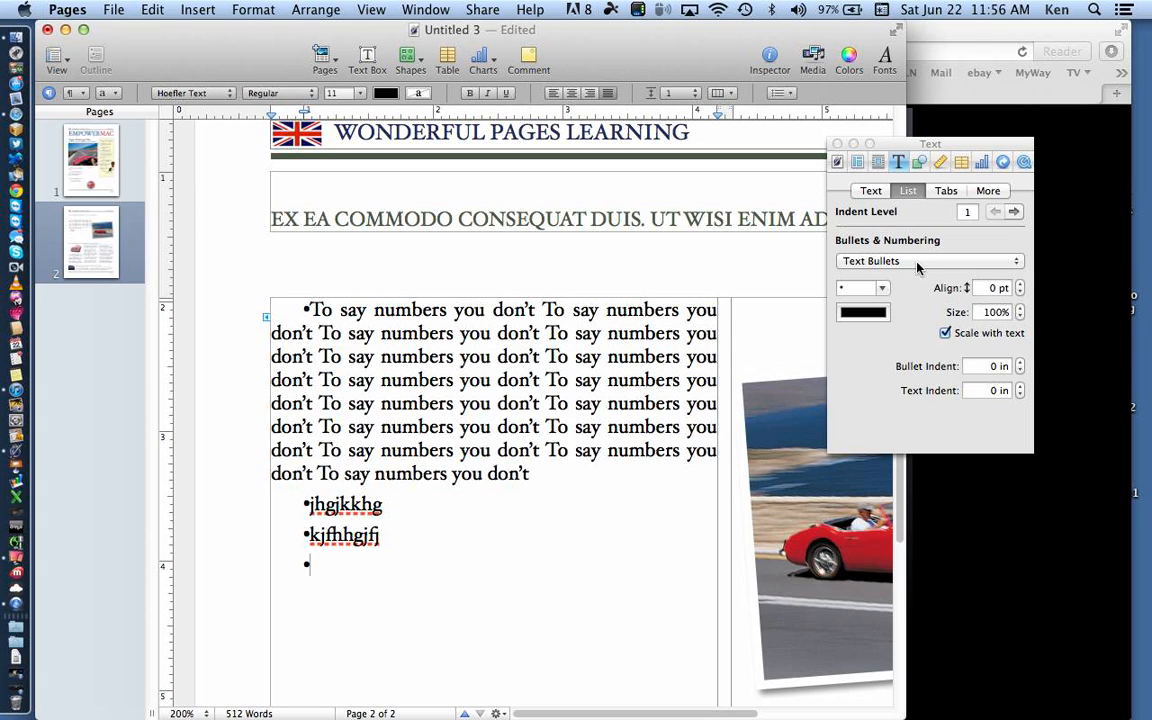
Step: Change the empty bullet's character to a star, and apply the star to the paragraph and both bullet items as well
left_click(880, 288)
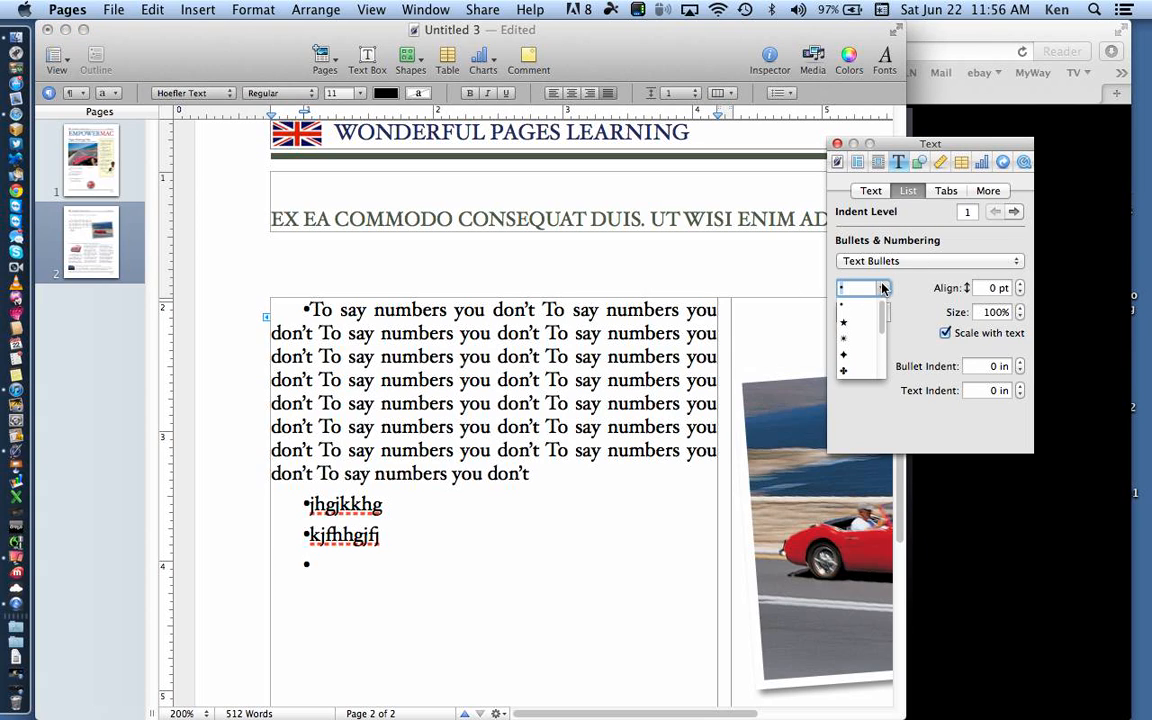
left_click(854, 326)
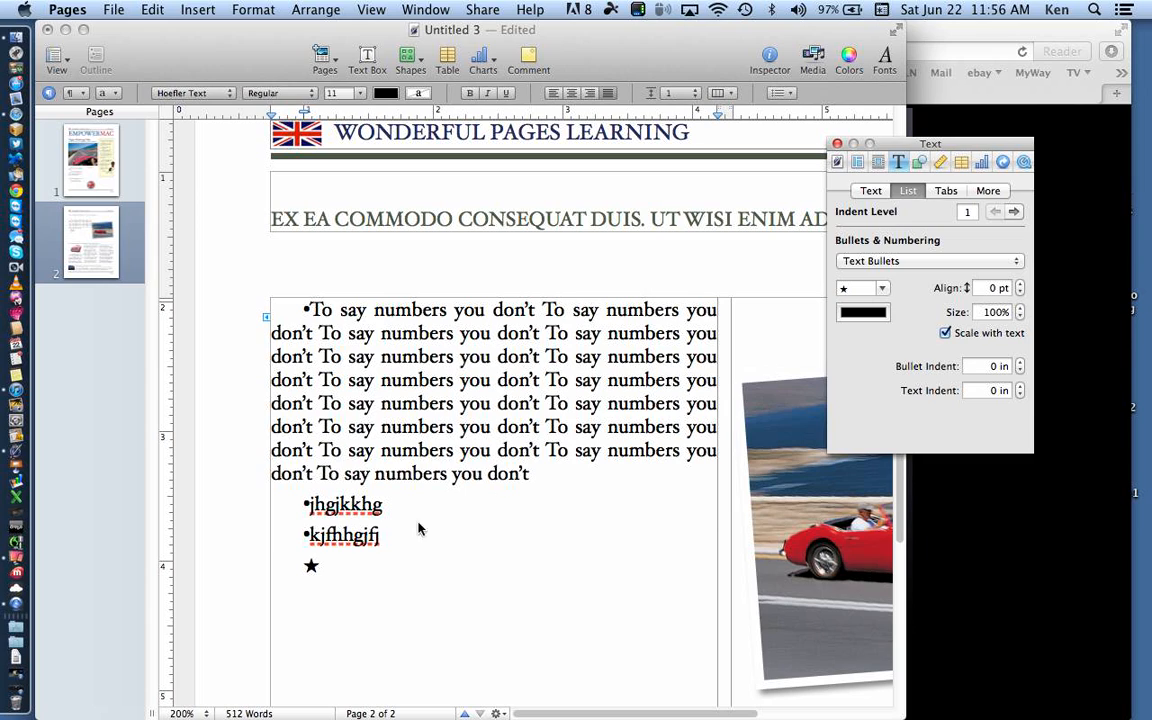
left_click(395, 565)
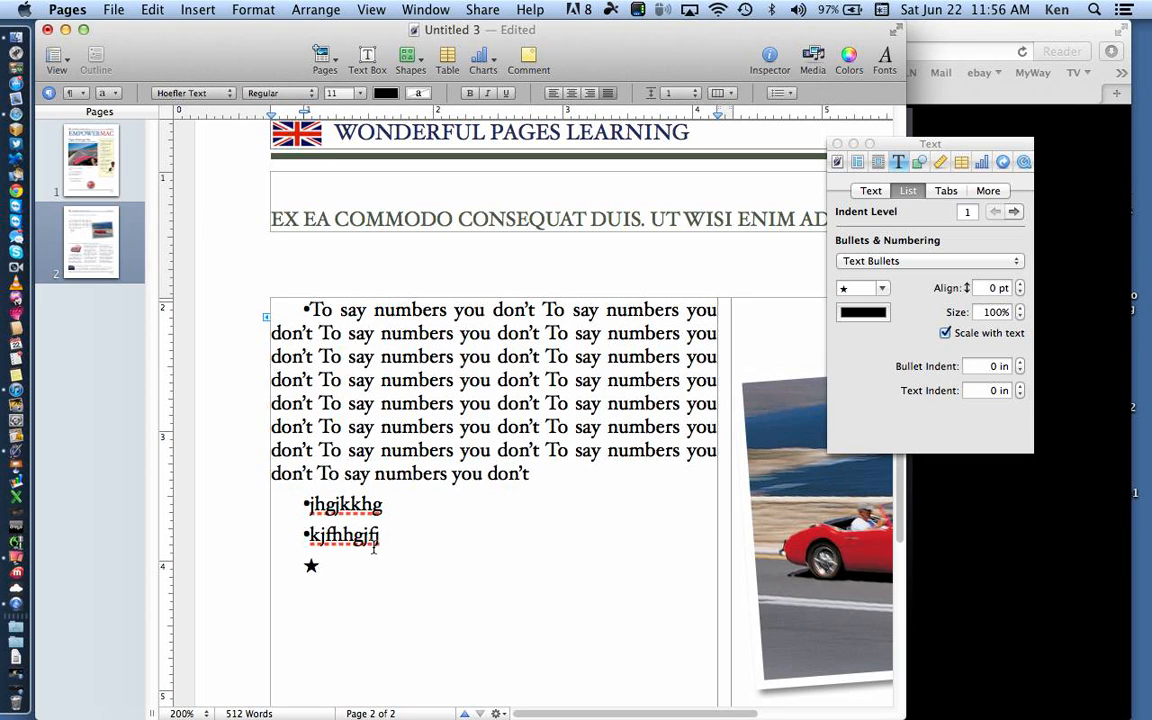
left_click_drag(368, 565, 313, 311)
left_click(881, 292)
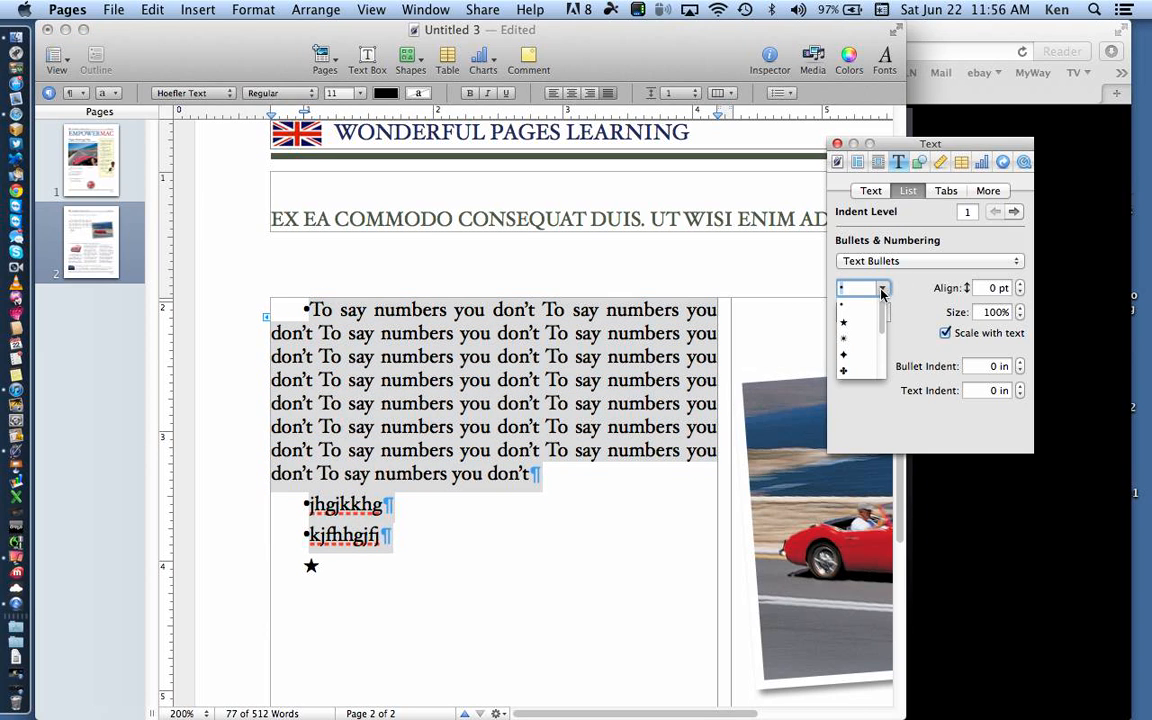
left_click(848, 330)
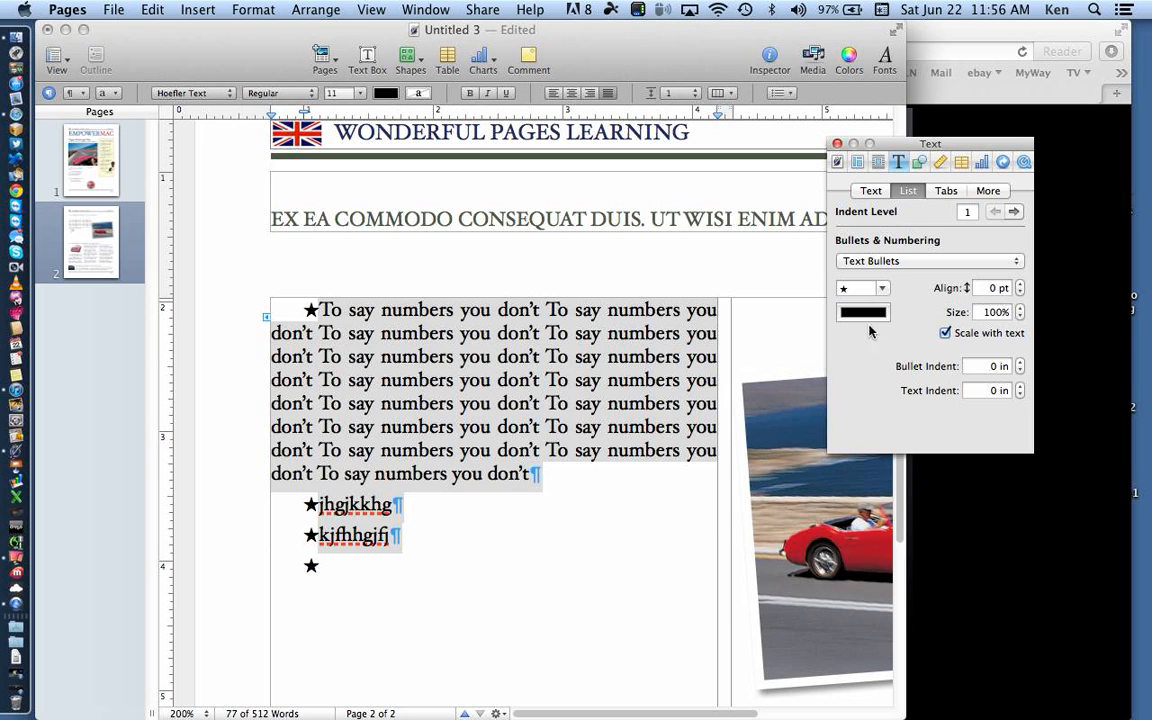
Step: Color the star bullets in the page 2 list Maraschino red
left_click(866, 313)
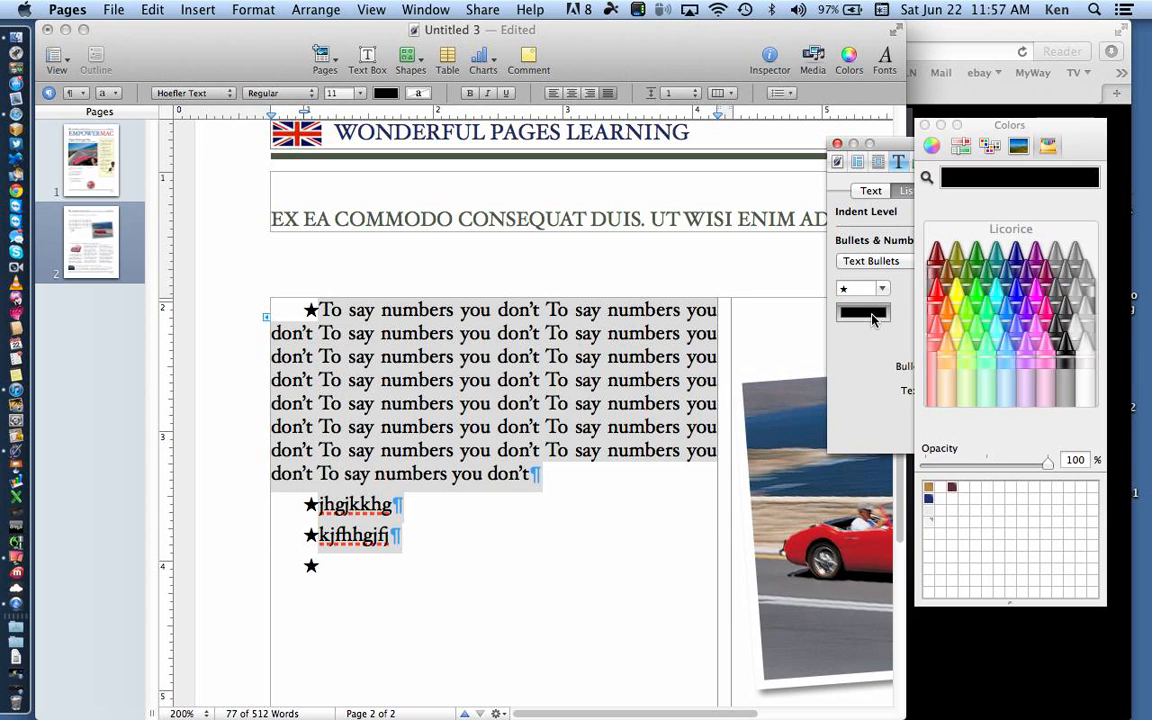
left_click(937, 292)
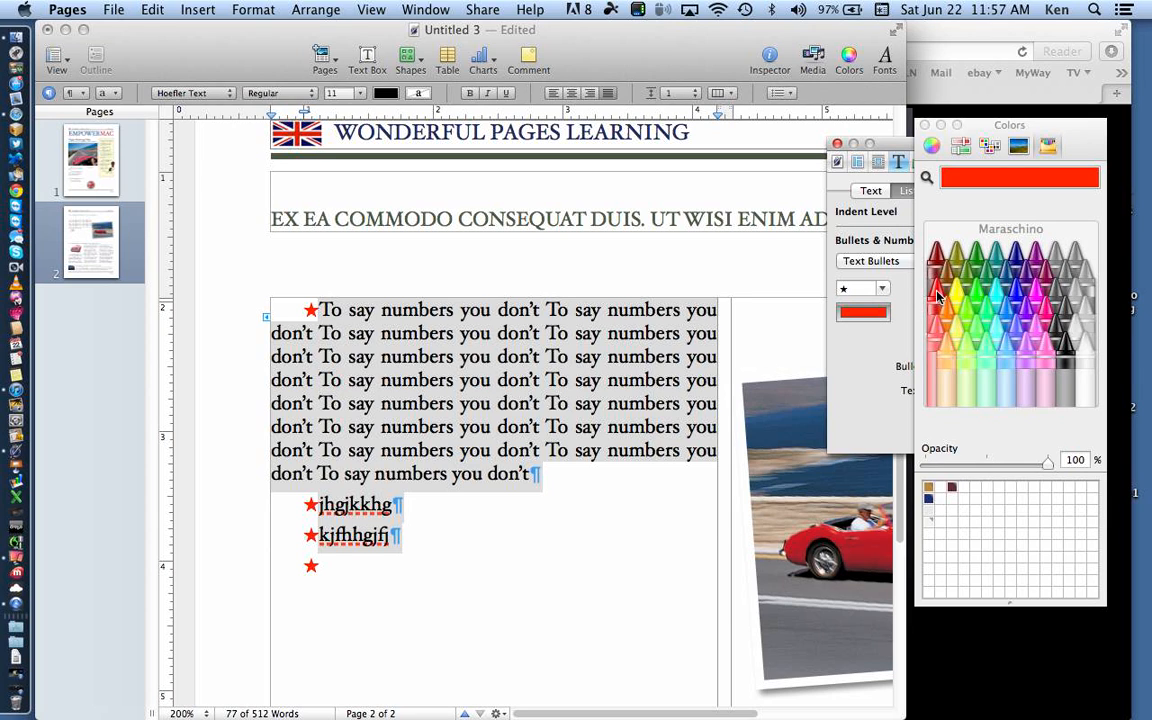
left_click(869, 373)
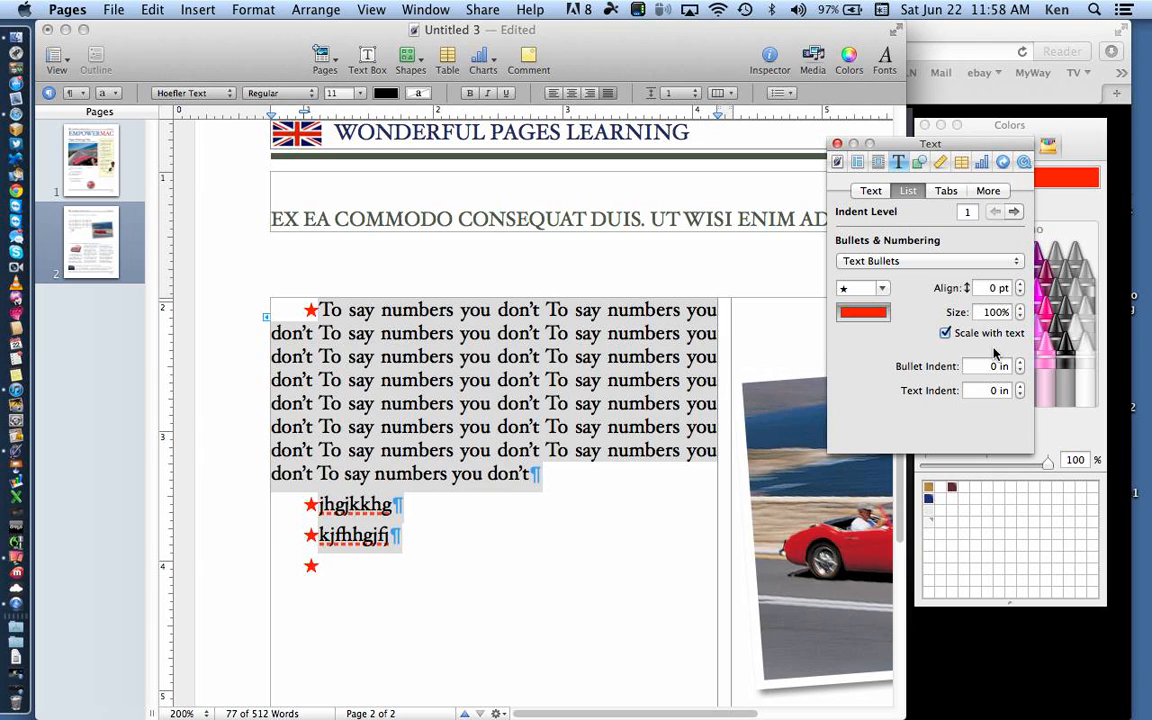
Step: Change the bullet character of the selected list to a check mark and color the bullets Blueberry blue
left_click(881, 290)
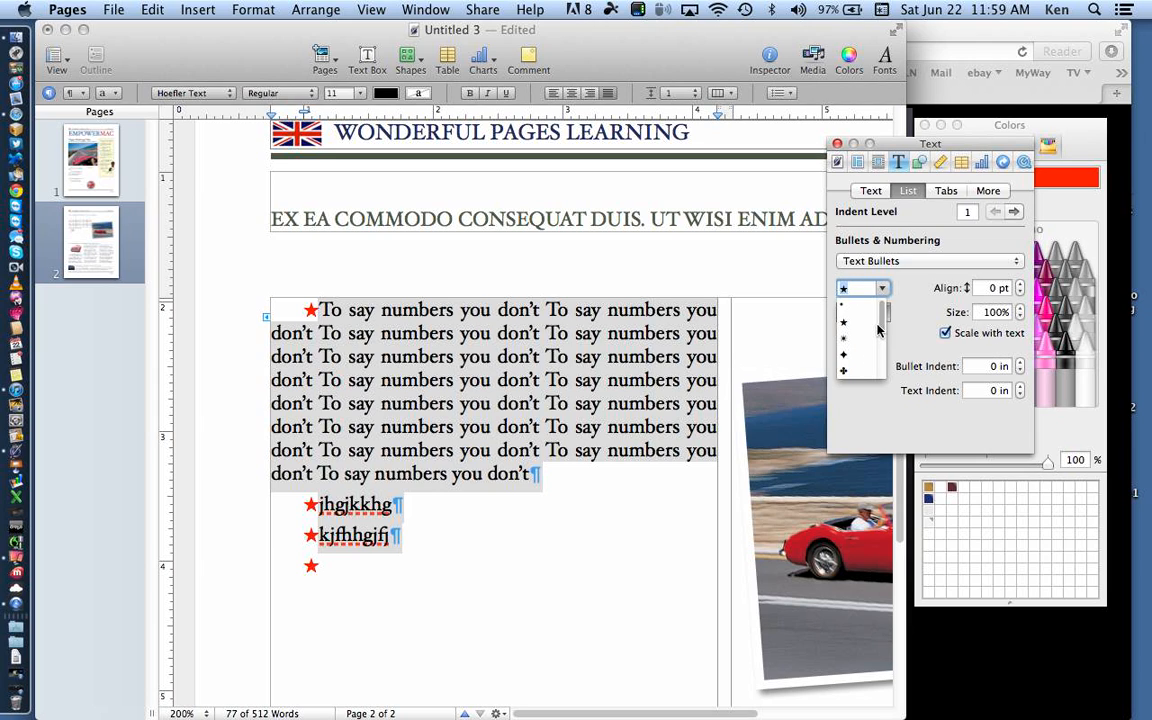
left_click_drag(881, 323, 887, 358)
left_click(843, 326)
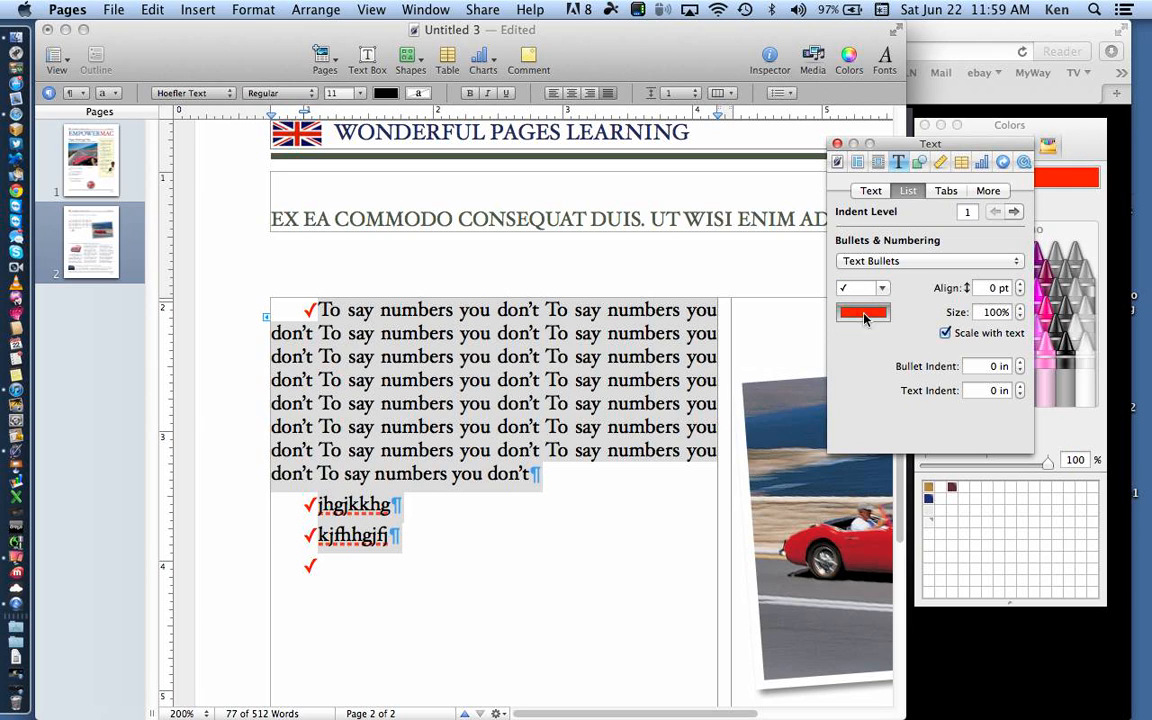
left_click(873, 313)
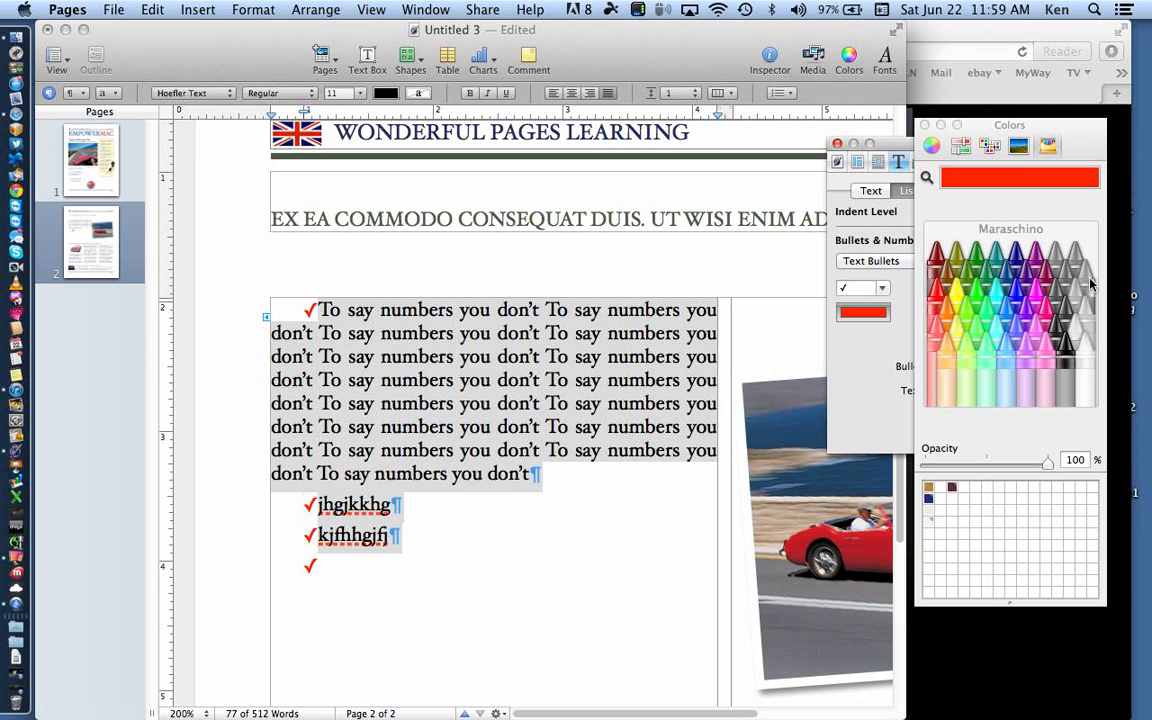
left_click(1030, 290)
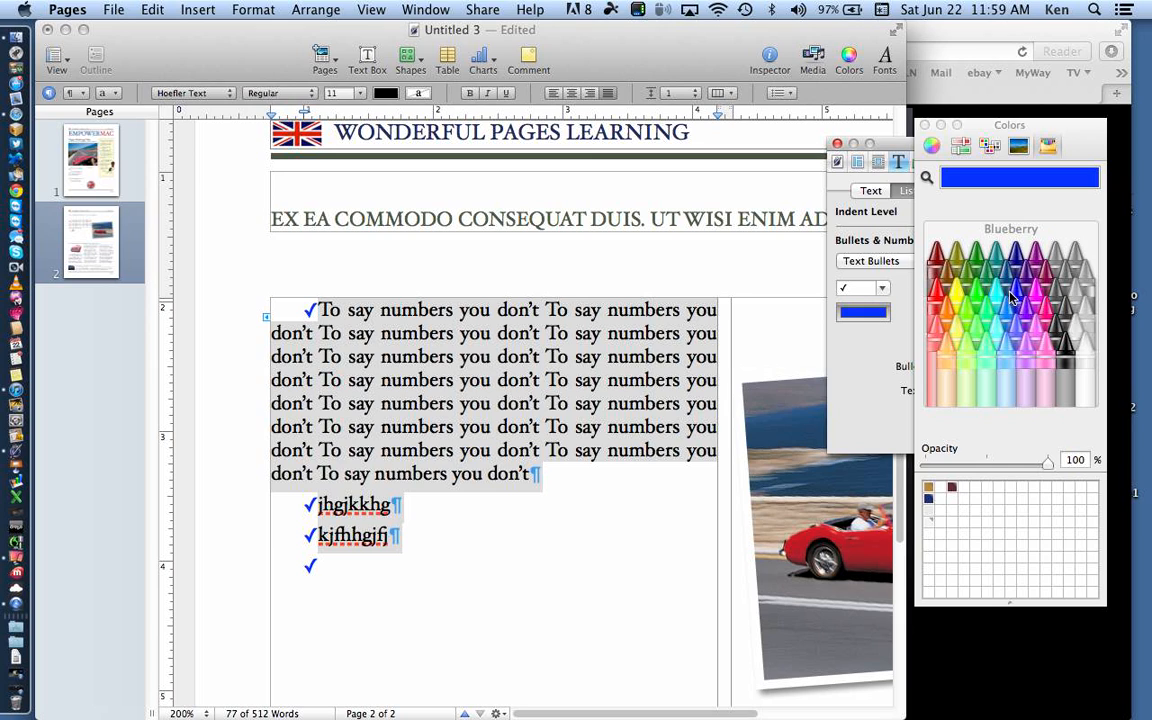
left_click(882, 385)
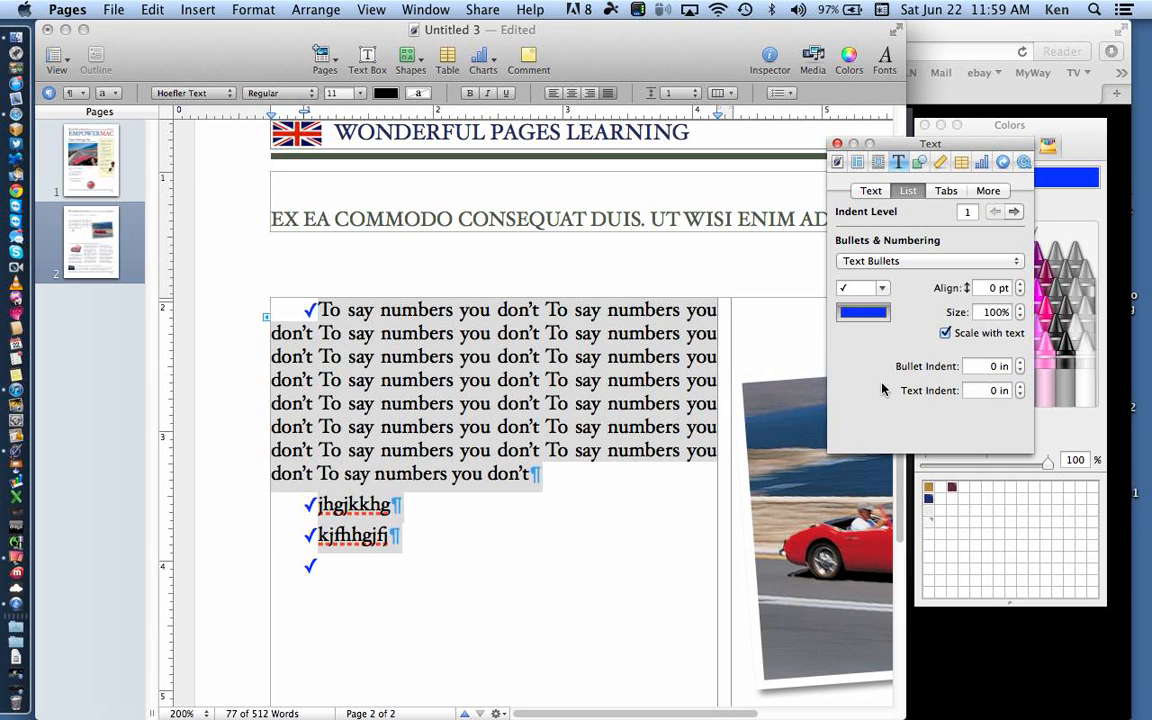
Step: Examine the indent, tab, border, background fill and pagination options for the bulleted text, and return to the list settings
left_click(946, 191)
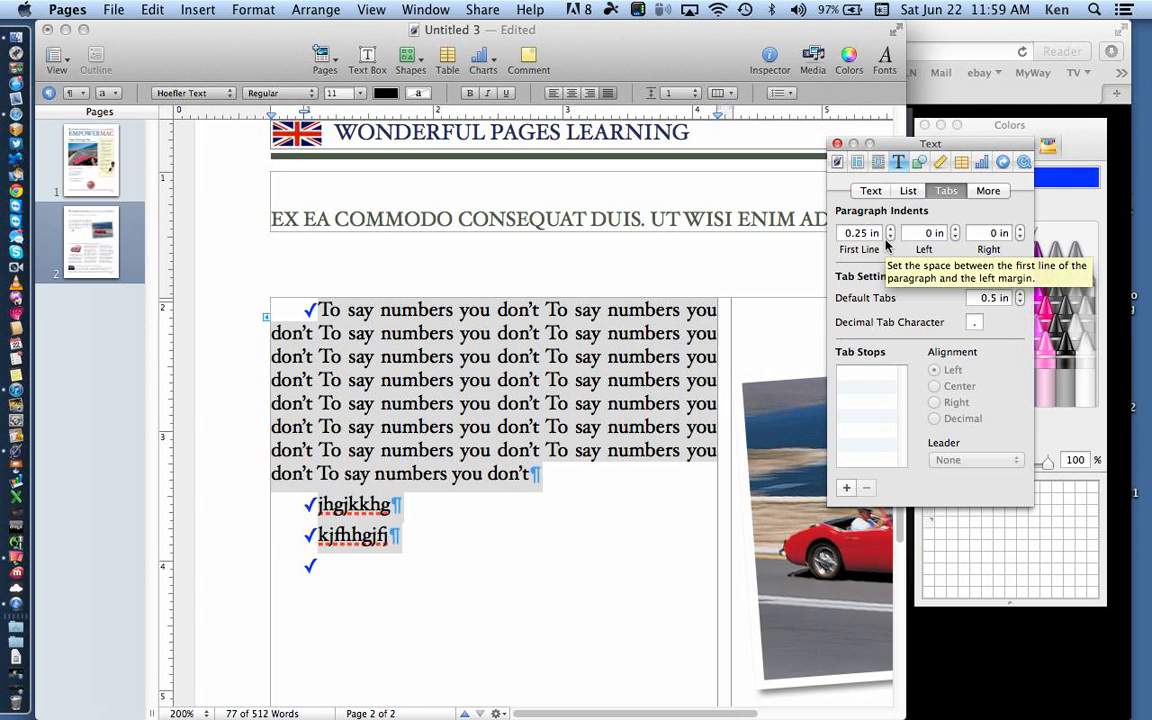
left_click(990, 191)
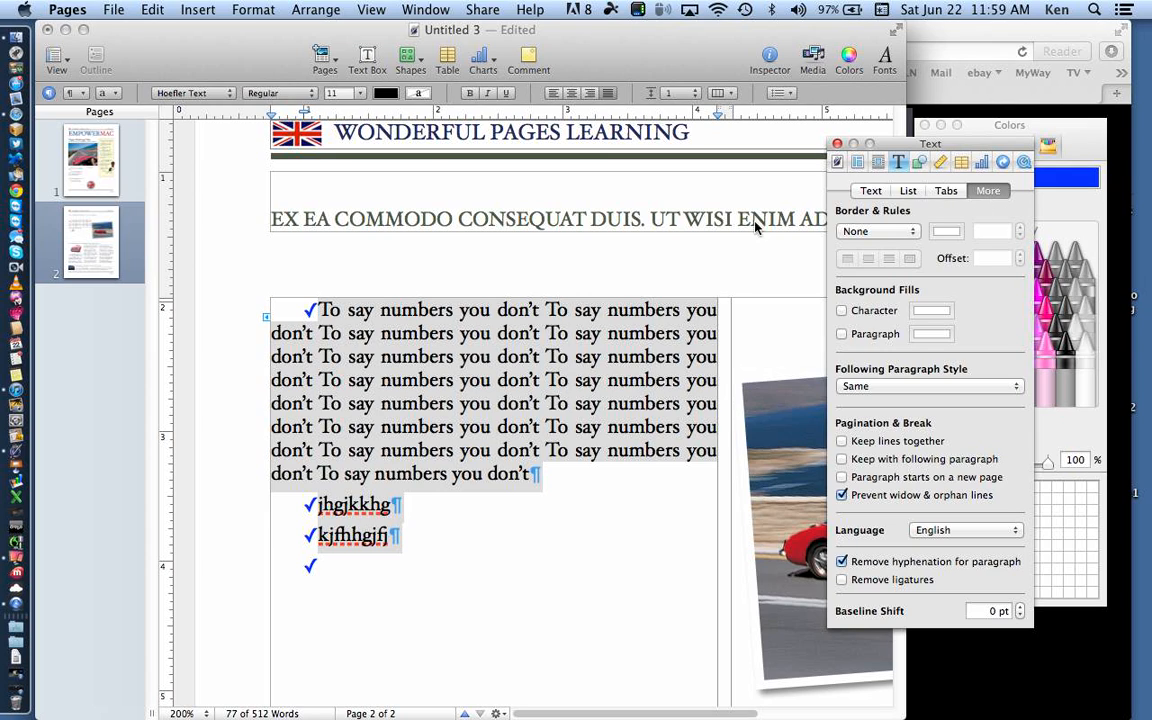
left_click(707, 258)
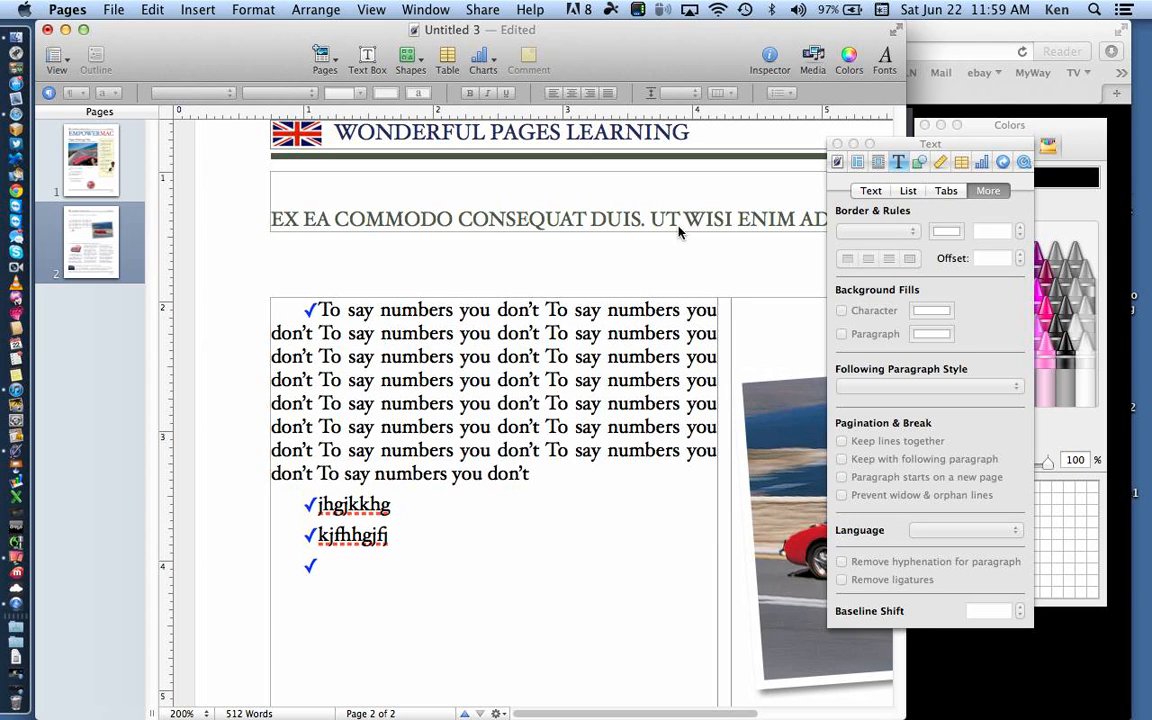
left_click(908, 190)
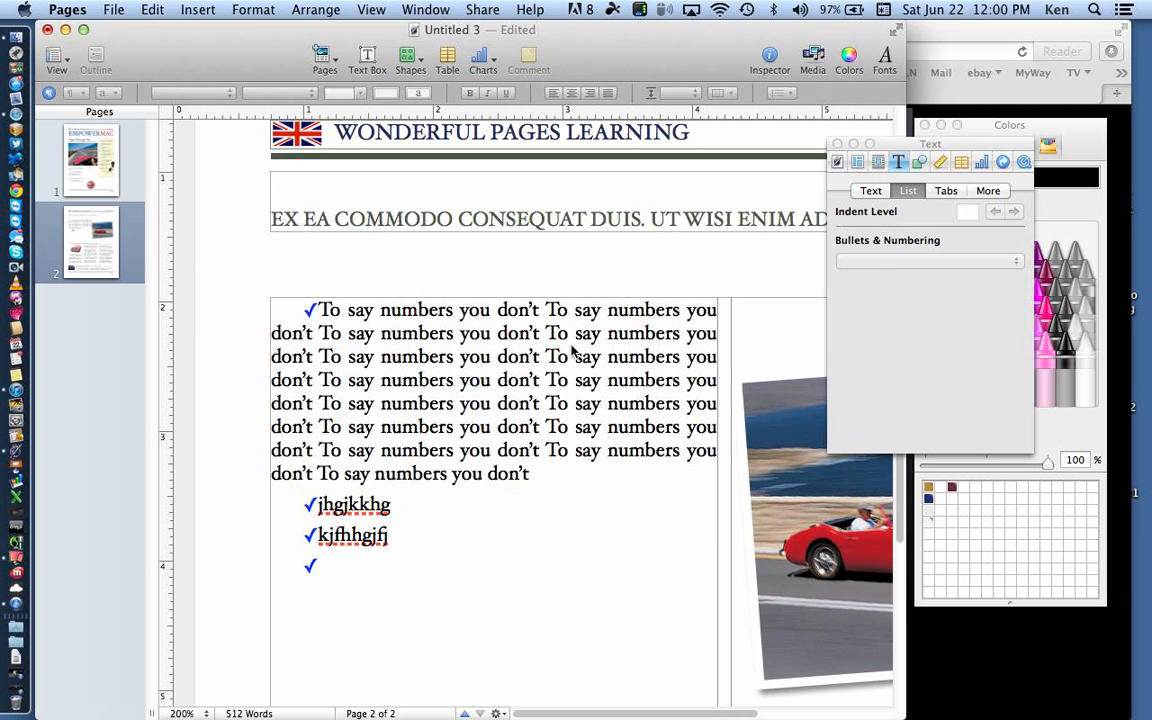
Step: Delete the second short bullet item together with its bullet, and enter "hgjhgjhgjhg" on the unbulleted line
left_click(514, 312)
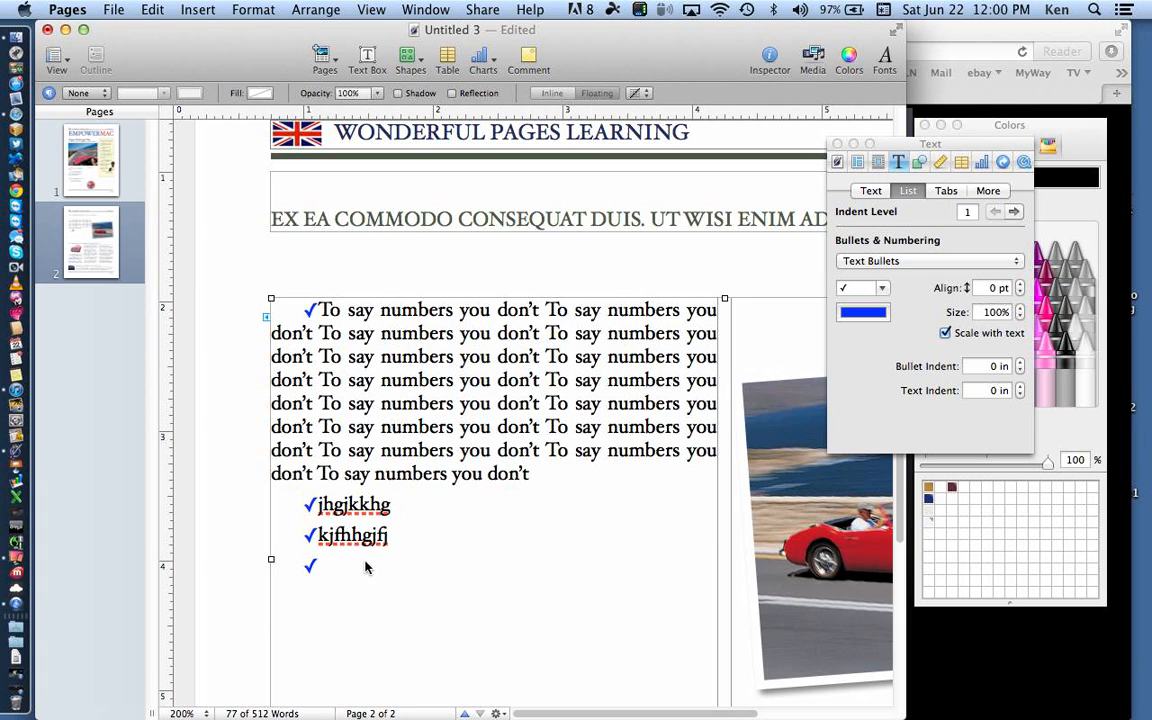
left_click(397, 546)
key("BackSpace")
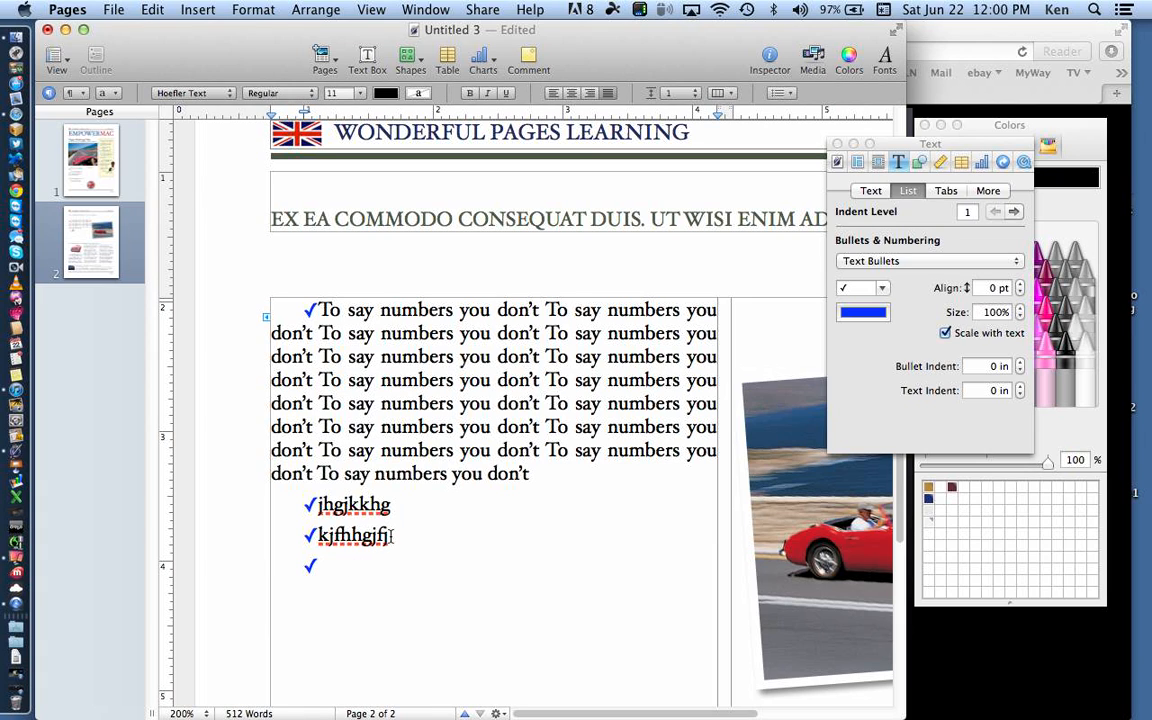
key("BackSpace")
key("BackSpace")
key("BackSpace")
key("BackSpace")
key("BackSpace")
key("BackSpace")
key("BackSpace")
key("BackSpace")
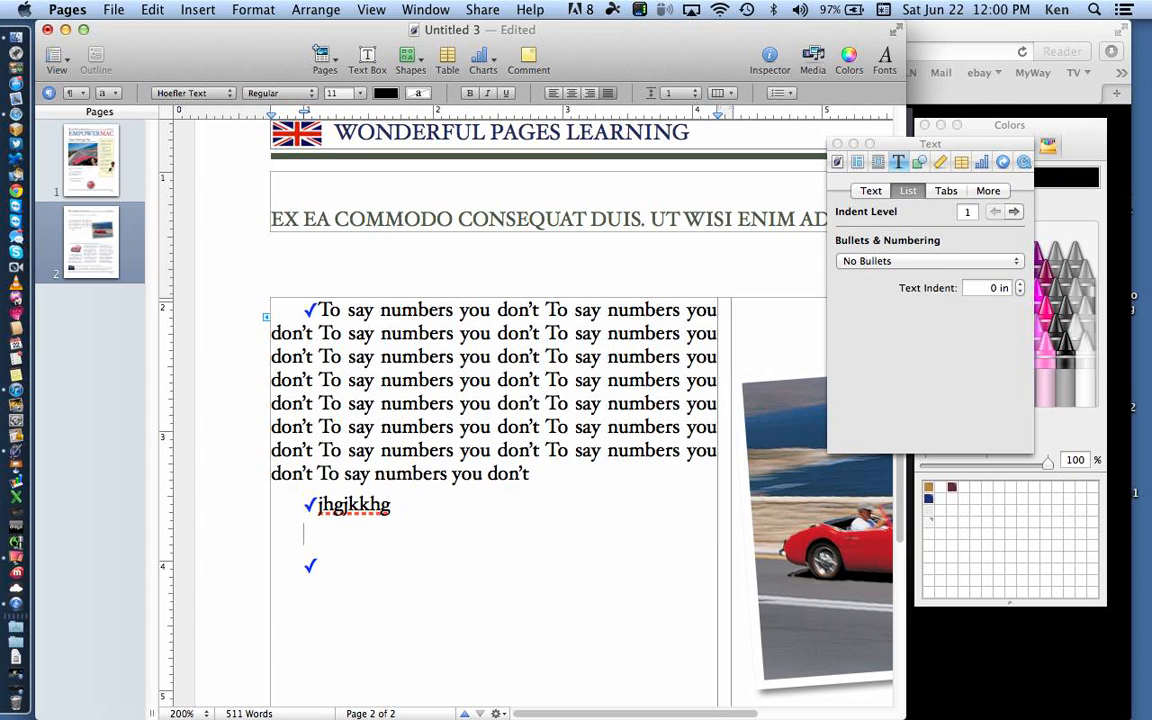
type("hgjhgjhgjhg")
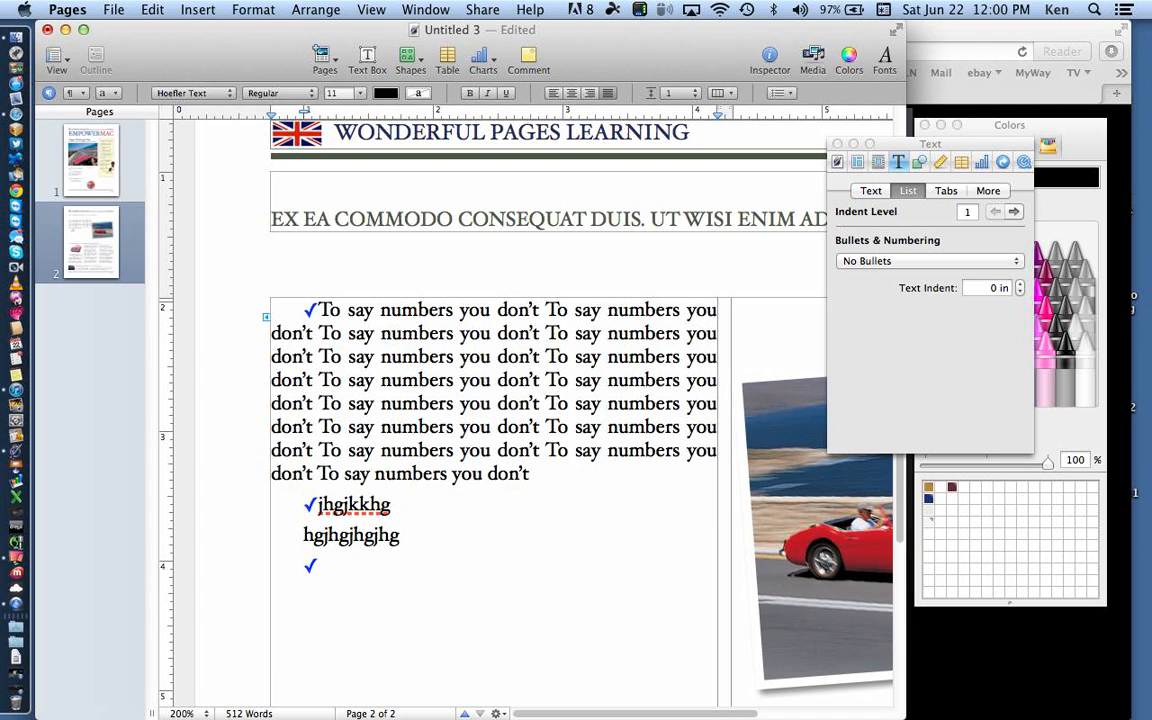
Step: Undo the replacement text and the deletion of the bullet item "kjfhhgjfj"
key("super+z")
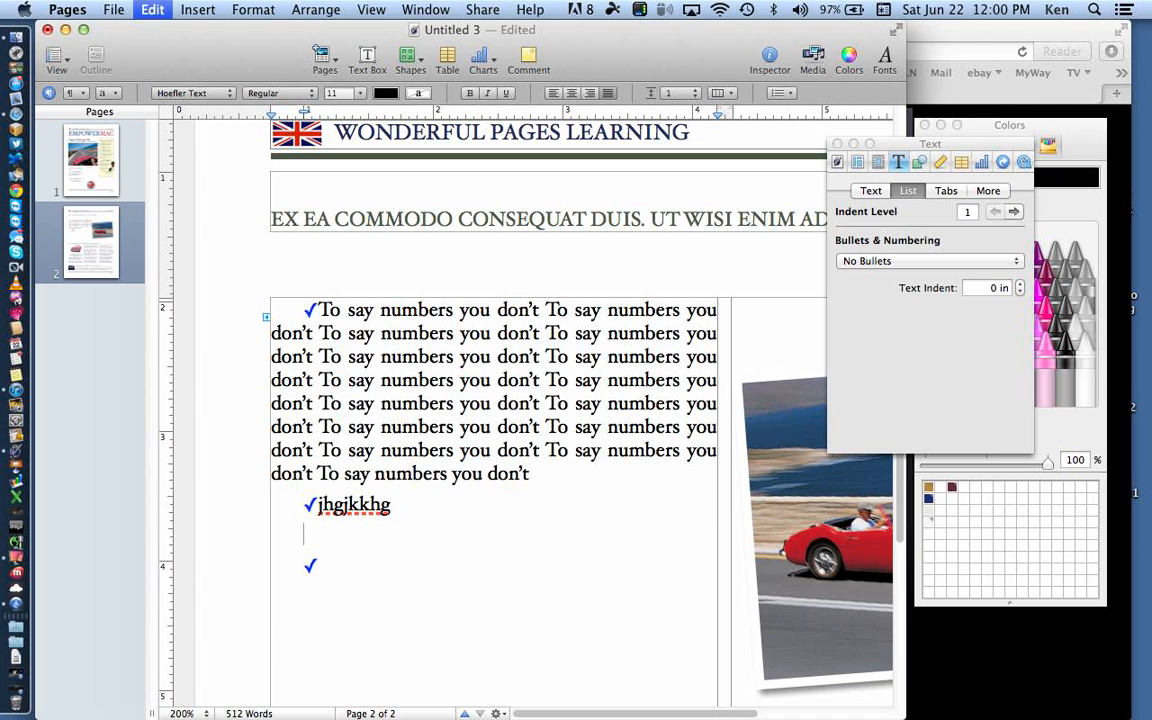
key("super+z")
key("super+z")
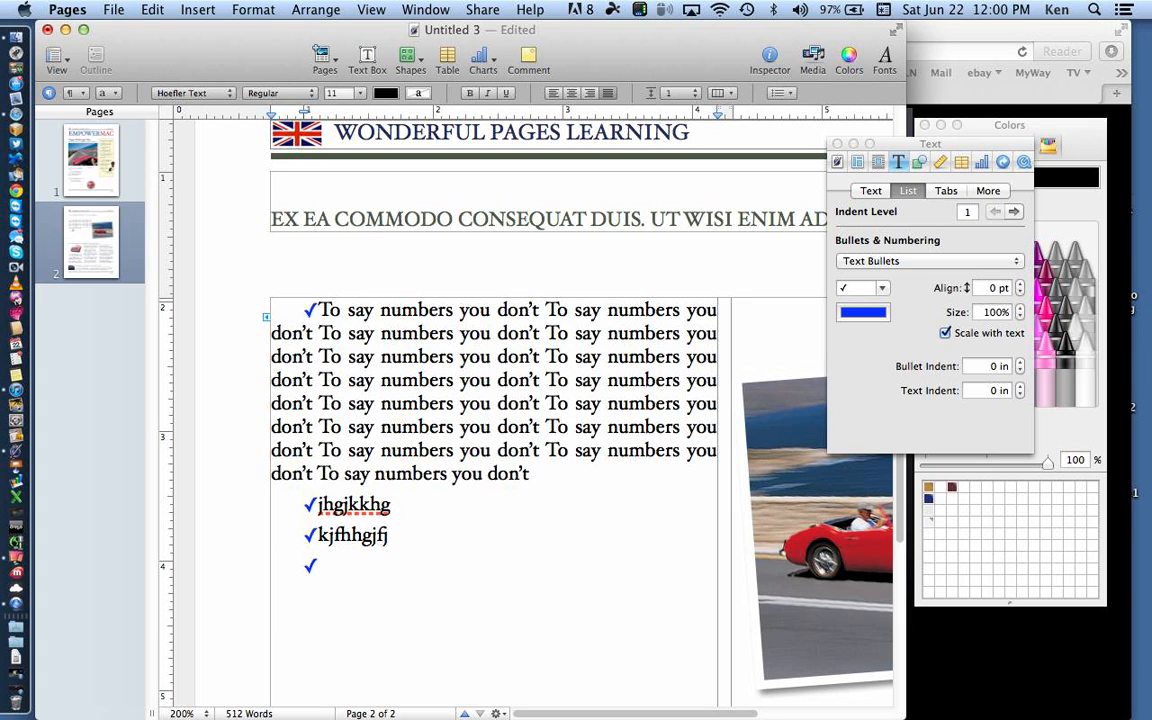
Step: Add the item "hgfhjhjhgjghjghjhgk" below "kjfhhgjfj" and remove only its bullet, keeping the text on its own line
key("Return")
type("hgfhjhjhgjghjghjhgk")
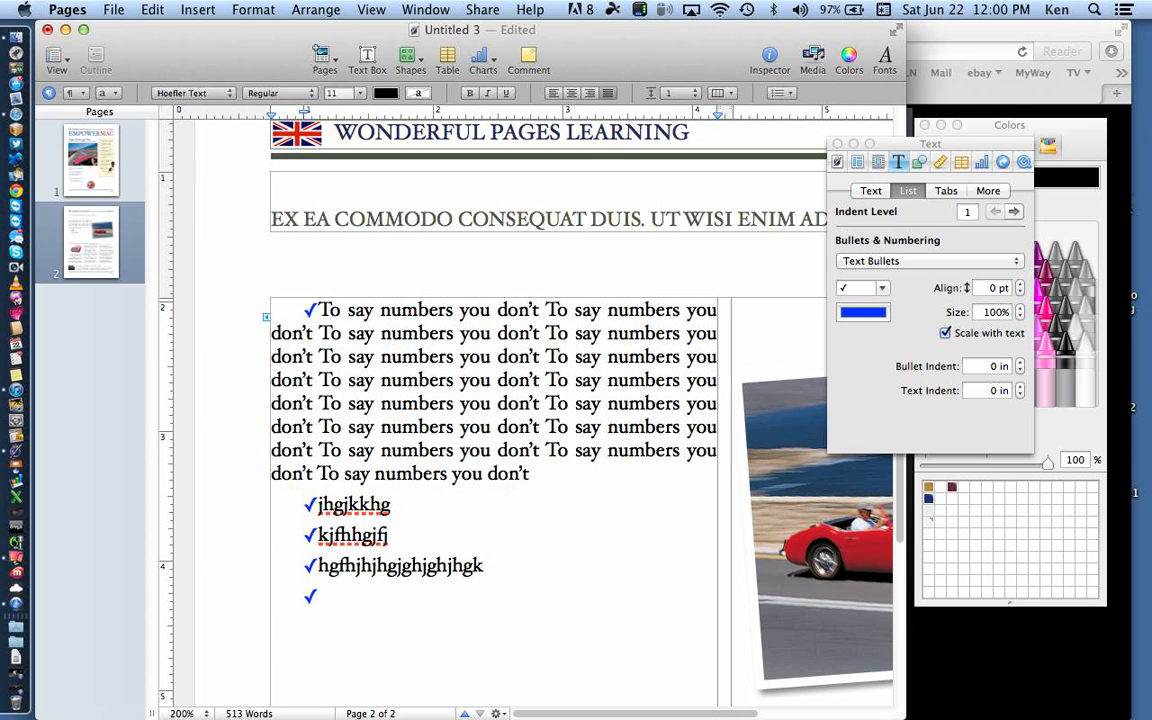
key("Left")
key("Left")
key("Left")
key("Left")
key("Left")
key("BackSpace")
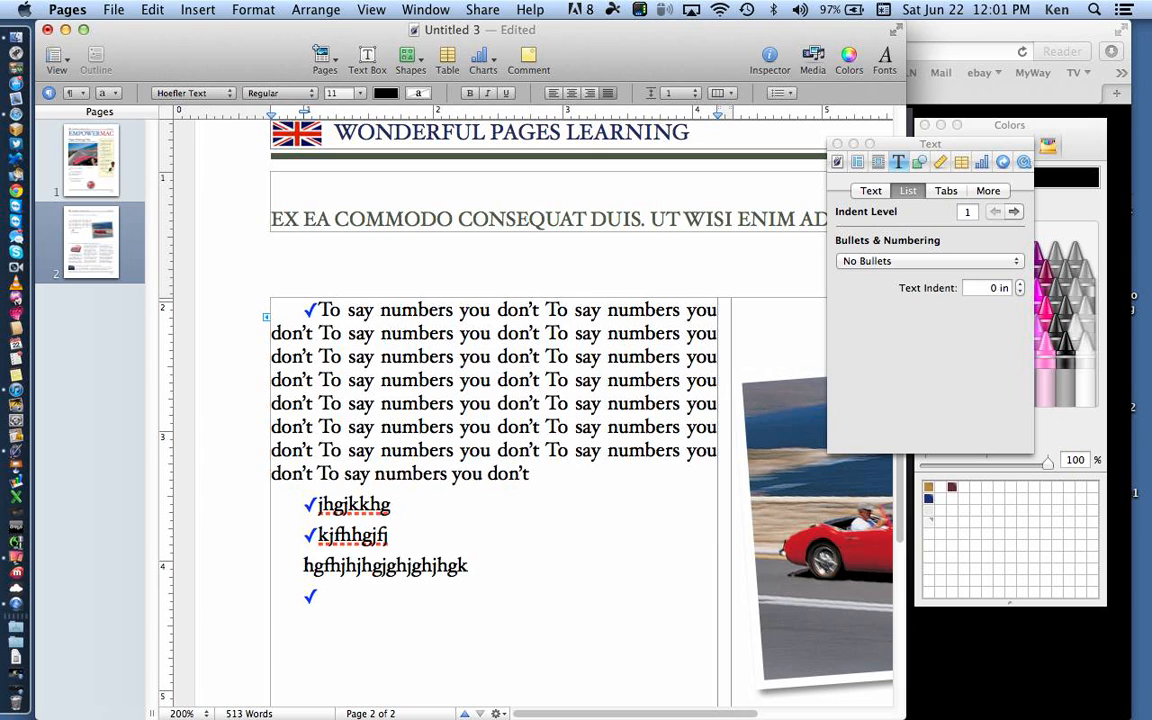
Step: Try merging the unbulleted line into the item above, undo the merge, and keep the line set to No Bullets
key("BackSpace")
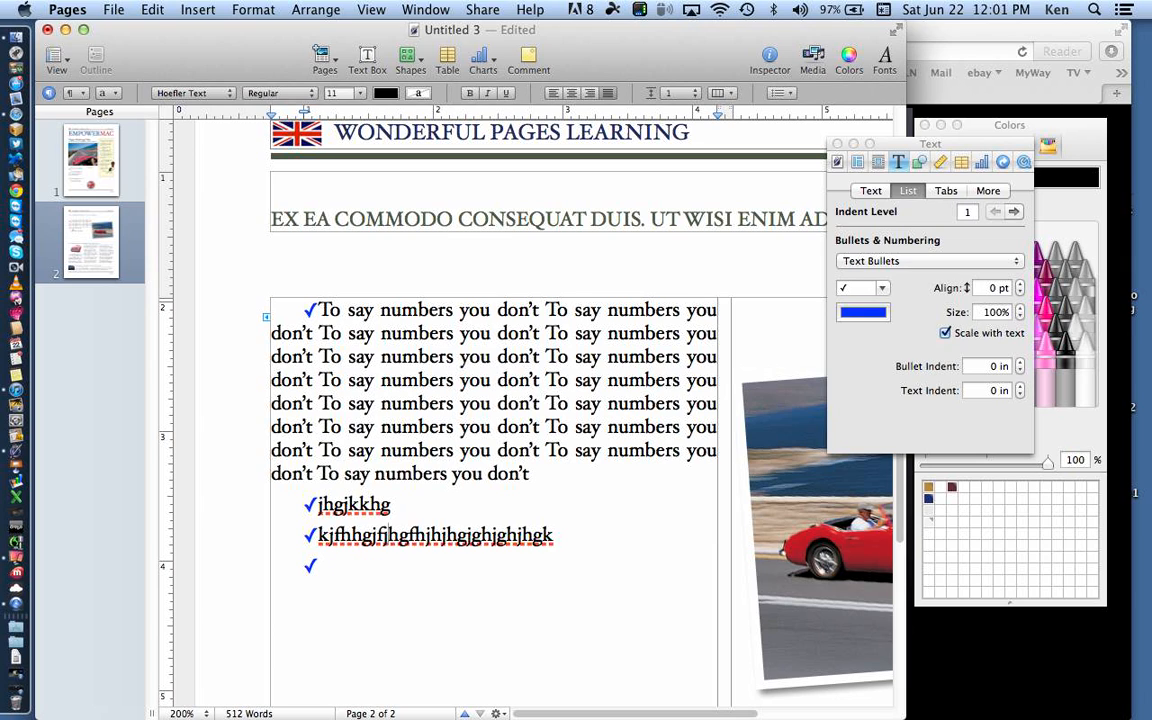
key("super+z")
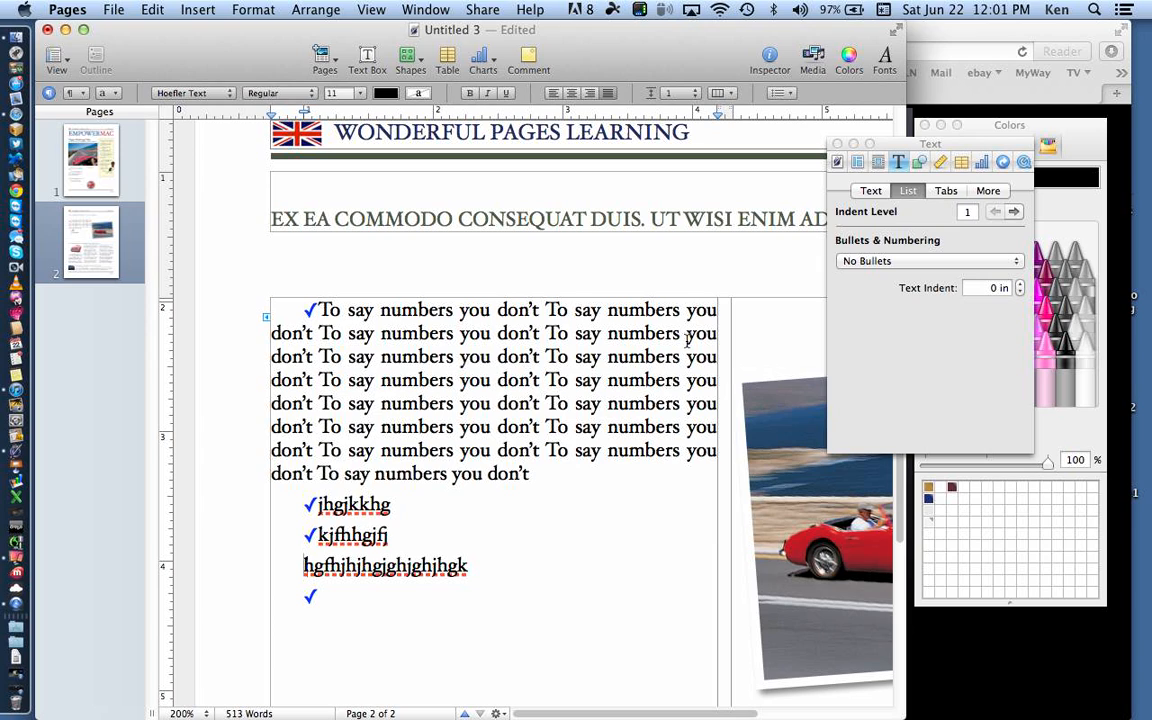
left_click(899, 261)
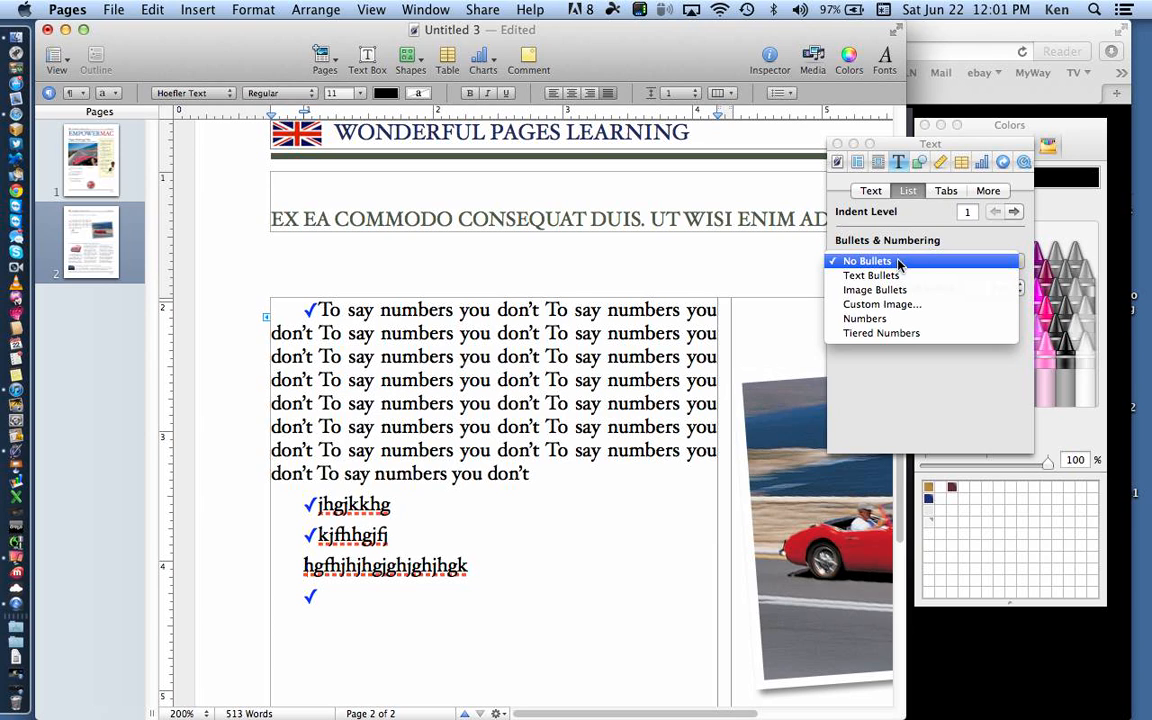
left_click(832, 262)
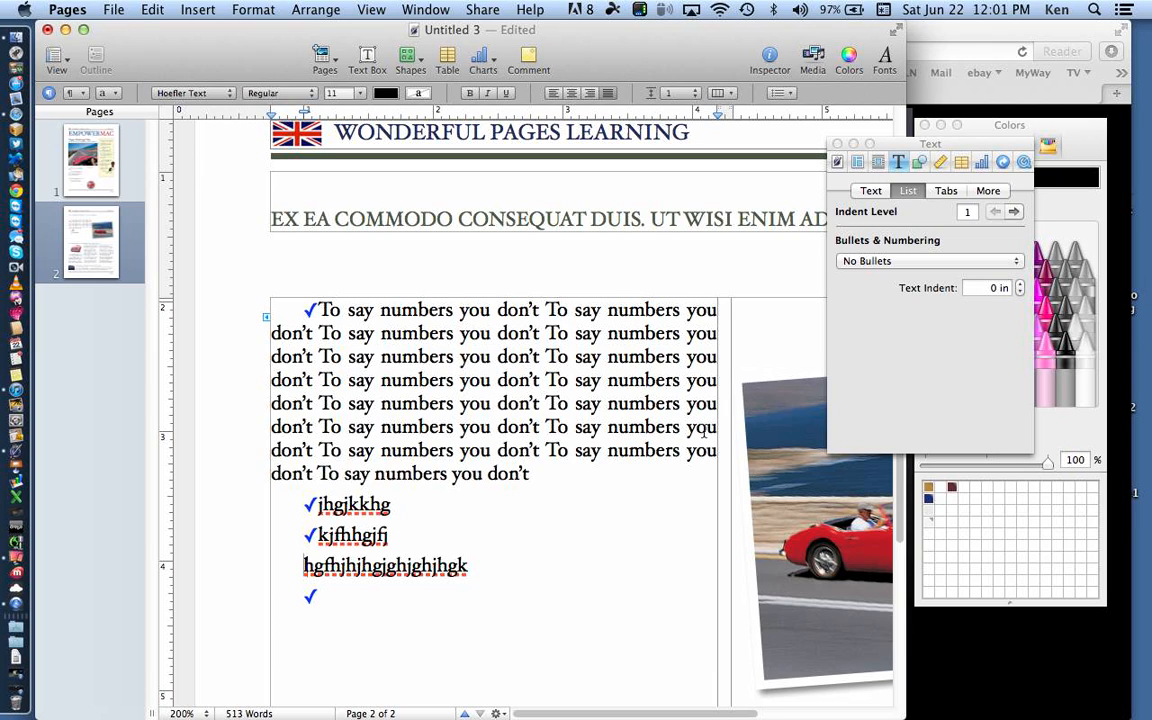
Step: Delete characters forward and backward near the start of the unbulleted line, shortening it to "hjhjghjhgk"
key("Delete")
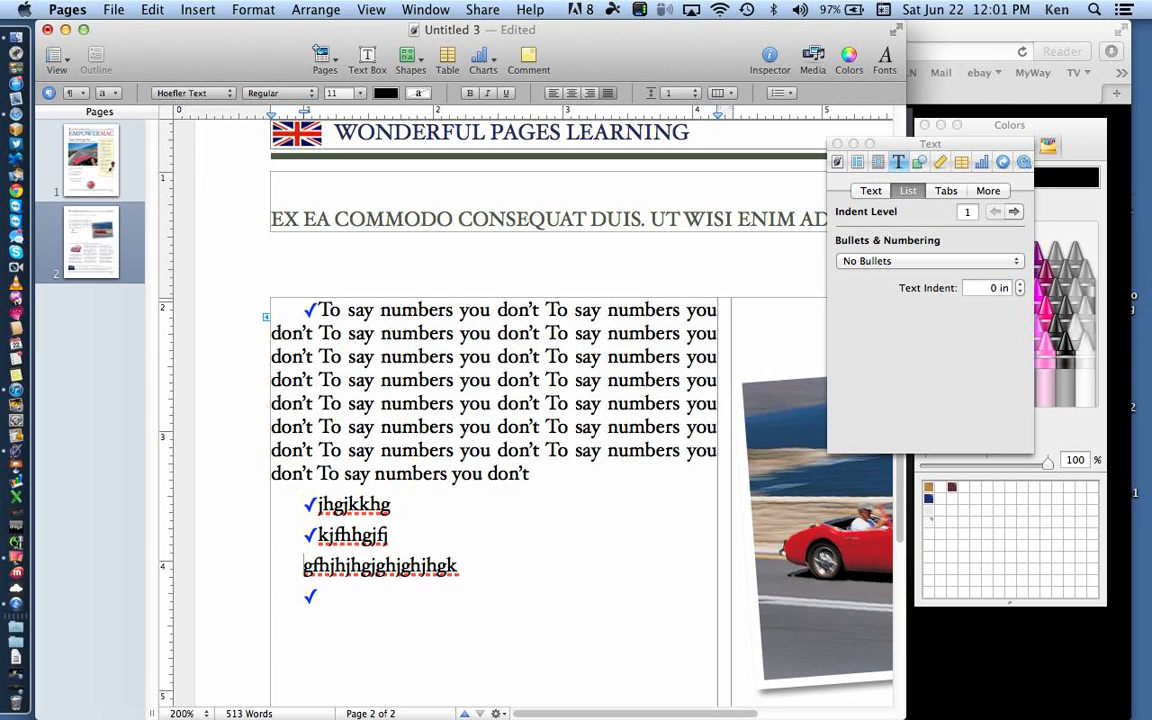
key("Delete")
key("Delete")
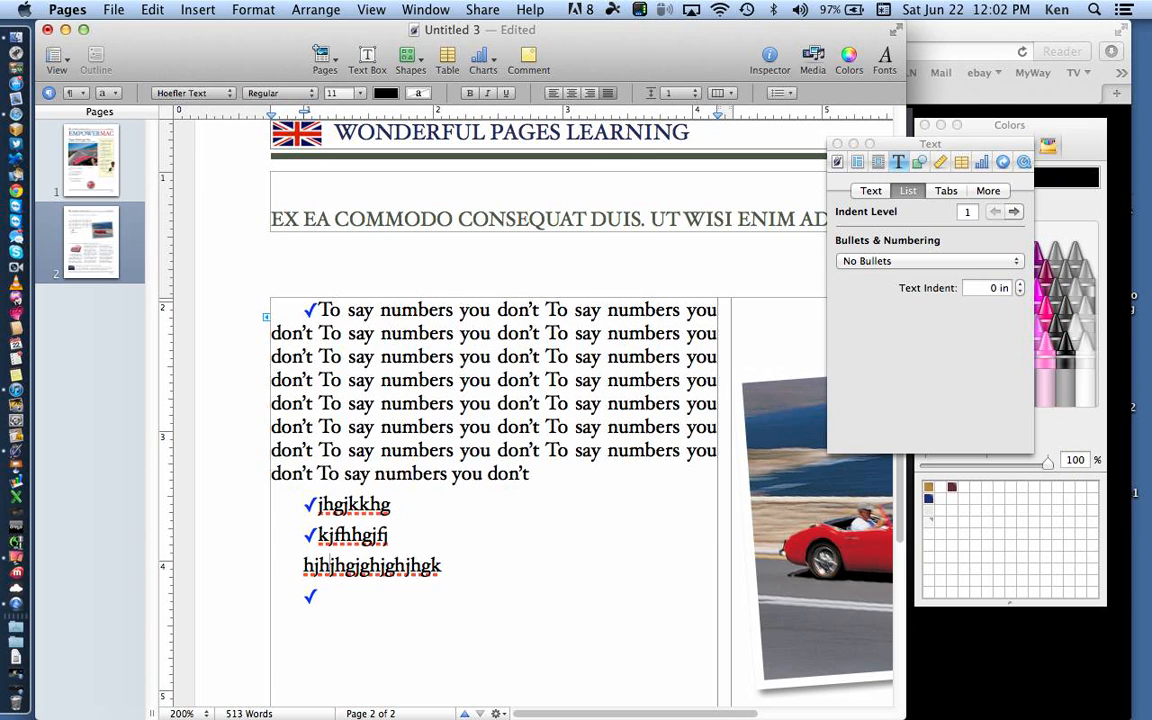
key("Delete")
key("Delete")
key("Delete")
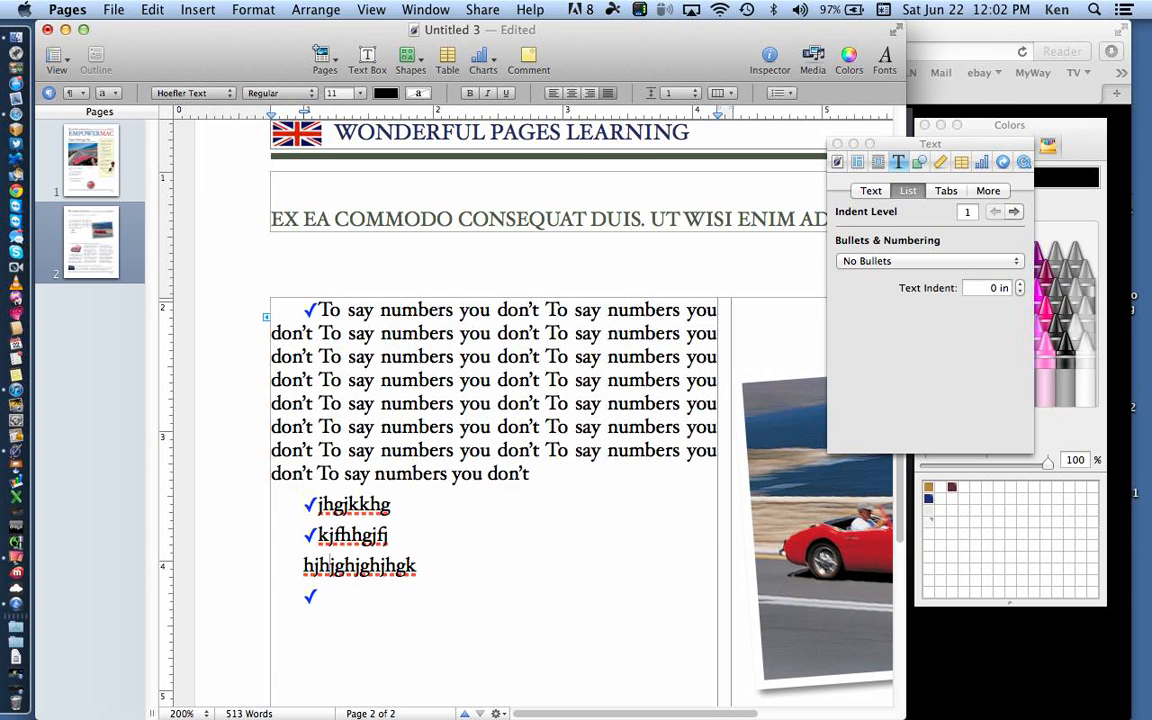
key("Delete")
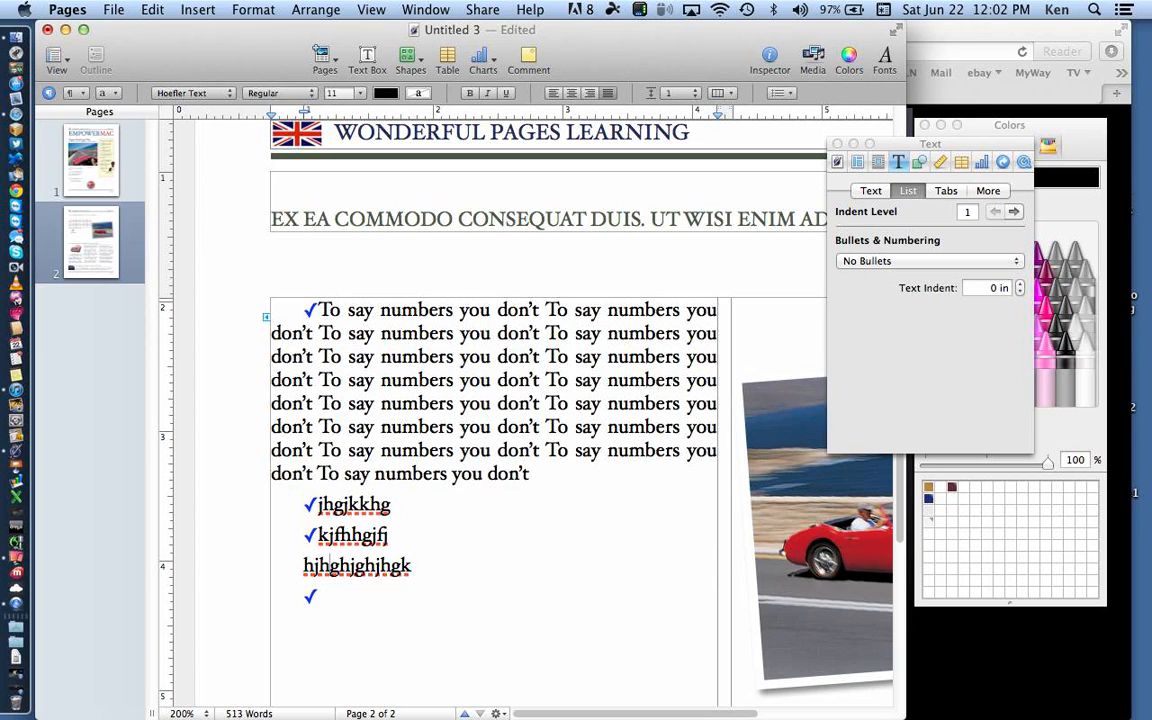
key("BackSpace")
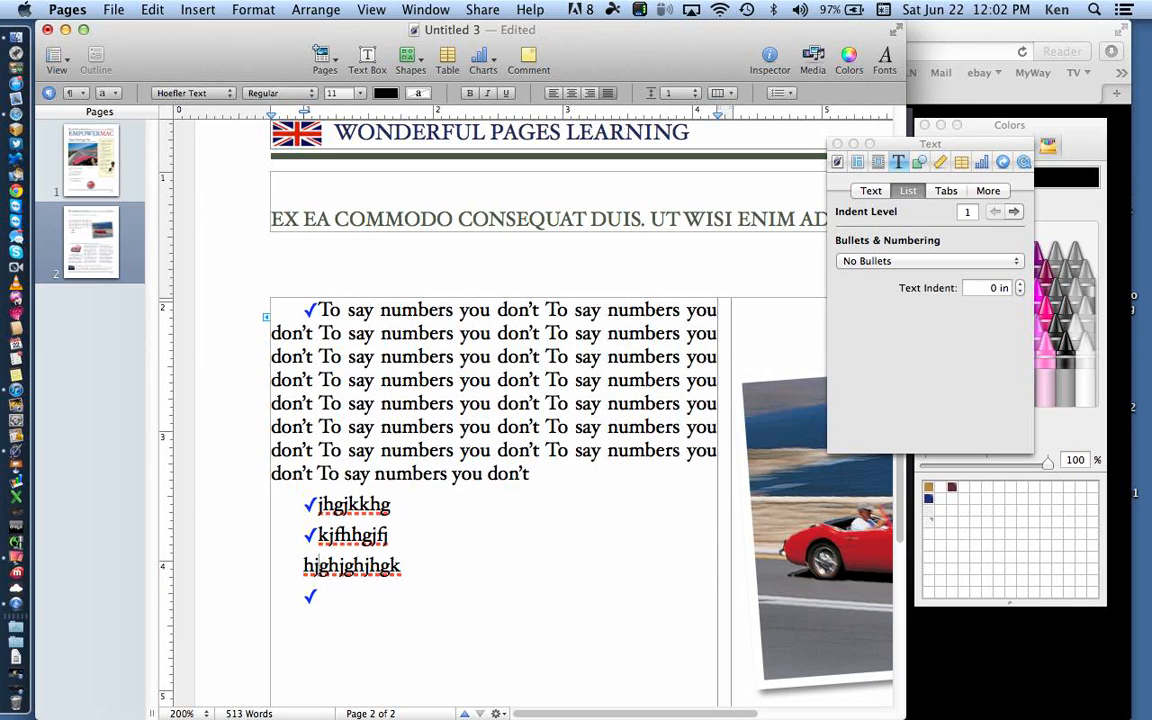
key("BackSpace")
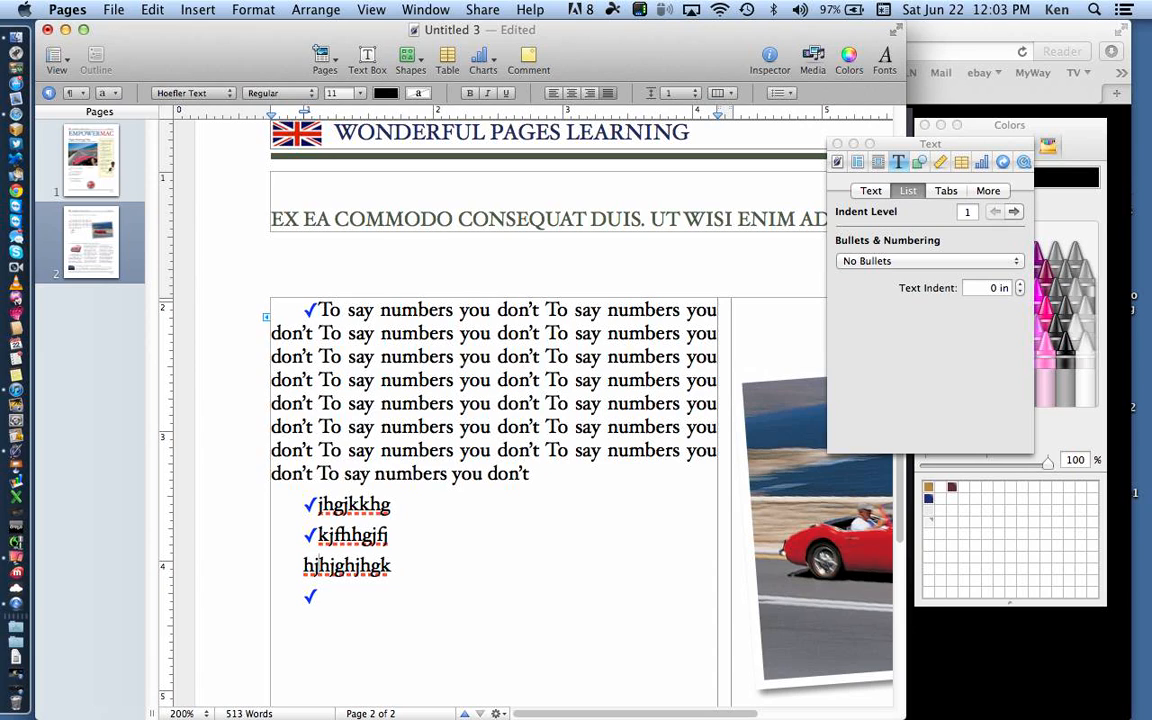
key("Up")
key("Right")
key("Right")
key("Right")
key("Right")
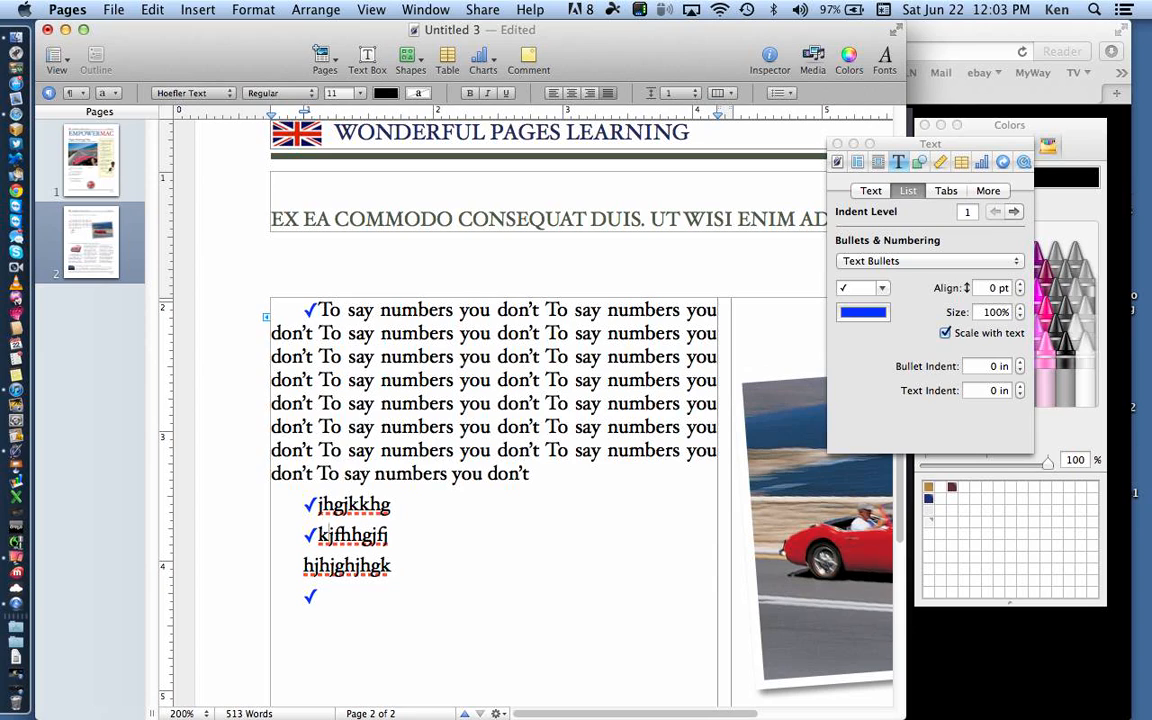
key("Right")
Step: Set the document zoom to Fit Page and return to the first page
scroll(444, 377, "up", 10)
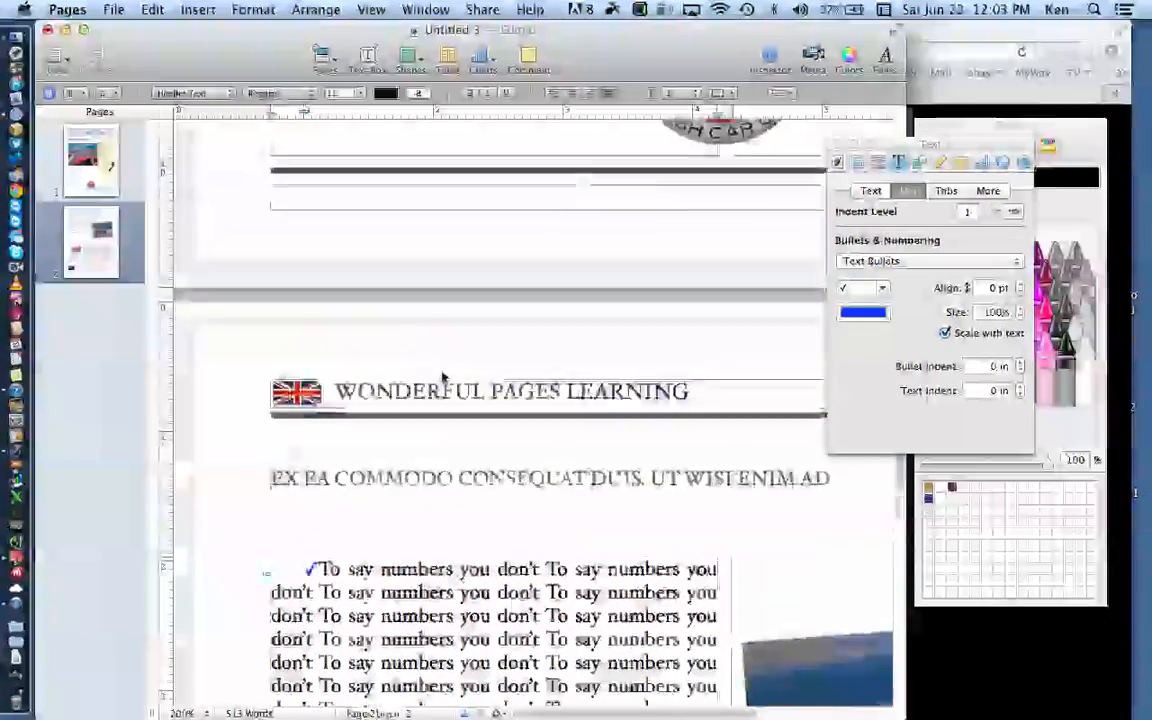
scroll(444, 377, "up", 15)
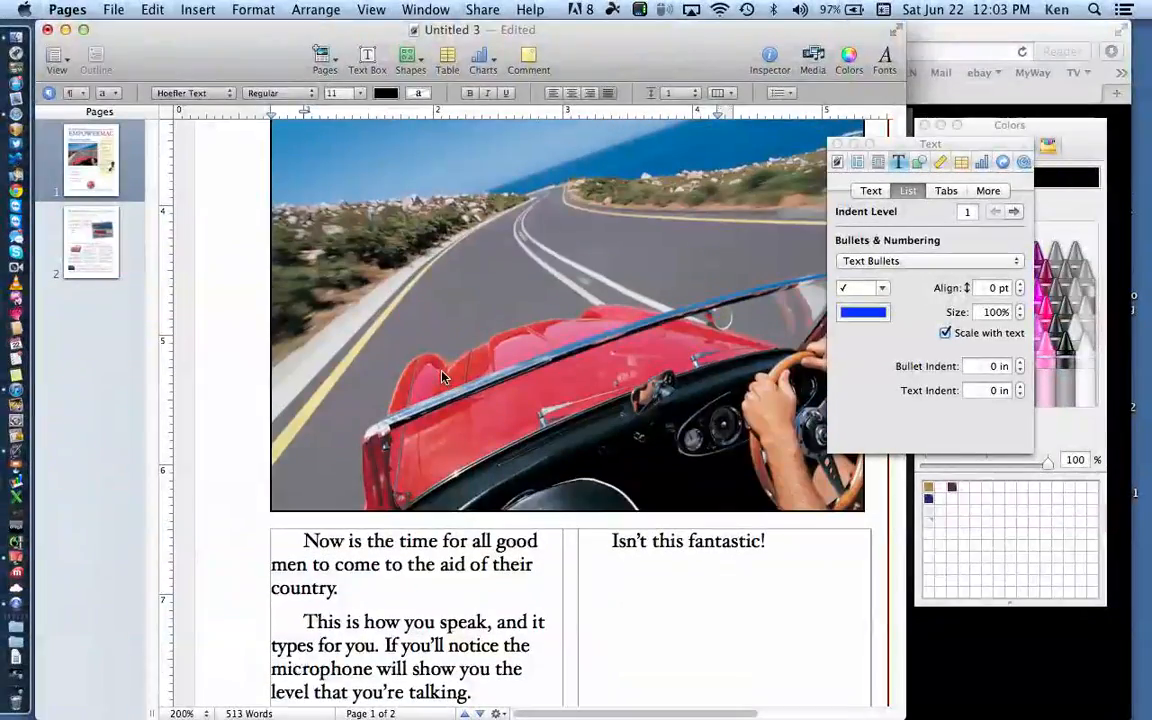
scroll(443, 377, "up", 1)
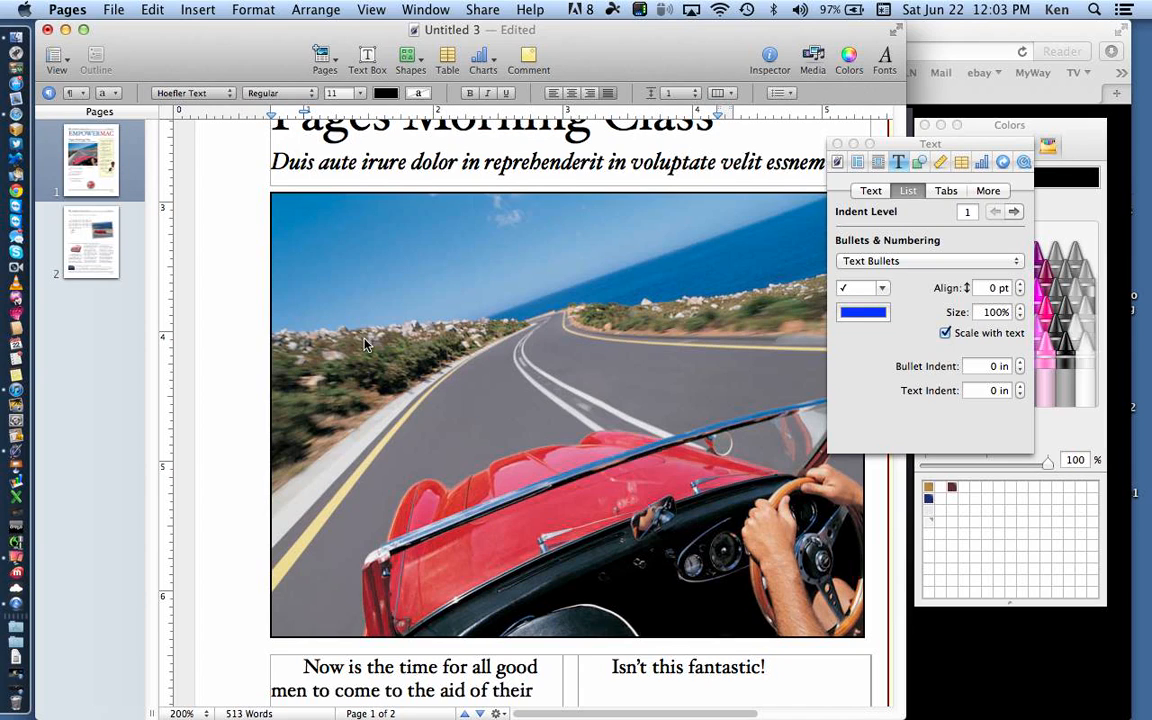
left_click(181, 713)
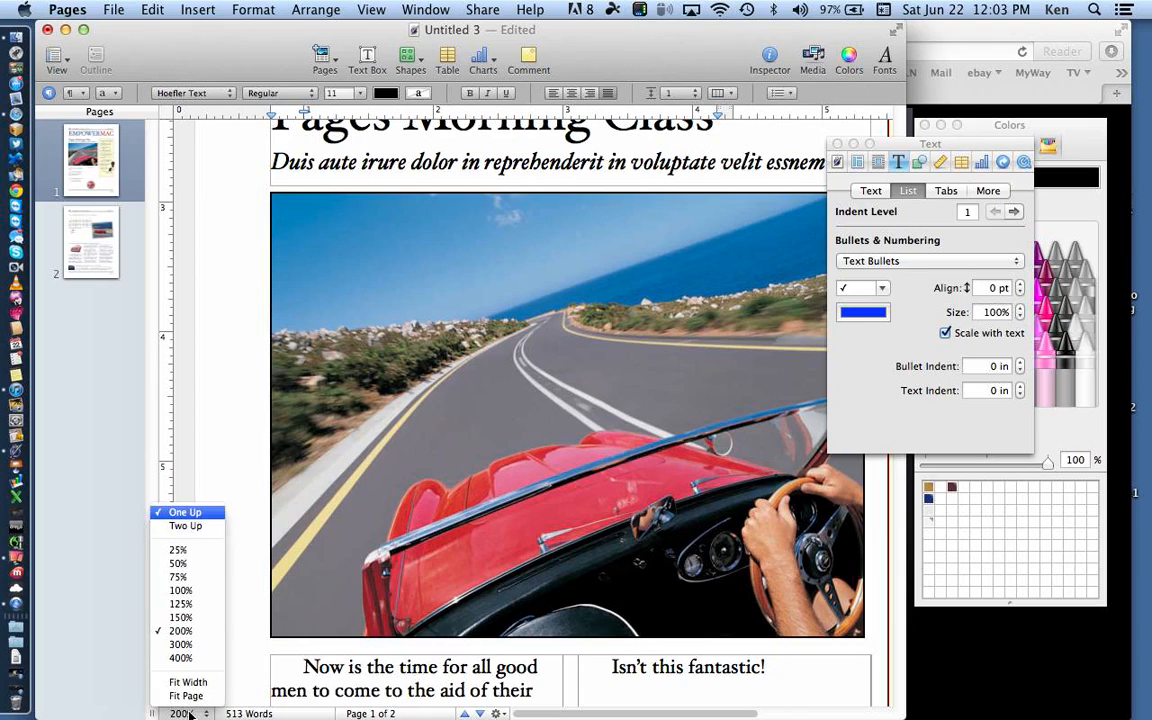
left_click(186, 696)
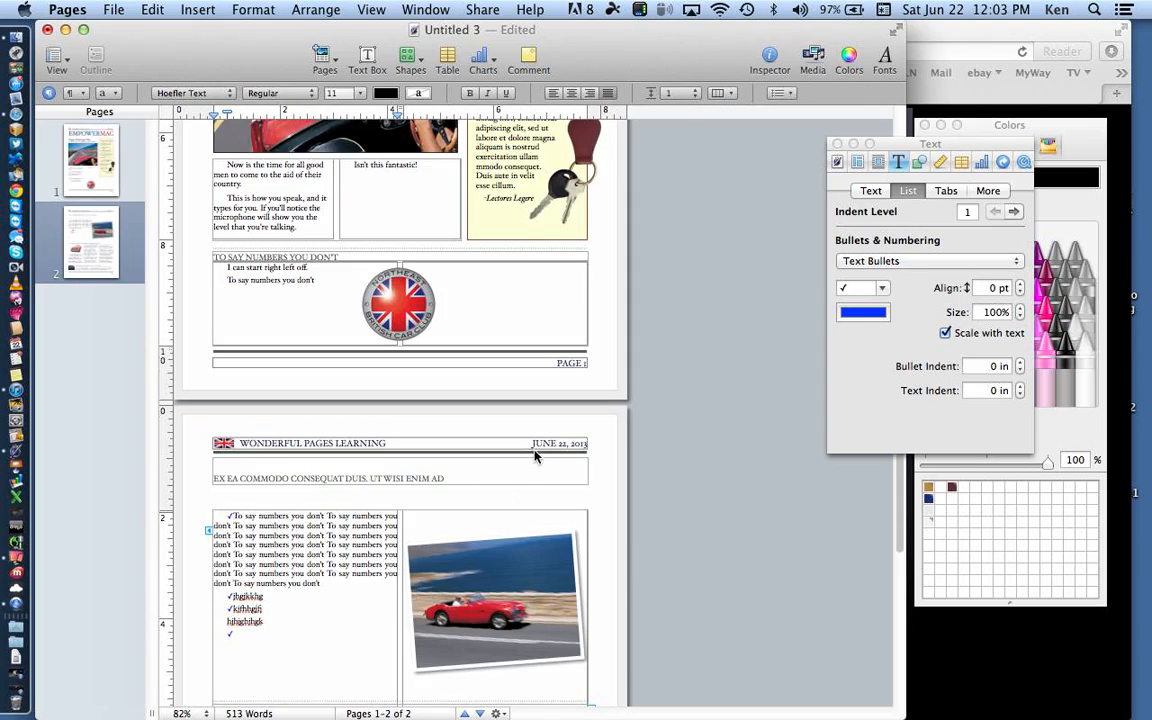
scroll(481, 404, "up", 5)
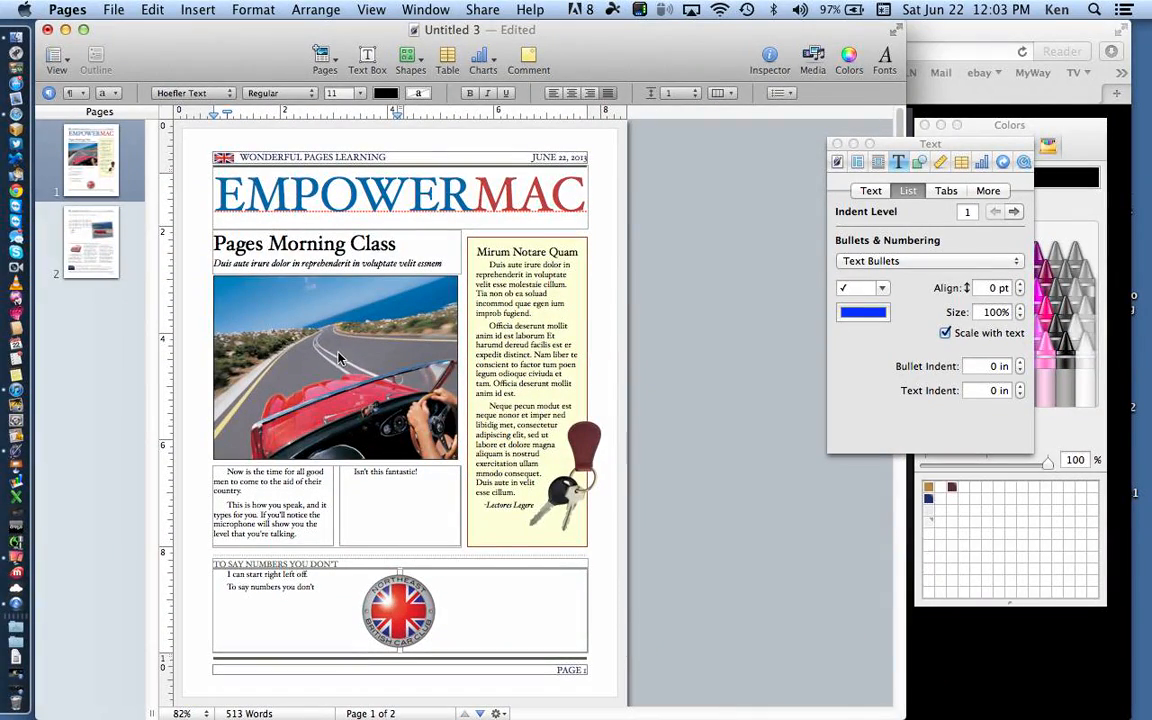
Step: Add a text box reading "EmpowerMac" and move it over the sky in the upper part of the page 1 car photo
left_click(340, 358)
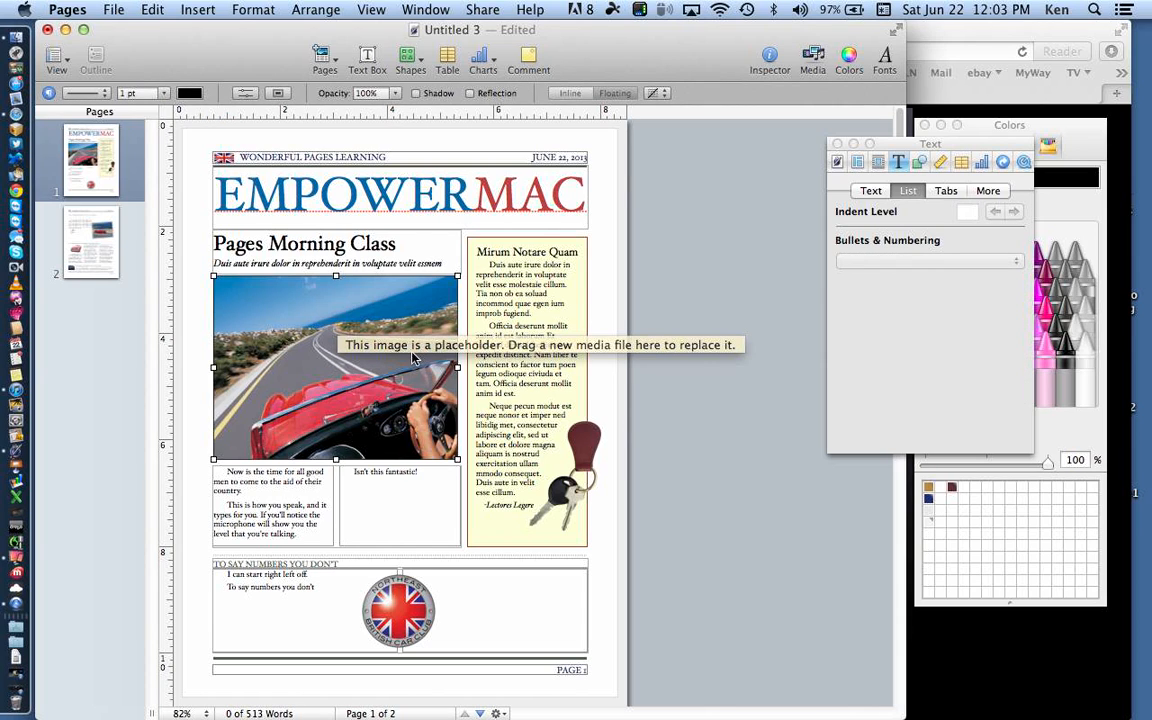
left_click(368, 56)
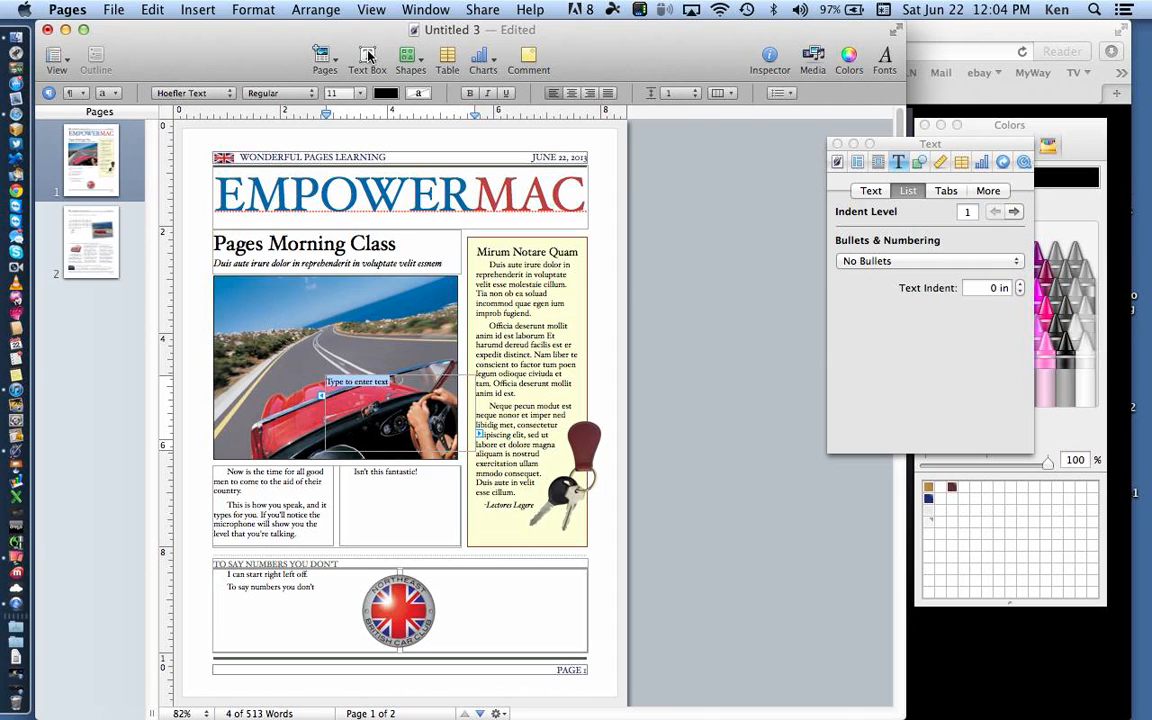
type("T")
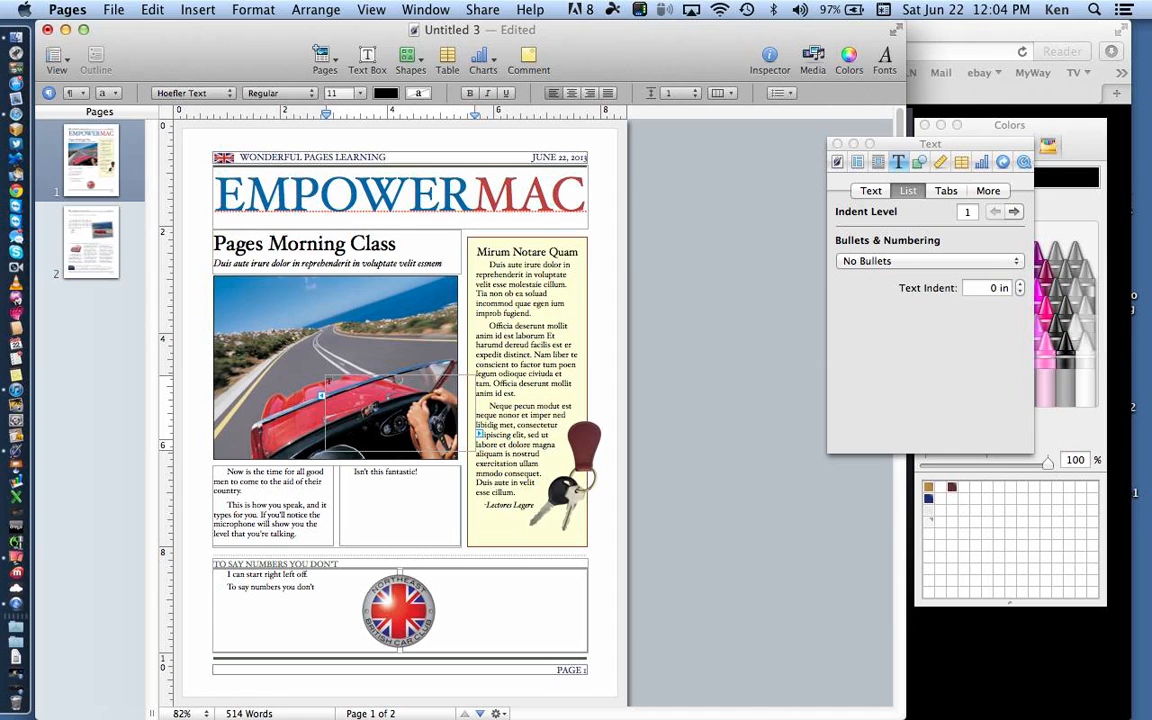
key("BackSpace")
type("EmpowerMac")
left_click(665, 347)
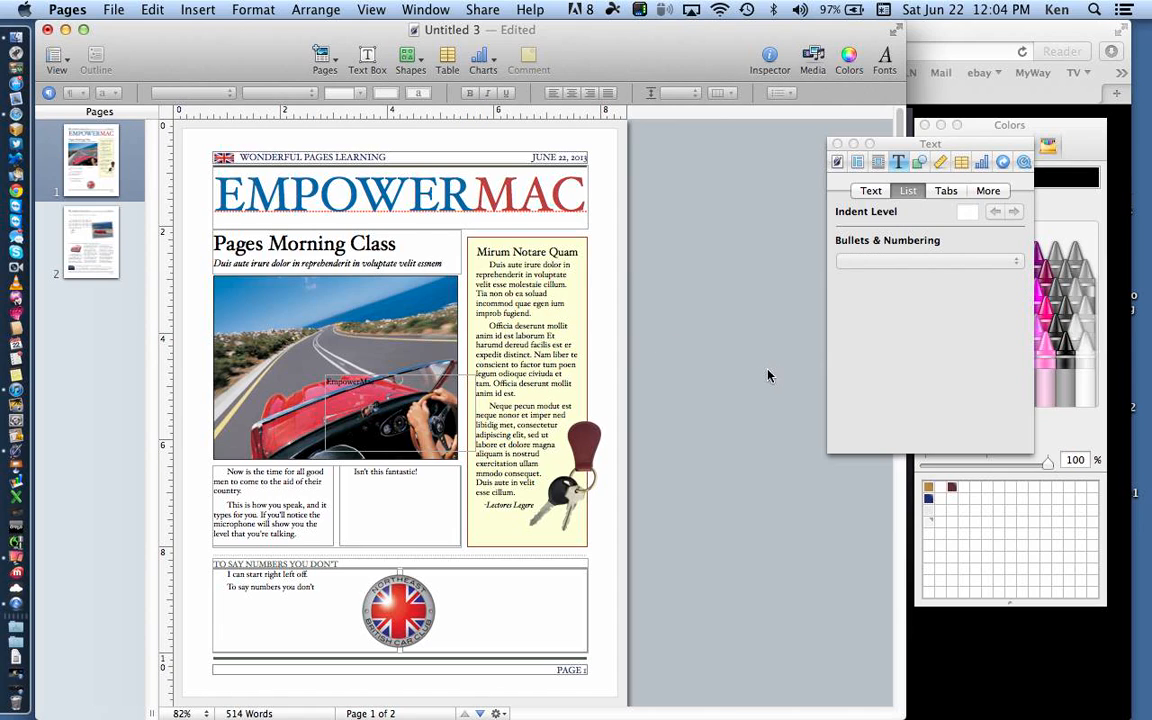
left_click_drag(345, 378, 262, 305)
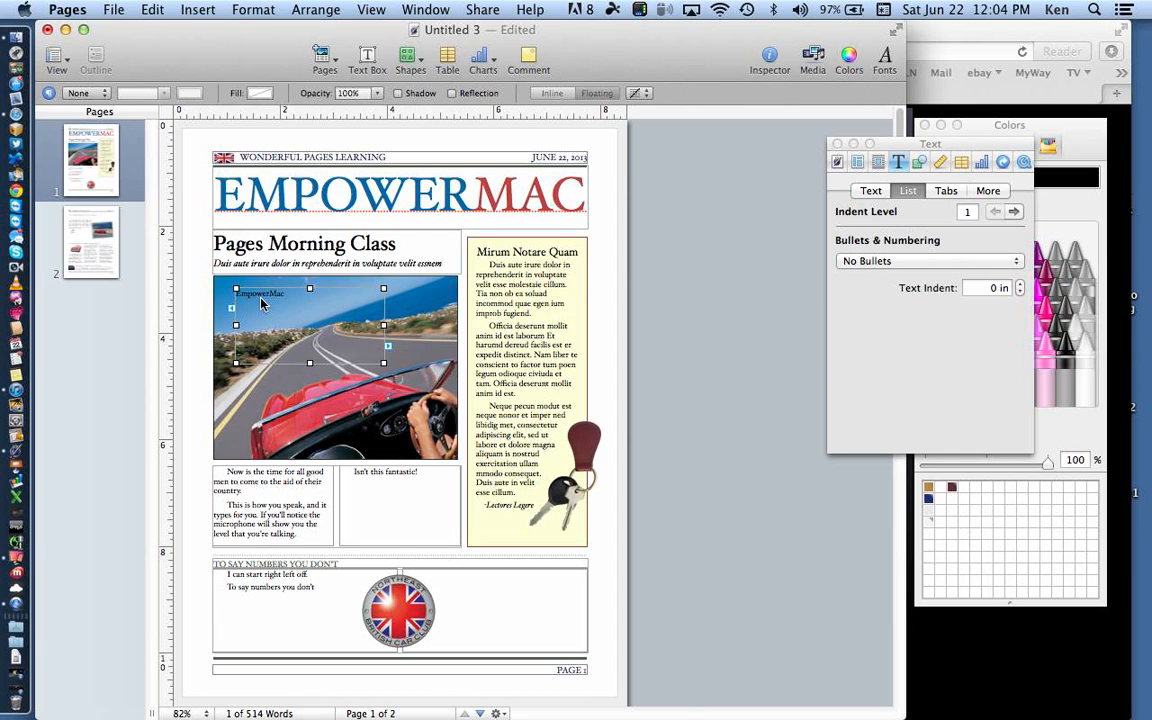
left_click(797, 432)
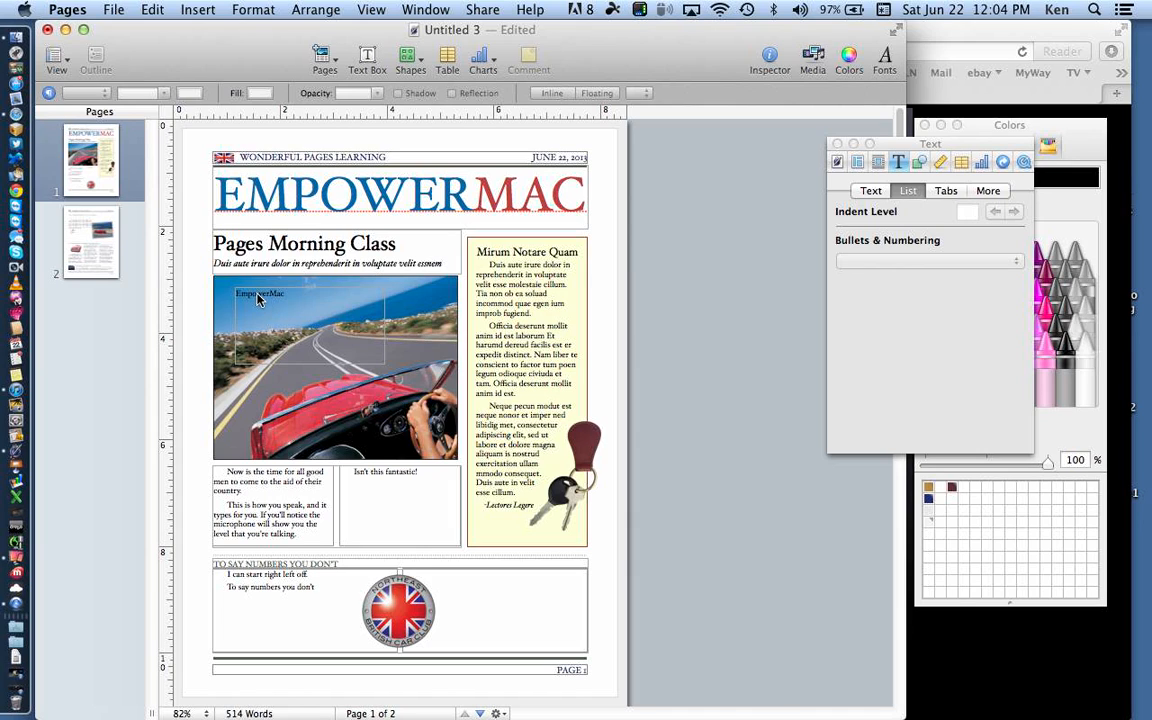
Step: Set the font size of the "EmpowerMac" text box to 48 pt
left_click(270, 327)
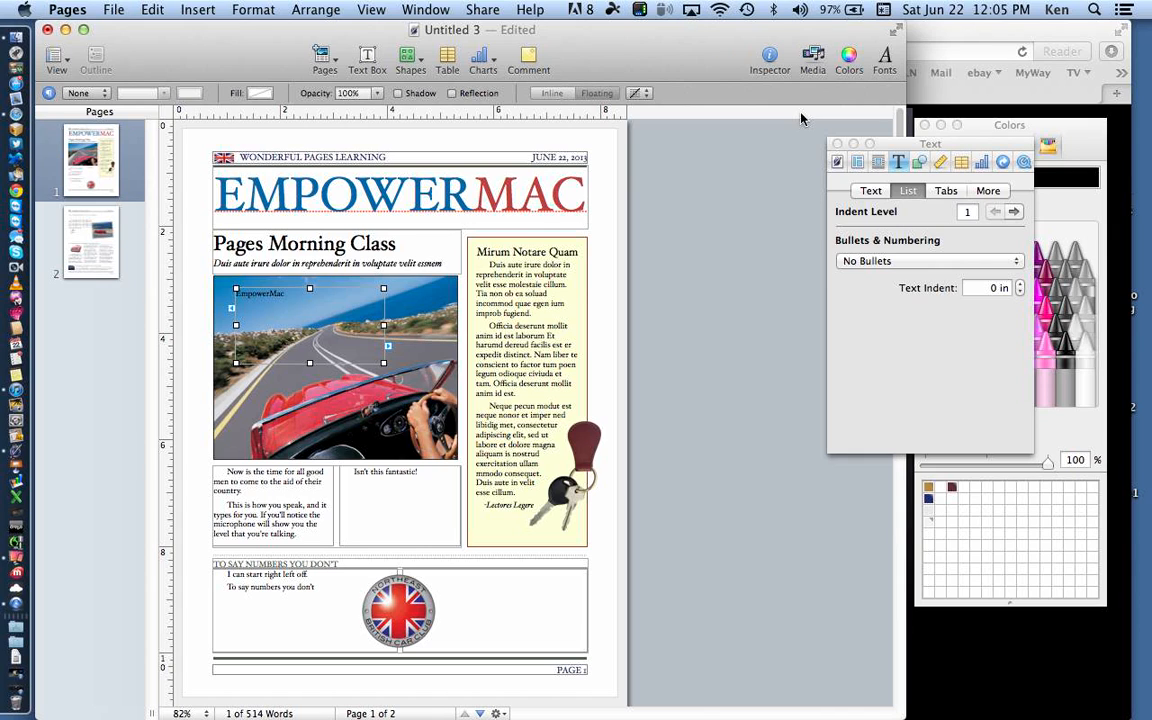
left_click(885, 62)
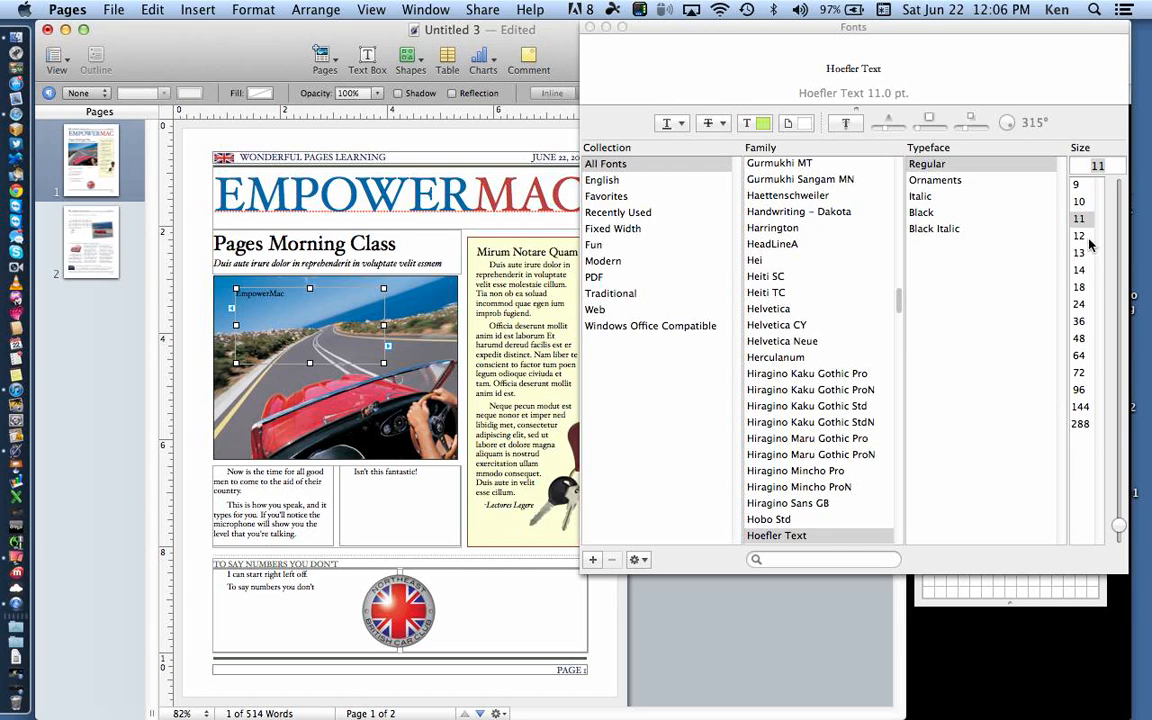
left_click(1078, 339)
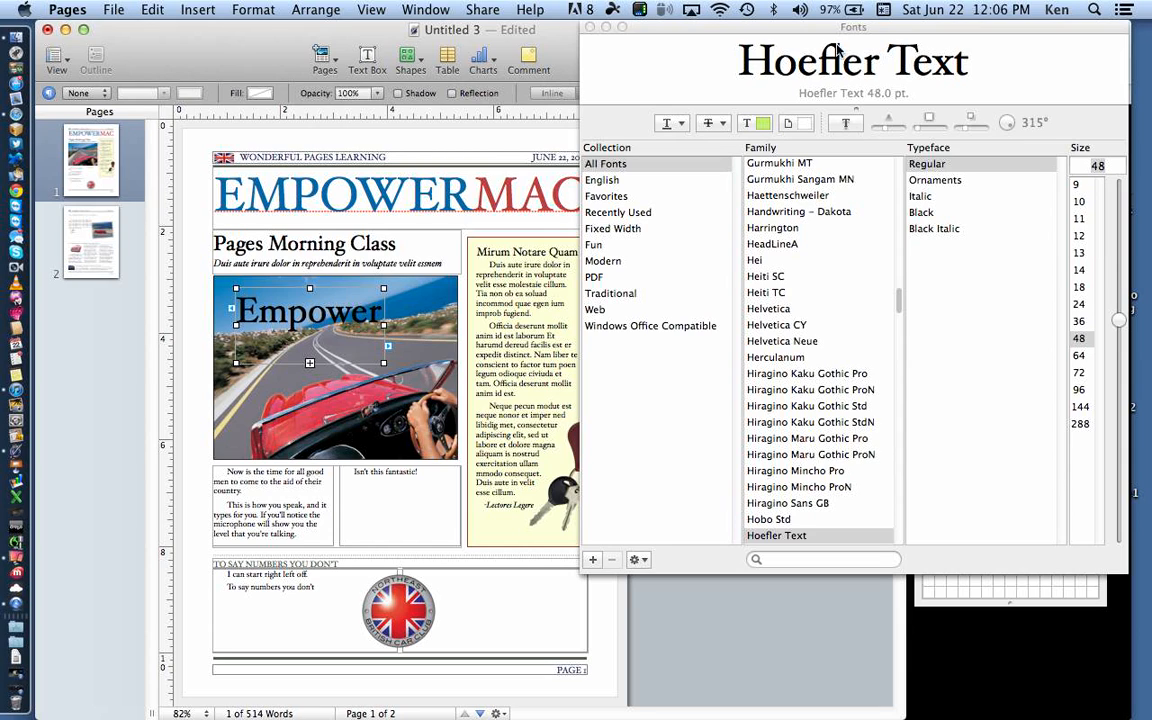
left_click(590, 28)
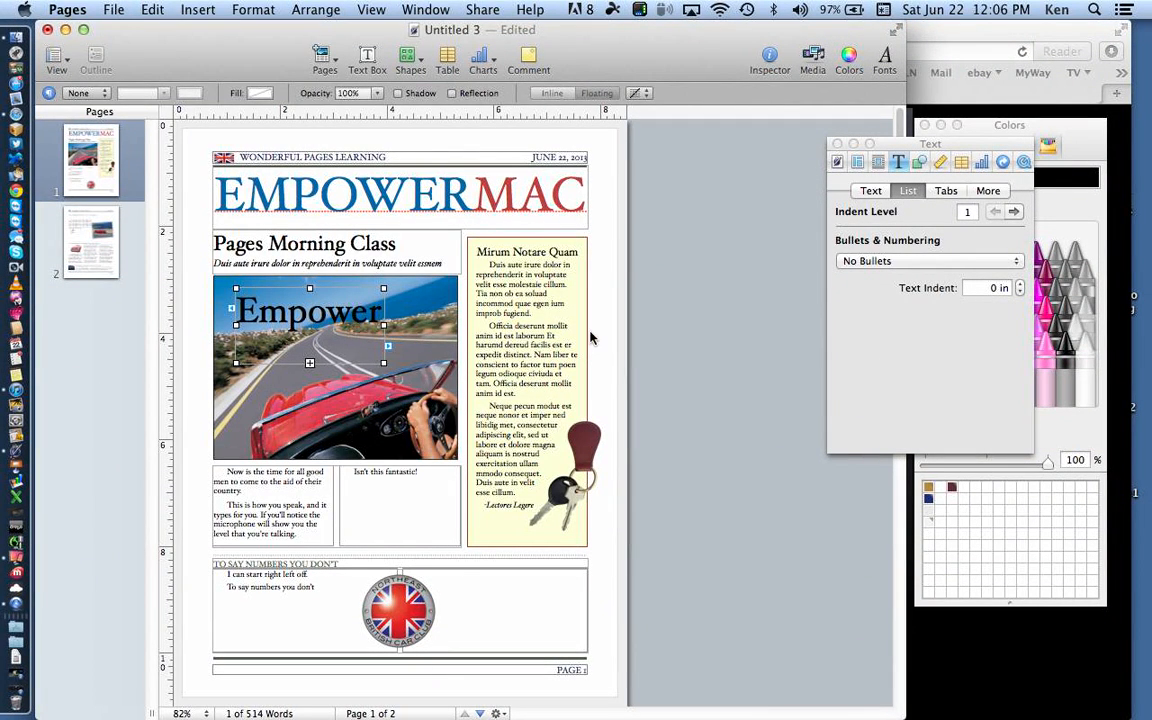
left_click(713, 330)
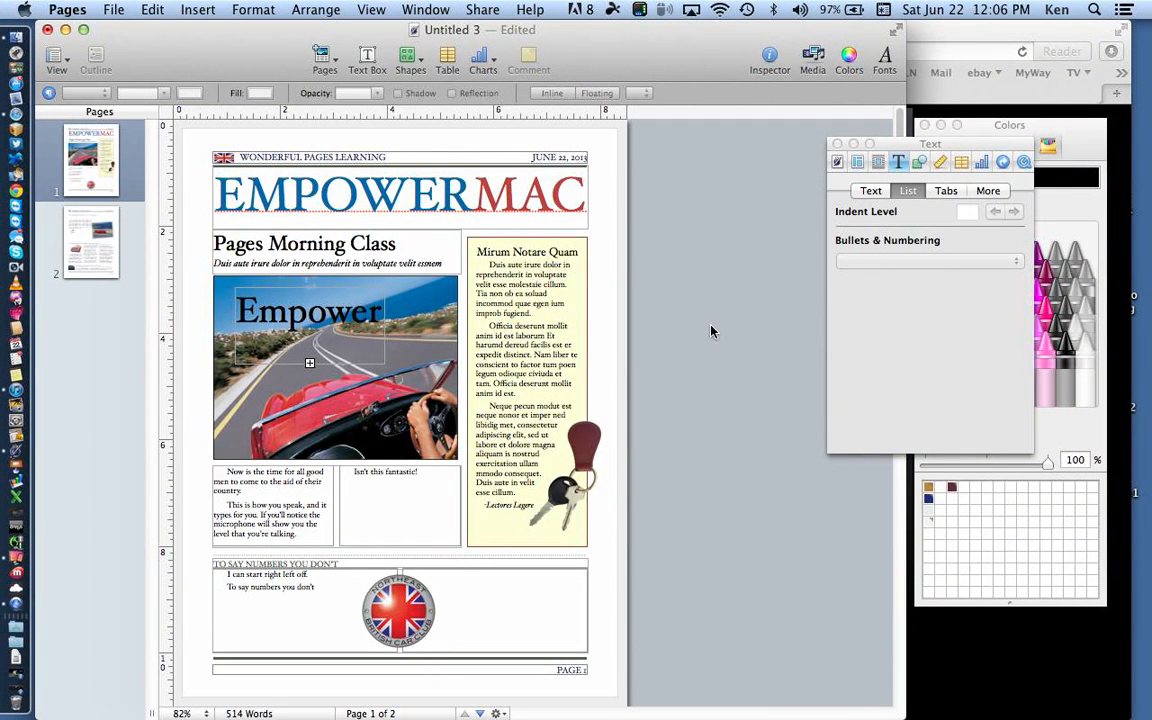
Step: Widen the text box to about the photo's width so "EmpowerMac" fits on one line, and shift it slightly up and left
left_click(335, 318)
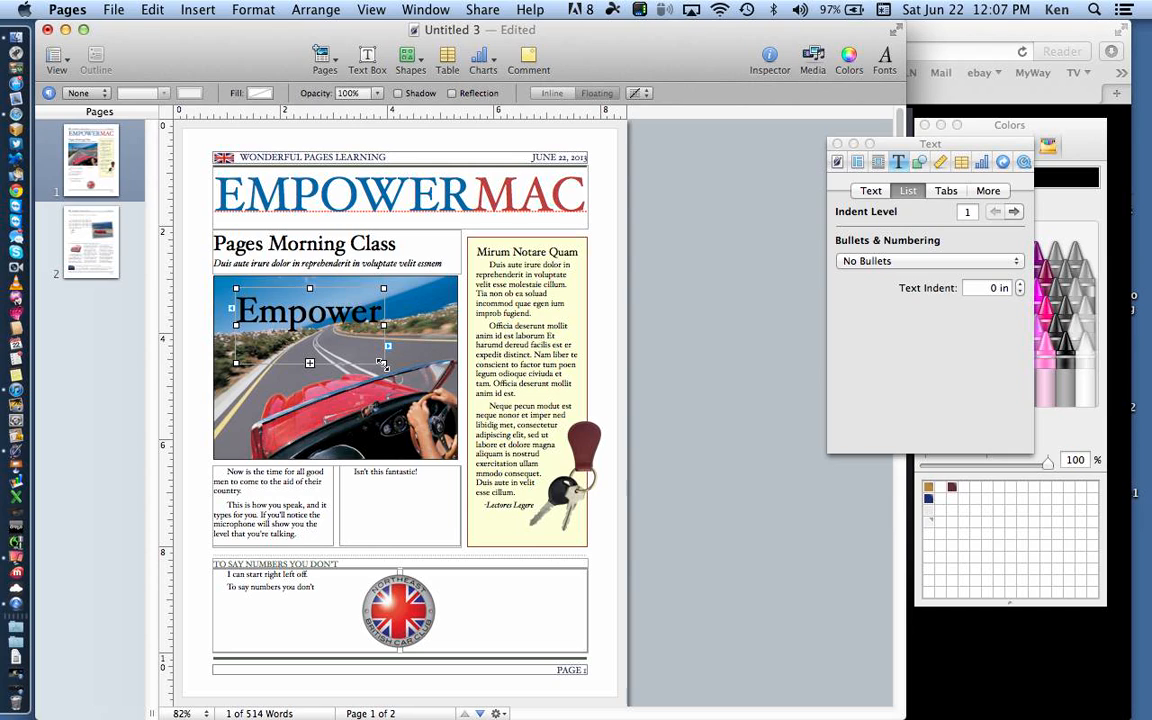
left_click_drag(384, 363, 452, 362)
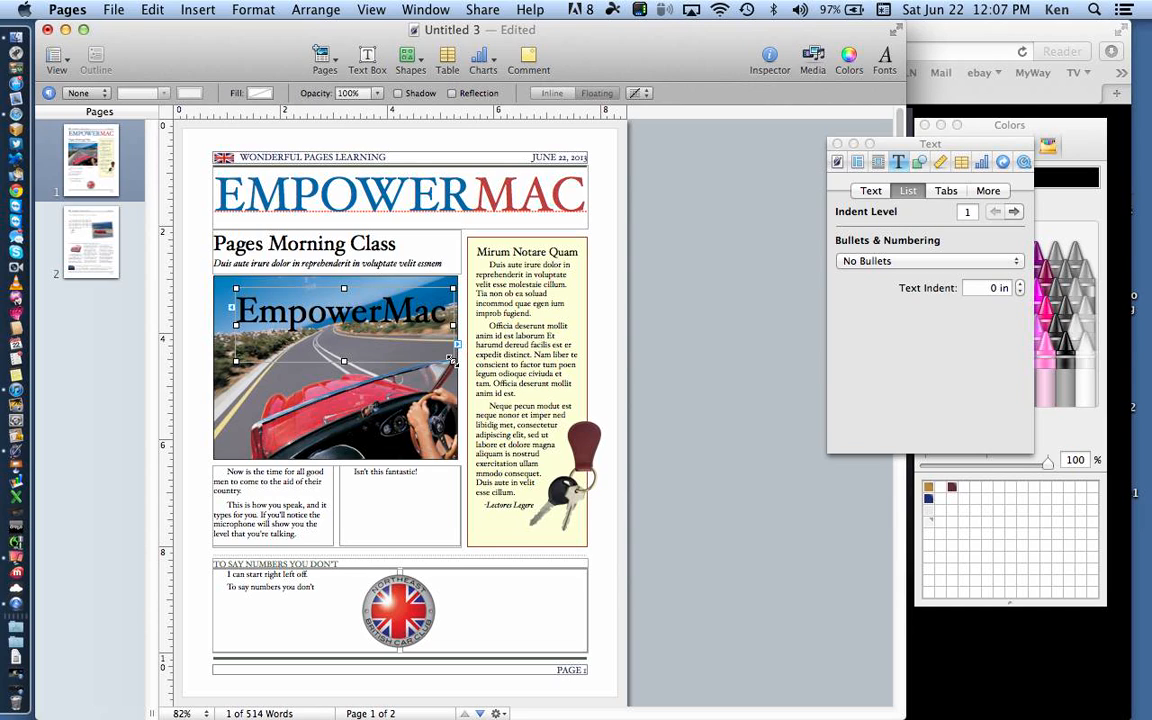
mouse_move(338, 320)
left_mouse_down()
mouse_move(312, 310)
mouse_move(329, 303)
mouse_move(332, 318)
left_mouse_up()
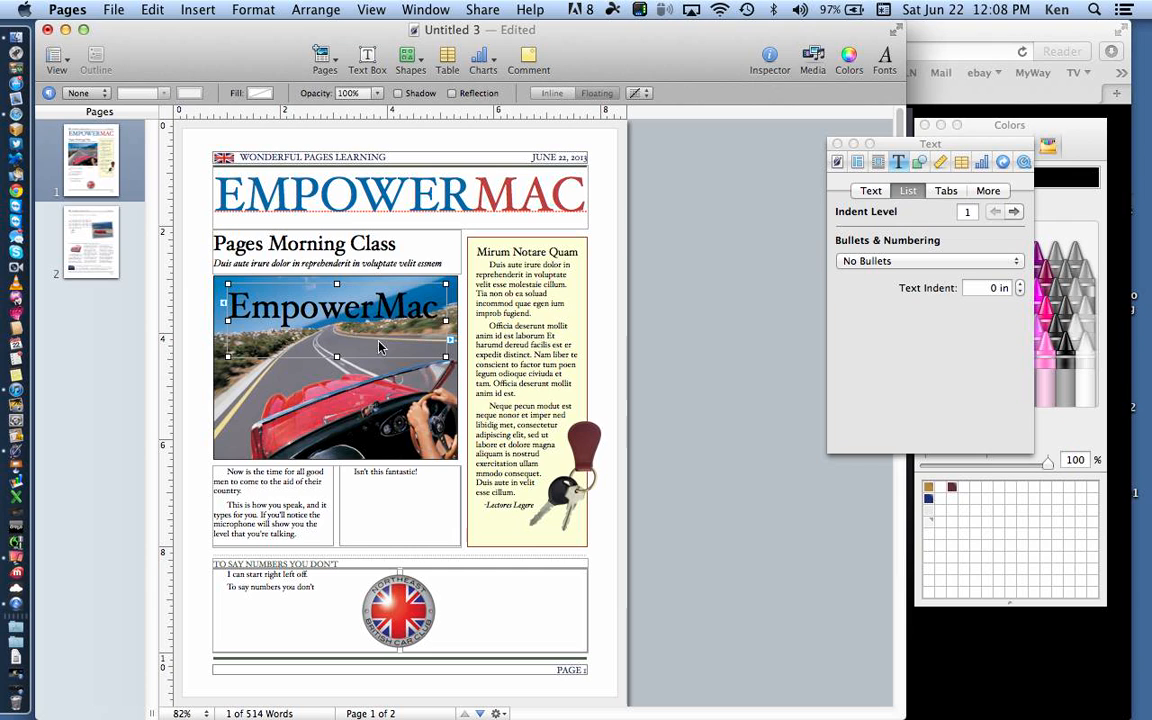
left_click_drag(446, 356, 474, 359)
mouse_move(383, 316)
left_mouse_down()
mouse_move(380, 365)
mouse_move(386, 327)
mouse_move(367, 313)
mouse_move(377, 314)
left_mouse_up()
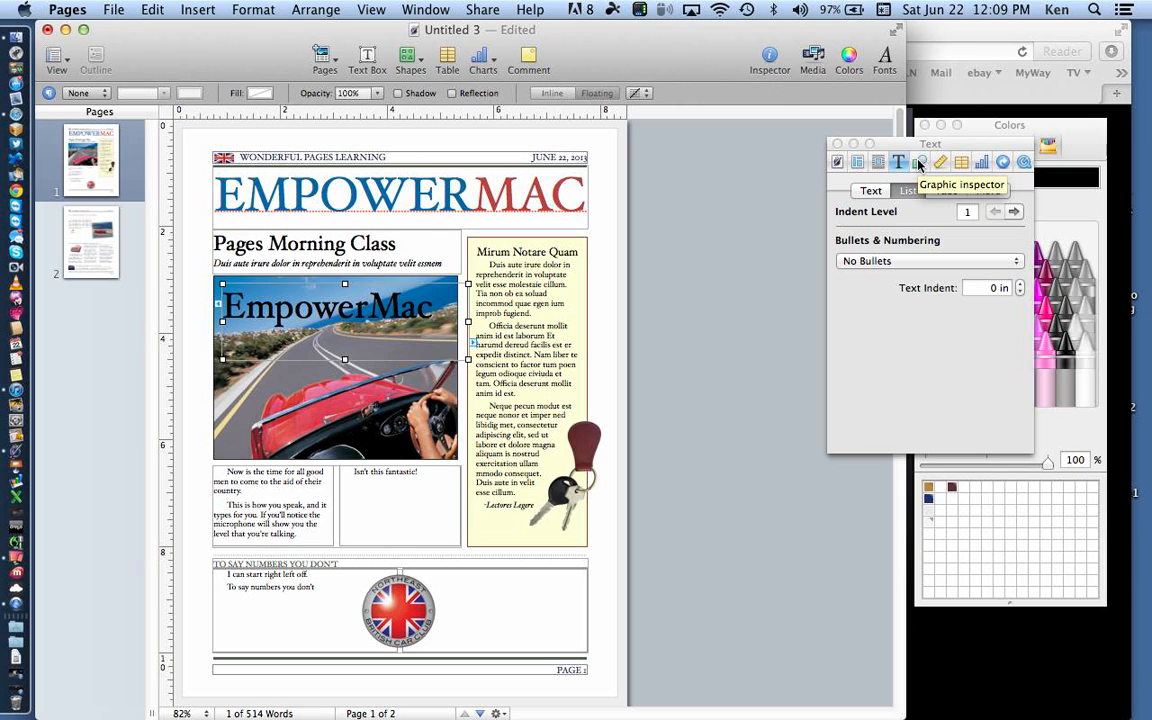
Step: Give the "EmpowerMac" text box a white Color Fill
left_click(920, 163)
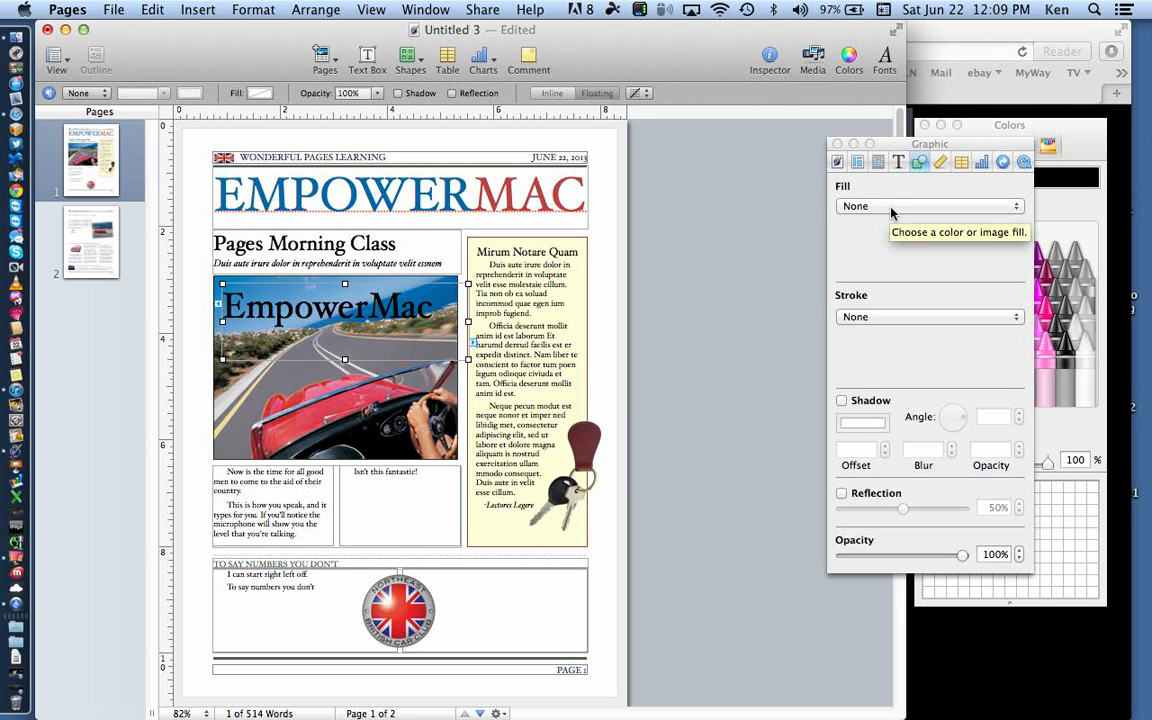
left_click(893, 207)
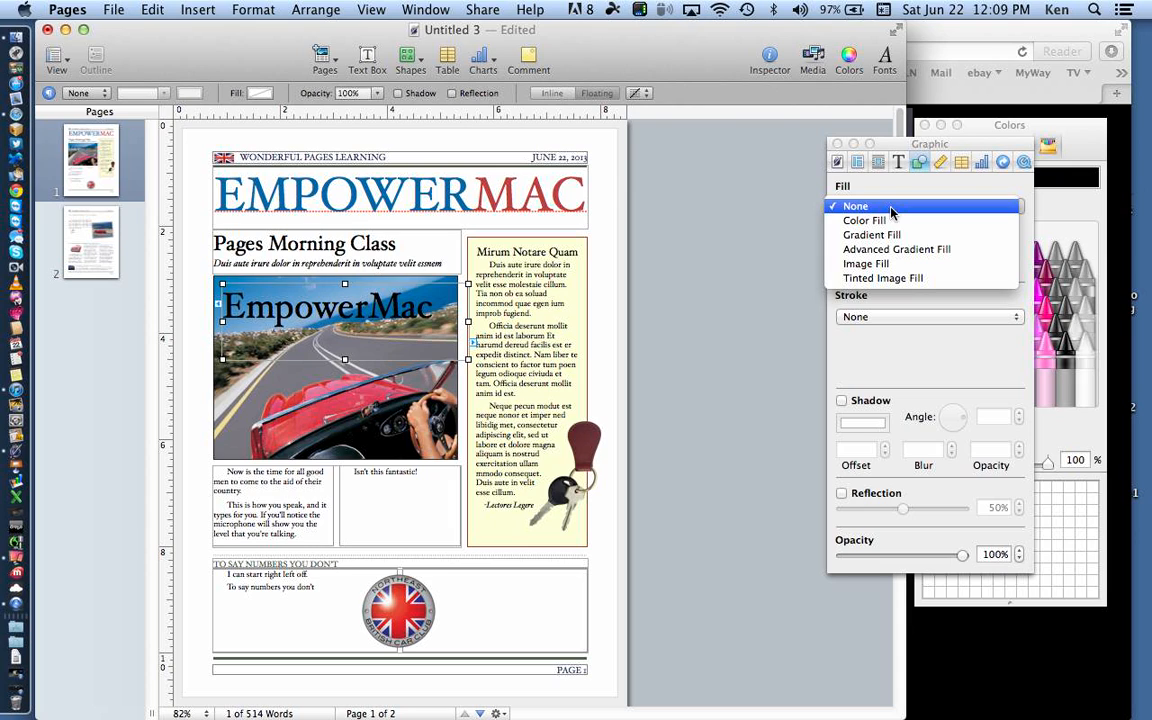
left_click(892, 221)
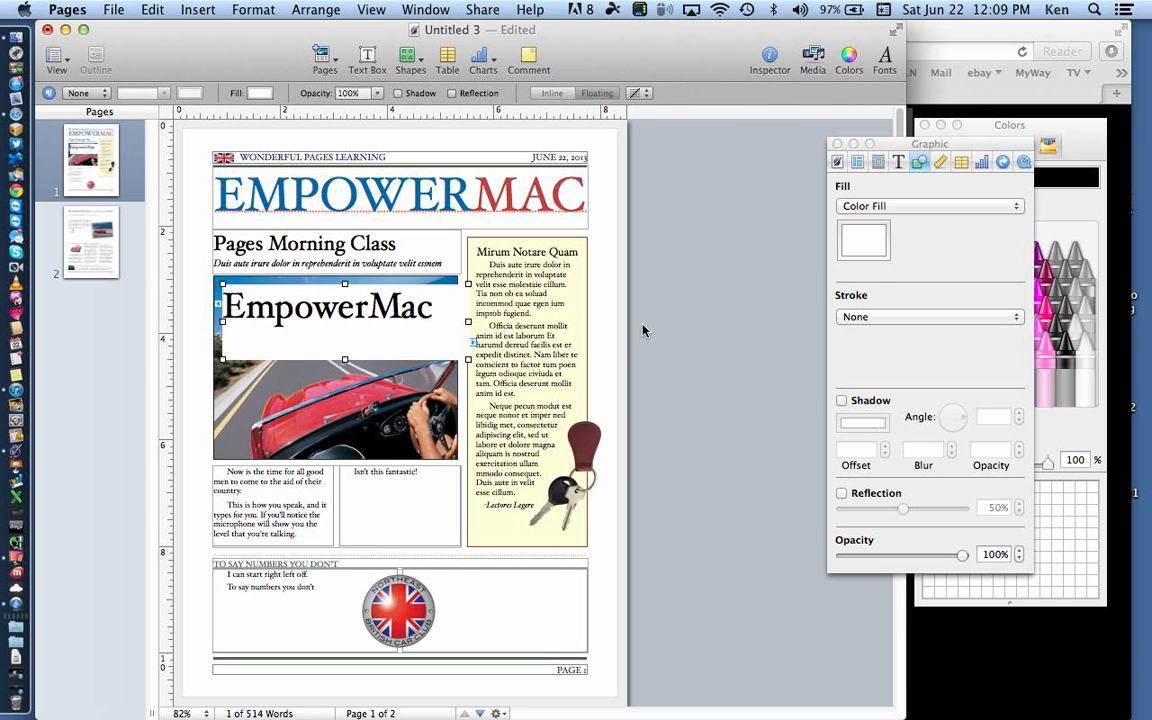
Step: Move the filled text box so it lines up with the side edges and top of the car photo
left_click(437, 379)
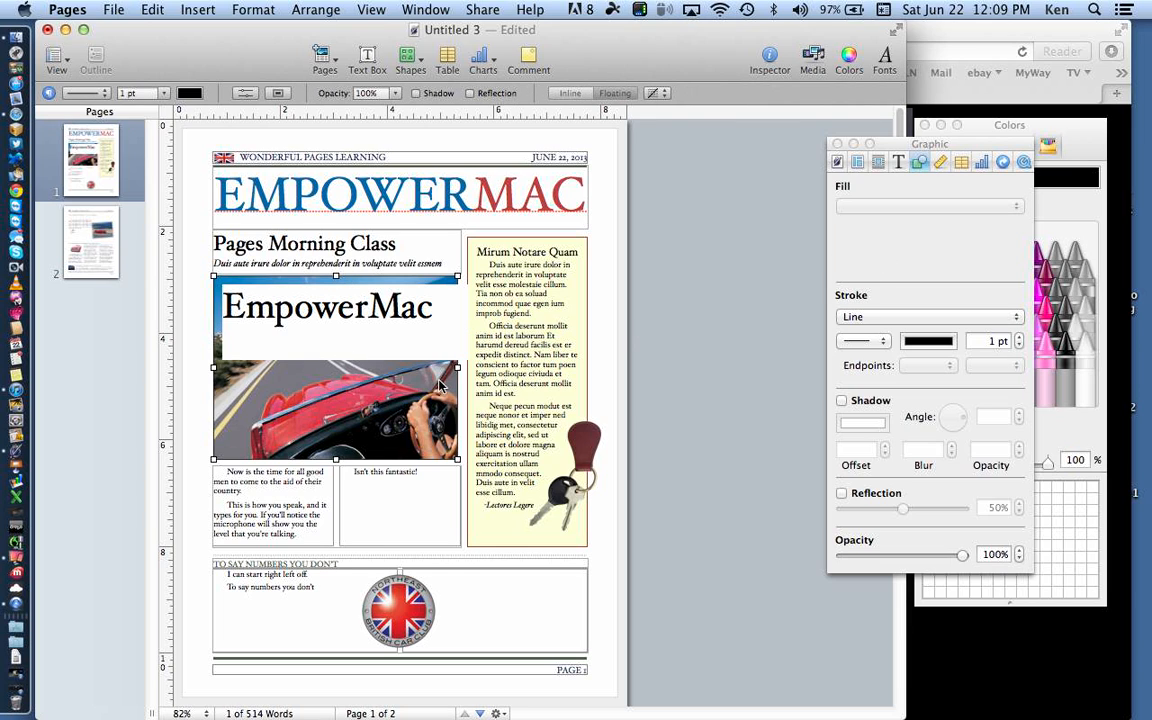
left_click(391, 314)
mouse_move(391, 314)
left_mouse_down()
mouse_move(386, 326)
mouse_move(380, 309)
mouse_move(393, 312)
mouse_move(378, 310)
left_mouse_up()
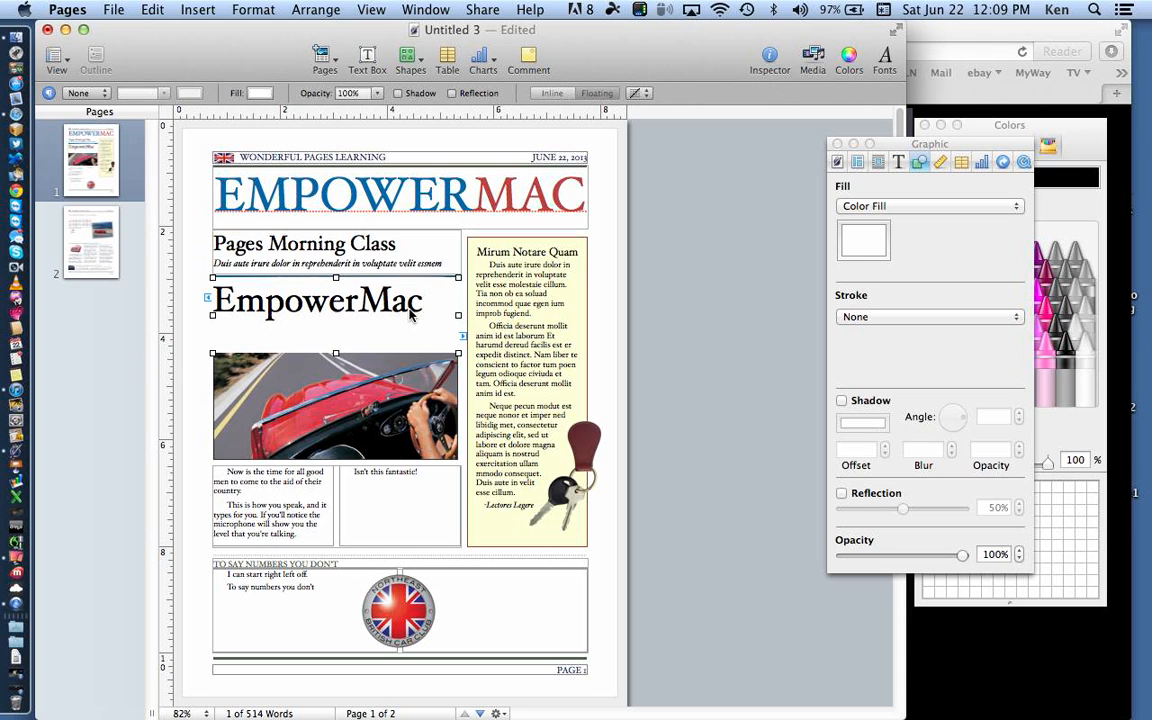
Step: Center the "EmpowerMac" text horizontally within its text box
left_click(901, 168)
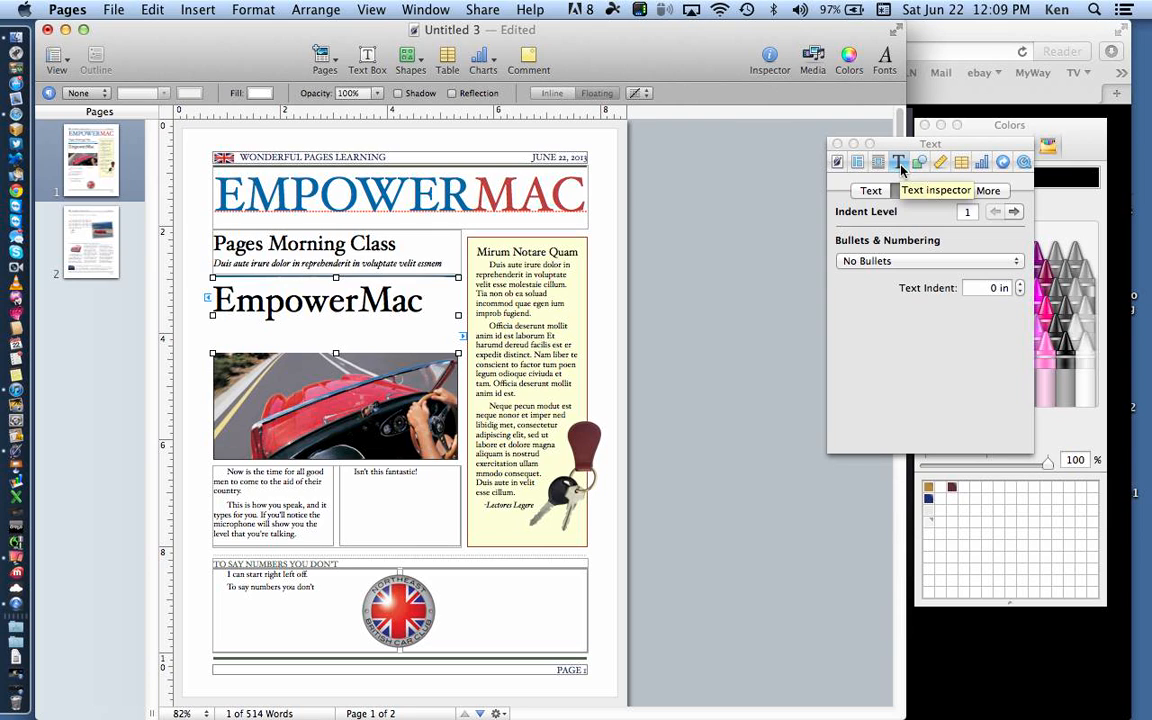
left_click(872, 190)
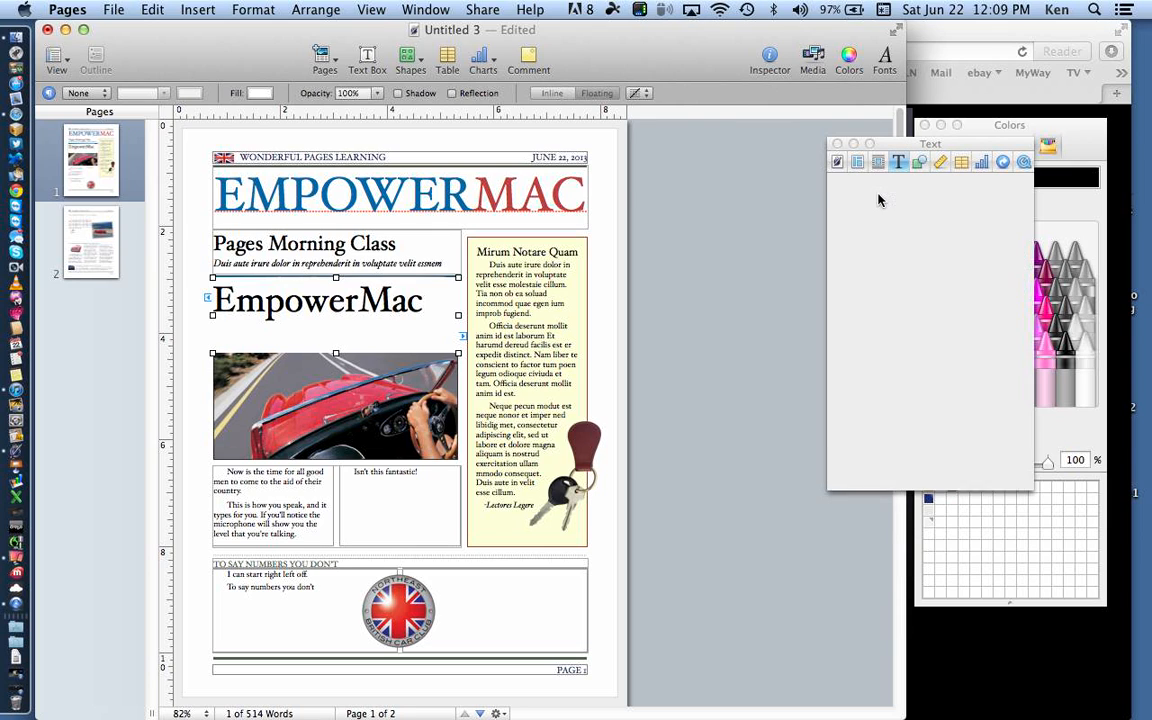
left_click(906, 234)
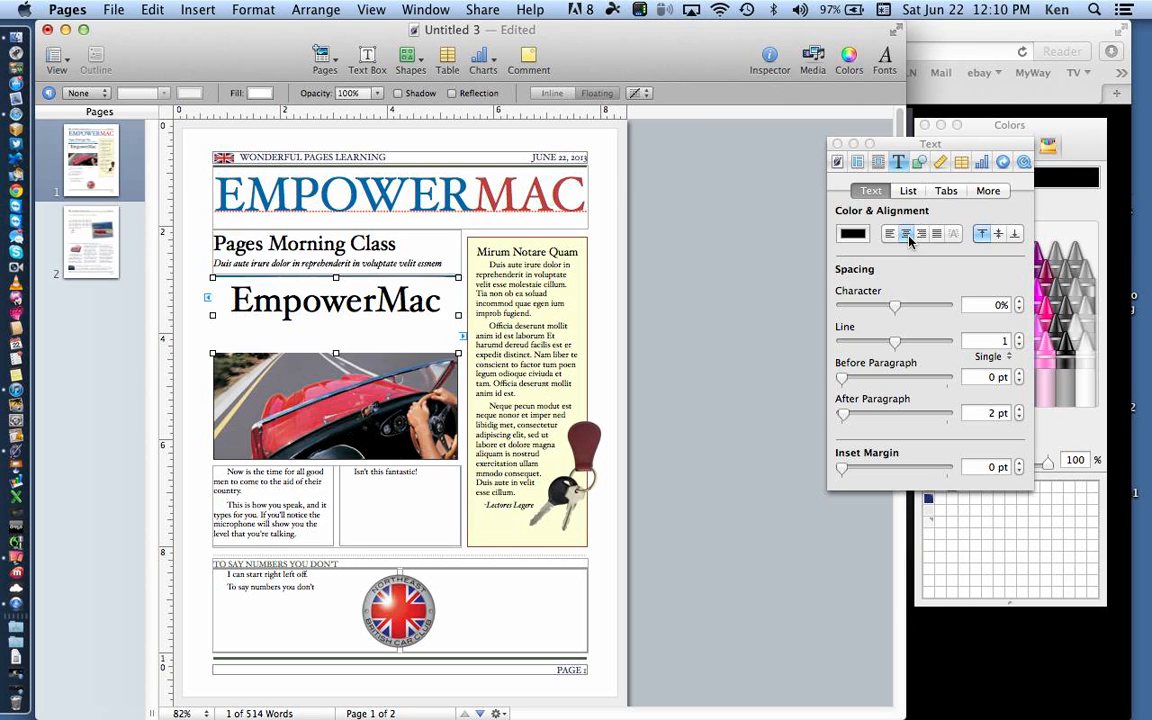
Step: Center the EmpowerMac text vertically in its box over the car photo and lower the box's fill color opacity to 43%
left_click(998, 234)
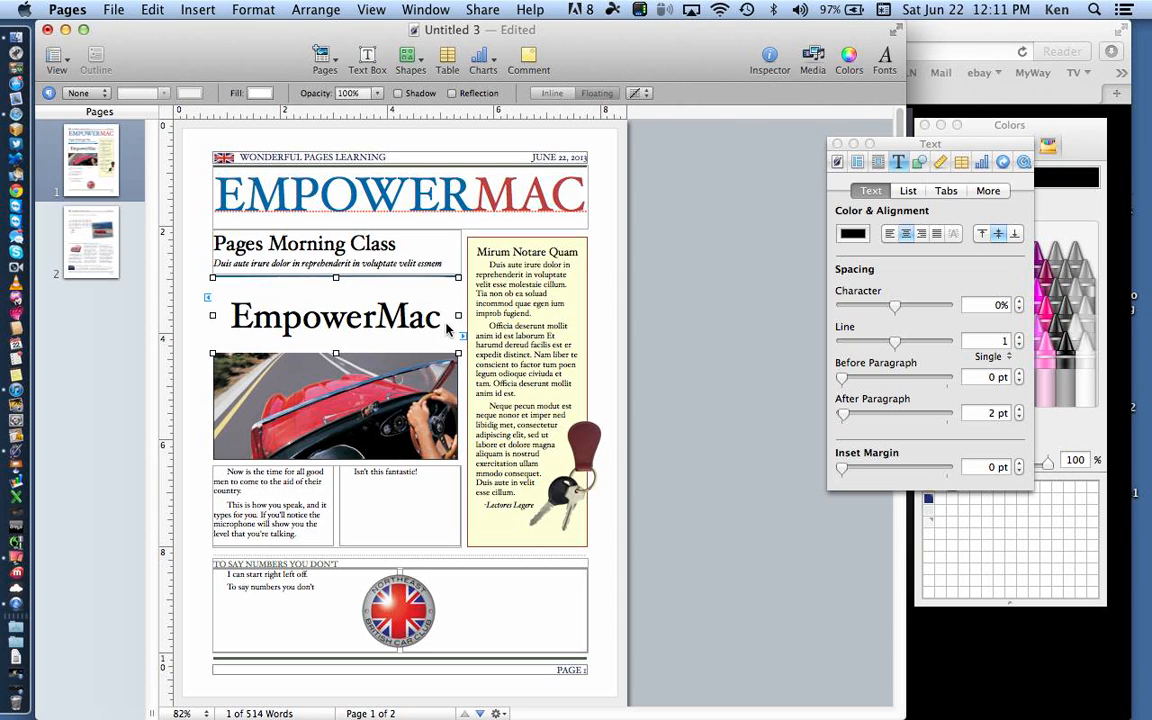
left_click(919, 162)
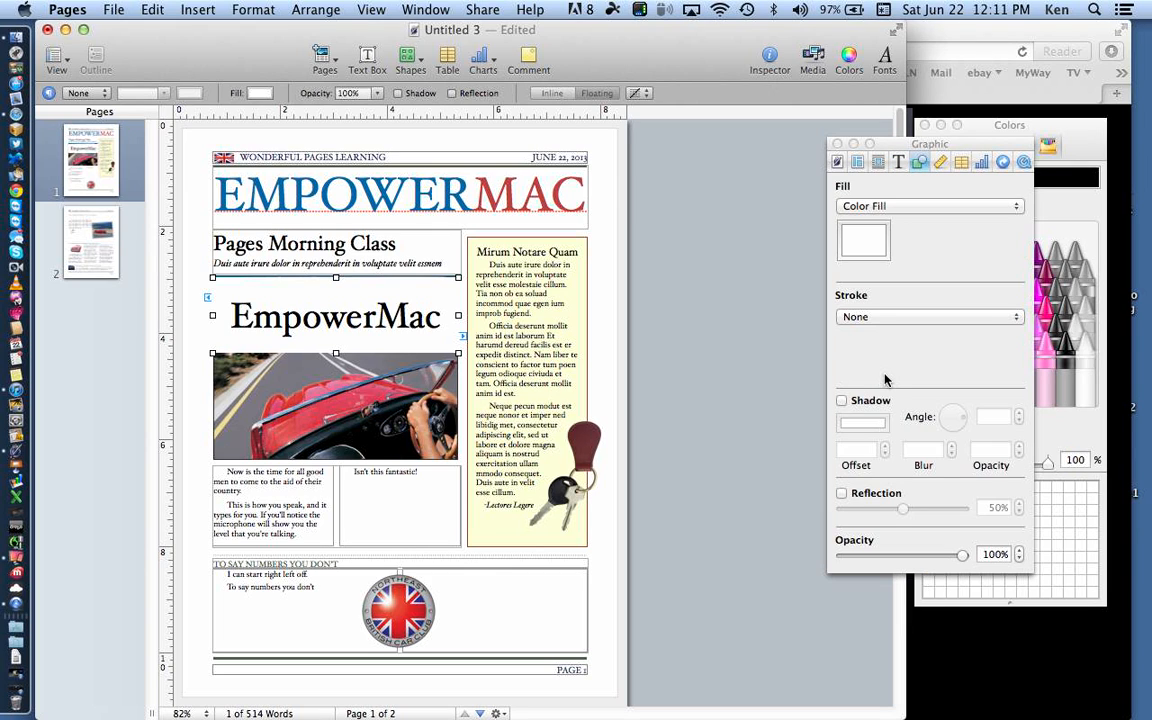
left_click(869, 238)
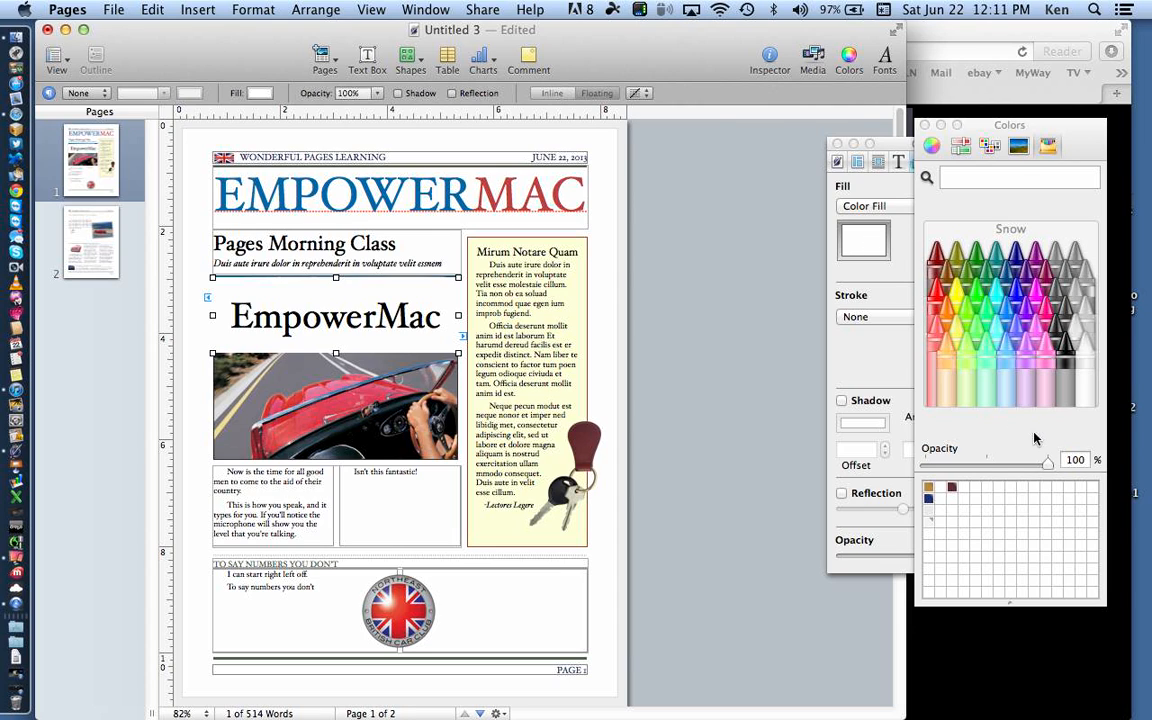
left_click_drag(1047, 461, 979, 461)
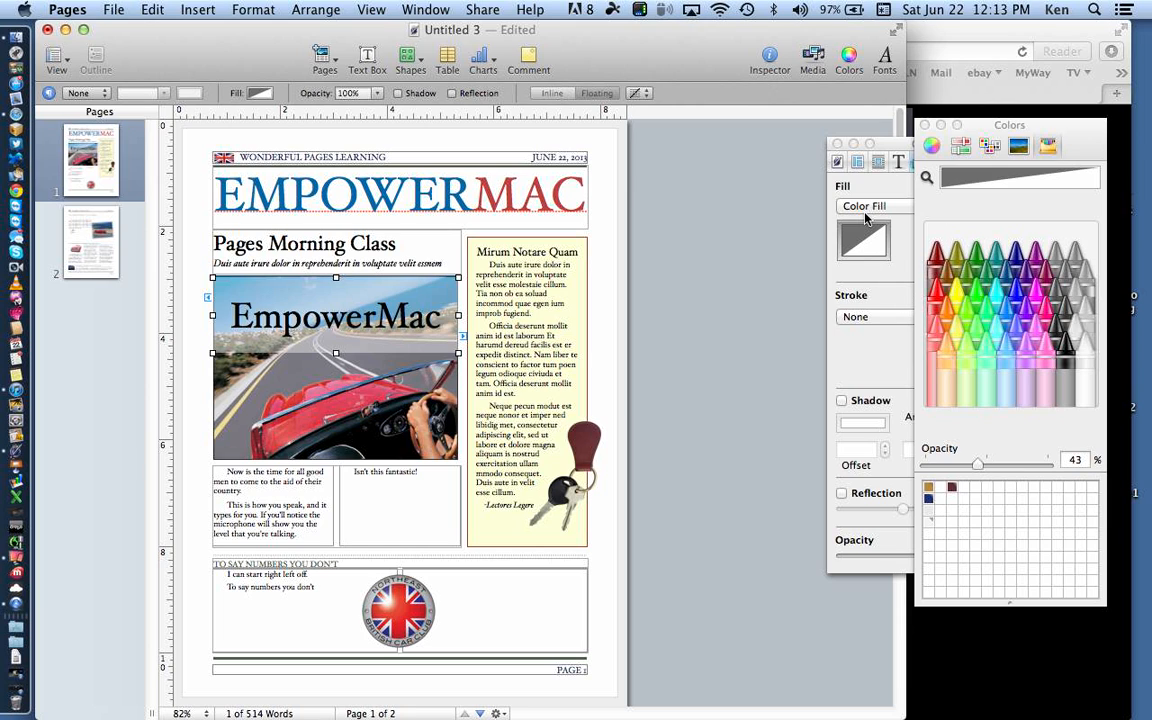
Step: Fill the EmpowerMac text box with Licorice black and lower the whole object's opacity to 26%
left_click(897, 252)
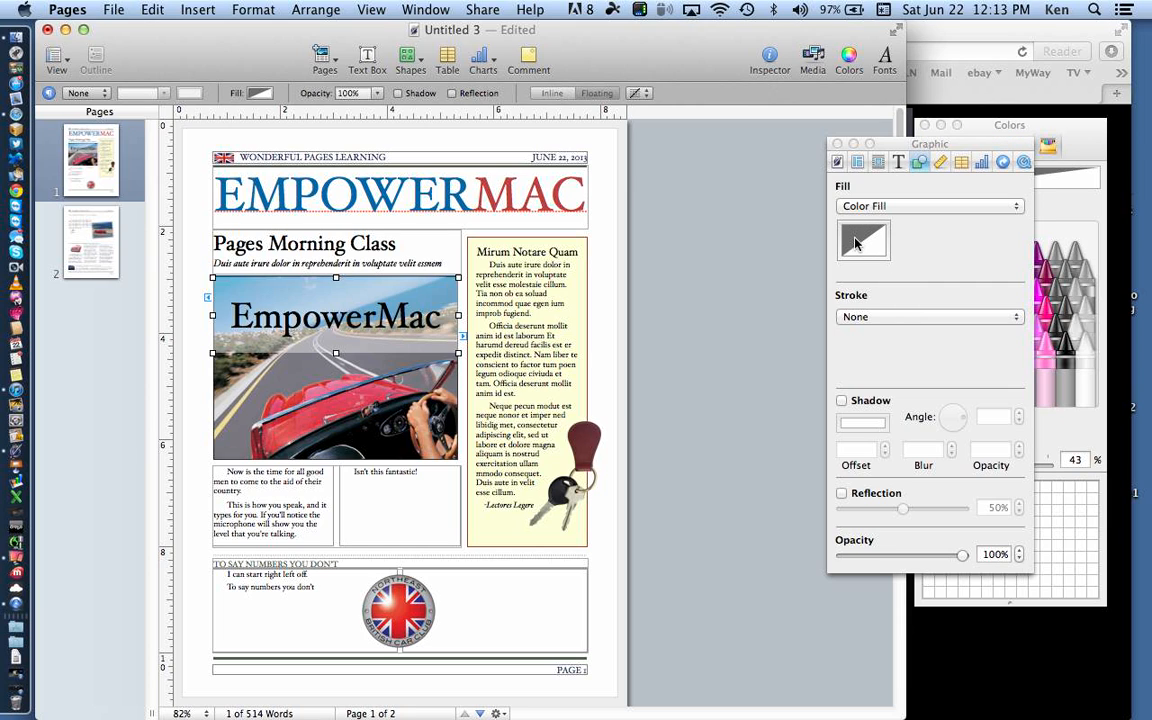
left_click(868, 248)
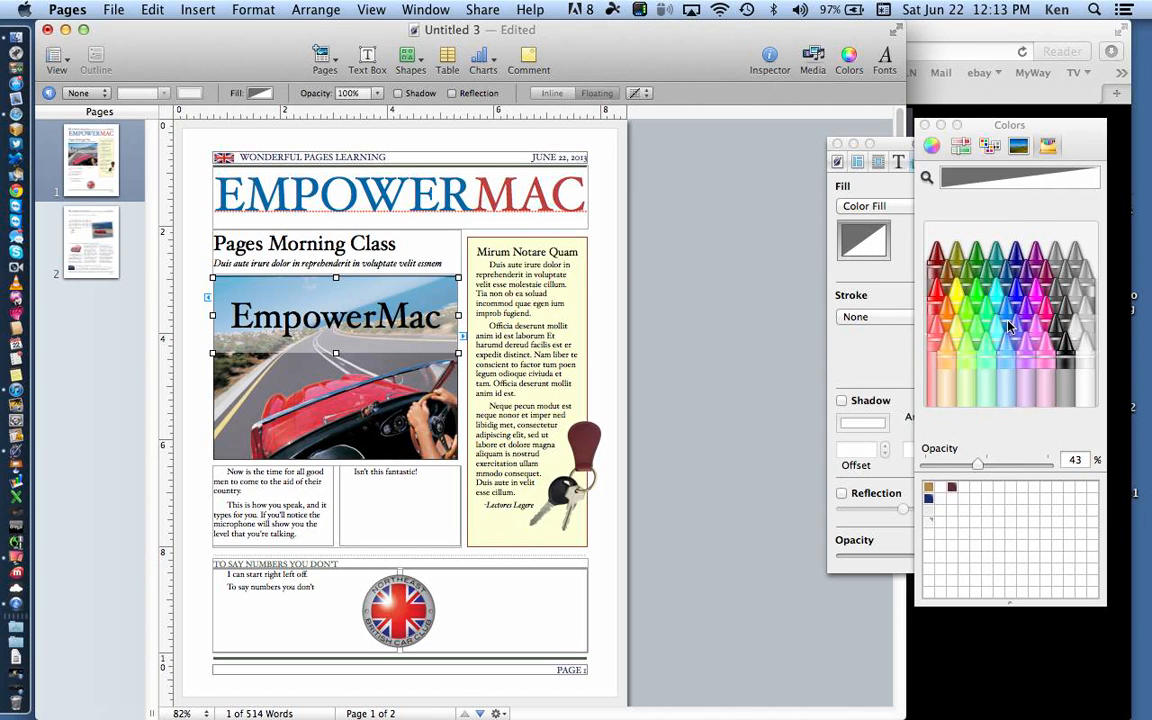
left_click(1066, 346)
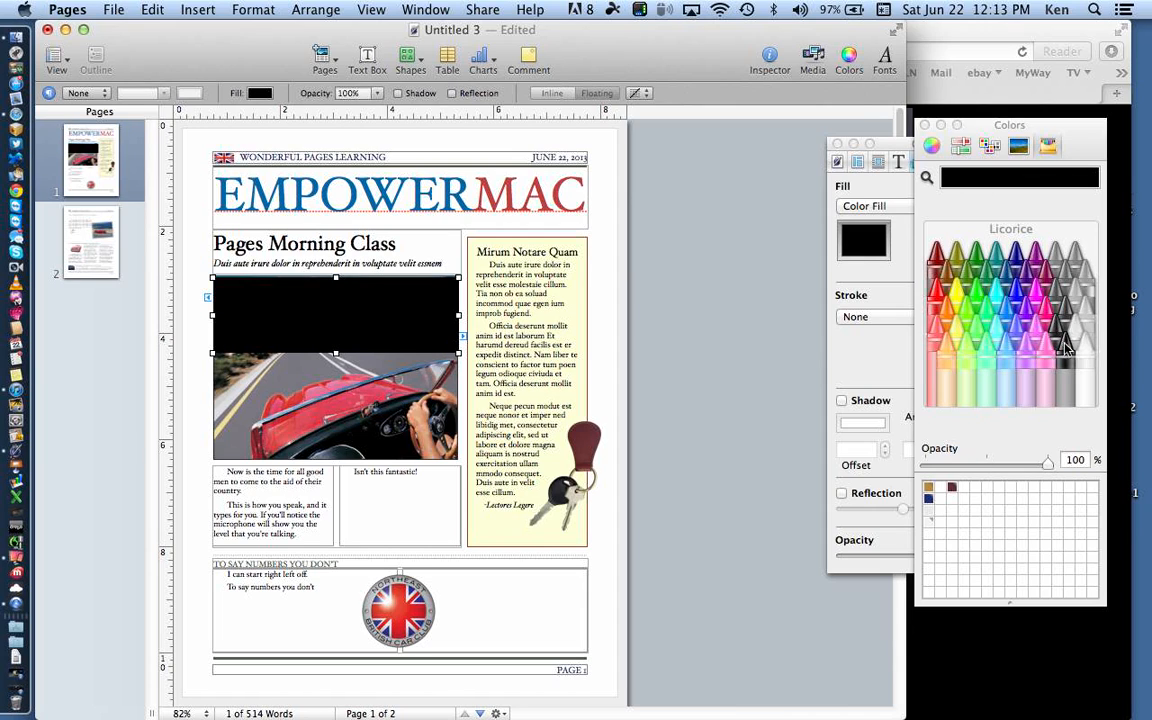
left_click(886, 538)
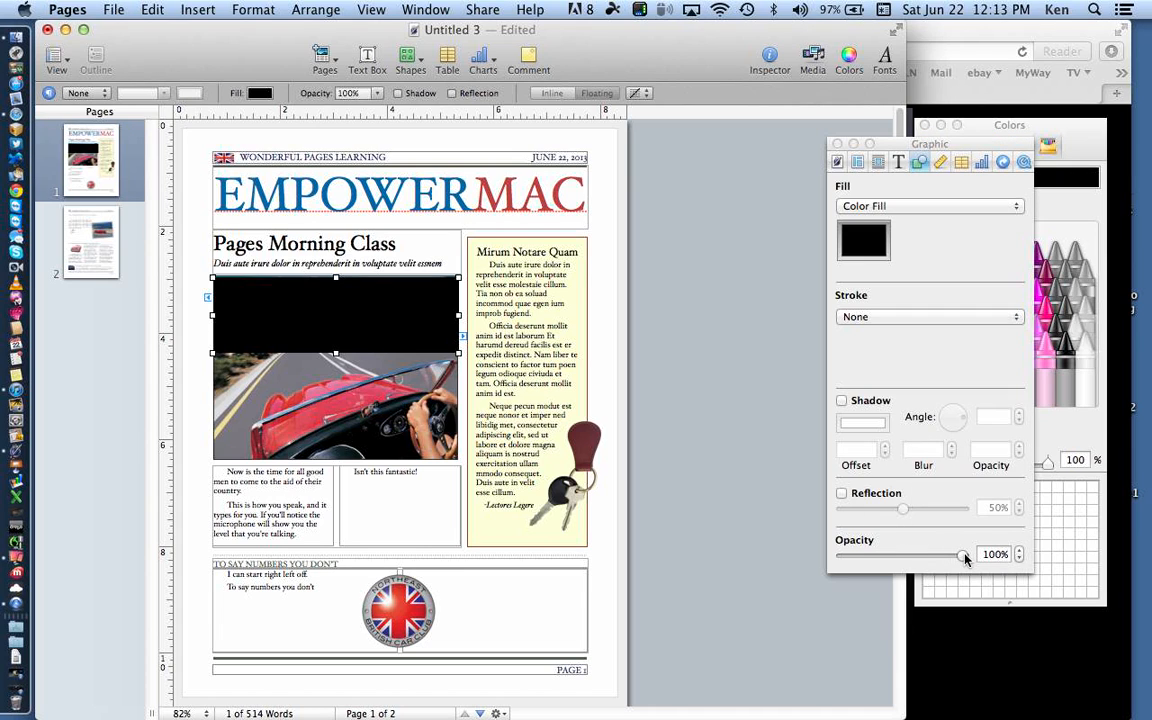
left_click_drag(965, 556, 876, 541)
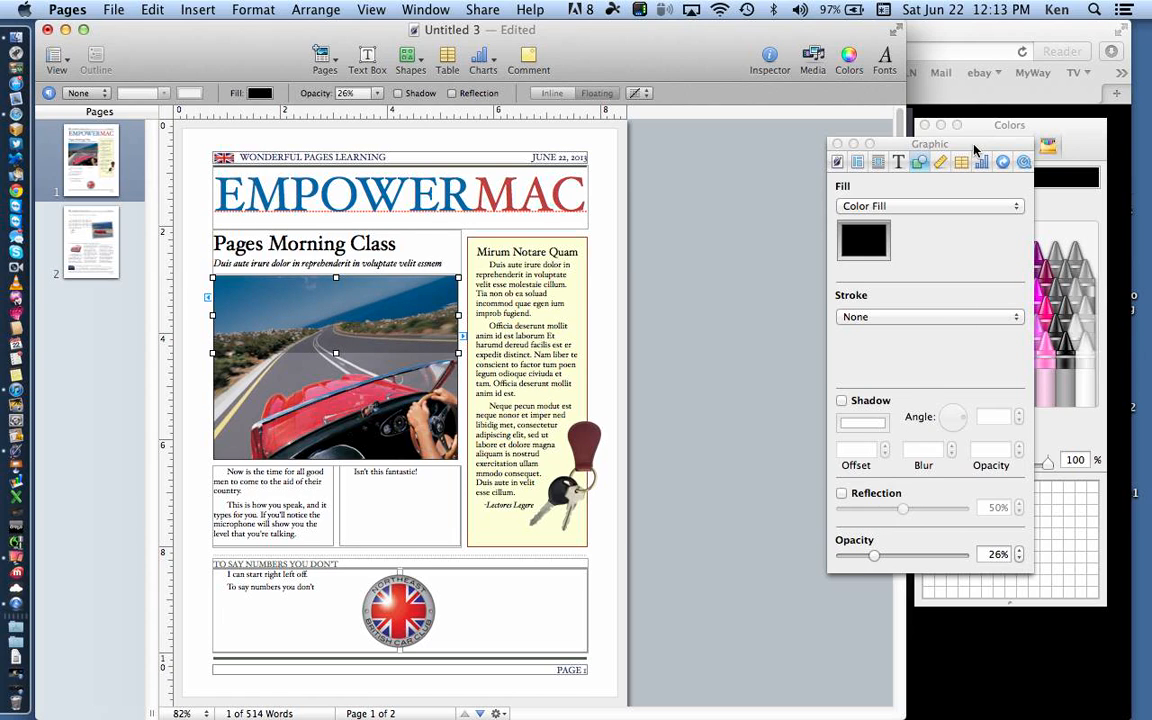
Step: Raise the text box's object opacity to 100%, and undo the changes back to the semi-transparent white fill
left_click_drag(974, 146, 832, 233)
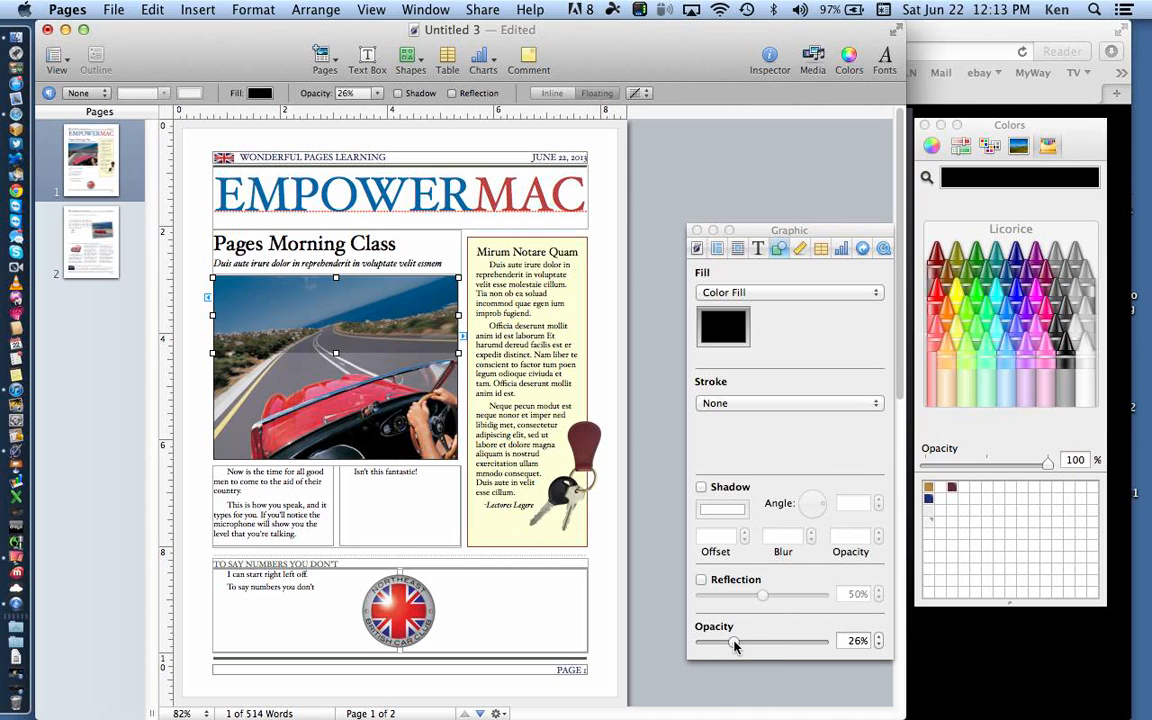
left_click_drag(734, 646, 842, 655)
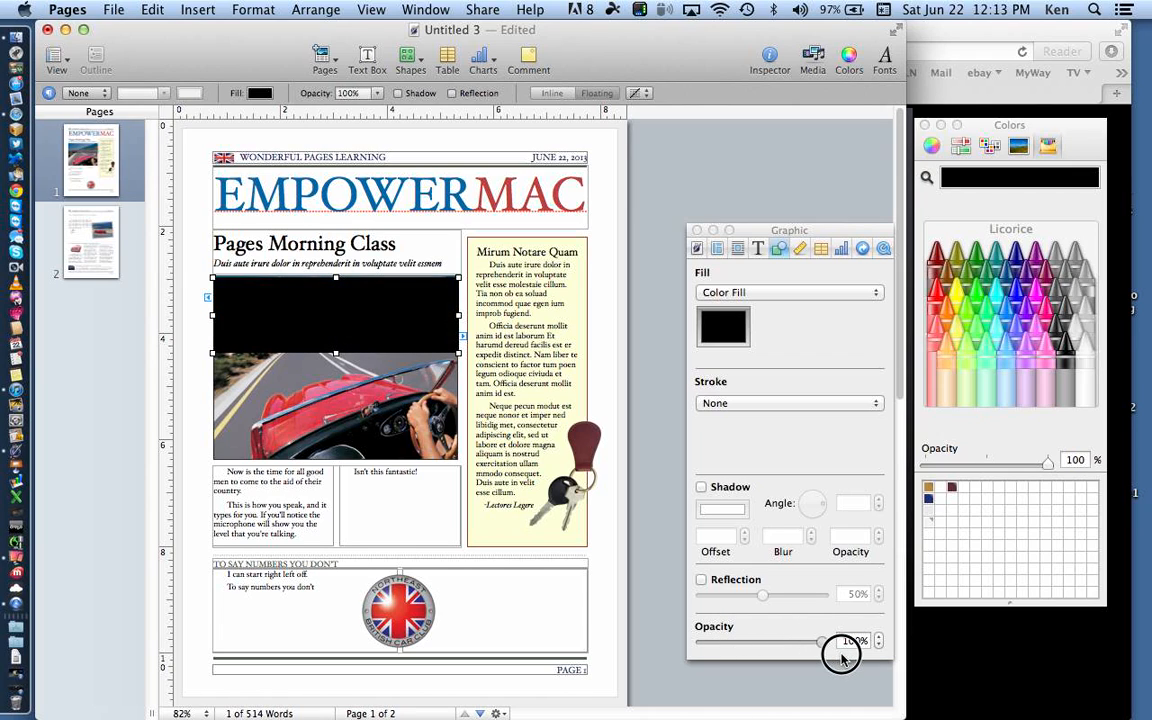
key("super+z")
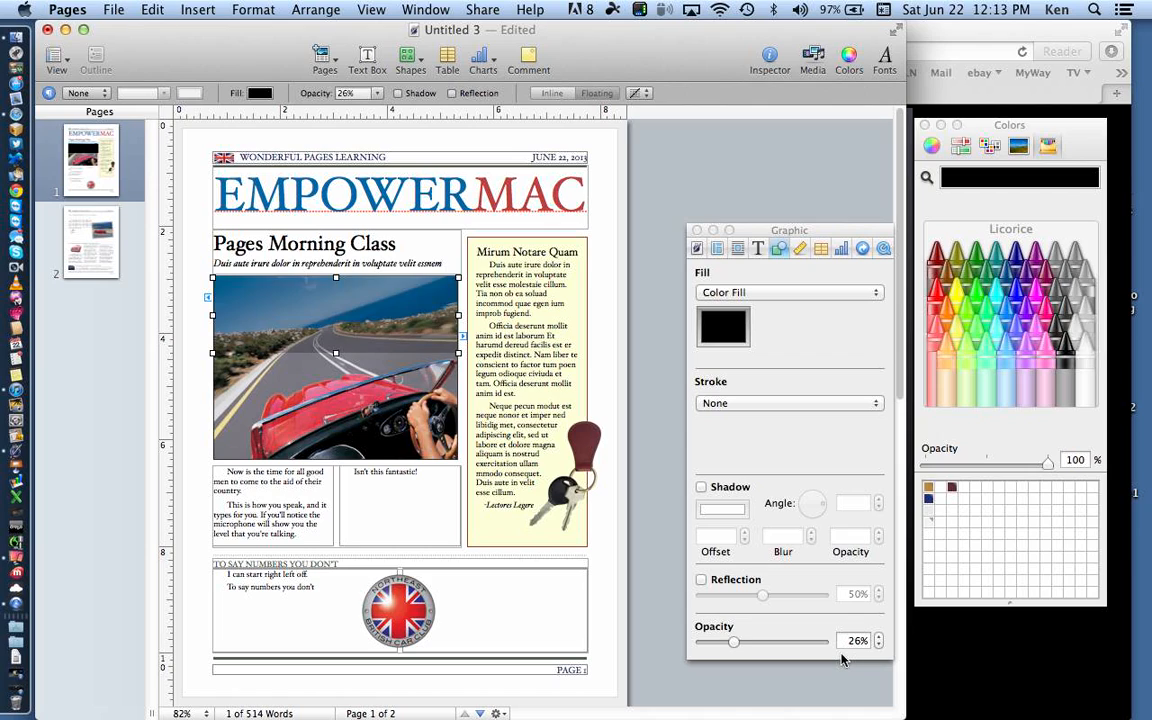
key("super+shift+z")
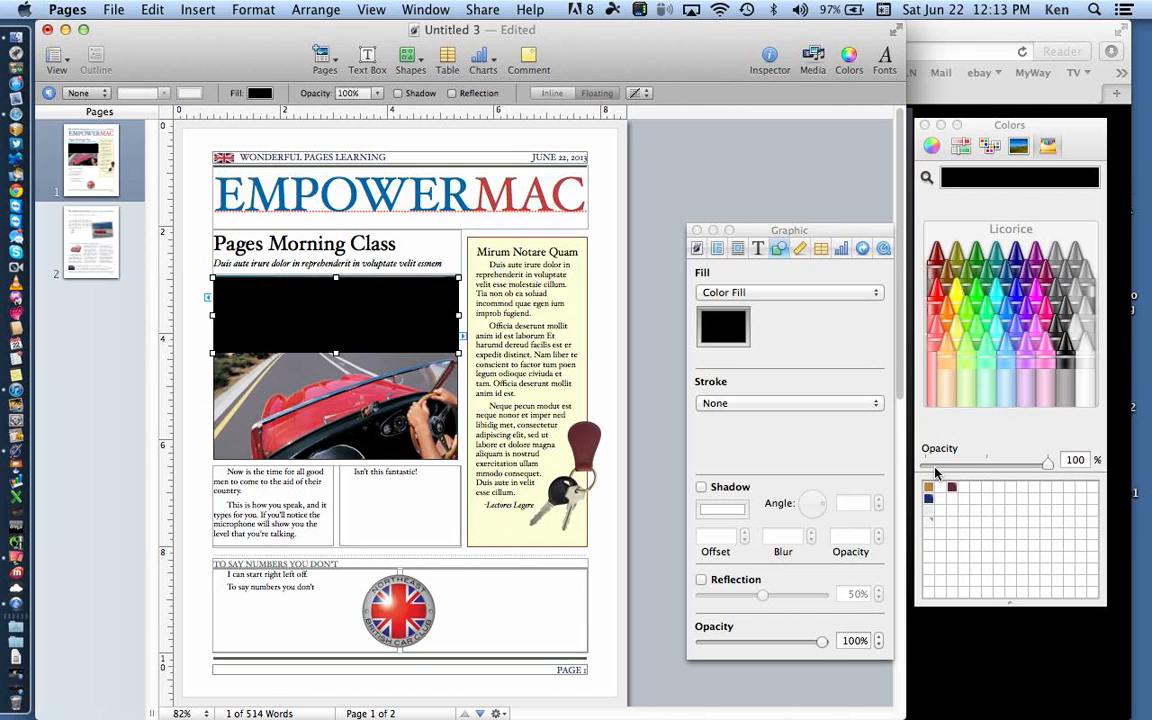
key("super+z")
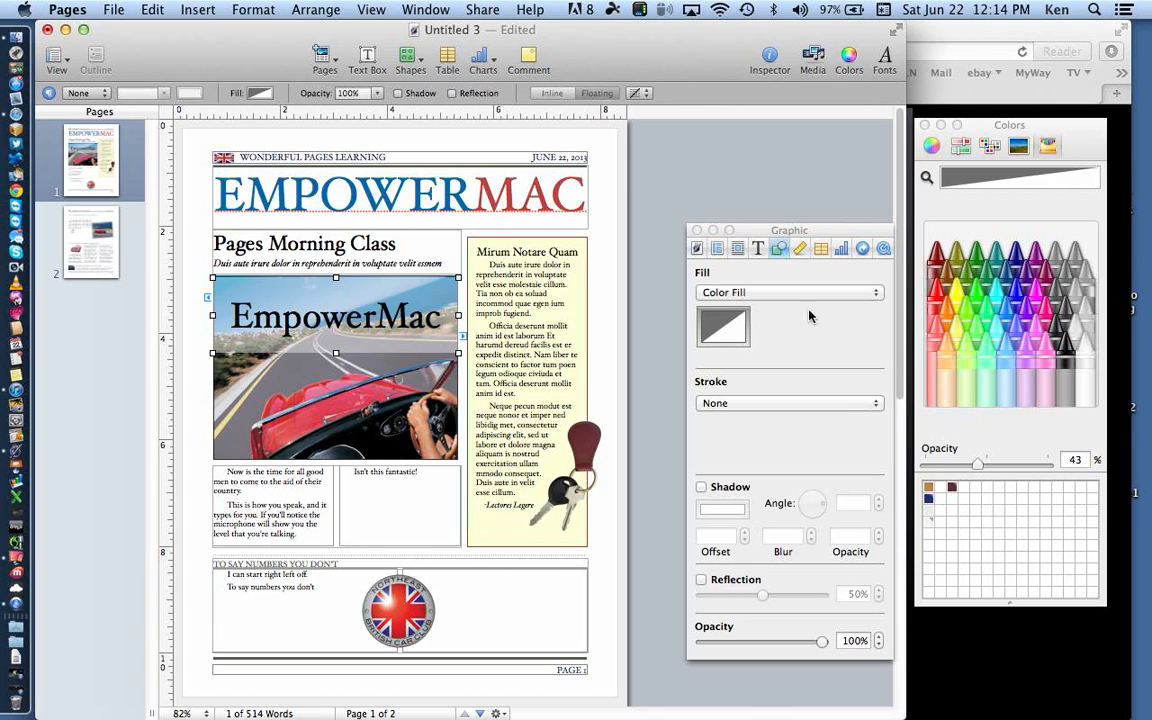
Step: Fill the EmpowerMac text box with Licorice black at 25% color opacity
left_click_drag(807, 236, 780, 110)
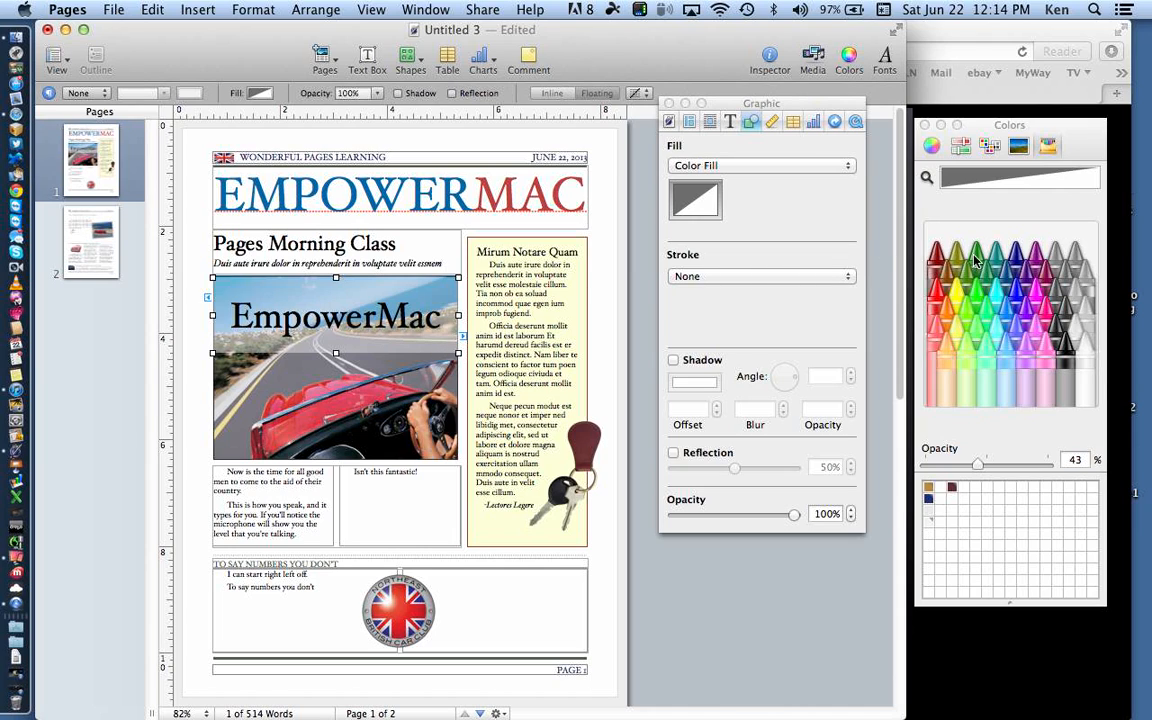
left_click(1068, 350)
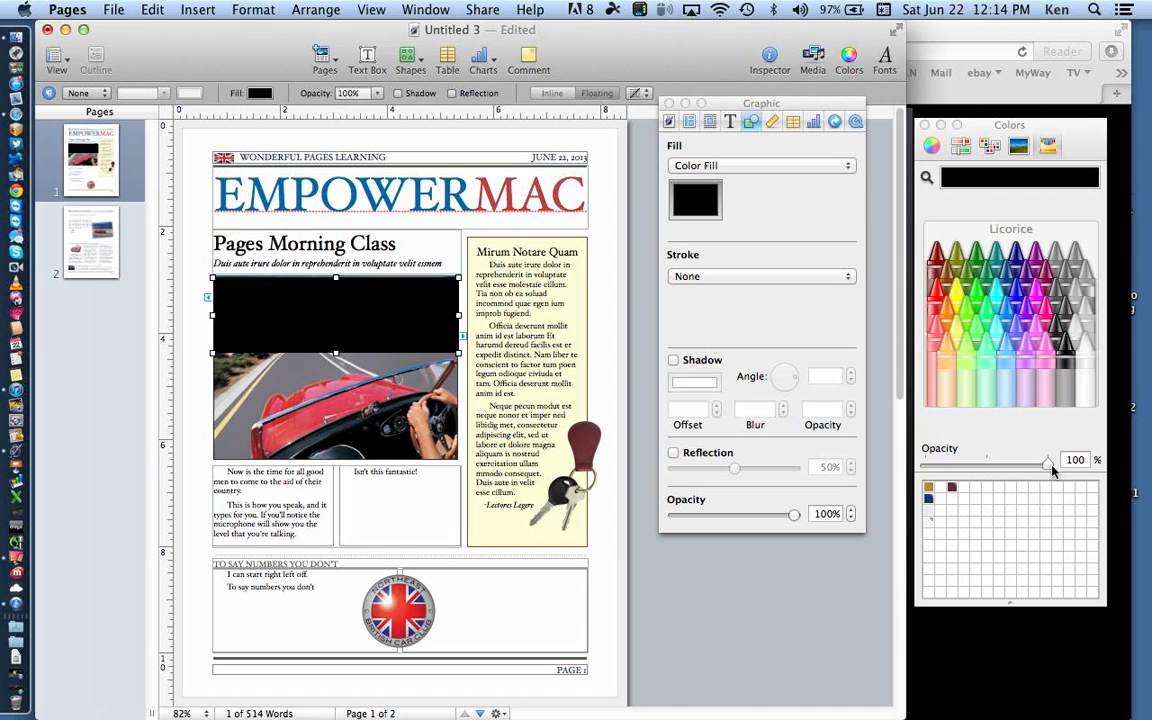
left_click_drag(1047, 461, 958, 466)
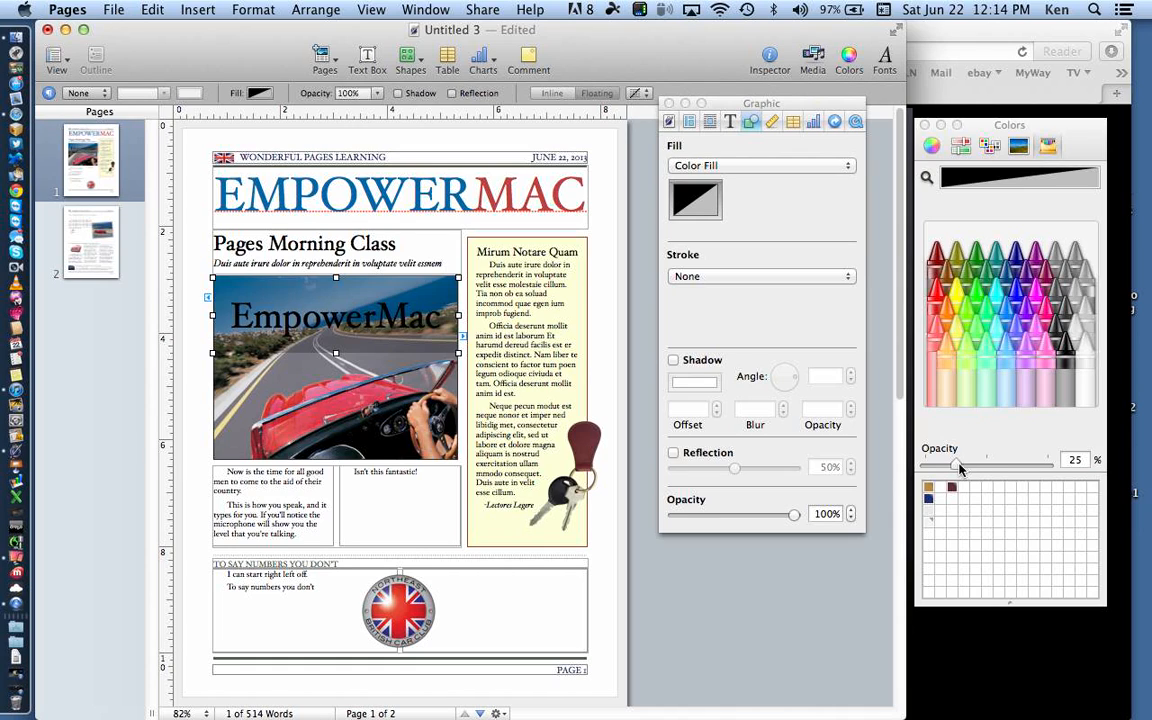
Step: Lower the whole text box's object opacity to 29% and change its fill color to Snow
left_click(713, 104)
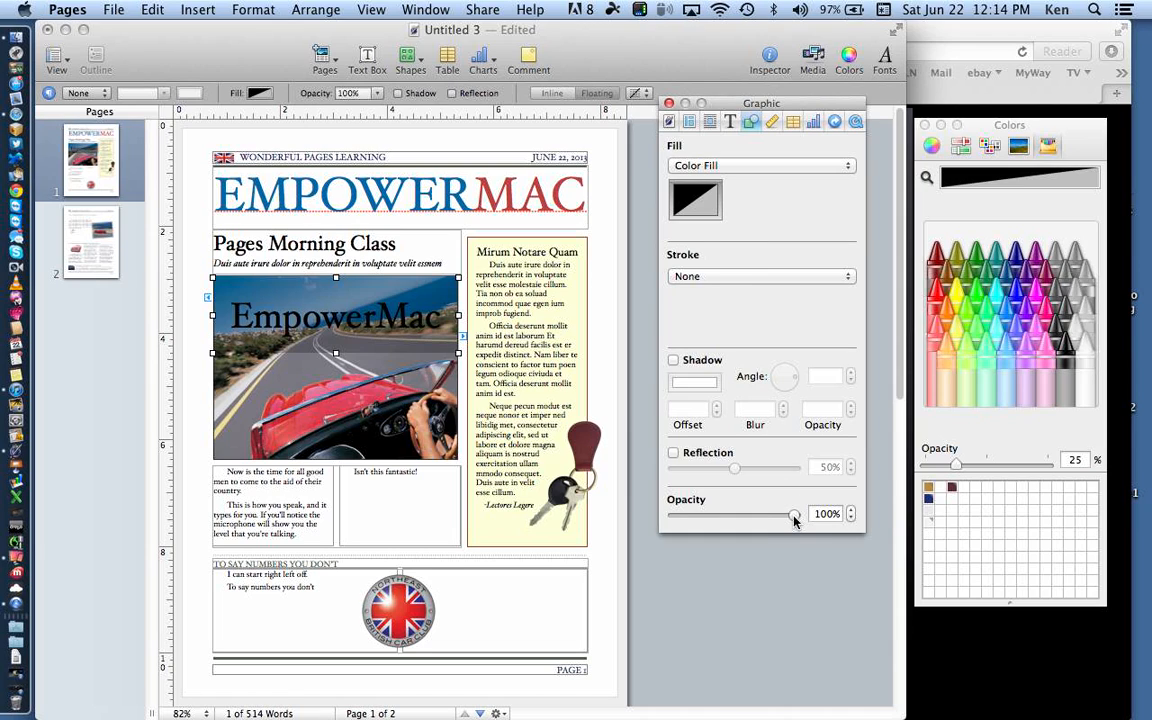
left_click_drag(794, 514, 709, 510)
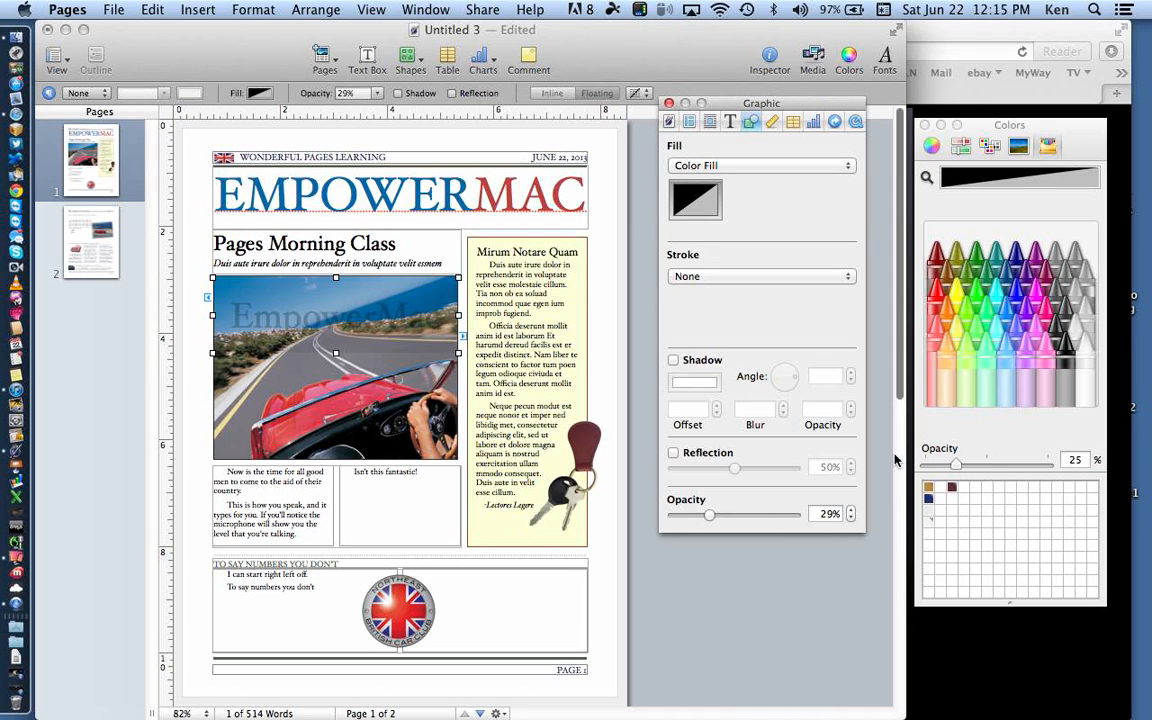
left_click(1090, 355)
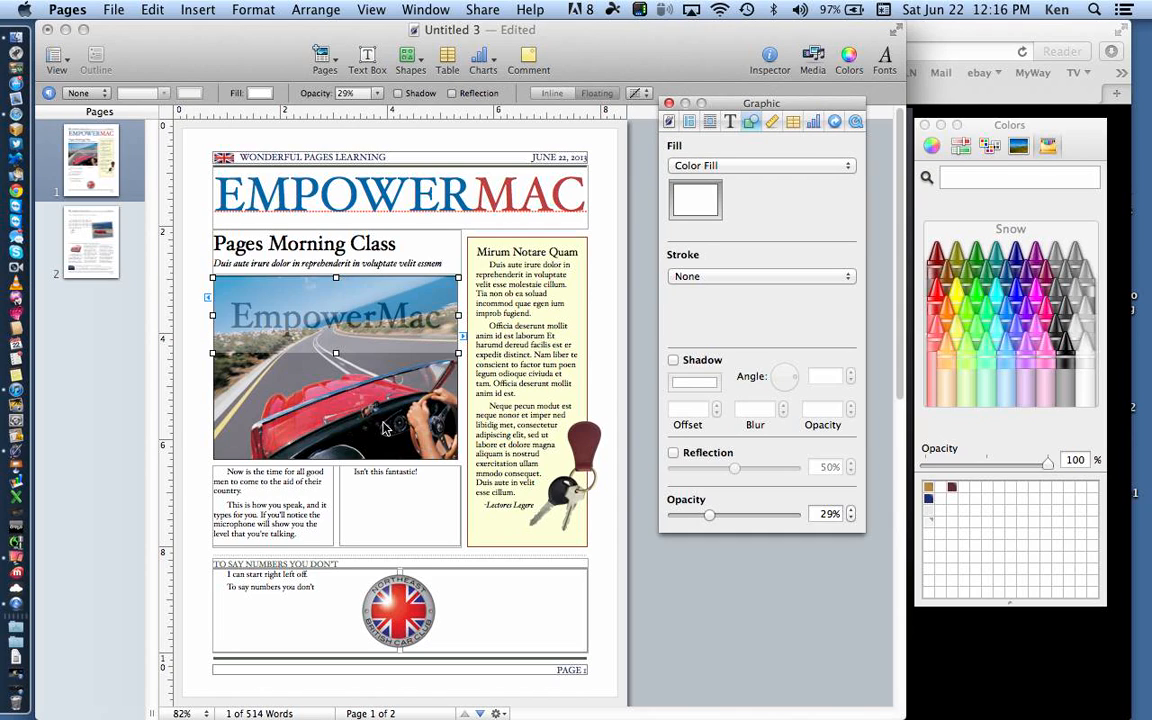
Step: Switch to Safari and search the web for "apple pie" in a new tab
left_click(14, 122)
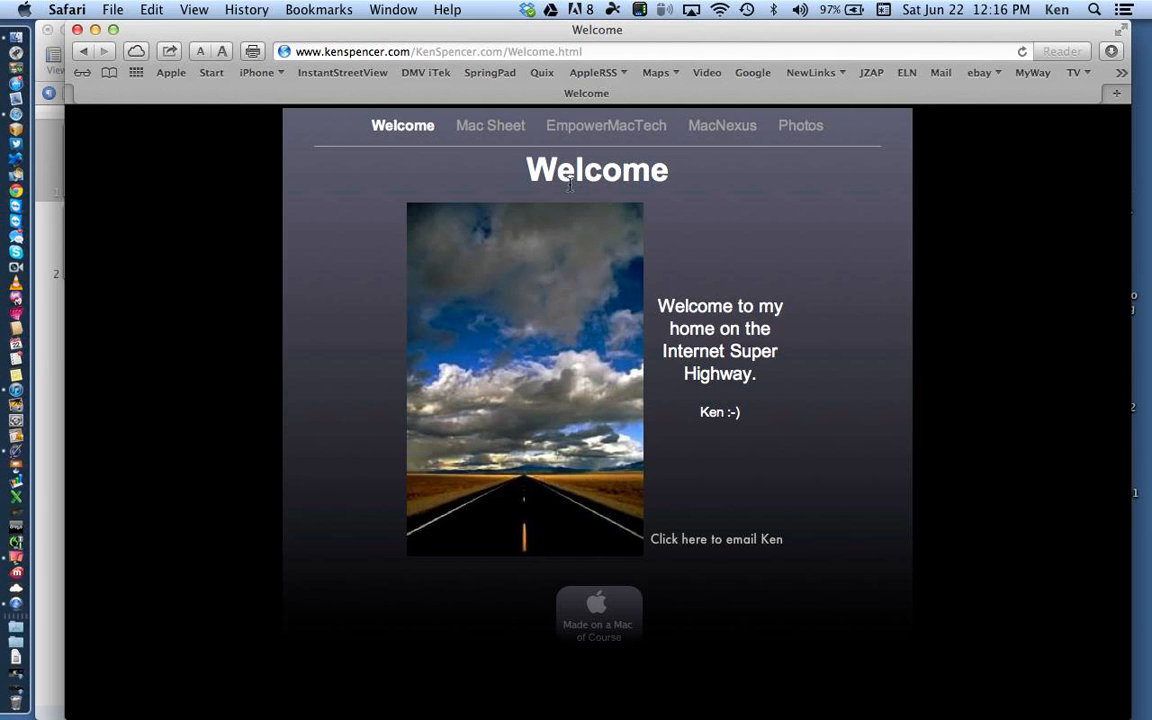
key("super+t")
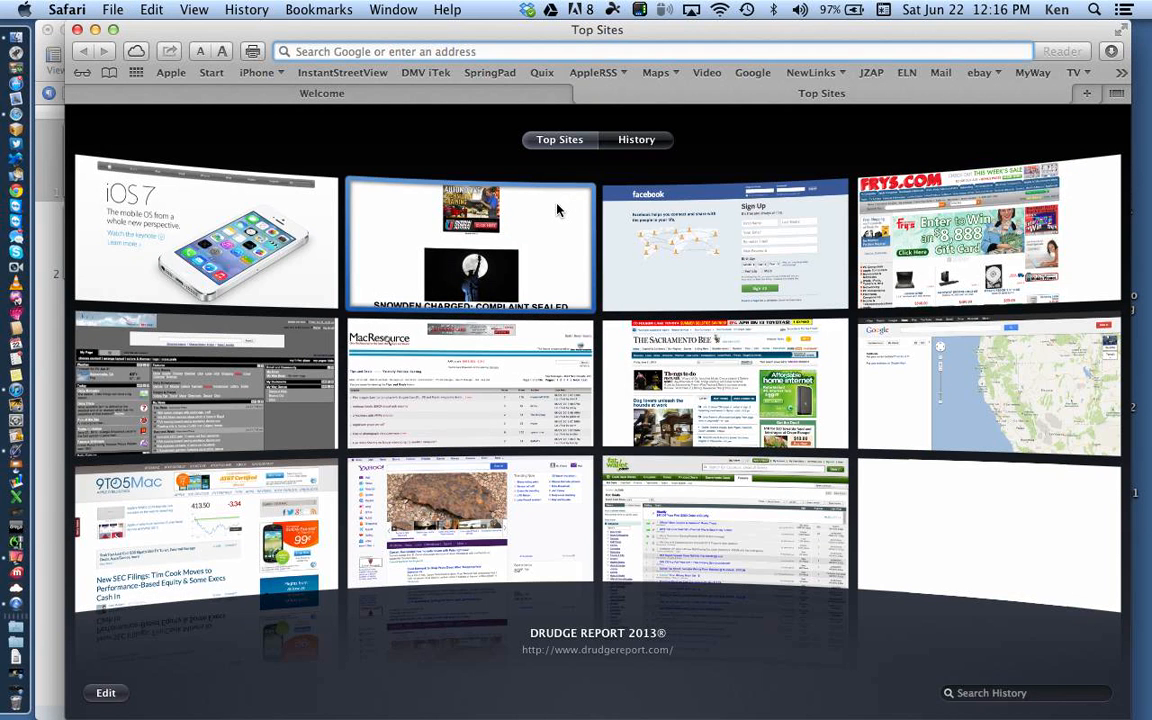
type("apple p")
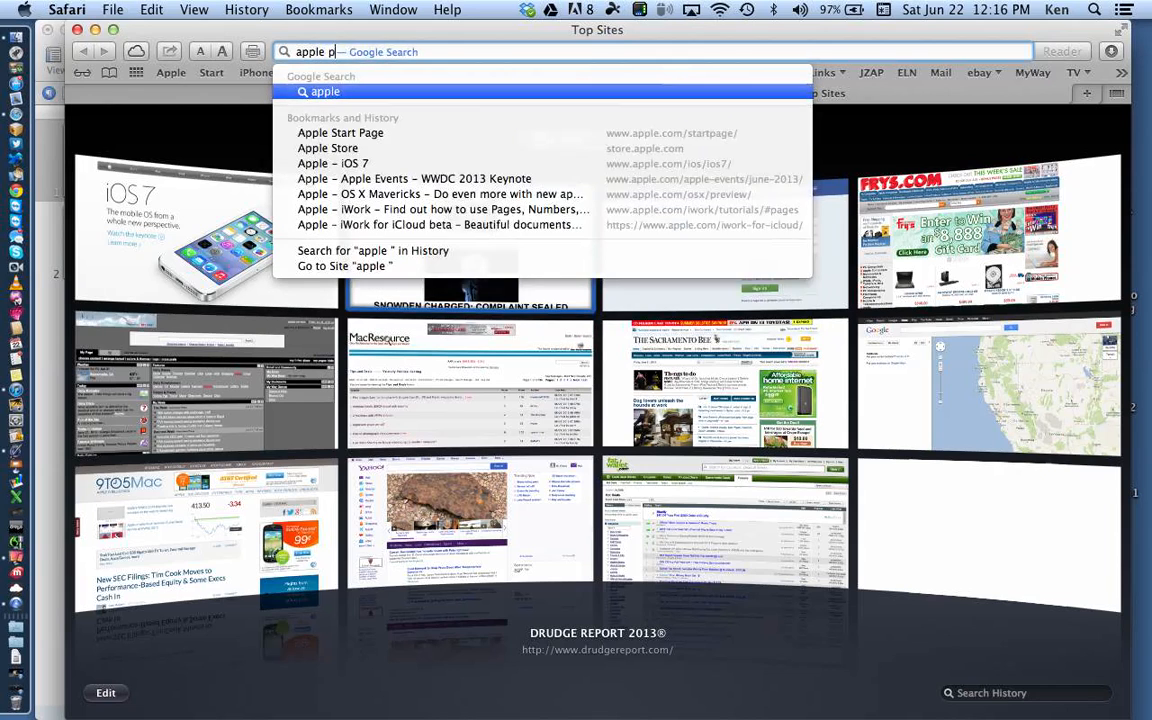
type("ie")
key("Return")
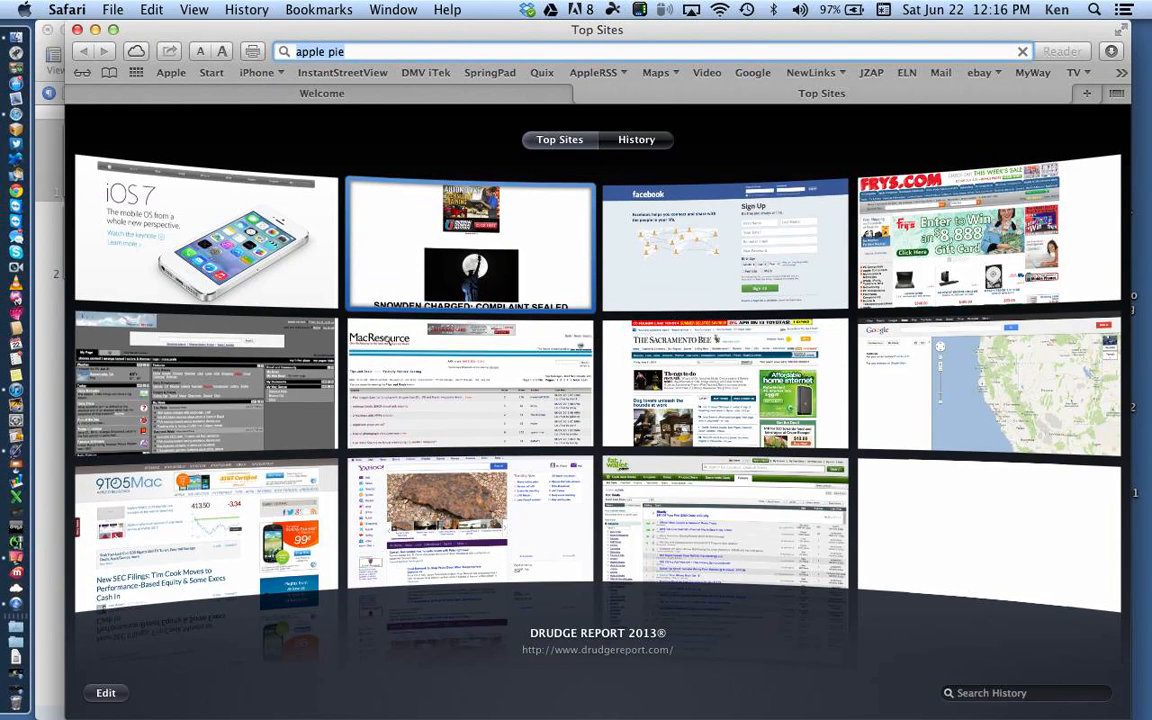
Step: Search the Mac for "jeopar" with Spotlight and play the Final Jeopardy 1 minute track
left_click(1095, 17)
type("j")
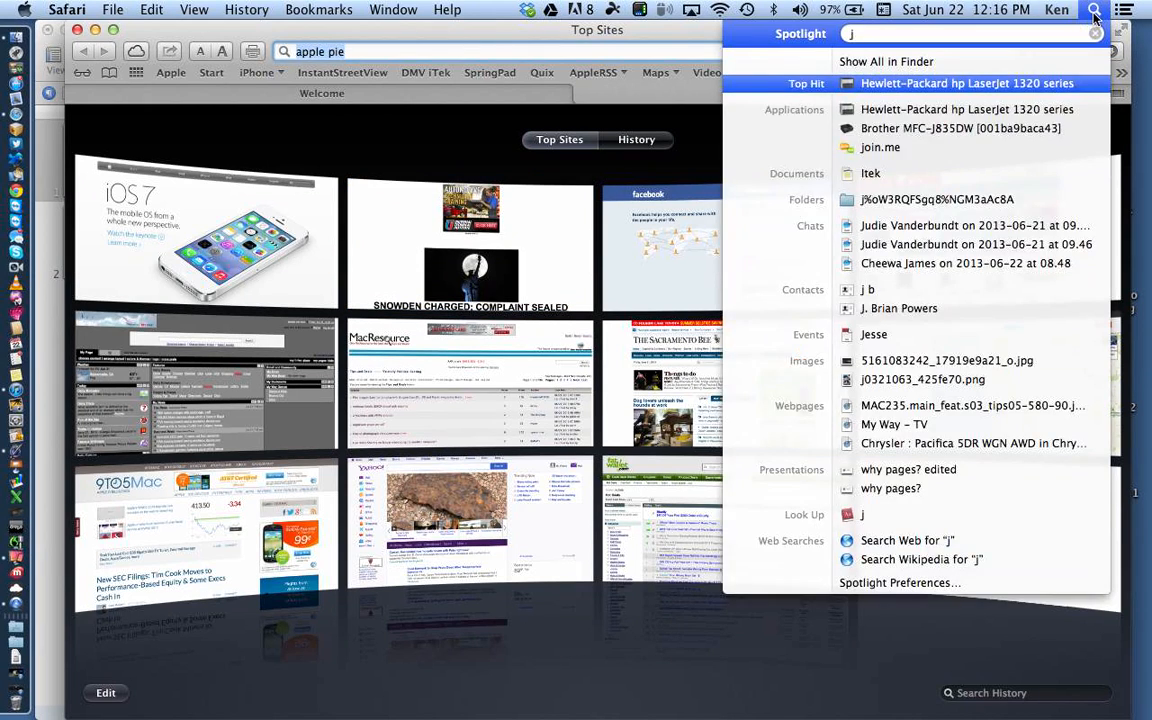
type("eopar")
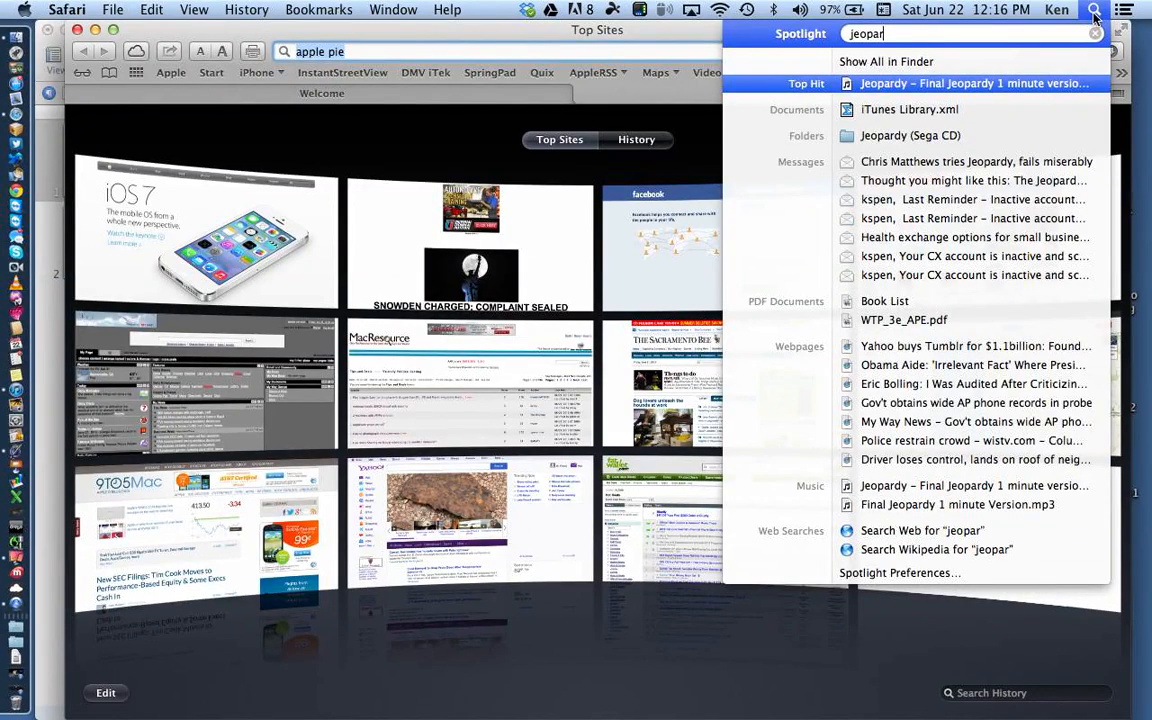
key("Return")
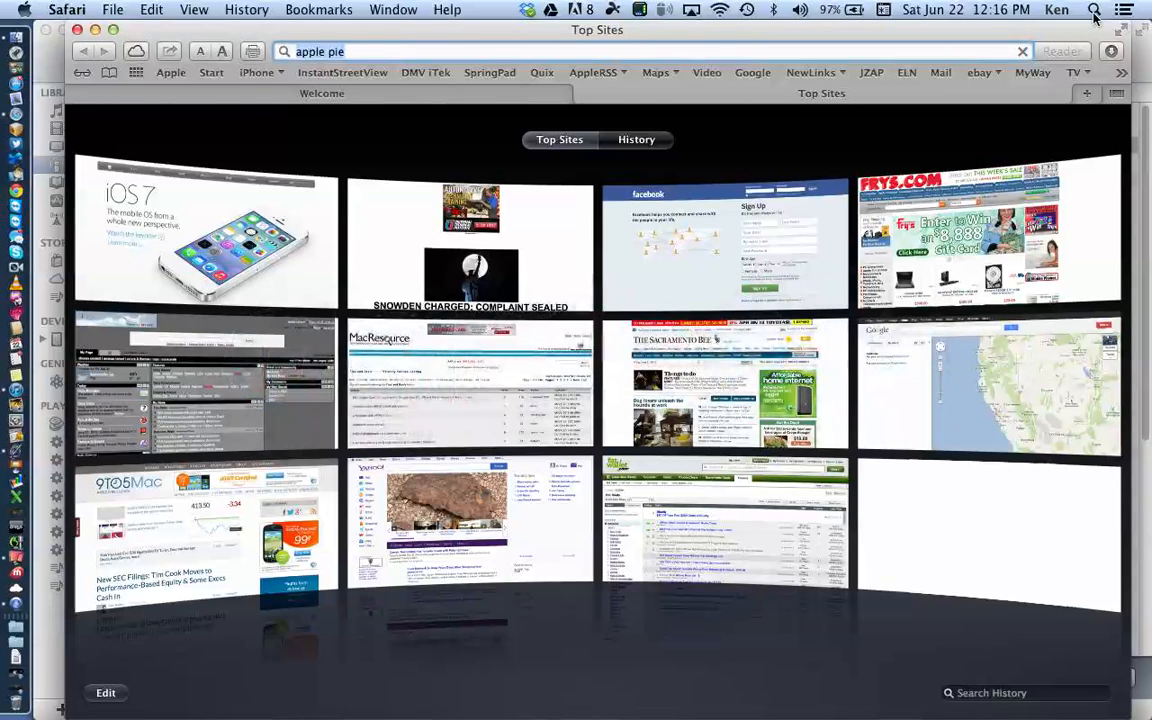
Step: Lower the system sound volume to about half
key("XF86AudioLowerVolume")
key("XF86AudioLowerVolume")
key("XF86AudioLowerVolume")
key("XF86AudioLowerVolume")
key("XF86AudioLowerVolume")
key("XF86AudioLowerVolume")
key("XF86AudioLowerVolume")
key("XF86AudioLowerVolume")
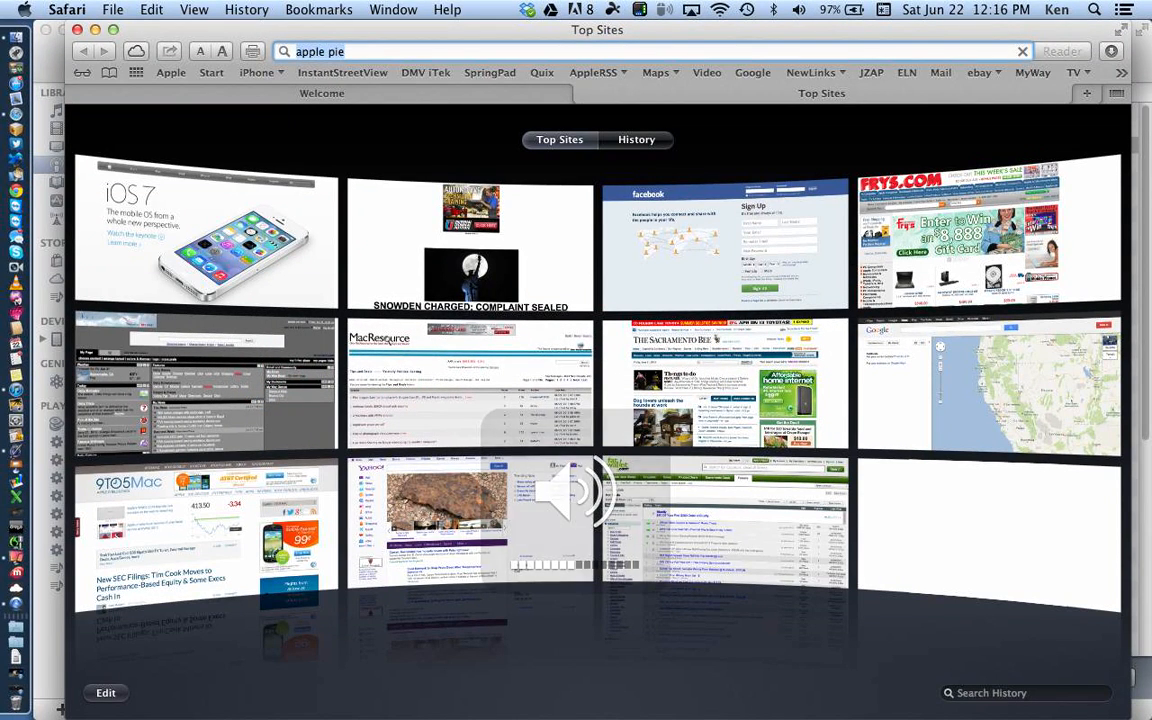
Step: Resubmit the web search for "apple pie" in the open tab
left_click(701, 55)
key("super+a")
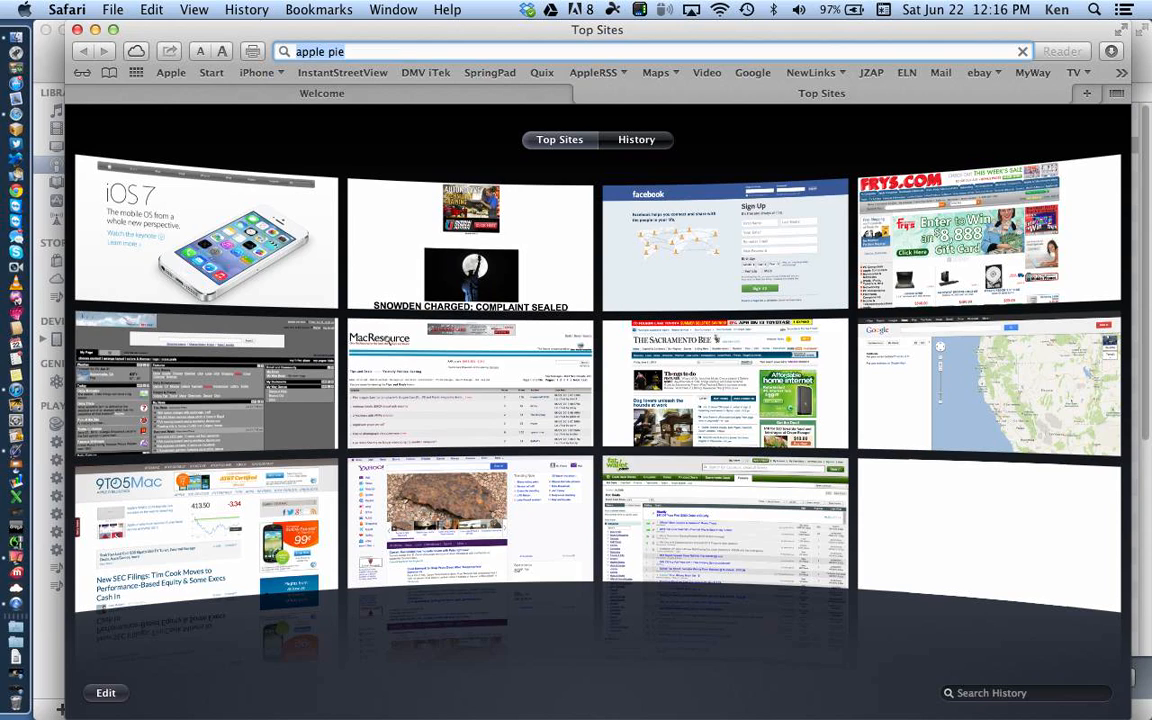
key("Return")
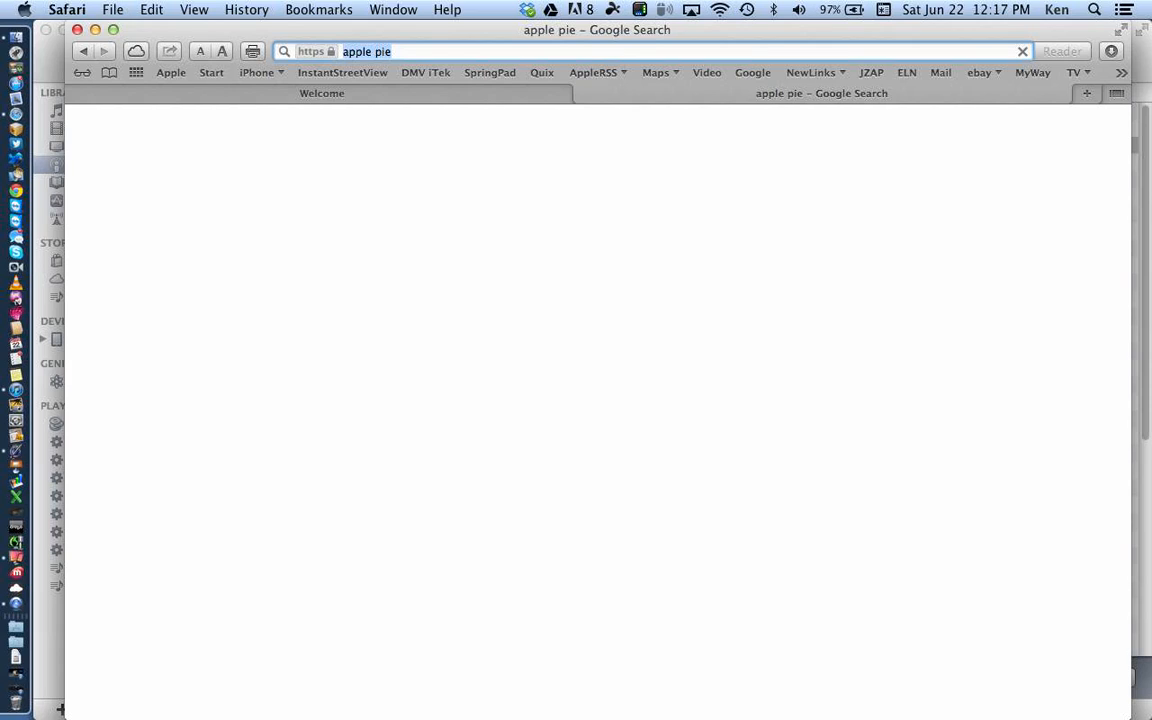
Step: Switch to iTunes and stop the Final Jeopardy track
left_click(15, 389)
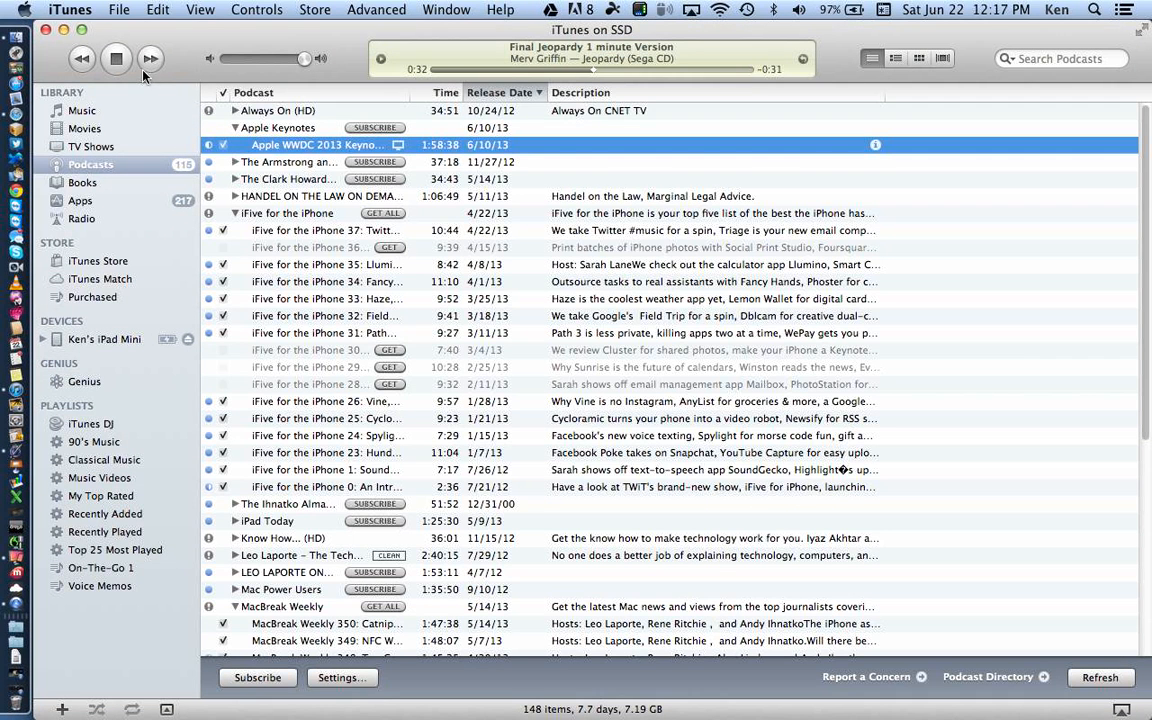
left_click(108, 55)
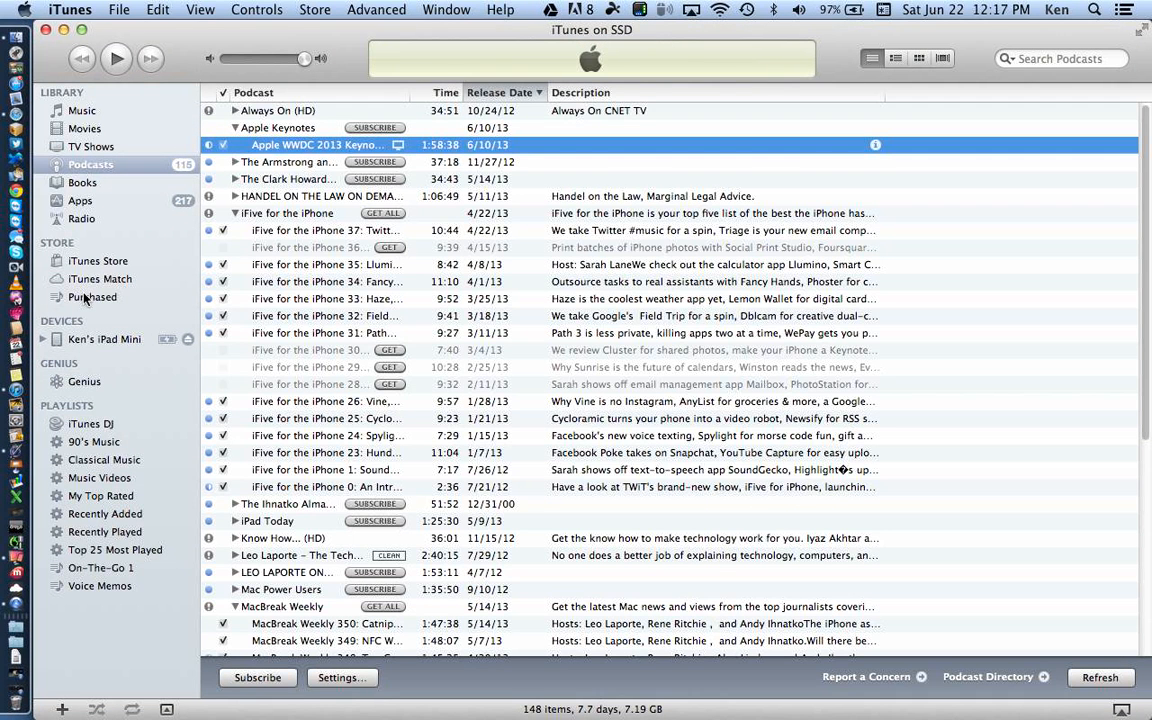
Step: Return to Safari and show the Welcome page instead of the apple pie search
key("super+Tab")
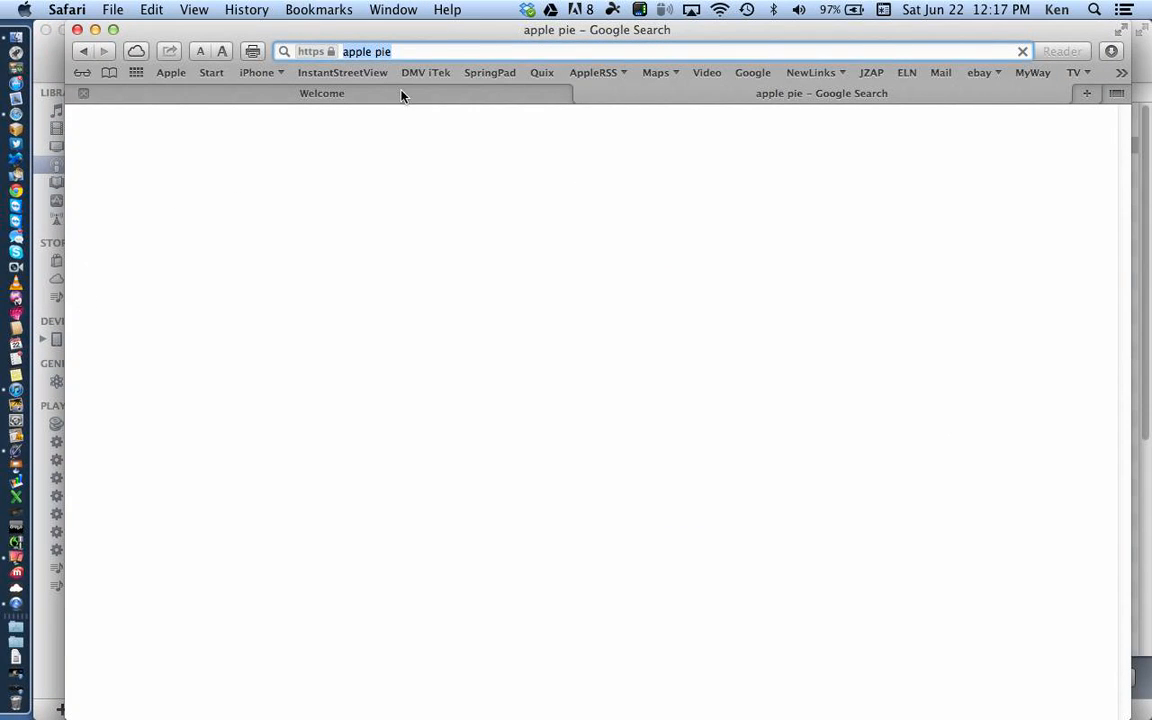
left_click(472, 48)
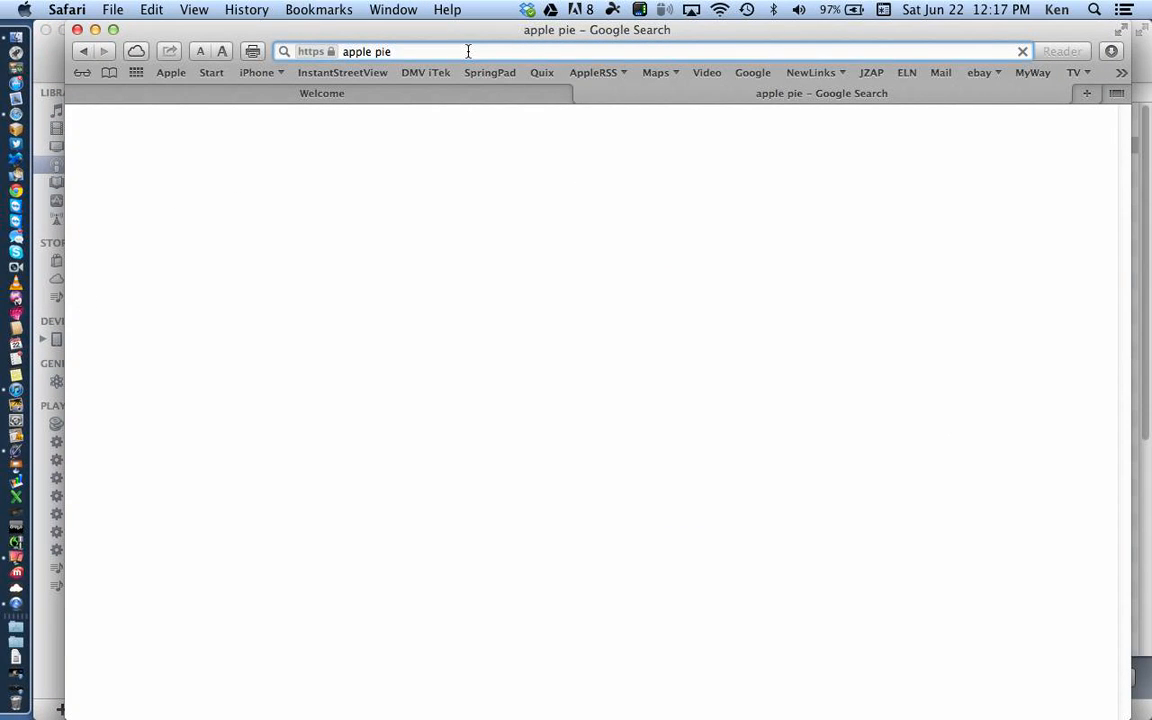
left_click(463, 95)
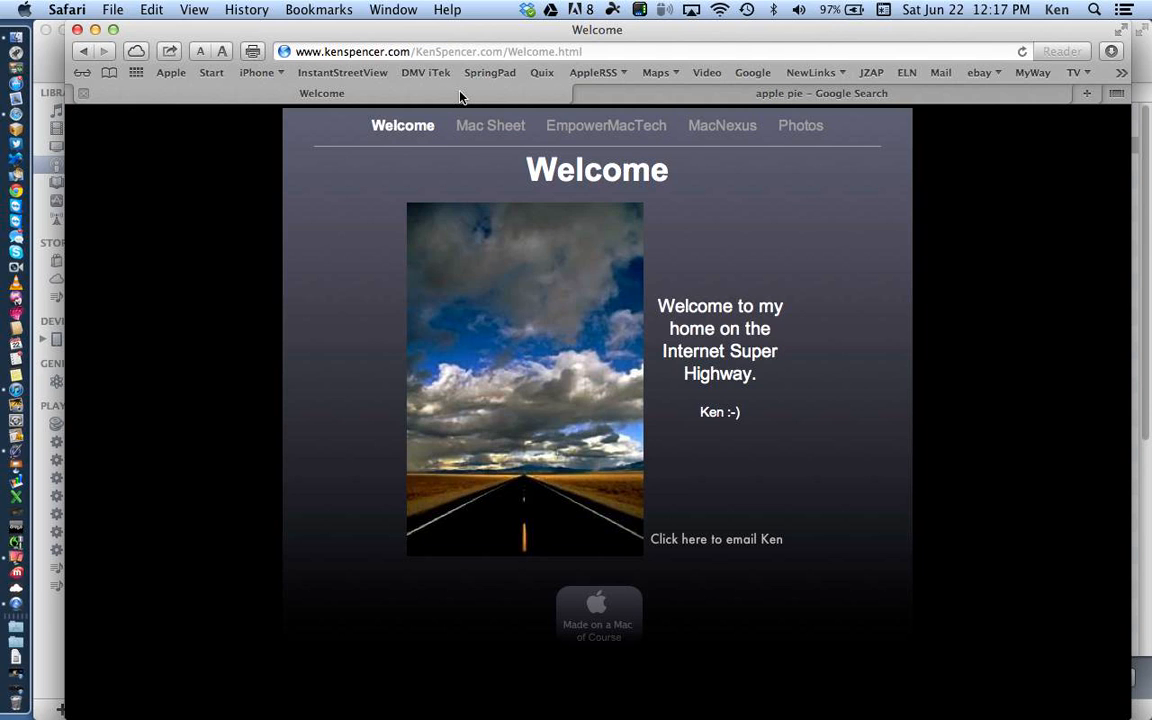
Step: Return to the apple pie search and browse its image results
left_click(711, 94)
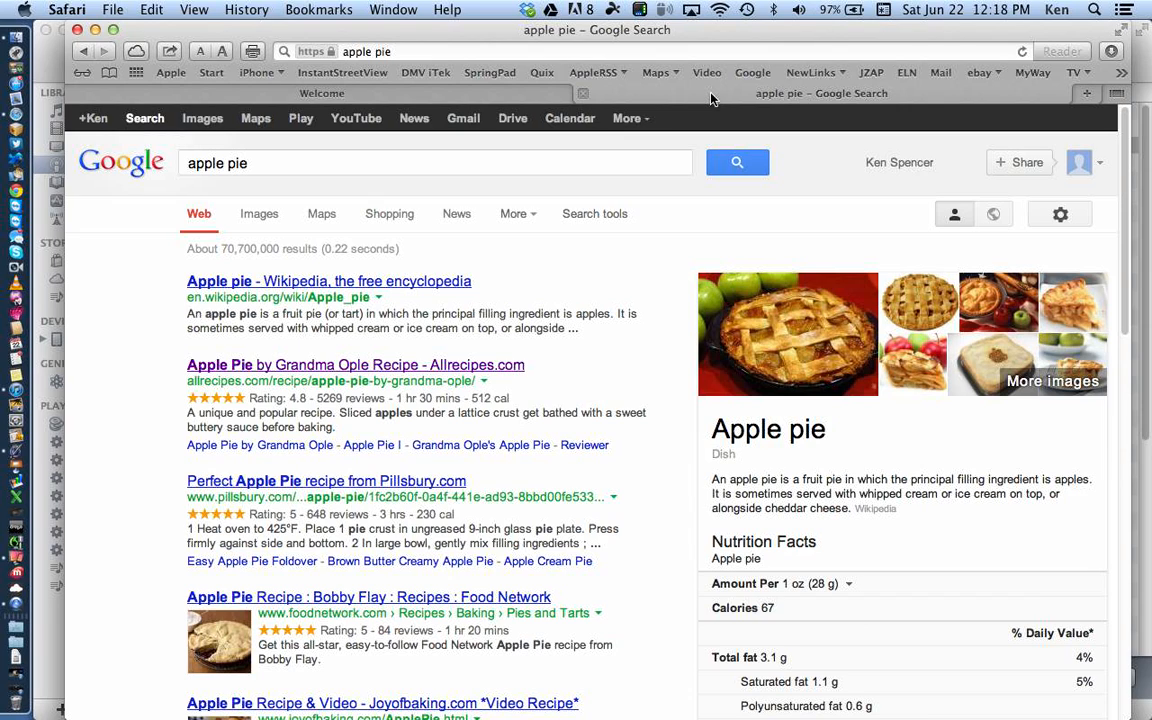
left_click(254, 220)
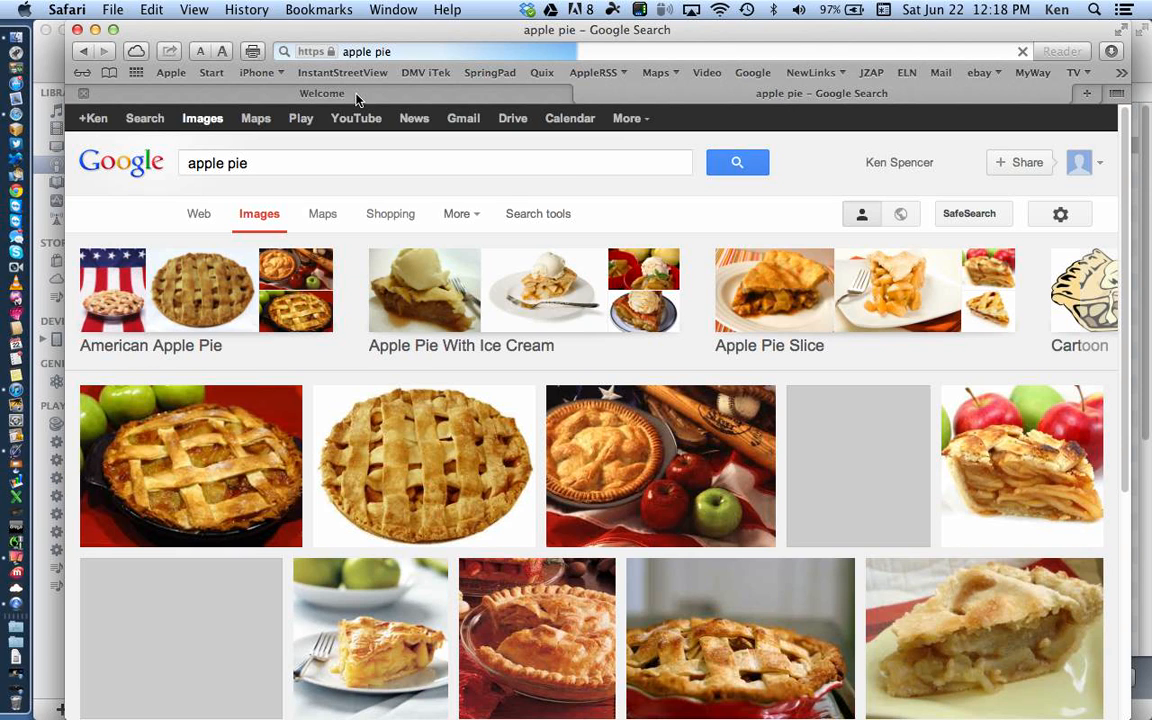
scroll(380, 352, "down", 5)
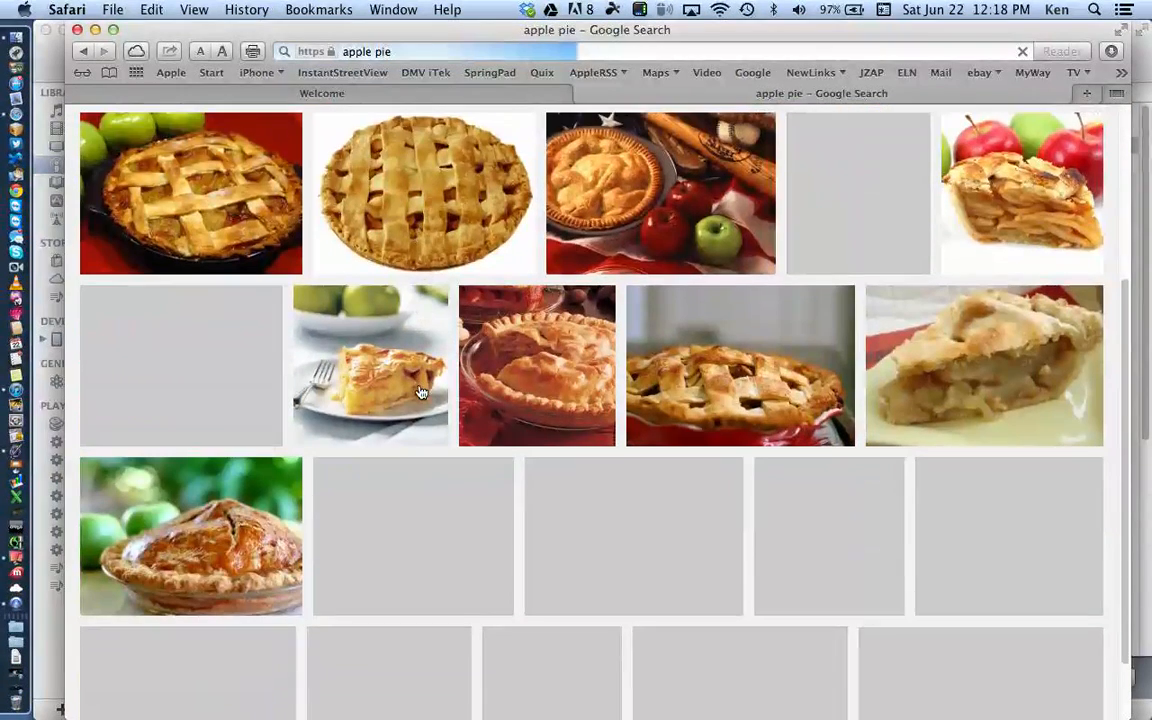
scroll(420, 392, "down", 1)
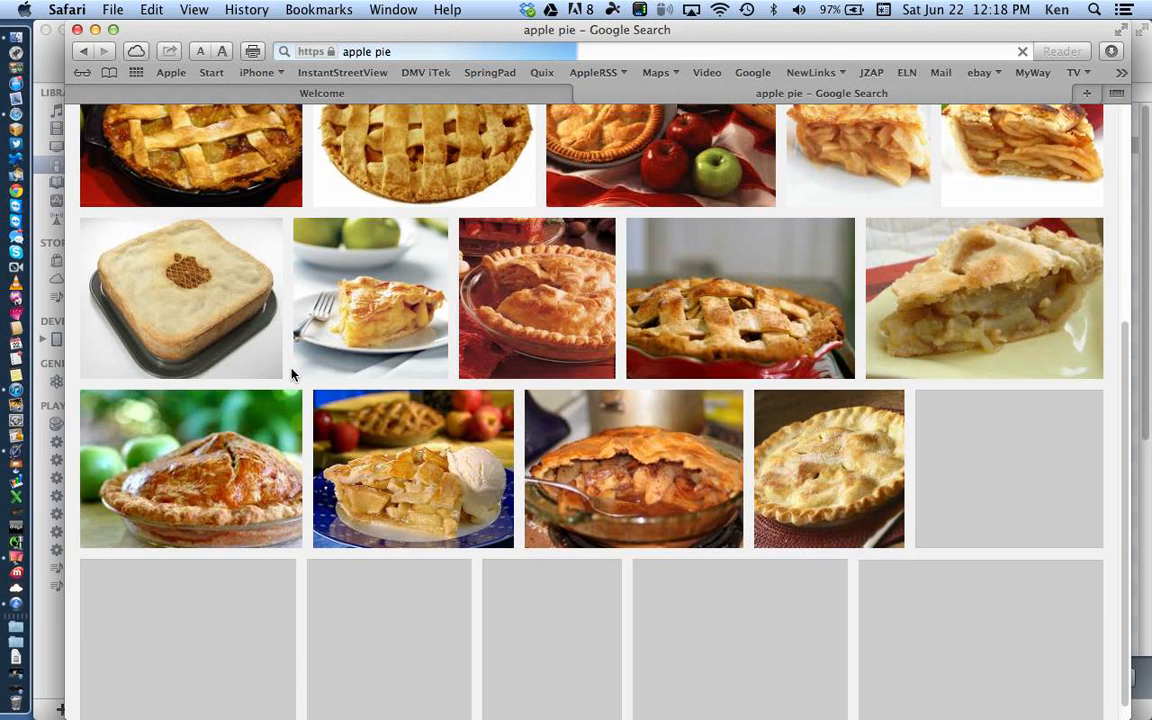
scroll(300, 390, "up", 5)
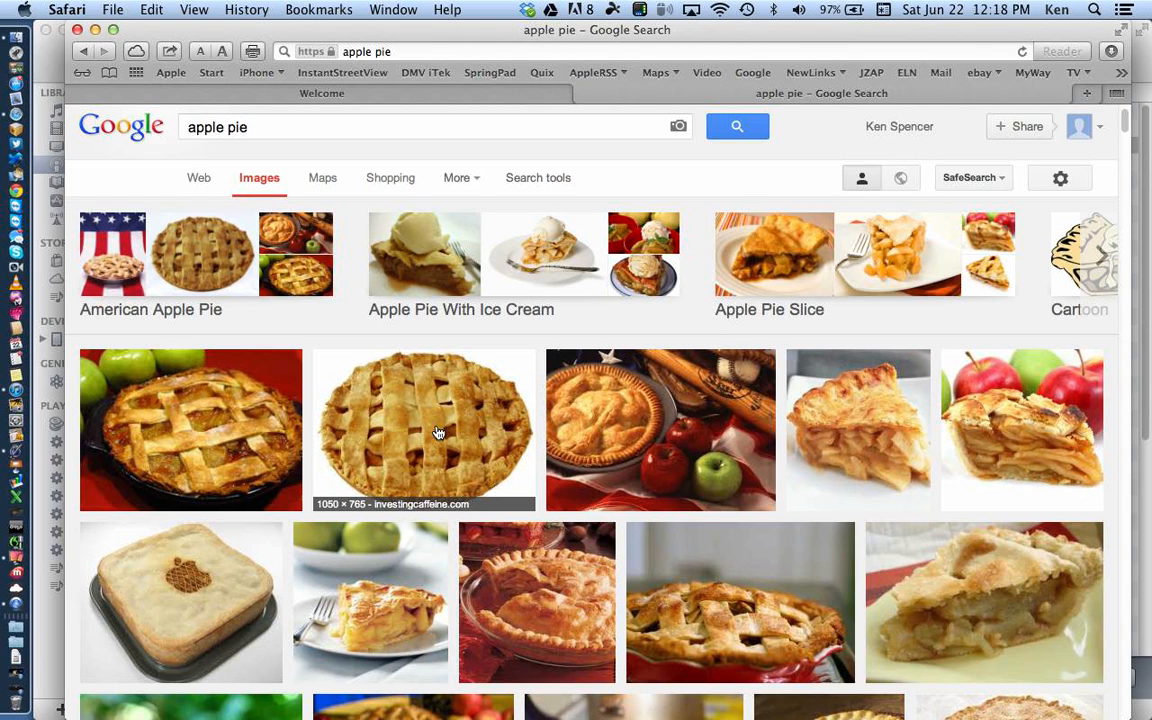
Step: Open the original image of the whole lattice-crust pie from investingcaffeine.com
left_click(437, 432)
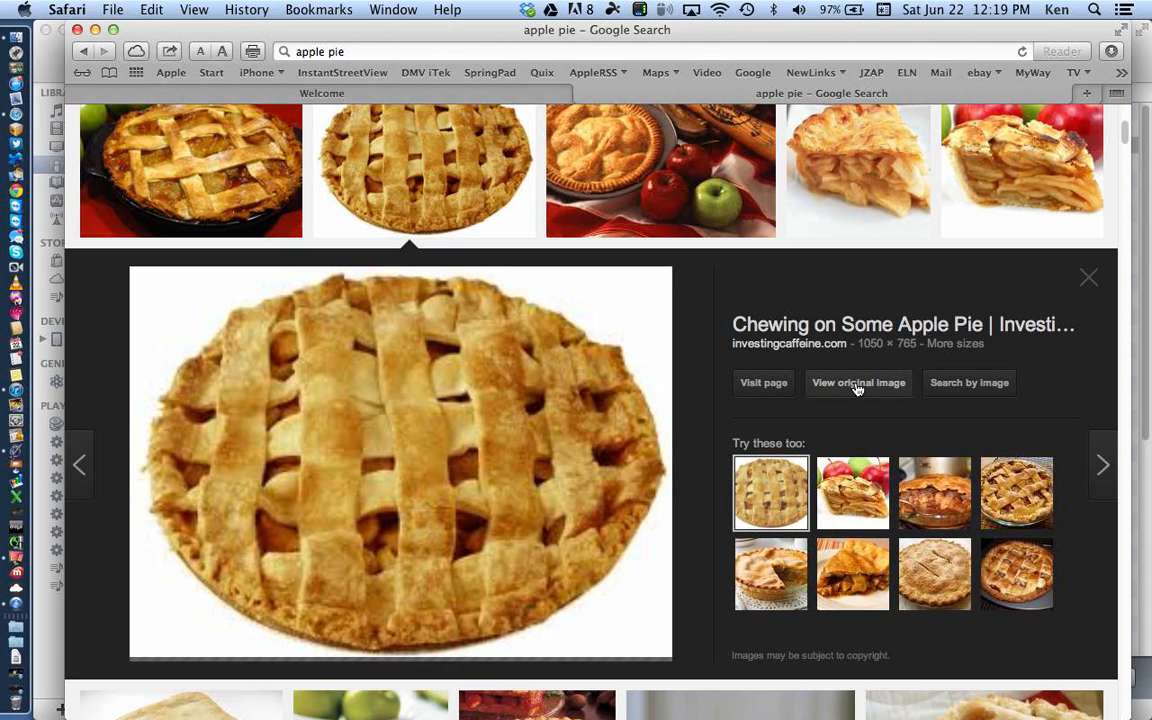
scroll(857, 389, "up", 5)
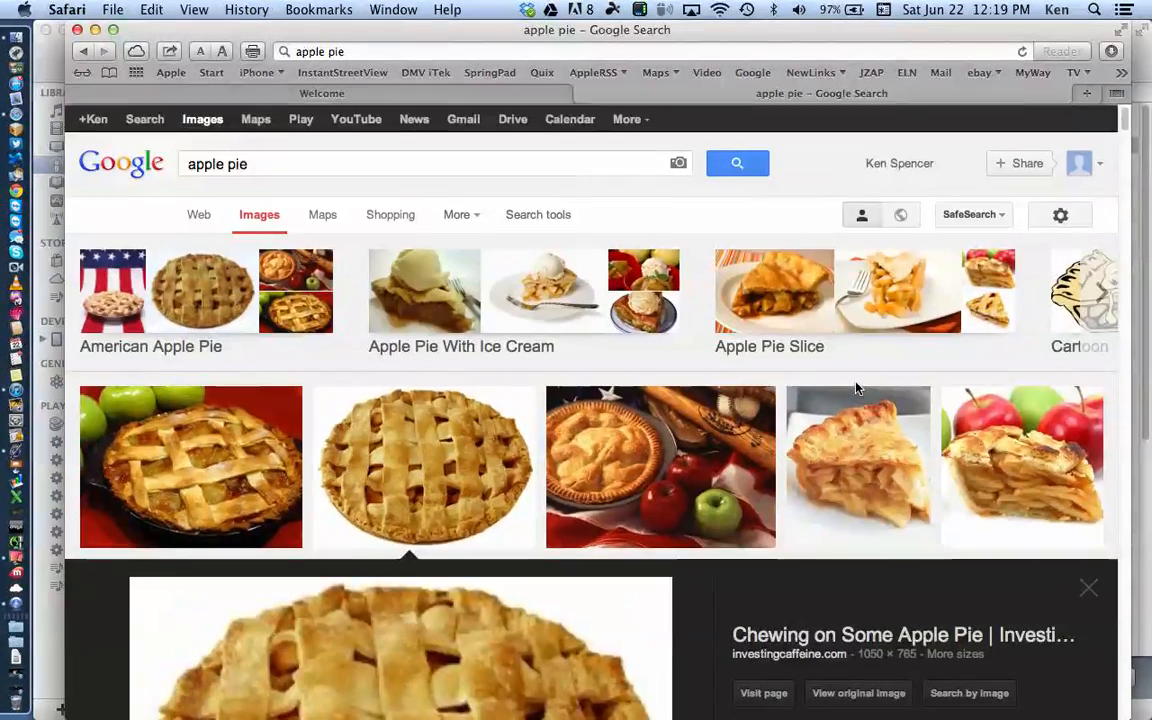
scroll(857, 389, "down", 4)
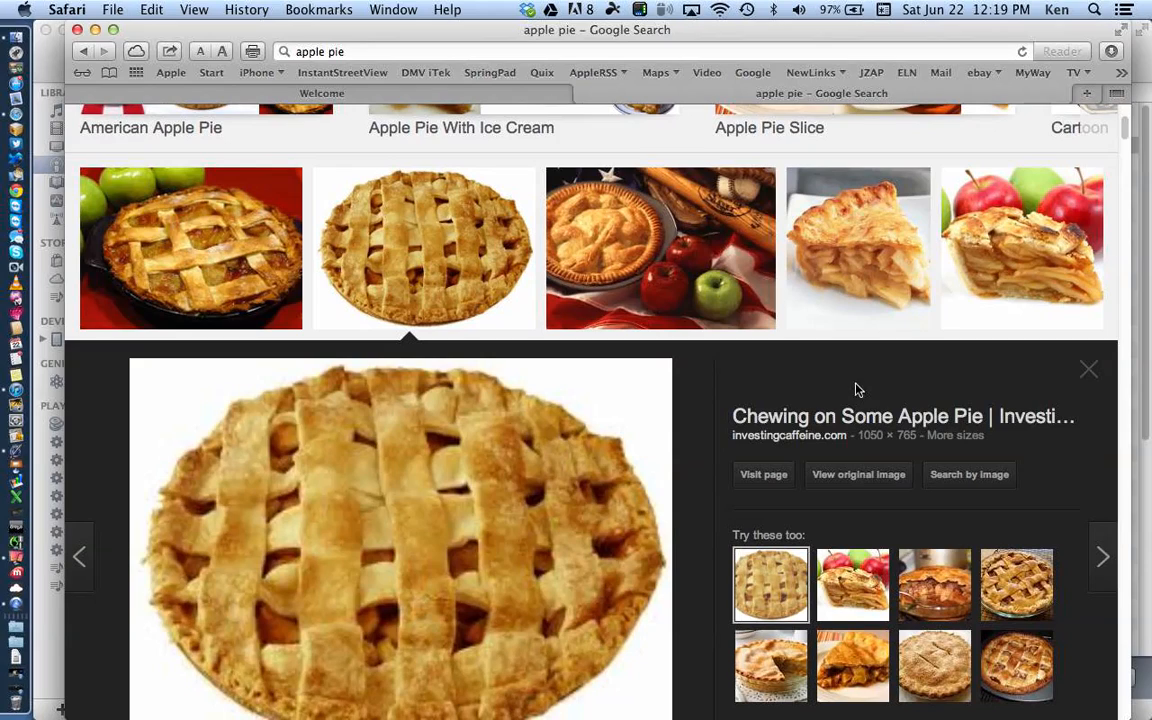
left_click(870, 476)
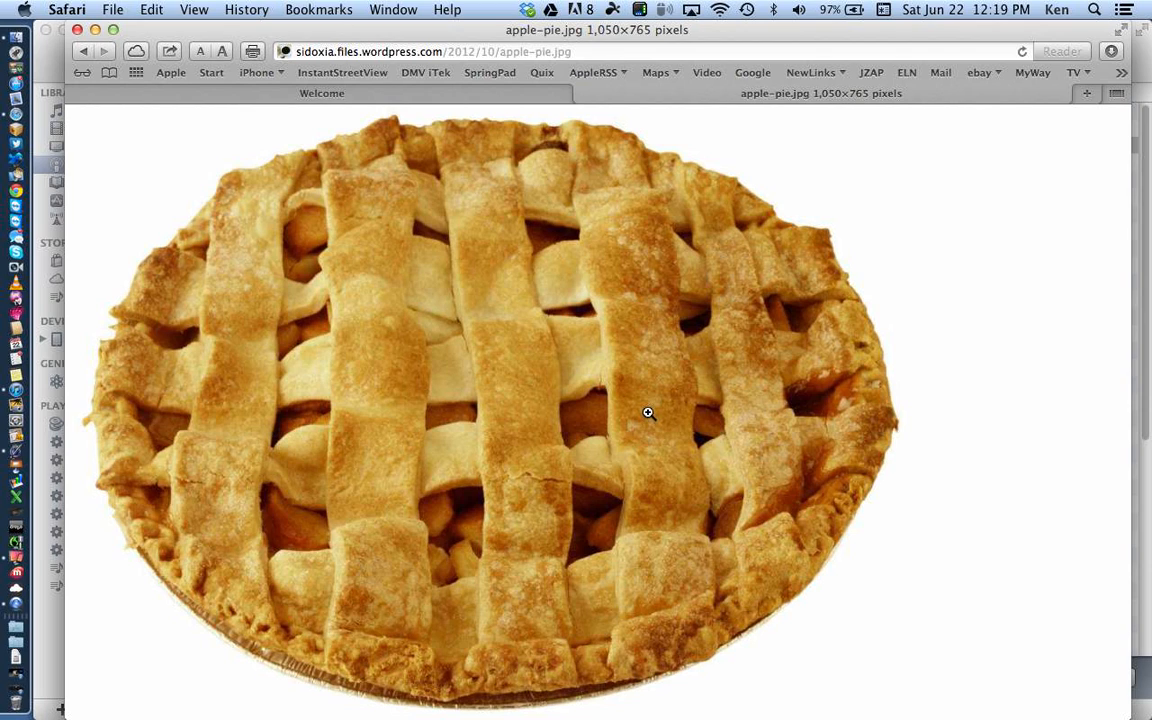
Step: Enlarge the pie picture to full size, copy the image, and go back to the search results
left_click(672, 311)
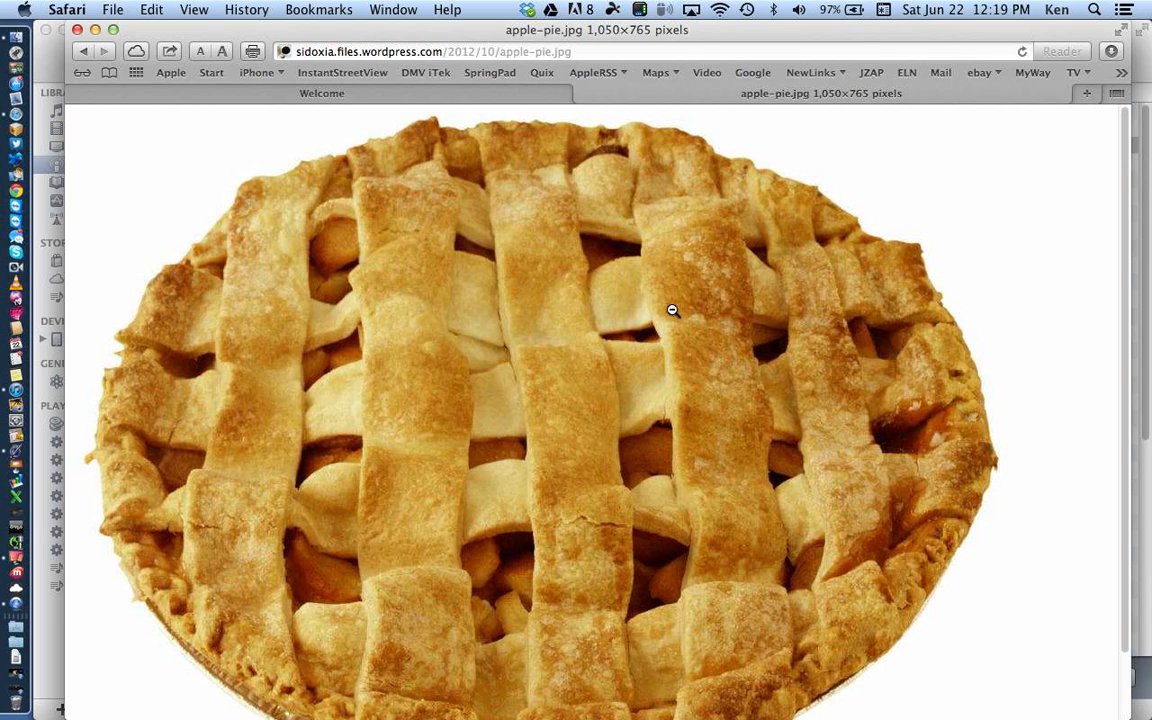
right_click(673, 312)
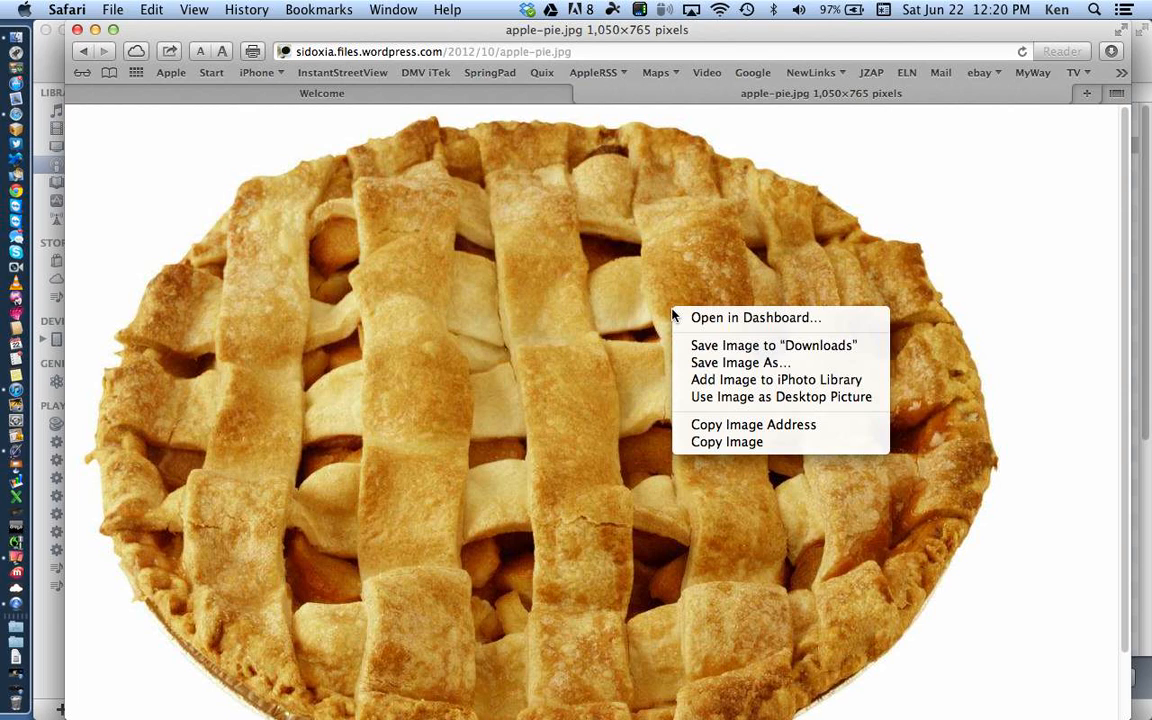
left_click(713, 442)
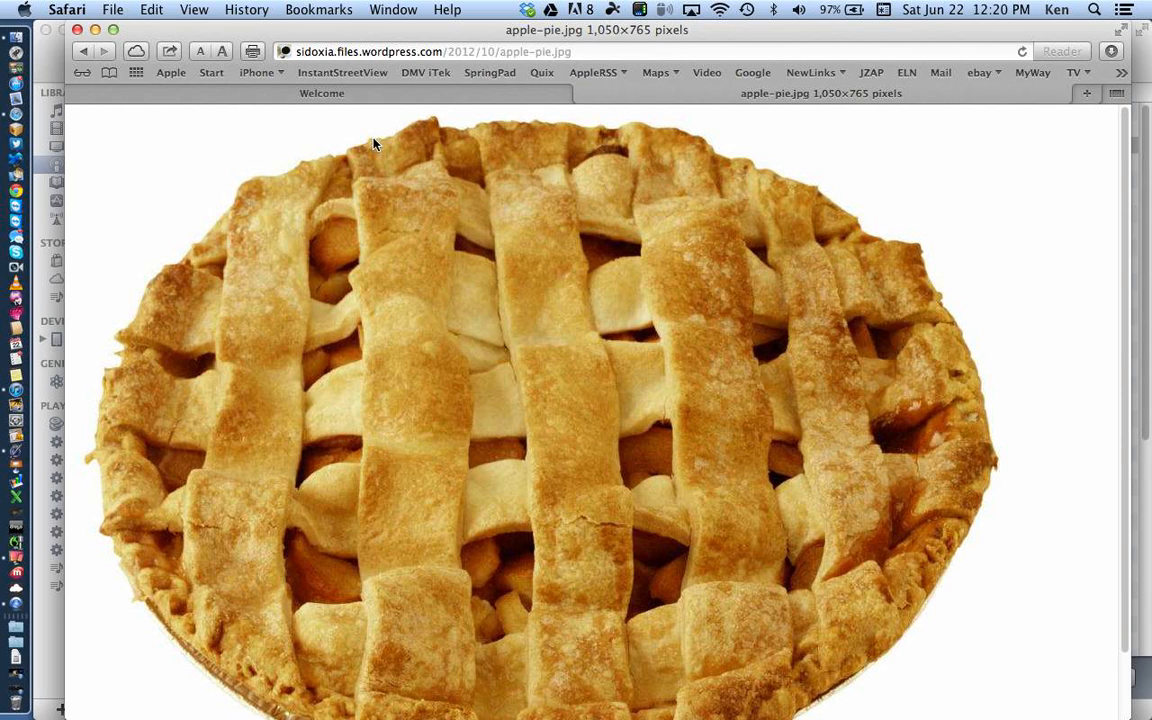
left_click(80, 52)
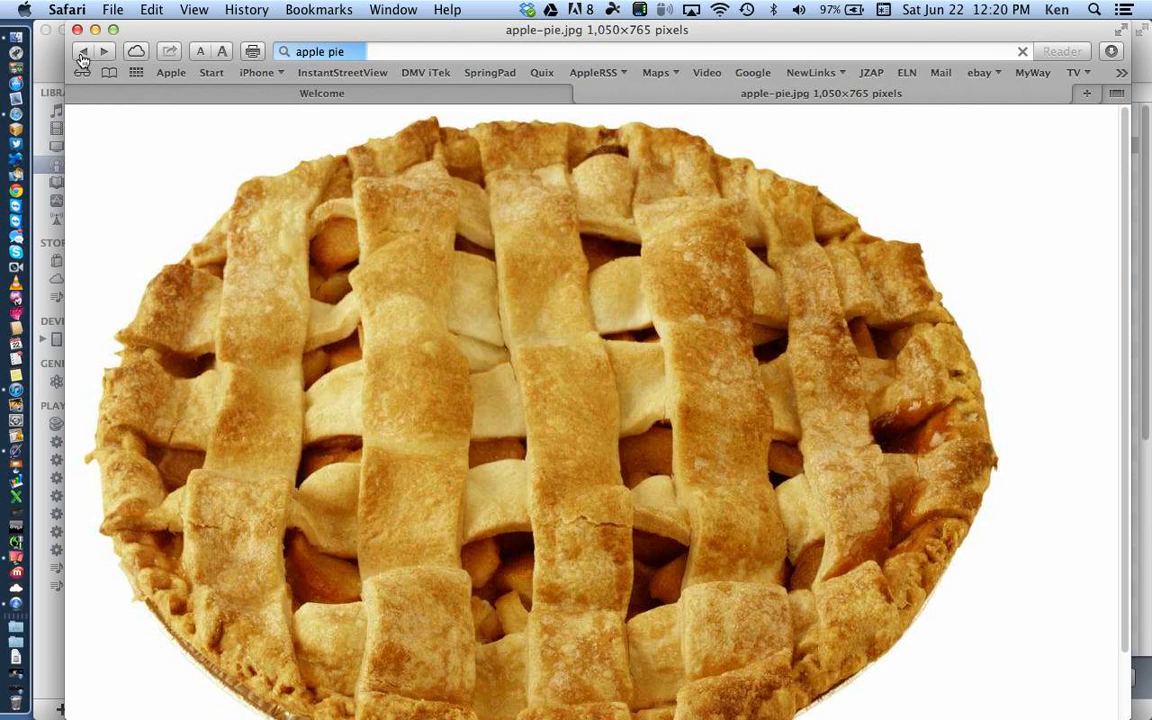
Step: Switch to the Pages newsletter document and set its zoom to 150%
key("super+Tab")
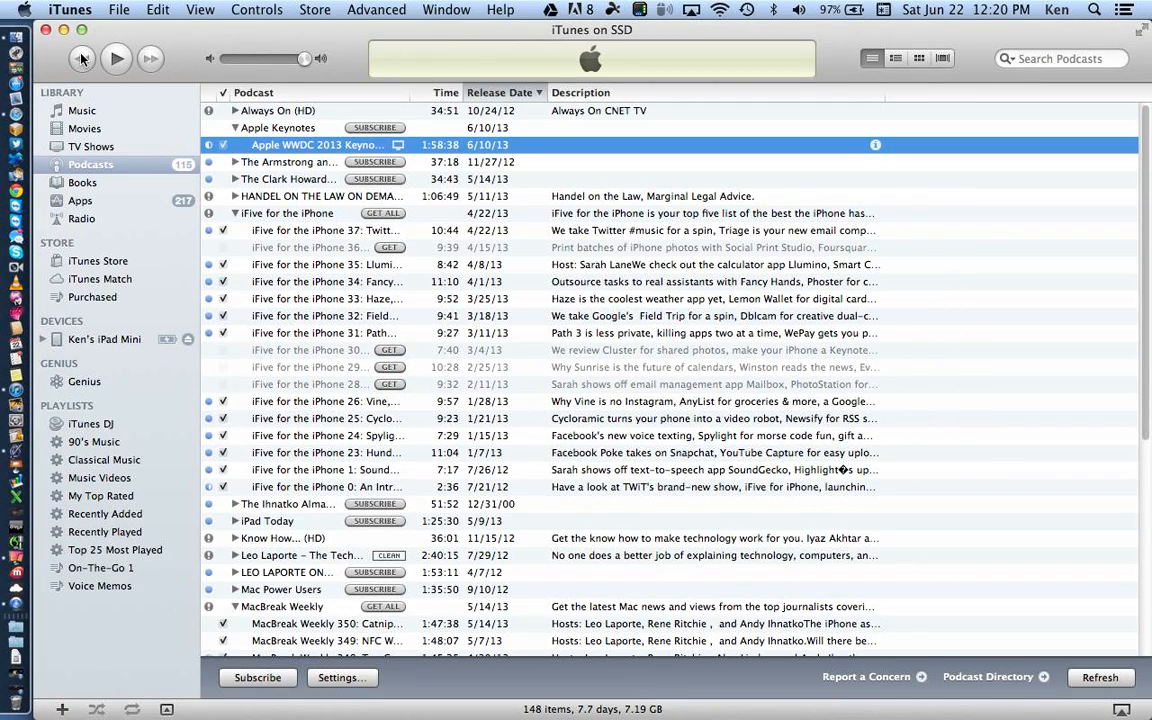
key("super+Tab")
key("super+Tab")
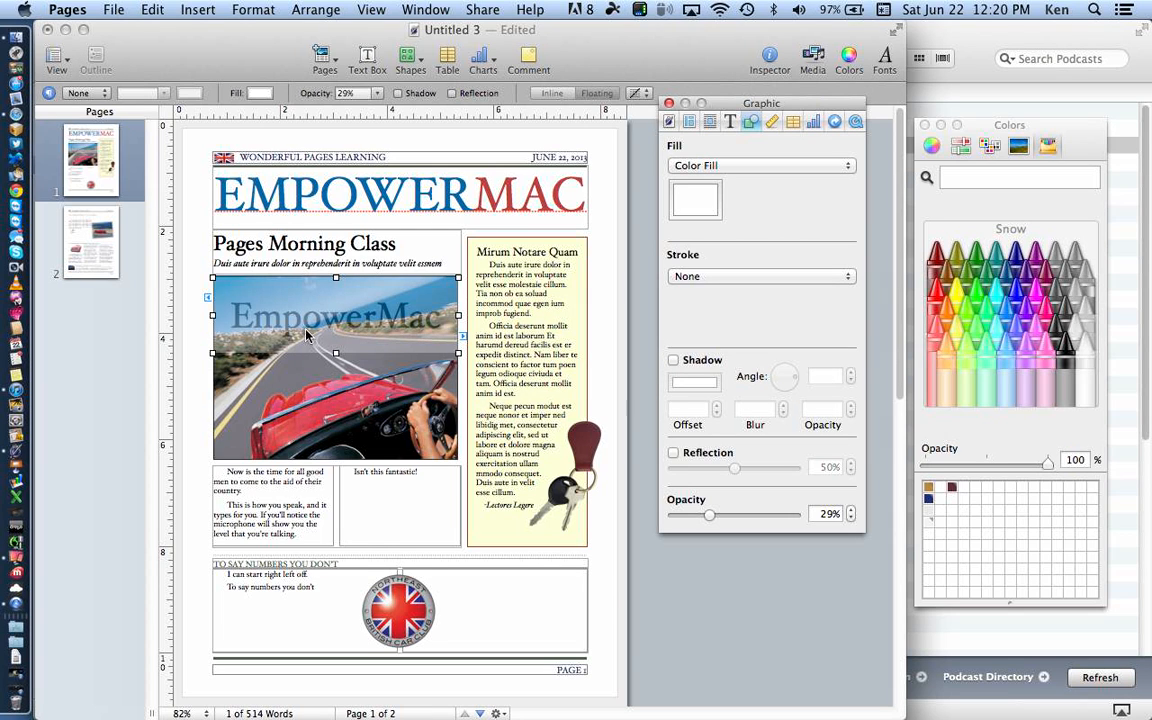
scroll(274, 295, "down", 3)
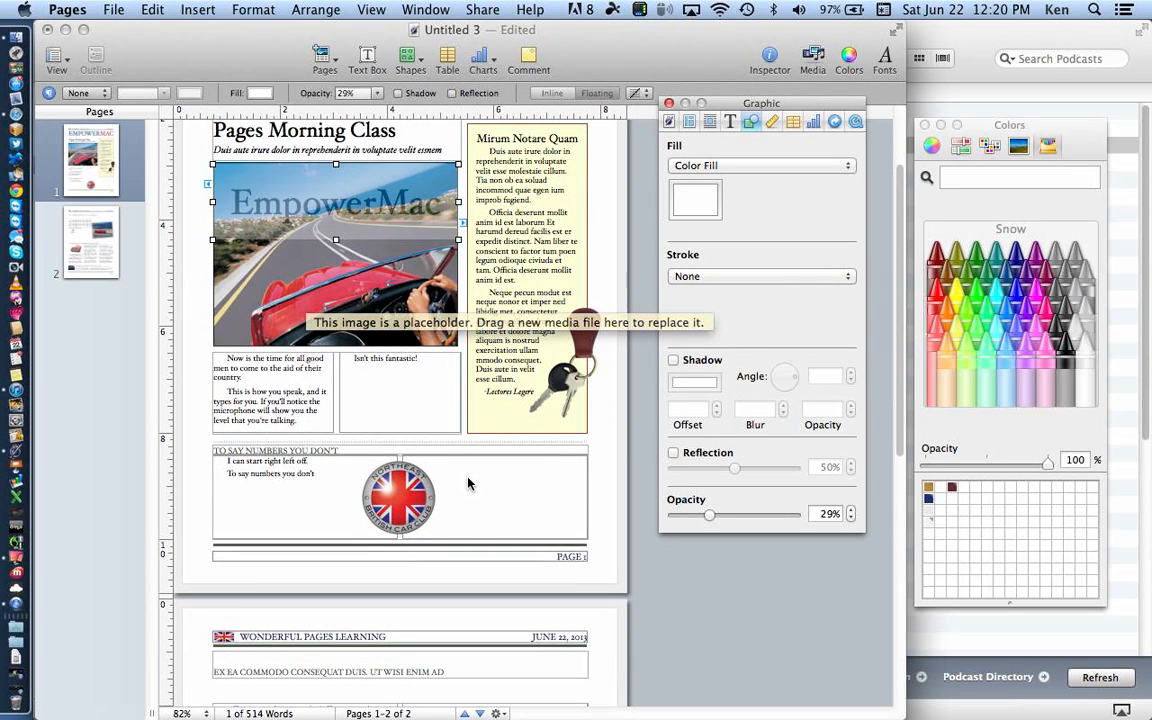
left_click(205, 710)
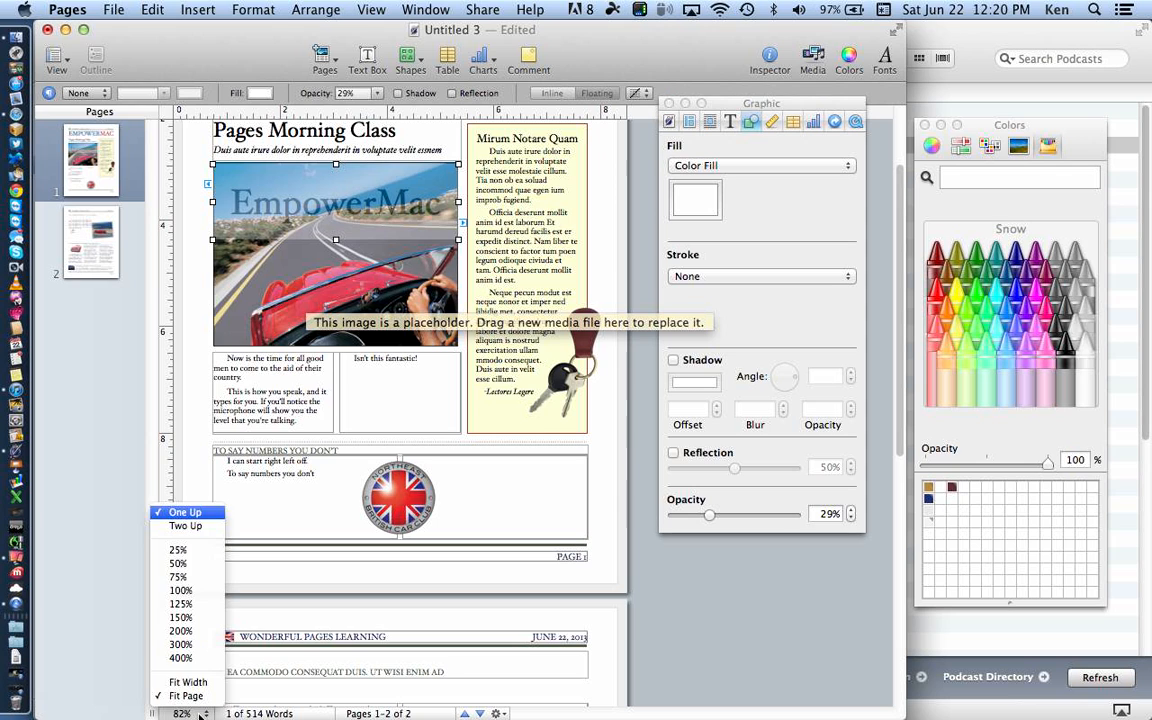
left_click(182, 617)
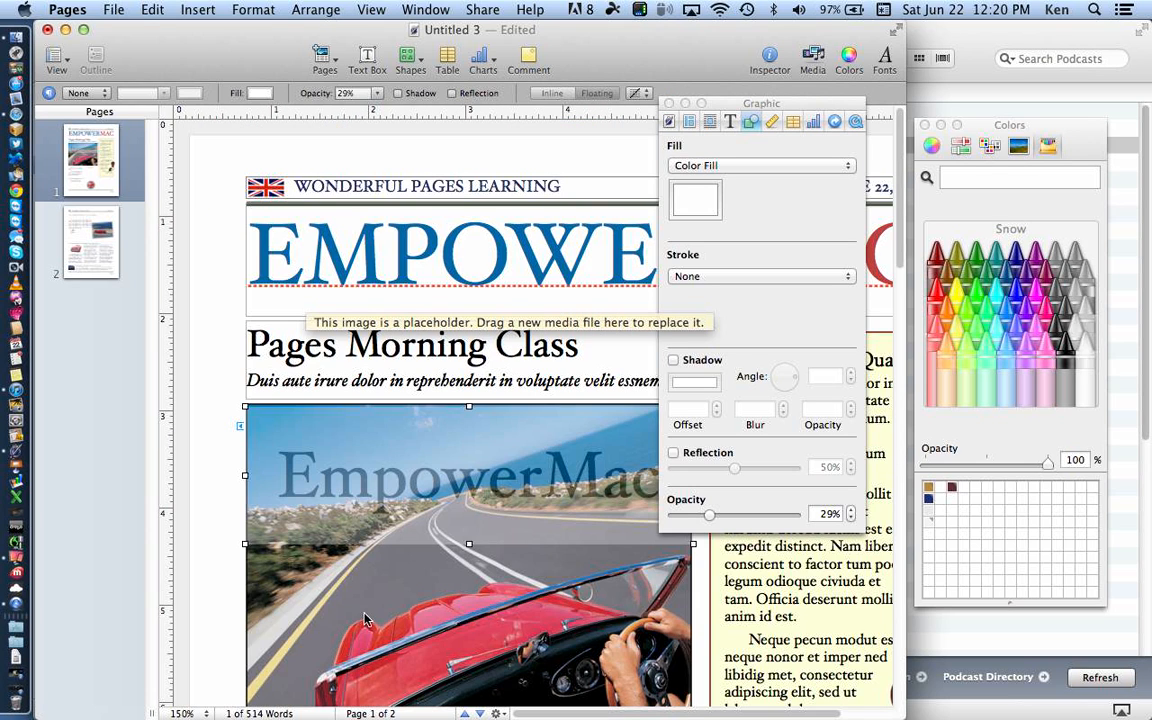
Step: Set the fill type of the text box around the car club badge to Color Fill
scroll(365, 620, "down", 10)
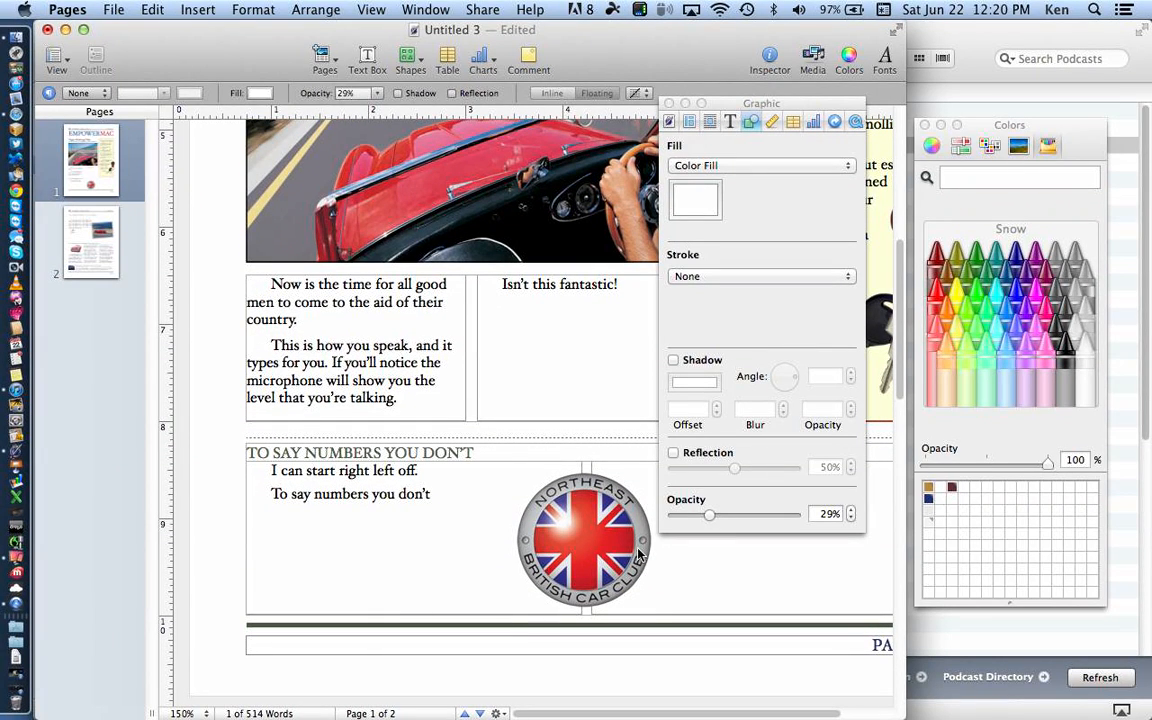
left_click(551, 494)
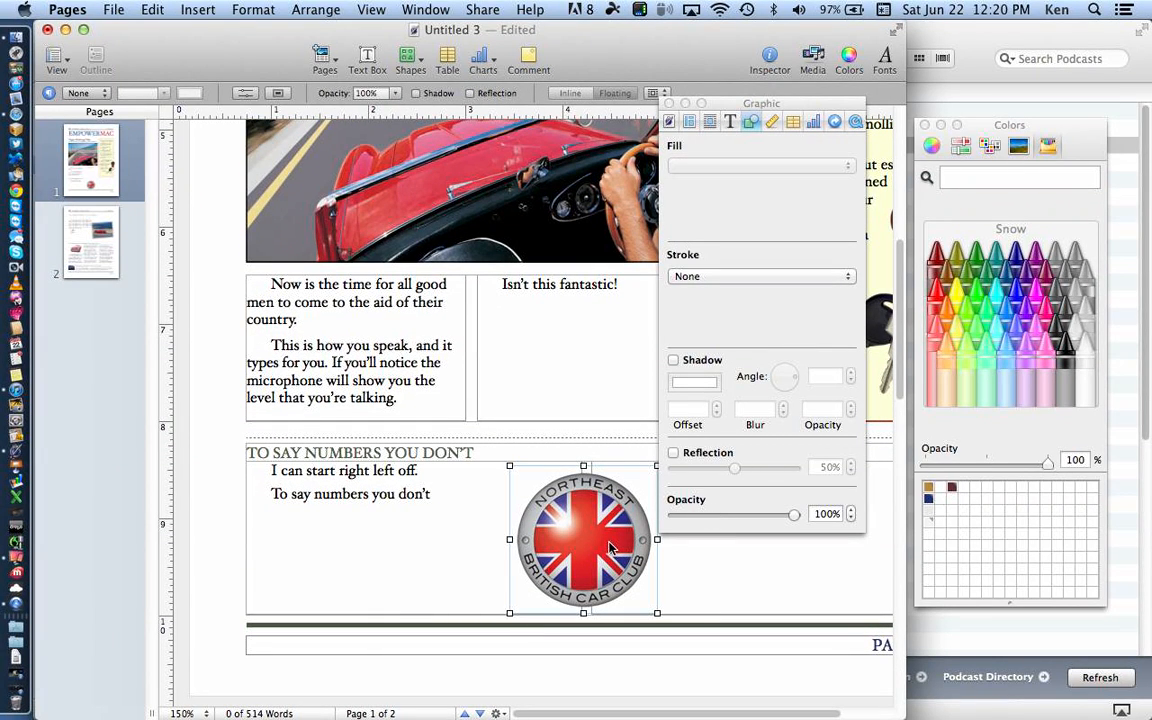
left_click(449, 520)
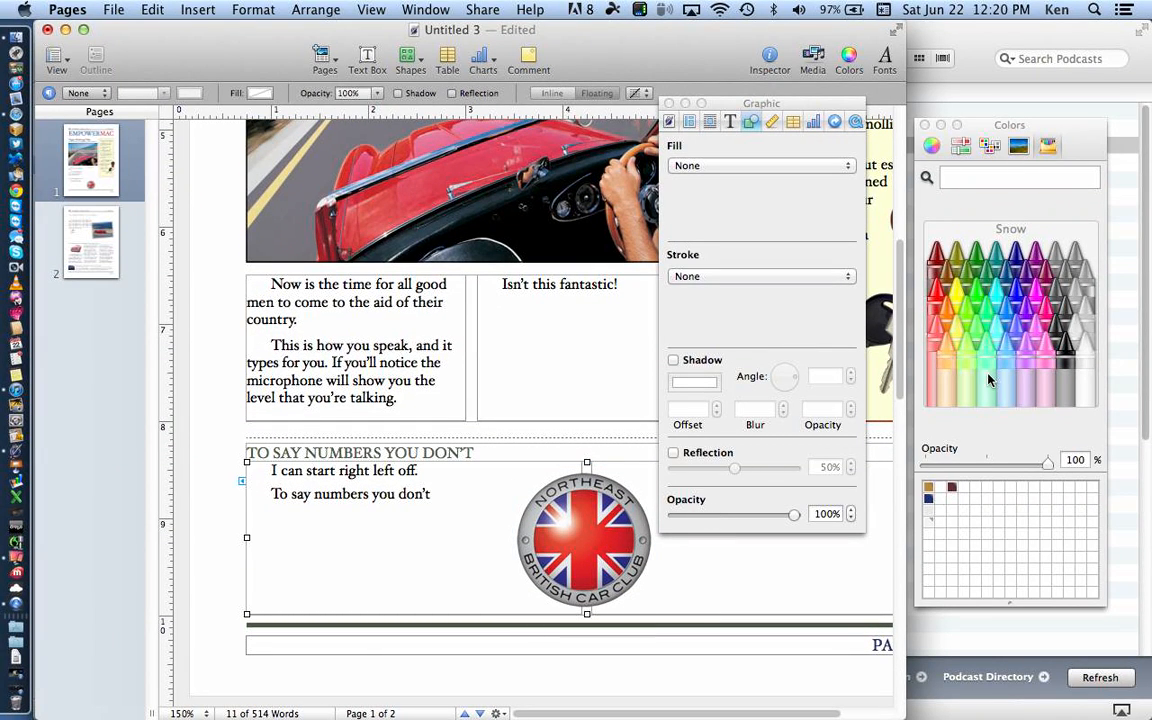
left_click(1048, 318)
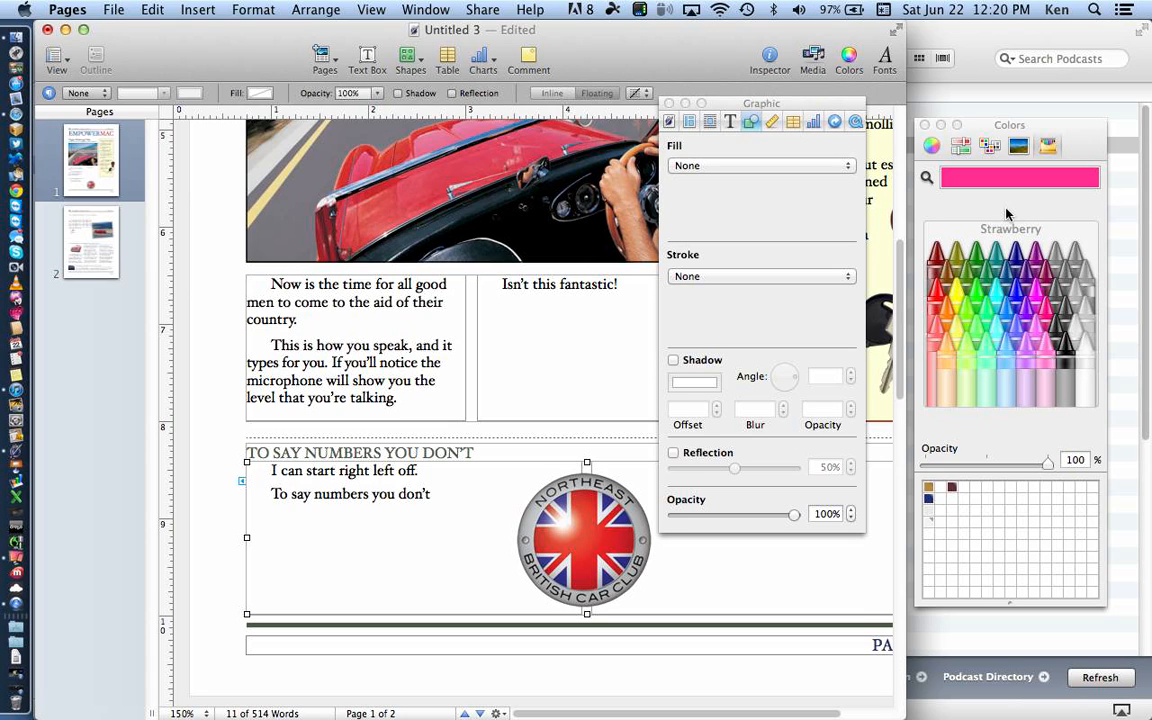
left_click(731, 162)
left_click(740, 178)
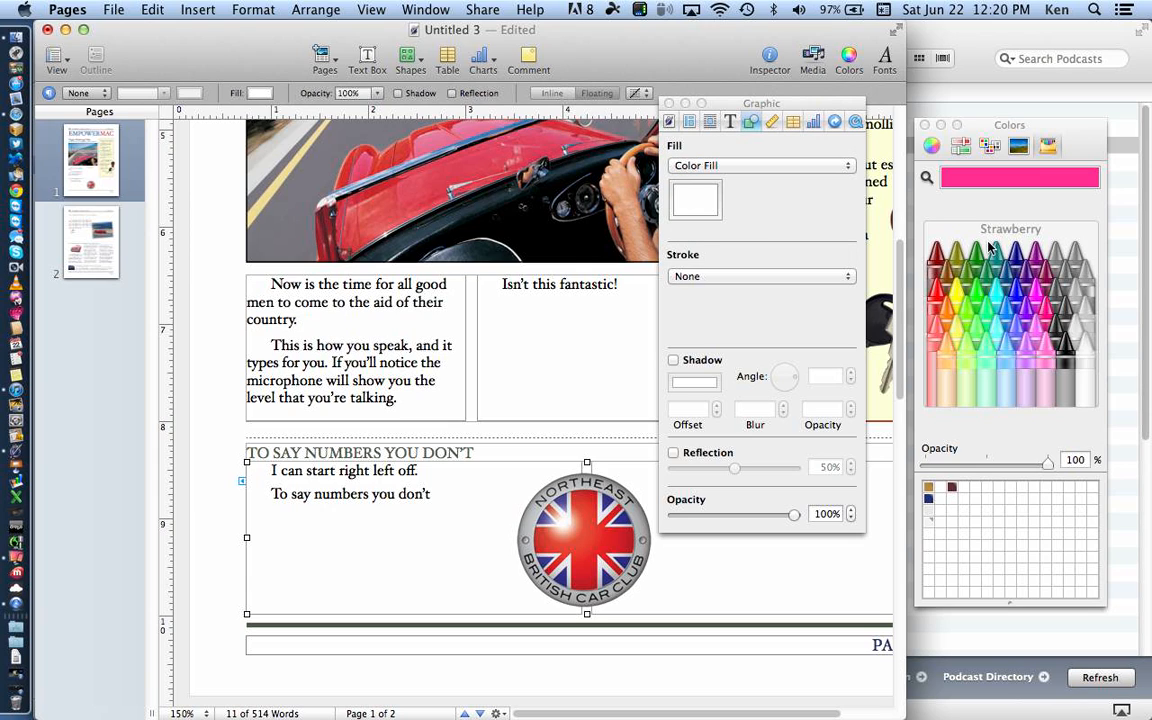
Step: Reselect the text box behind the car club badge and set its fill color to Spring green
left_click(1037, 302)
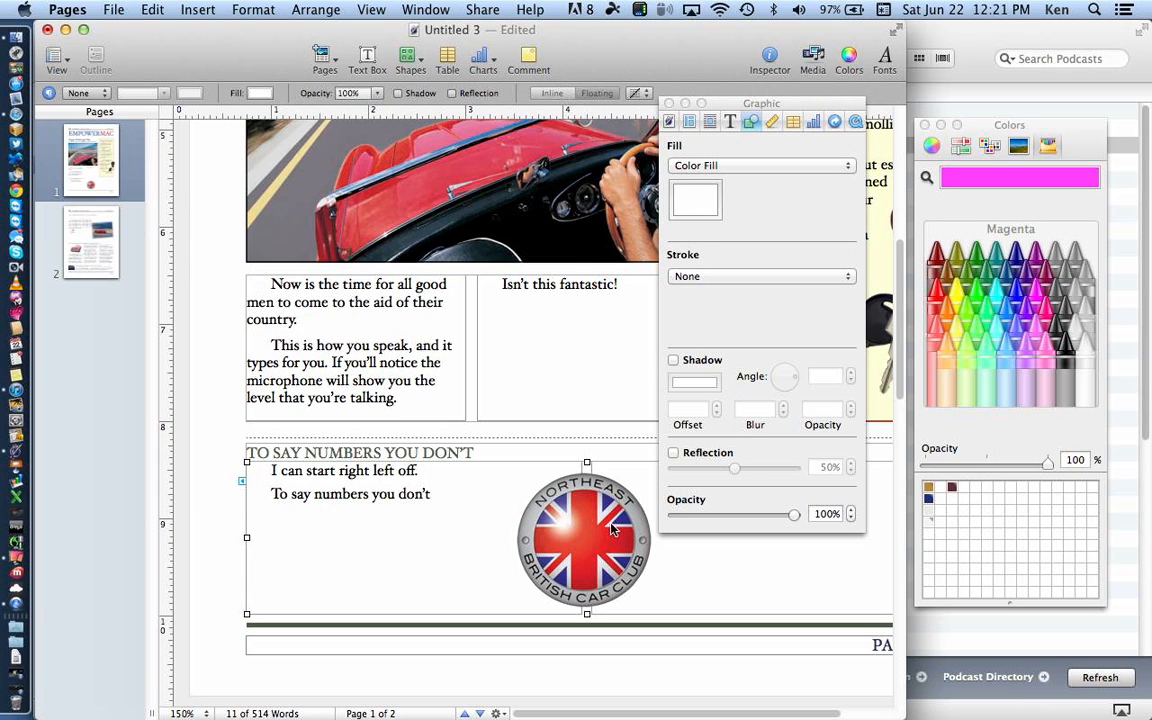
left_click(679, 562)
left_click(679, 559)
left_click(481, 532)
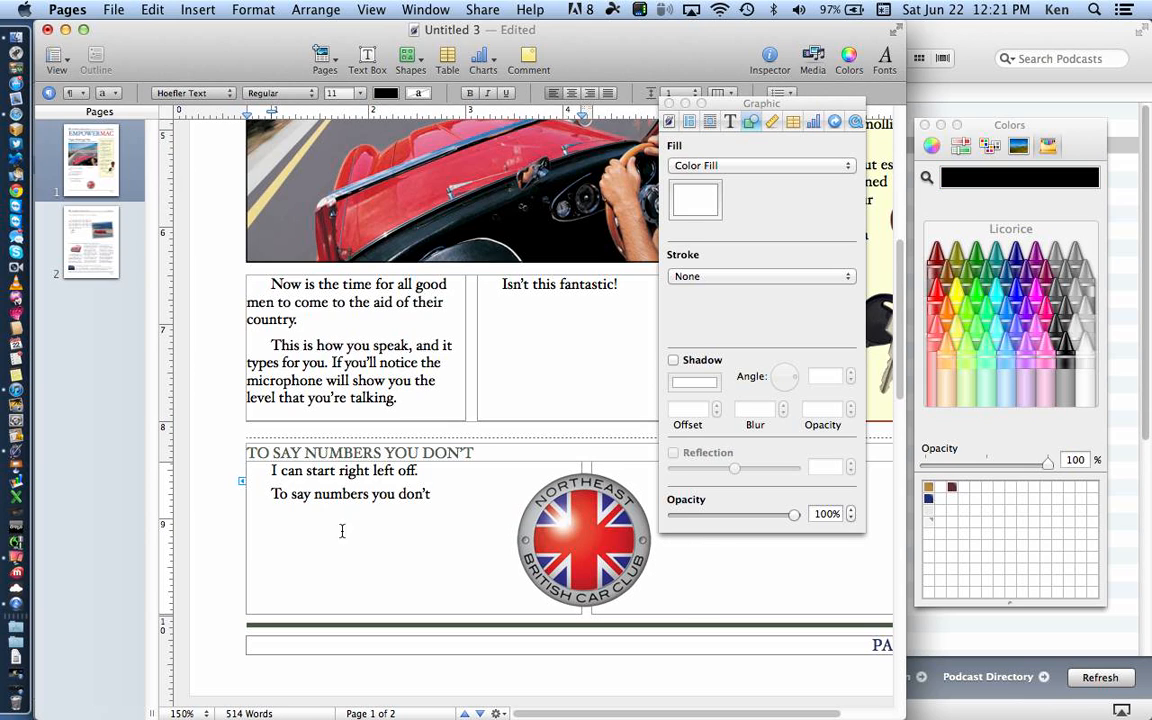
left_click(234, 542)
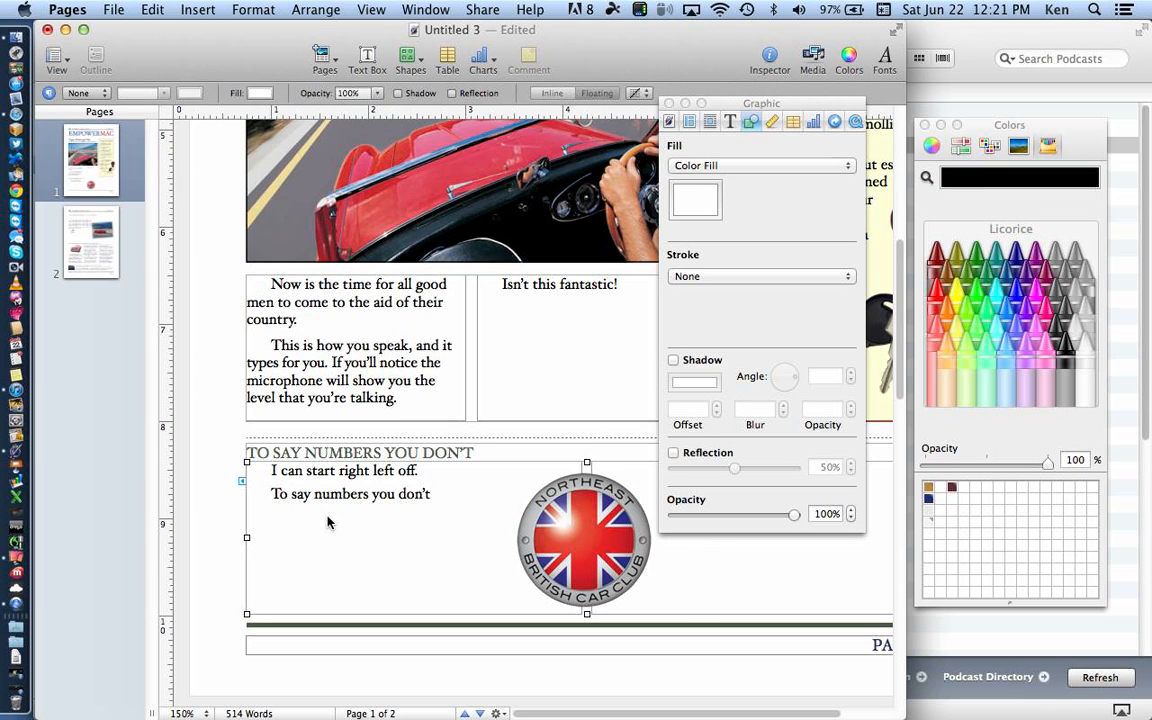
left_click(697, 205)
left_click(978, 288)
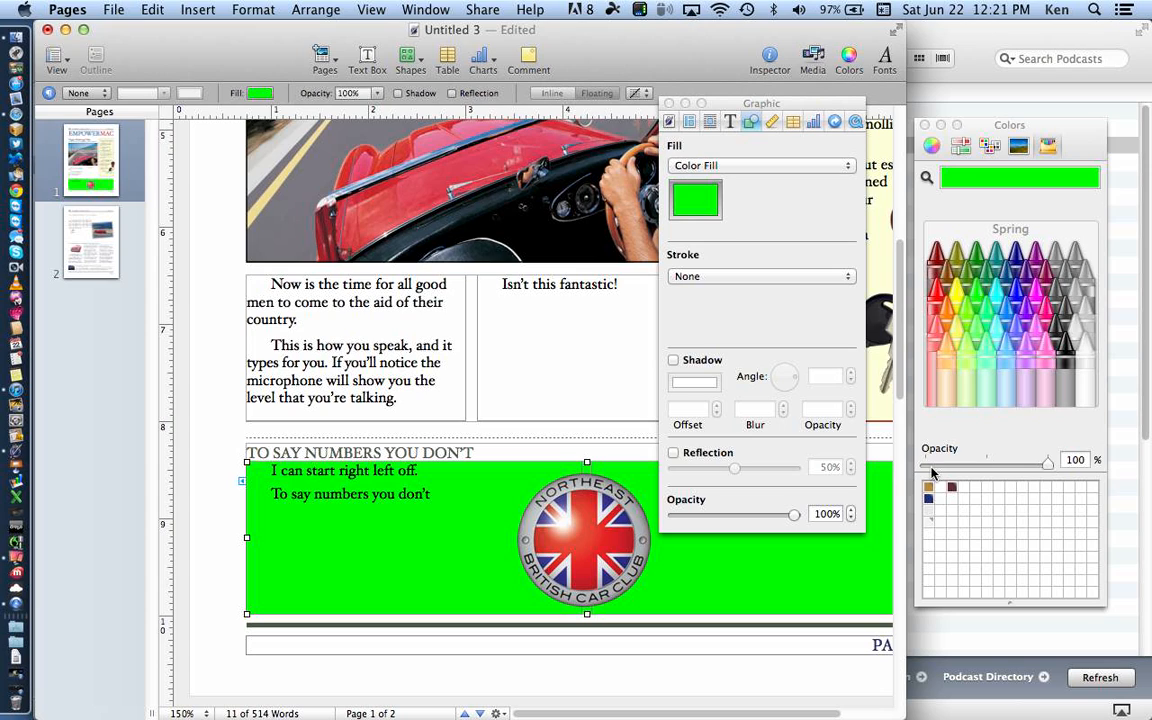
Step: Replace the Northeast British Car Club badge with the copied pie image
left_click(603, 543)
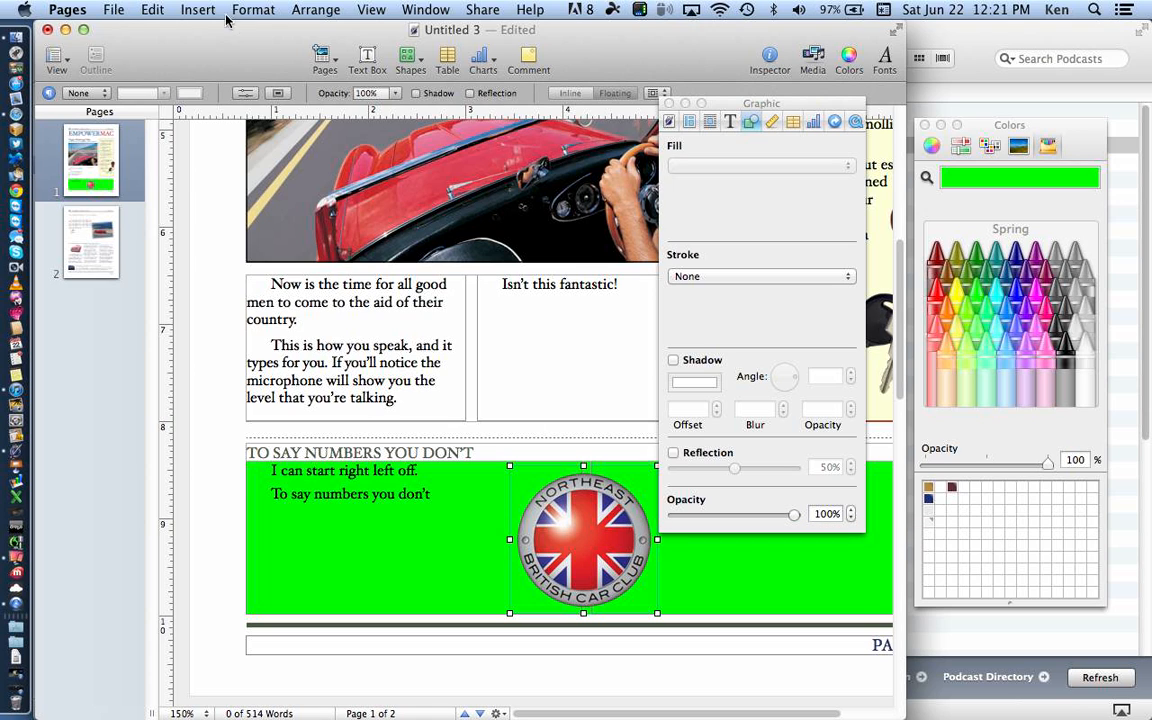
left_click(155, 10)
left_click(166, 110)
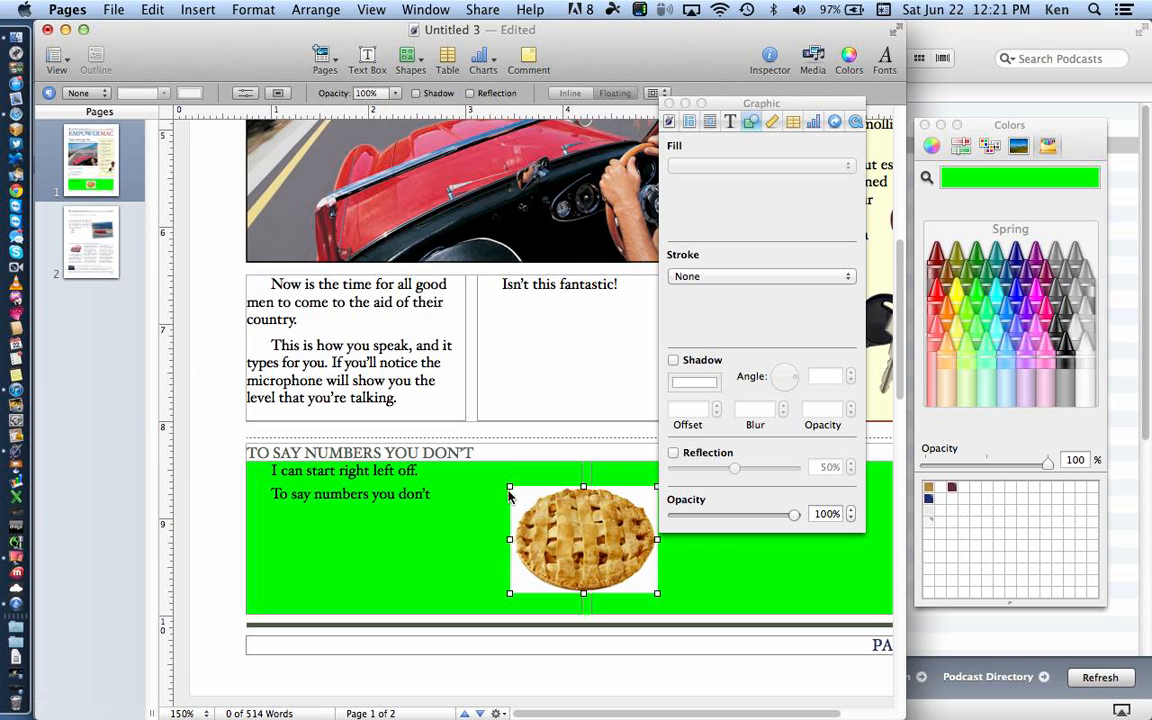
Step: Enlarge the pie image around its center to fill the full height of the green text box
mouse_move(510, 486)
left_mouse_down()
mouse_move(458, 447)
mouse_move(517, 504)
mouse_move(458, 504)
mouse_move(514, 491)
left_mouse_up()
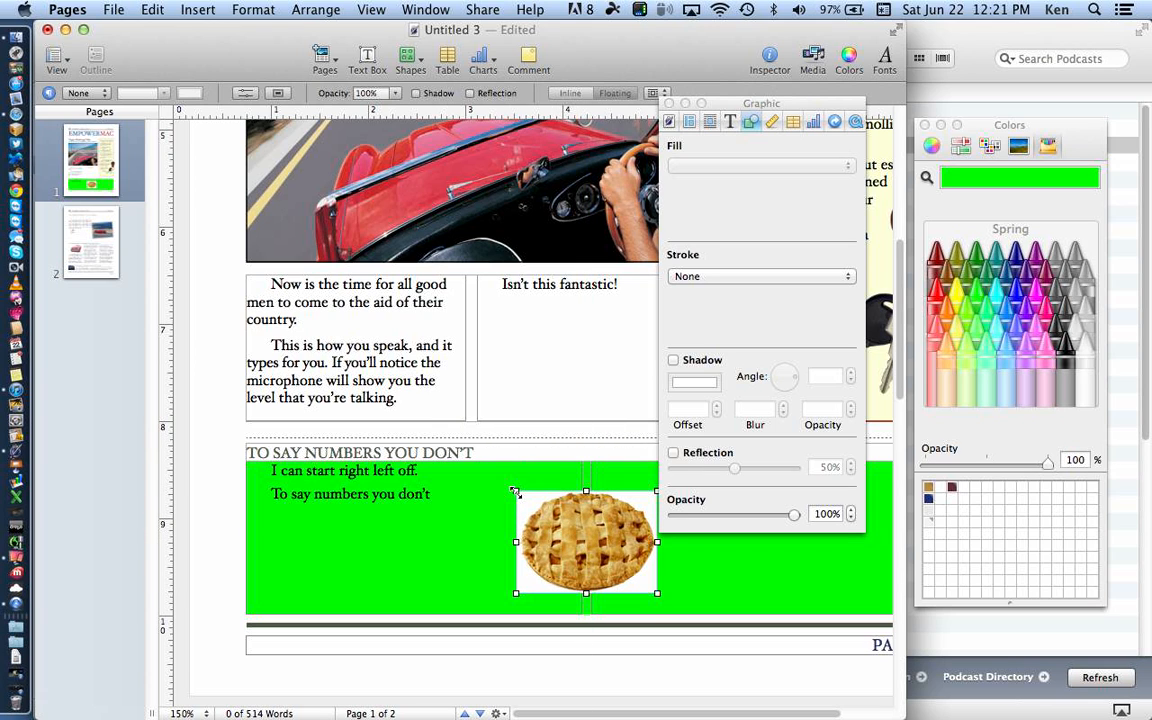
key("super+z")
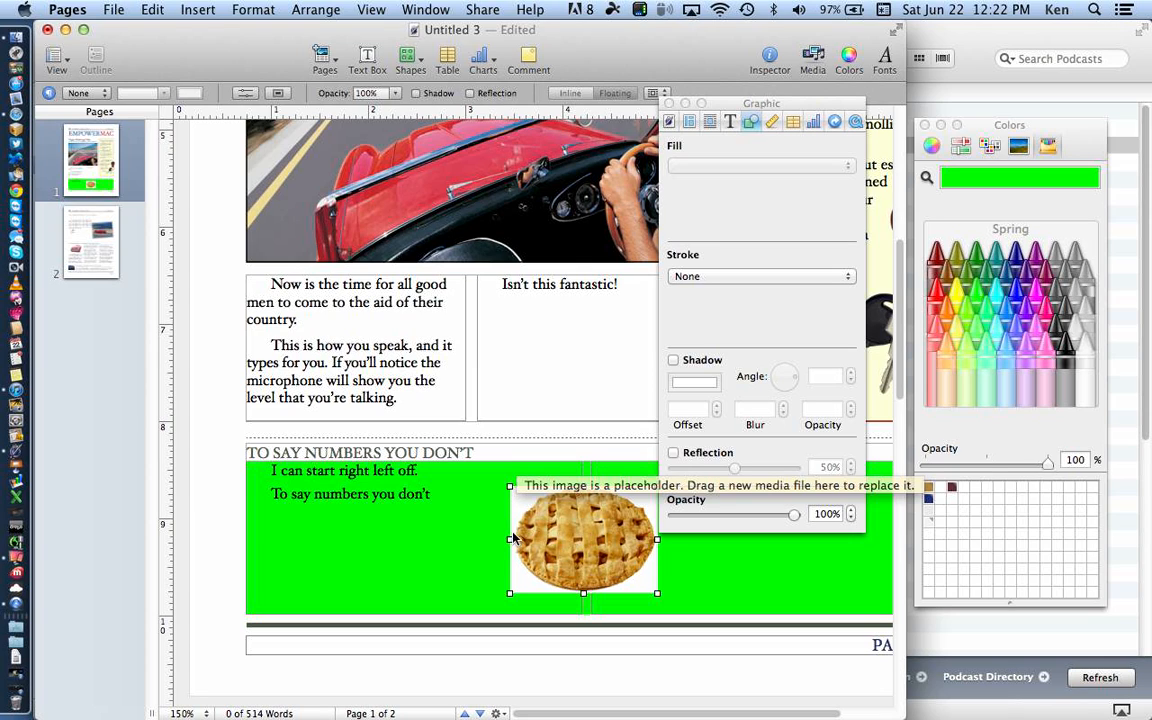
left_click_drag(507, 486, 488, 464)
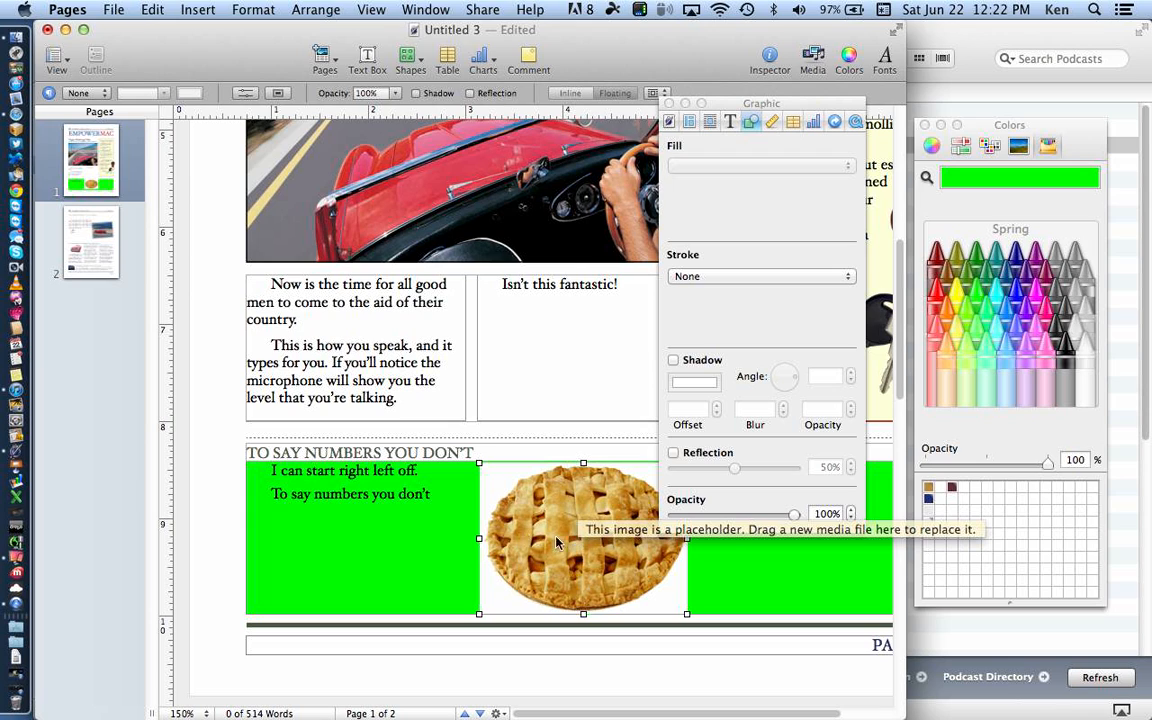
Step: Make the white background of the pie image transparent with Instant Alpha
left_click(253, 10)
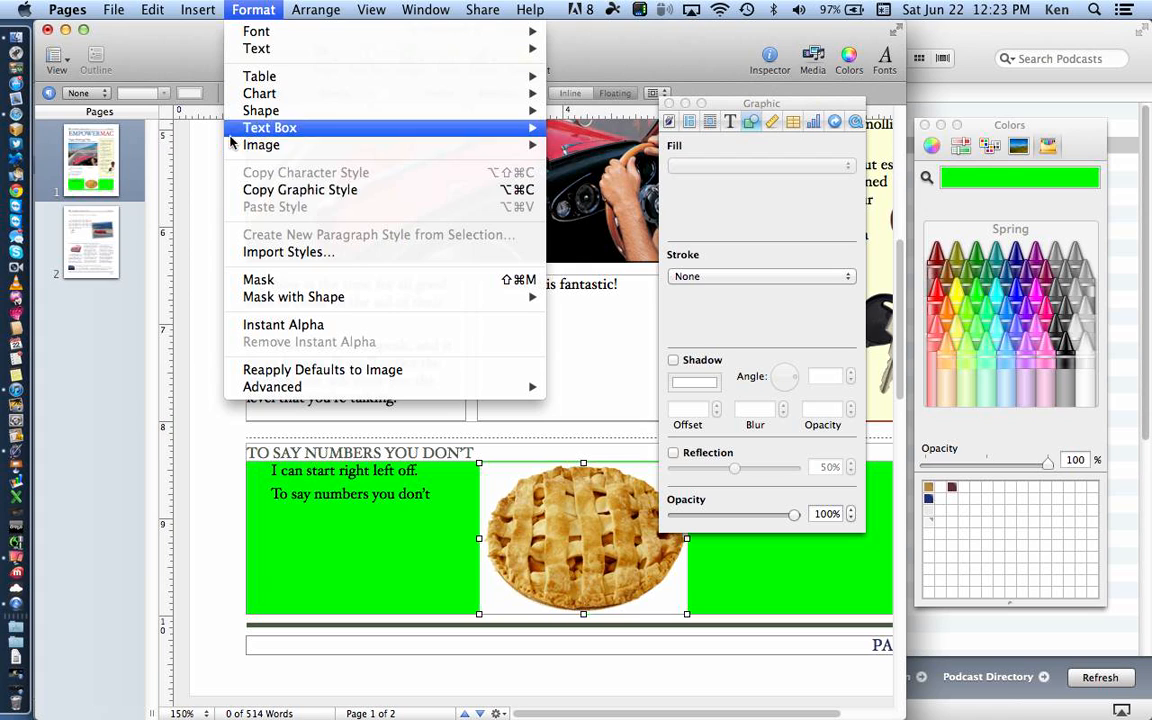
left_click(283, 325)
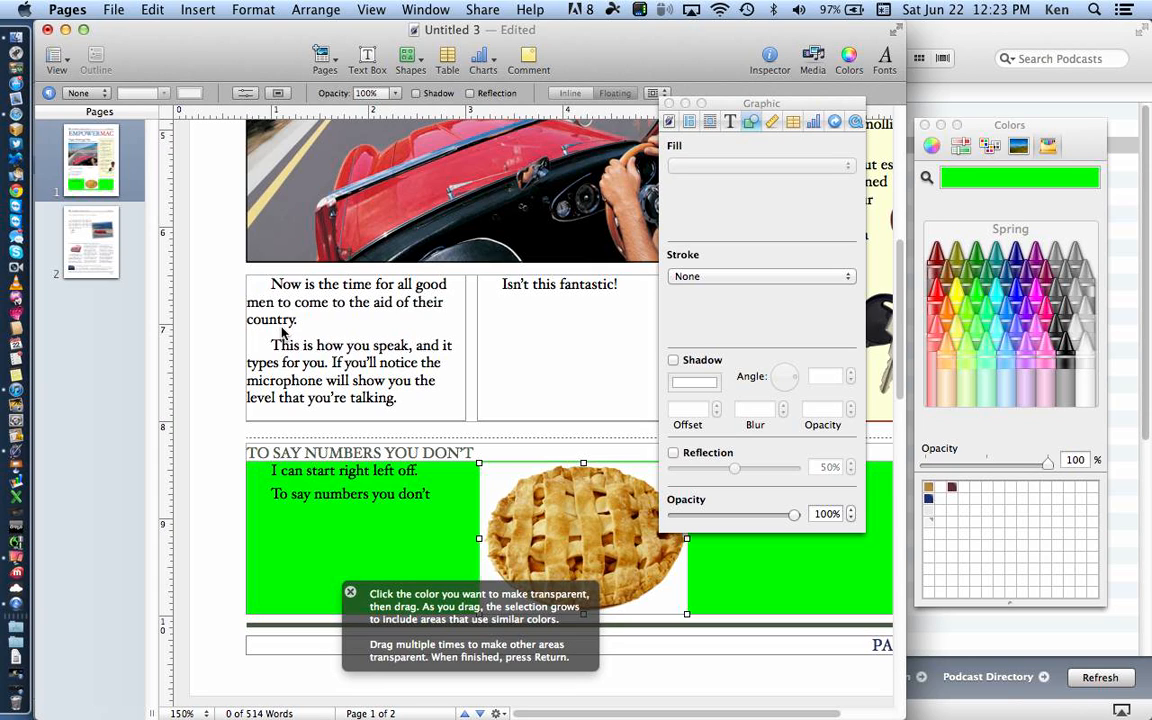
left_click(489, 481)
left_click_drag(489, 481, 526, 502)
left_click_drag(543, 511, 681, 611)
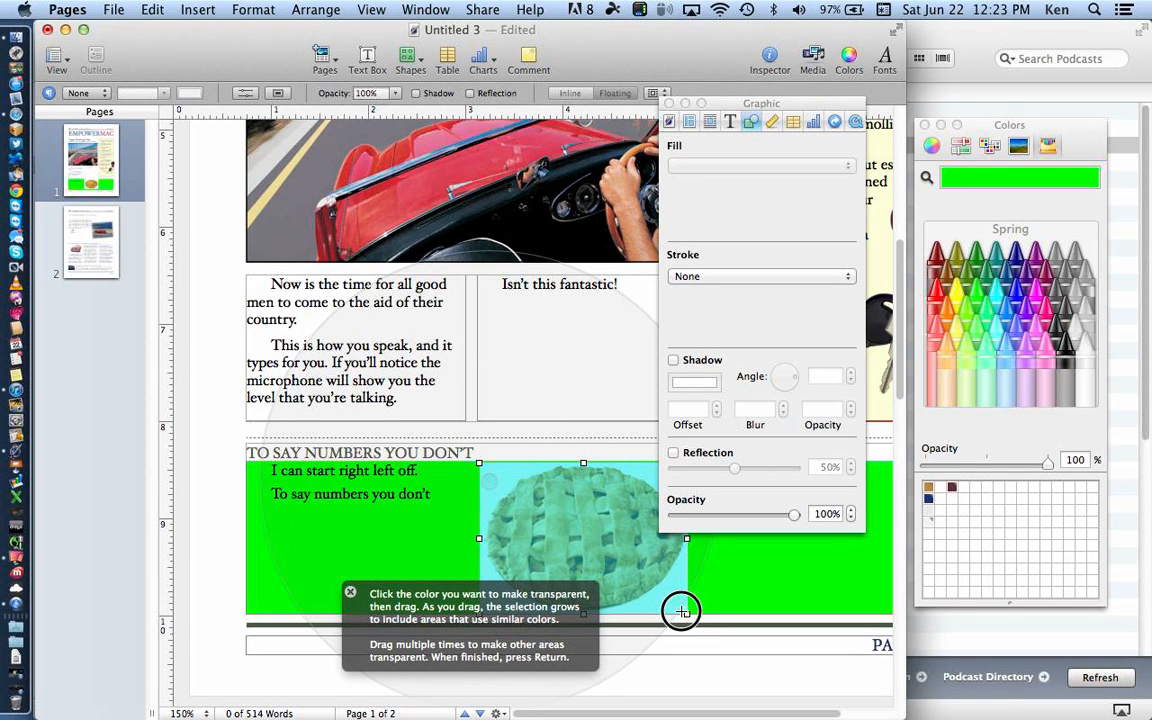
left_click_drag(681, 611, 634, 561)
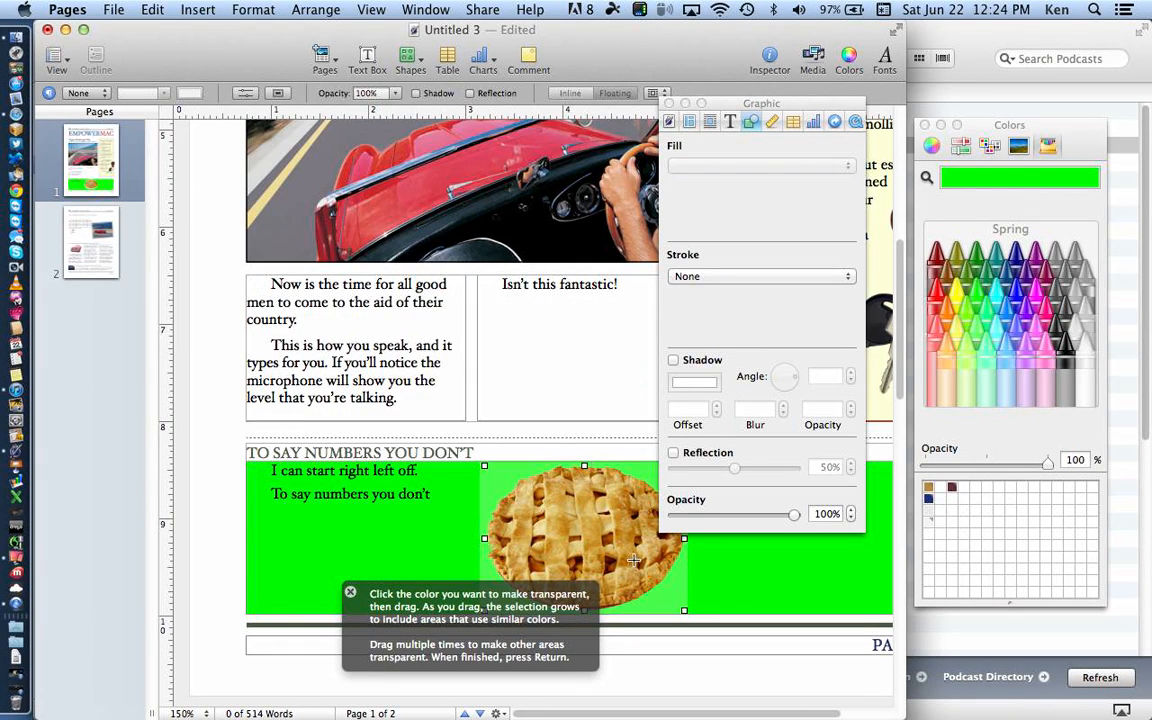
key("Return")
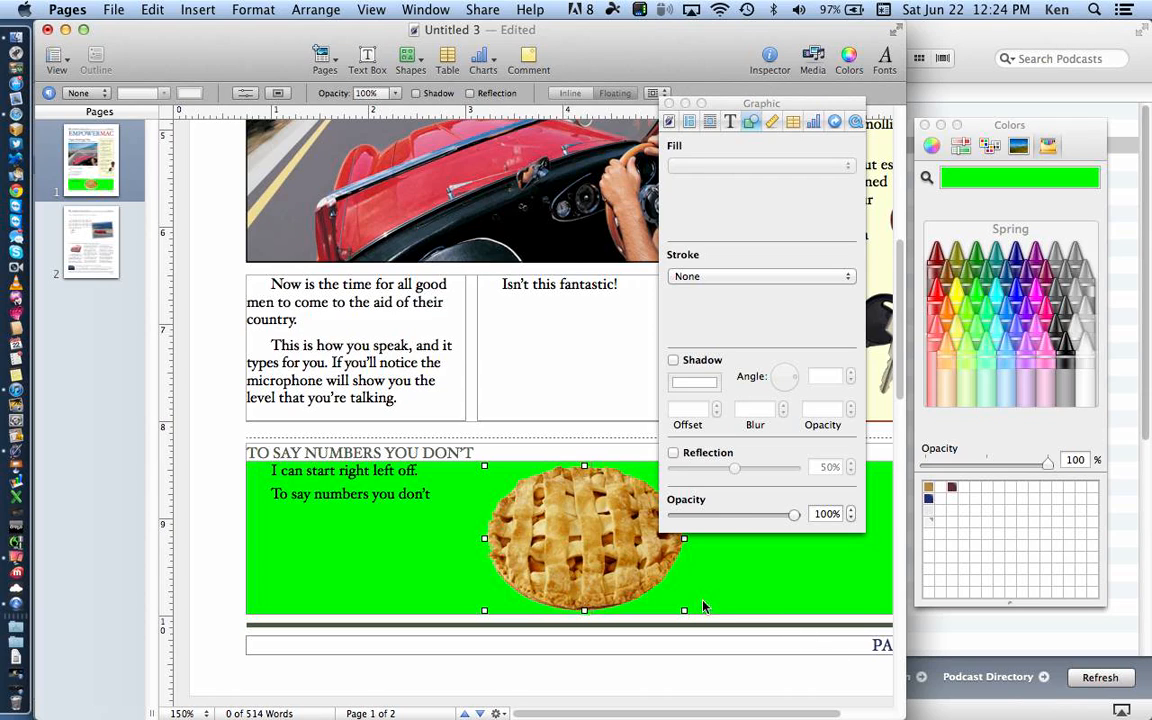
Step: Undo the pie image's transparency change and its accidental move
key("super+z")
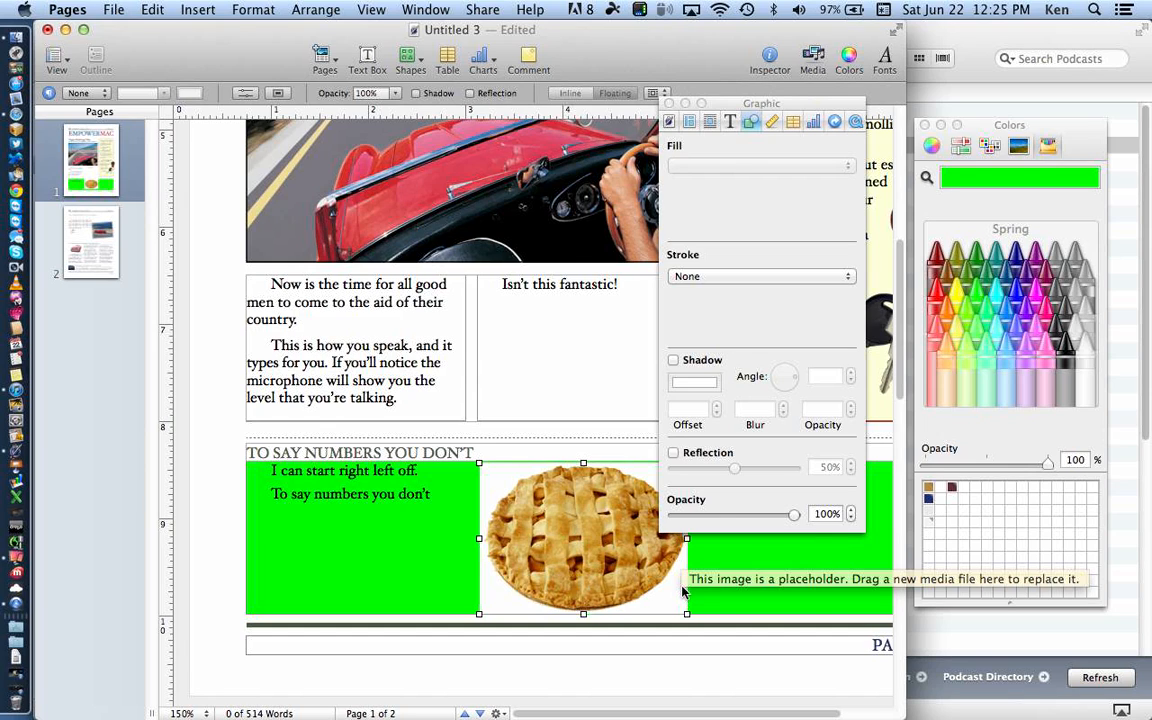
left_click_drag(683, 591, 686, 578)
key("super+z")
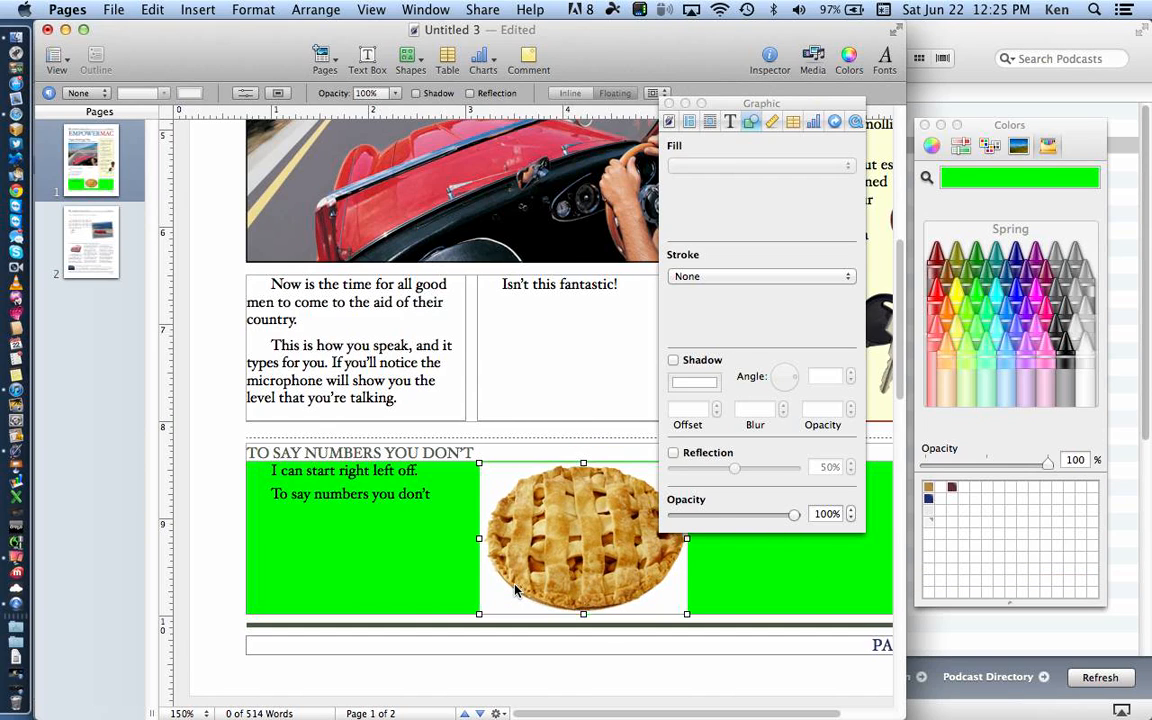
left_click(152, 9)
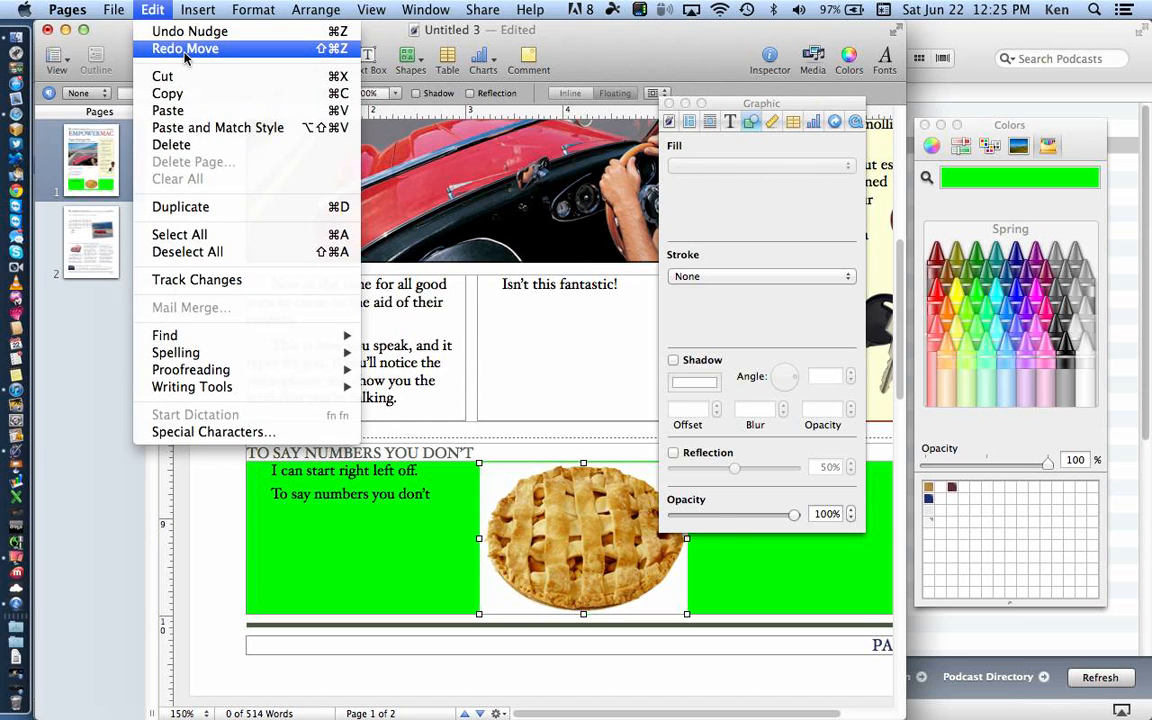
left_click(185, 49)
left_click(148, 10)
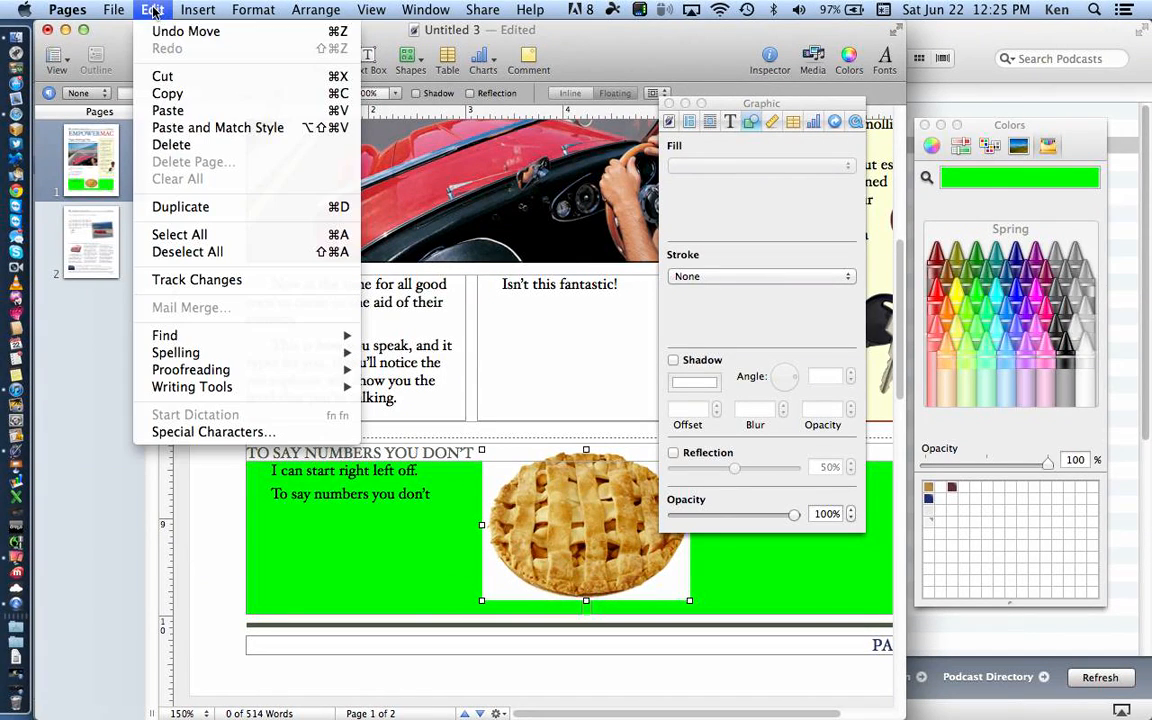
left_click(163, 33)
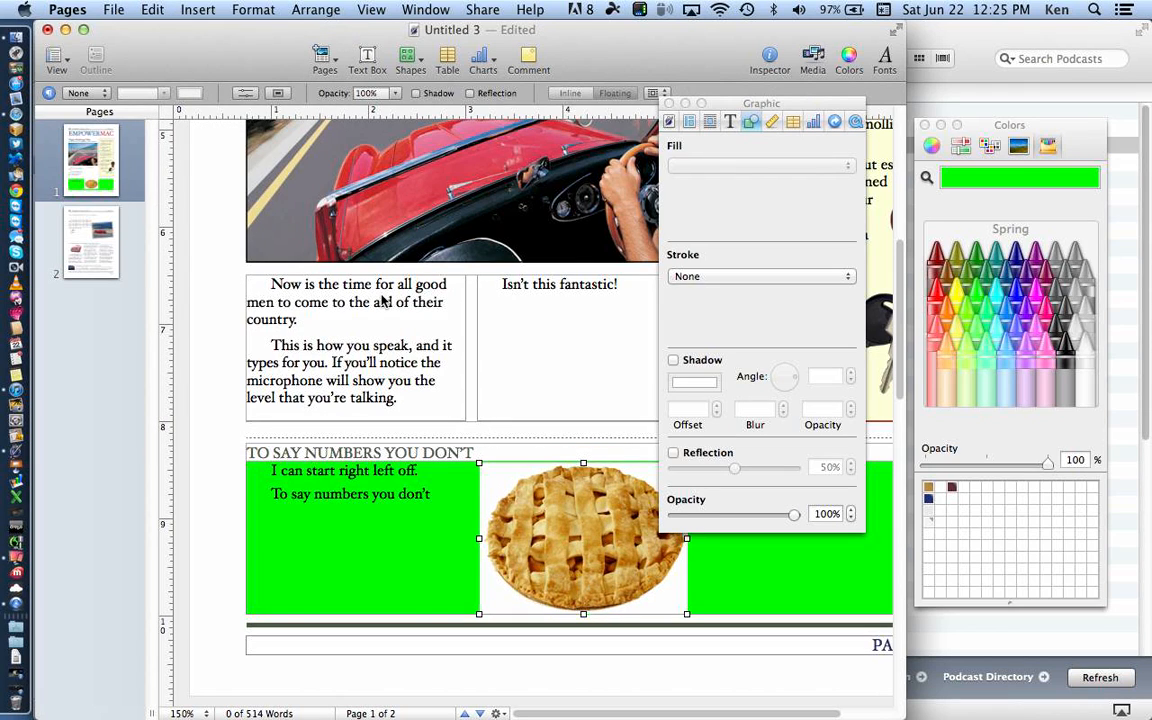
Step: Remove the white area around the pie with Instant Alpha so the green fill shows through
left_click(250, 10)
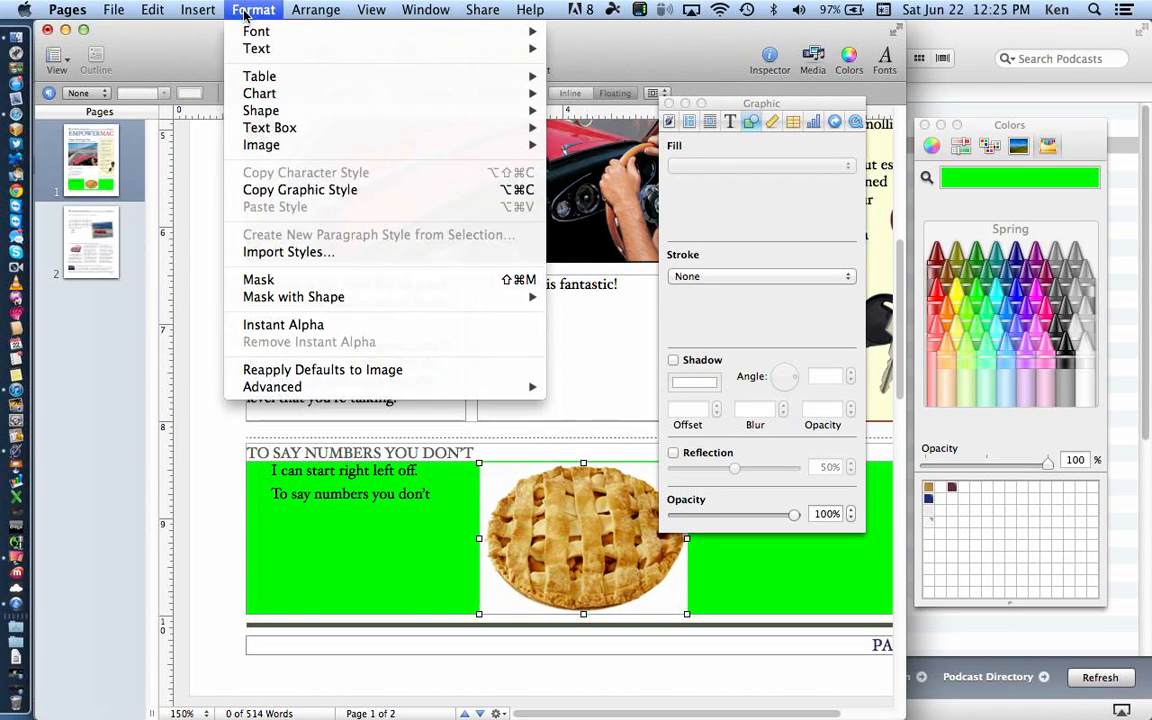
left_click(297, 325)
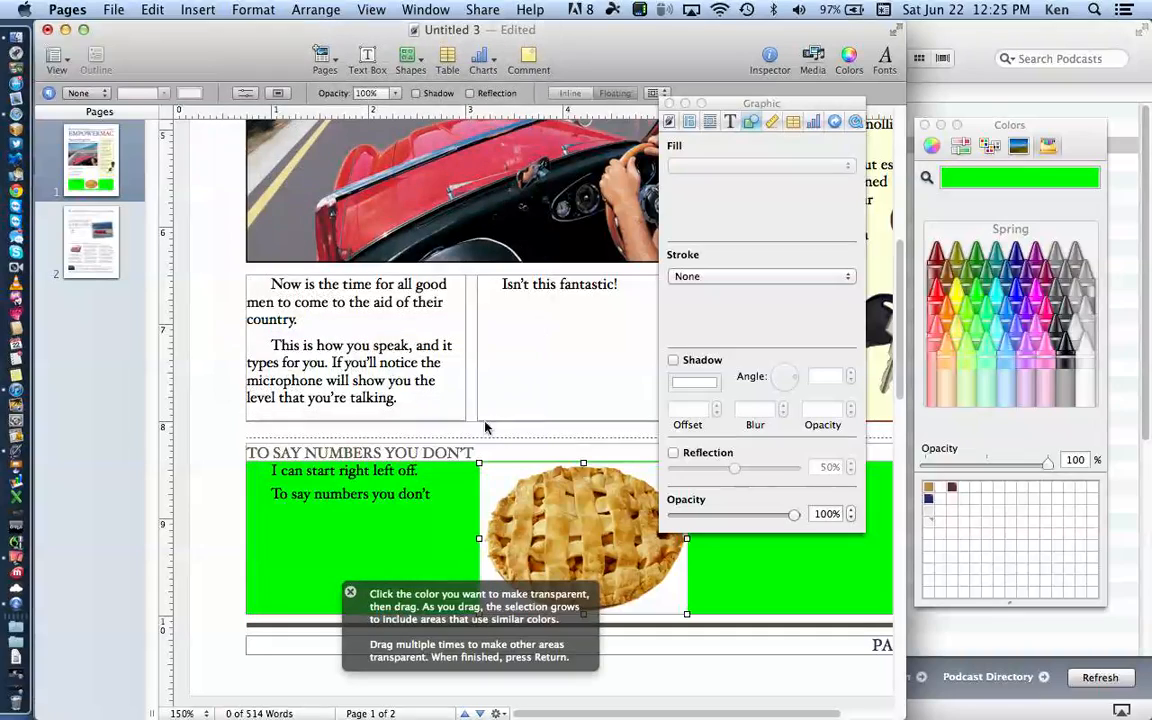
left_click(491, 507)
key("Return")
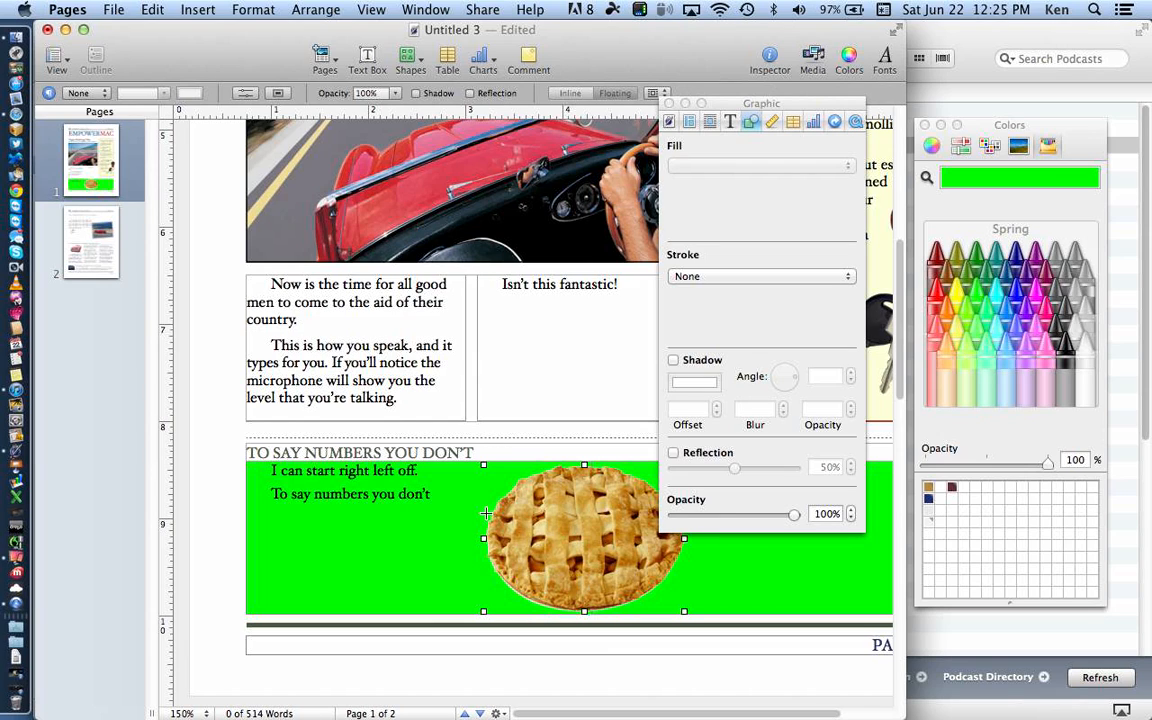
Step: Move the Graphic inspector clear of the page and delete the semi-transparent EmpowerMac text box over the car photo
scroll(560, 454, "up", 5)
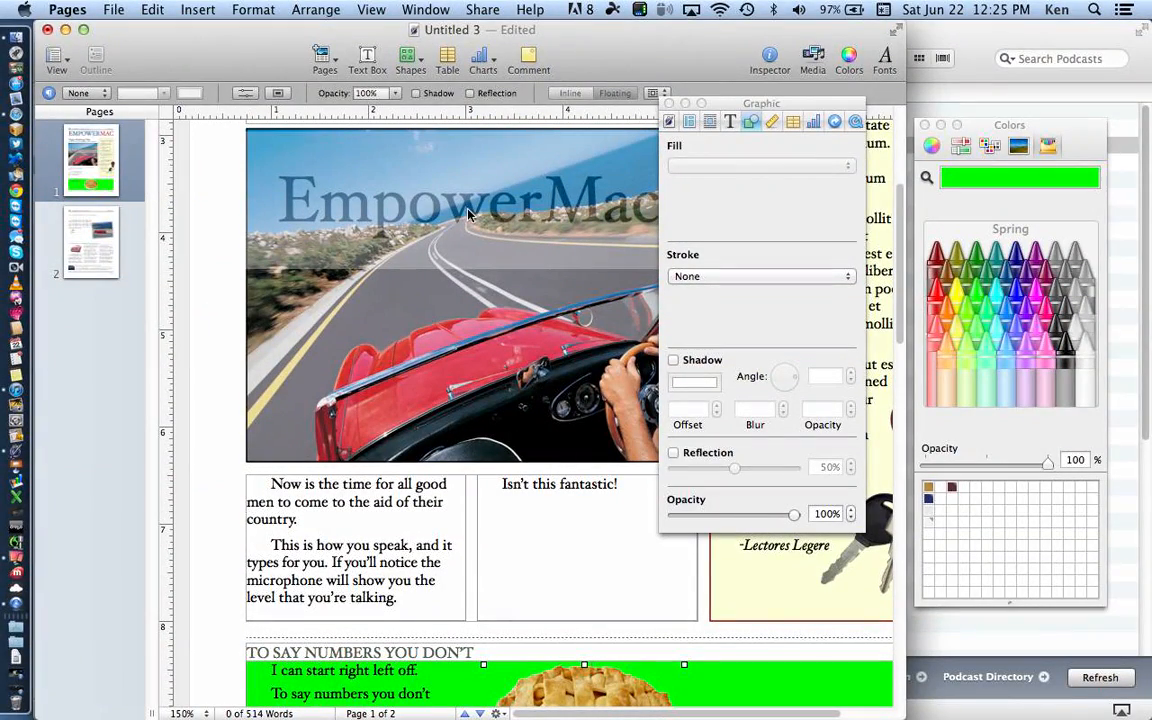
left_click_drag(751, 98, 977, 30)
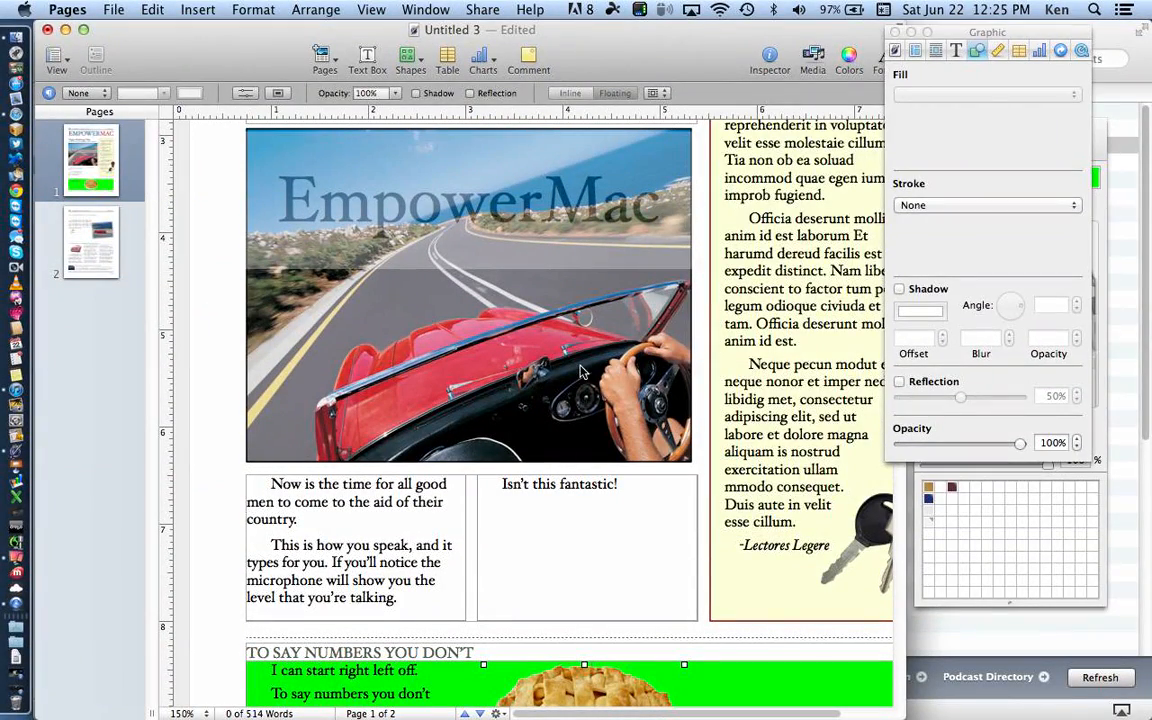
left_click(476, 228)
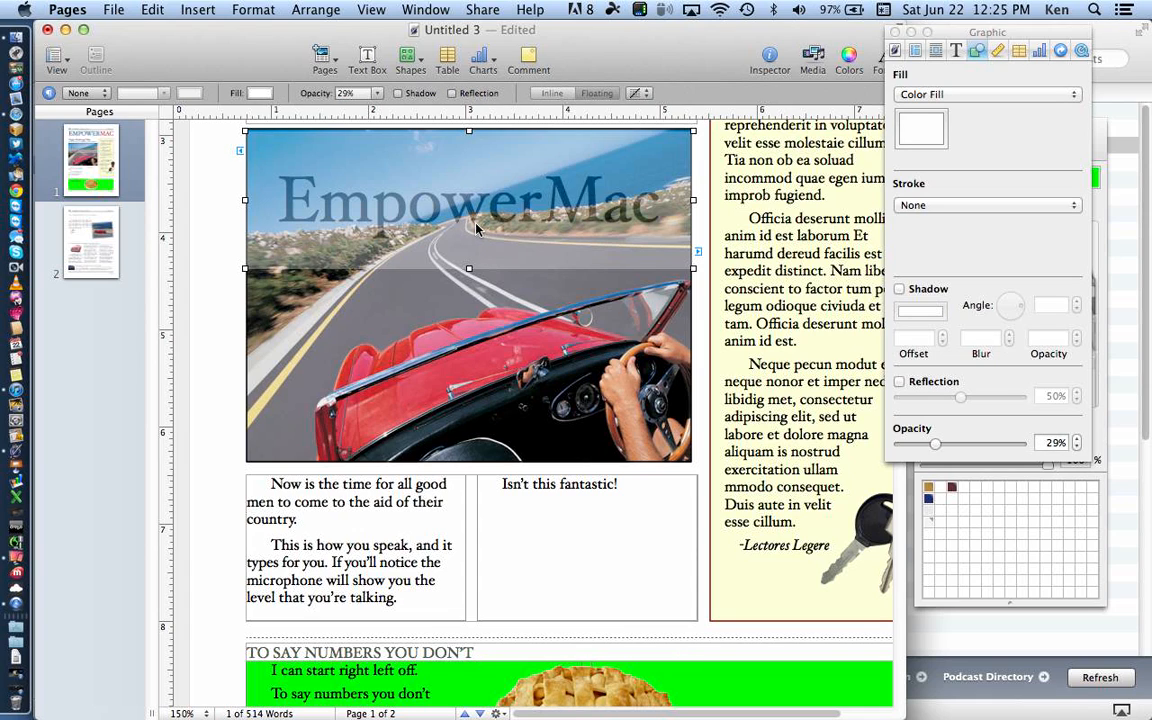
key("Delete")
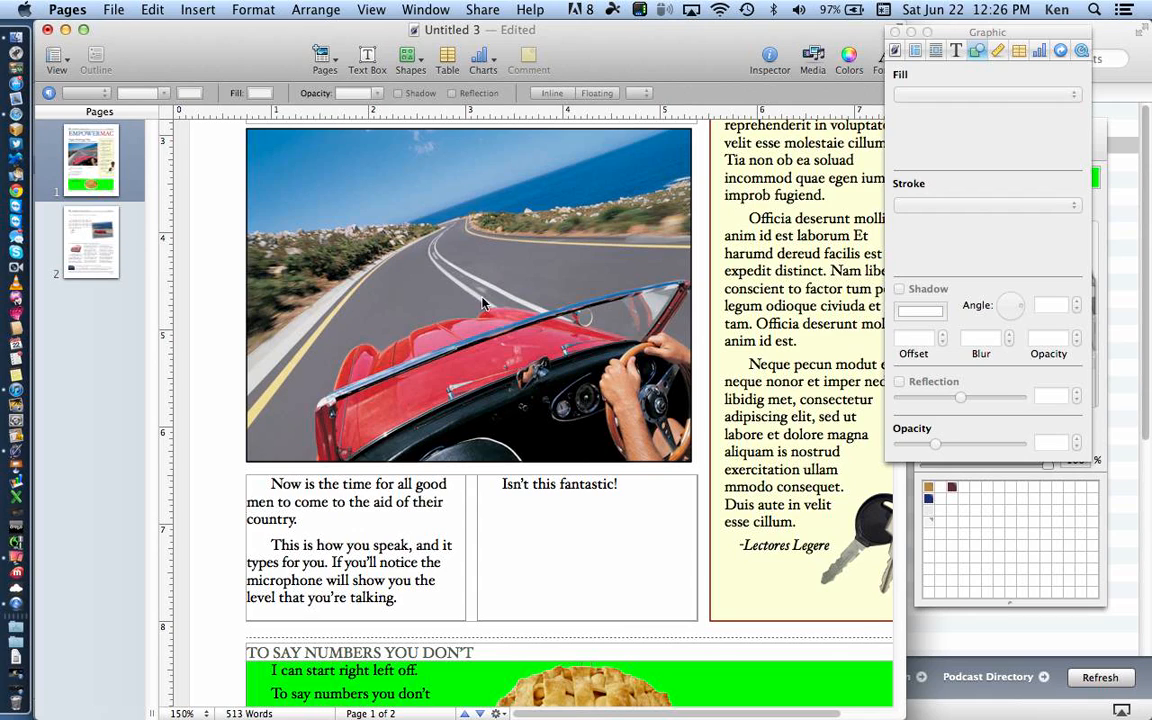
Step: Try masking the car photo with an oval and stretching the mask wider, and undo both changes
left_click_drag(432, 267, 416, 267)
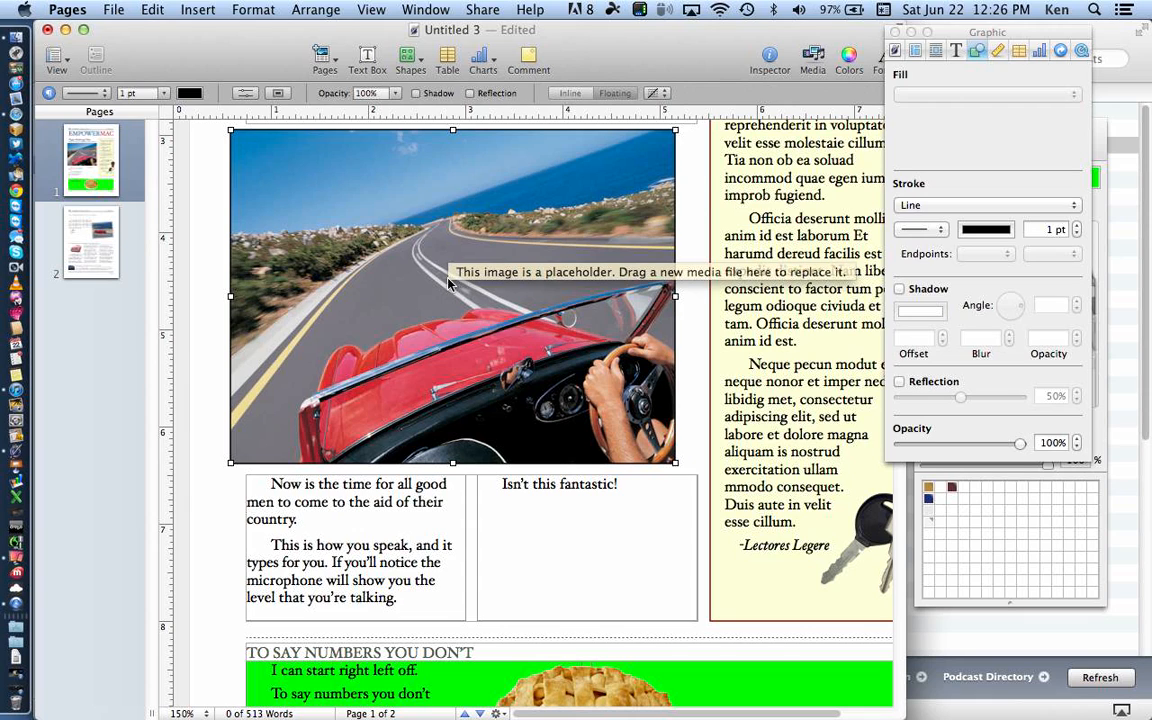
key("super+z")
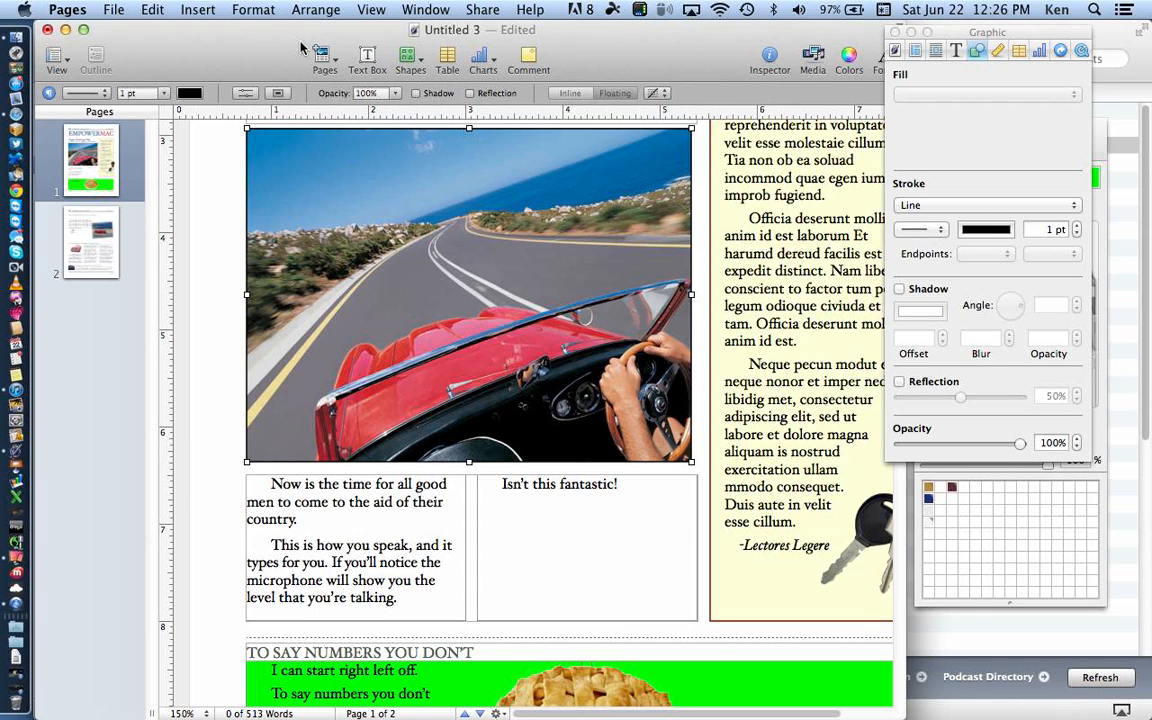
left_click(254, 10)
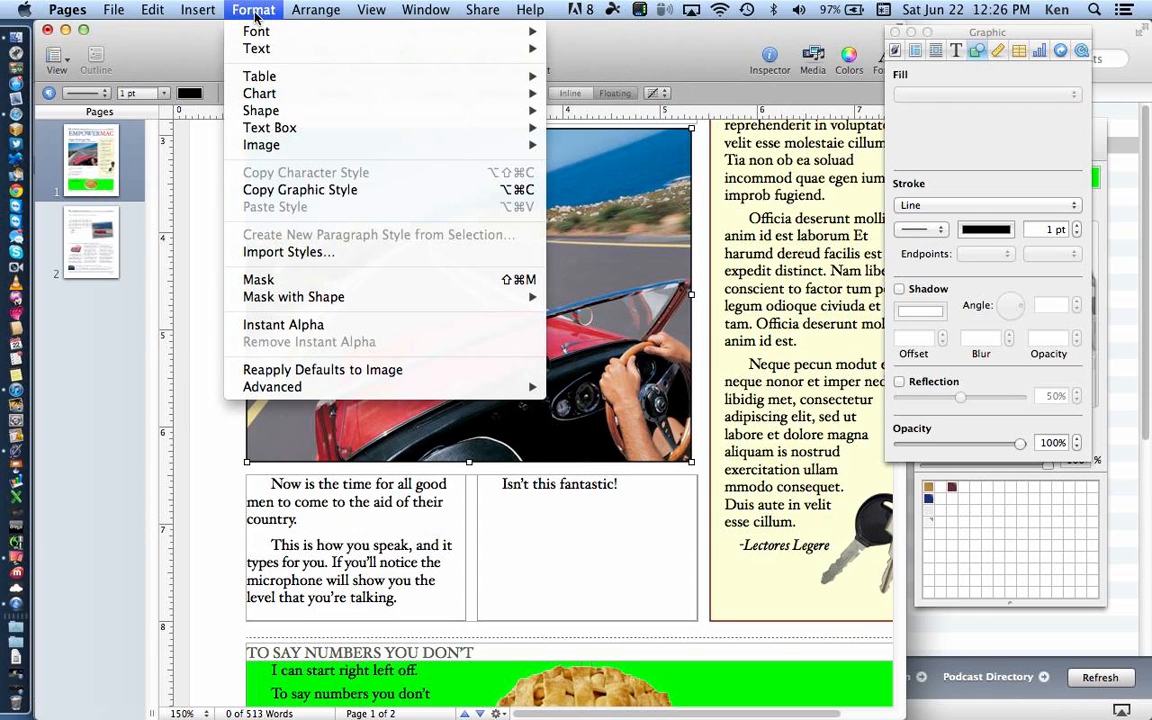
mouse_move(335, 299)
left_click(580, 331)
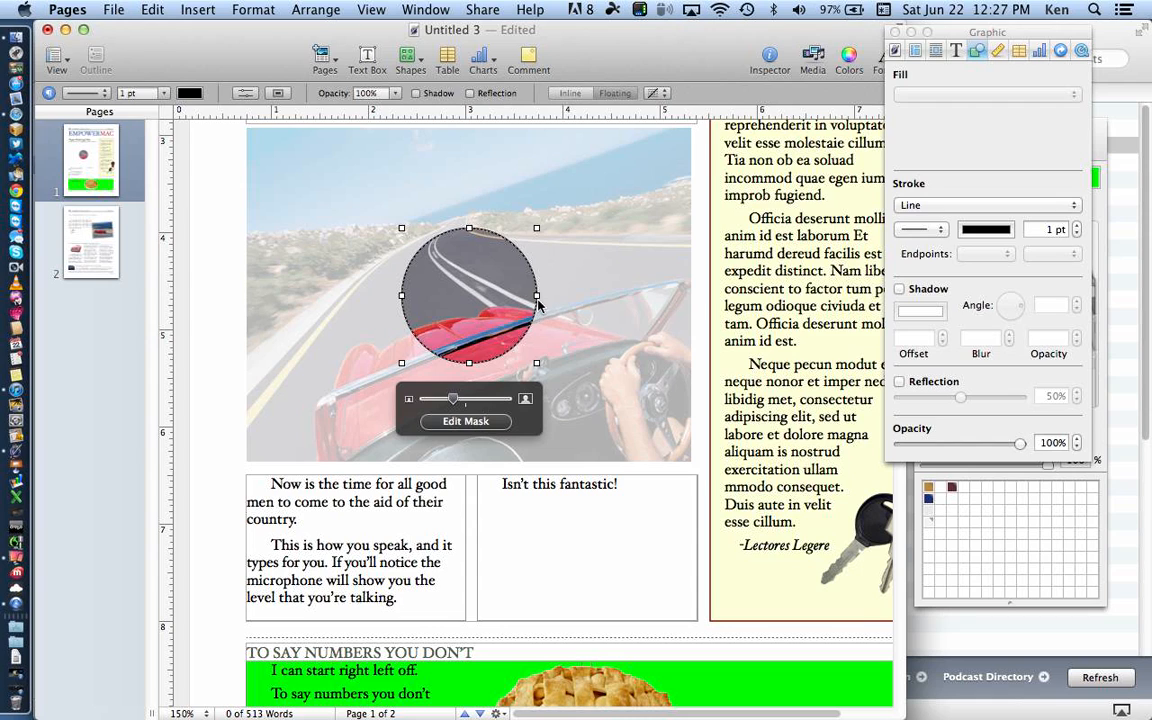
left_click_drag(537, 296, 646, 296)
left_click_drag(527, 365, 527, 368)
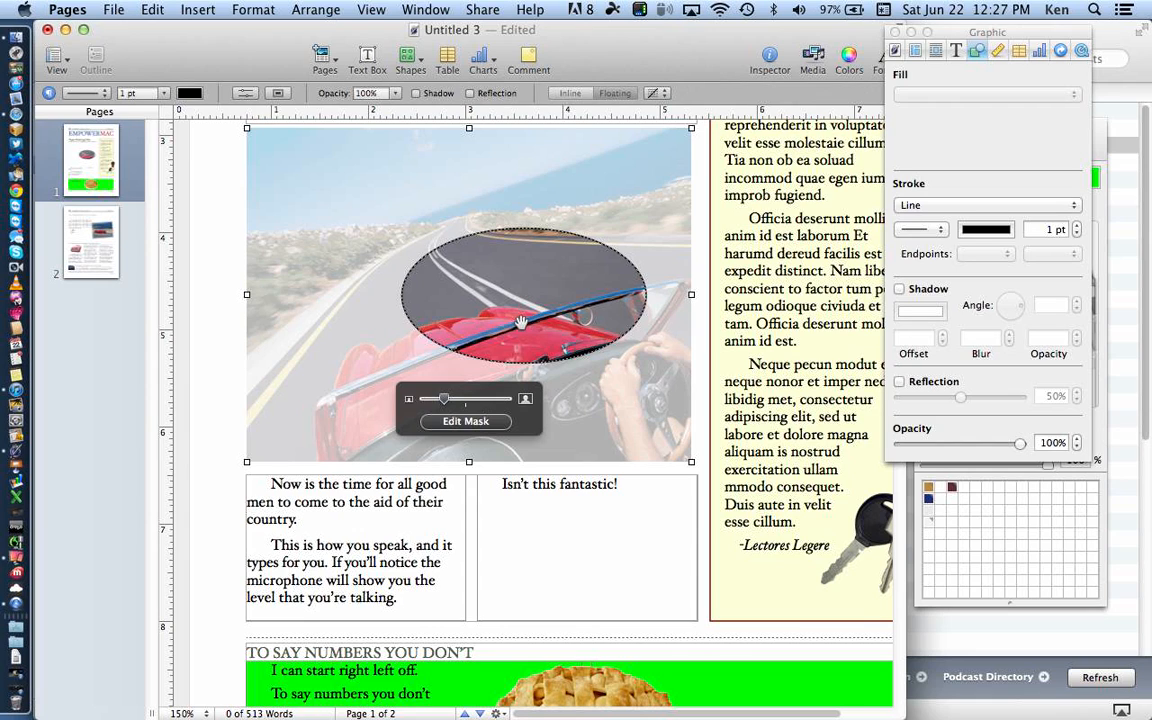
key("super+z")
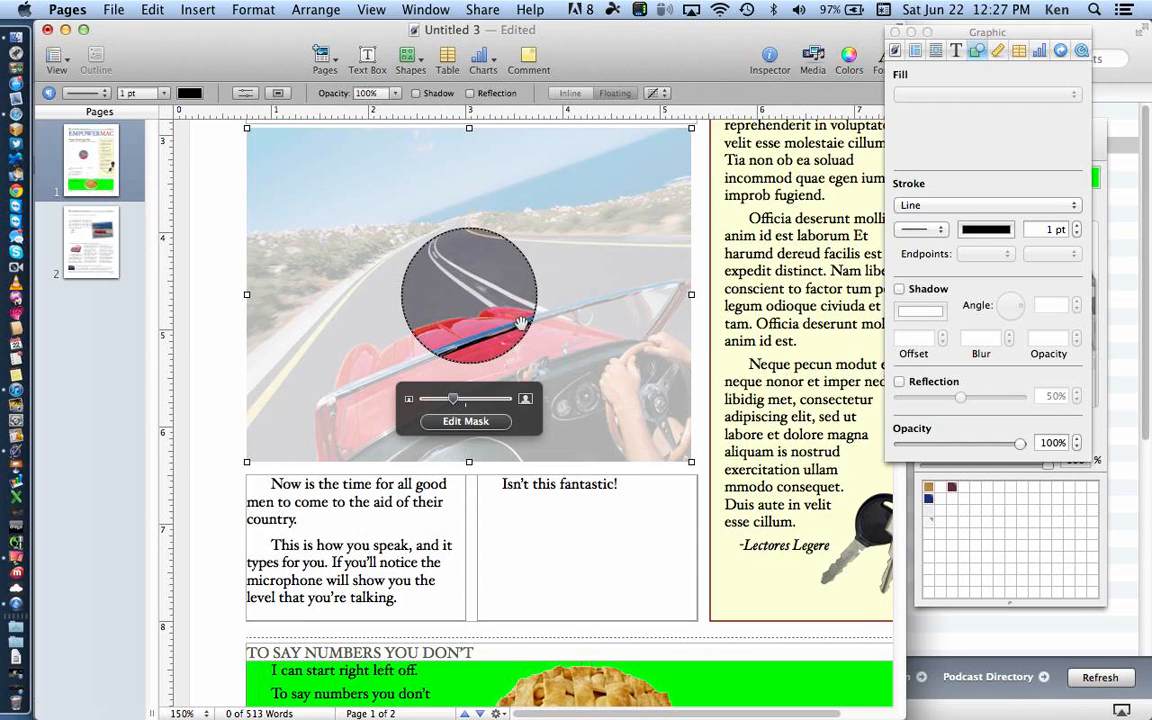
key("super+z")
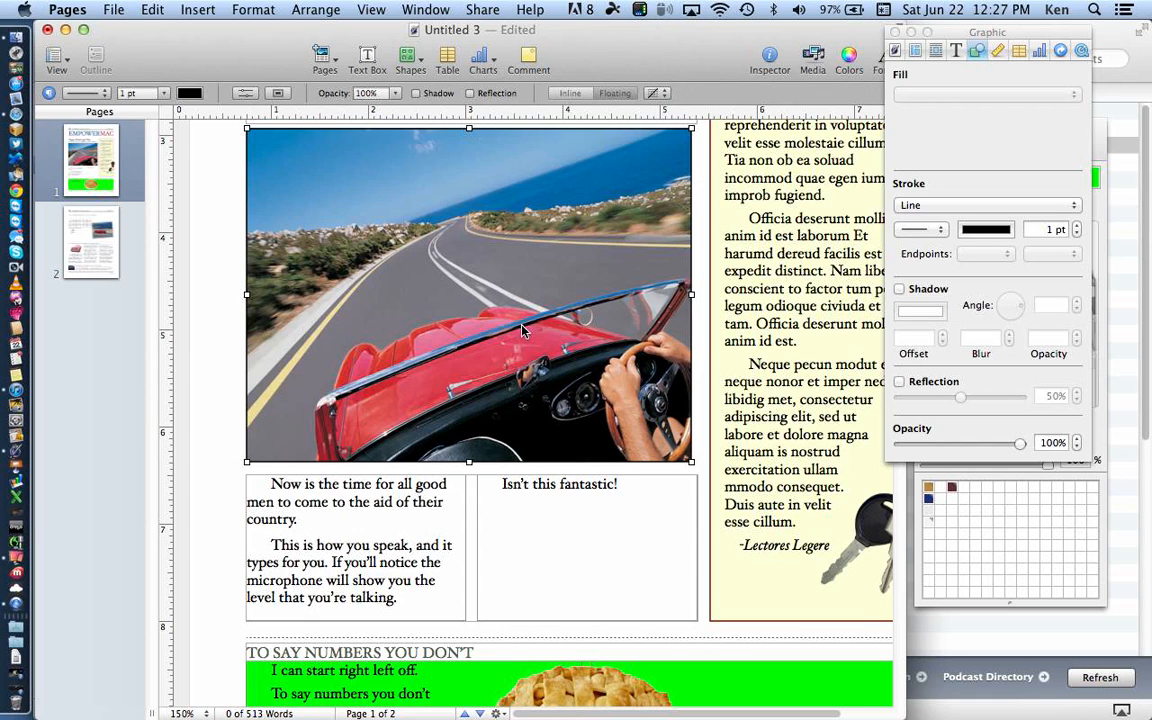
Step: Try an oval mask on the car photo again, undo its slight shift, and unmask the photo
left_click(278, 13)
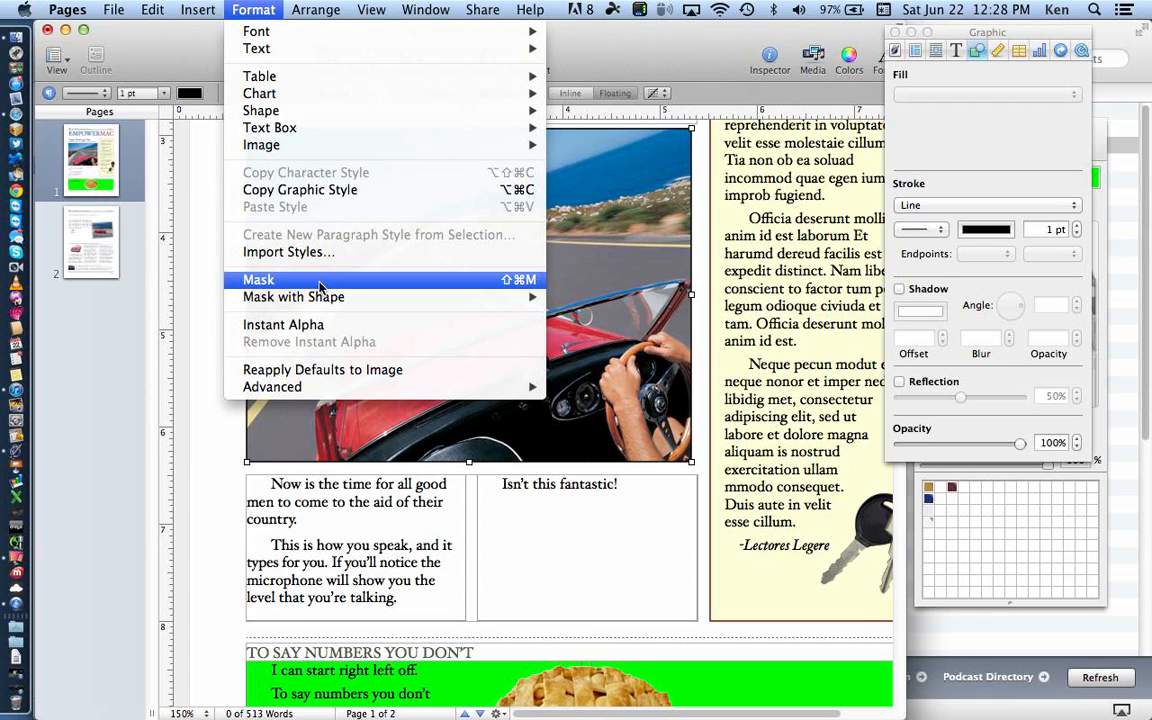
mouse_move(327, 305)
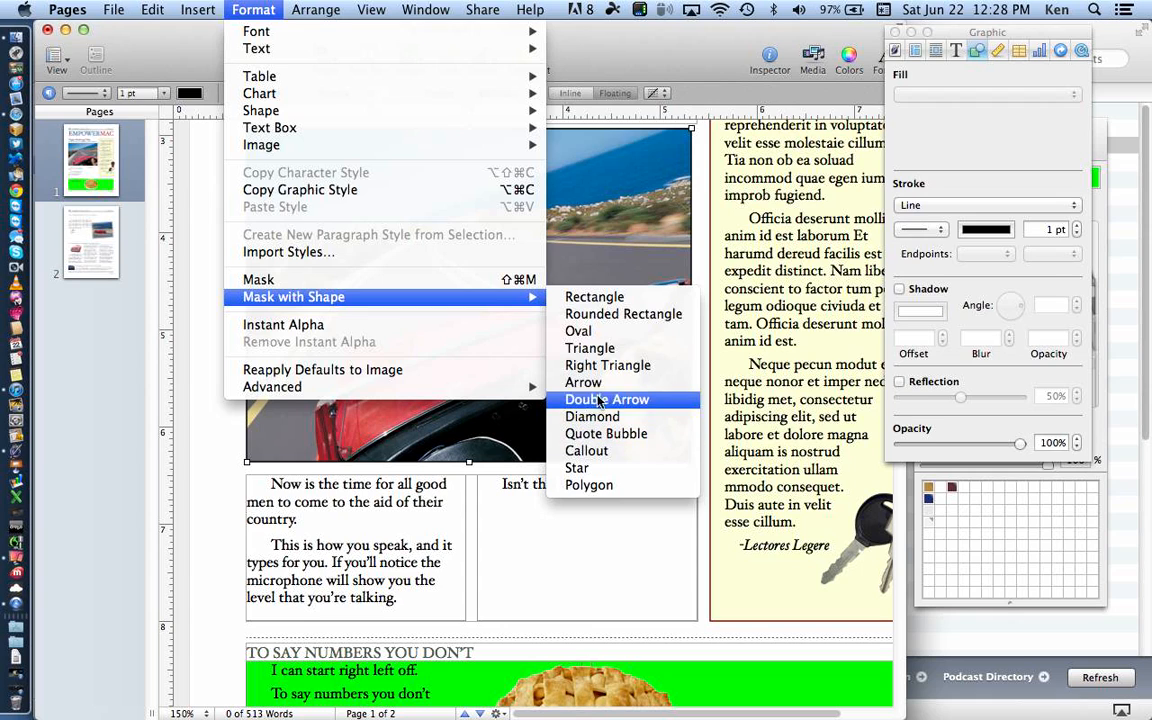
left_click(599, 337)
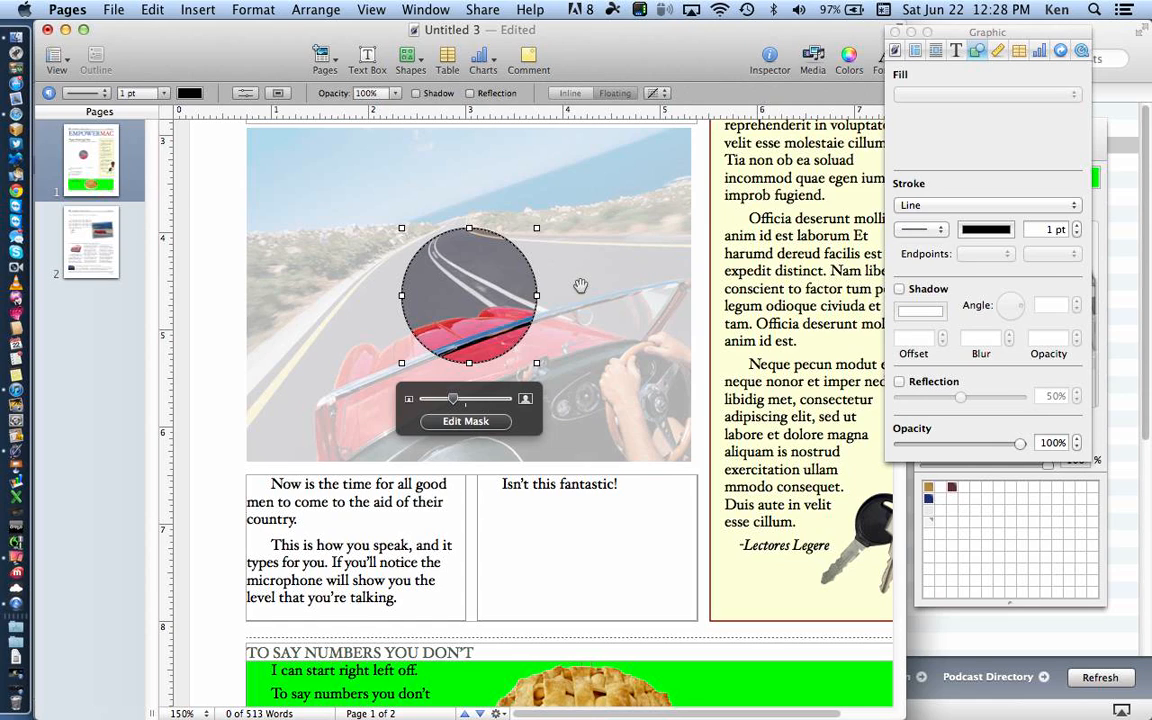
mouse_move(537, 296)
left_mouse_down()
mouse_move(563, 296)
mouse_move(548, 300)
left_mouse_up()
key("super+z")
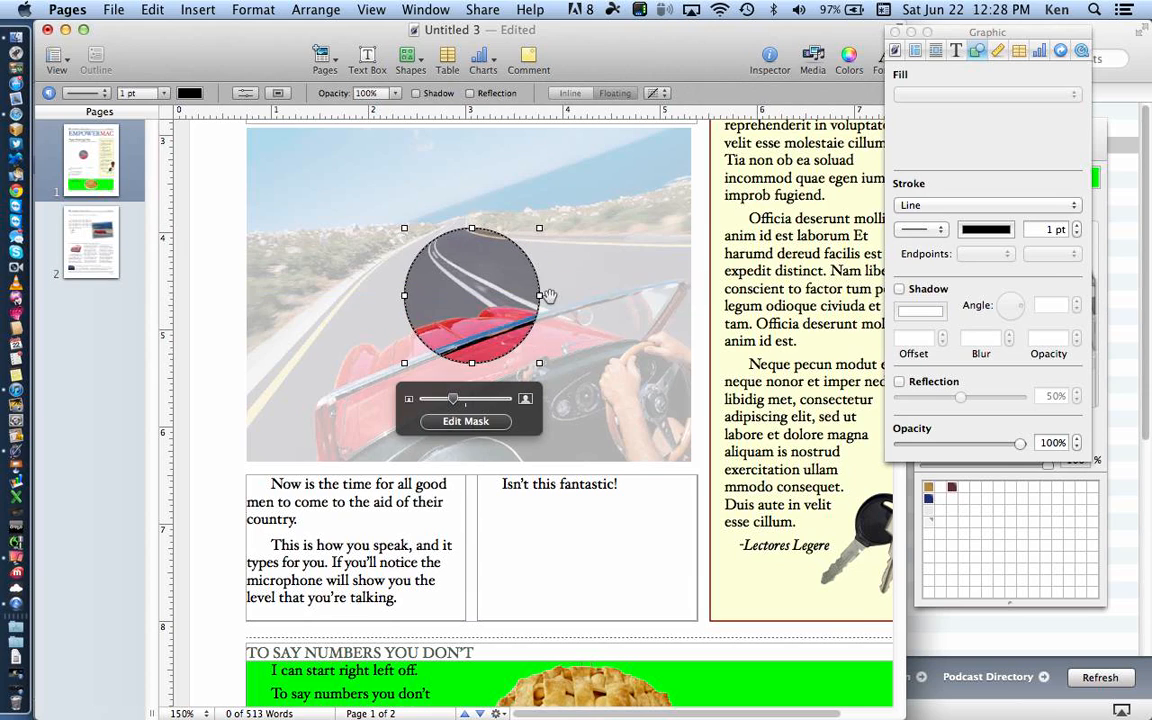
left_click(478, 422)
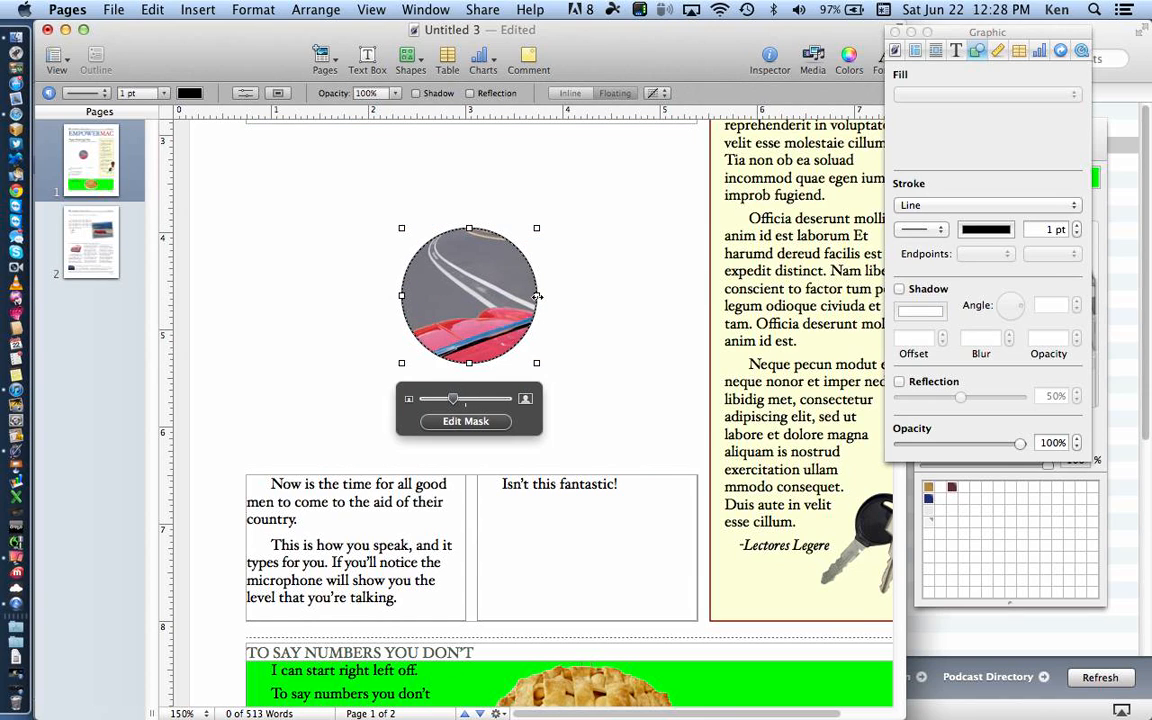
key("shift+super+m")
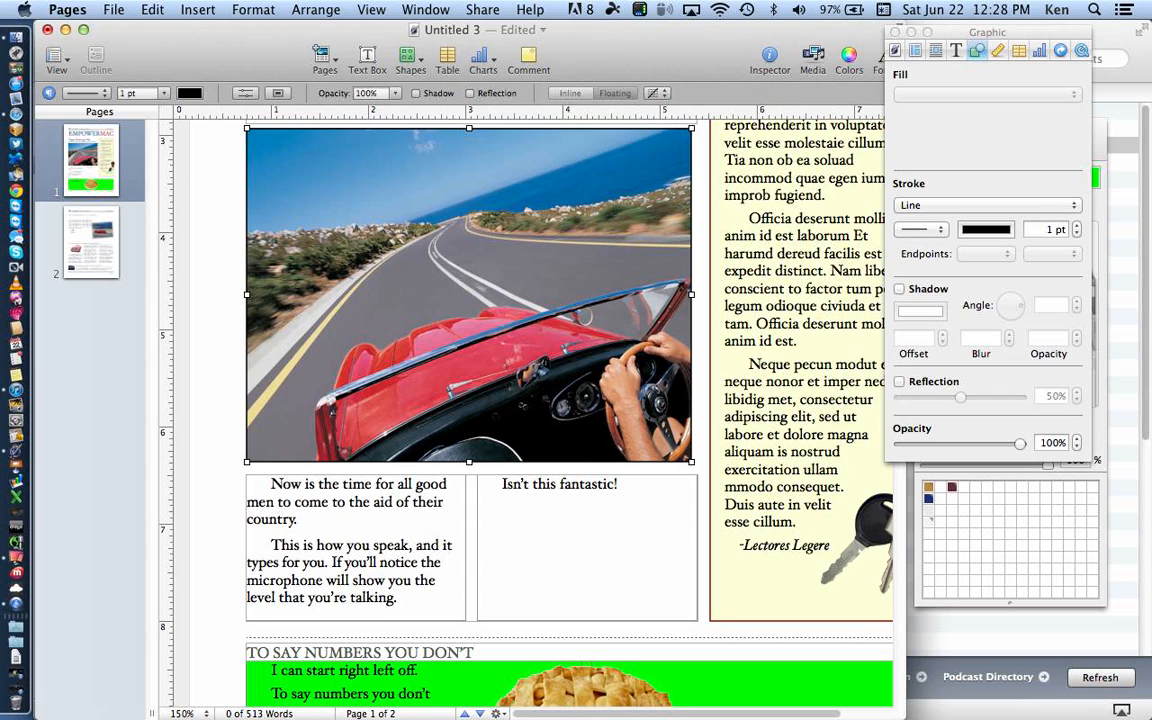
Step: Apply an oval shape mask to the car photo, keeping the mask circular
left_click(253, 9)
mouse_move(380, 302)
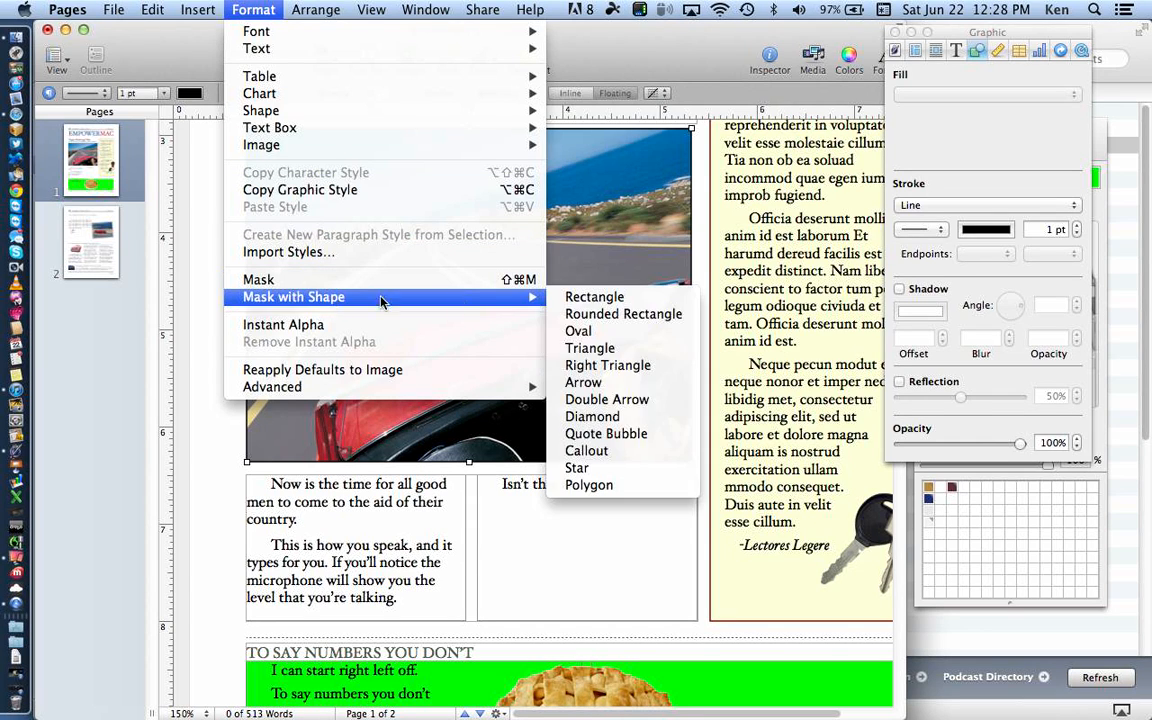
left_click(579, 335)
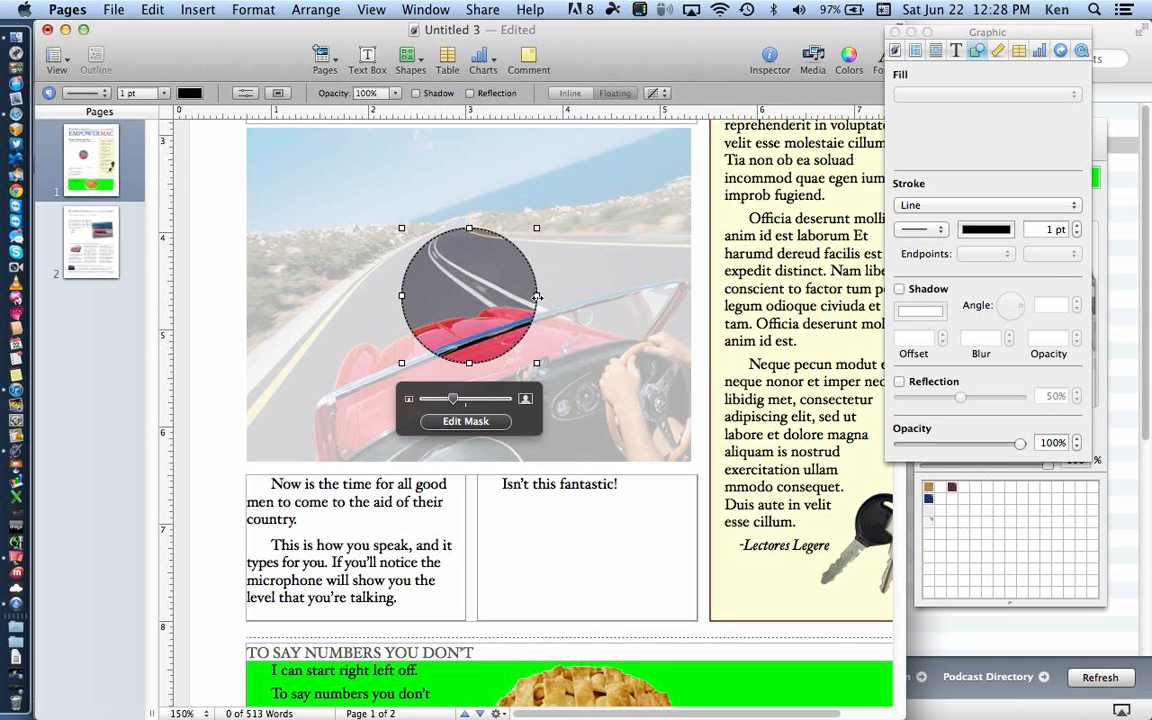
left_click_drag(537, 296, 646, 298)
key("super+z")
Step: Enlarge the circular mask to nearly the photo's height and reposition the photo inside it to show the steering wheel and driver's hands
left_click_drag(536, 295, 613, 285)
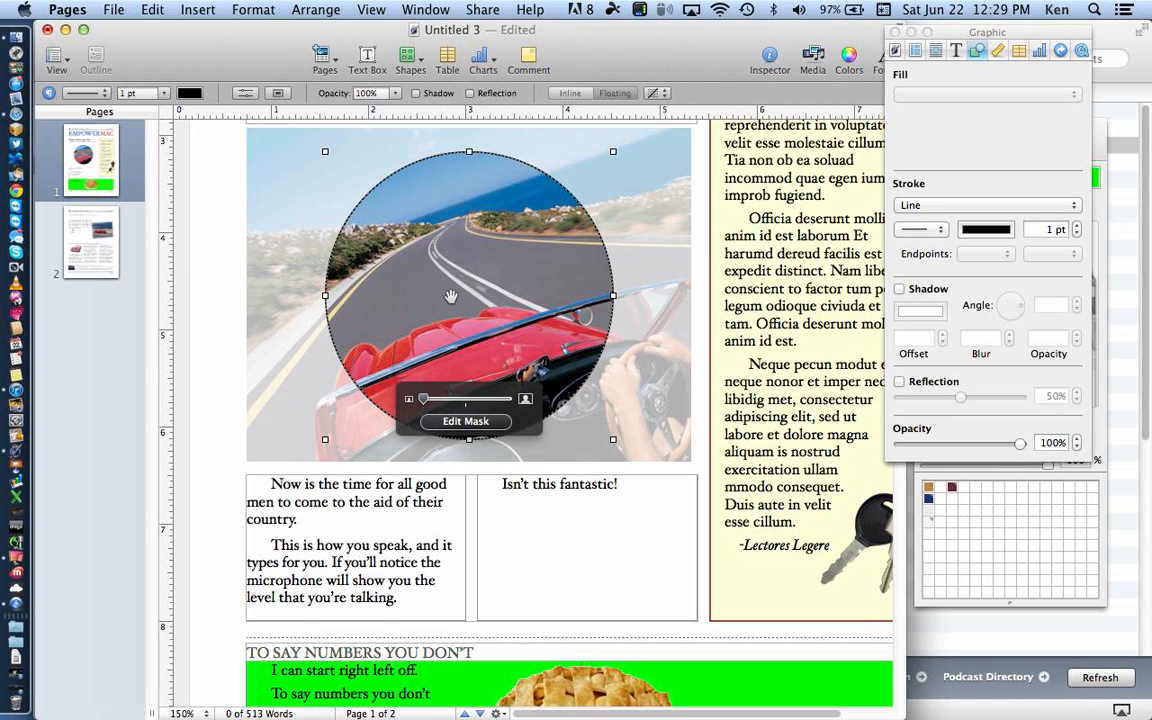
left_click_drag(473, 326, 397, 289)
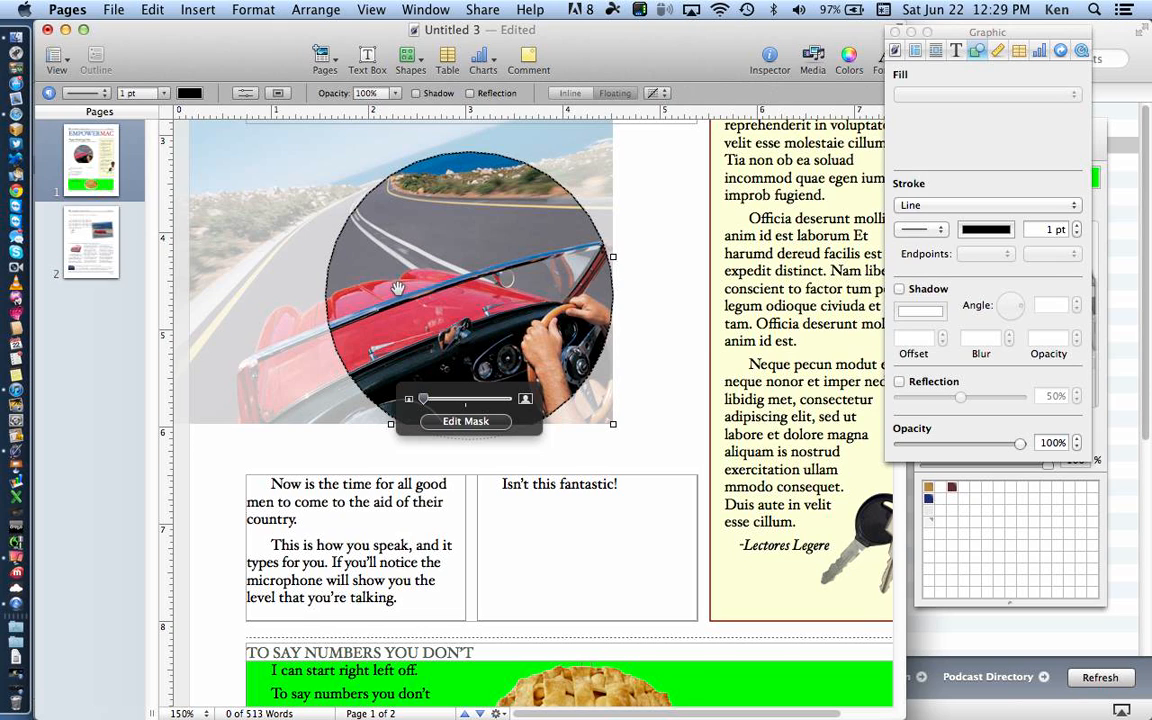
double_click(398, 288)
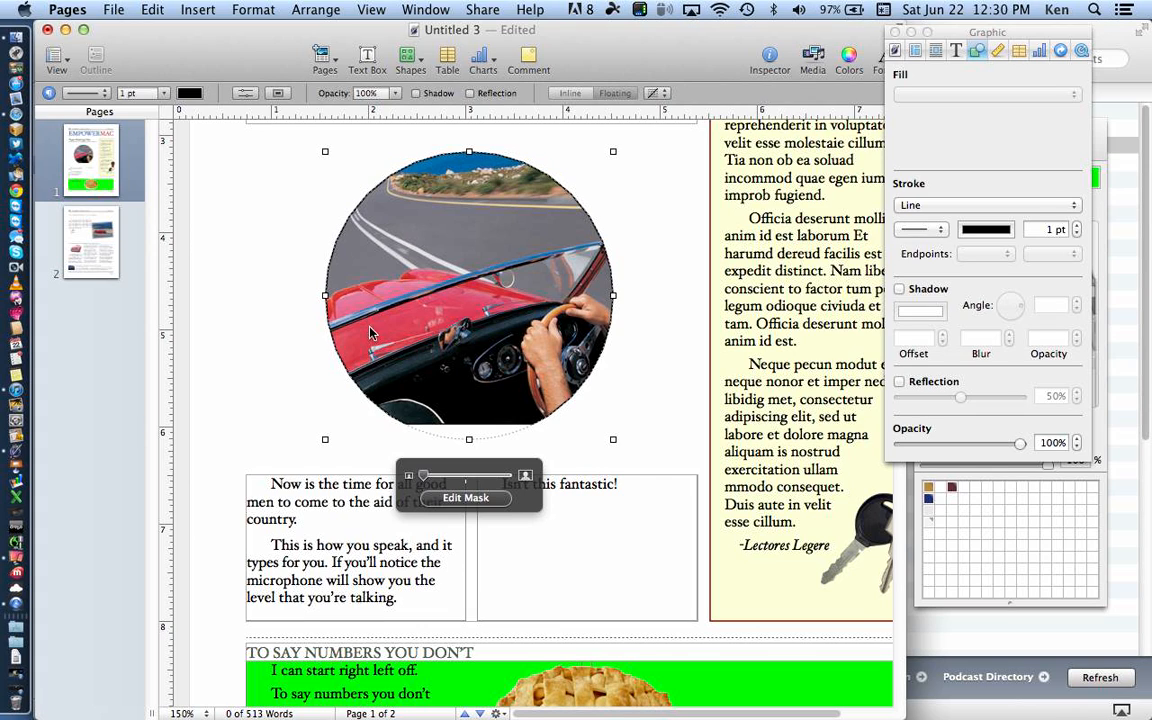
Step: Scale the car photo up slightly inside the circular mask and reposition it so it fills the circle around the steering wheel
left_click(420, 481)
mouse_move(420, 481)
left_mouse_down()
mouse_move(453, 480)
mouse_move(428, 480)
left_mouse_up()
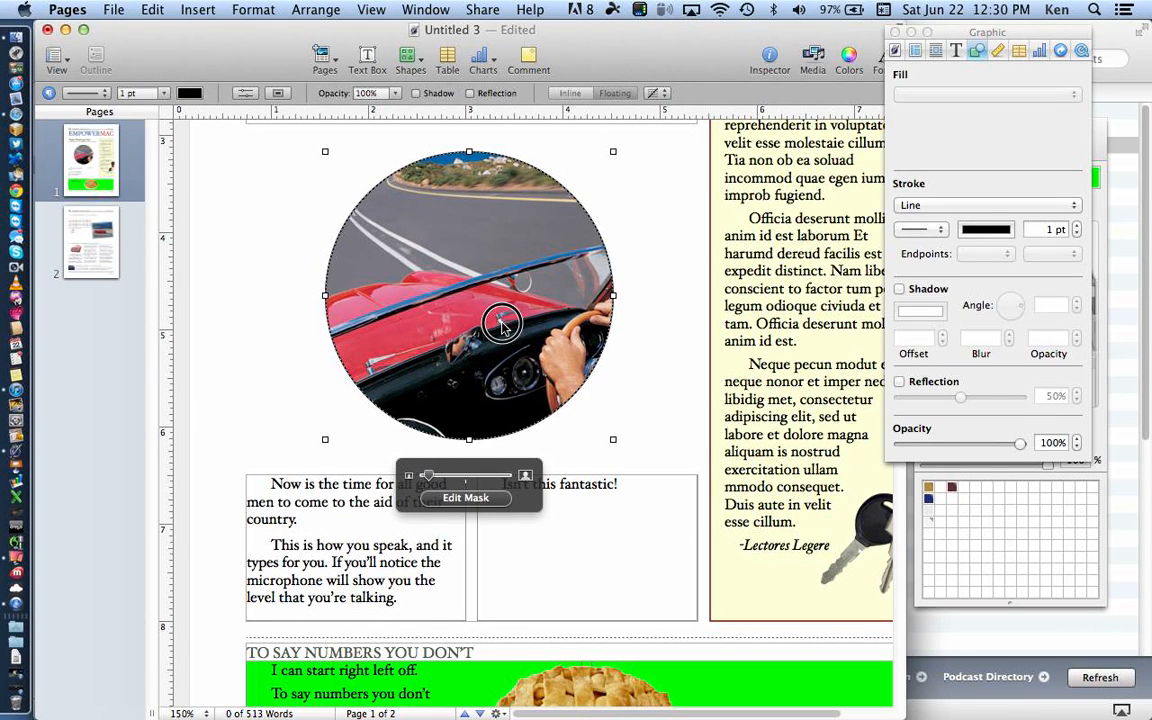
left_click(468, 500)
mouse_move(508, 310)
left_mouse_down()
mouse_move(455, 306)
mouse_move(491, 304)
left_mouse_up()
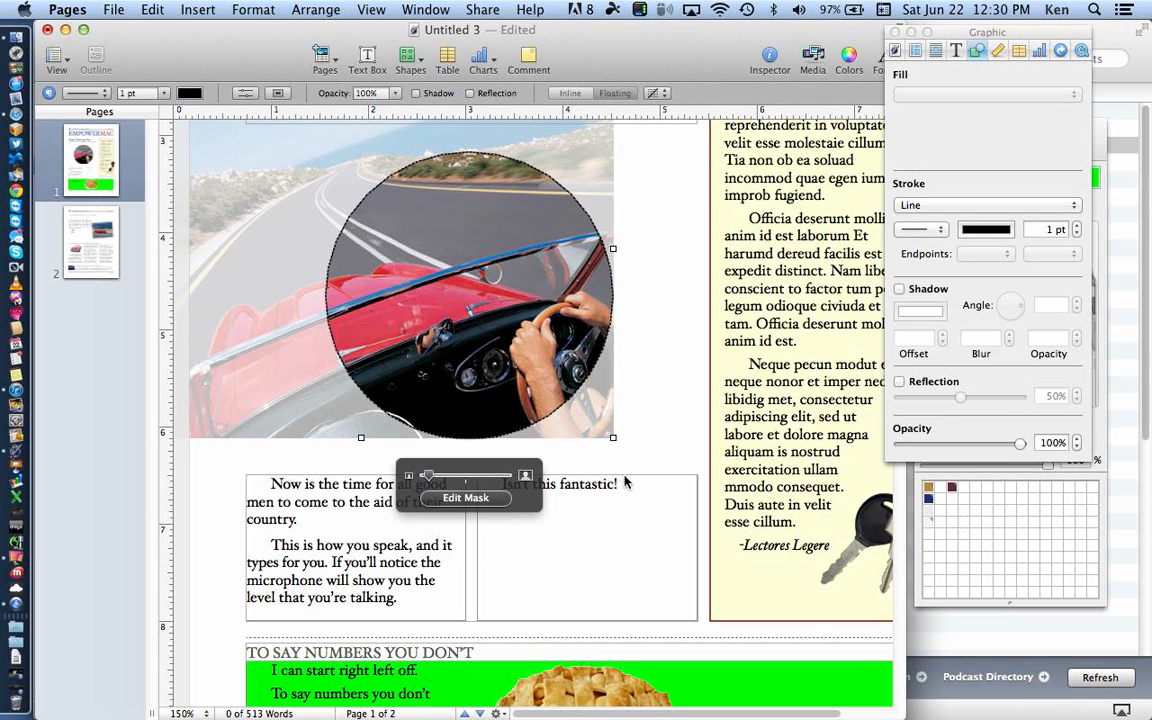
left_click(484, 500)
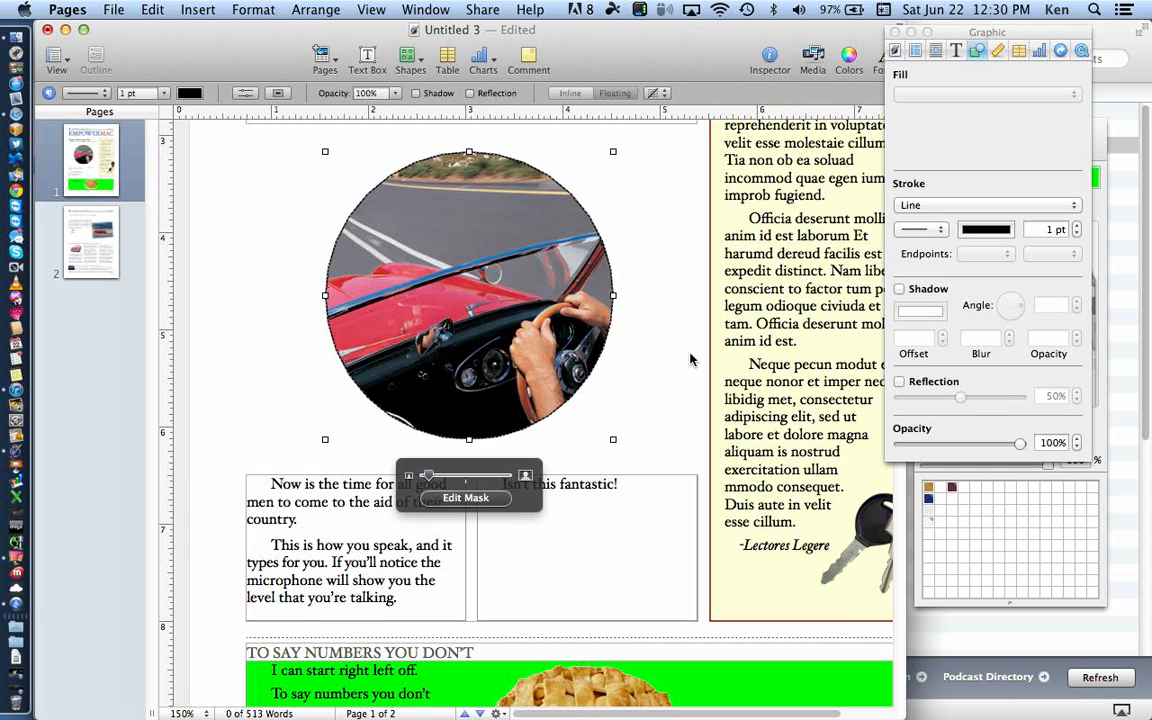
Step: Undo the rescaling and repositioning and the circular mask until the full rectangular car photo is restored
key("super+z")
key("super+z")
key("super+z")
key("super+z")
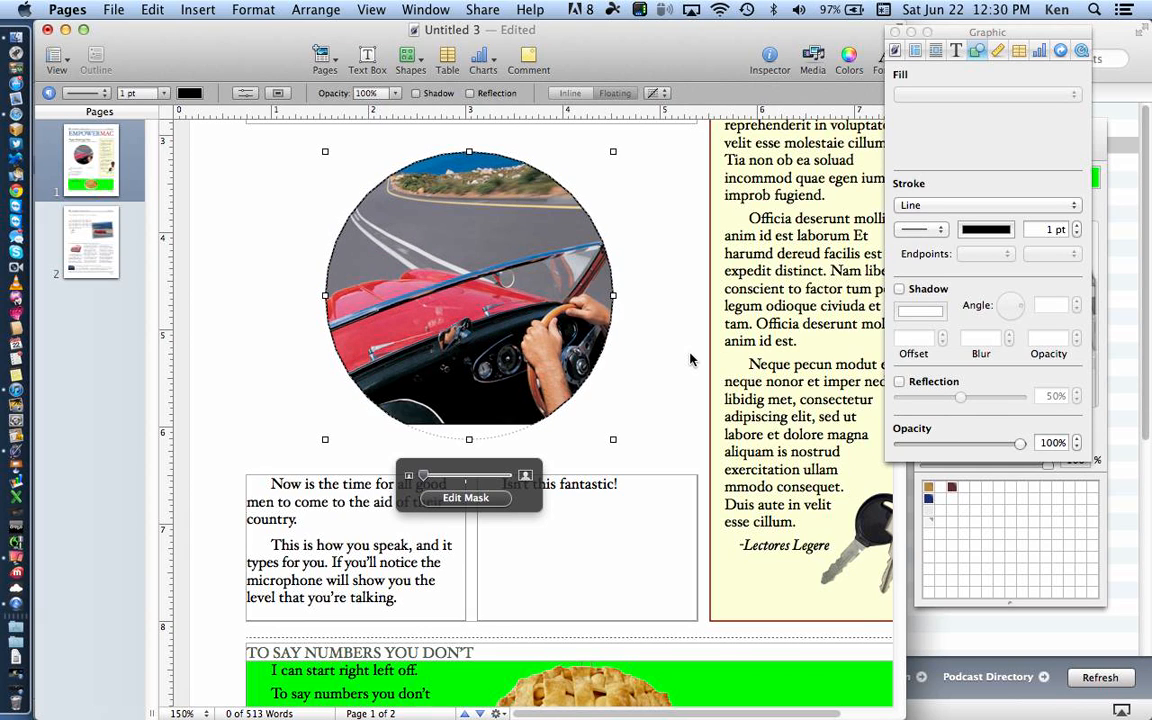
key("super+z")
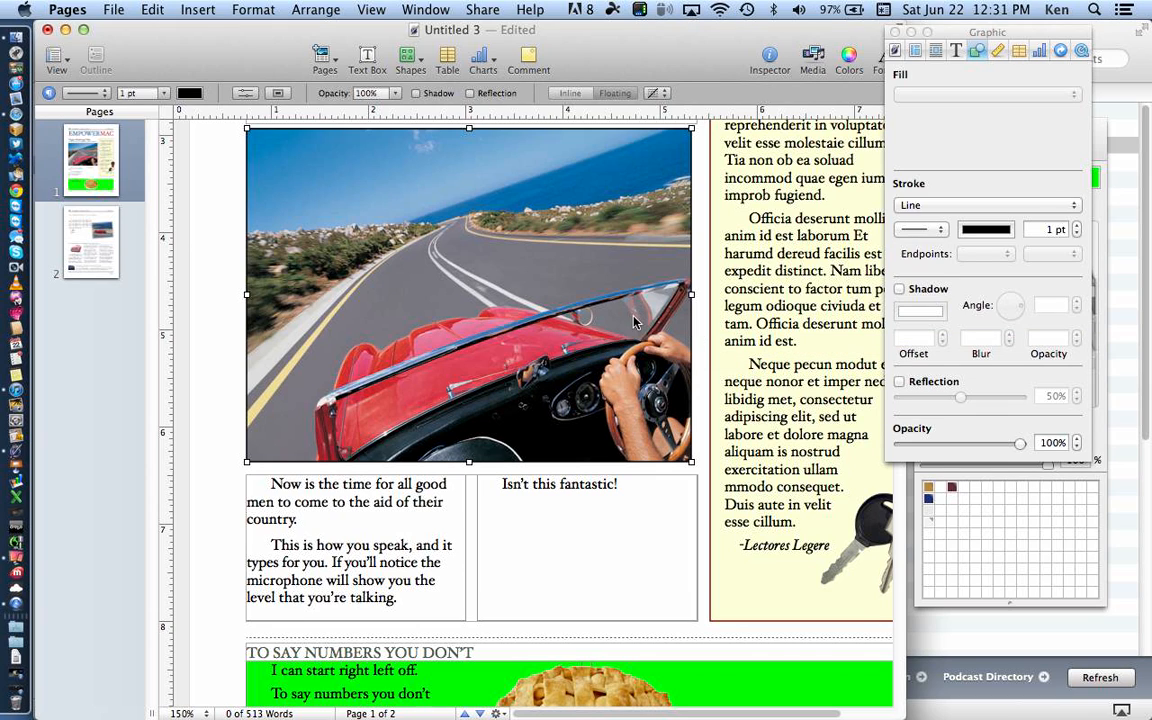
Step: Draw a closed freeform shape around the red car, following the hood, passing above the windshield and running along the photo's lower edge
left_click(415, 60)
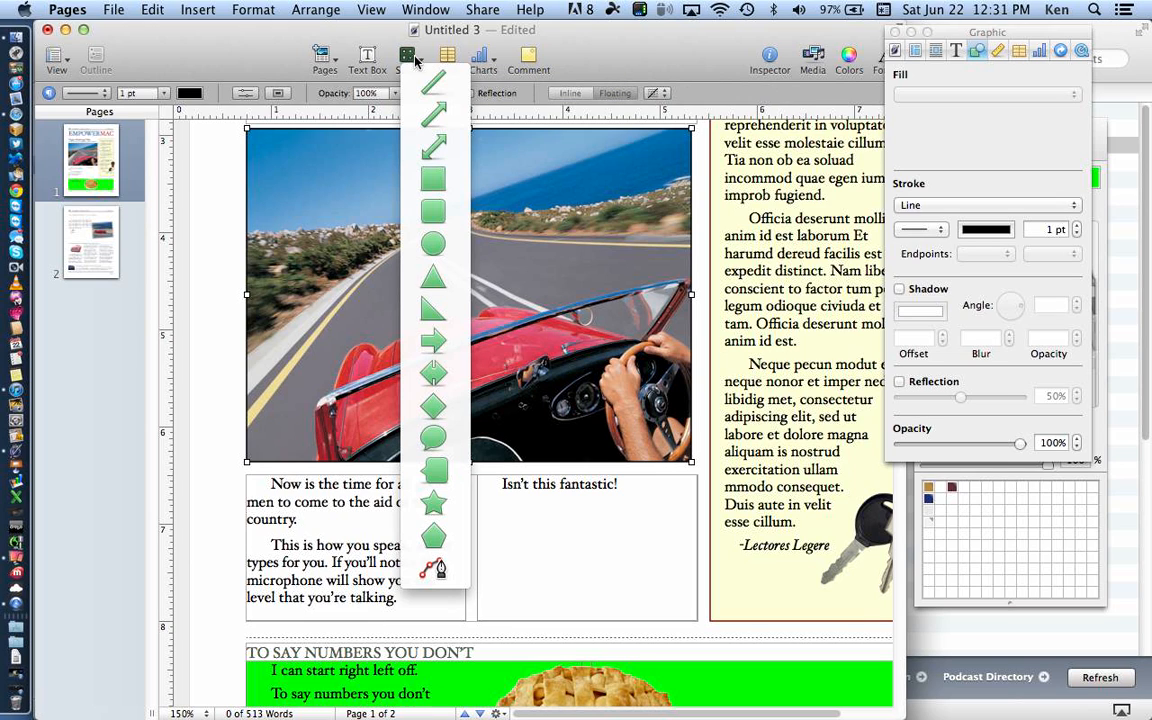
left_click(434, 569)
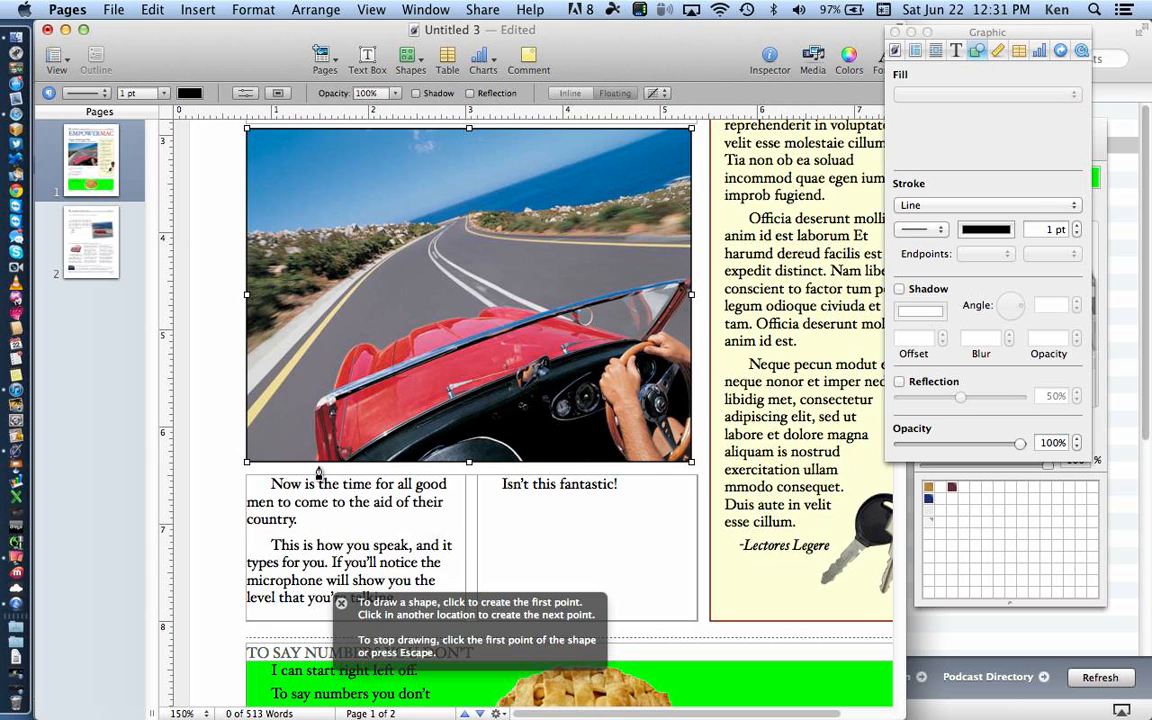
left_click(316, 403)
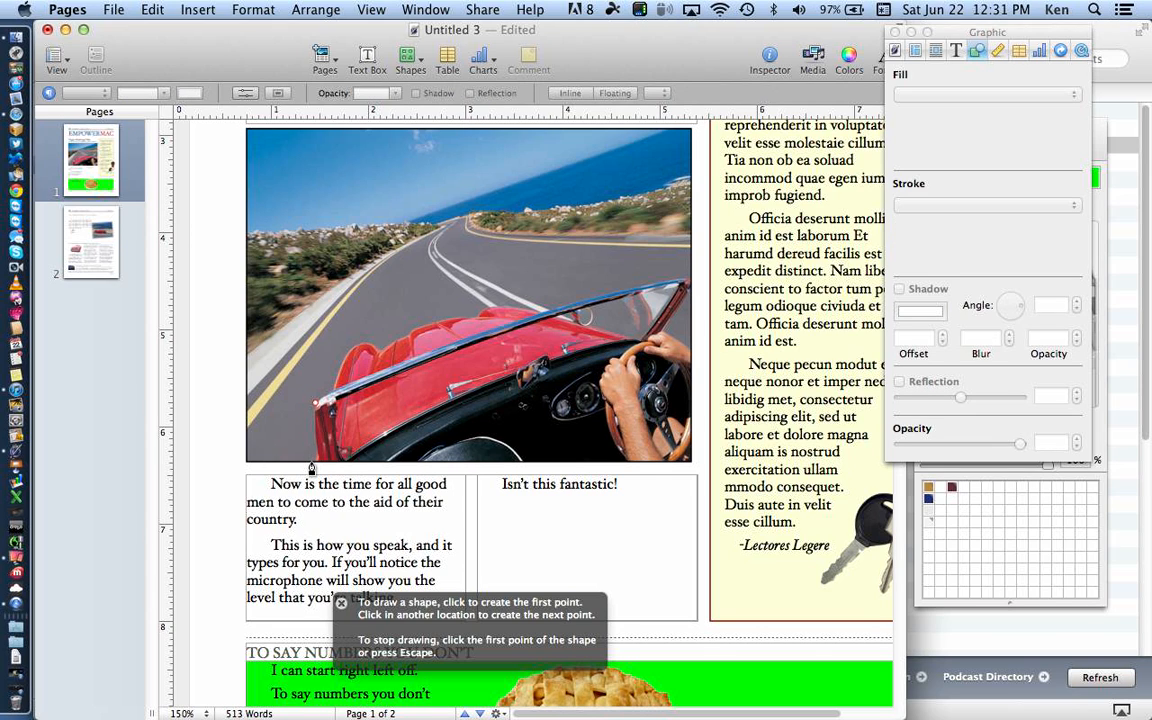
left_click(341, 368)
left_click(353, 347)
left_click(373, 343)
left_click(486, 281)
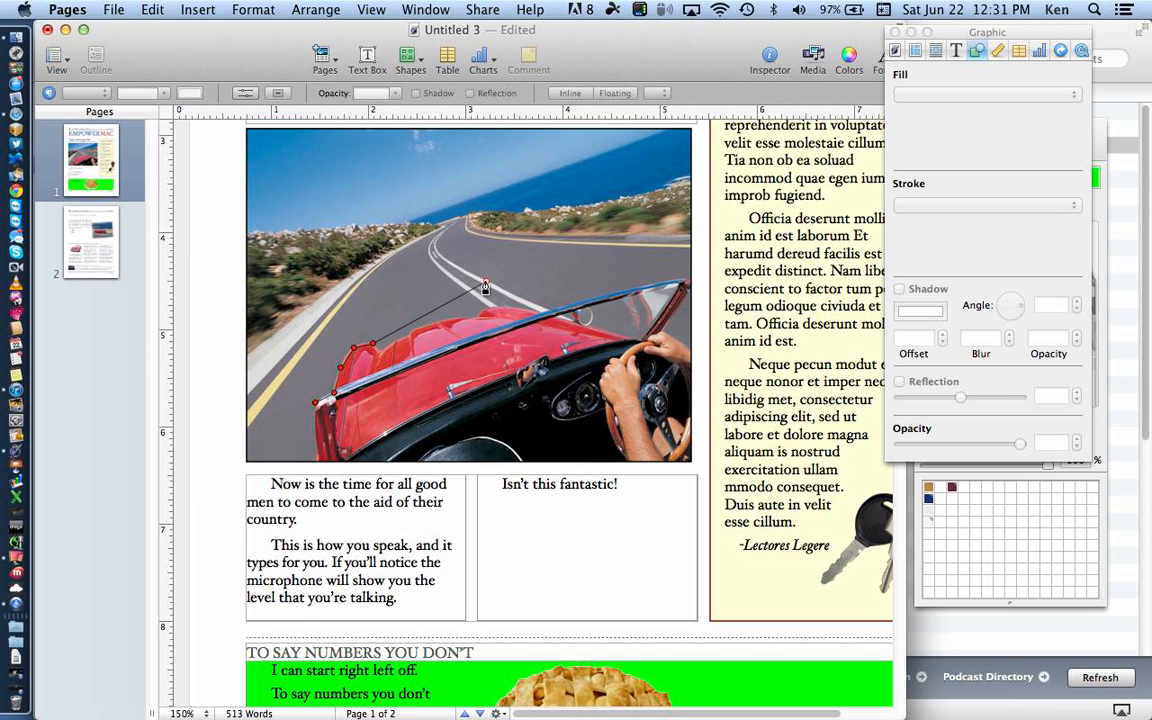
left_click(606, 268)
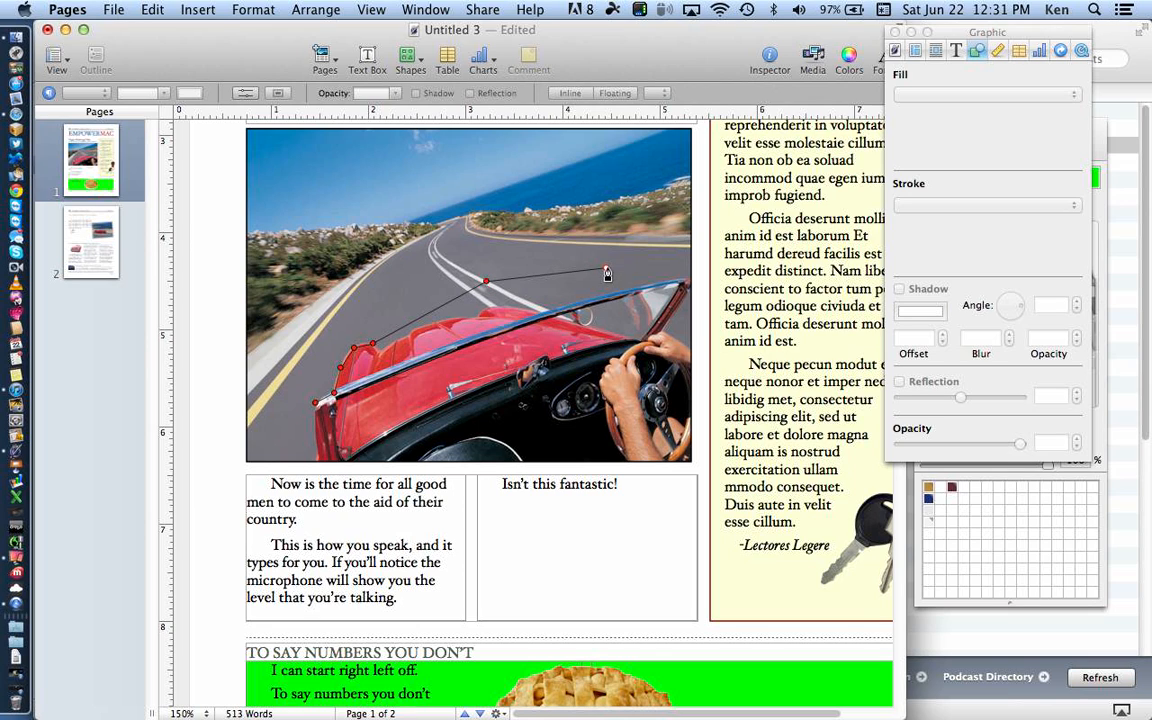
left_click(689, 263)
left_click(689, 463)
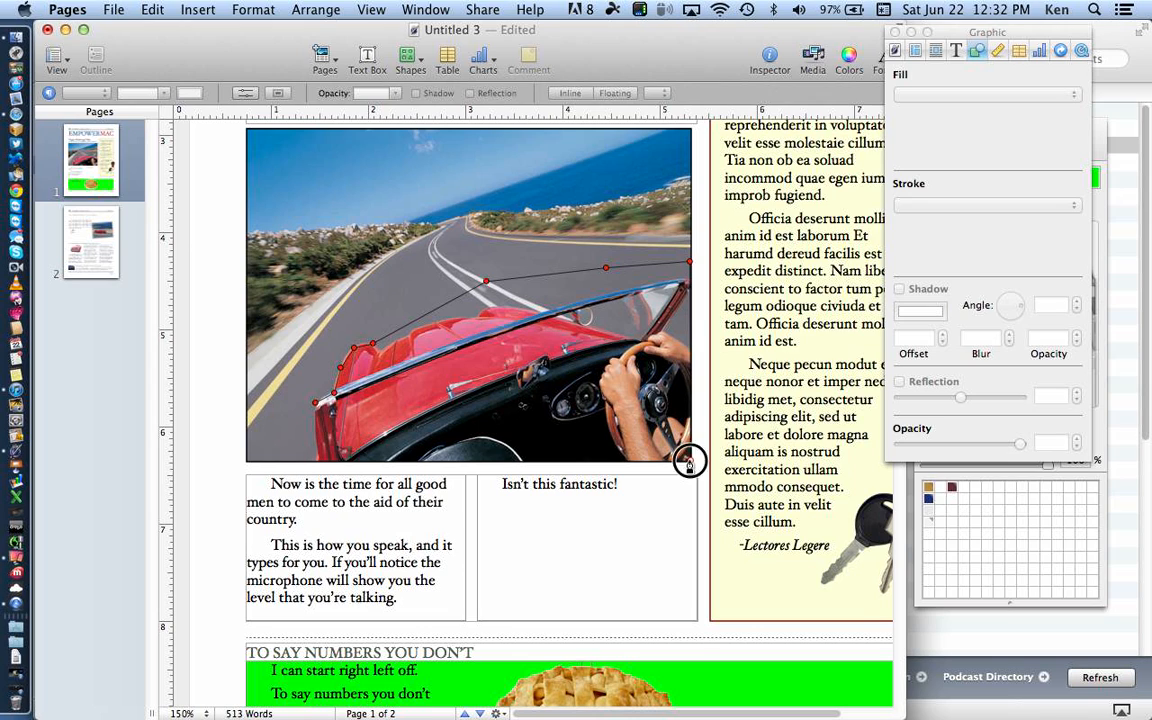
left_click(319, 460)
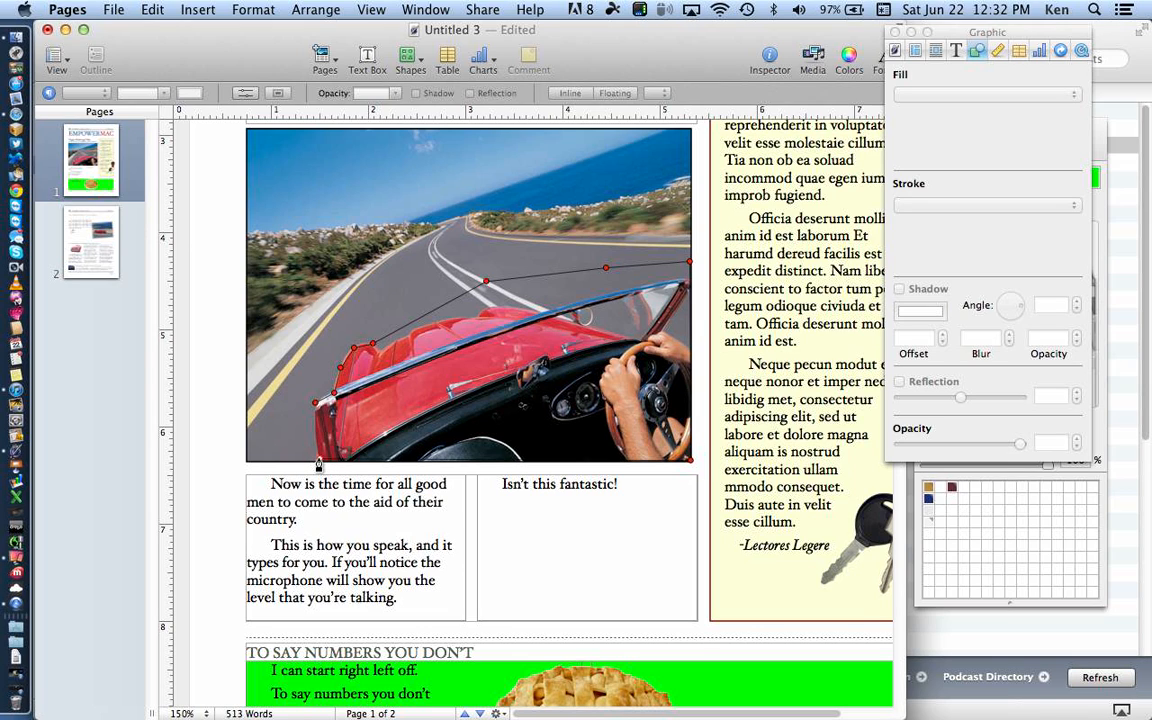
left_click(317, 406)
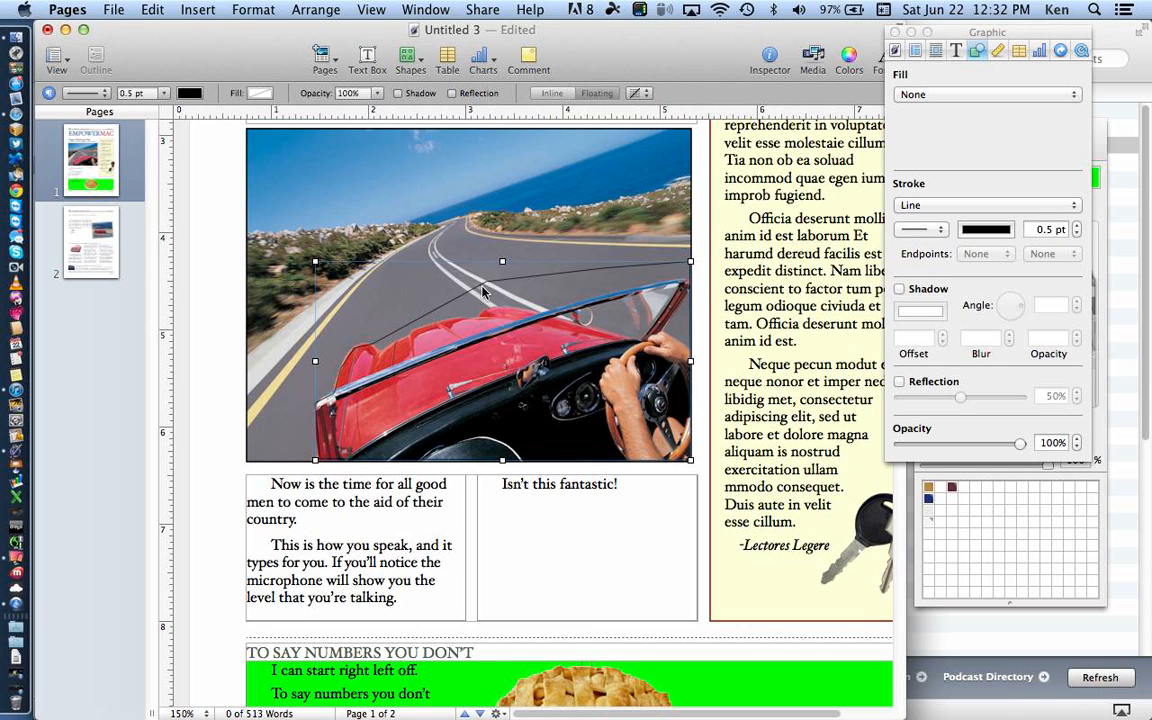
Step: Mask the car photo with the drawn freeform shape and finish editing the mask
left_click(348, 207)
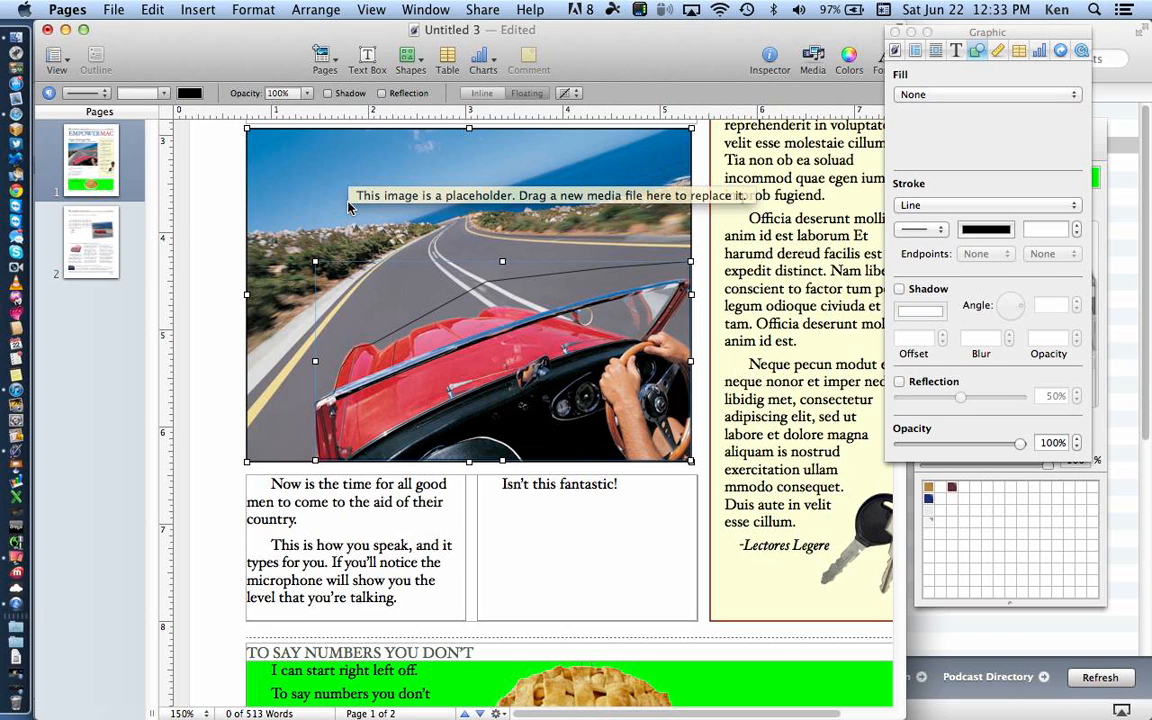
left_click(264, 12)
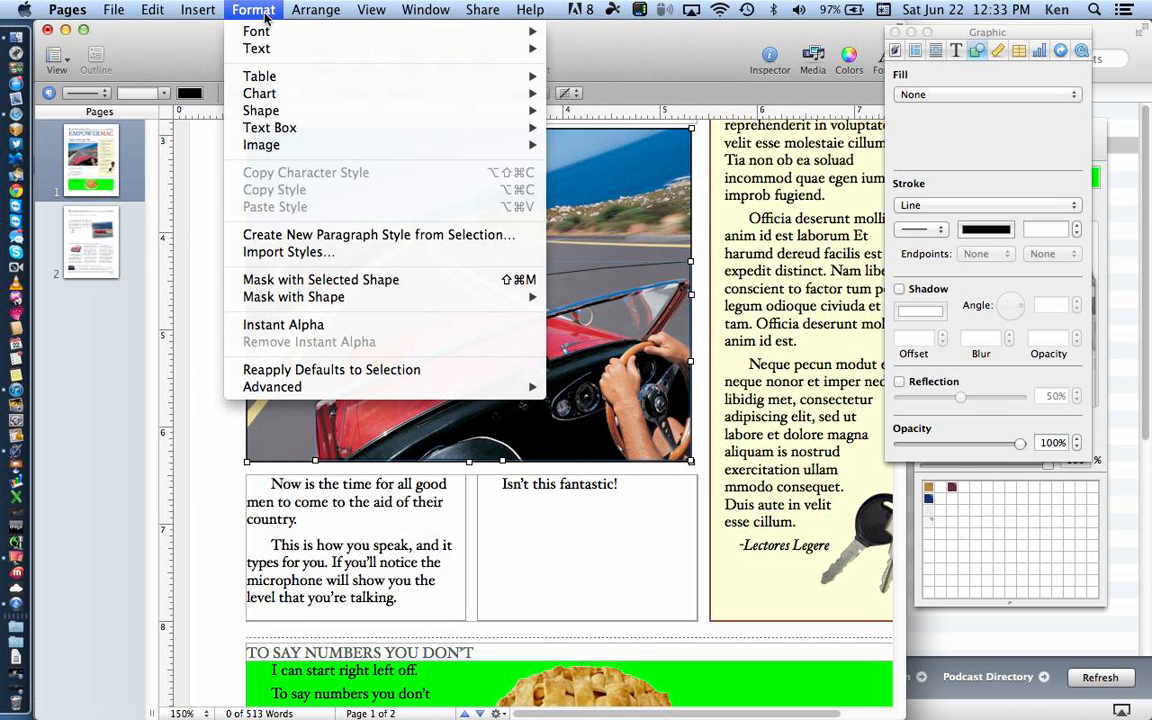
left_click(320, 279)
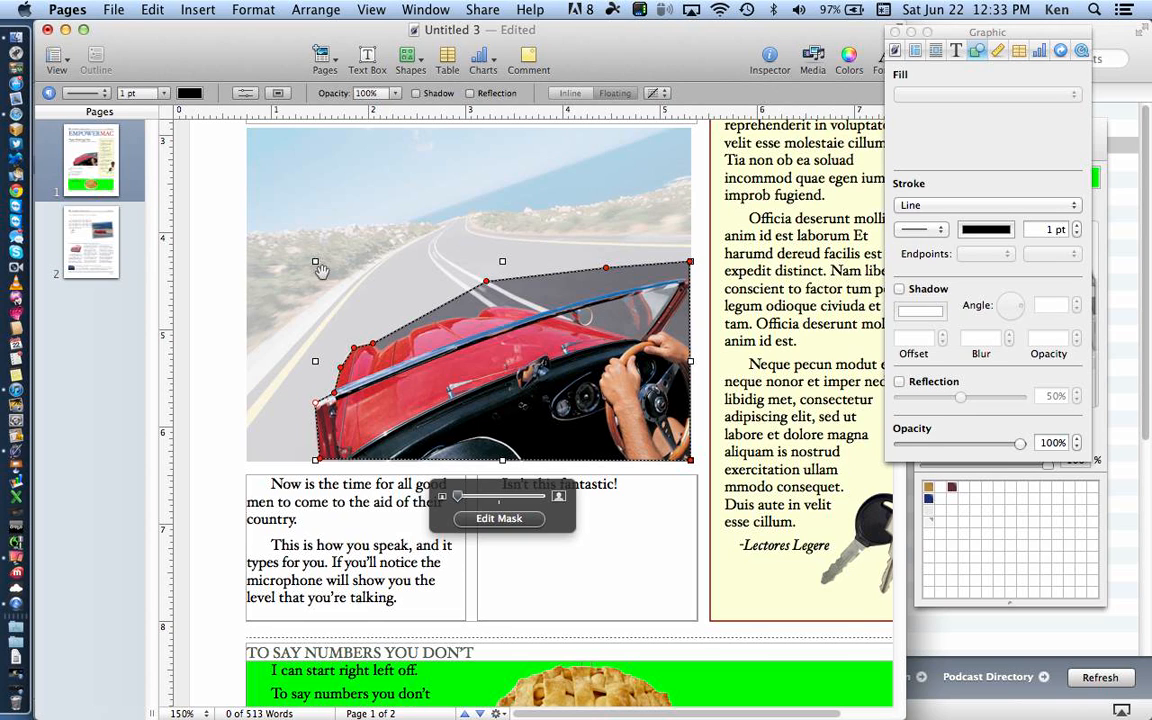
left_click(488, 520)
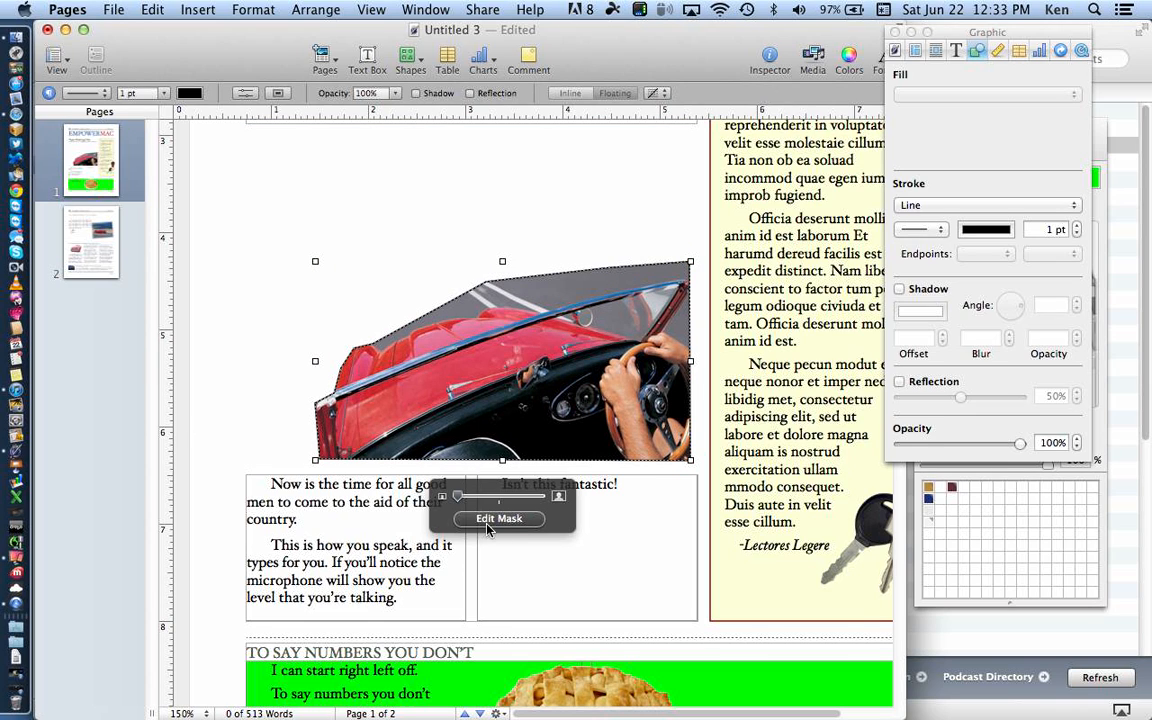
Step: Undo the freeform mask on the car photo and delete the drawn outline
double_click(319, 364)
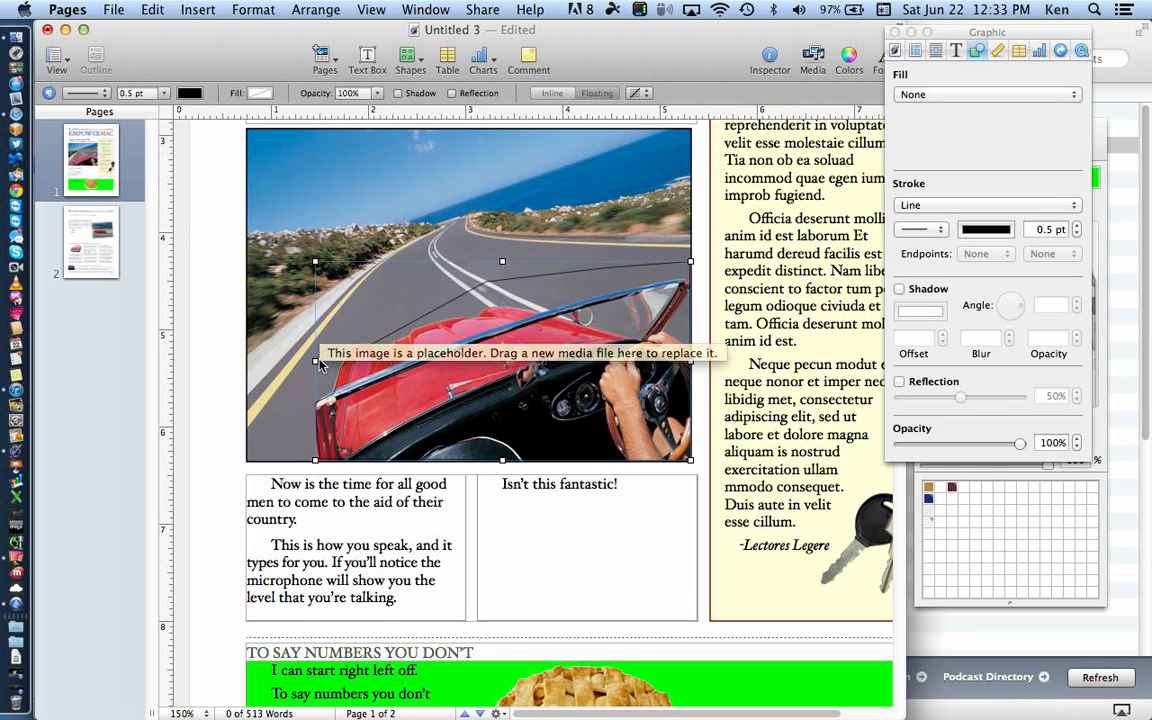
key("Delete")
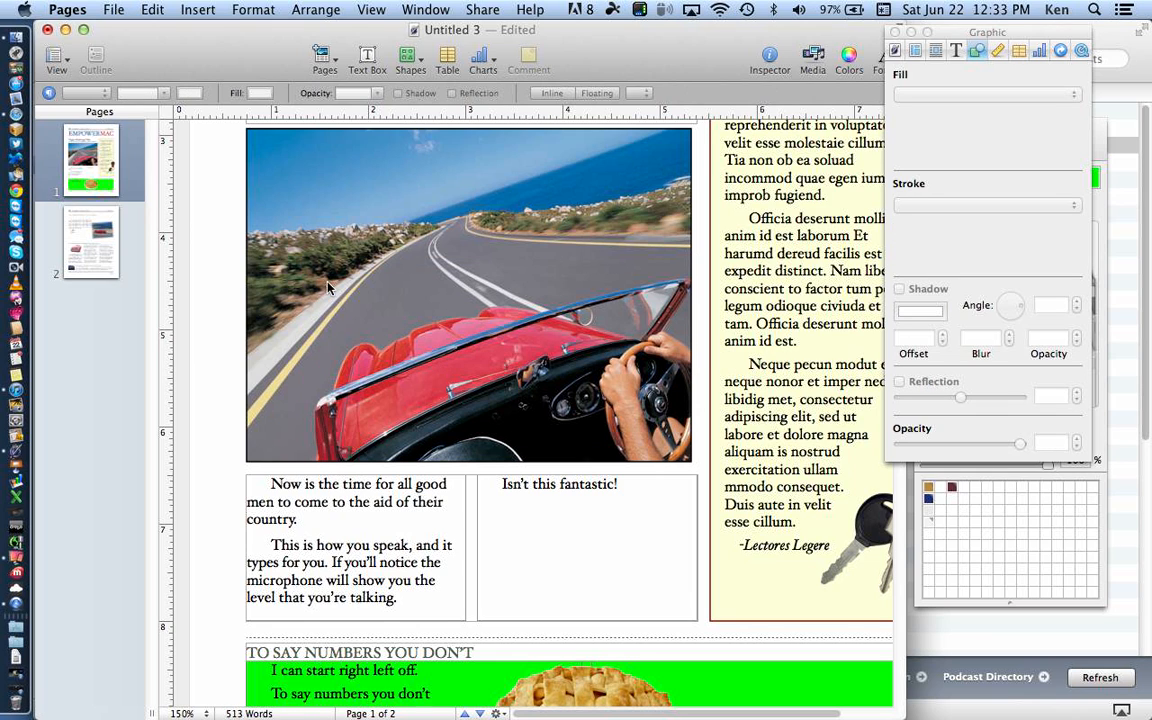
Step: Use Instant Alpha on the car photo to make the grey road transparent, and undo the second selection that cuts into the car
left_click(330, 282)
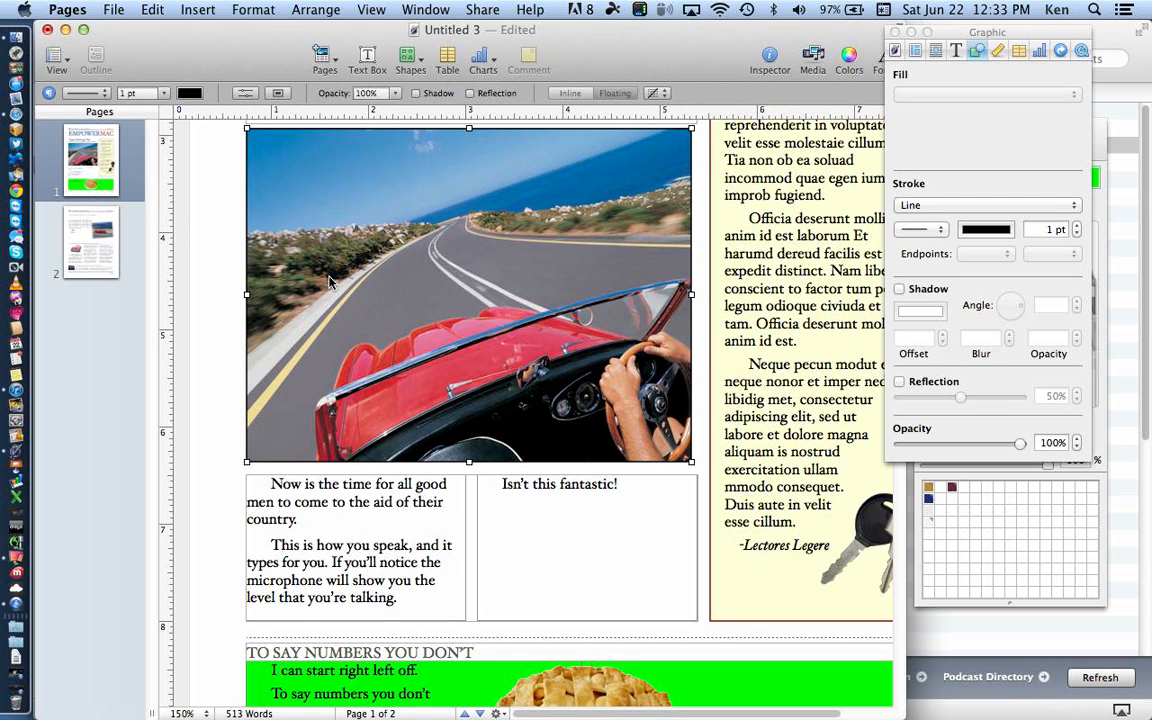
left_click(198, 9)
mouse_move(253, 9)
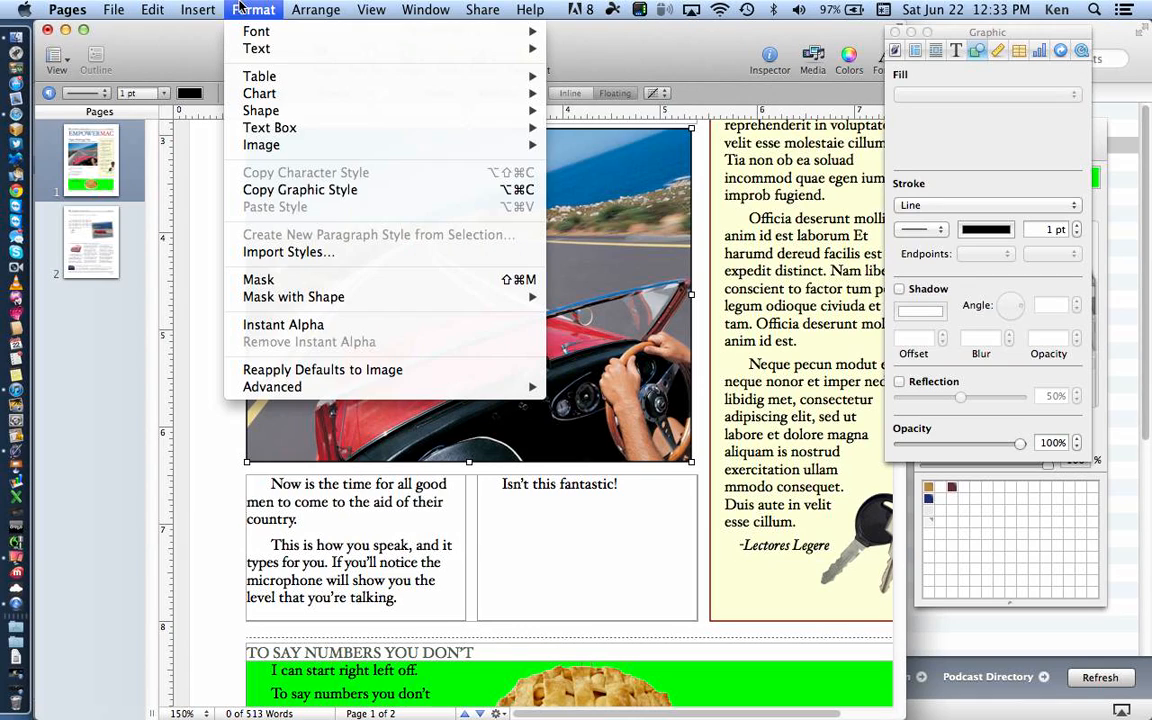
left_click(283, 324)
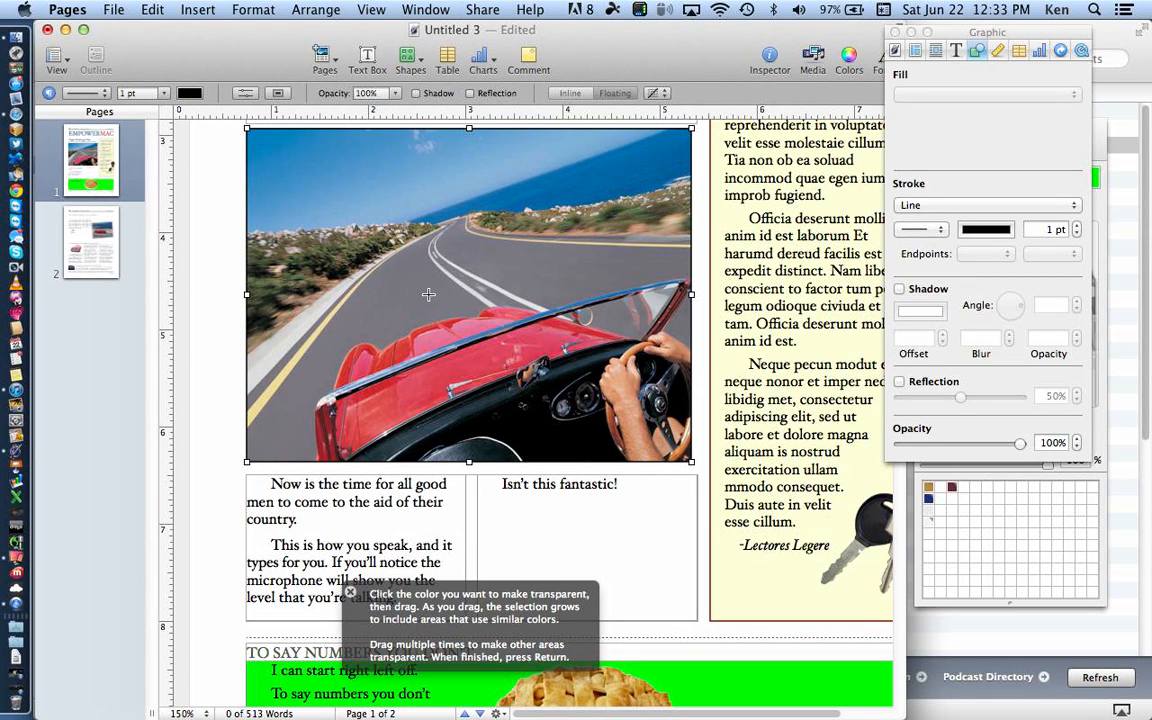
left_click_drag(428, 292, 393, 273)
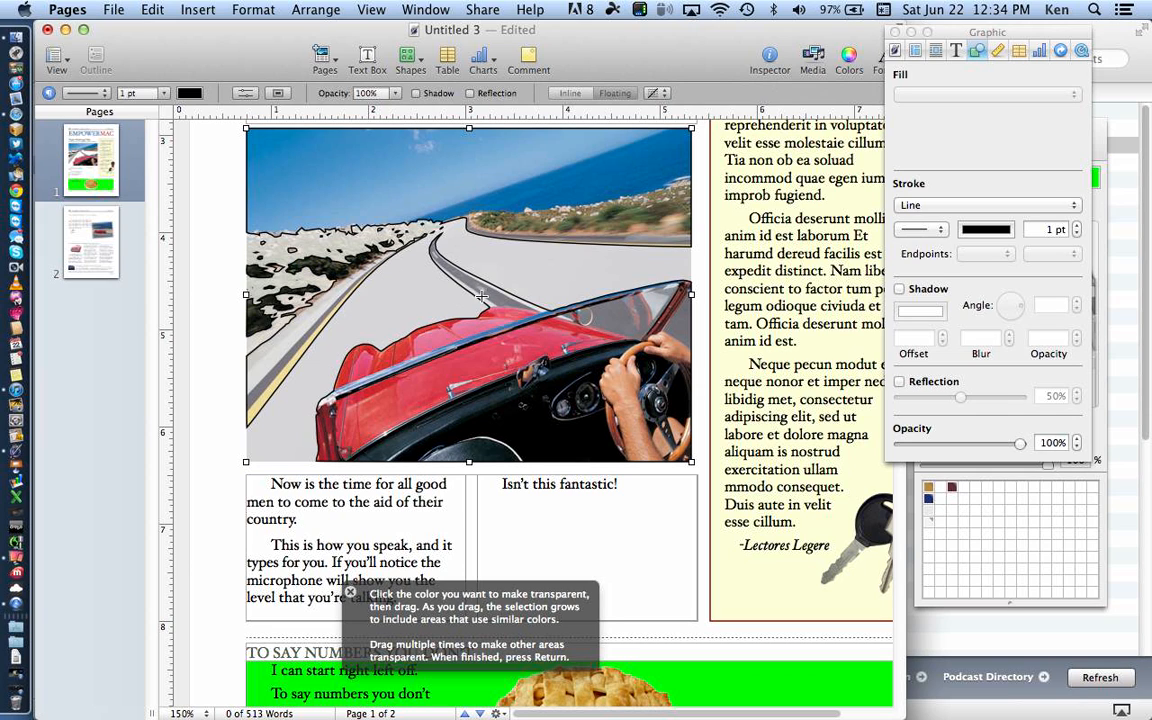
left_click_drag(469, 286, 444, 262)
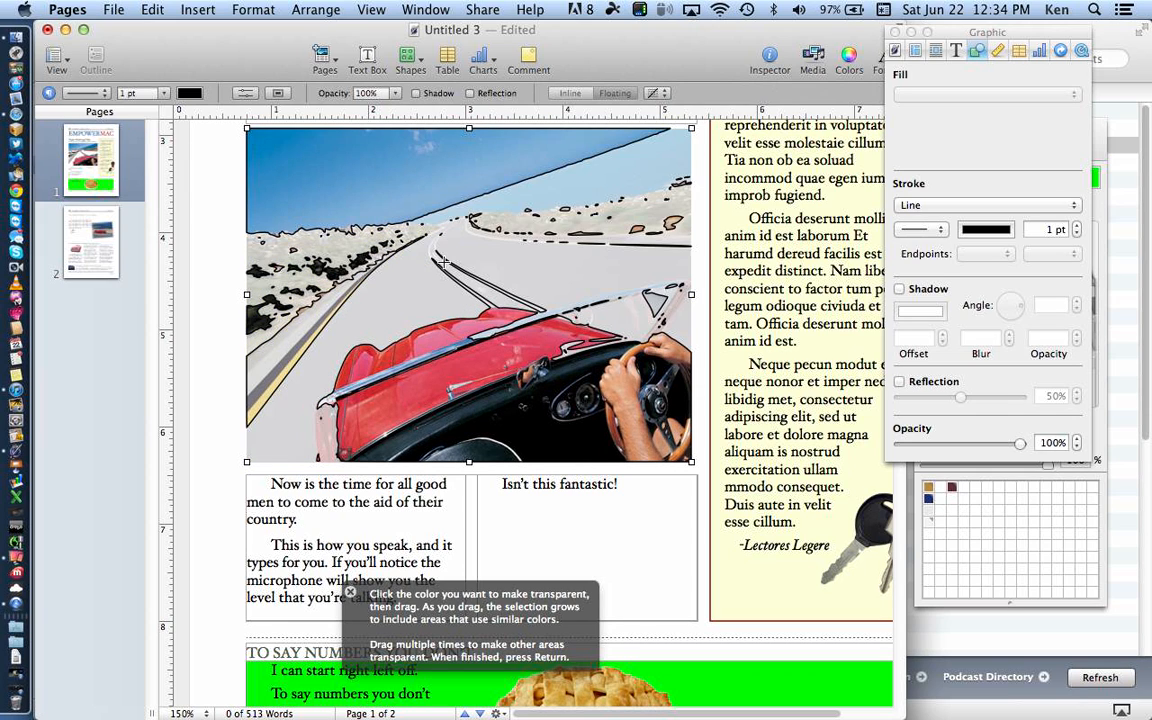
key("super+z")
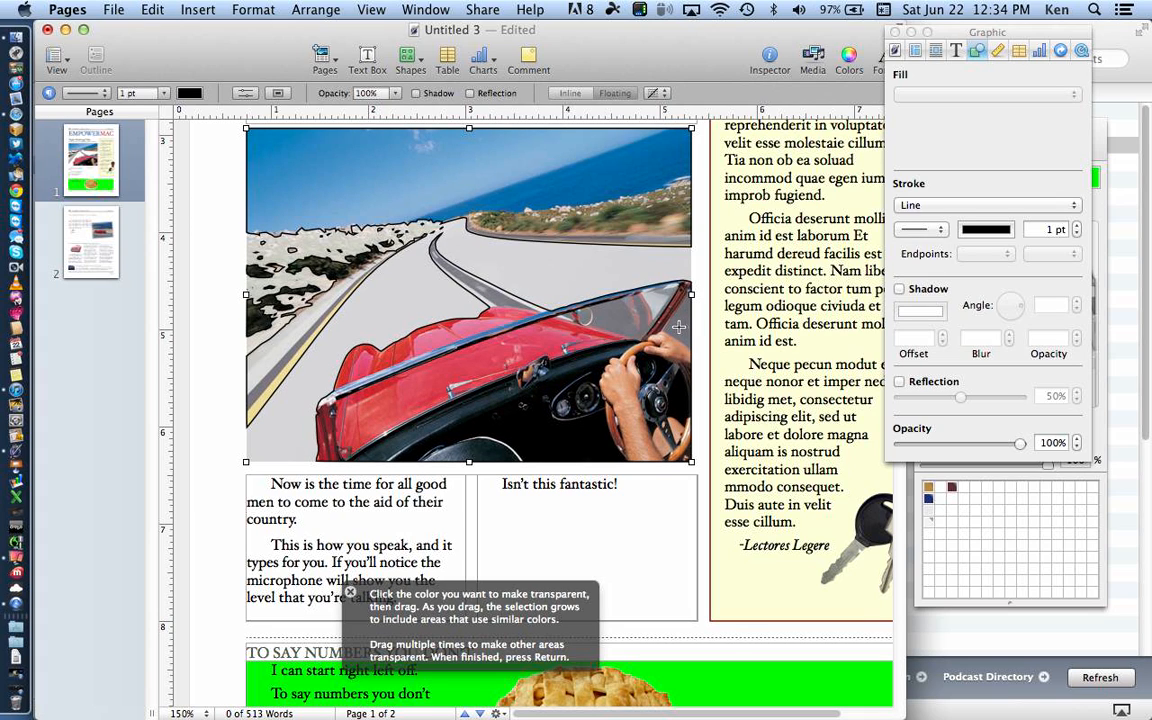
Step: Make part of the windshield glass, the leftover road between the lane lines, the sea and the far hillside transparent
left_click_drag(626, 313, 615, 312)
left_click(499, 299)
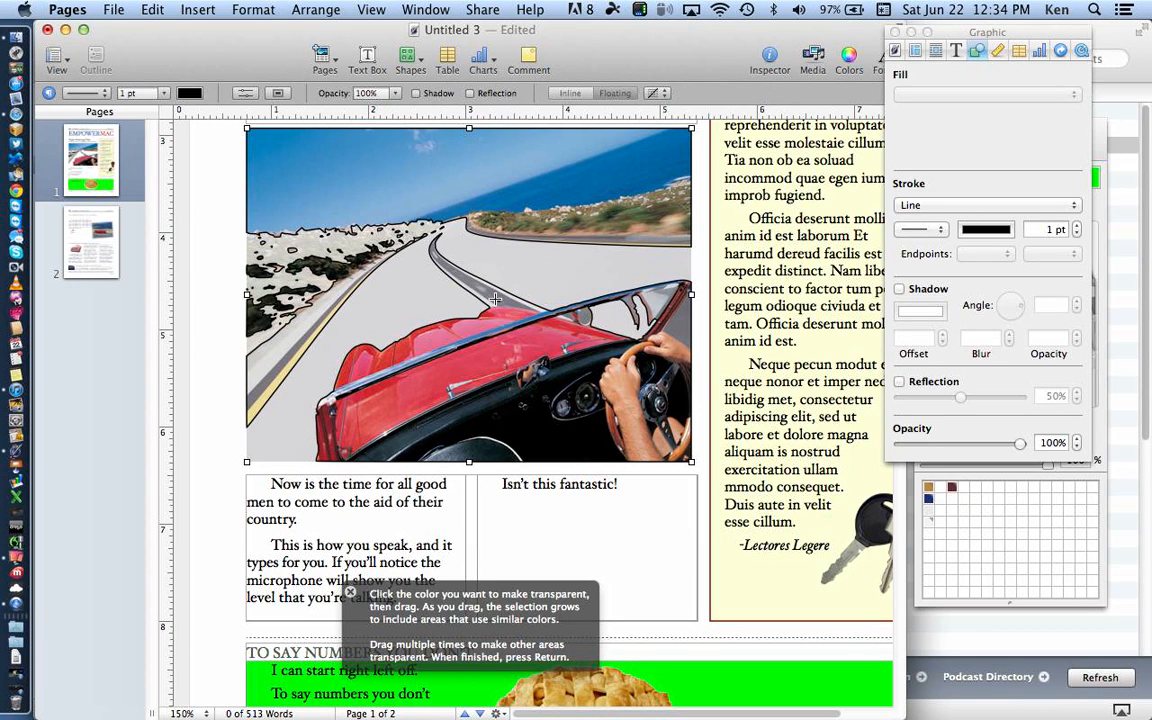
left_click_drag(489, 292, 487, 292)
left_click_drag(546, 219, 507, 222)
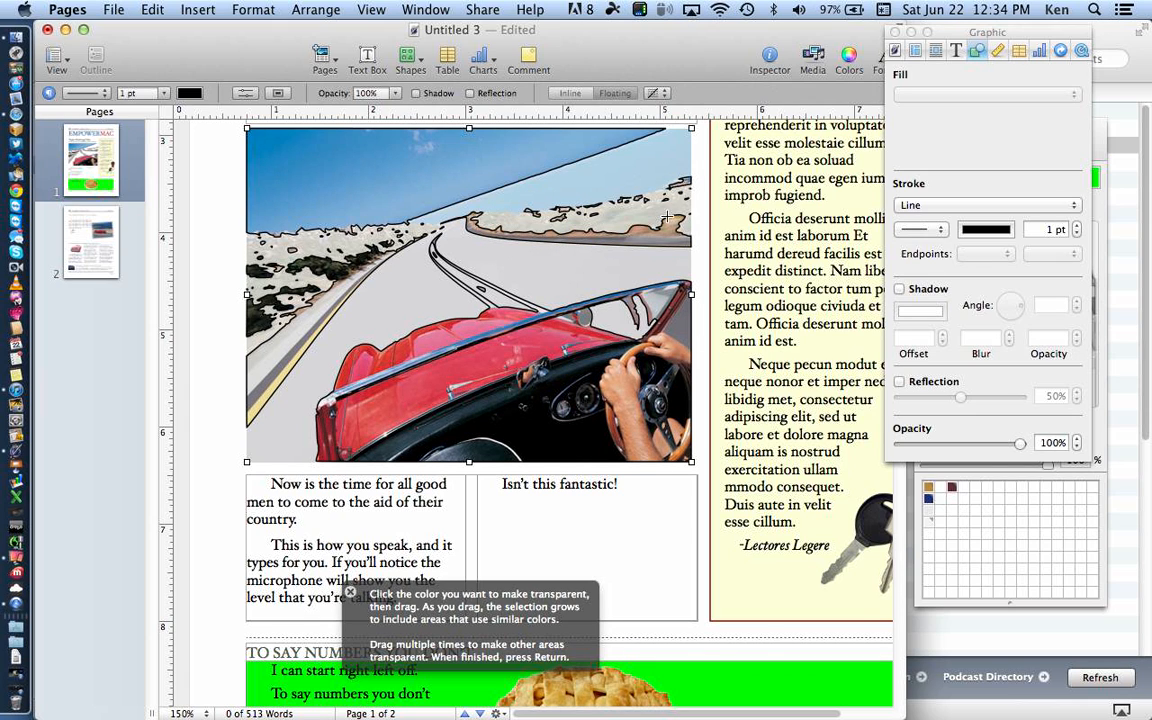
left_click_drag(604, 202, 617, 229)
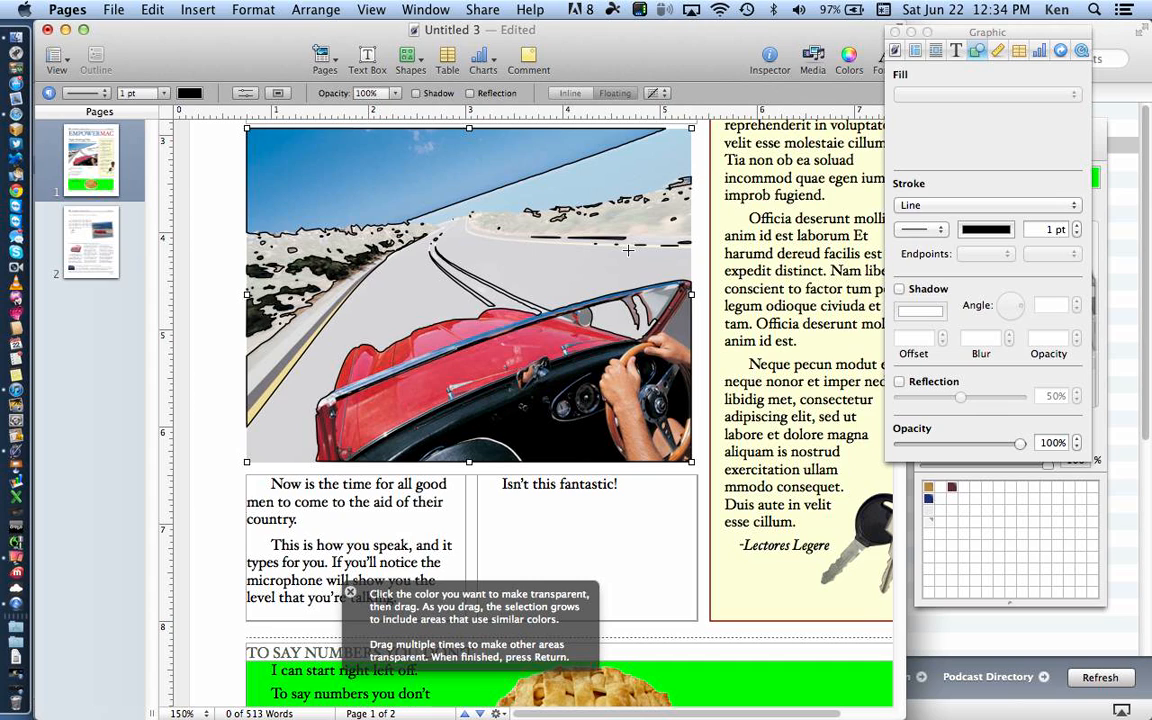
Step: Make the white lane lines, the yellow roadside line and the remaining road patches behind the windshield transparent
left_click_drag(466, 268, 440, 272)
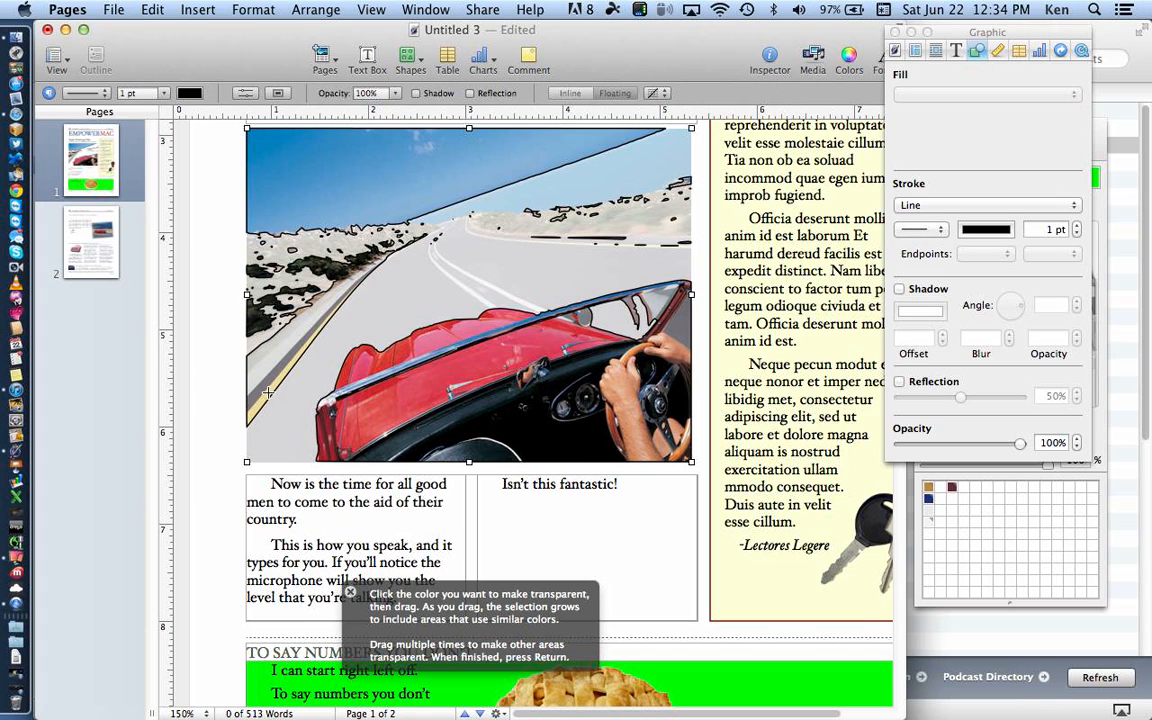
left_click_drag(265, 393, 288, 337)
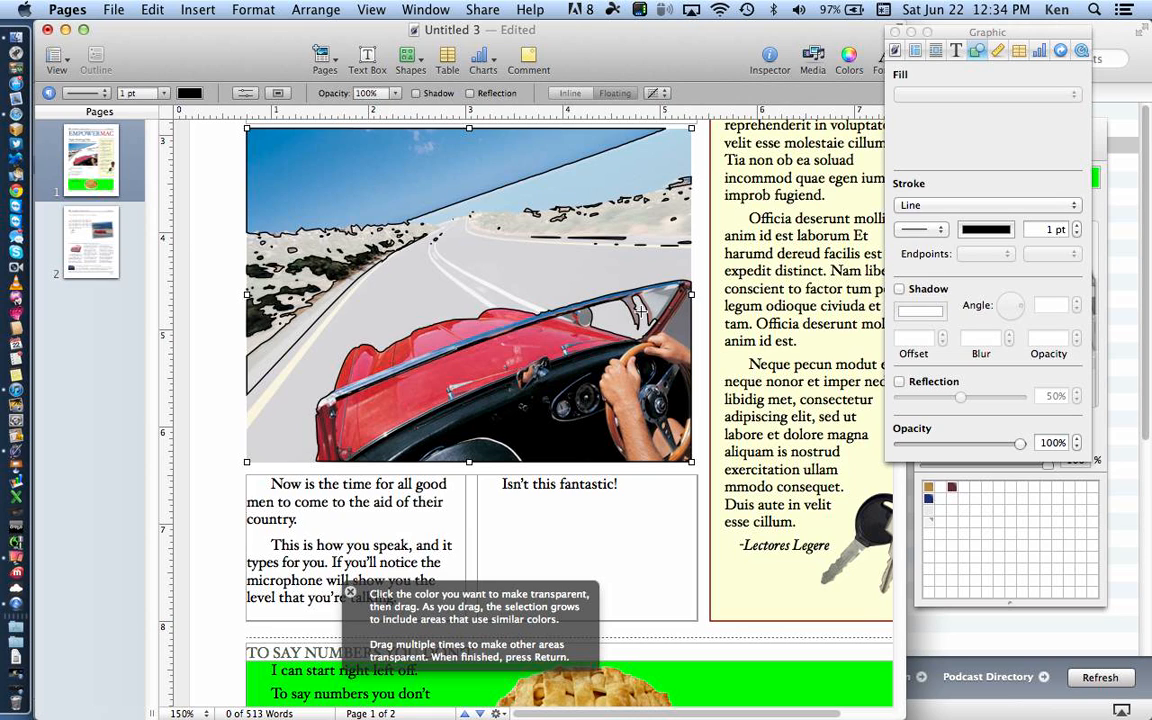
left_click_drag(631, 310, 680, 332)
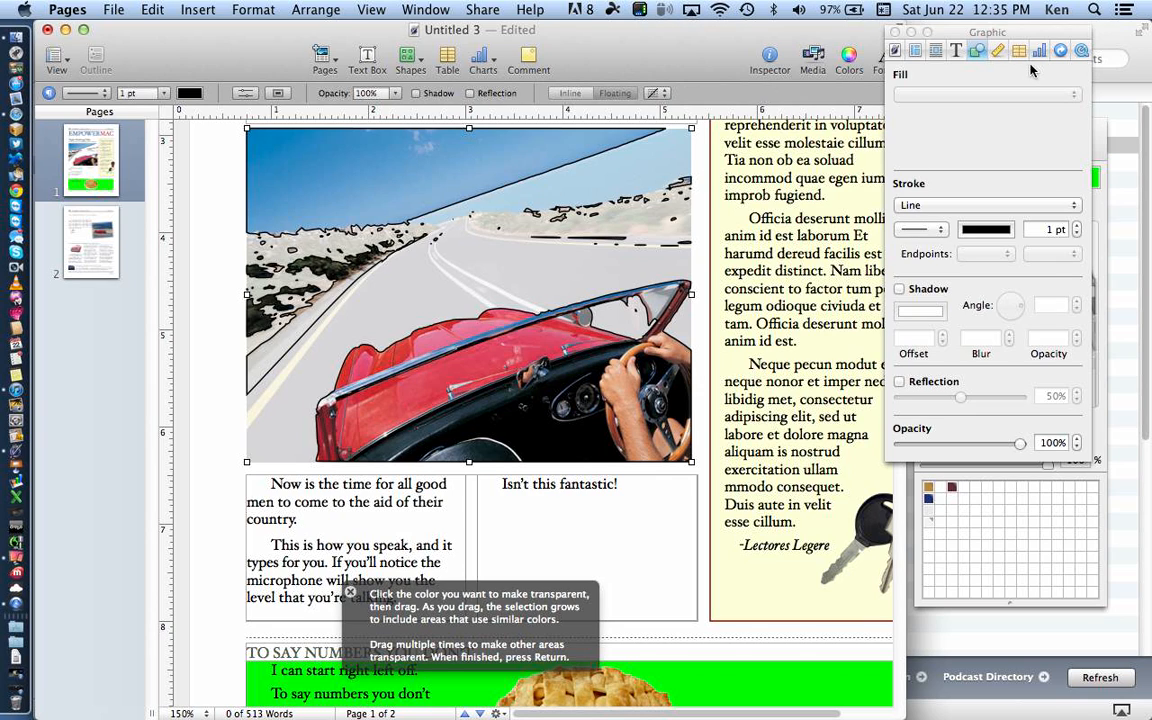
Step: View the Document inspector's settings, move the inspector window clear of the page, and switch to the Graphic inspector
left_click(977, 51)
left_click(902, 183)
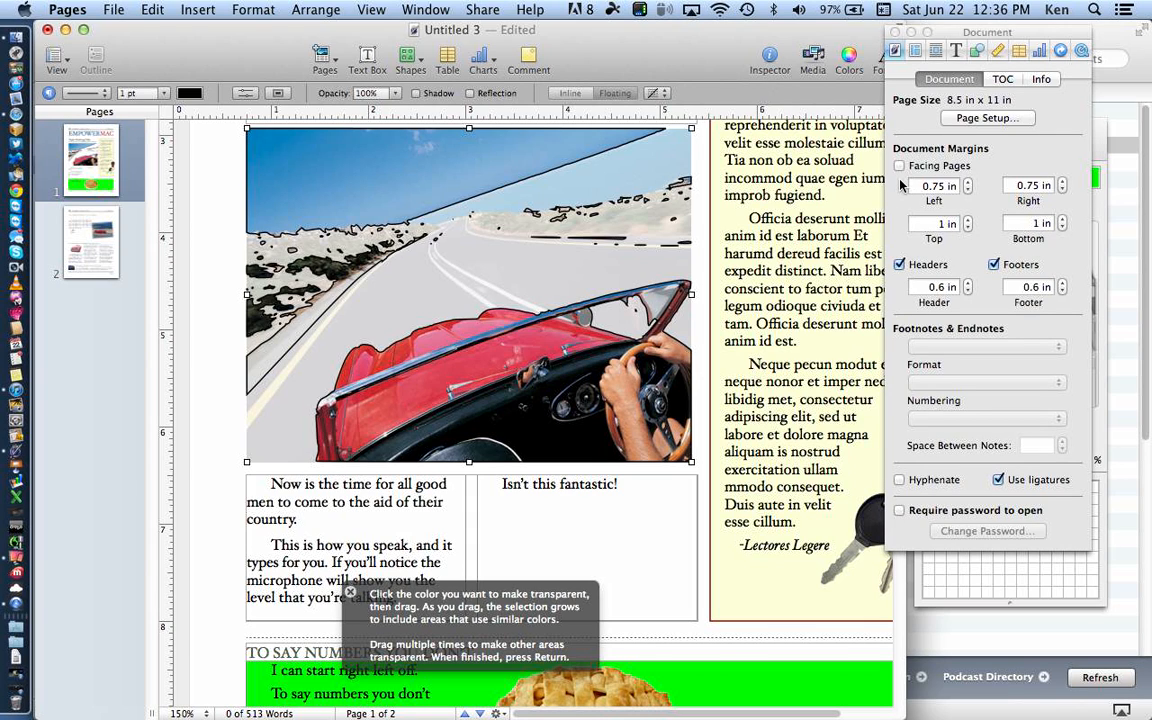
left_click(981, 35)
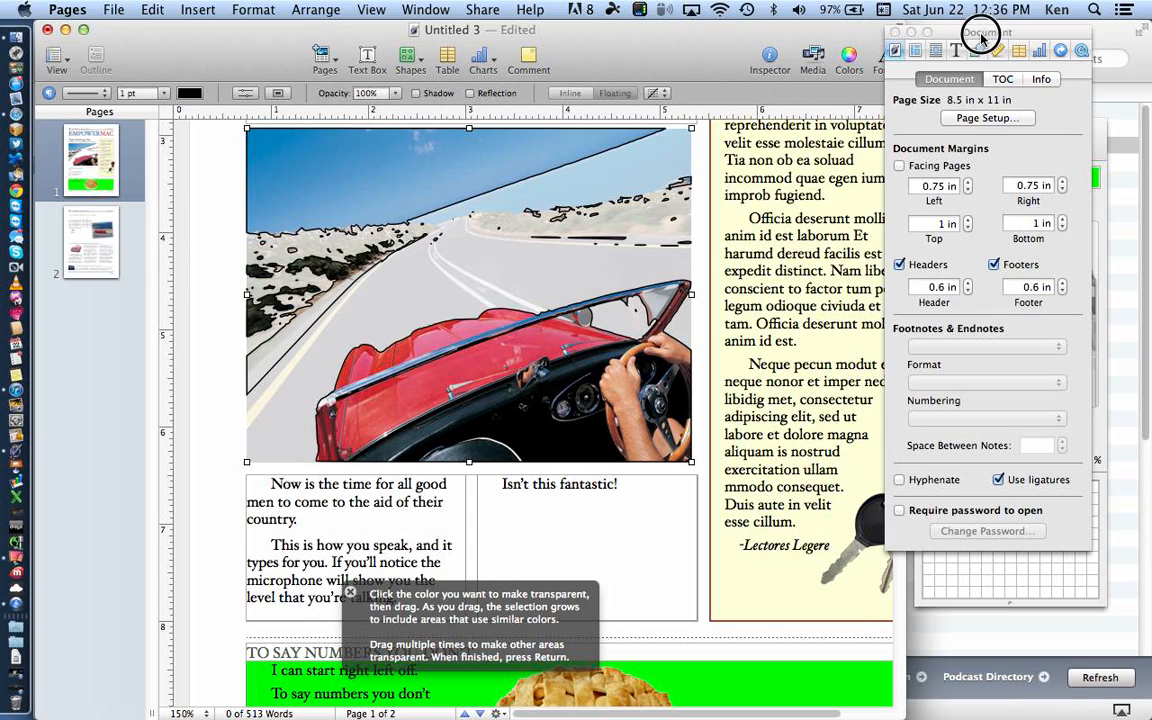
left_click_drag(981, 35, 1040, 32)
left_click(926, 124)
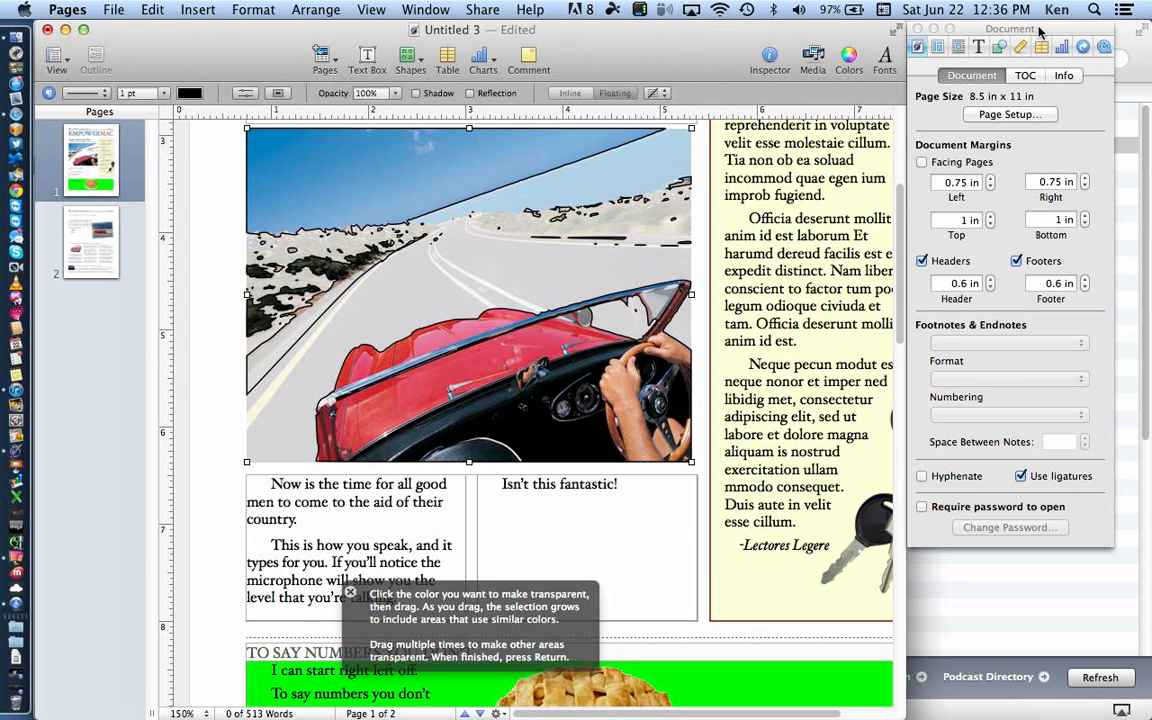
left_click(1000, 48)
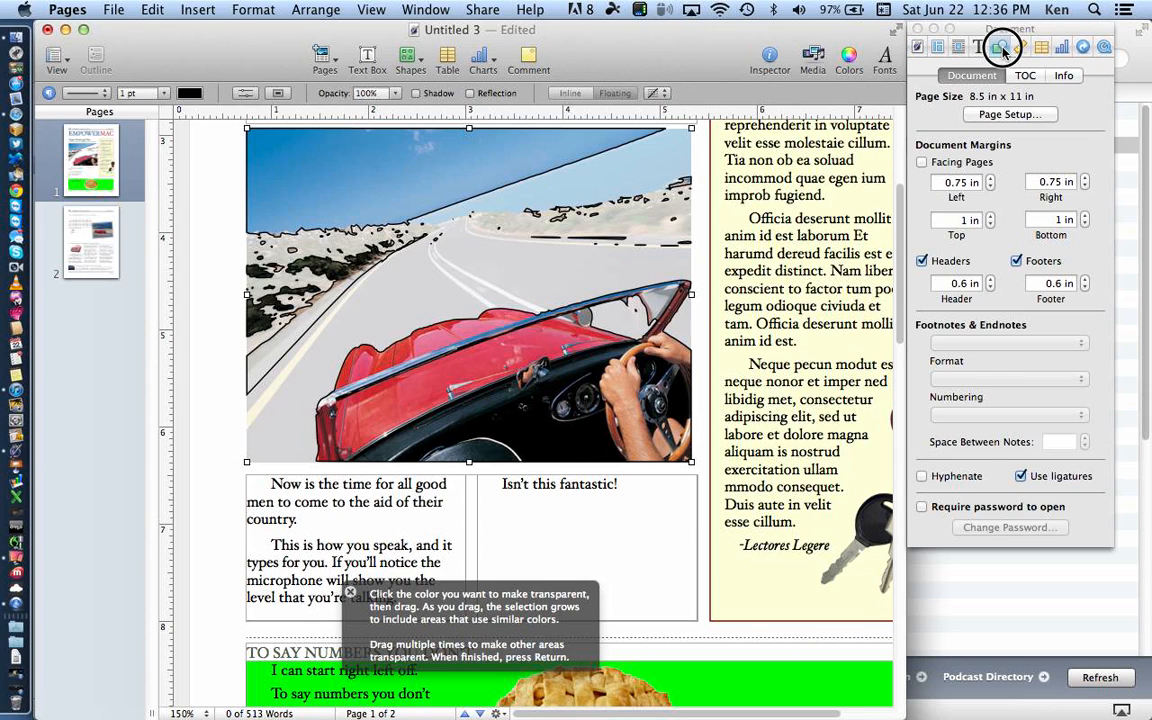
Step: Open a second inspector window showing the Text settings, set the first one to Graphic, and place the Text inspector below it
left_click_drag(1003, 50, 824, 87)
left_click(781, 104)
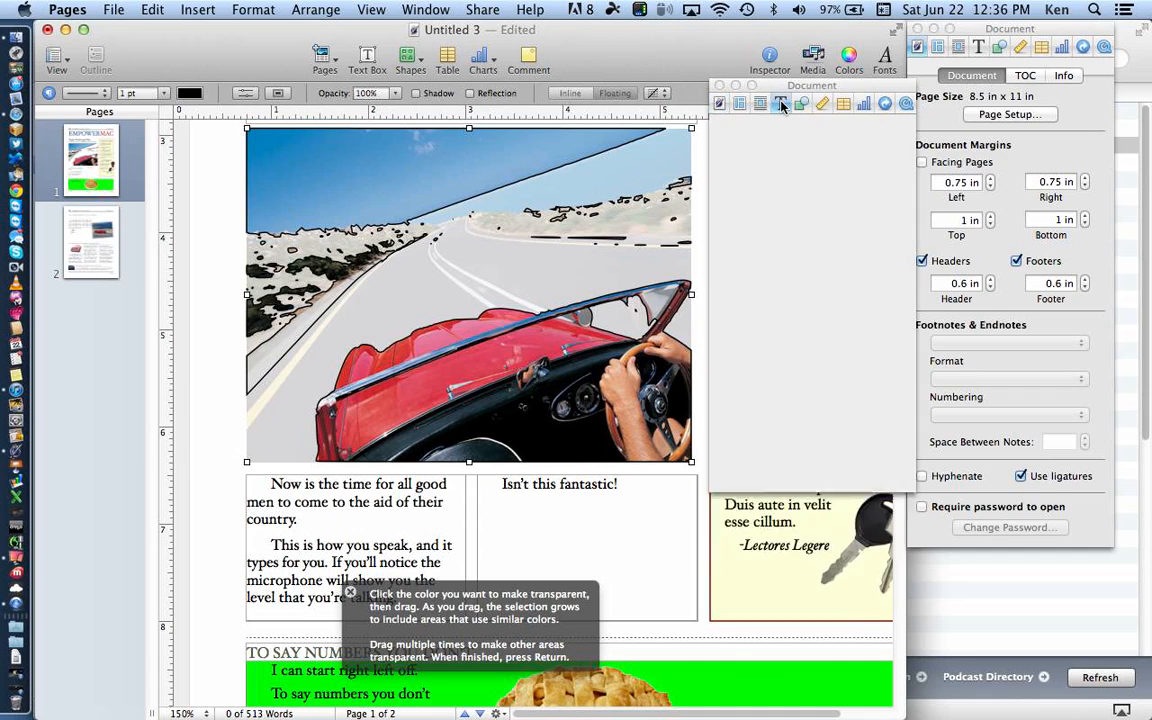
left_click(1001, 50)
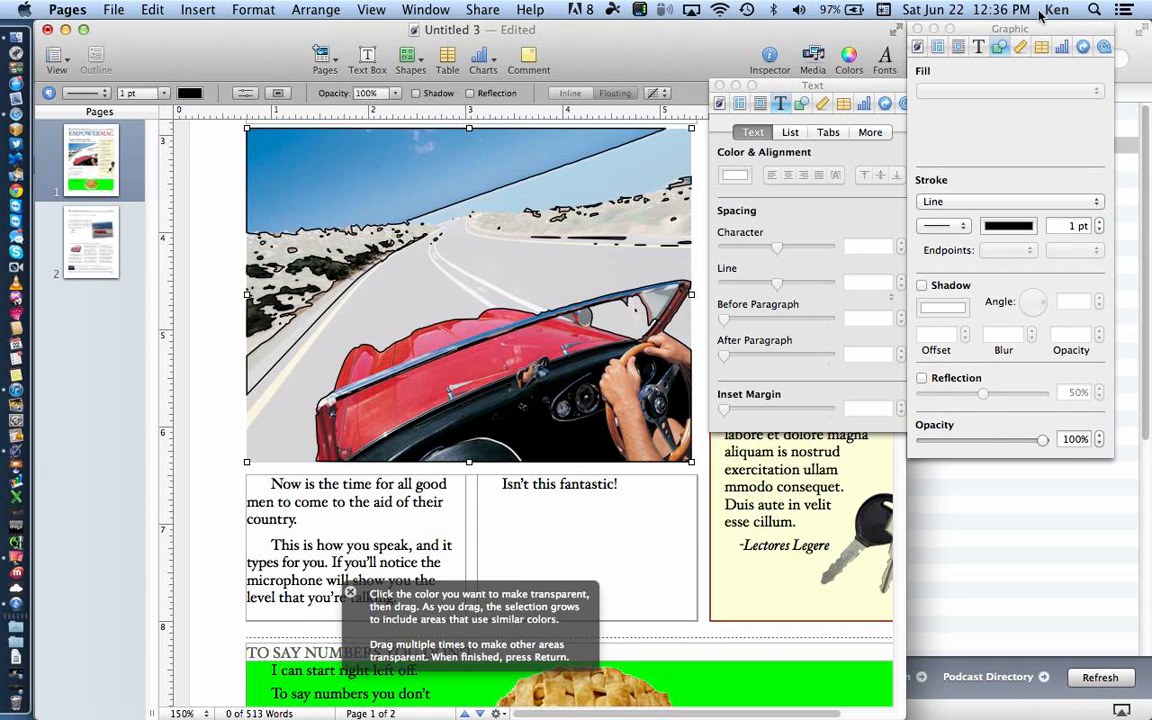
left_click_drag(852, 93, 1049, 370)
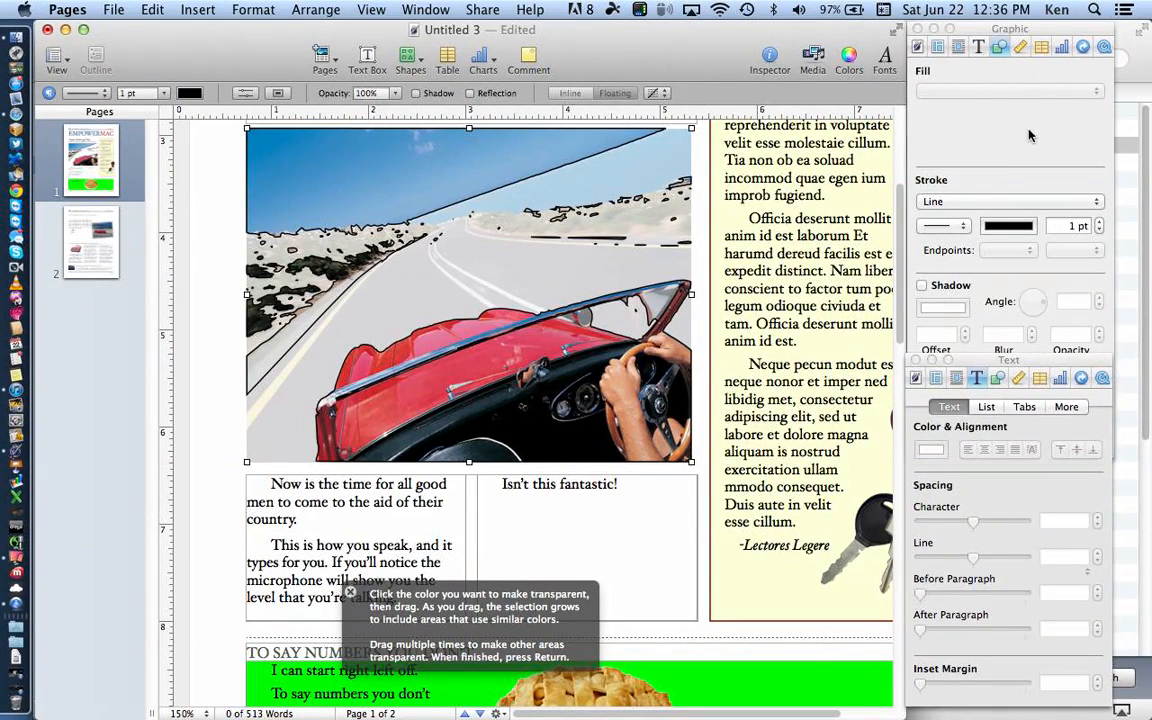
left_click(926, 120)
left_click(1048, 496)
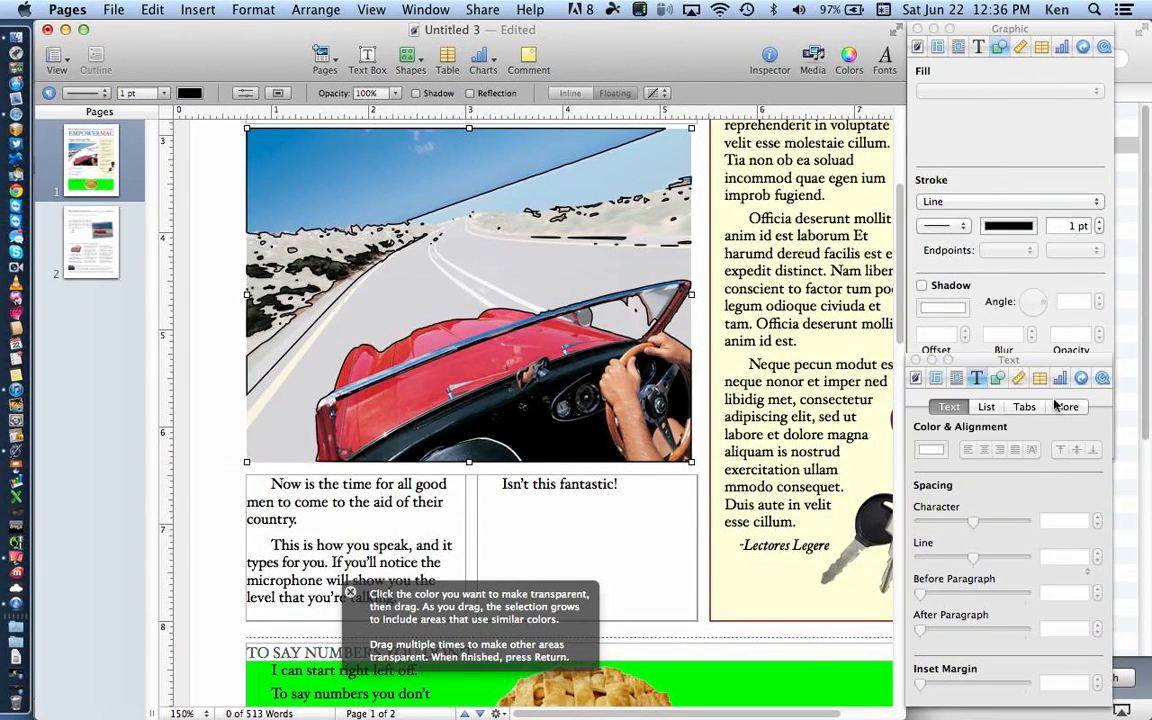
left_click(1010, 147)
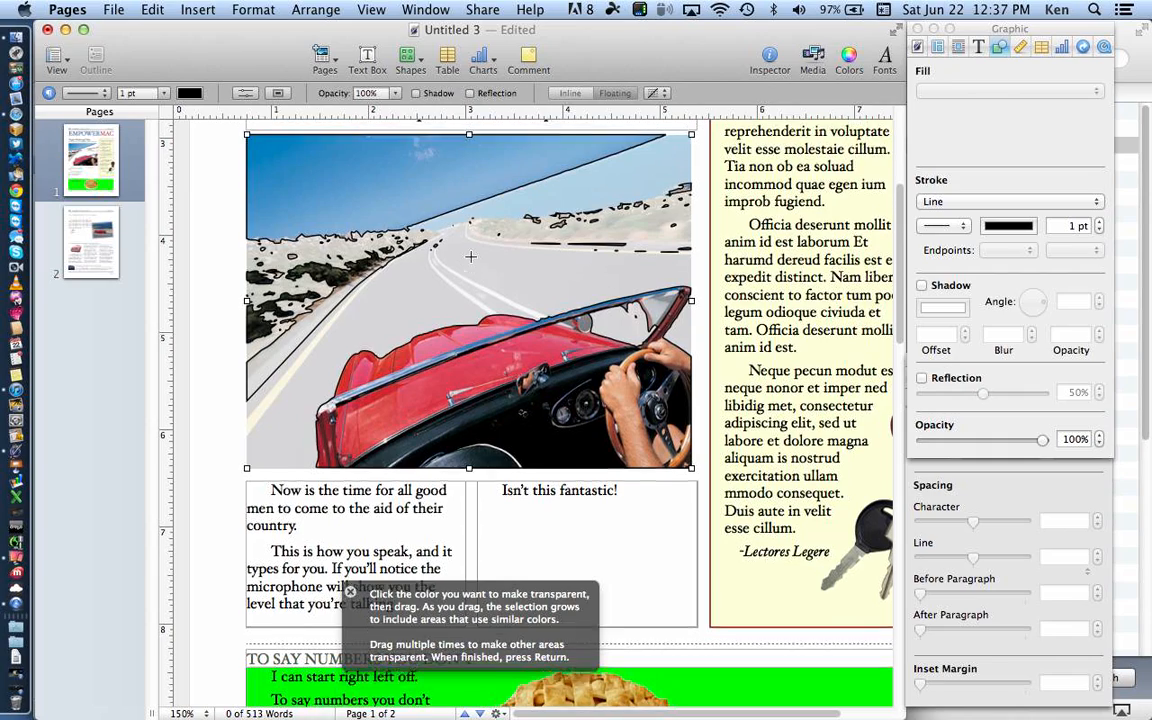
Step: Leave Instant Alpha editing and delete the car photo from page 1 of the newsletter
scroll(470, 257, "up", 5)
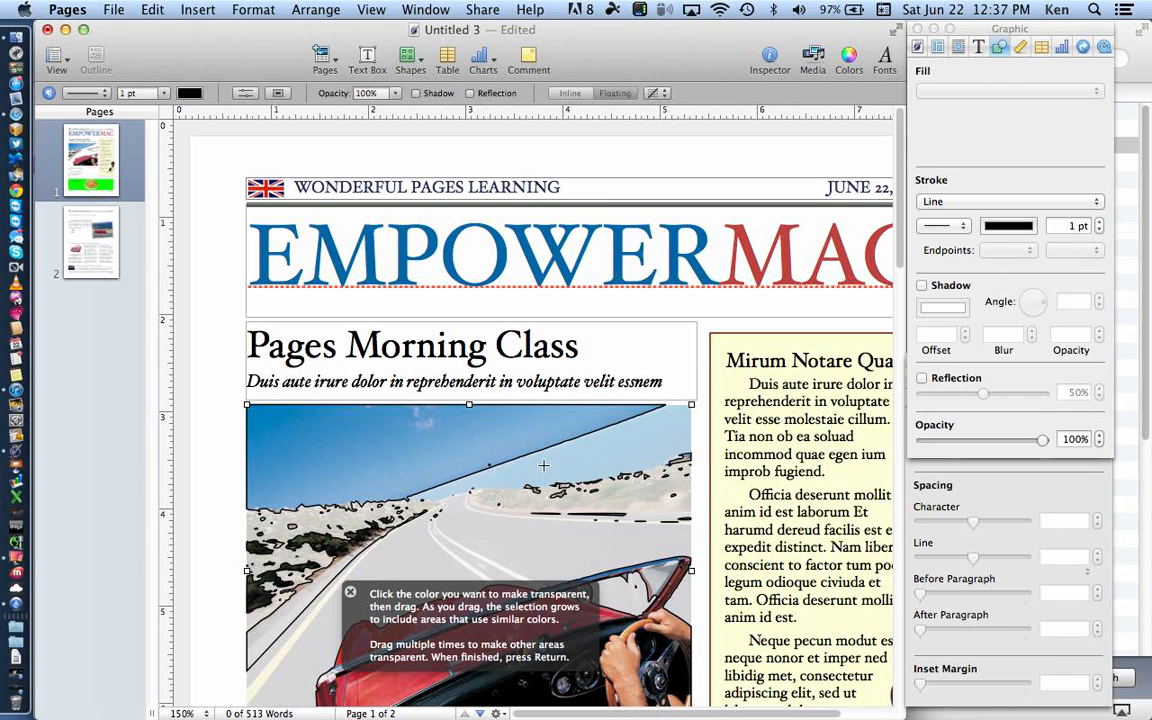
left_click(215, 417)
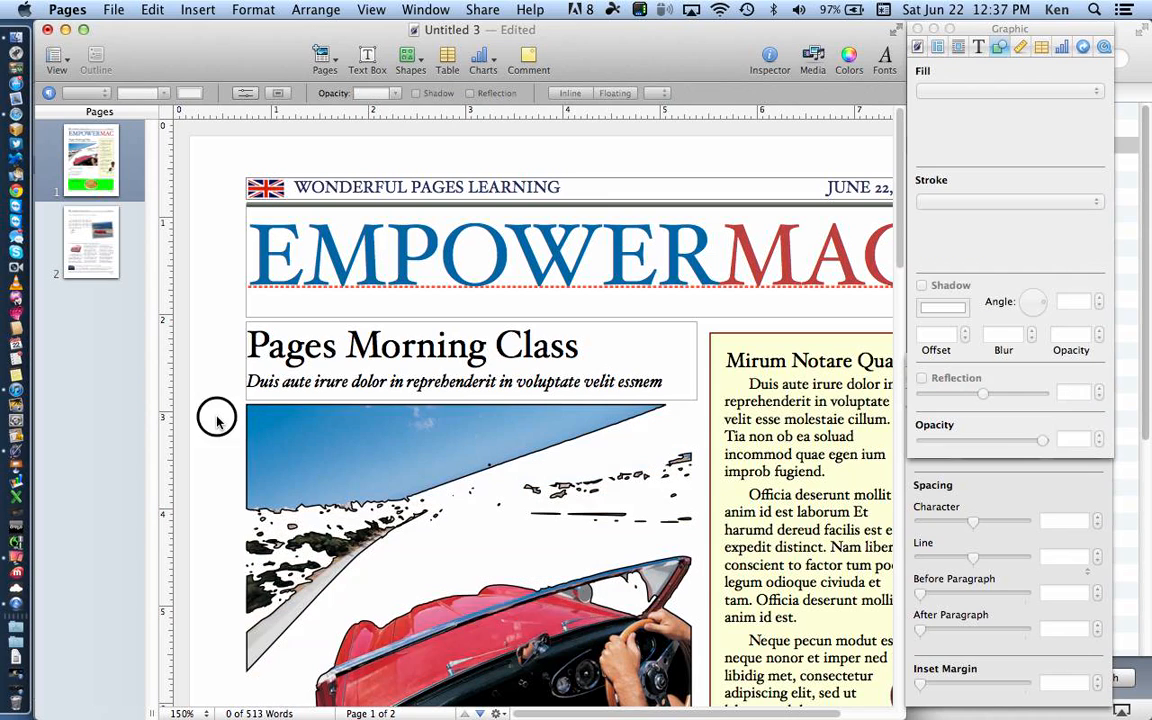
left_click(297, 443)
key("Delete")
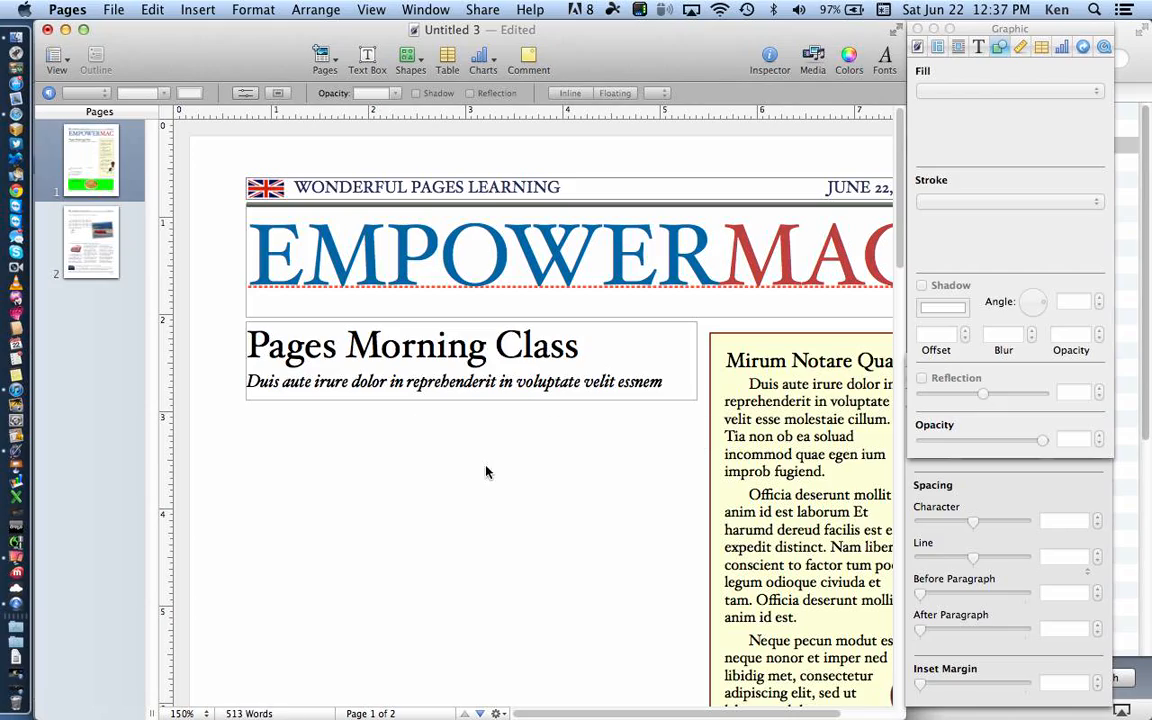
Step: Look over the newsletter's pages and save it as a template named "Pages Class" in My Templates
left_click(786, 453)
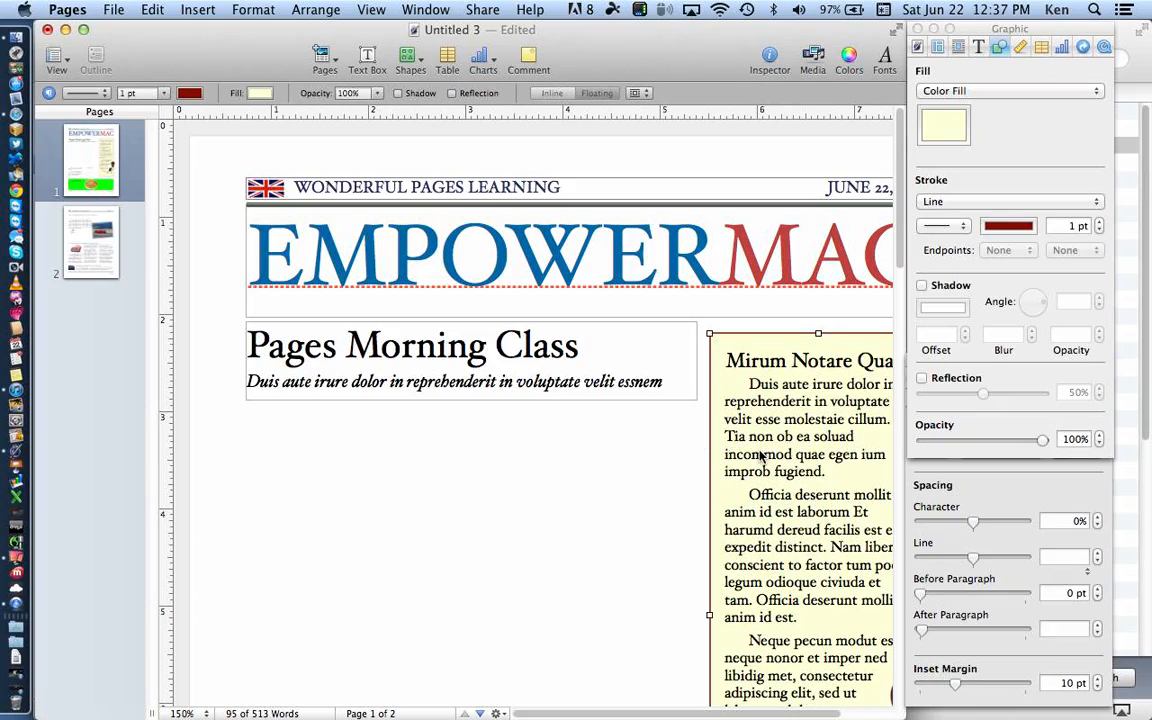
scroll(762, 455, "down", 5)
scroll(683, 404, "down", 3)
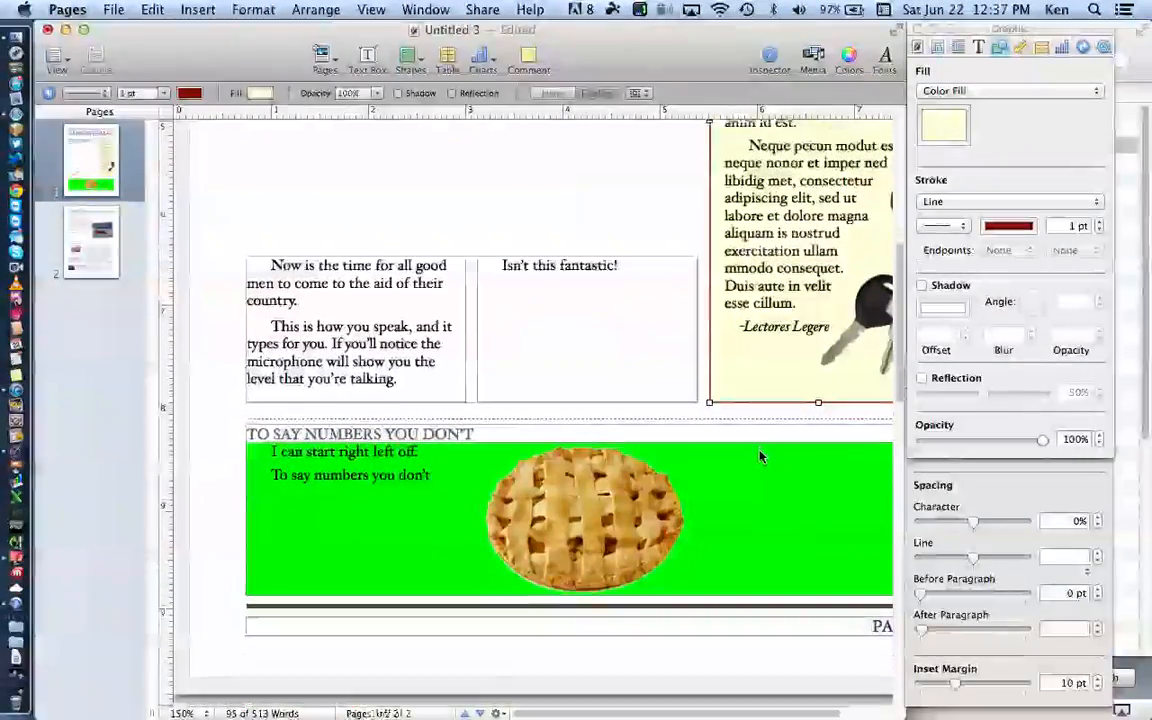
scroll(580, 475, "down", 10)
scroll(612, 502, "down", 8)
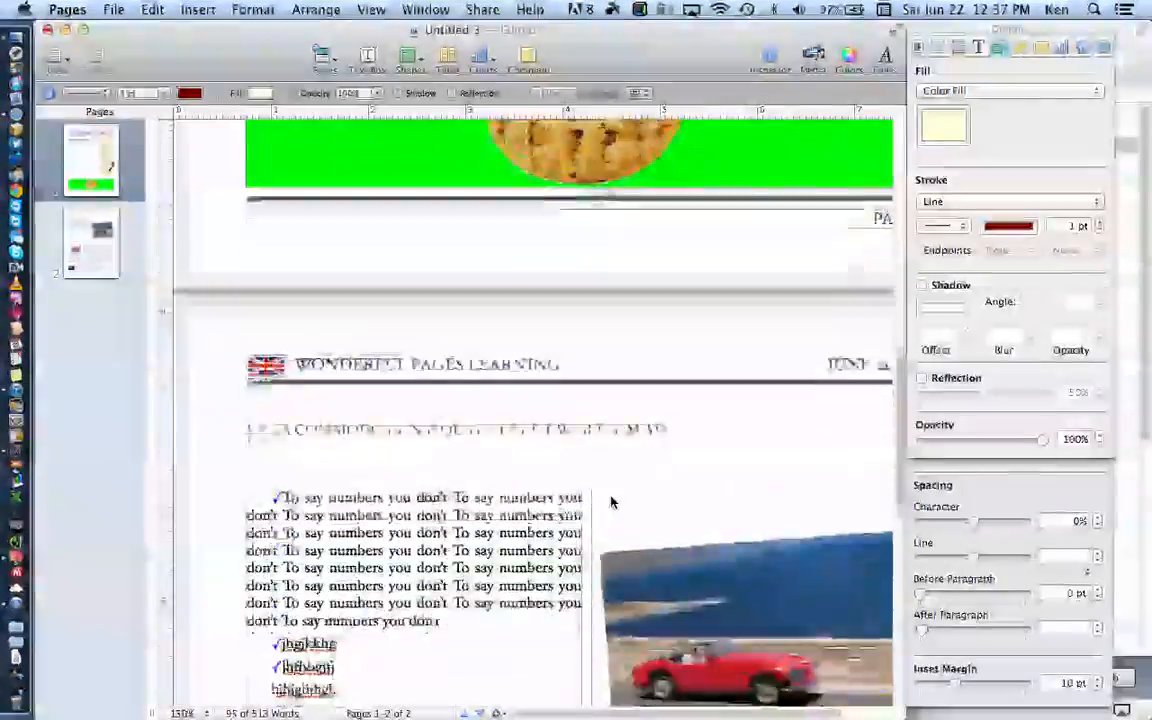
scroll(610, 499, "up", 15)
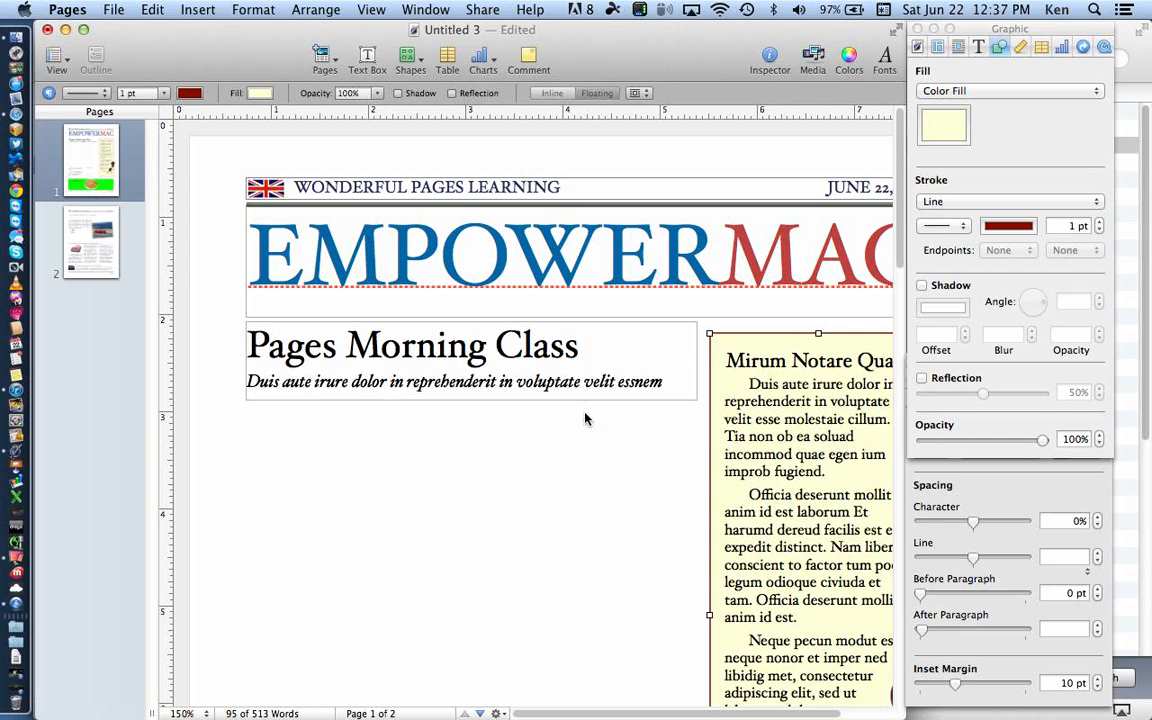
left_click(115, 12)
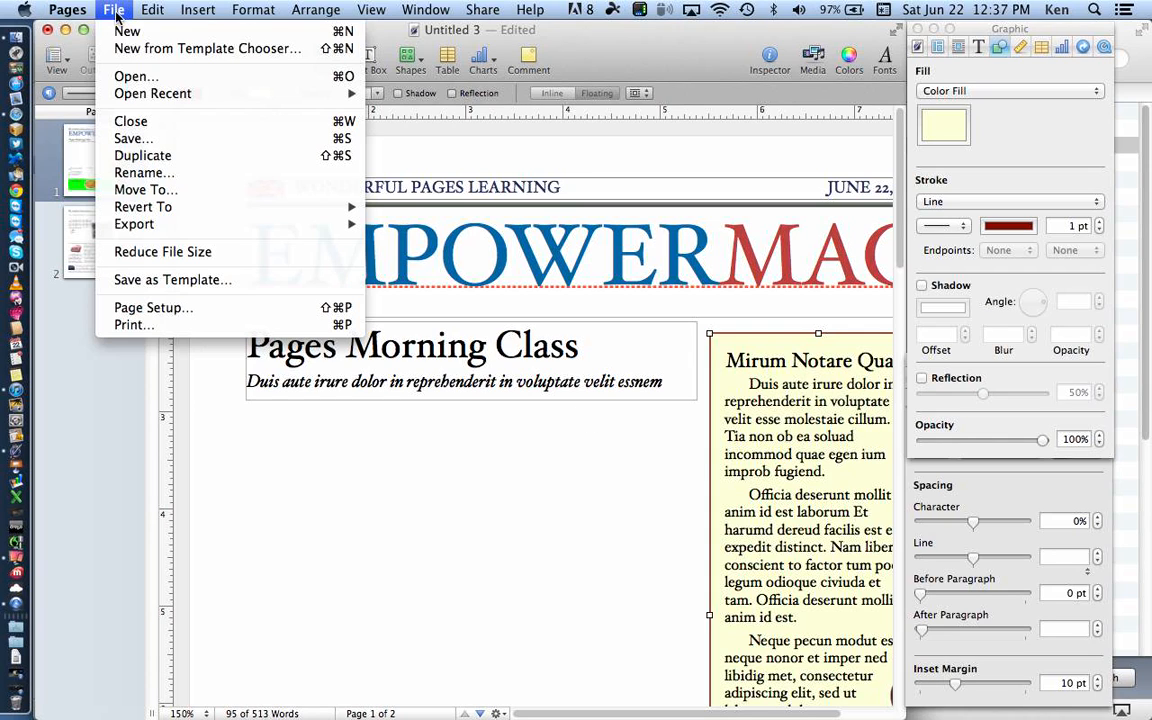
left_click(166, 283)
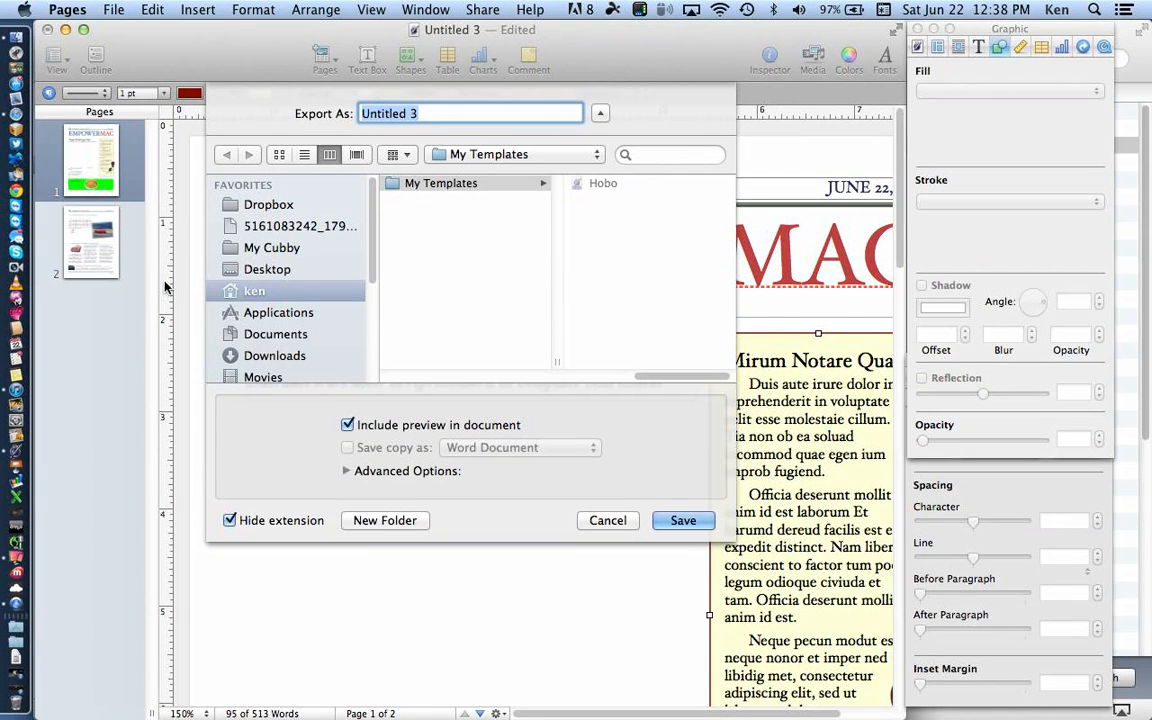
type("Pag")
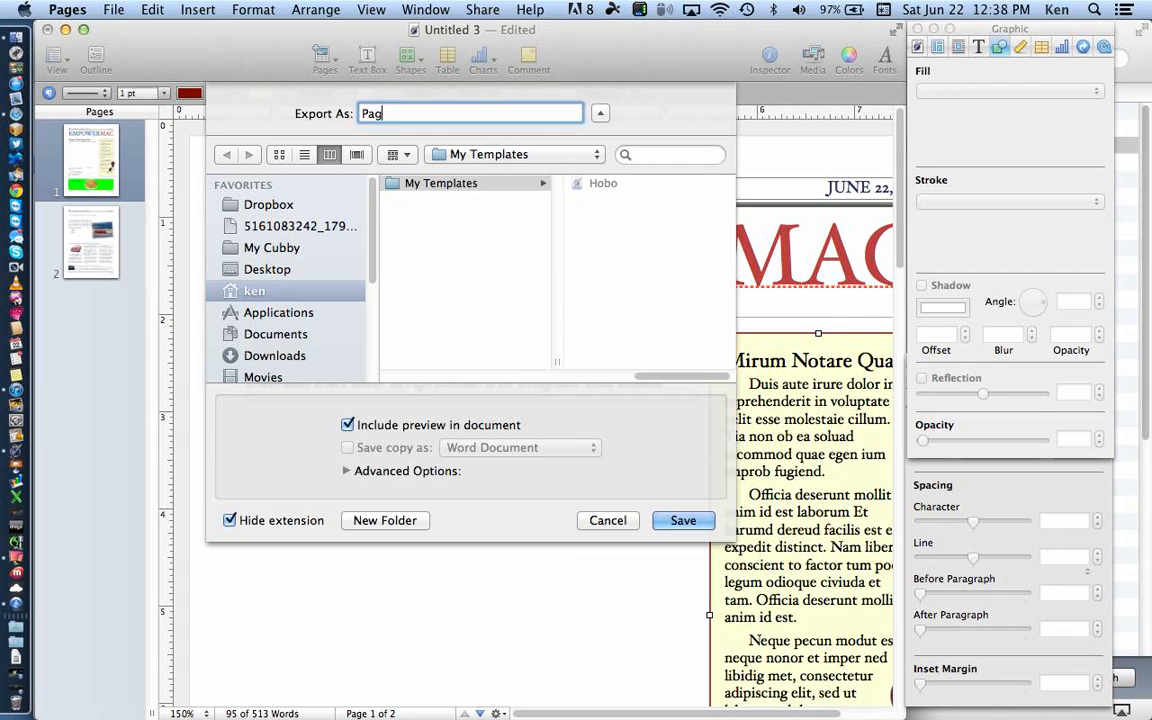
type("es Class")
left_click(684, 520)
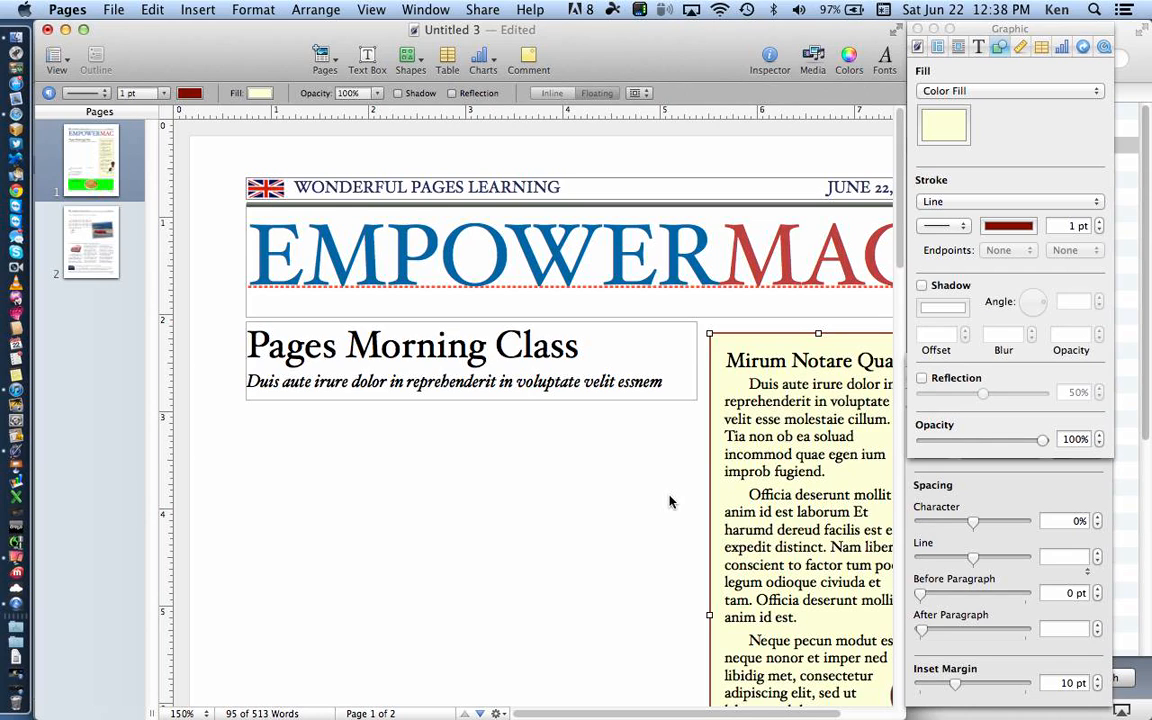
Step: Close the newsletter and create a new document from the Pages Class template in My Templates
left_click(47, 30)
left_click(391, 268)
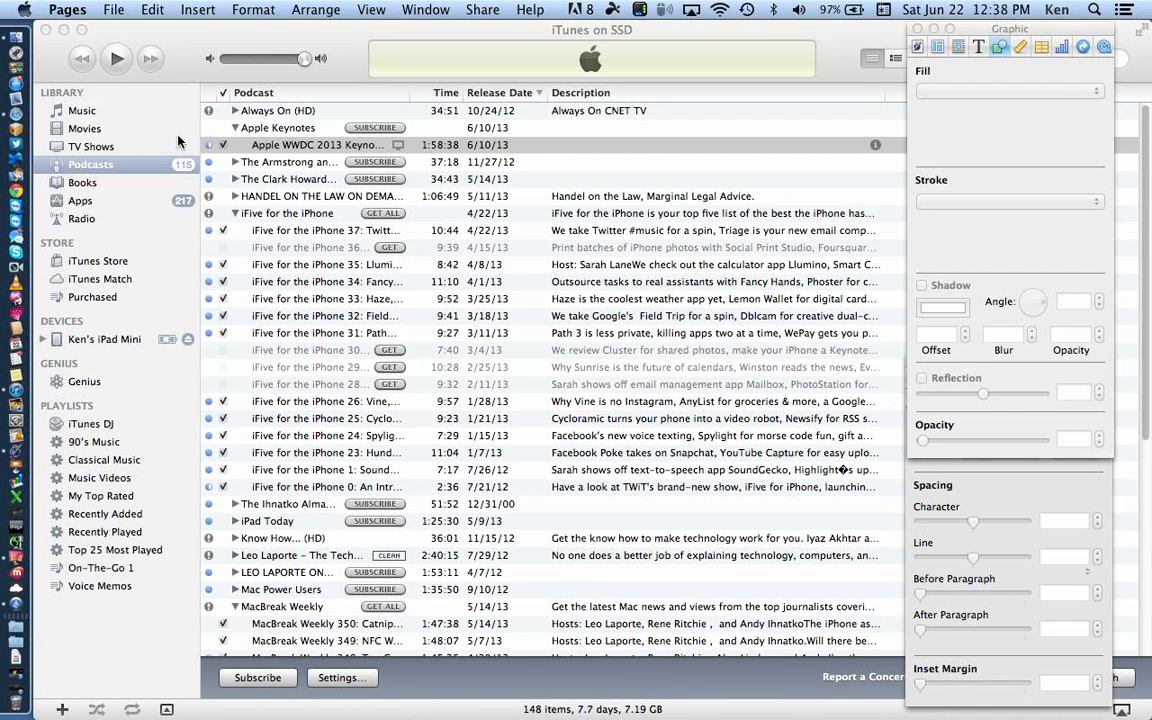
left_click(113, 10)
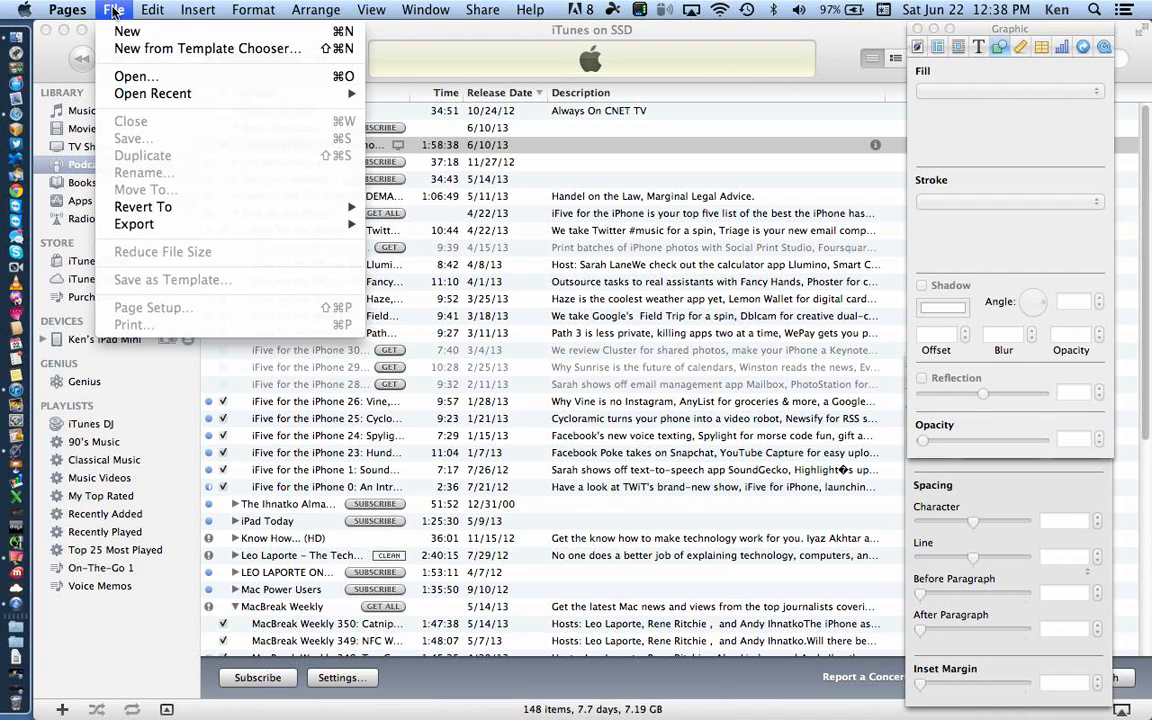
left_click(137, 56)
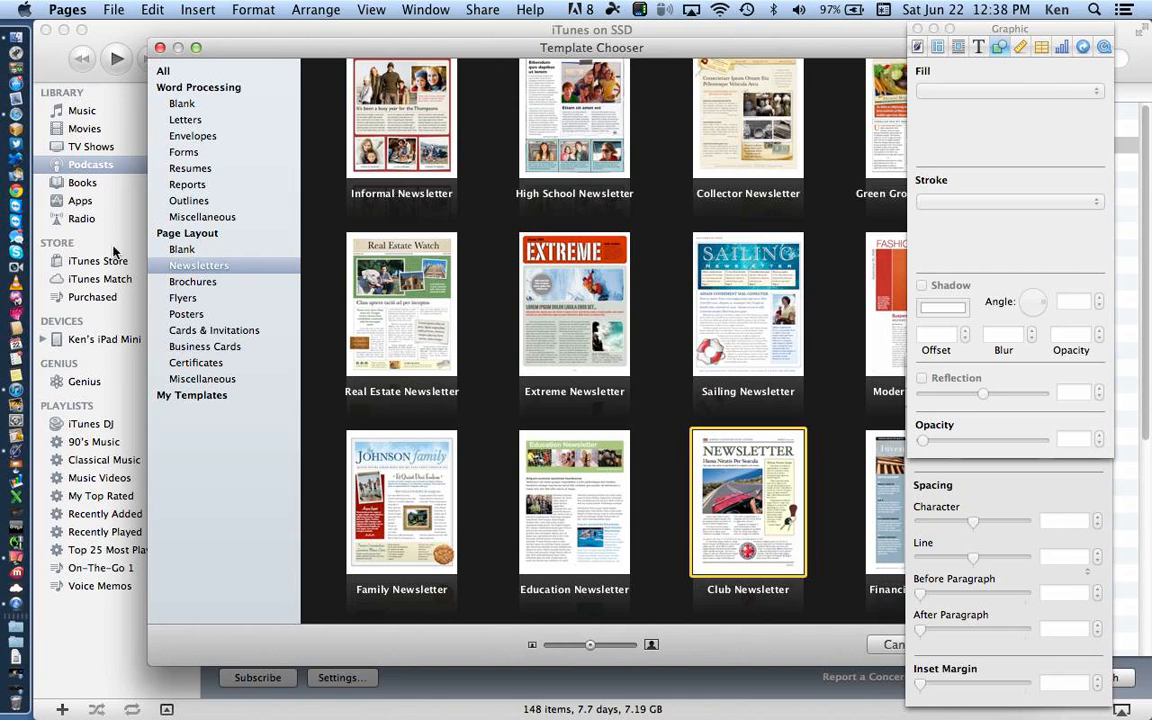
left_click(209, 395)
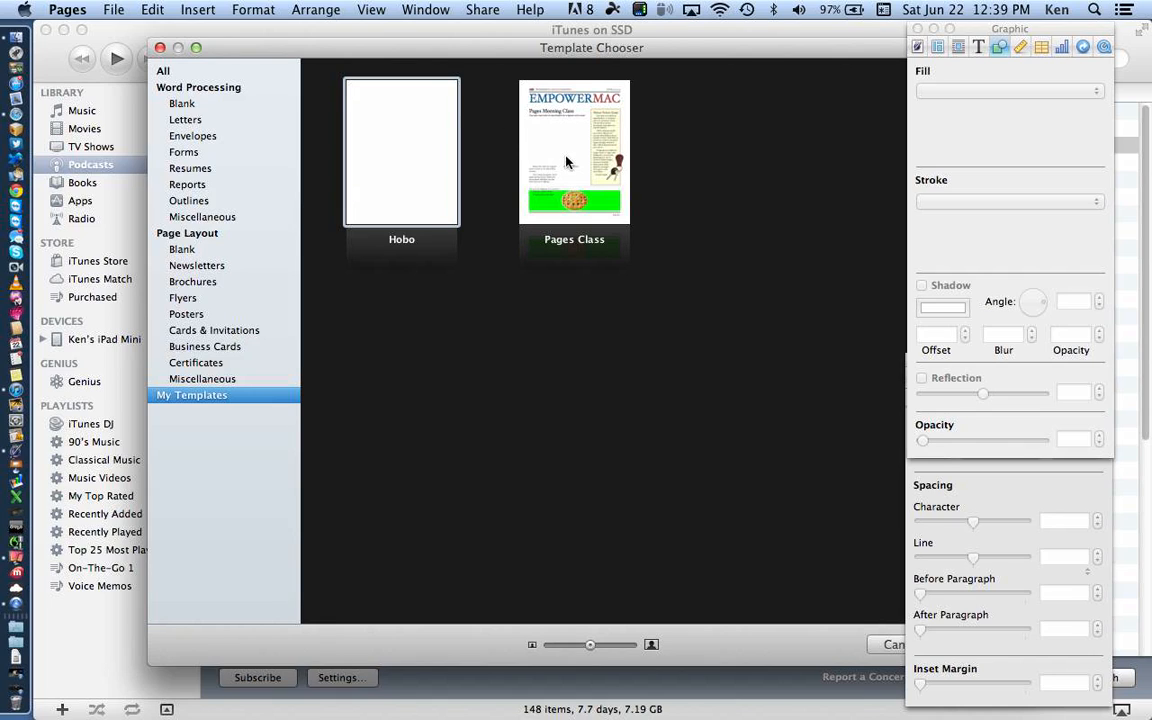
left_click(566, 162)
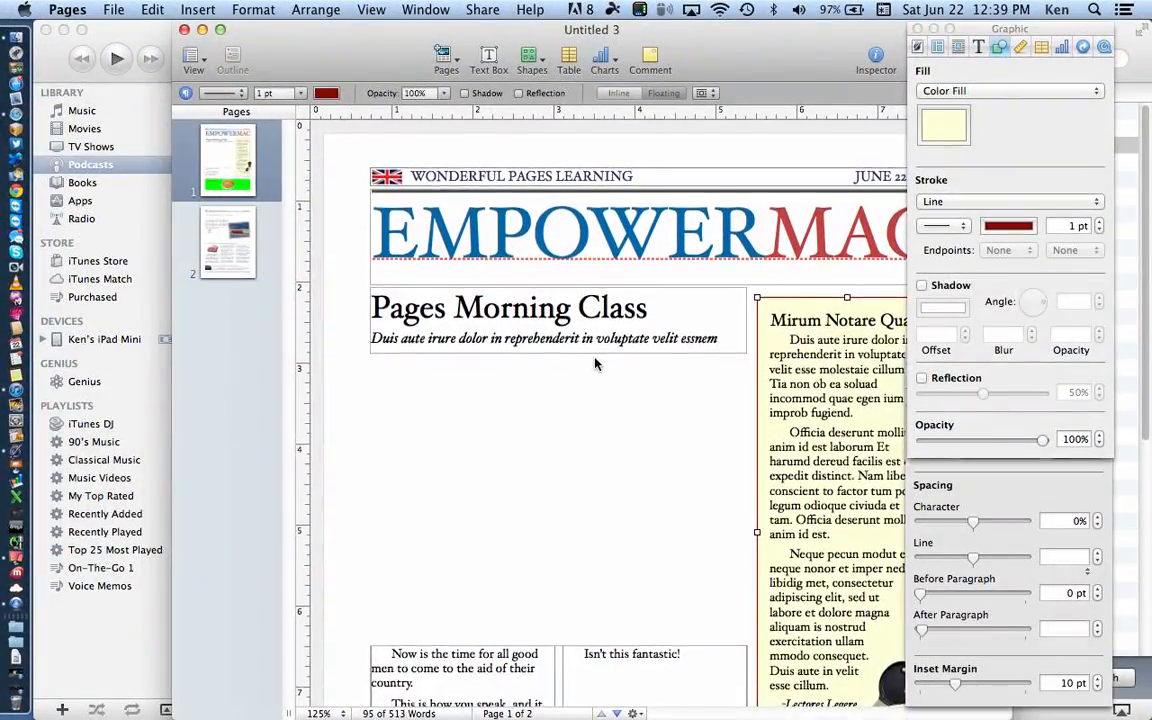
scroll(595, 364, "down", 10)
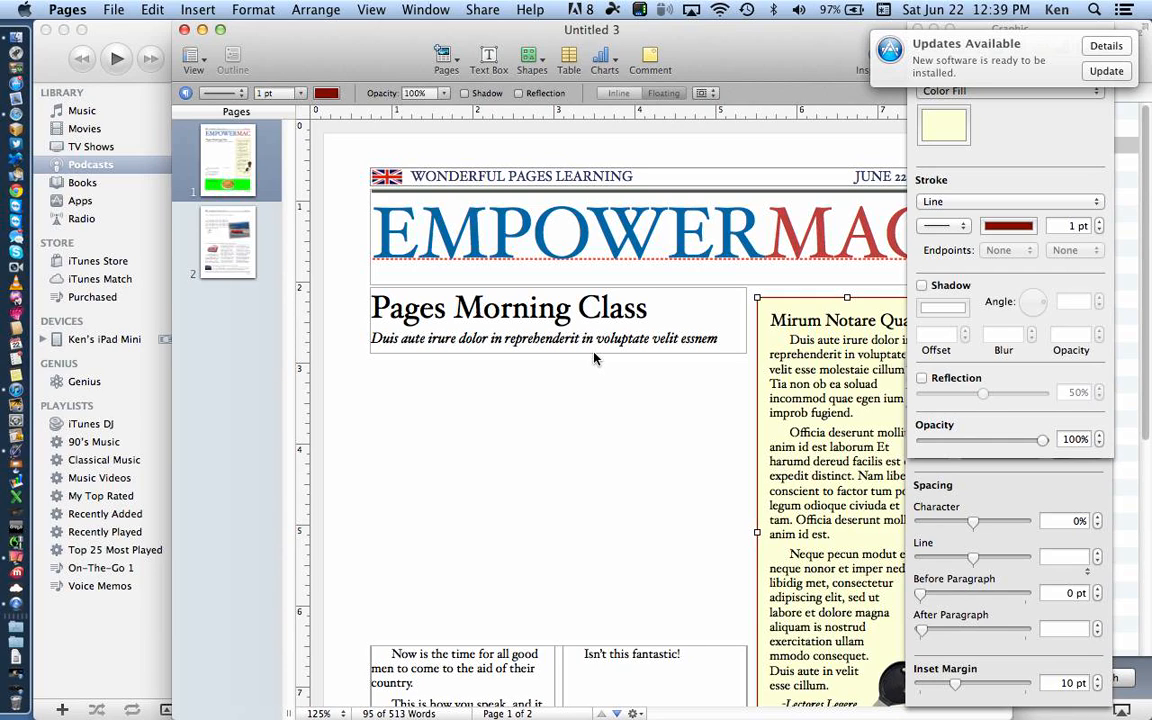
Step: Open the software update details, quit the App Store, and close both inspector windows
left_click(1104, 46)
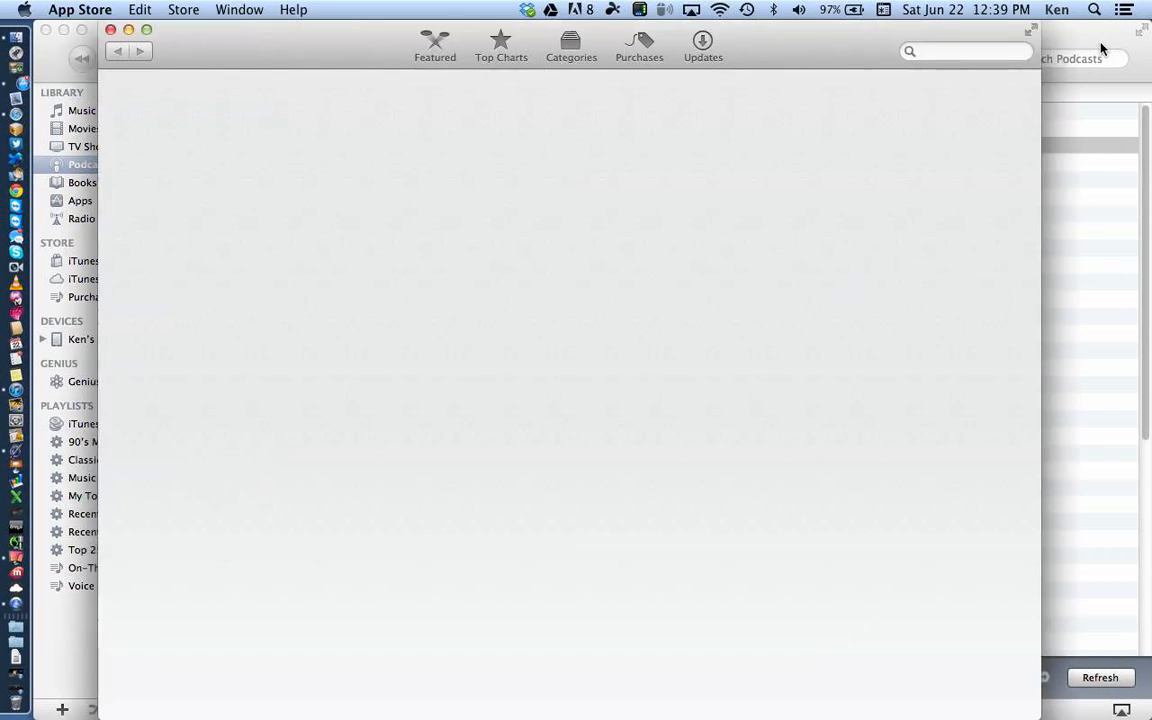
key("super+q")
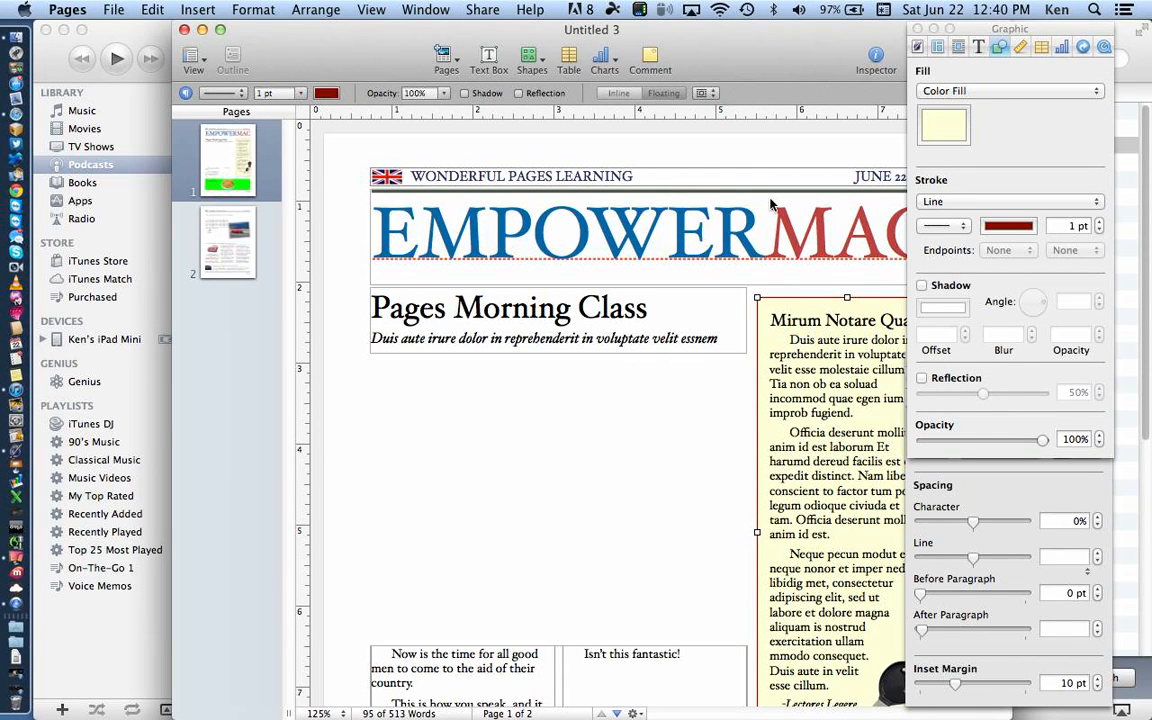
left_click(913, 30)
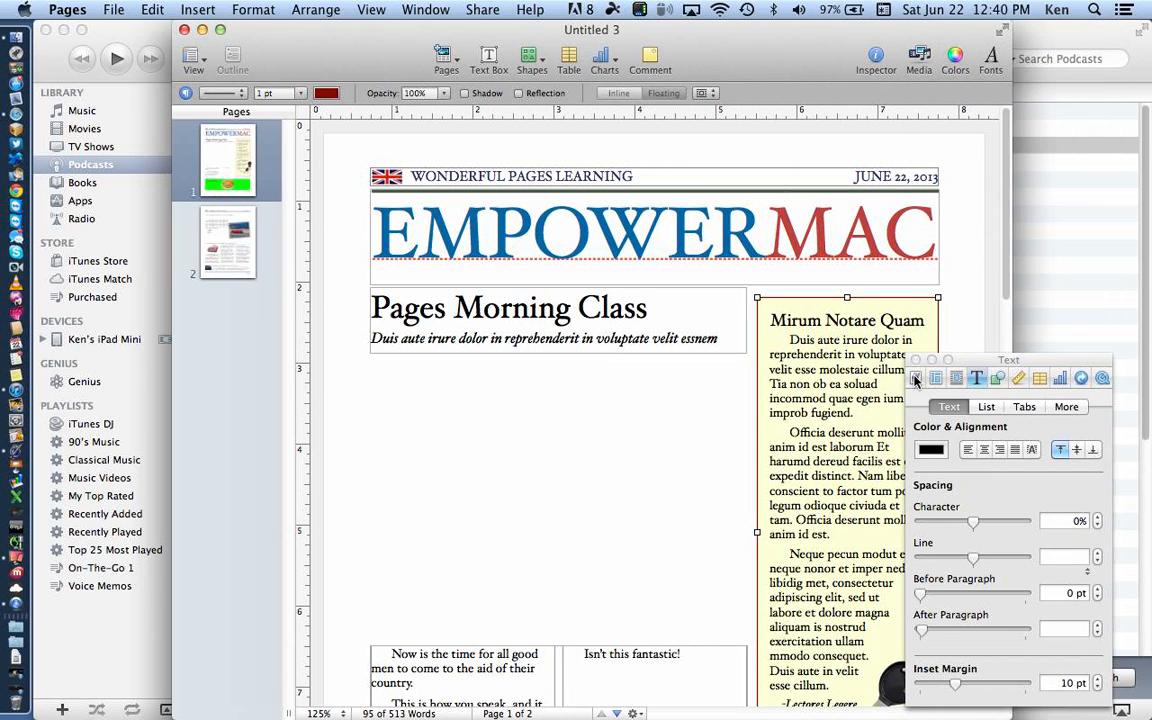
key("super+alt+i")
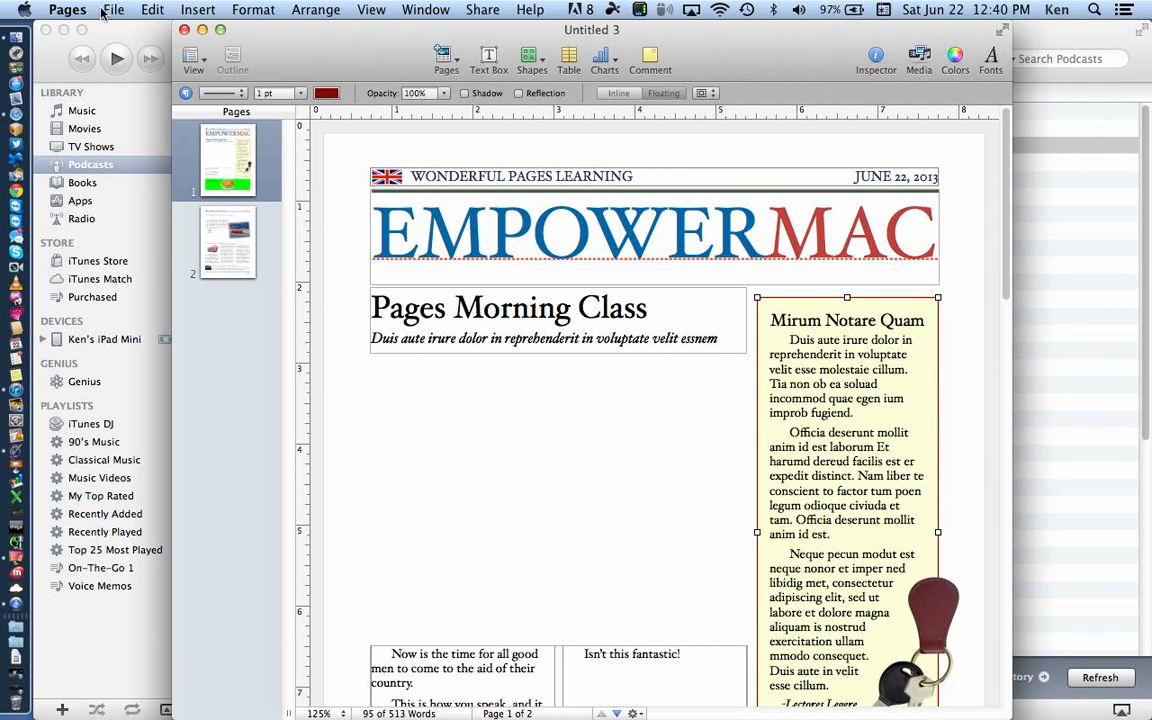
Step: Hide all other applications and move the document window to make room beside it
left_click(67, 10)
left_click(100, 194)
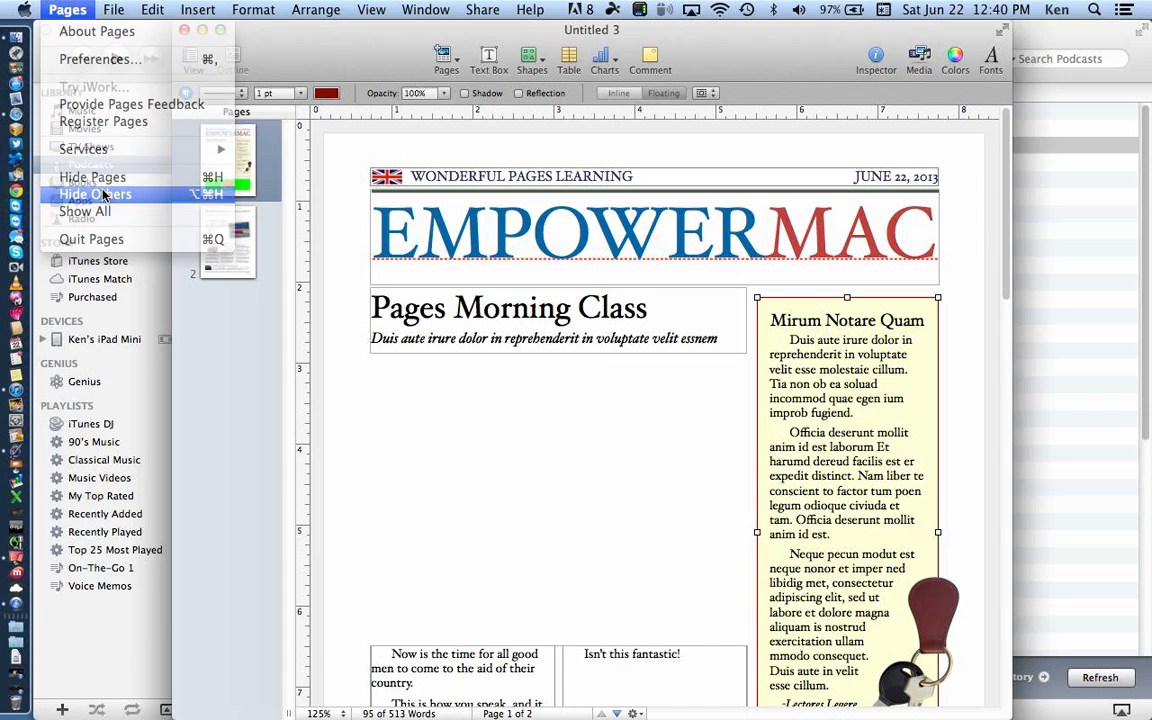
left_click_drag(412, 50, 290, 28)
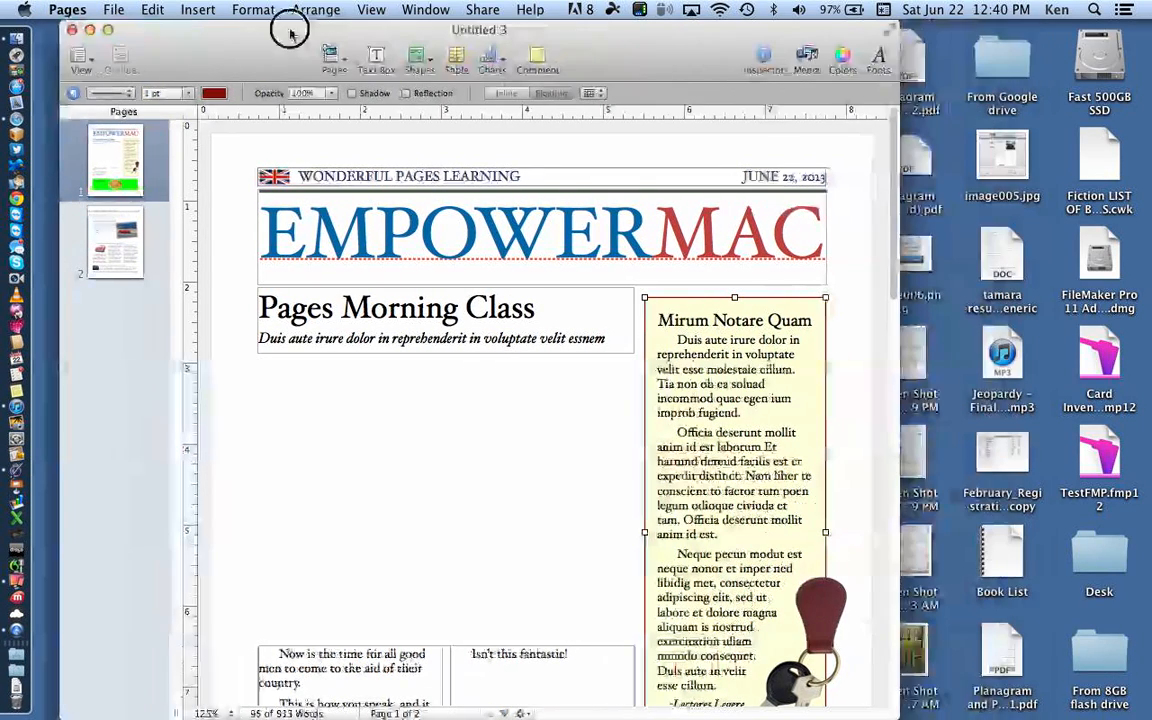
Step: Open the media browser's iPhoto pictures and look through the photos and albums for a picture for the page
left_click(807, 60)
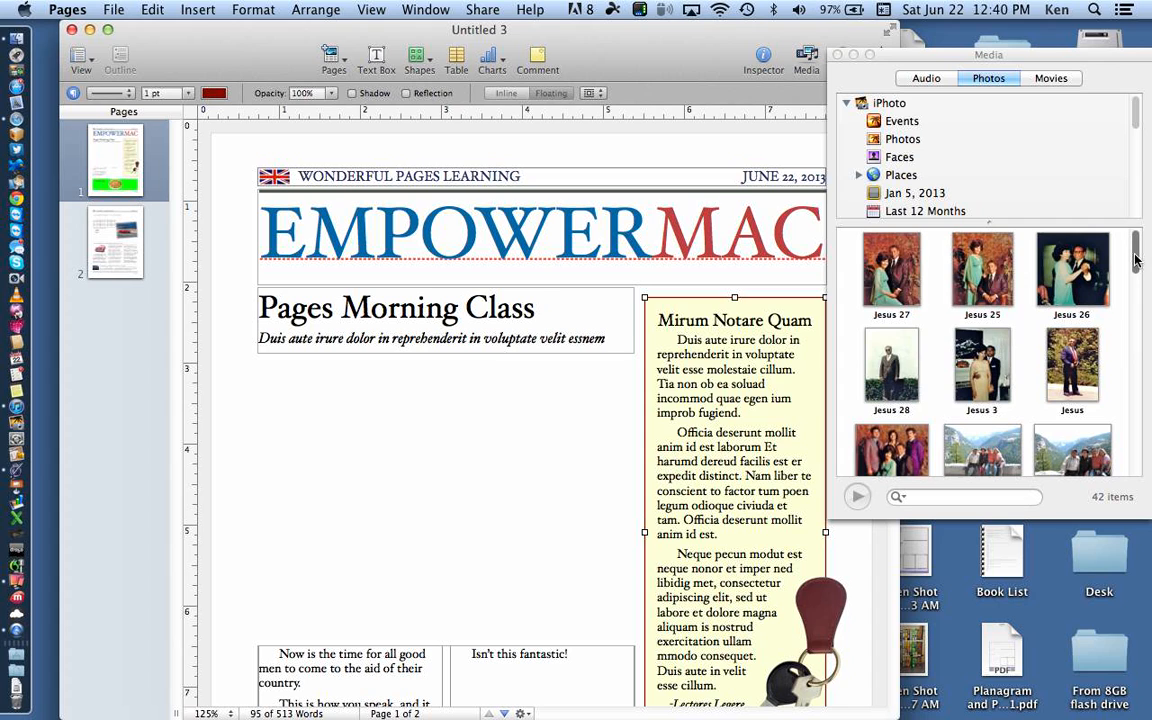
left_click_drag(1134, 250, 1135, 347)
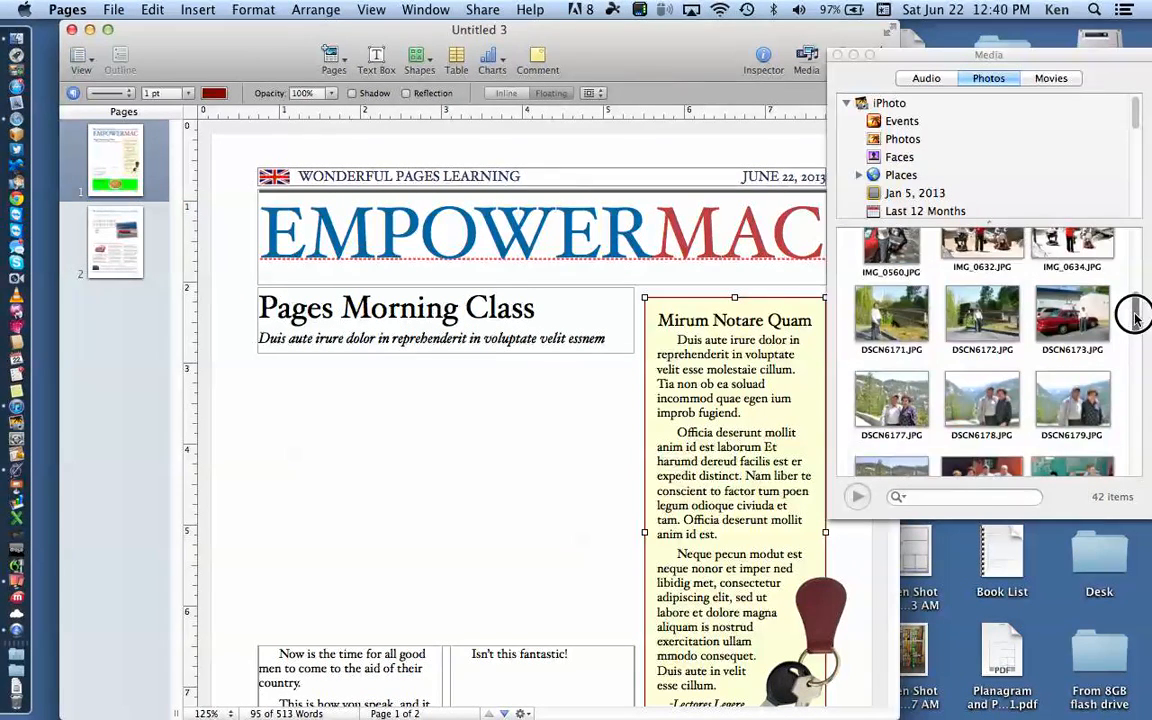
mouse_move(1135, 317)
left_mouse_down()
mouse_move(1133, 351)
mouse_move(1134, 337)
left_mouse_up()
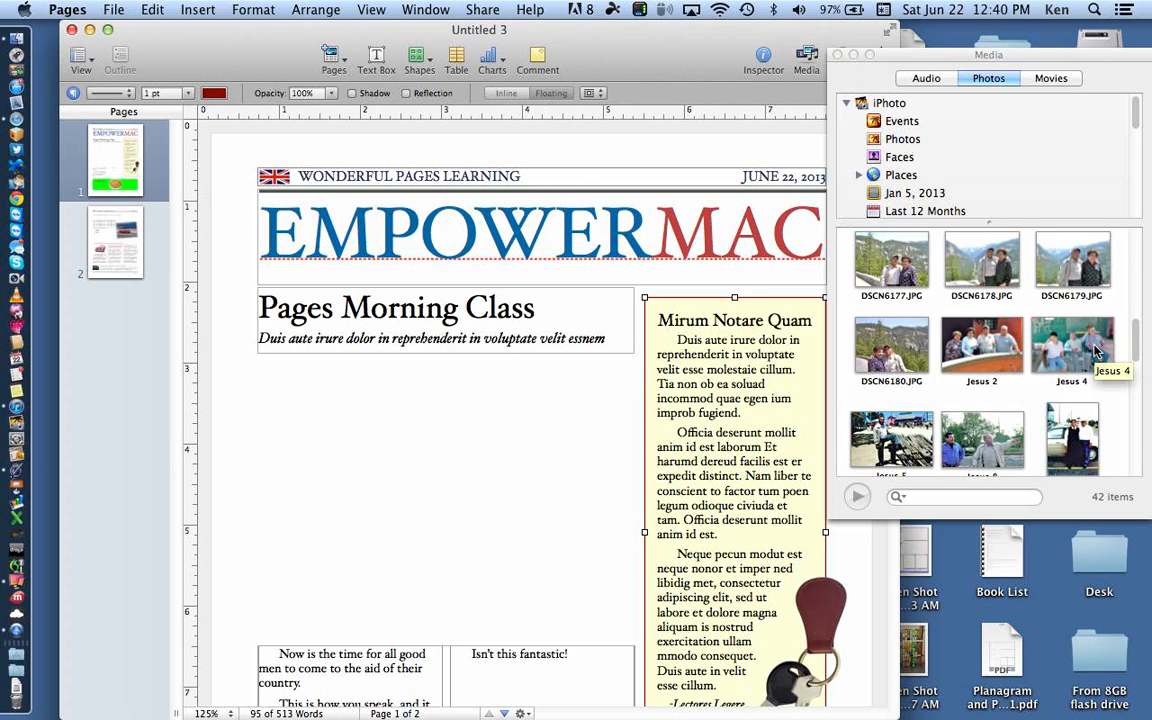
left_click(1078, 268)
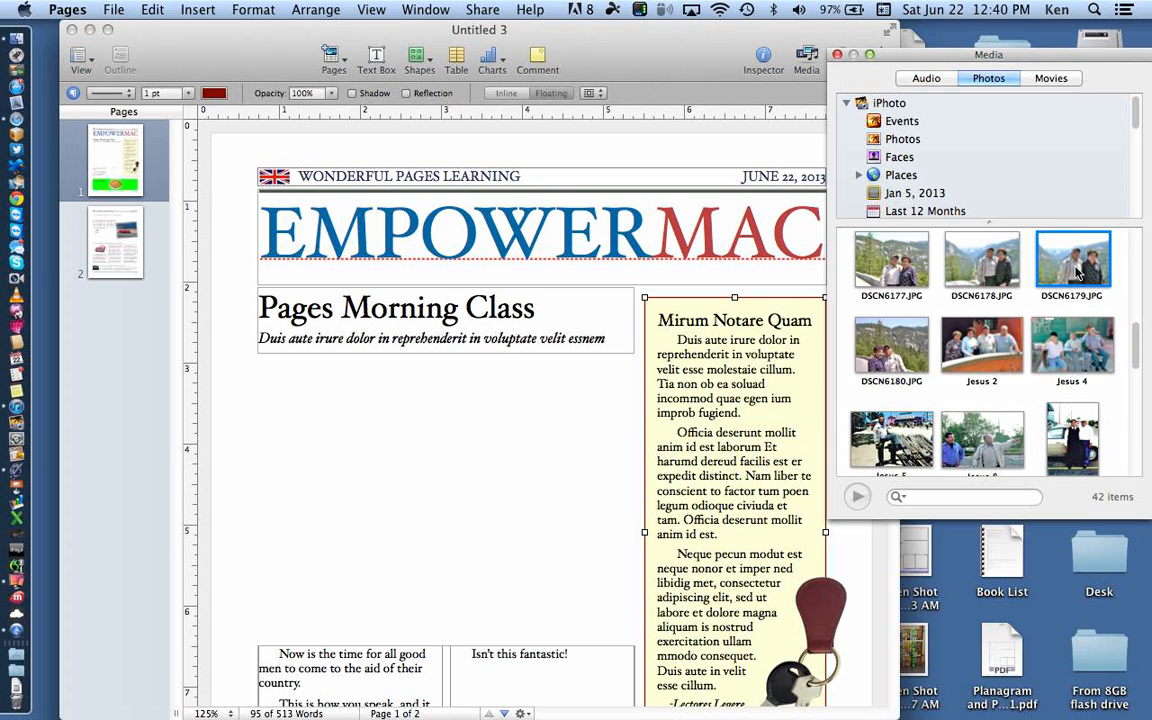
left_click(988, 268)
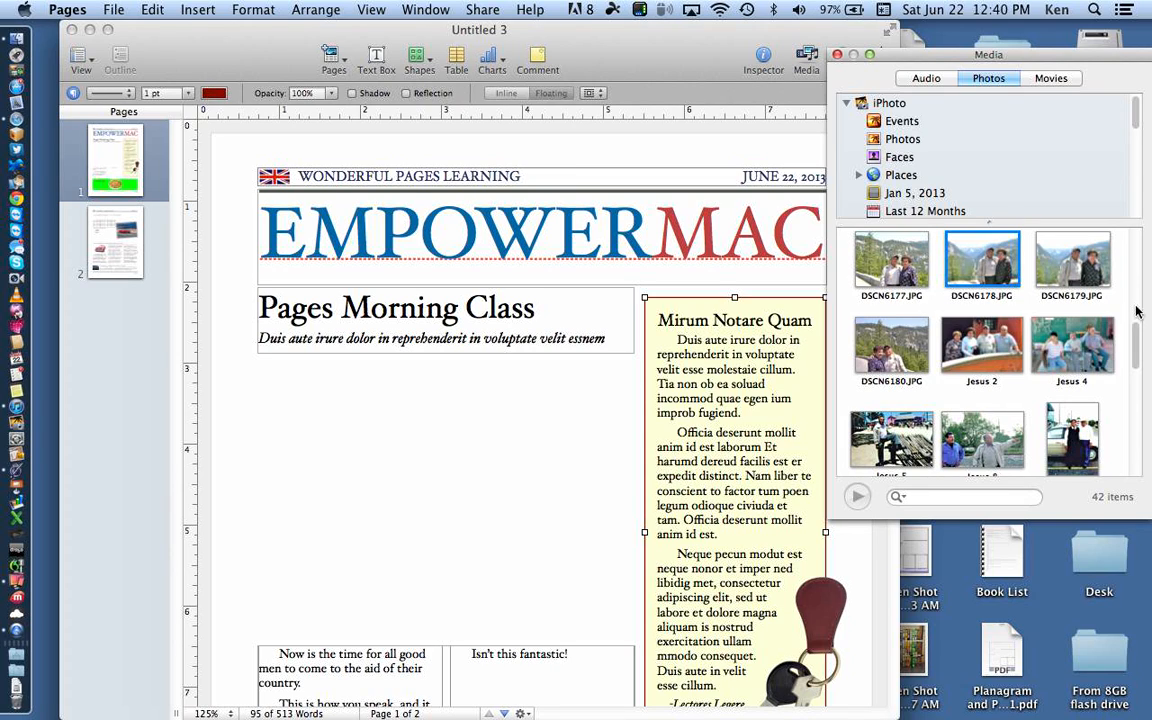
scroll(968, 188, "down", 1)
scroll(968, 188, "down", 10)
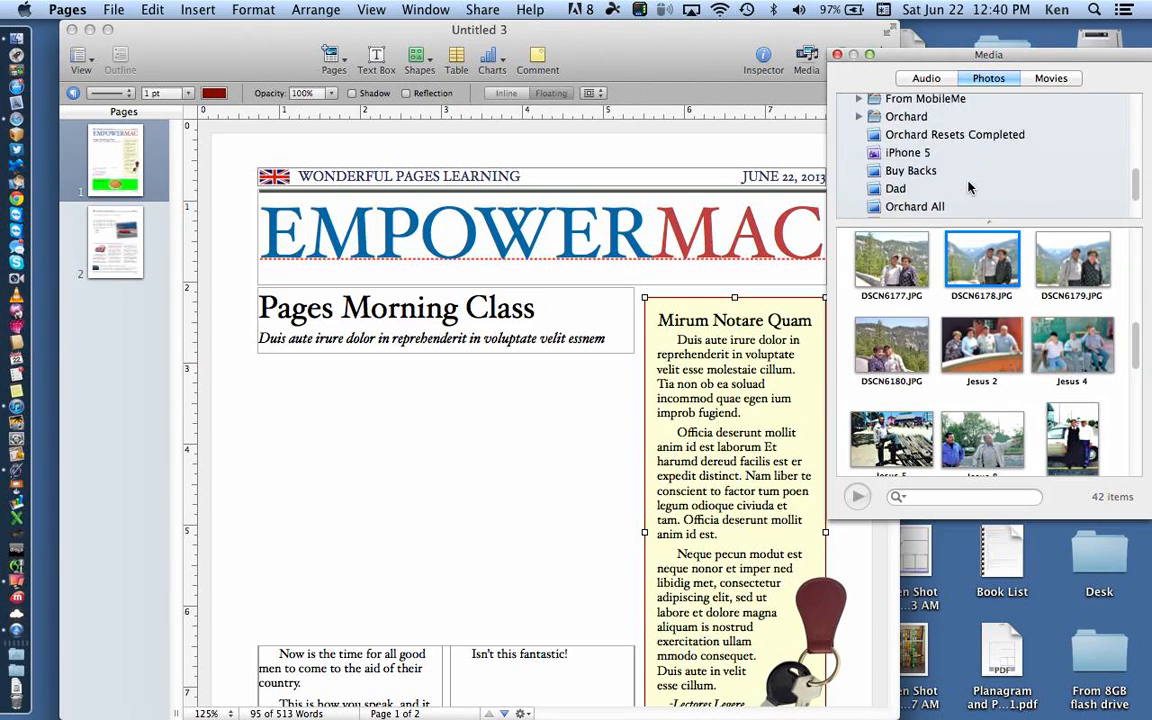
scroll(968, 188, "up", 8)
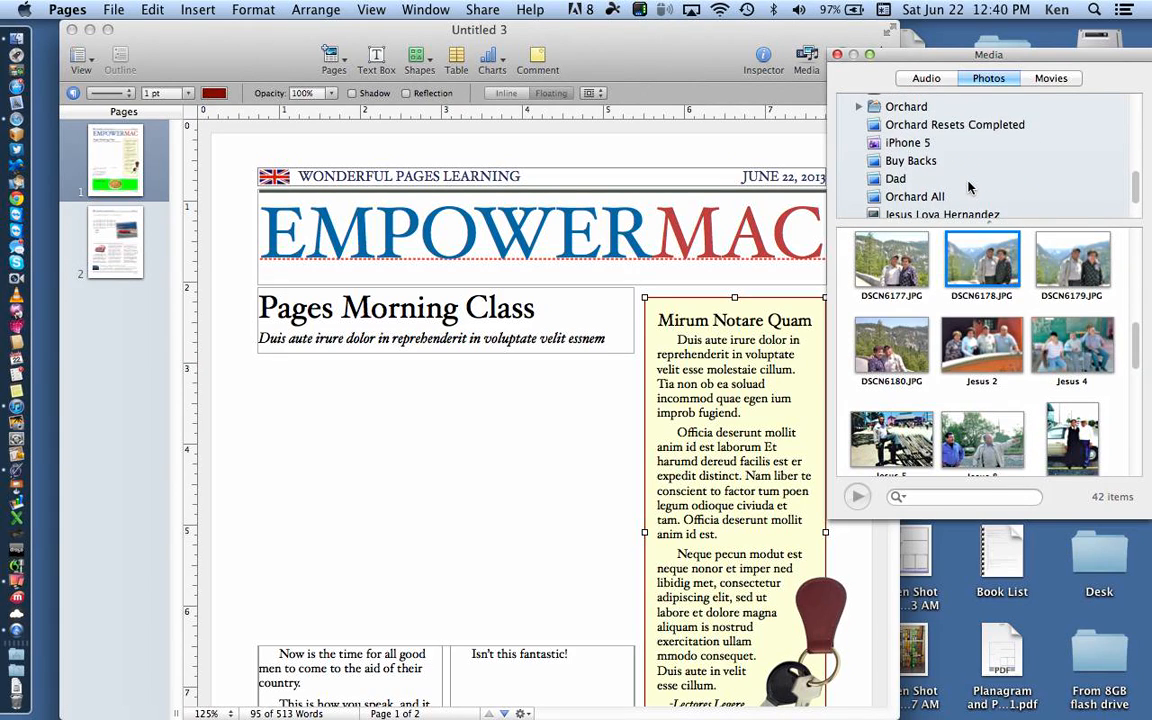
scroll(968, 188, "up", 3)
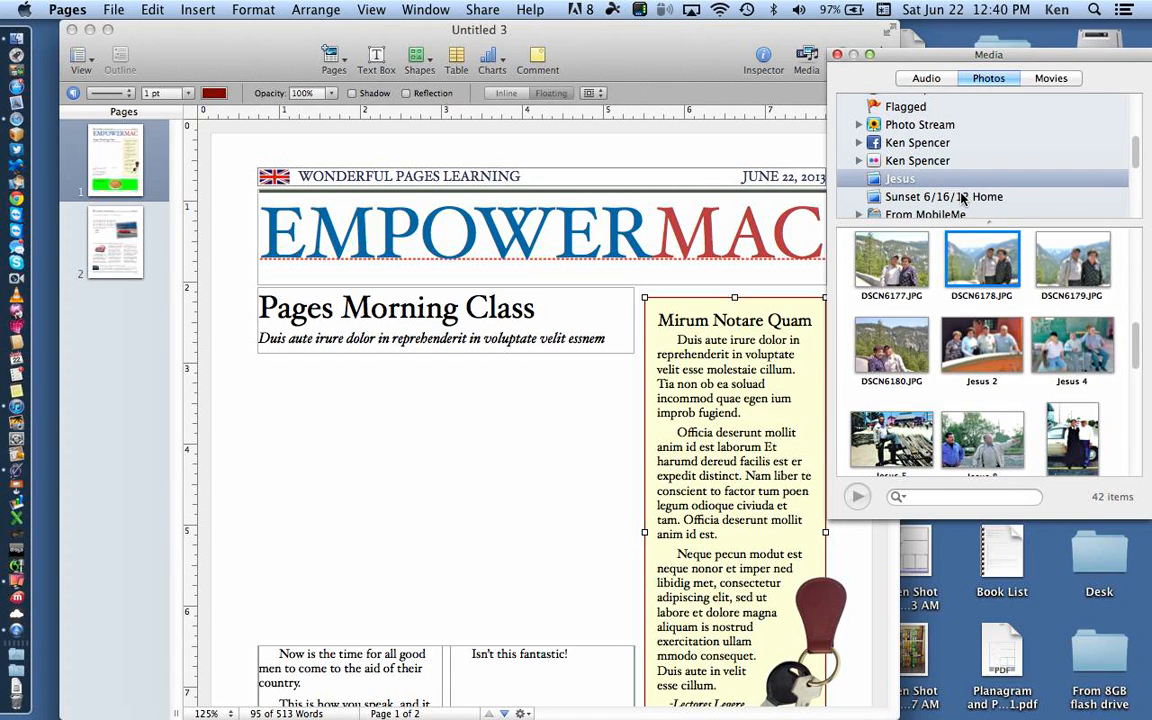
Step: Insert IMG_0074 from the Sunset 6/16/12 Home album into the empty photo space on page 1
left_click(955, 196)
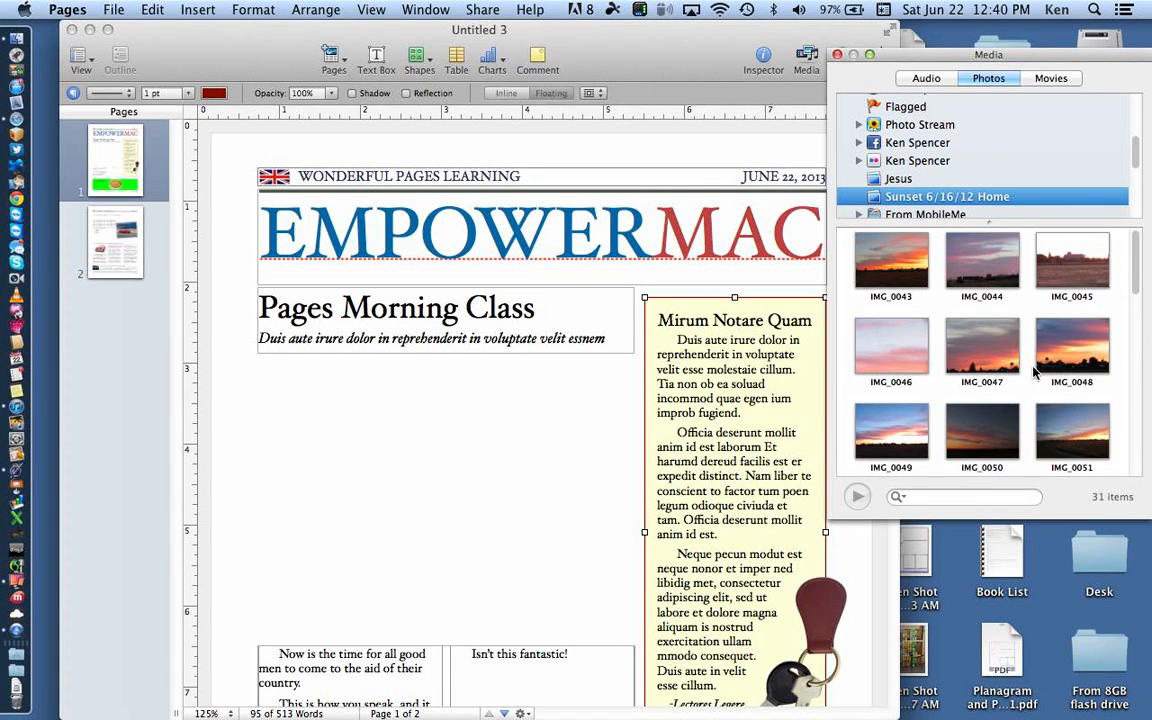
scroll(1030, 330, "down", 5)
scroll(1035, 372, "down", 8)
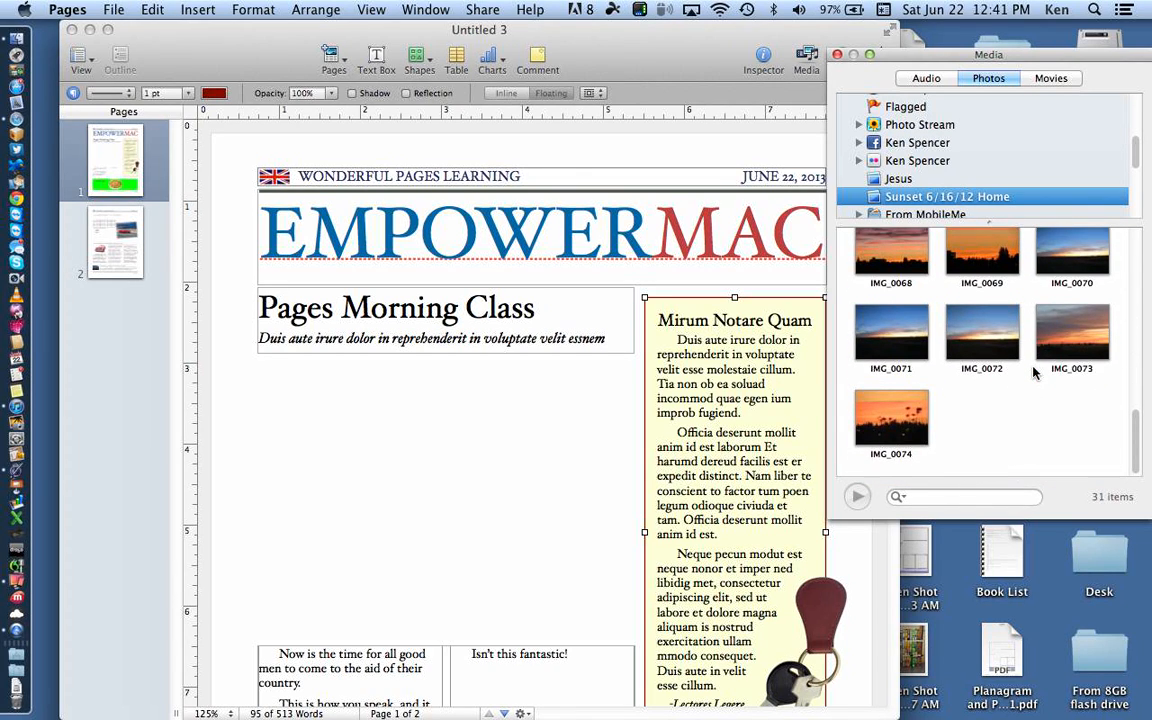
left_click(903, 450)
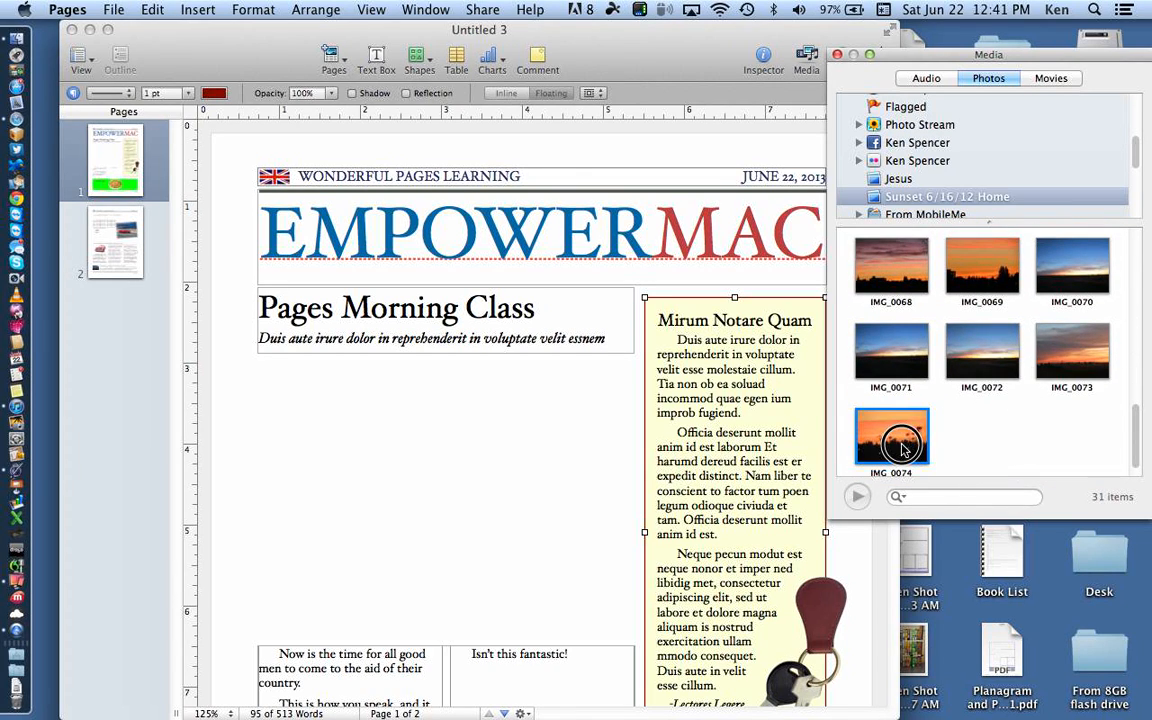
left_click_drag(903, 450, 415, 447)
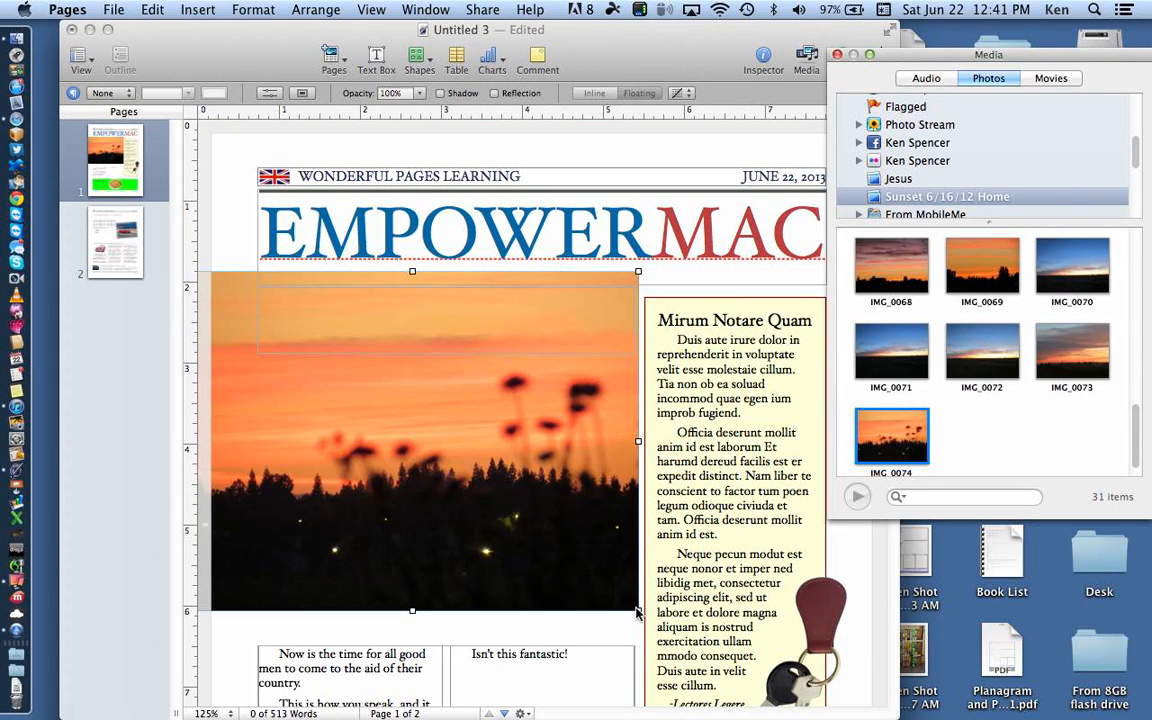
Step: Shrink and position the sunset photo to fit the column width between the subtitle and the text boxes, and close the media browser
left_click_drag(639, 611, 548, 516)
left_click_drag(442, 427, 518, 506)
mouse_move(616, 491)
left_mouse_down()
mouse_move(650, 491)
mouse_move(628, 491)
left_mouse_up()
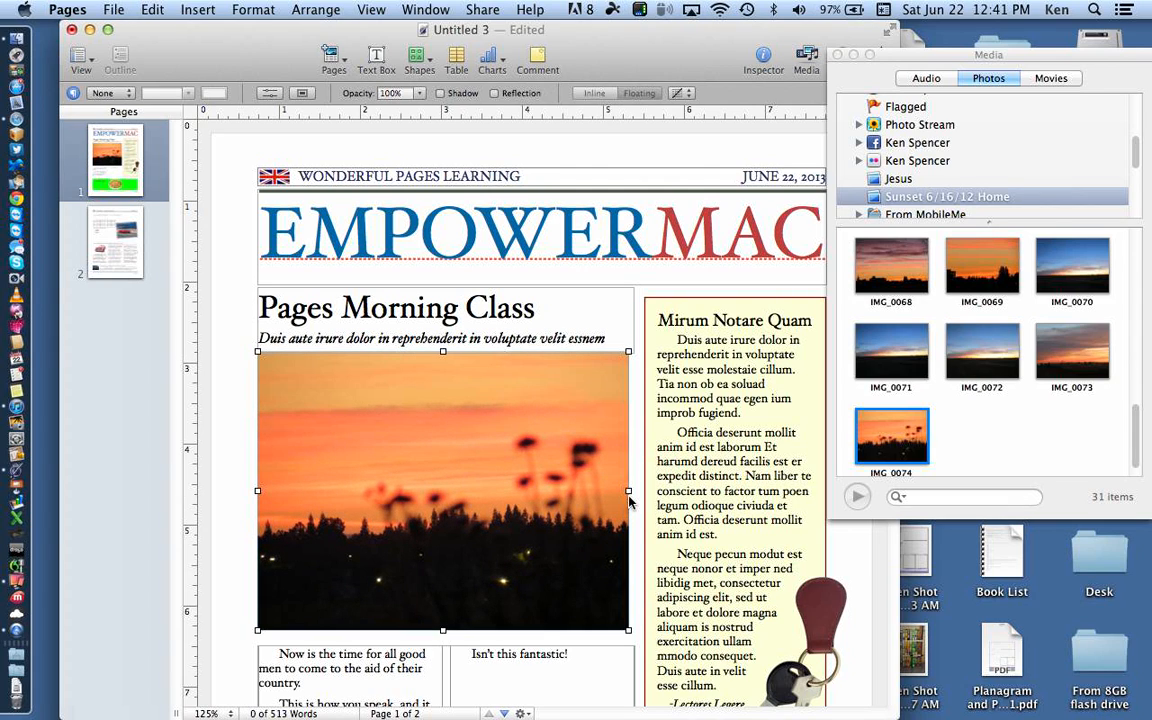
key("Right")
key("Right")
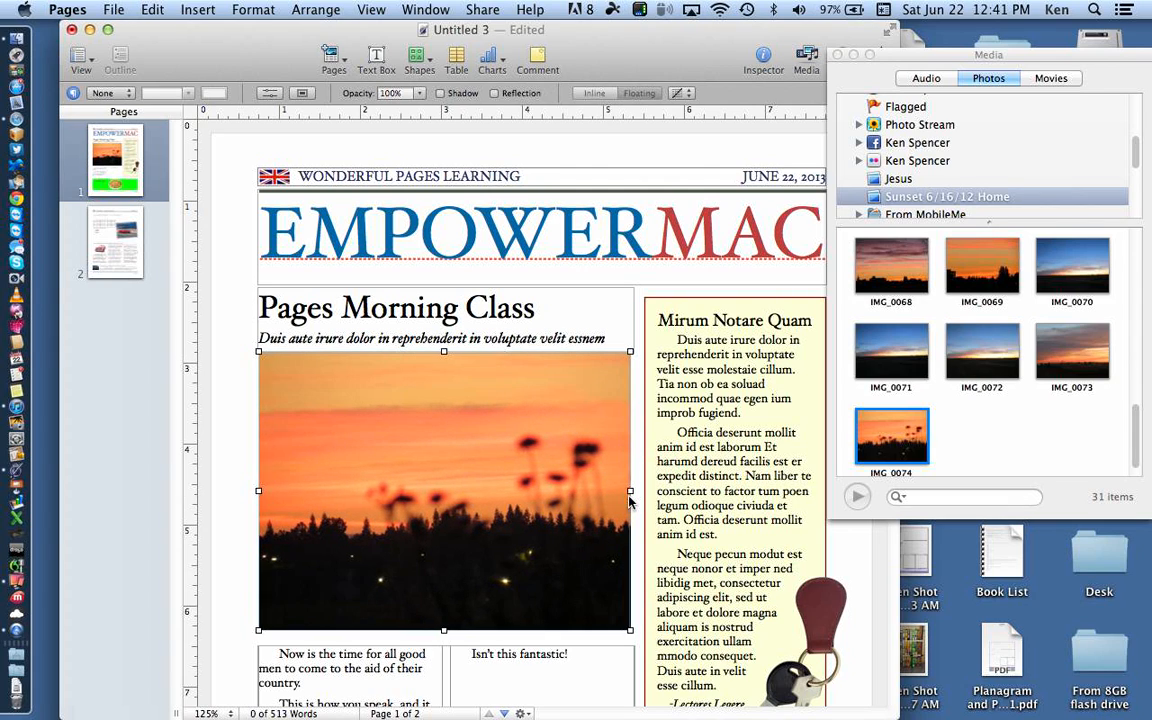
key("Down")
key("Left")
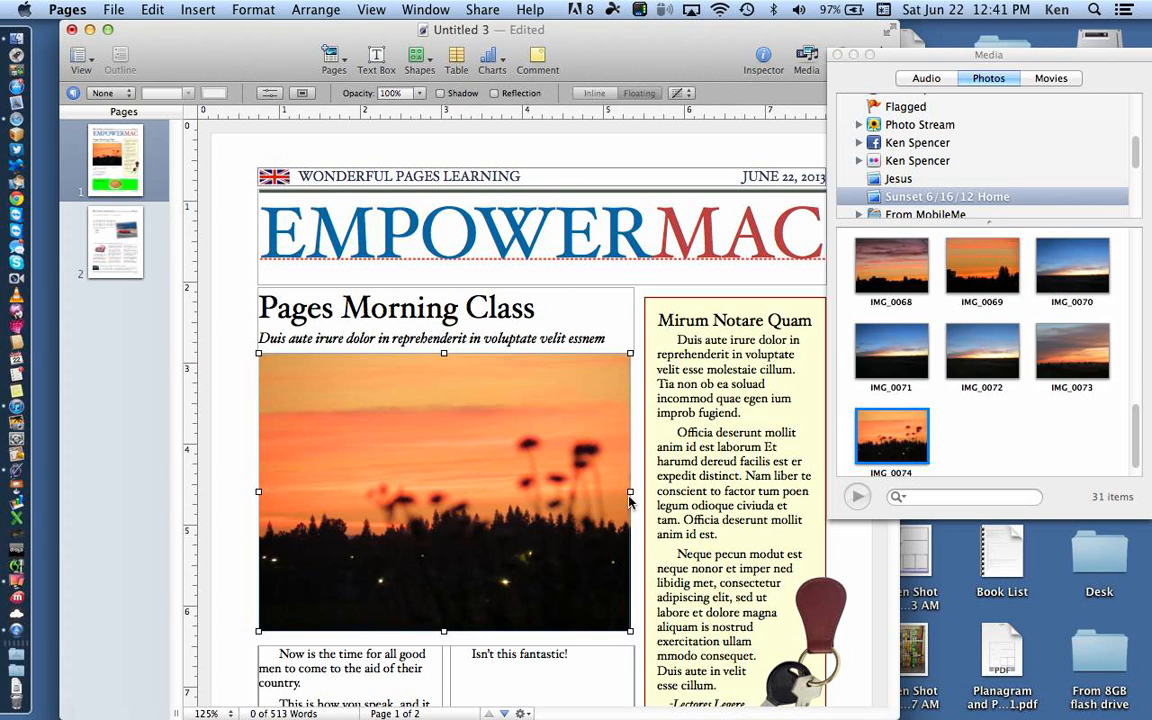
scroll(680, 580, "down", 5)
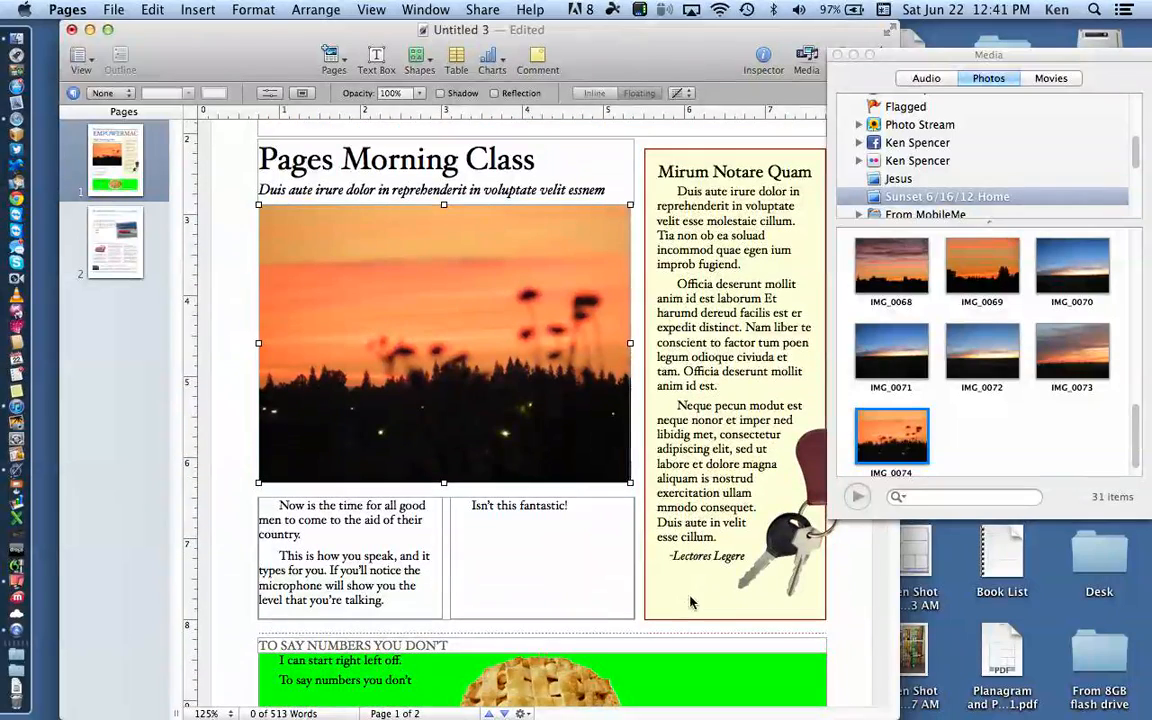
left_click(838, 54)
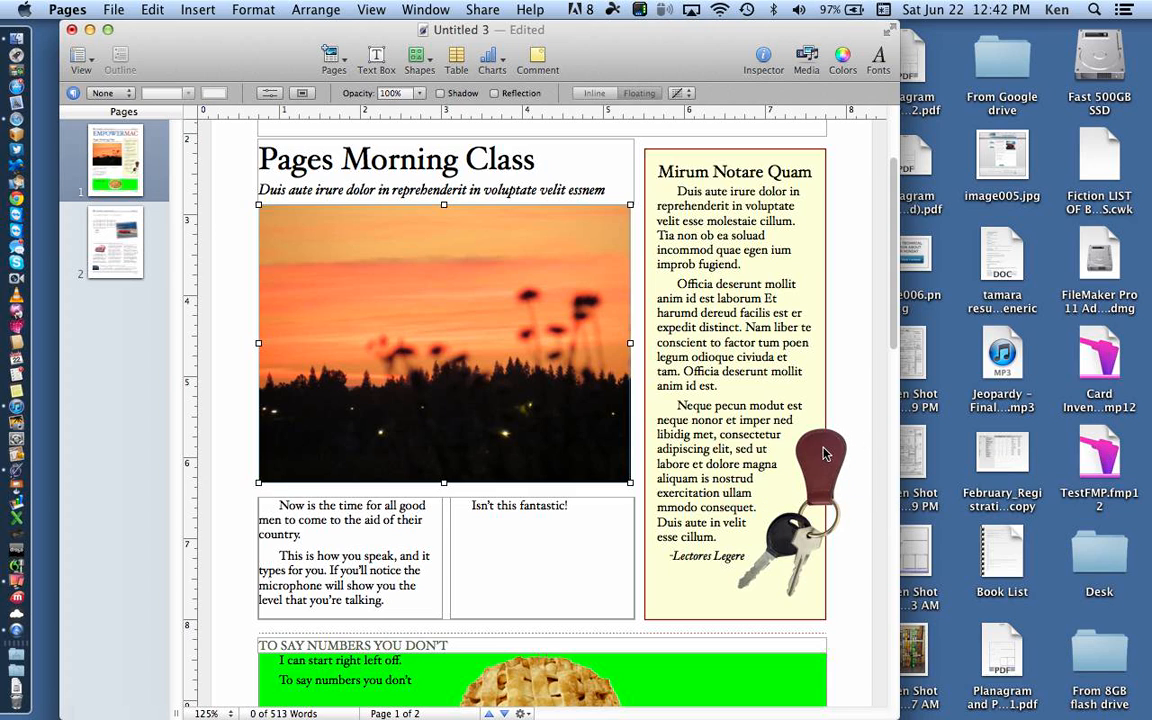
Step: Replace the keys picture in the yellow sidebar with a smaller copy of the pie picture at the sidebar's lower right edge
left_click_drag(822, 453, 812, 352)
left_click(580, 684)
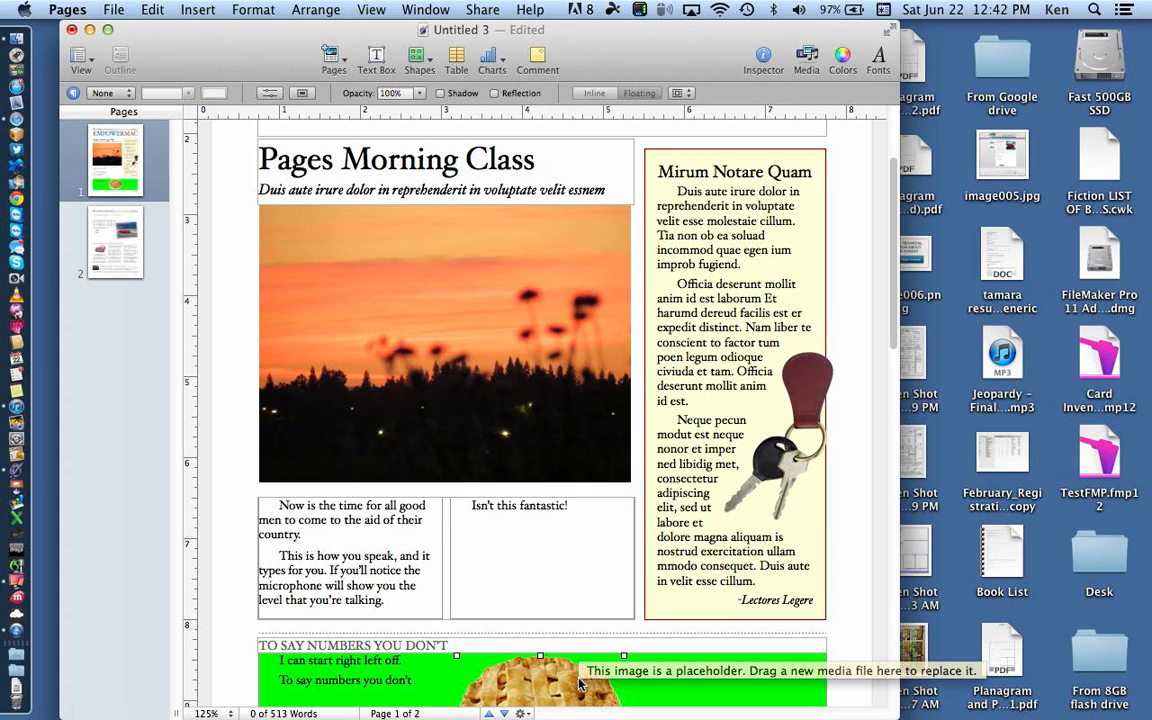
left_click(795, 413)
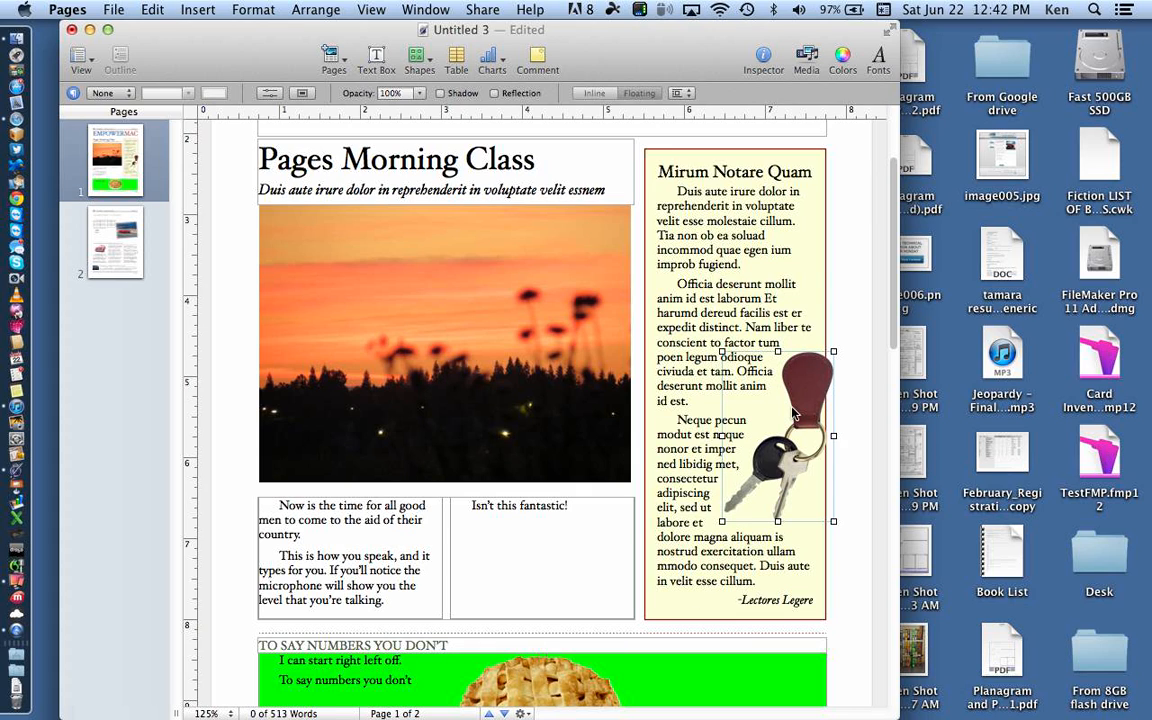
key("super+z")
left_click_drag(787, 422, 800, 452)
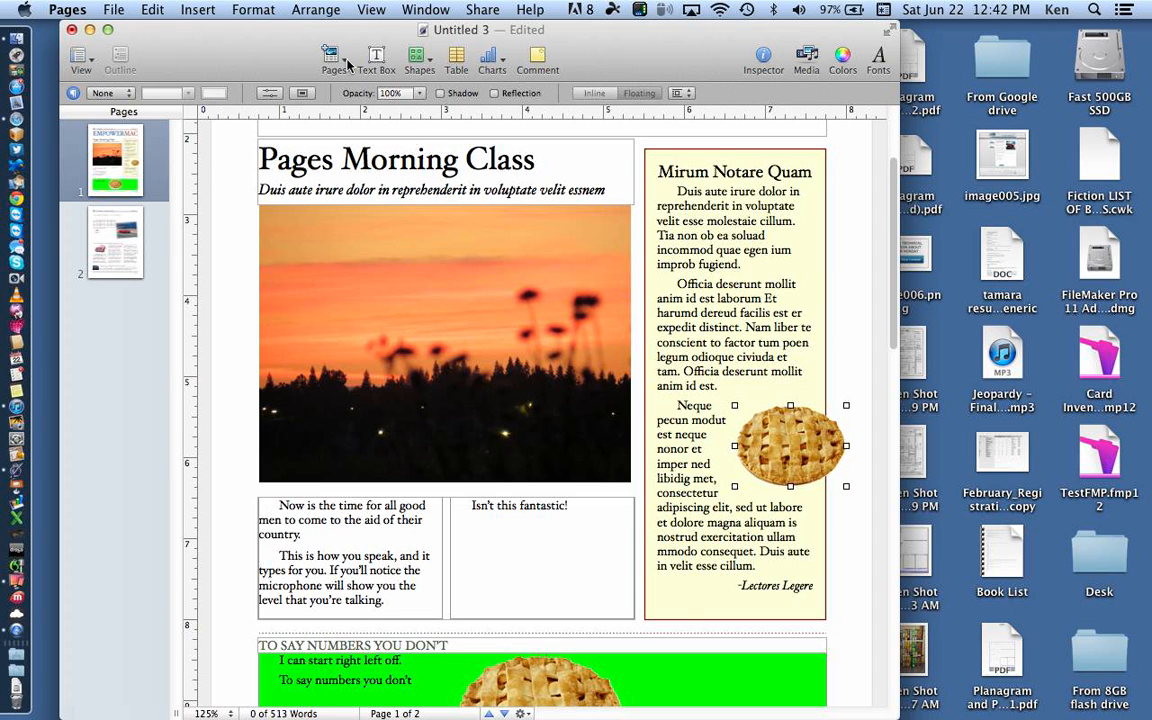
Step: Set the zoom to Fit Page, widen the document window, and show the pages side by side with Two Up
left_click_drag(250, 28, 223, 28)
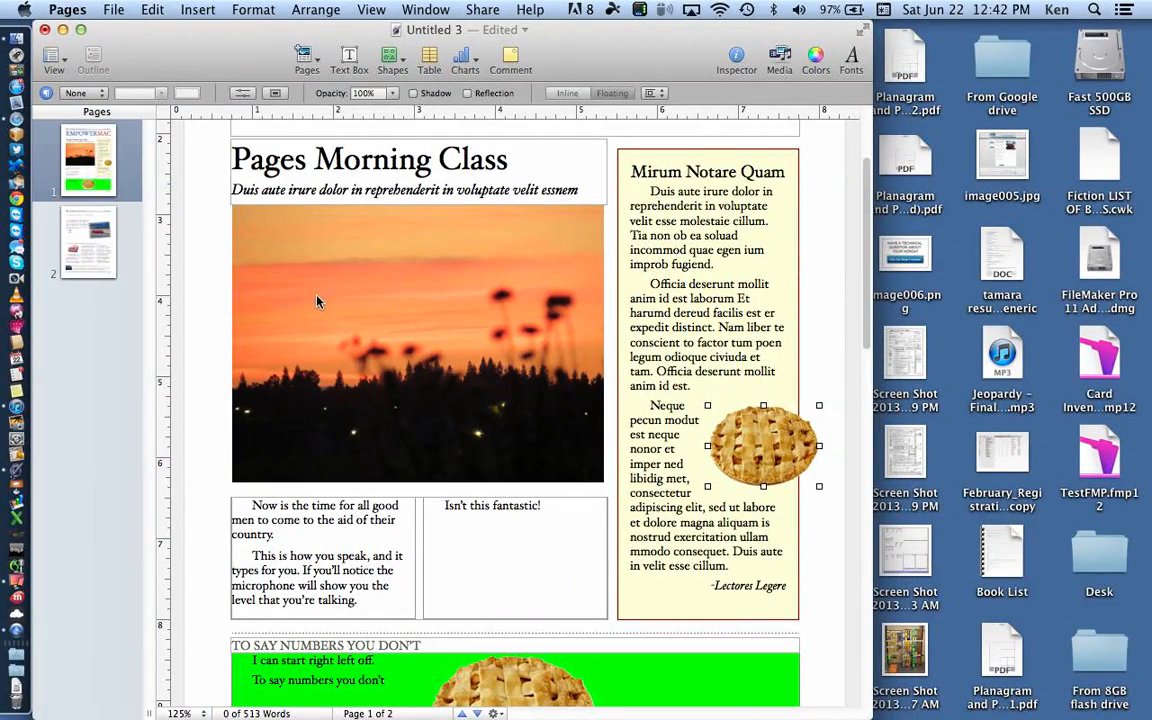
left_click(201, 711)
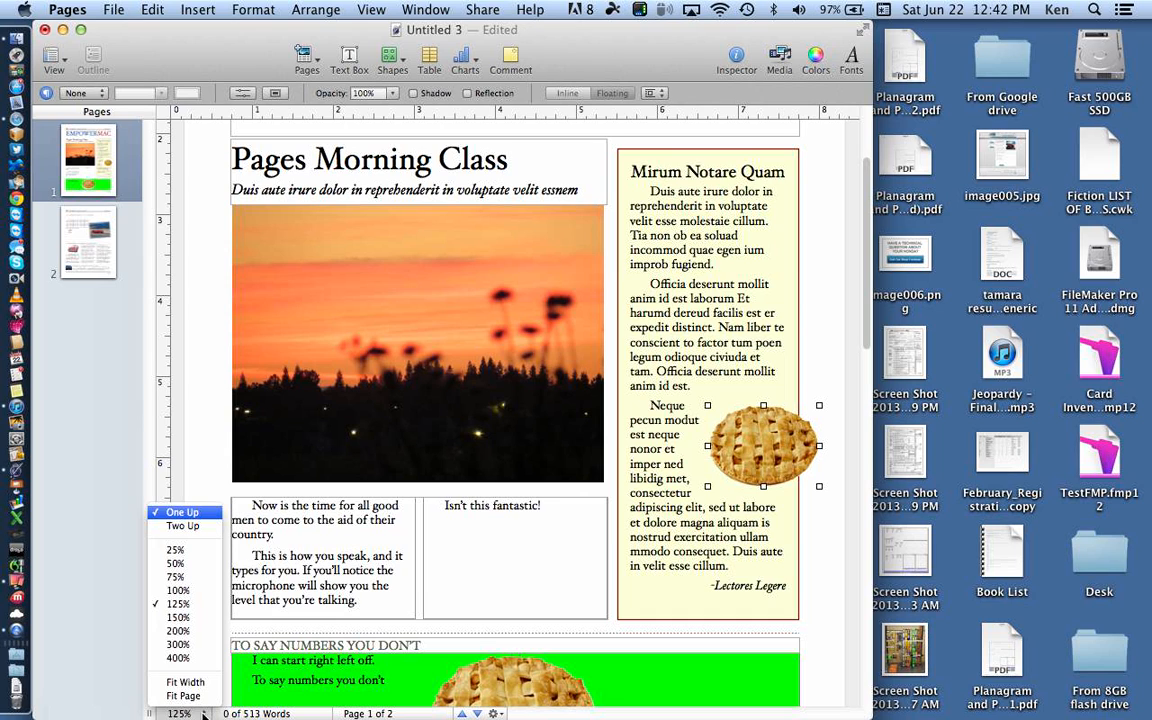
left_click(183, 695)
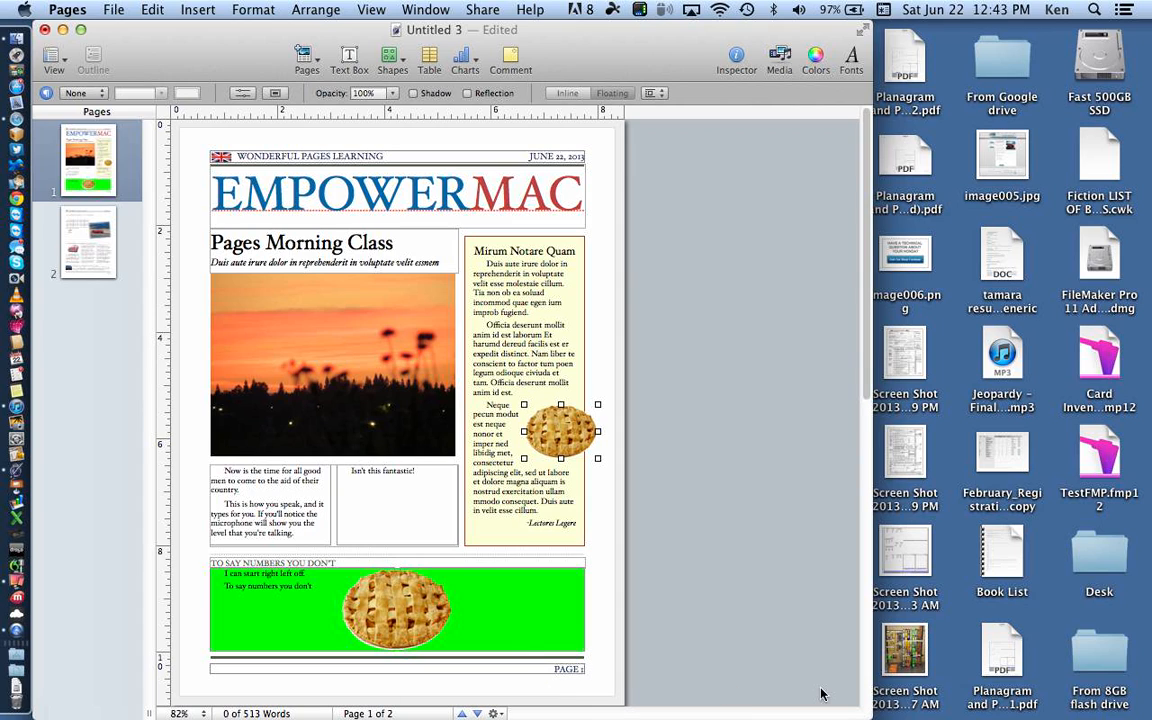
left_click_drag(860, 716, 1133, 713)
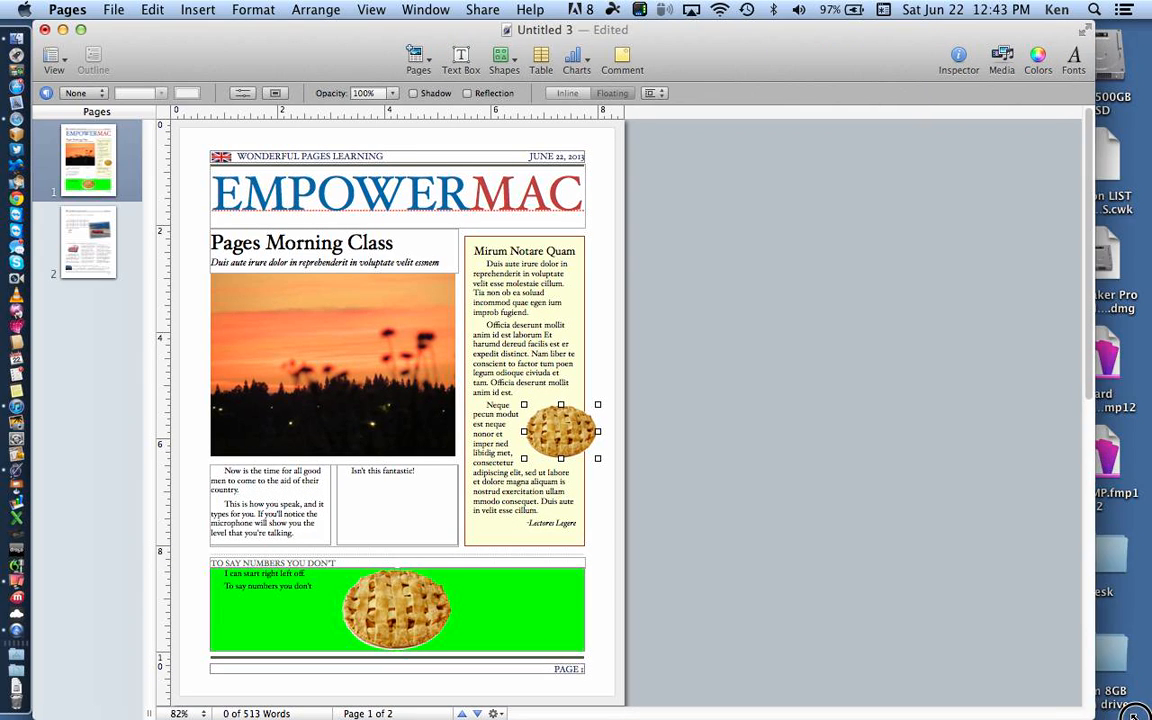
left_click(178, 713)
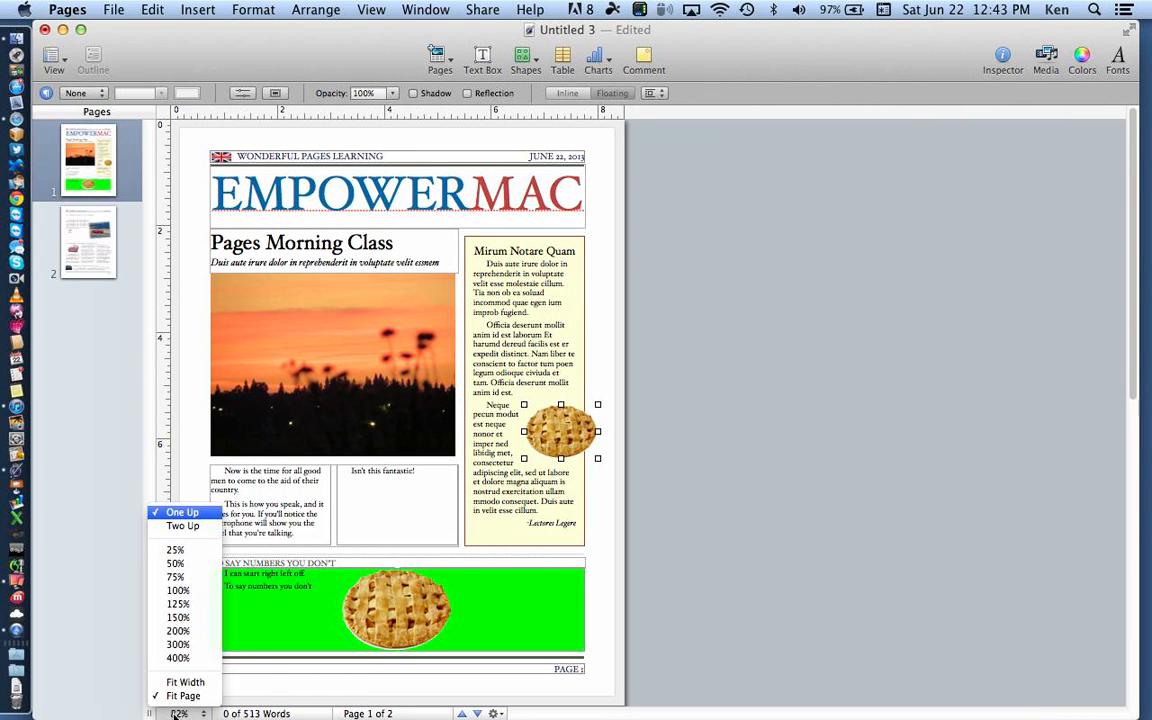
left_click(172, 527)
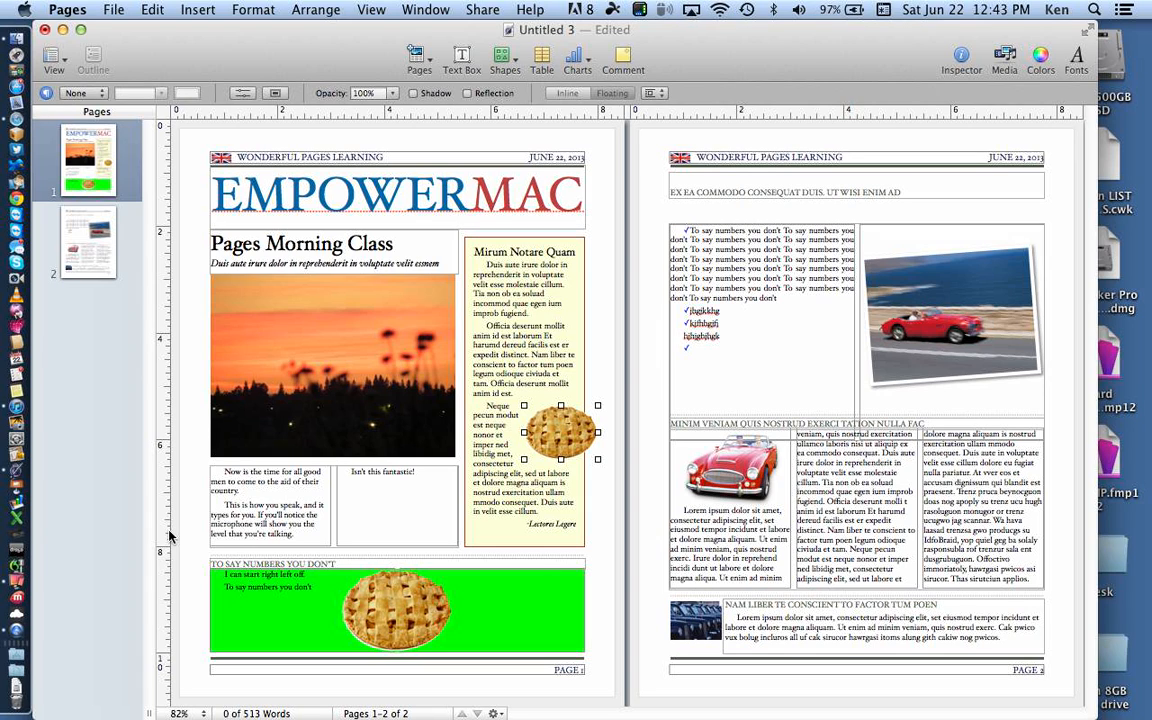
left_click(180, 713)
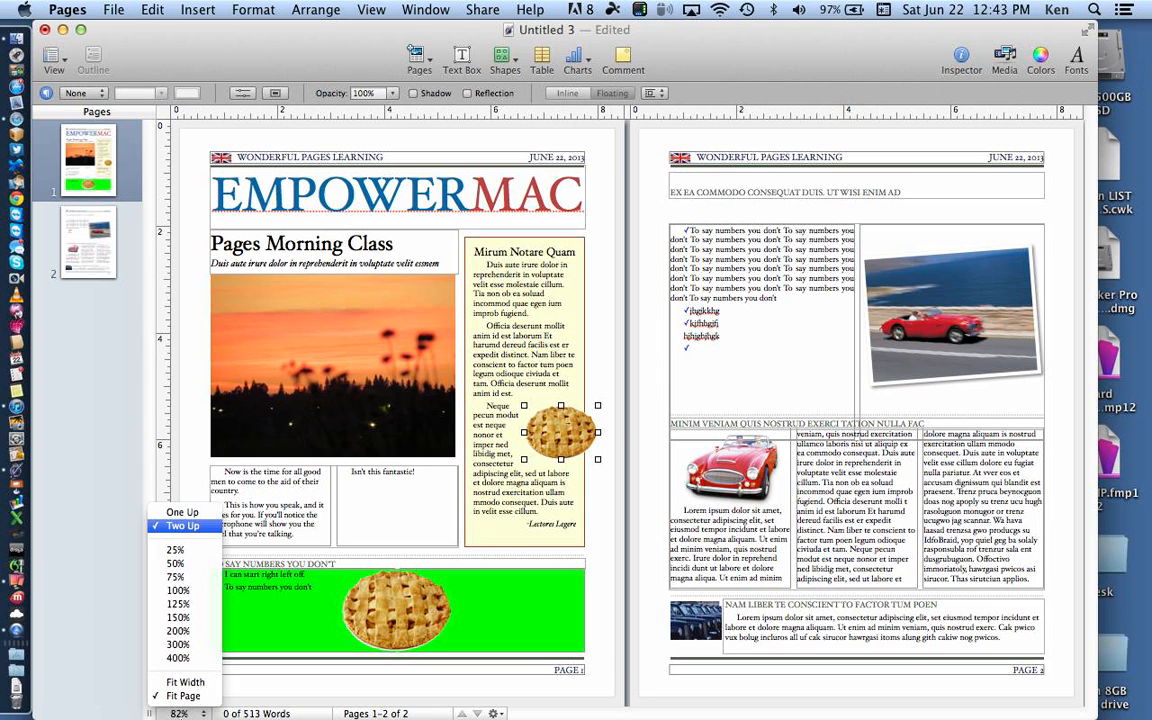
left_click(181, 524)
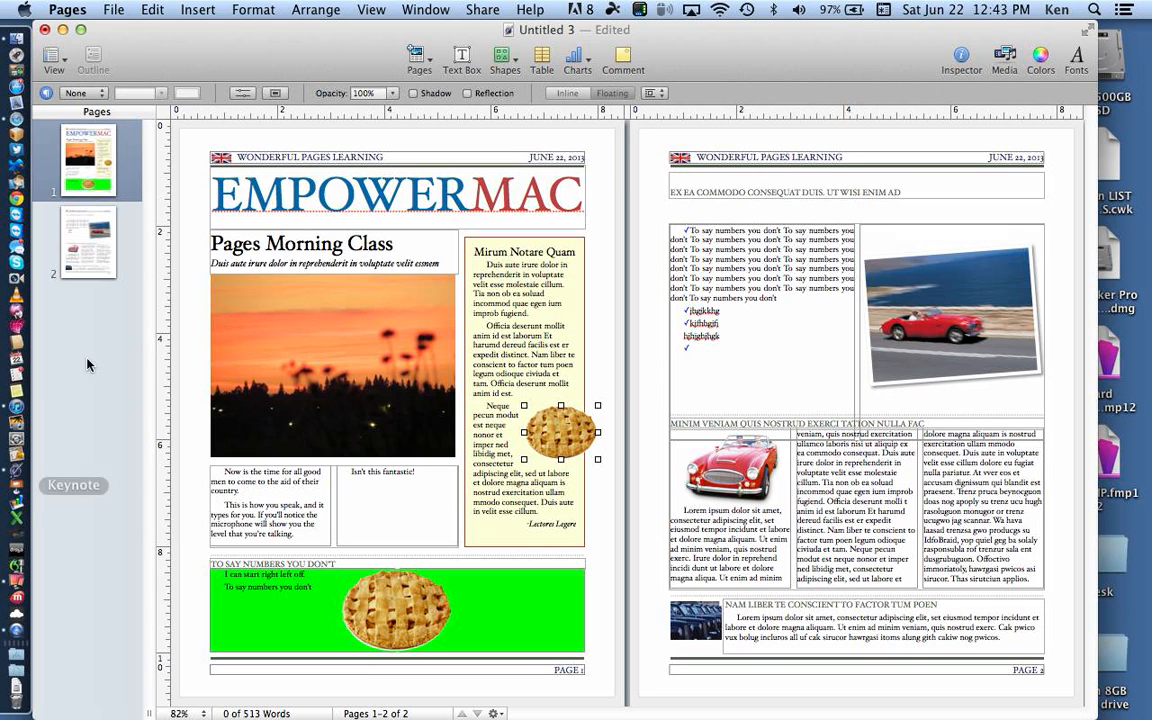
Step: Replace the word "Morning" in the page 1 headline with "Senor"
left_click_drag(345, 238, 312, 246)
key("super+z")
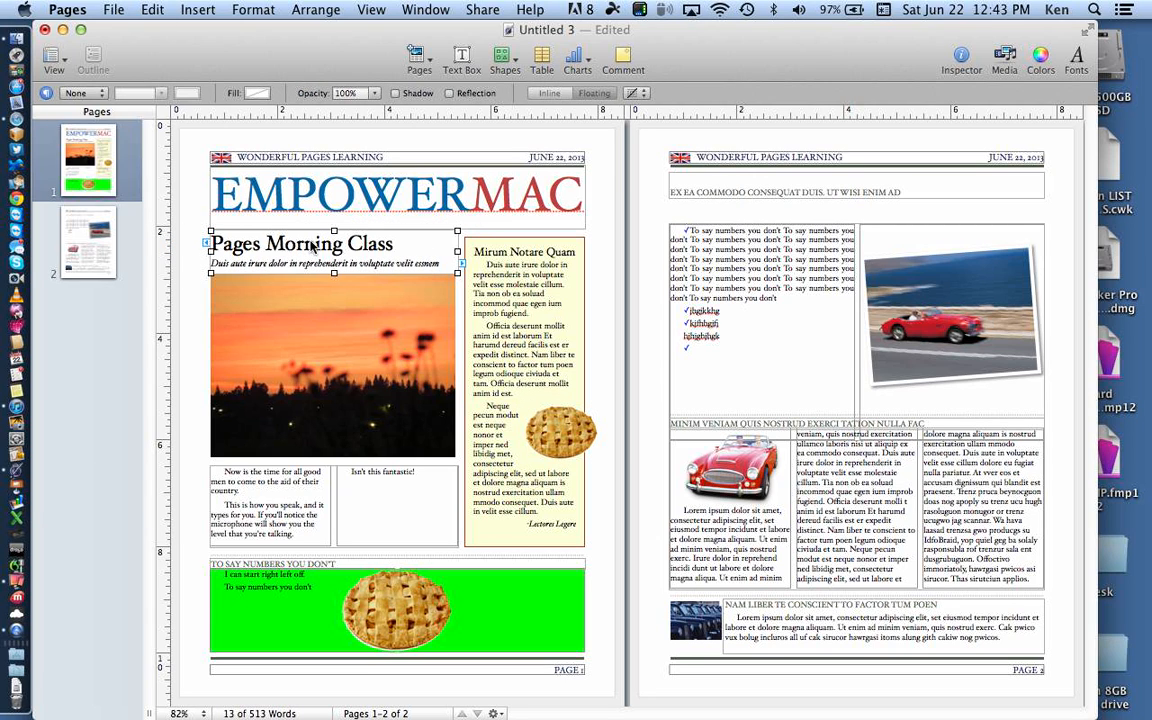
left_click(312, 246)
double_click(311, 244)
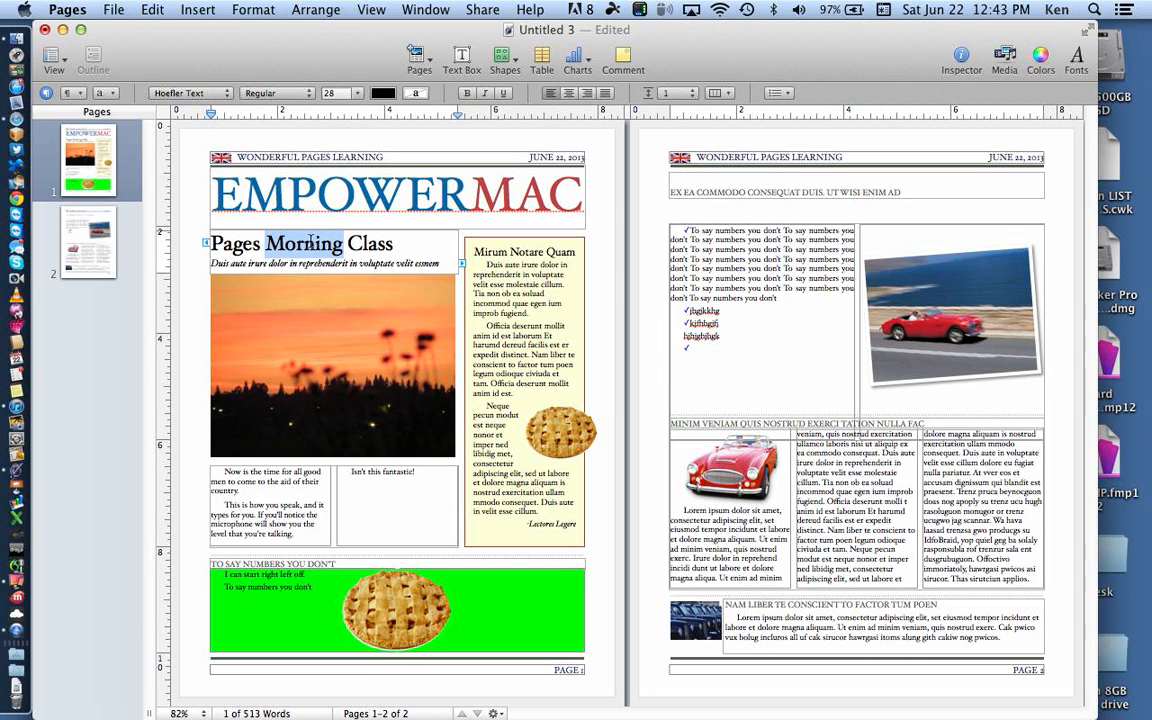
type("Sen")
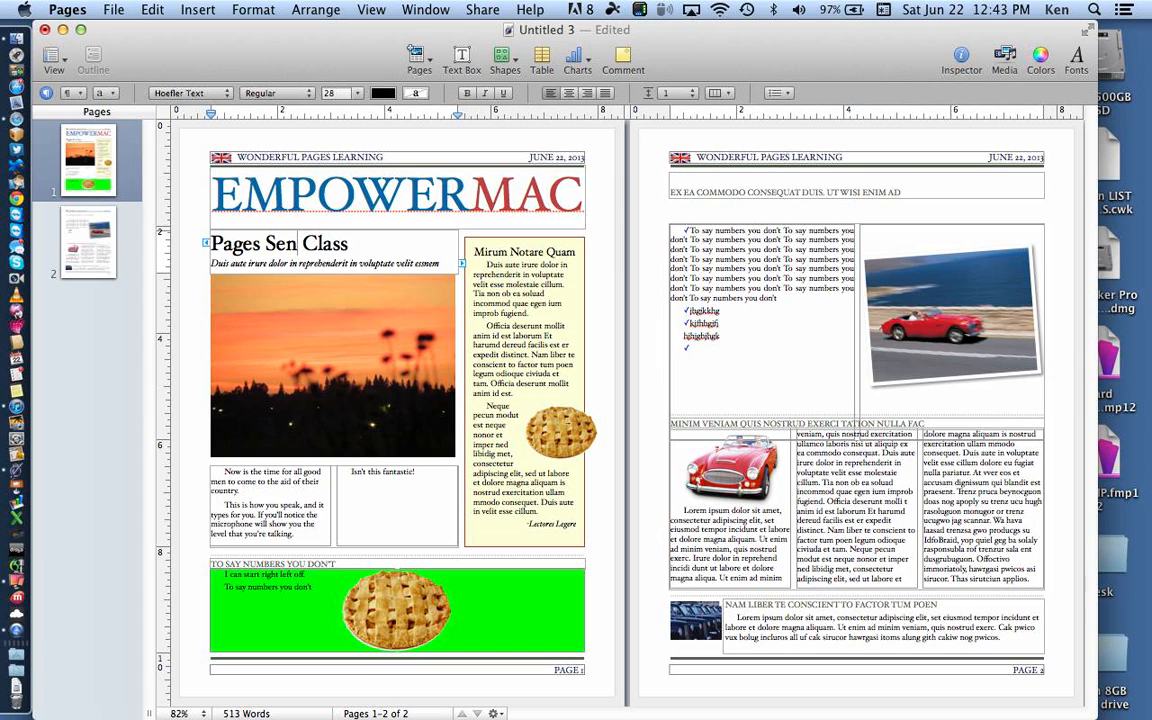
type("or")
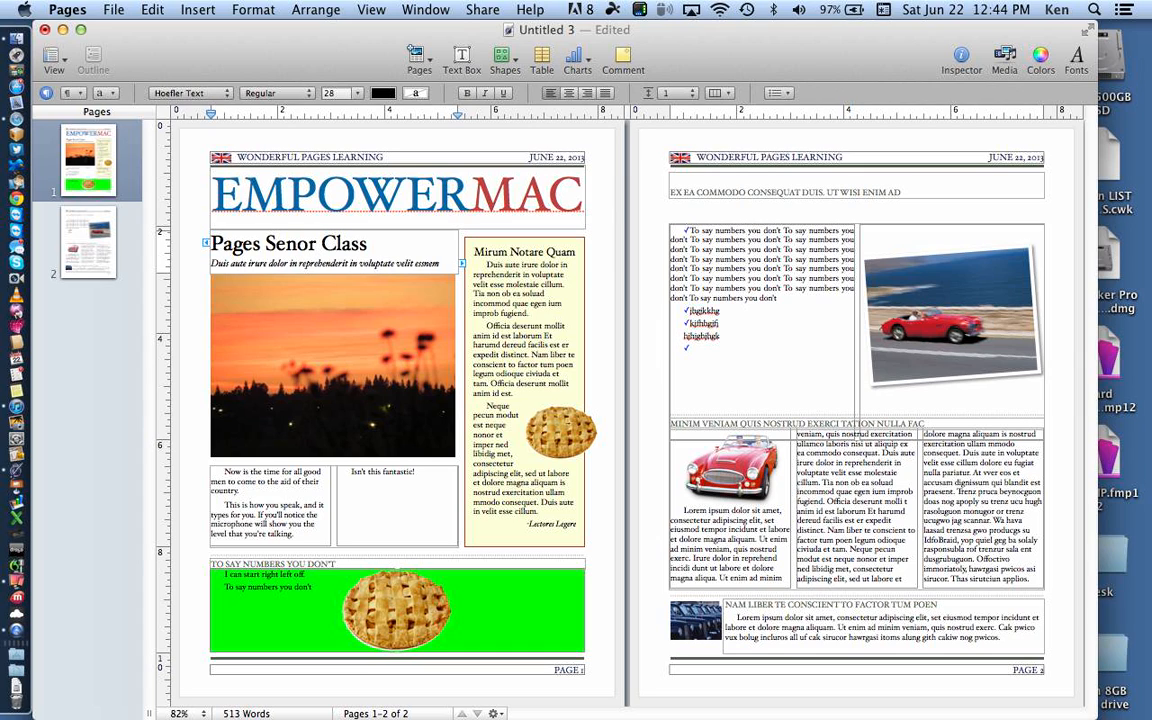
Step: Correct the word "Senor" in the page 1 headline to "Señor", picking the ñ from the accent choices
key("BackSpace")
key("BackSpace")
key("BackSpace")
key("BackSpace")
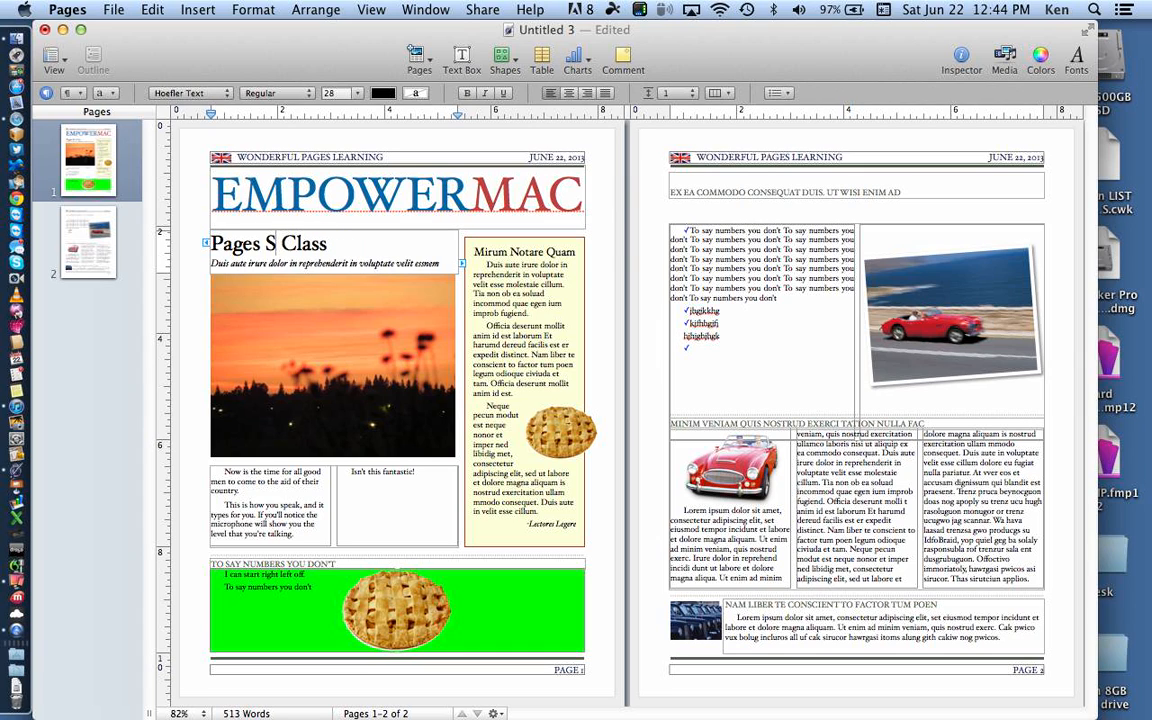
type("en")
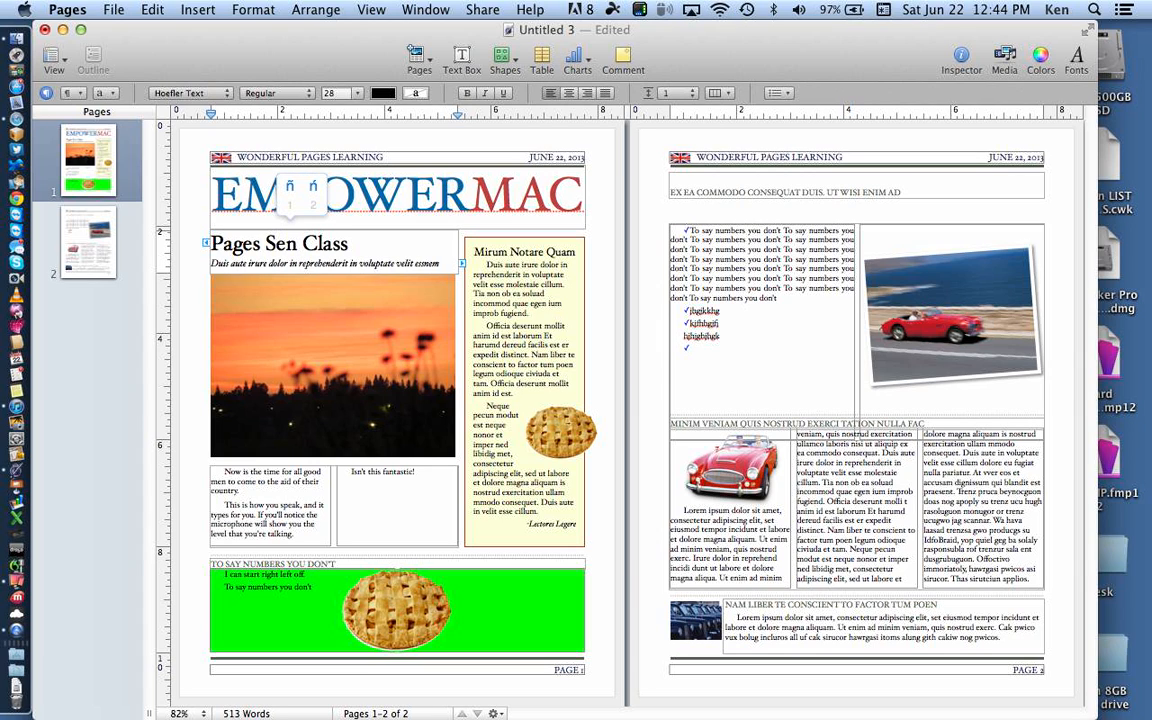
left_click(291, 194)
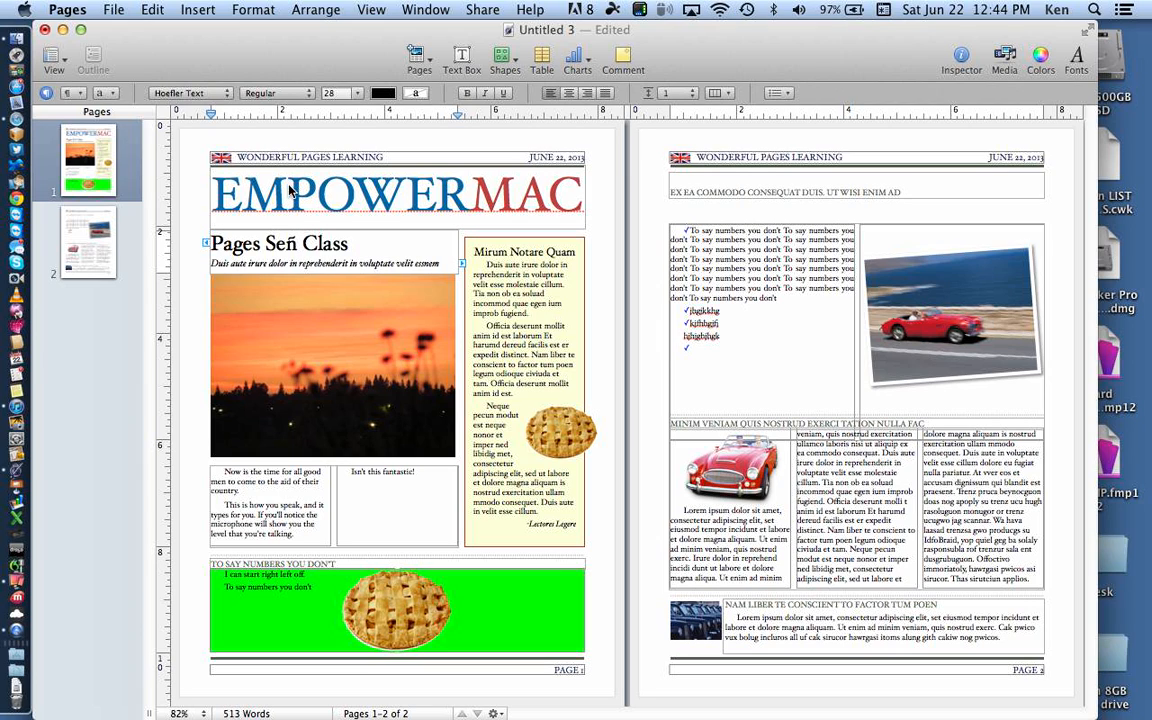
type("or")
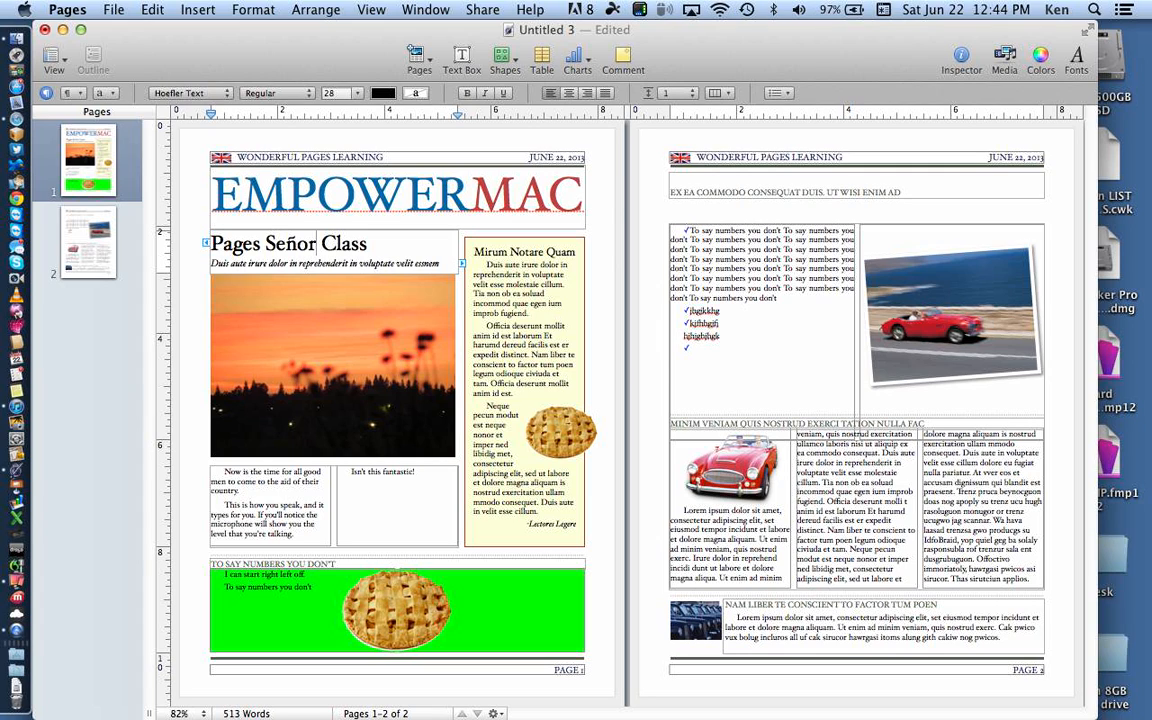
Step: Display the accent choices for e and u after "Señor" in the headline, removing each letter after viewing
type("e")
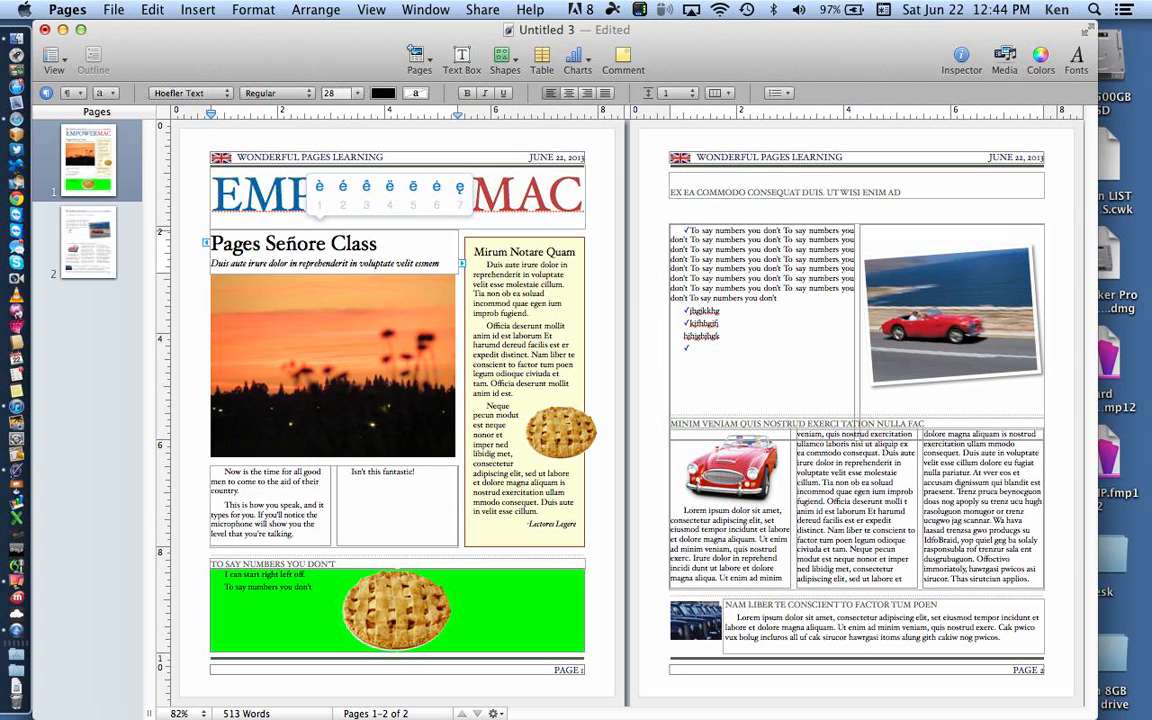
key("BackSpace")
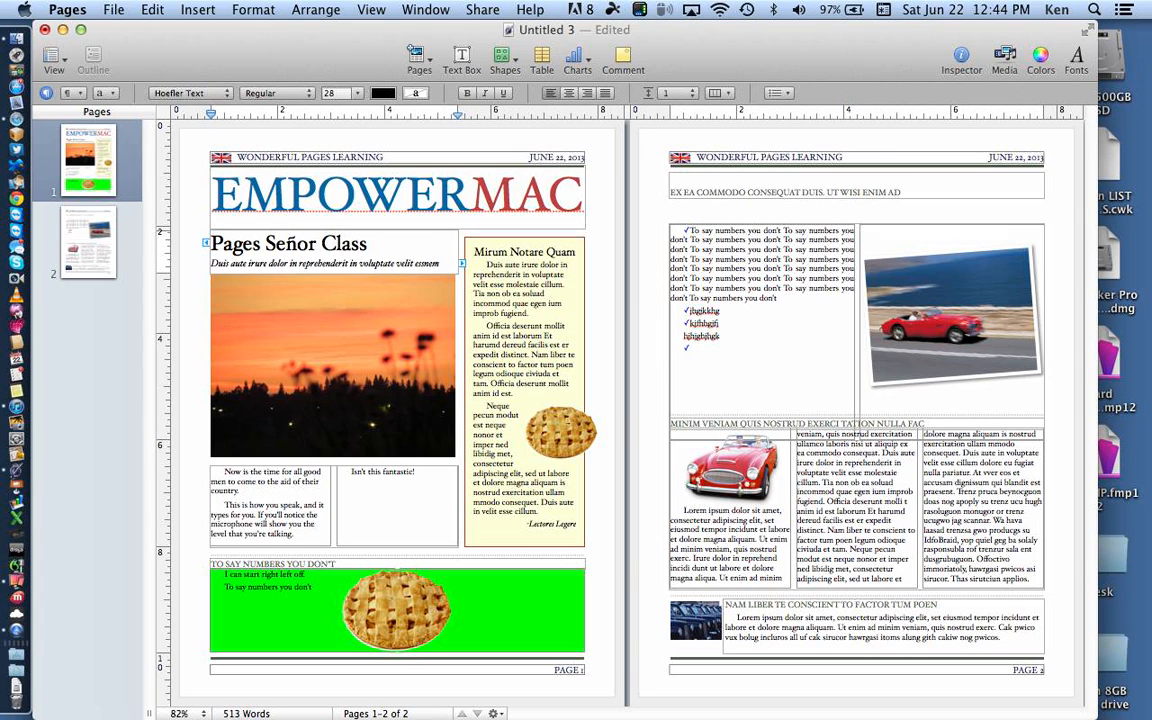
type("u")
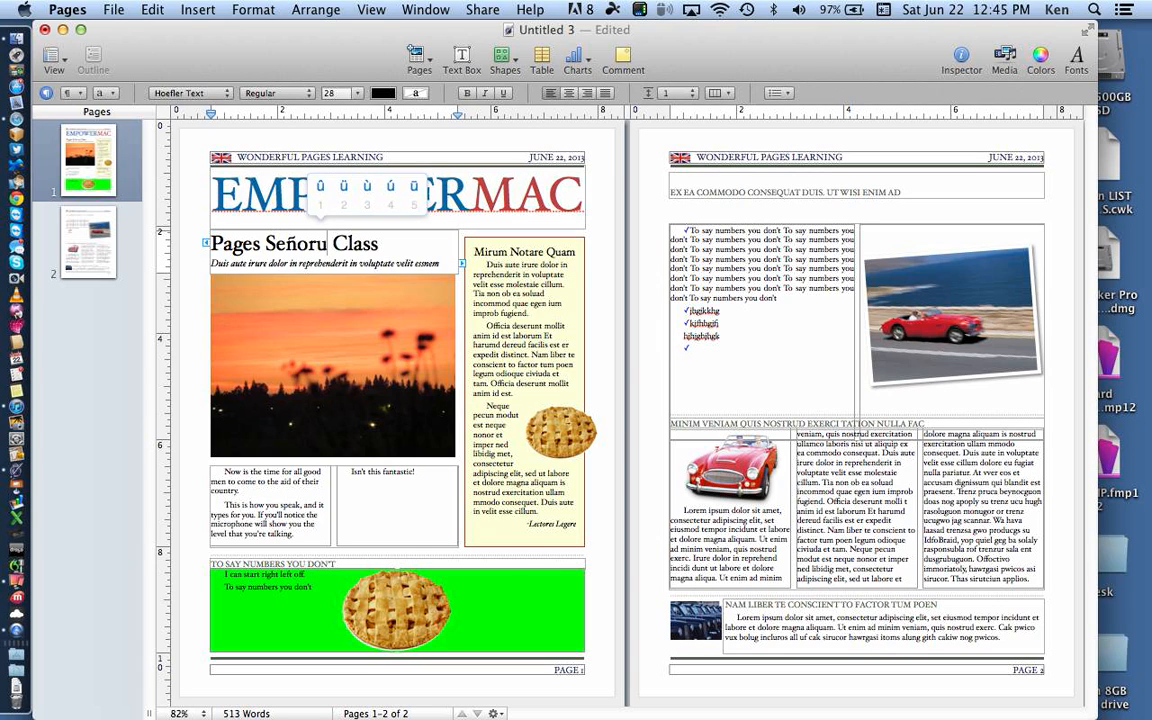
key("BackSpace")
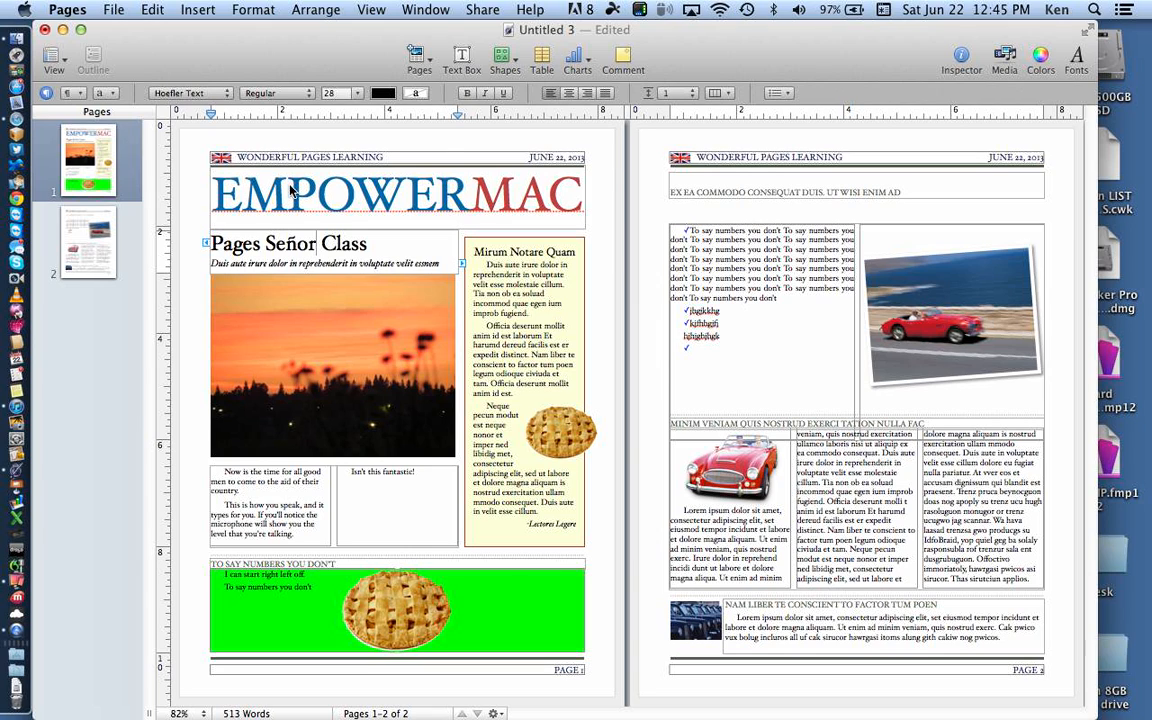
Step: Show the Keyboard Viewer and examine which characters the Shift and Option modifiers produce
left_click(881, 12)
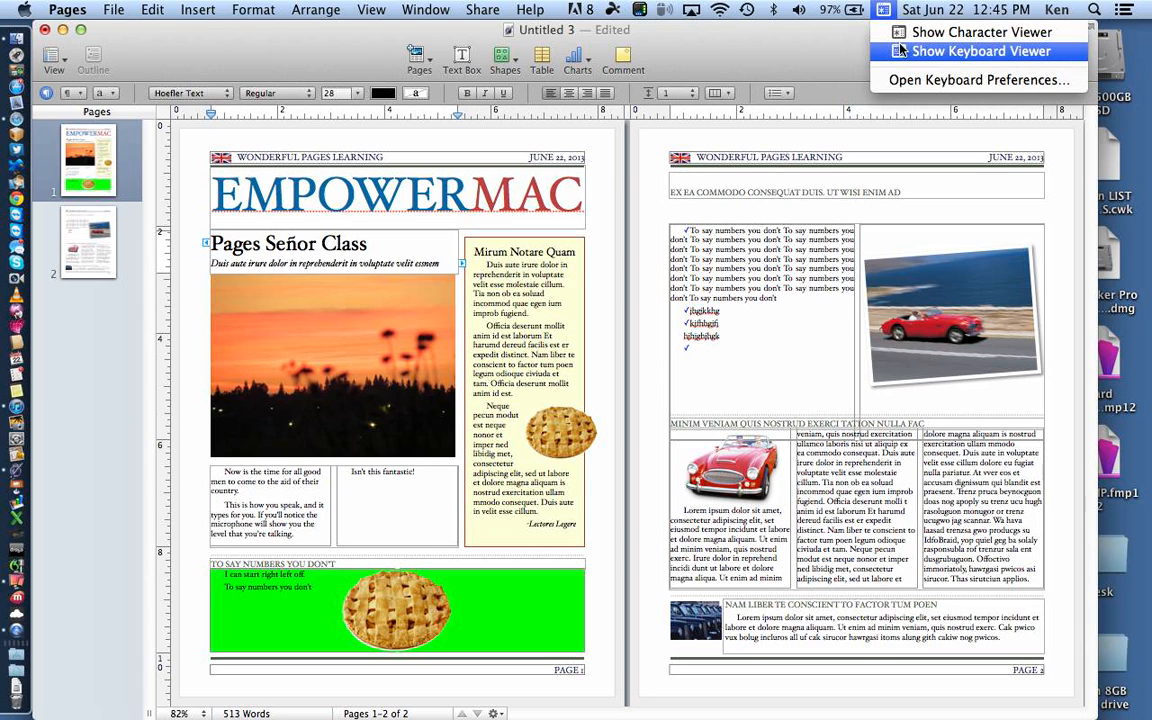
left_click(900, 50)
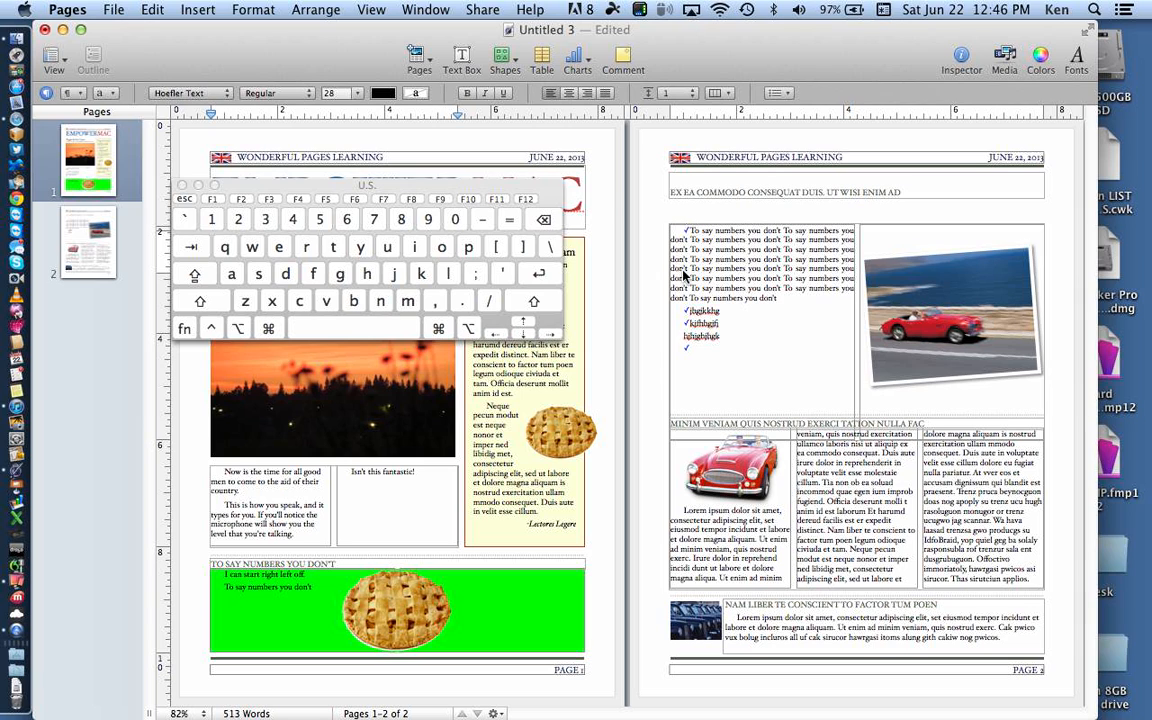
key("shift")
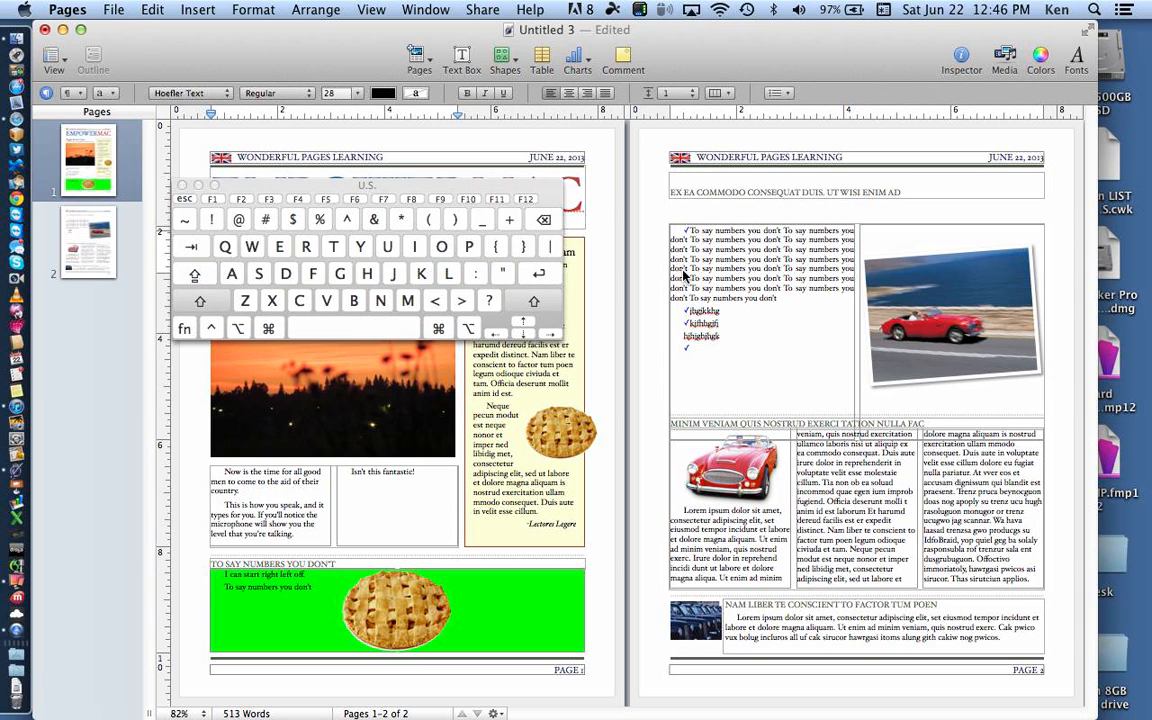
key("shift")
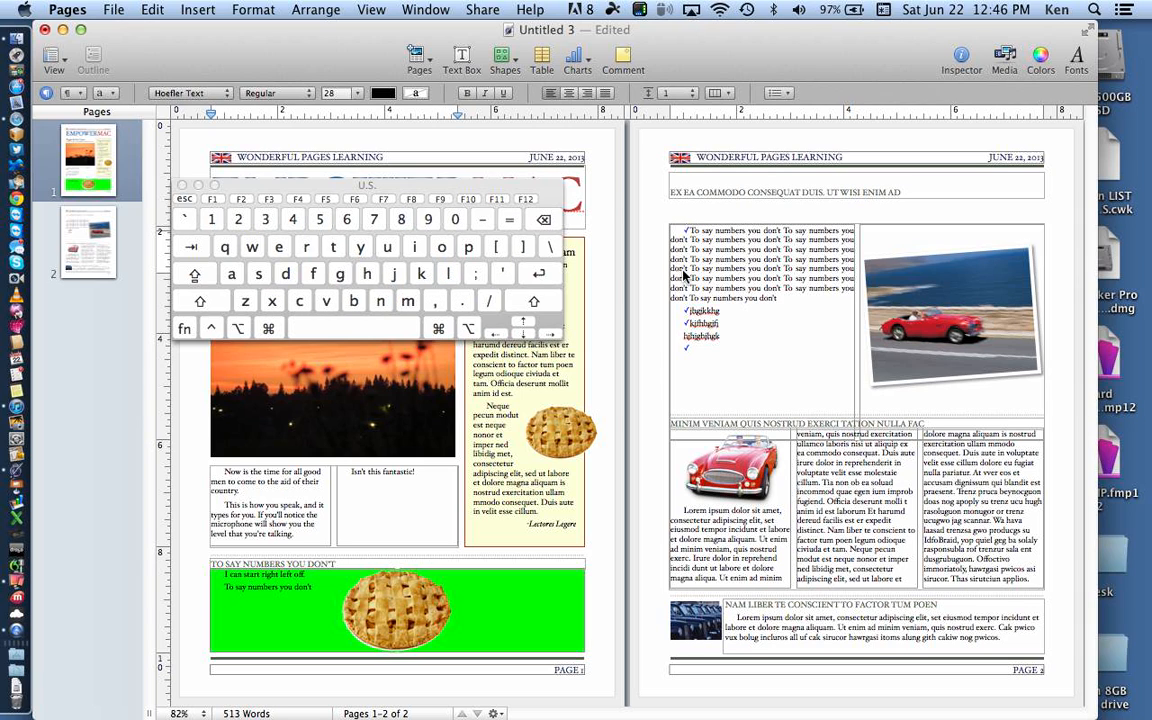
key("shift")
key("shift")
key("shift")
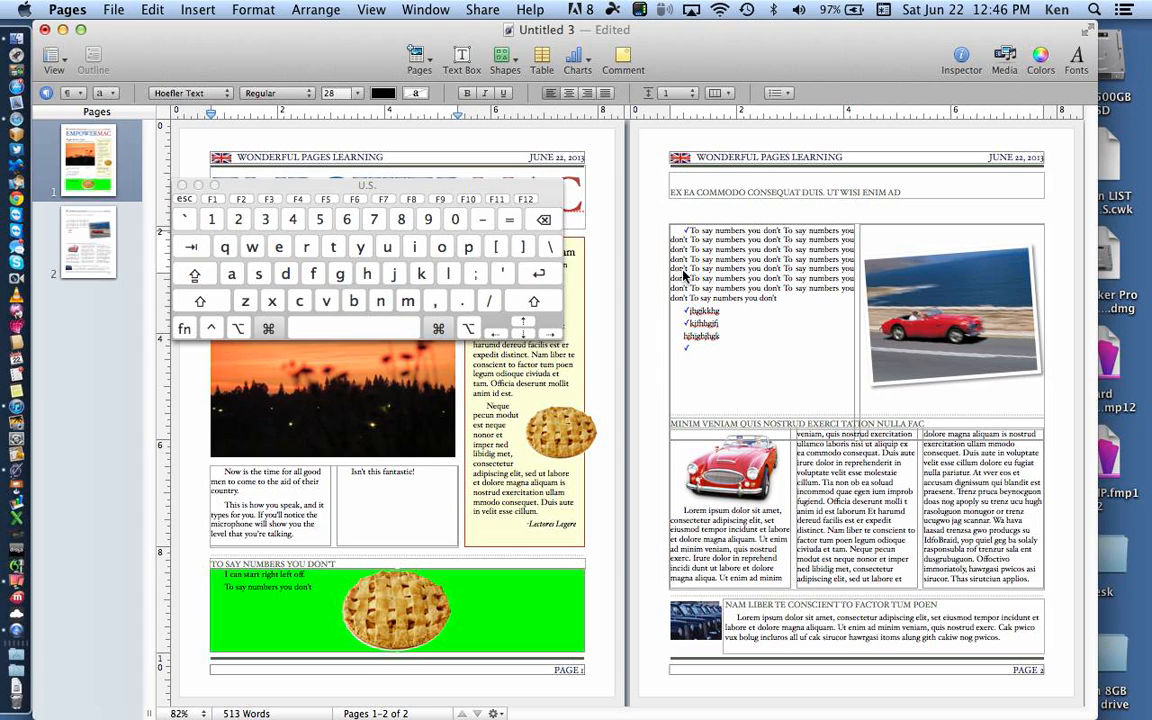
key("alt")
key("alt")
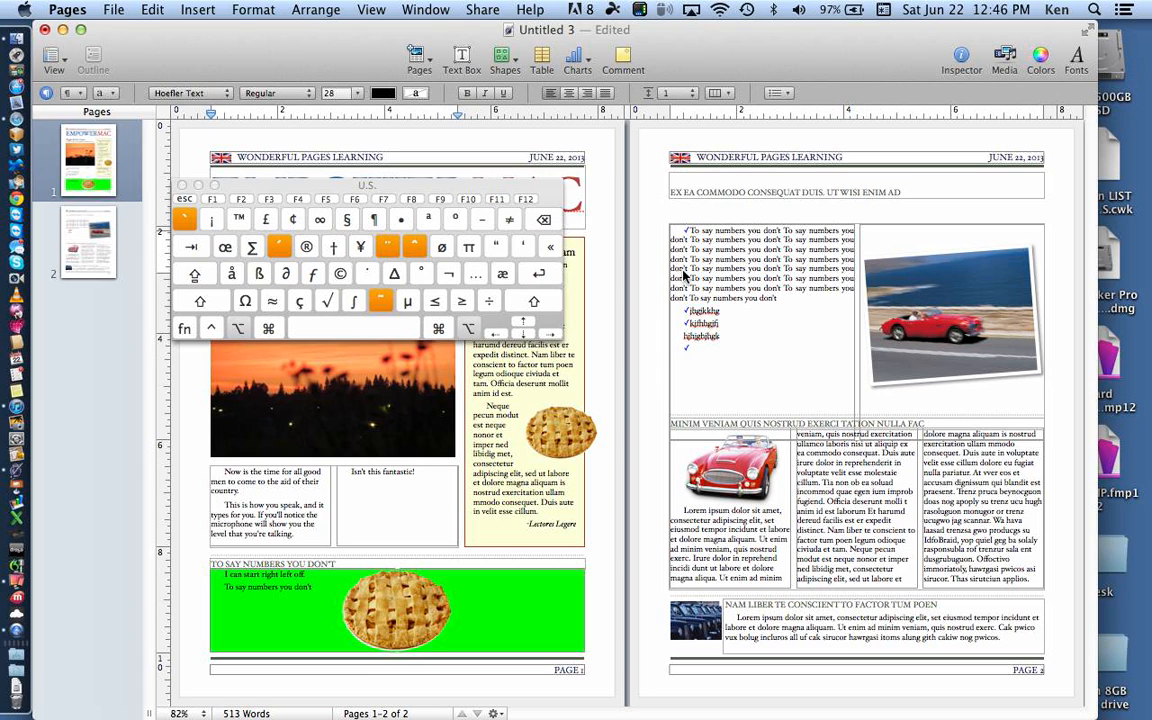
key("alt")
key("alt")
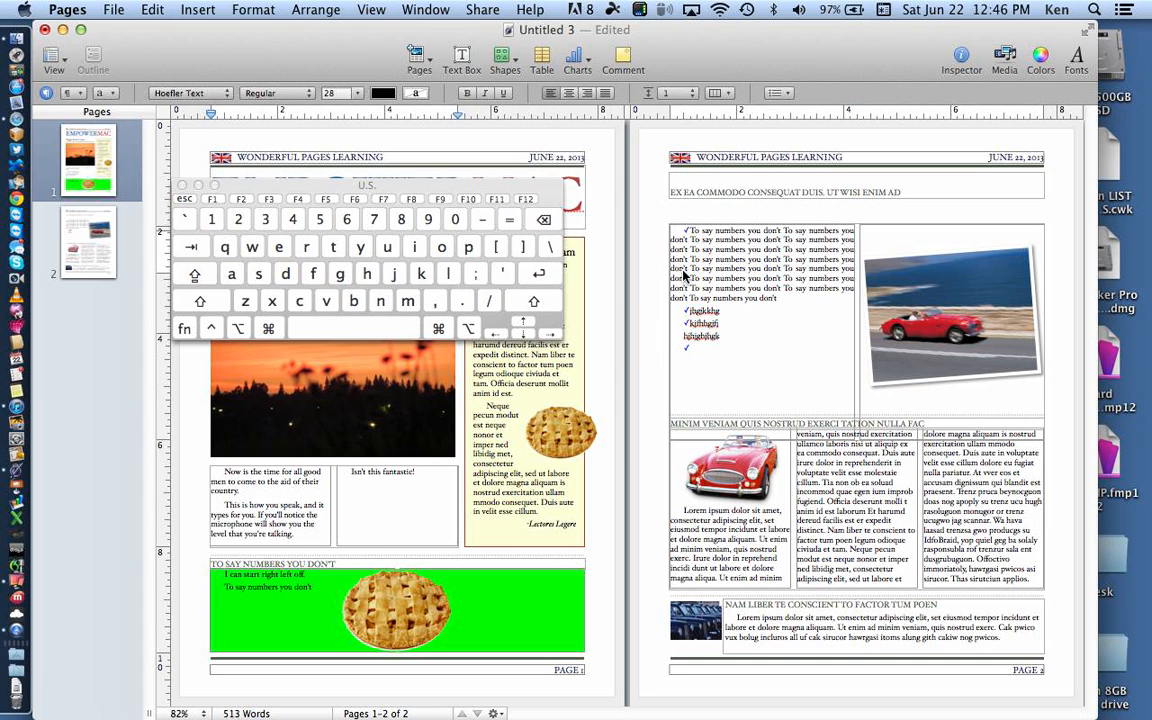
key("ctrl")
key("ctrl")
Step: Insert the Apple logo character after "Señor" in the headline and move the Keyboard Viewer away from the headline text
key("alt")
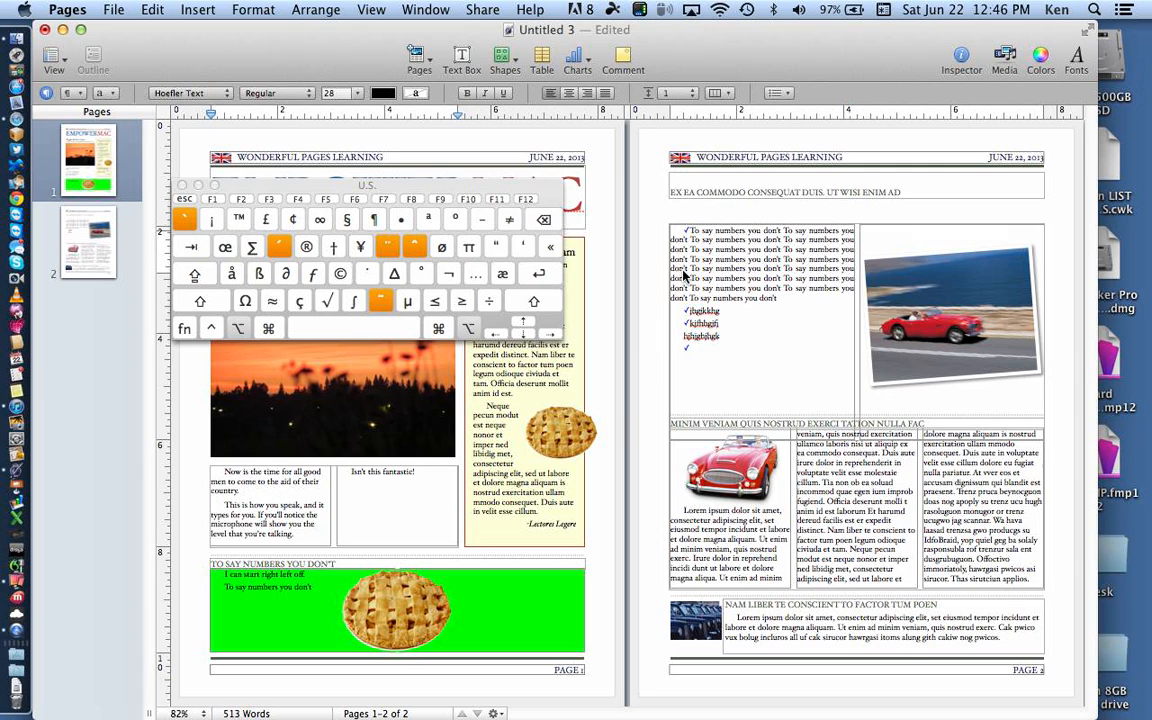
key("shift")
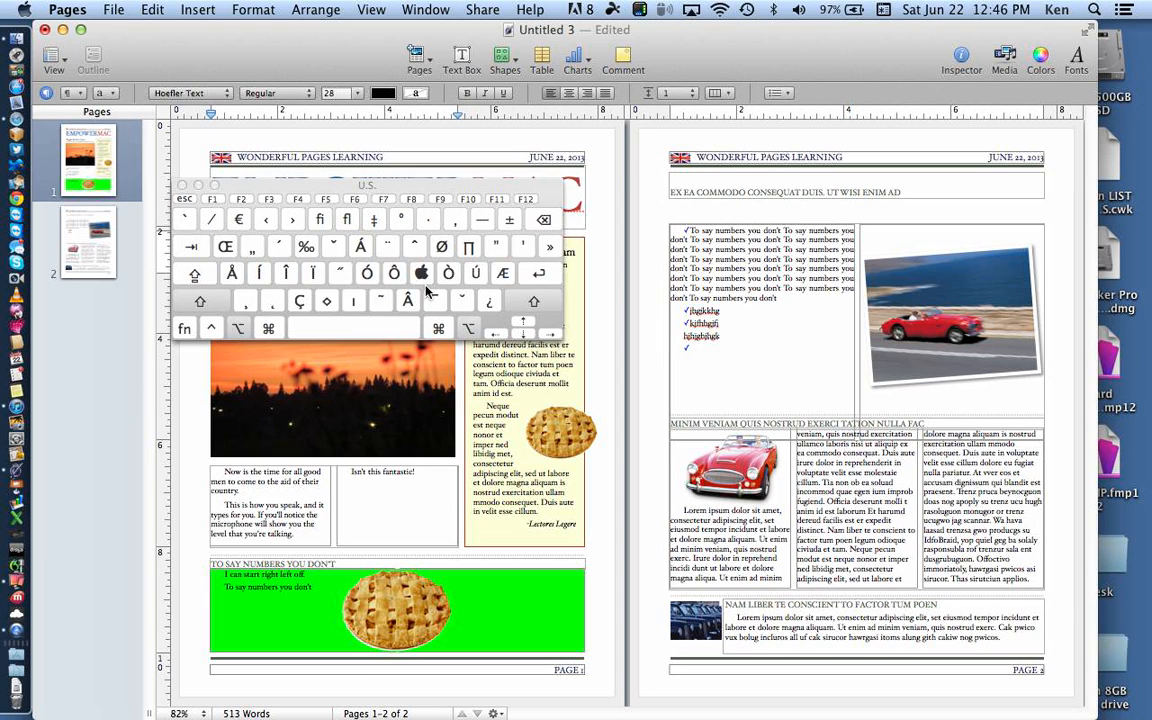
left_click(426, 279)
left_click(391, 511)
left_click_drag(305, 182, 700, 165)
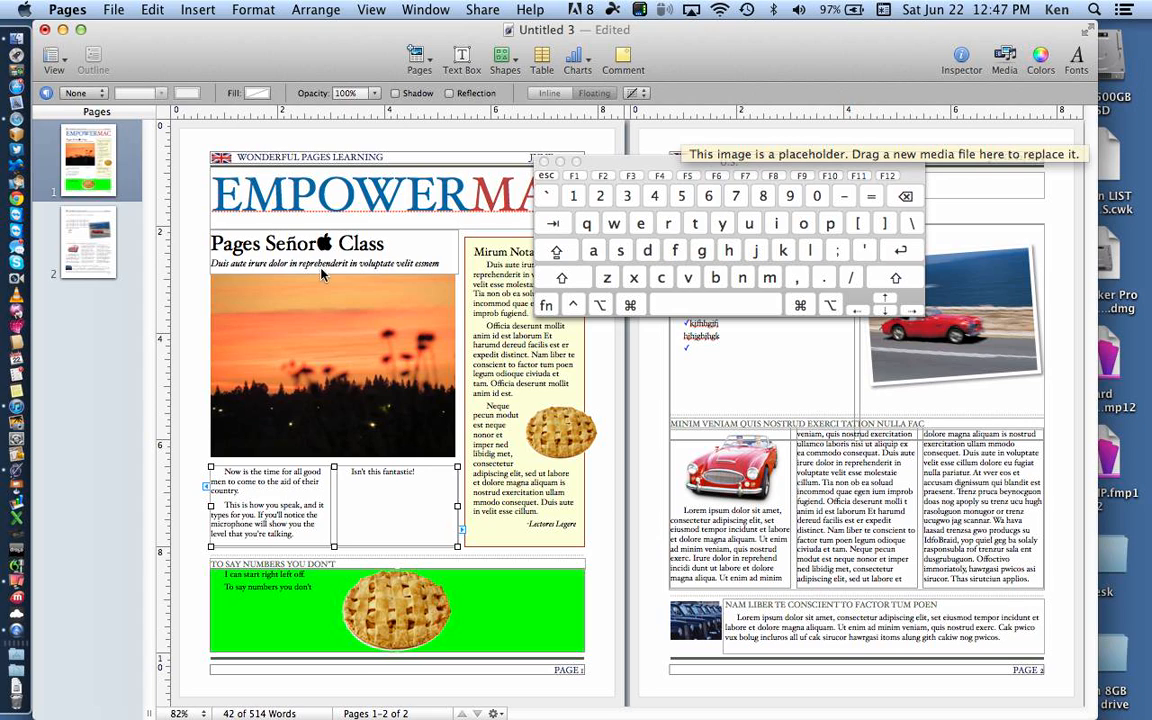
key("alt+shift")
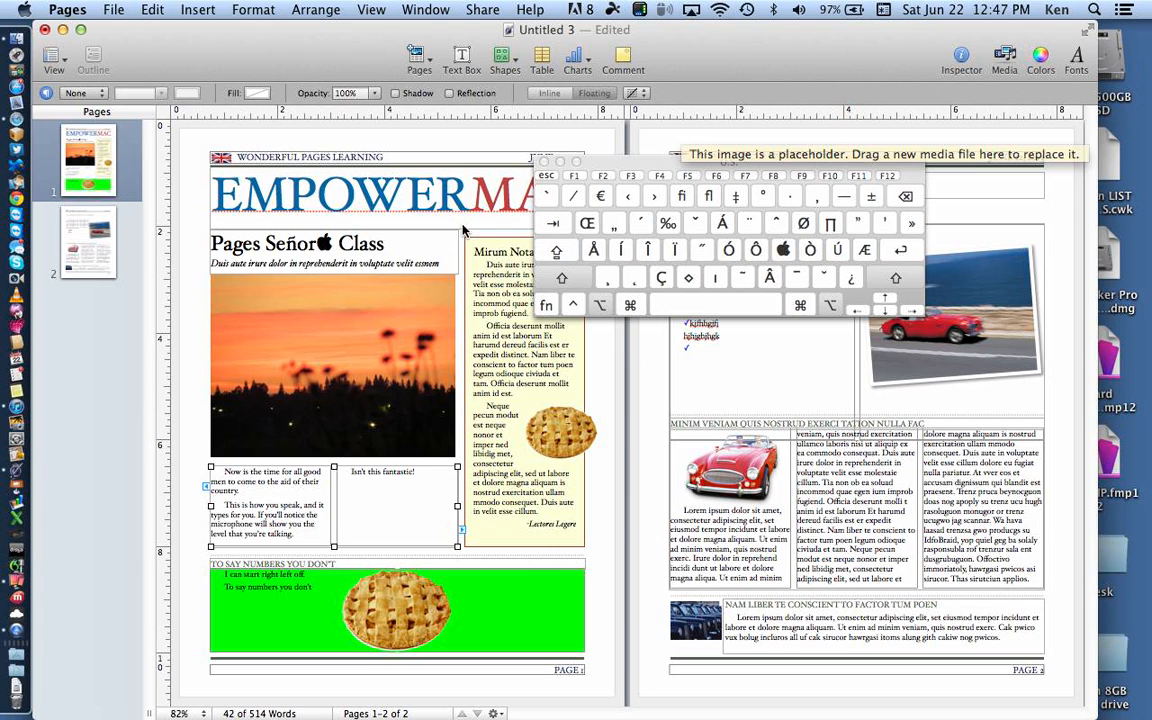
left_click(731, 249)
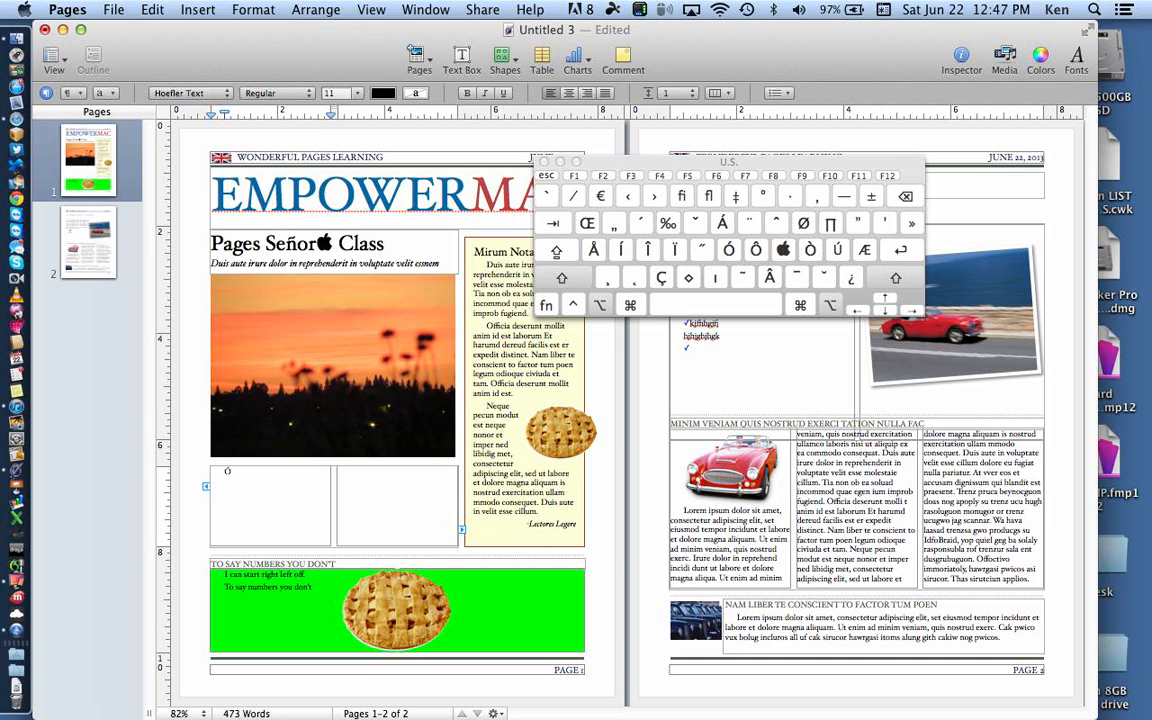
key("super+z")
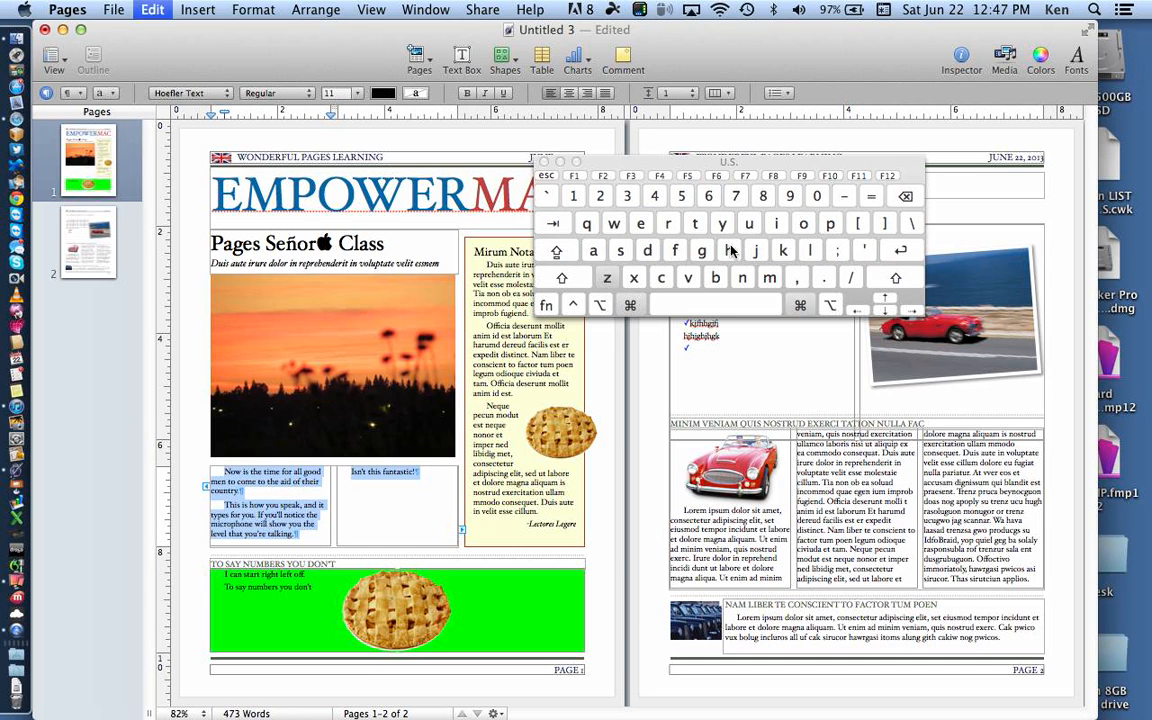
Step: Insert the character Ô directly before "Class" in the page 1 headline using the Keyboard Viewer
left_click(340, 245)
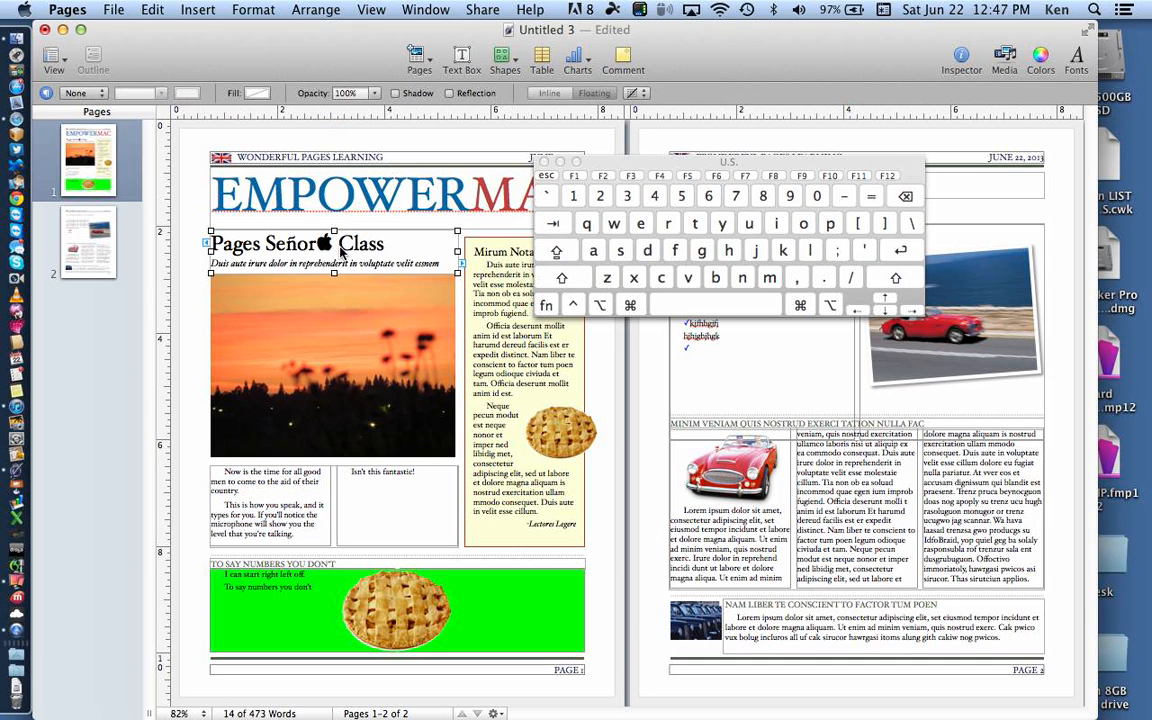
left_click(340, 244)
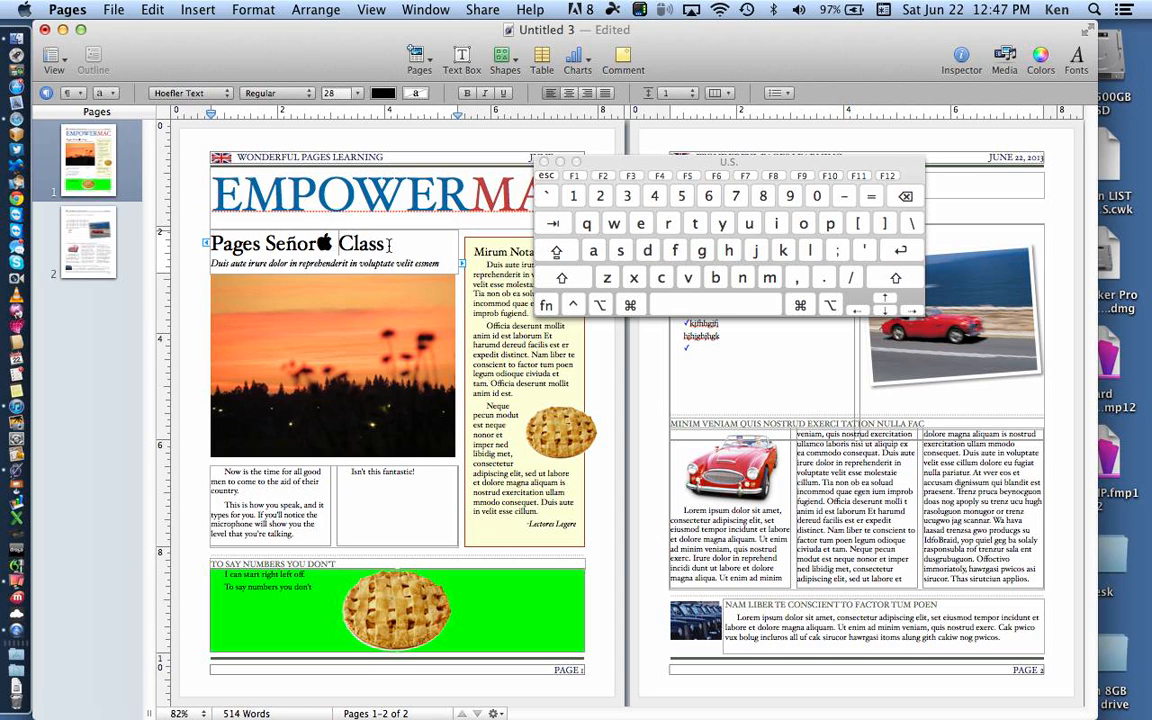
key("alt")
key("alt+shift")
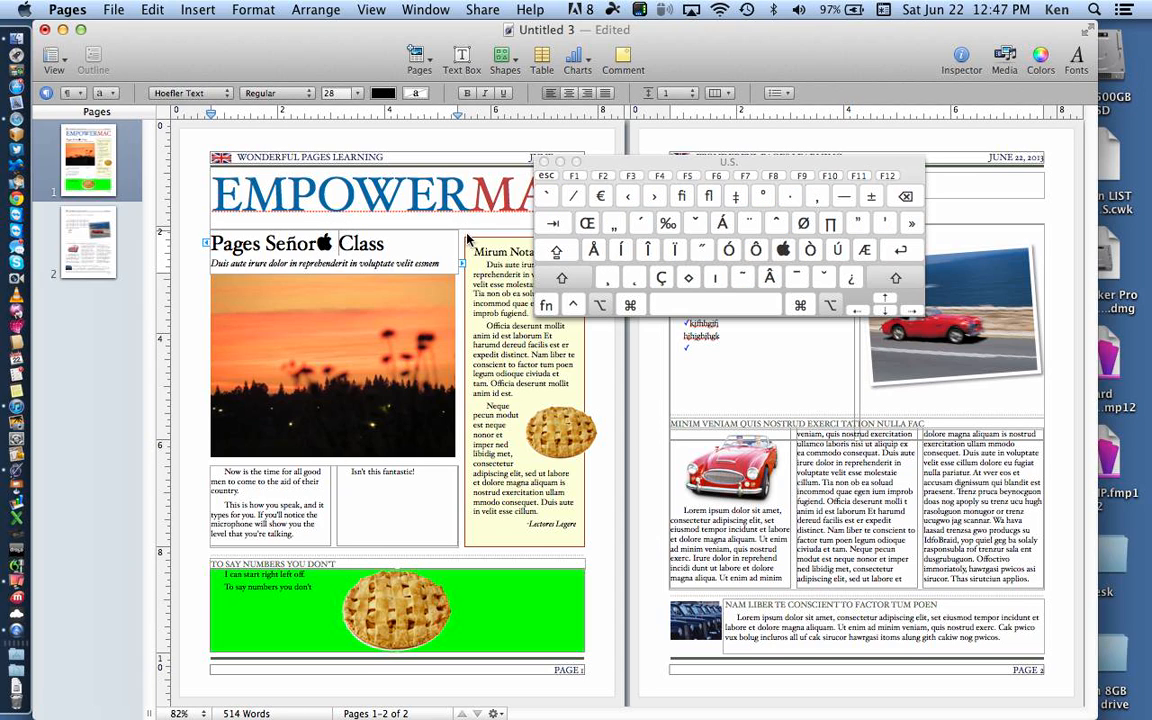
left_click(754, 252)
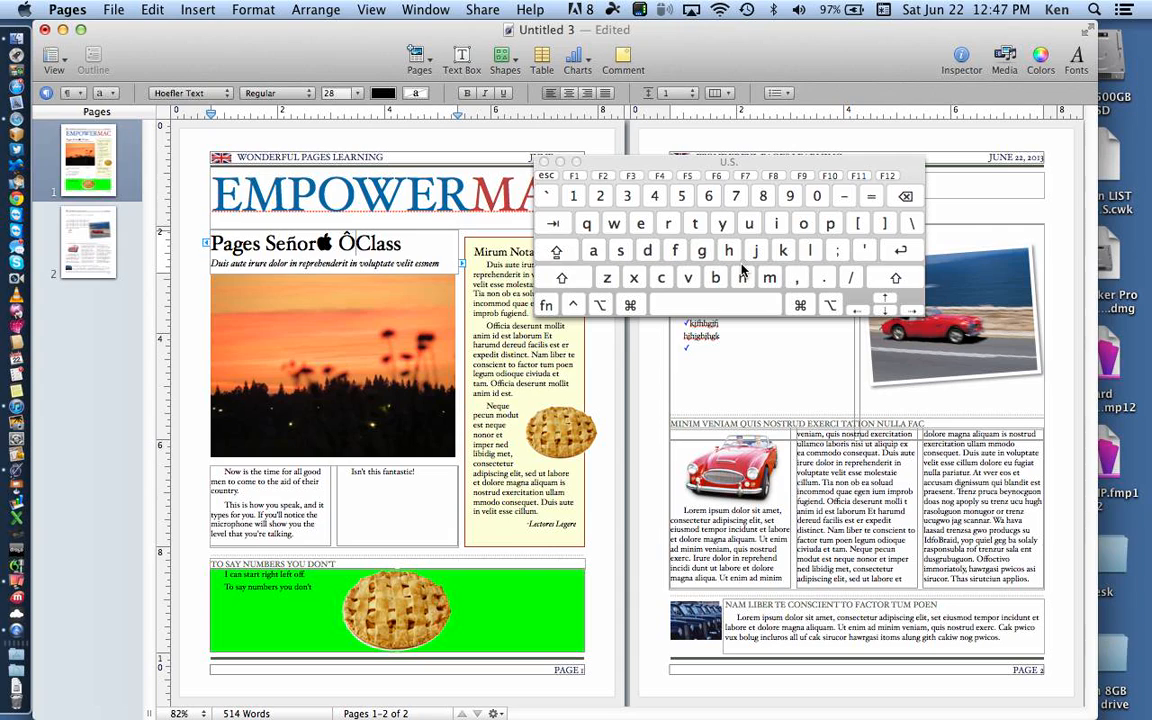
Step: Select the headline text box on page 1 and enlarge its text until the headline is 48 points
left_click(338, 244)
left_click(245, 247)
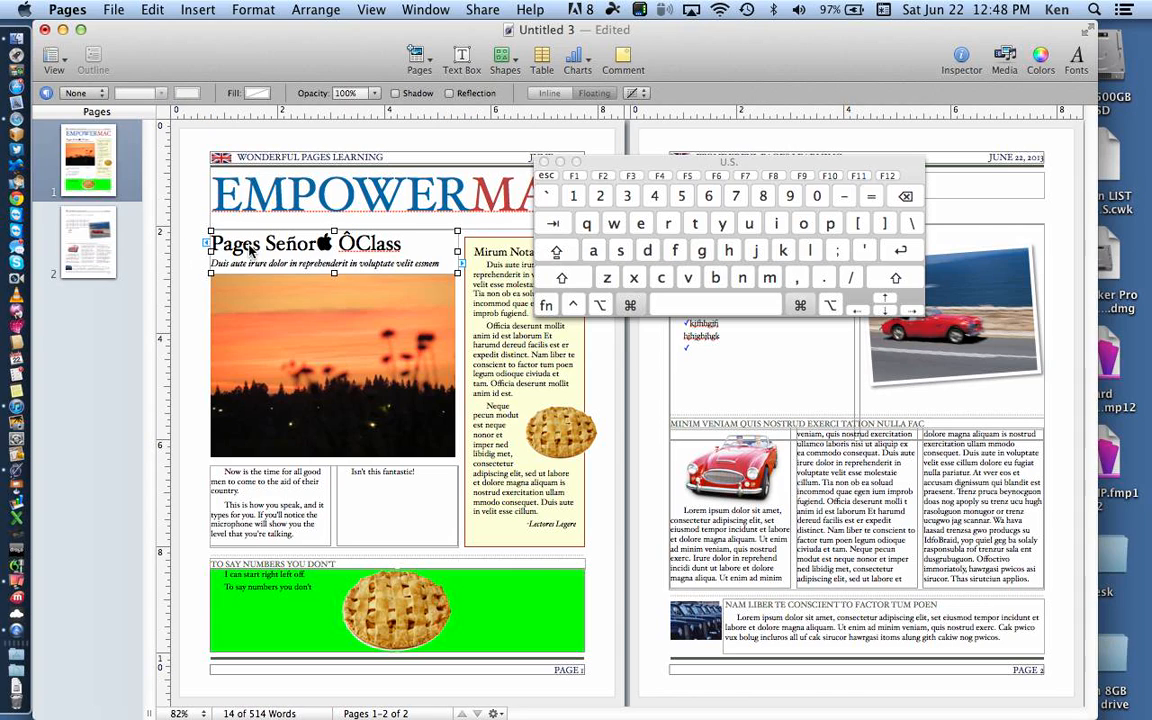
key("super+plus")
key("super+plus")
key("super+plus")
key("super+plus")
key("super+plus")
key("super+plus")
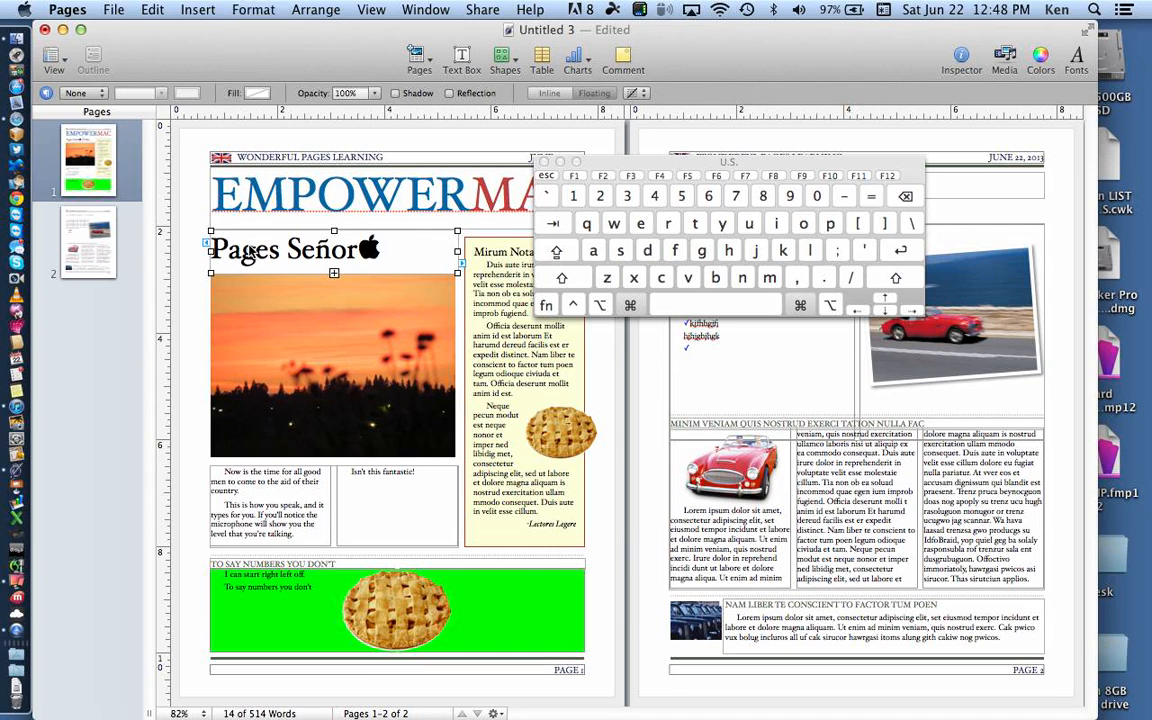
key("super+plus")
key("super+plus")
key("super+plus")
key("super+plus")
key("super+plus")
key("super+plus")
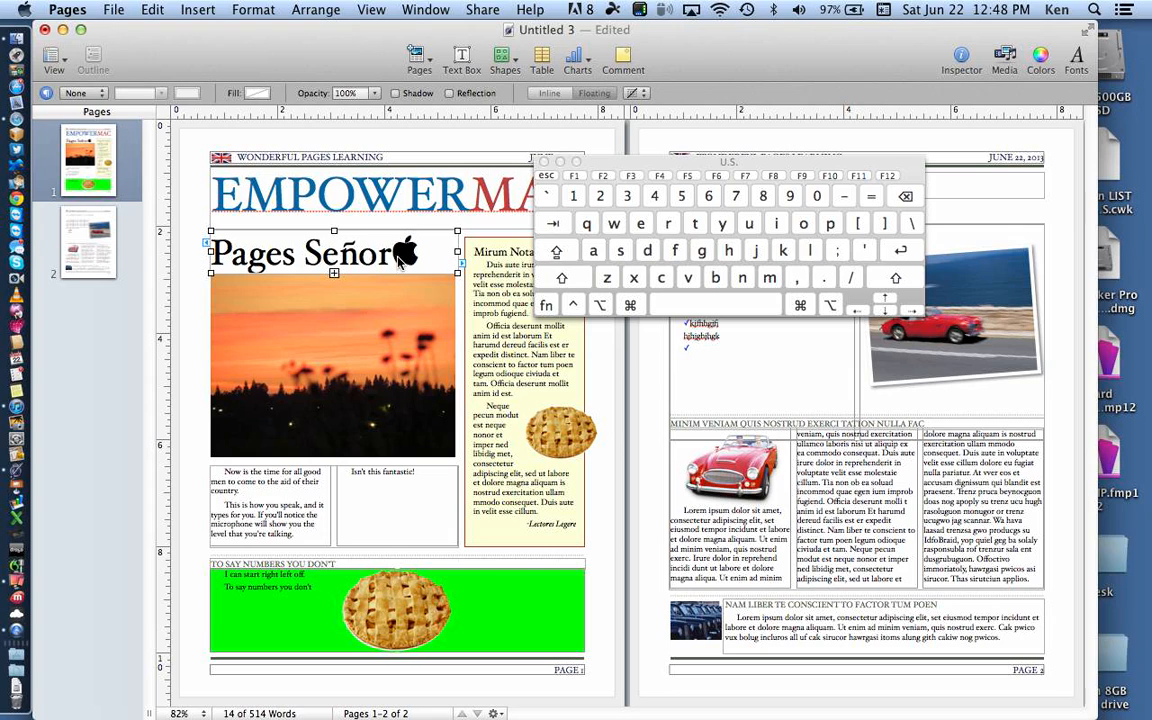
Step: Select the Apple logo character in the headline and close the Keyboard Viewer
left_click(398, 258)
left_click(388, 255)
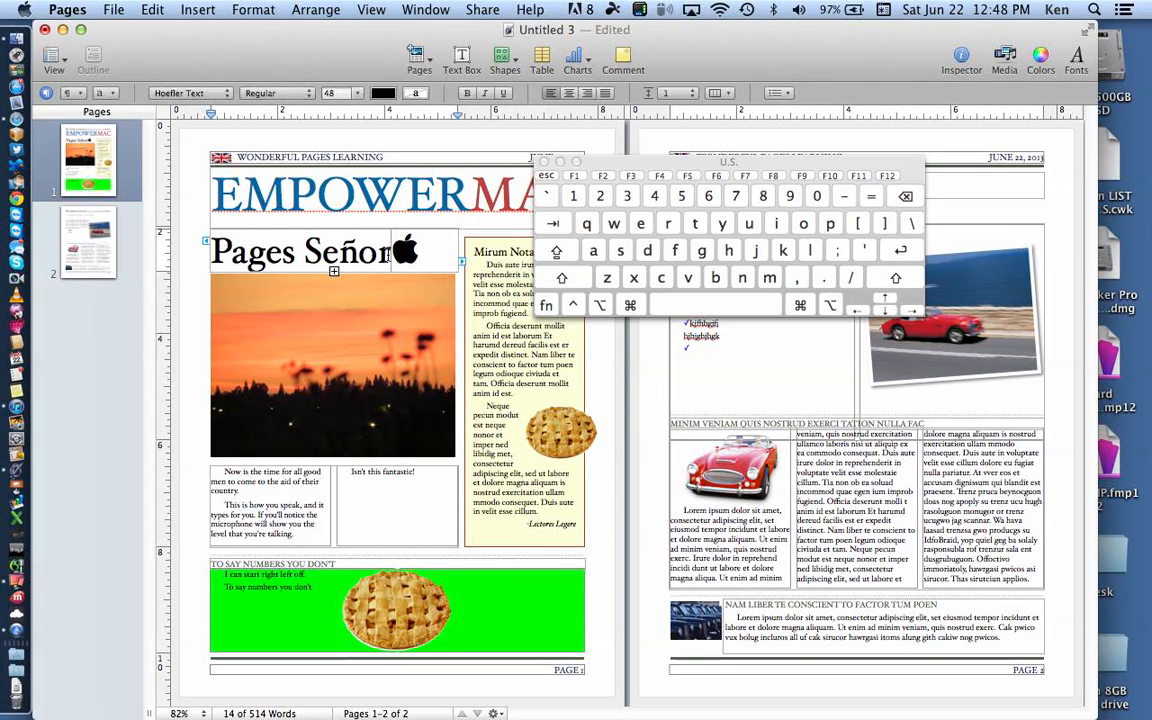
left_click_drag(388, 255, 411, 254)
left_click(545, 163)
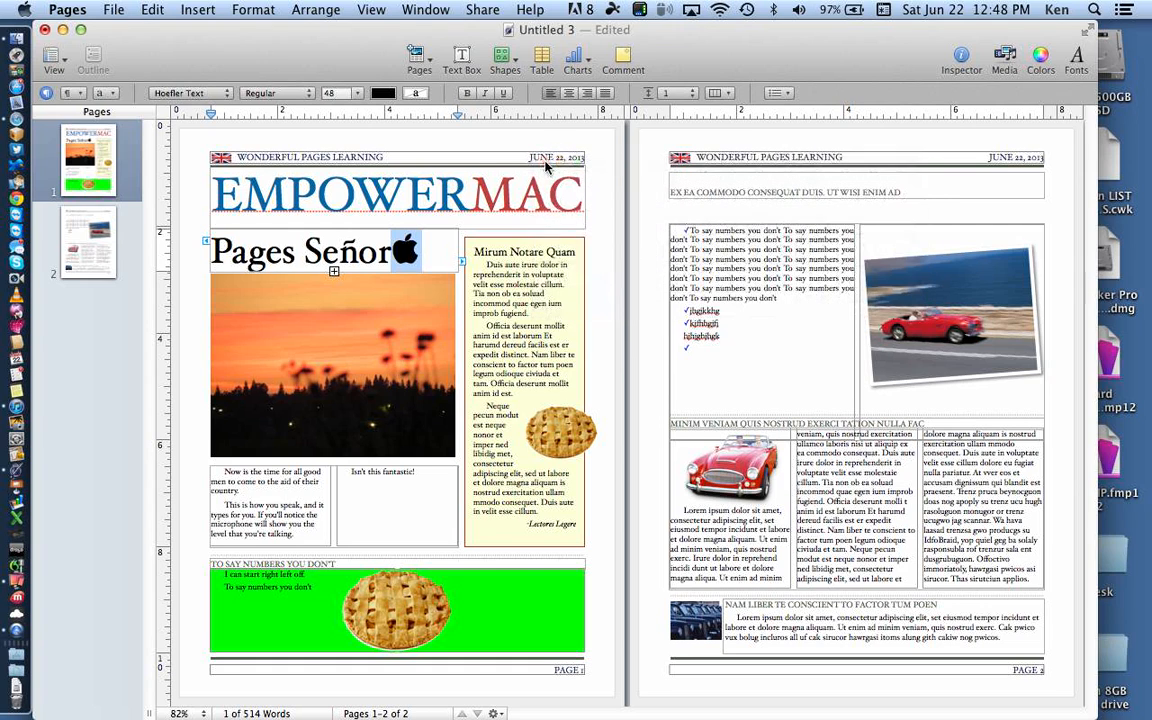
Step: Open the Character Viewer's Arrows category in an enlarged window and select the left-shaded rightwards arrow
left_click(884, 10)
left_click(884, 33)
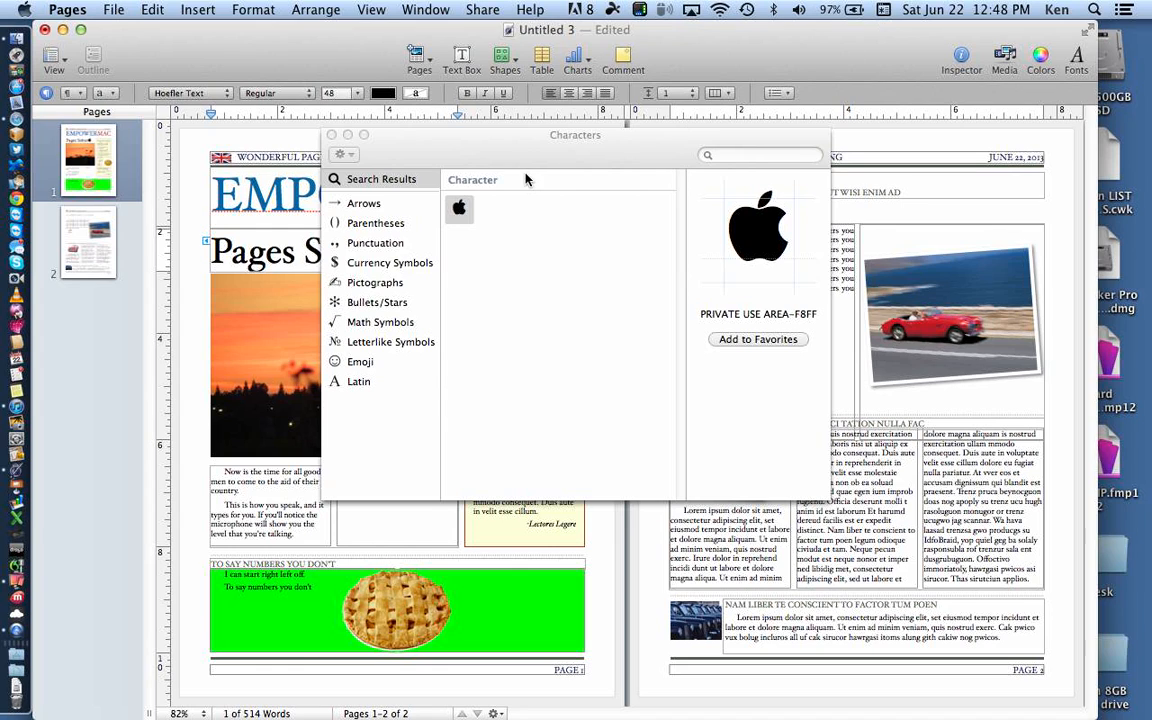
left_click(365, 203)
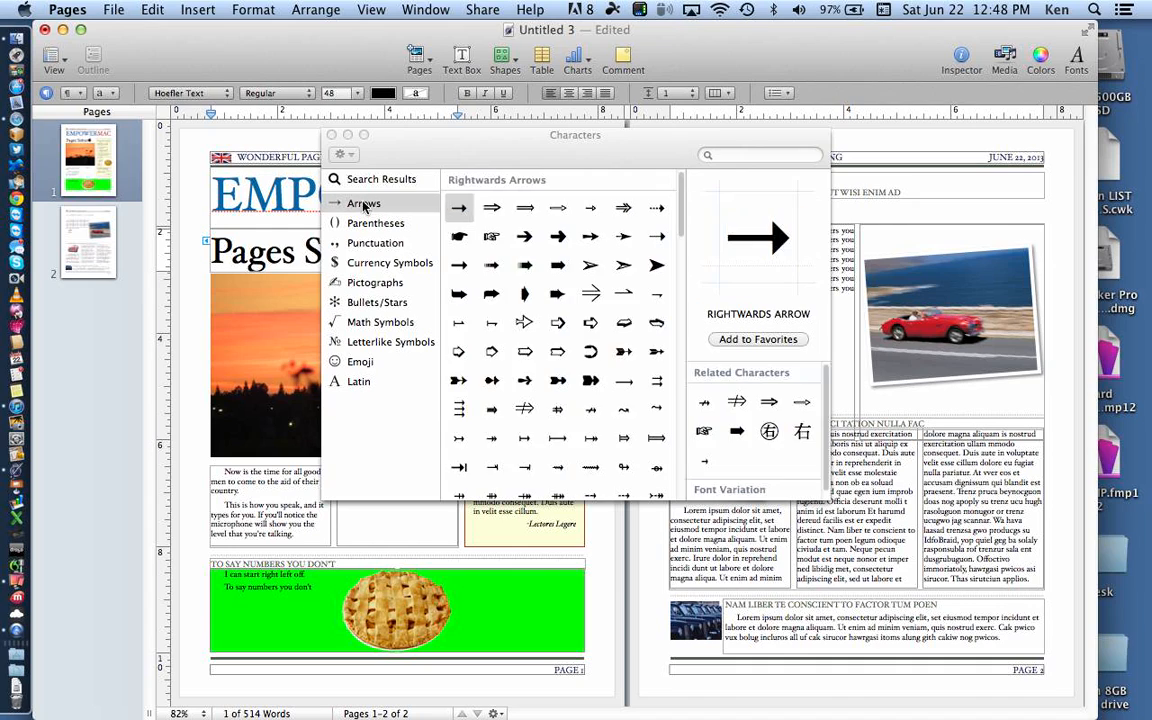
left_click_drag(410, 135, 333, 28)
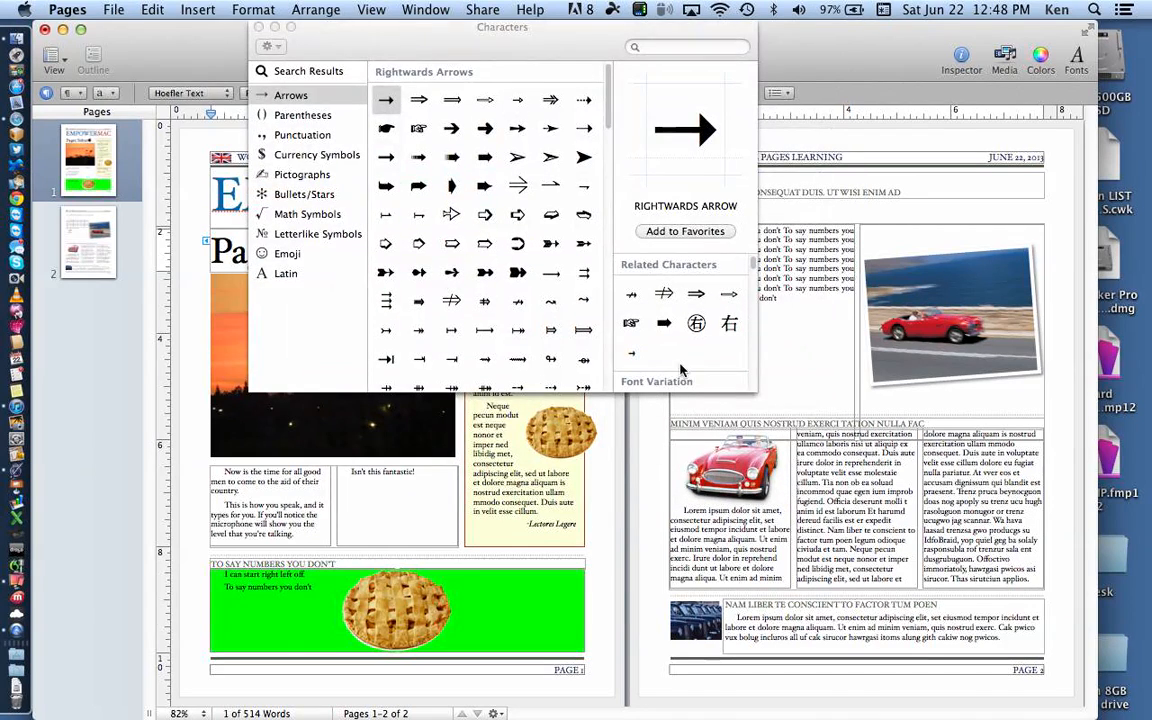
left_click_drag(757, 396, 920, 572)
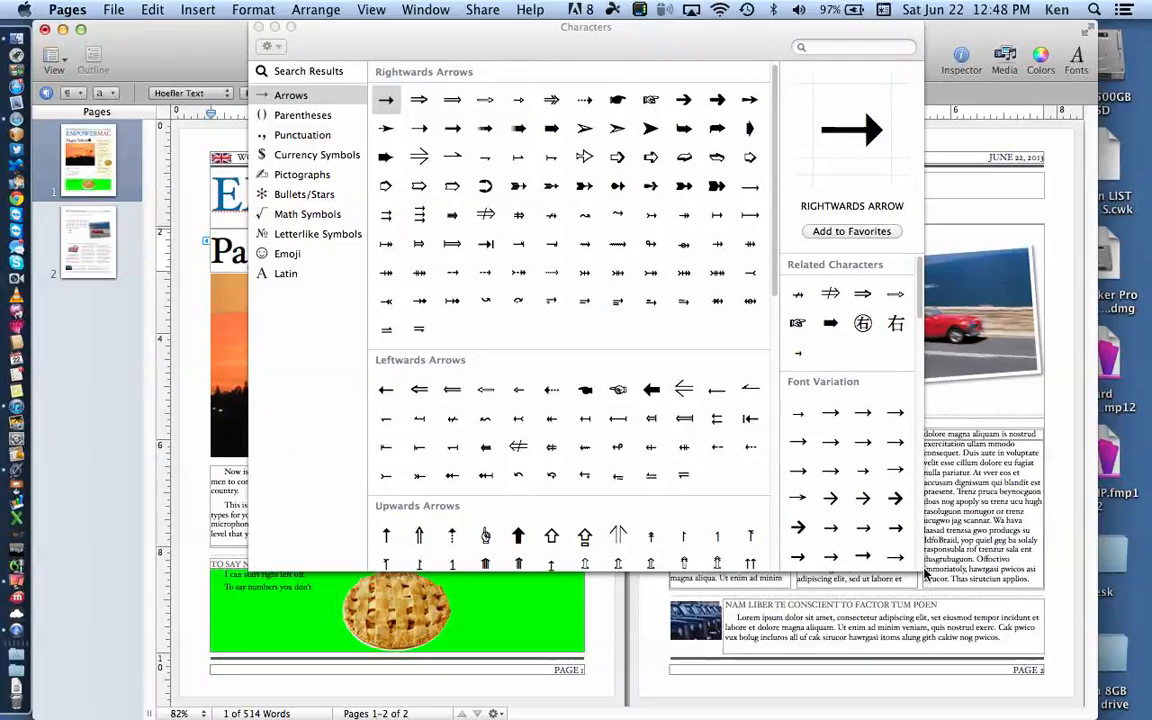
left_click(650, 158)
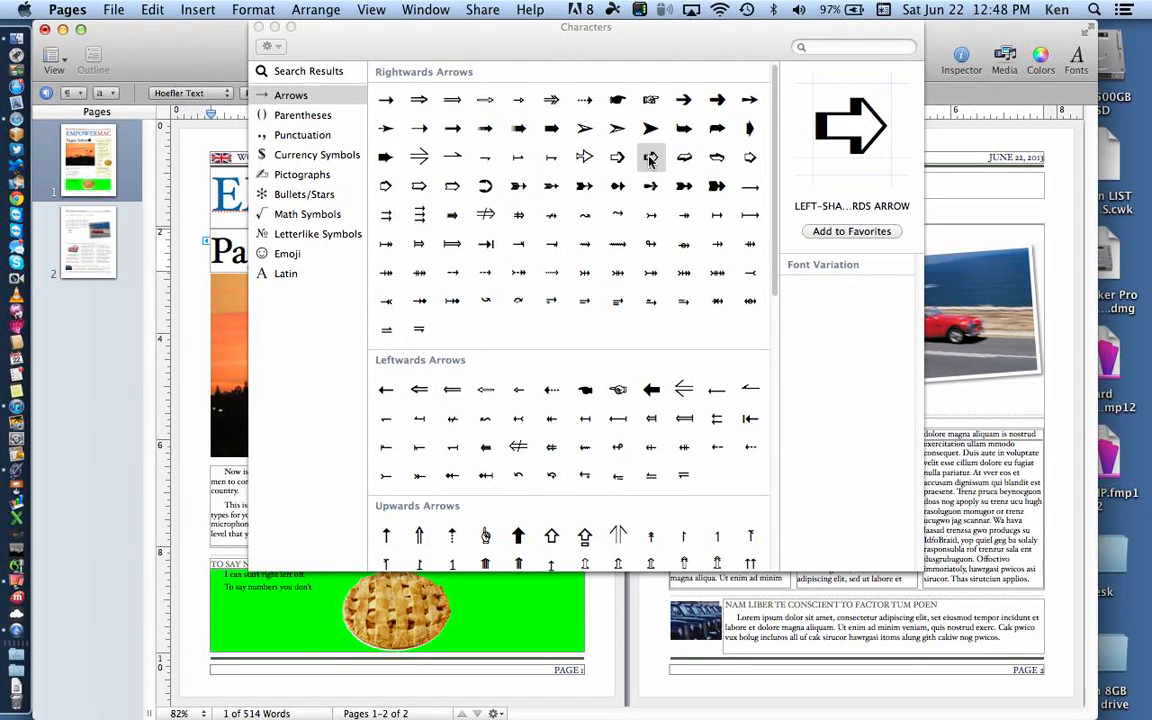
Step: Move the Character Viewer clear of the page 1 headline and delete "ges" from the word "Pages"
left_click(193, 271)
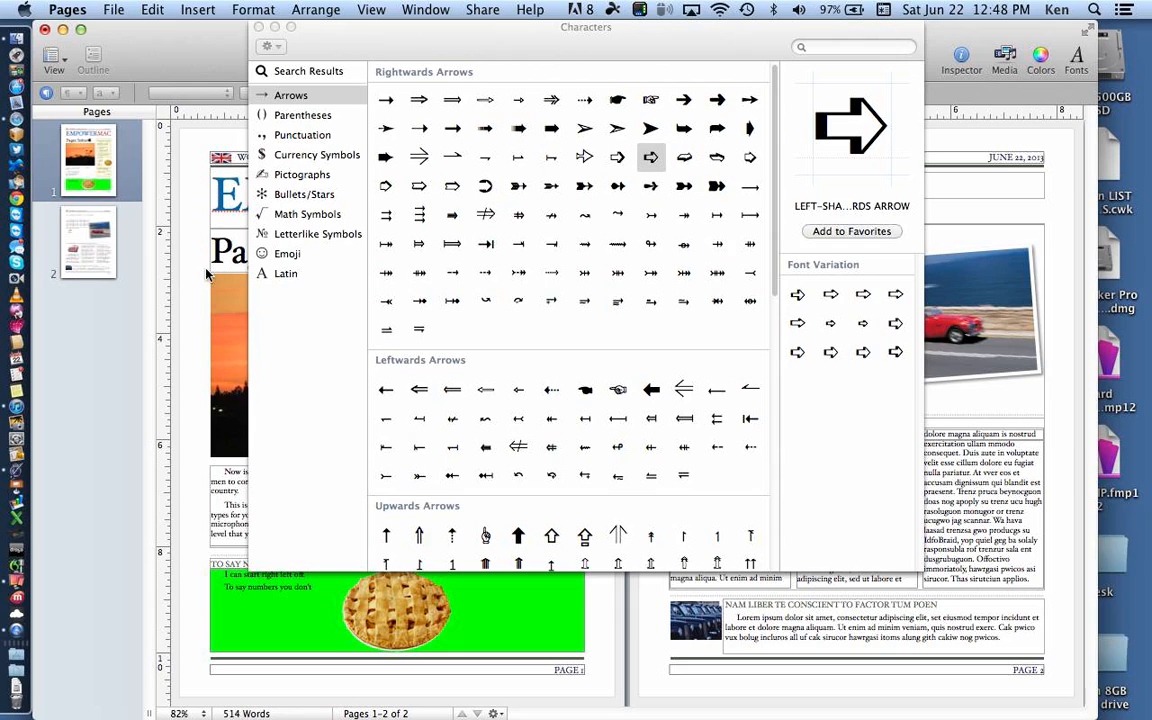
left_click_drag(334, 28, 566, 28)
left_click(270, 235)
left_click(299, 253)
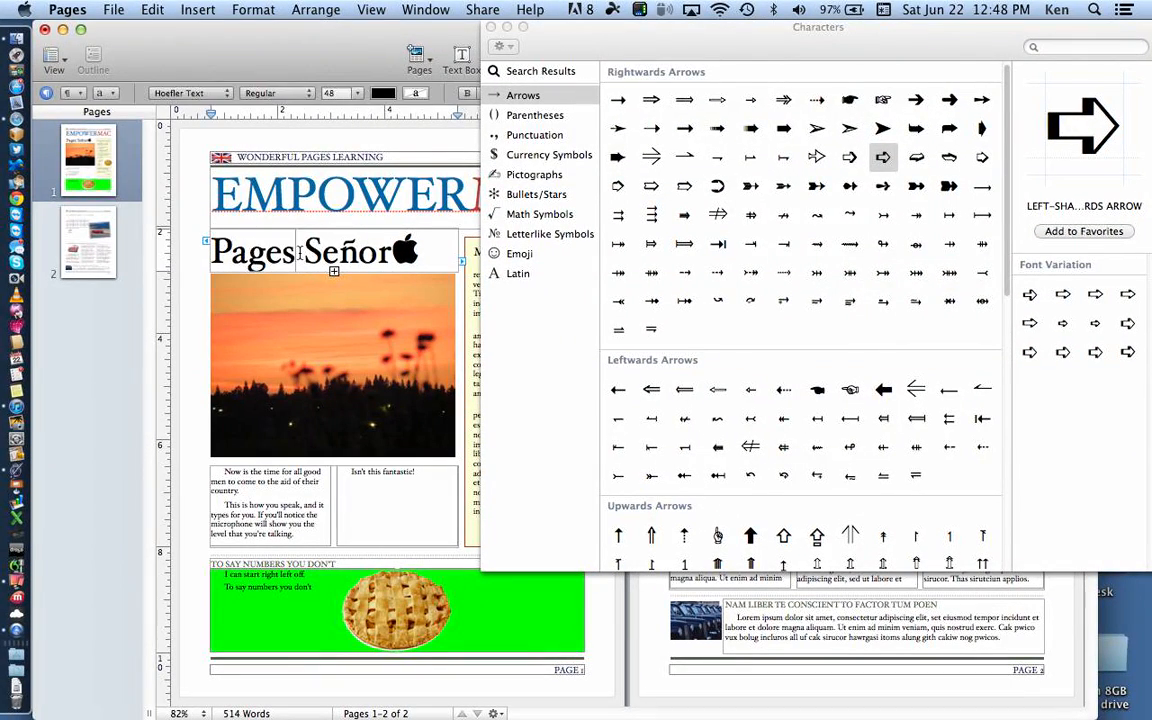
key("BackSpace")
key("BackSpace")
key("BackSpace")
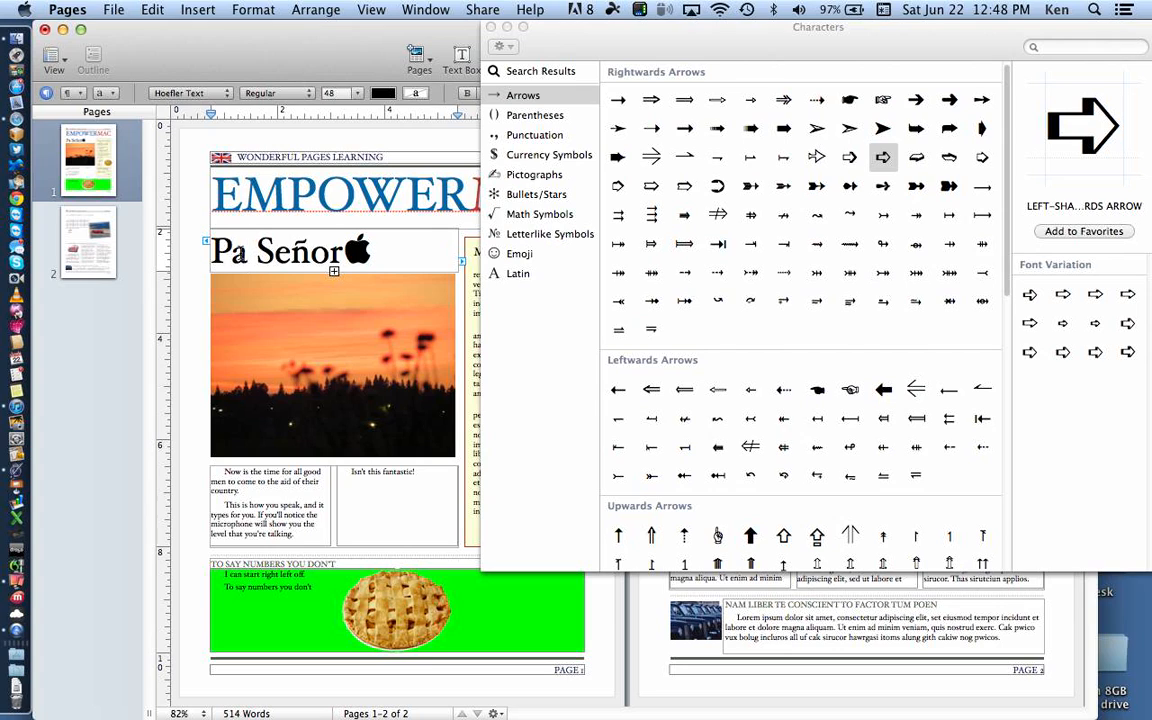
Step: Insert the left-shaded rightwards arrow after "Pa" in the headline and again after the "S" of "Señor"
key("super+v")
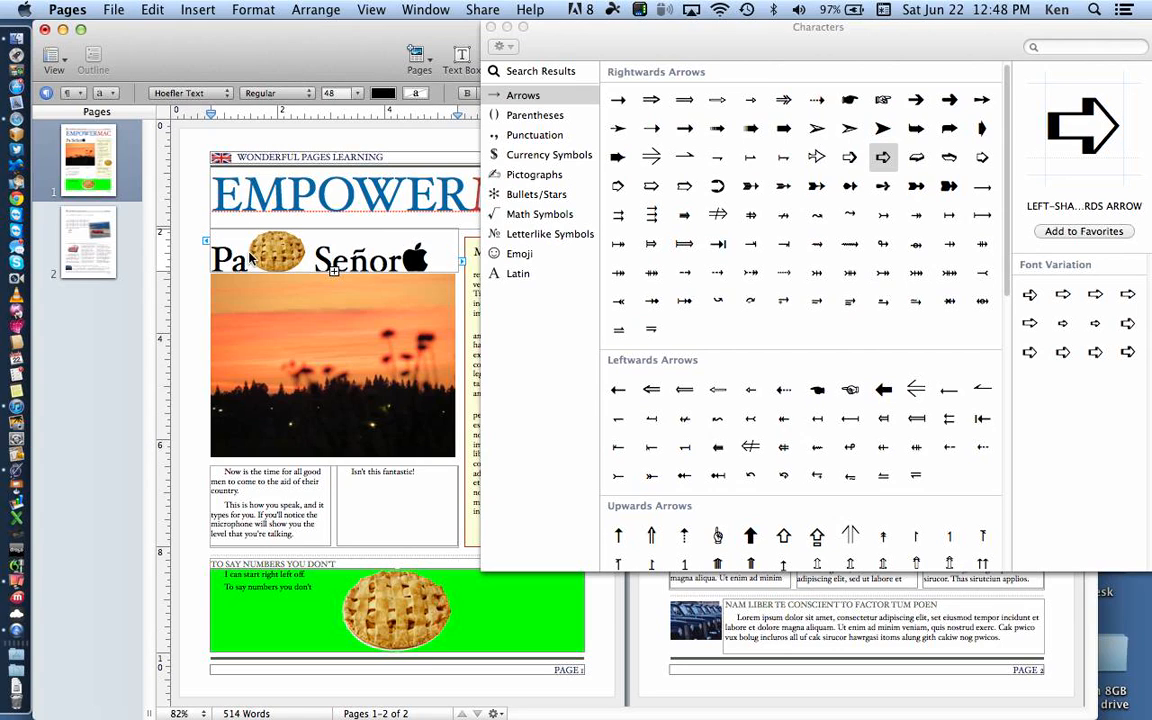
key("super+z")
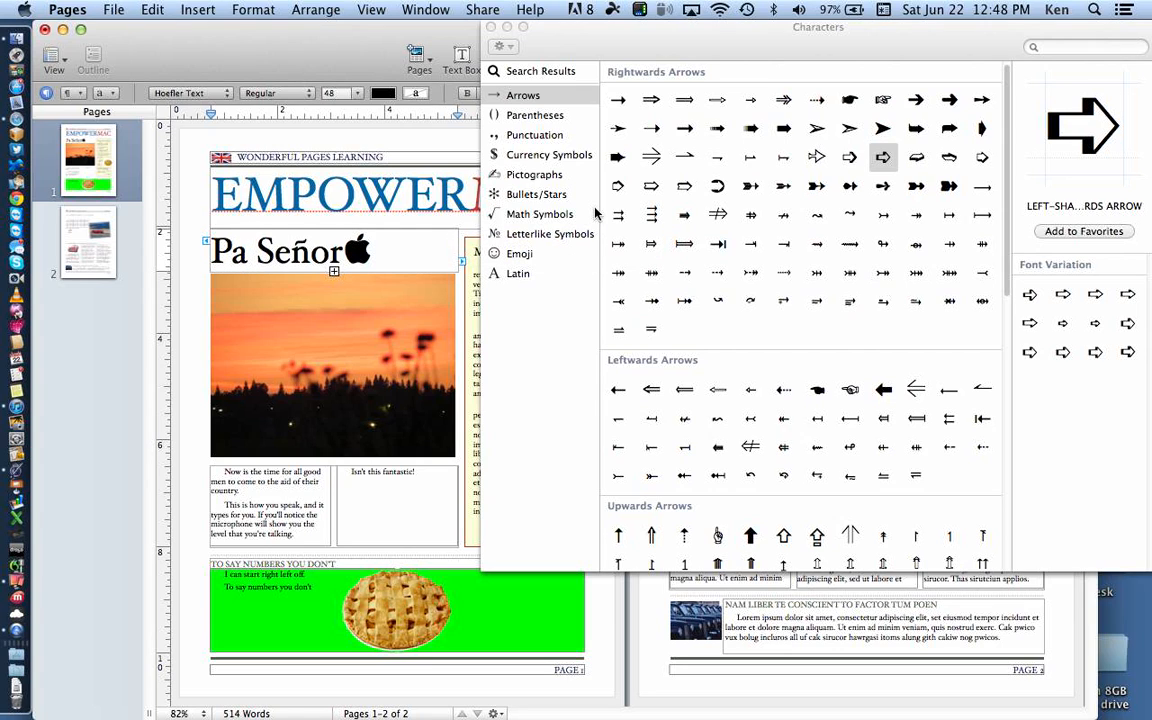
double_click(882, 157)
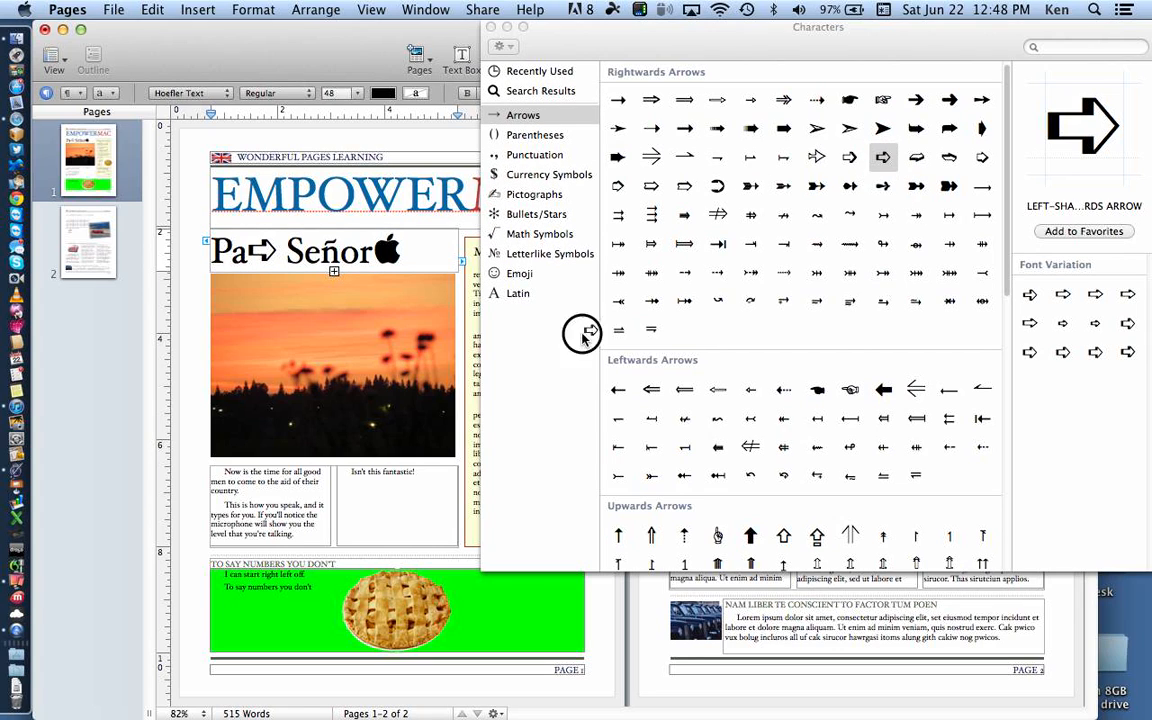
left_click(338, 263)
left_click_drag(338, 265, 312, 261)
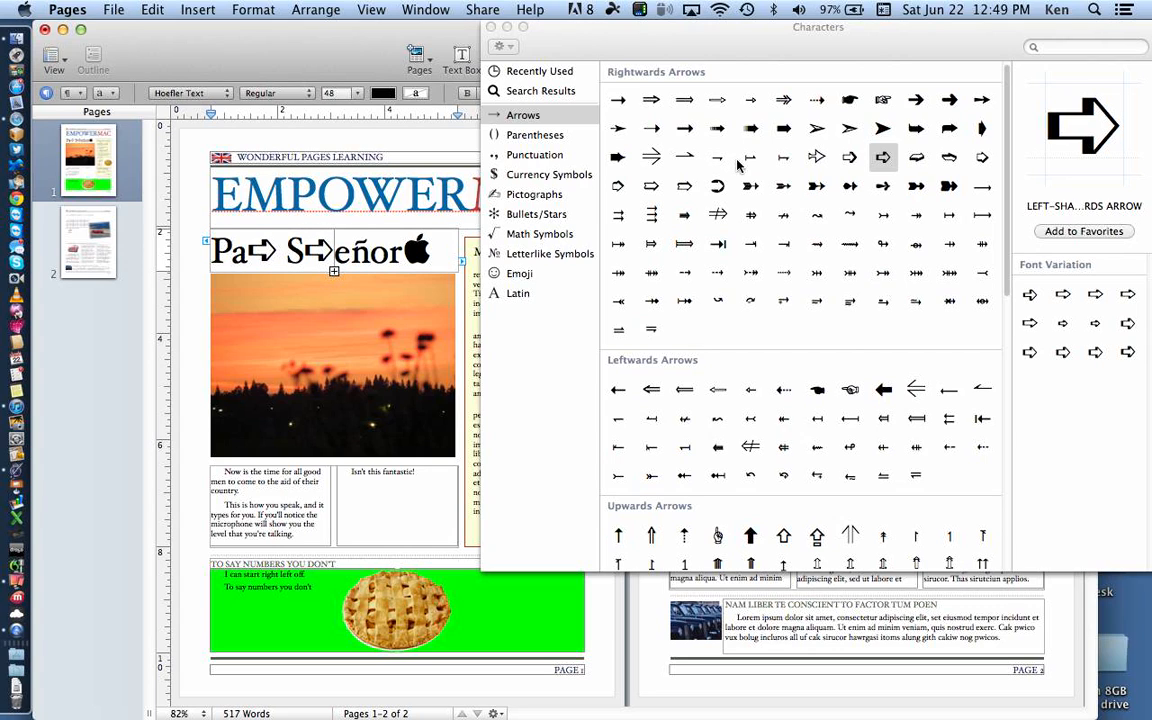
Step: Look through the Character Viewer's Parentheses, Punctuation, Currency Symbols, Pictographs and Bullets/Stars categories
left_click(555, 135)
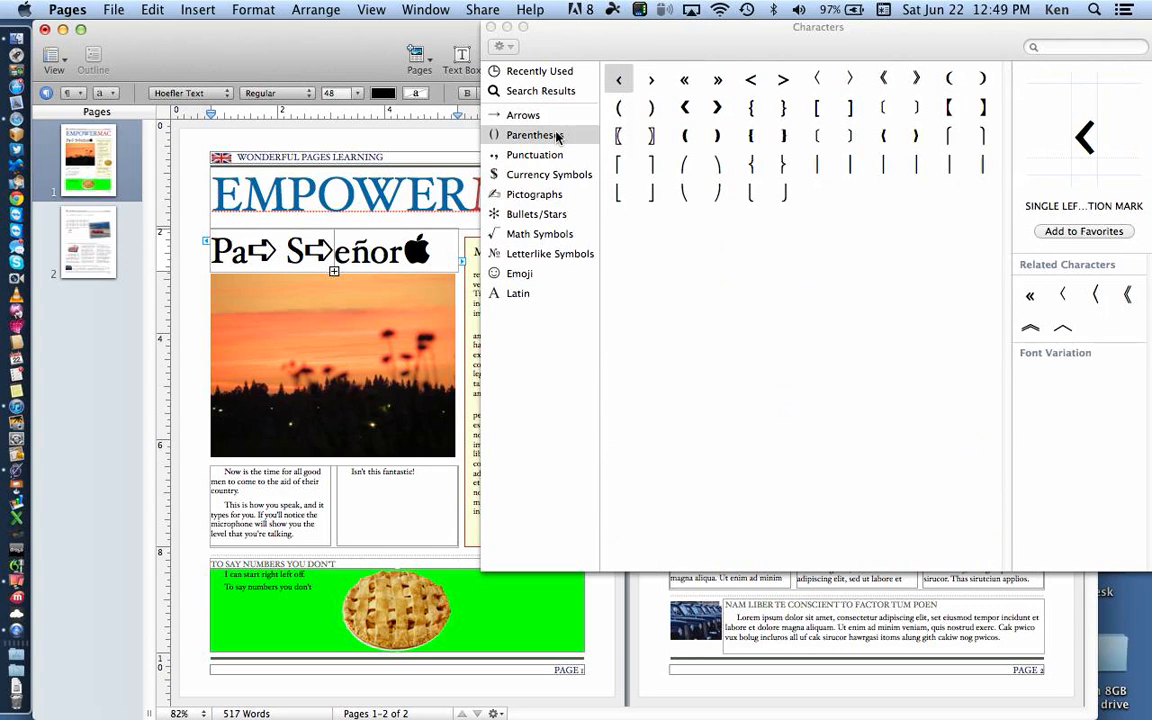
left_click(549, 154)
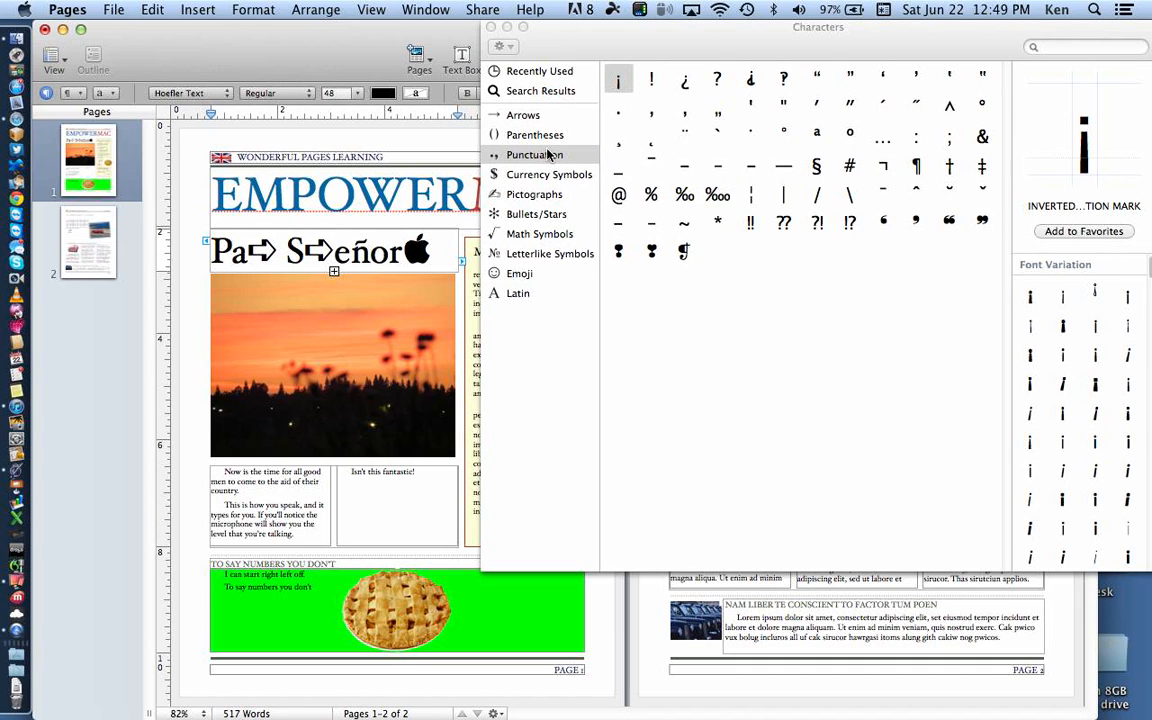
left_click(540, 177)
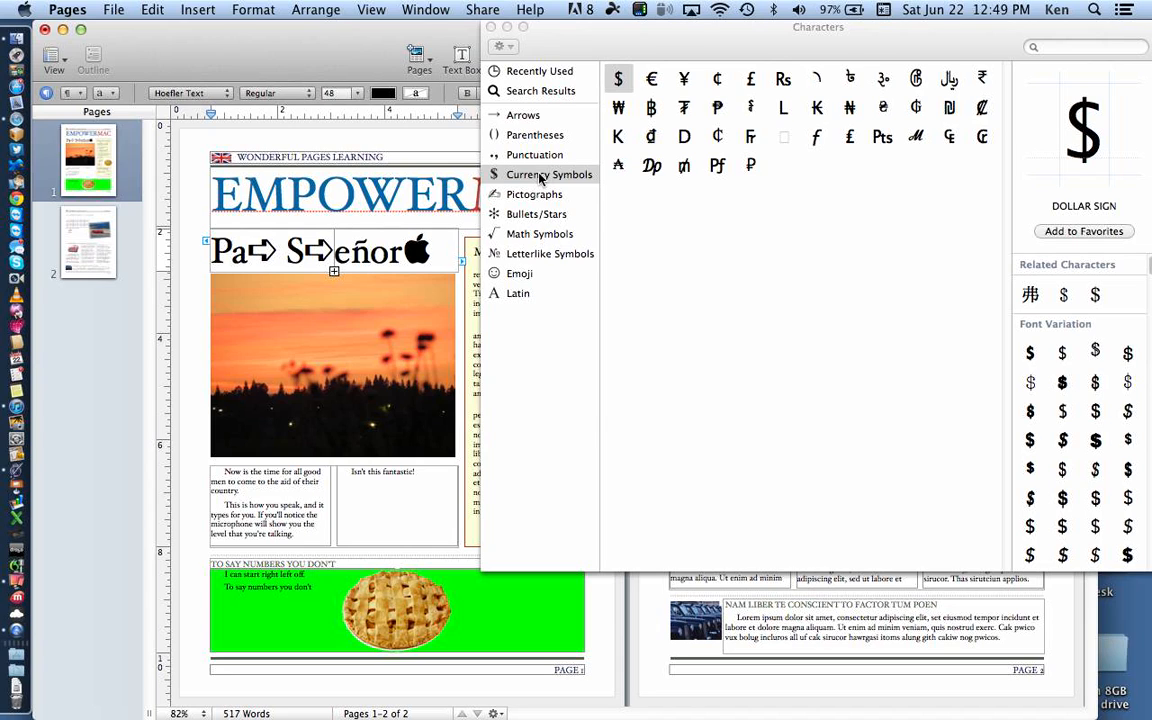
left_click(540, 195)
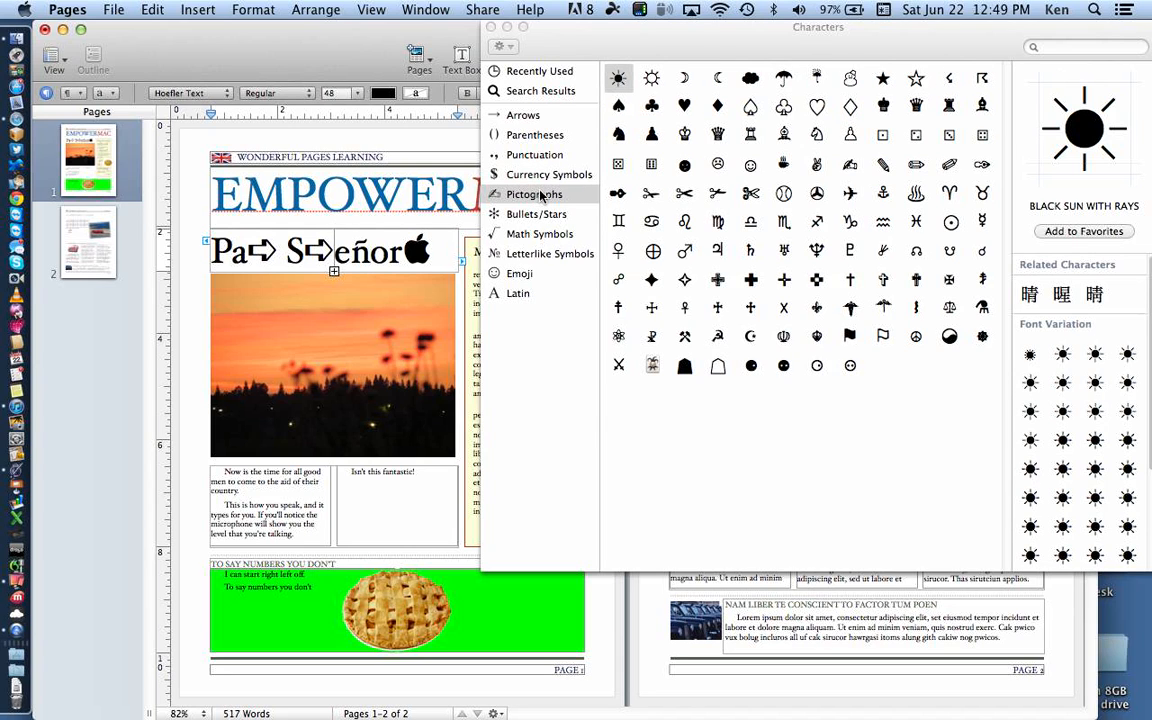
left_click(537, 213)
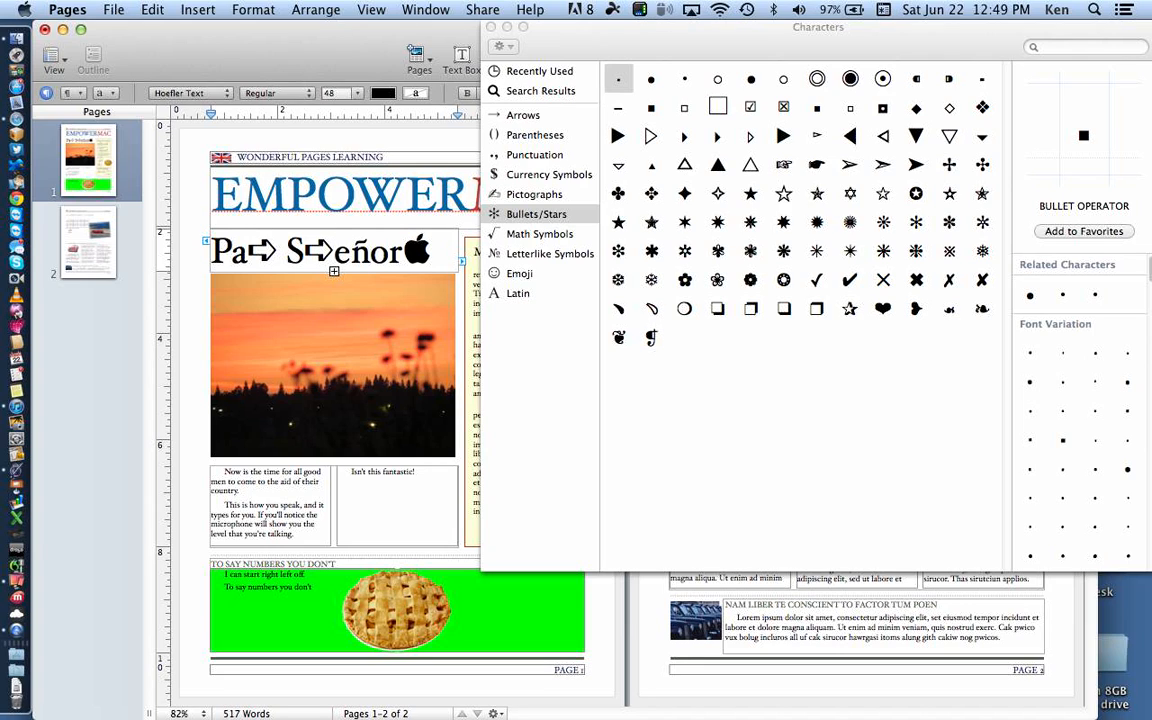
Step: Close the Character Viewer and open the Keyboard settings in System Preferences
left_click(26, 9)
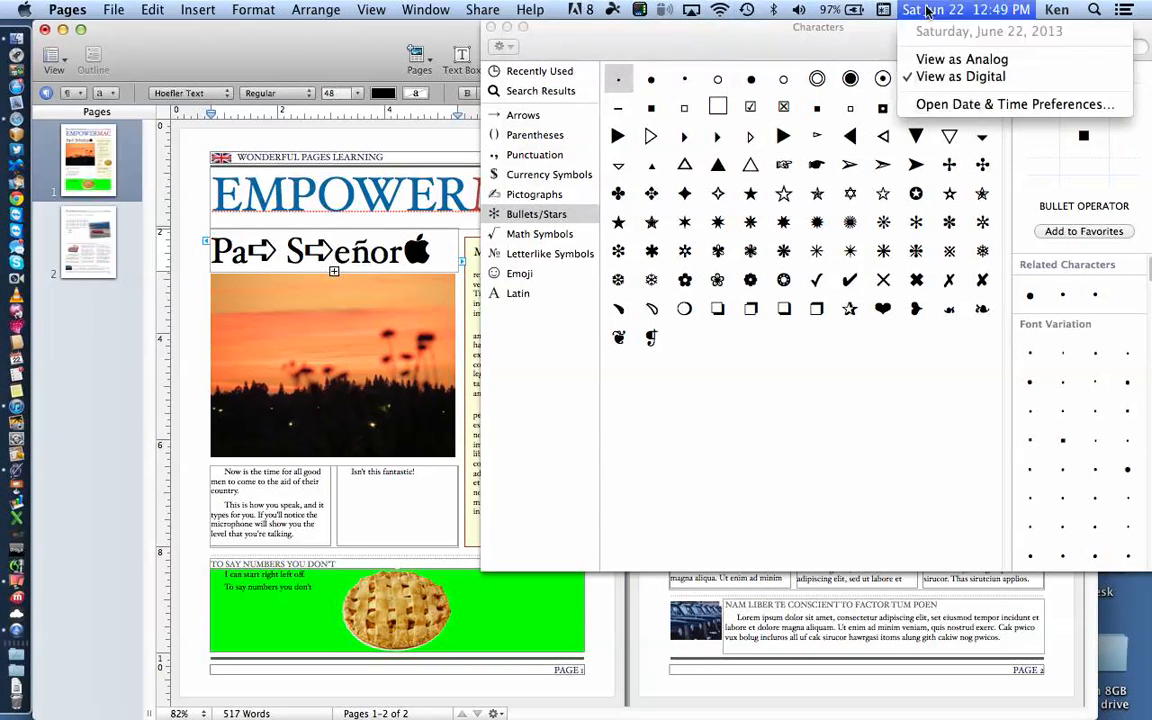
mouse_move(884, 8)
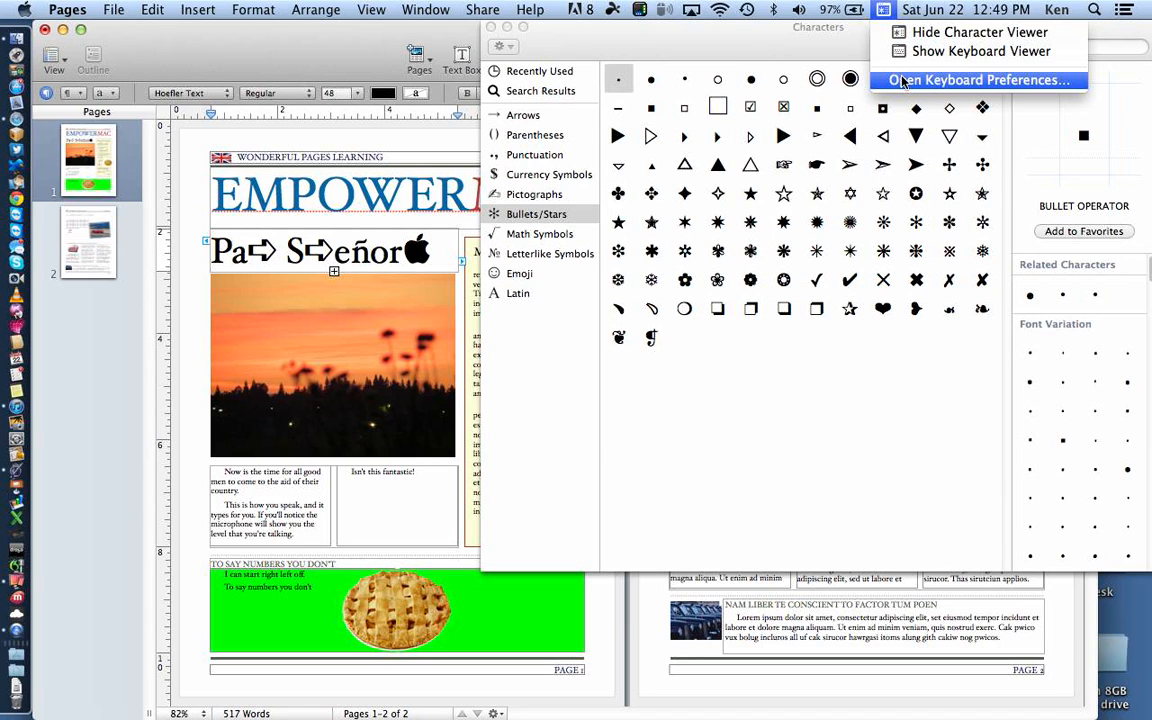
left_click(24, 12)
left_click(57, 93)
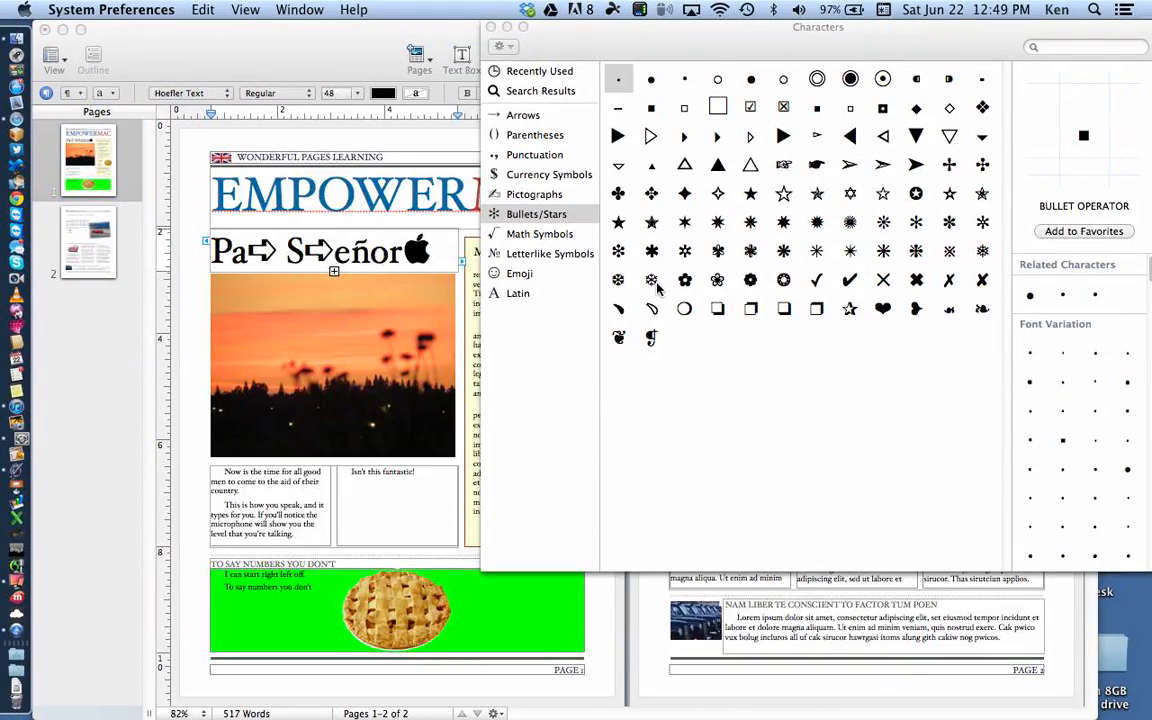
left_click(491, 28)
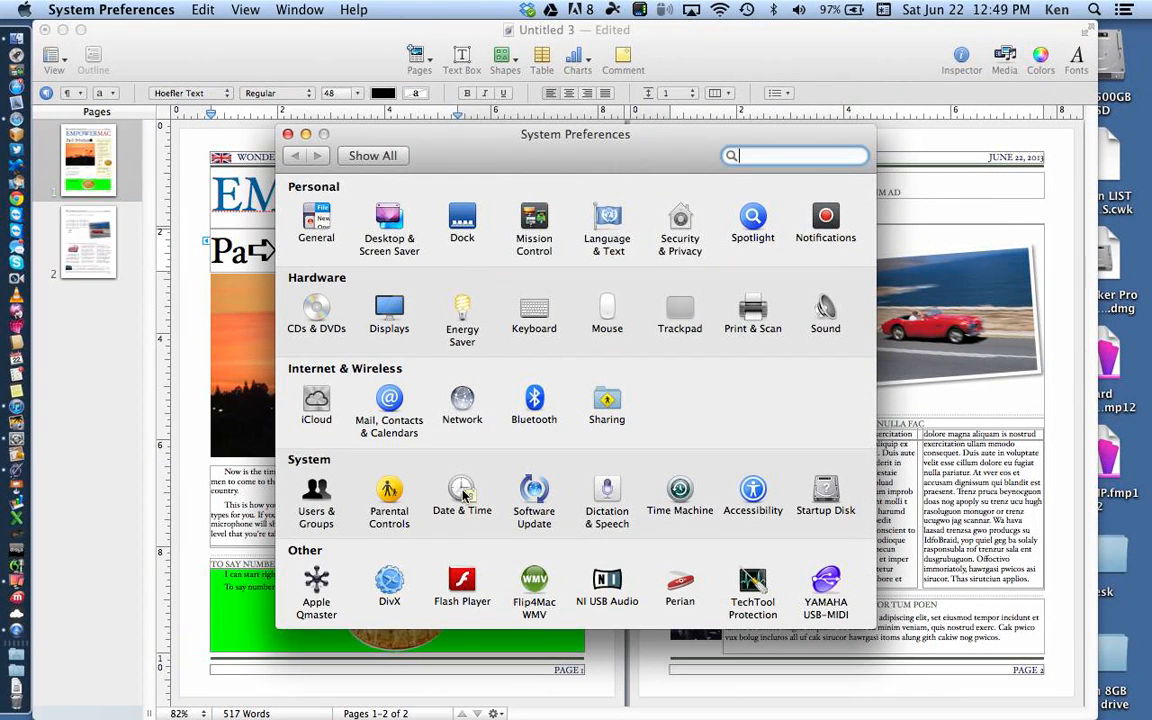
left_click(535, 314)
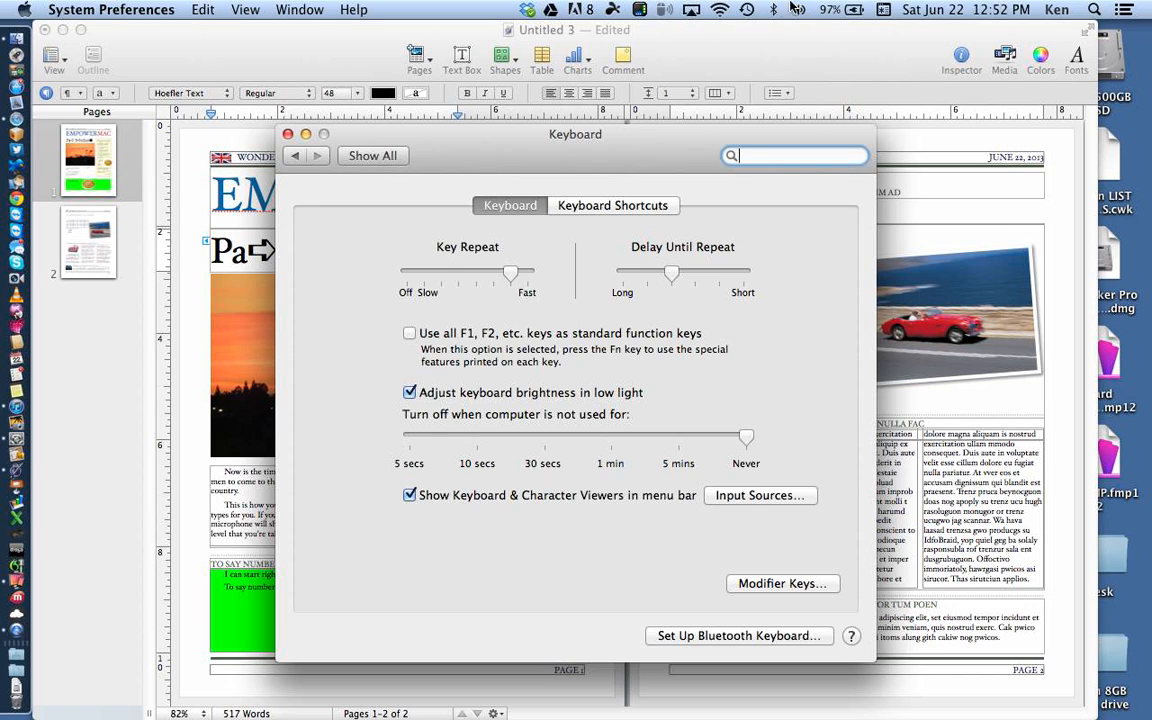
Step: Reopen the Character Viewer, view its Math Symbols and Emoji categories, and move its window fully into view
left_click(884, 10)
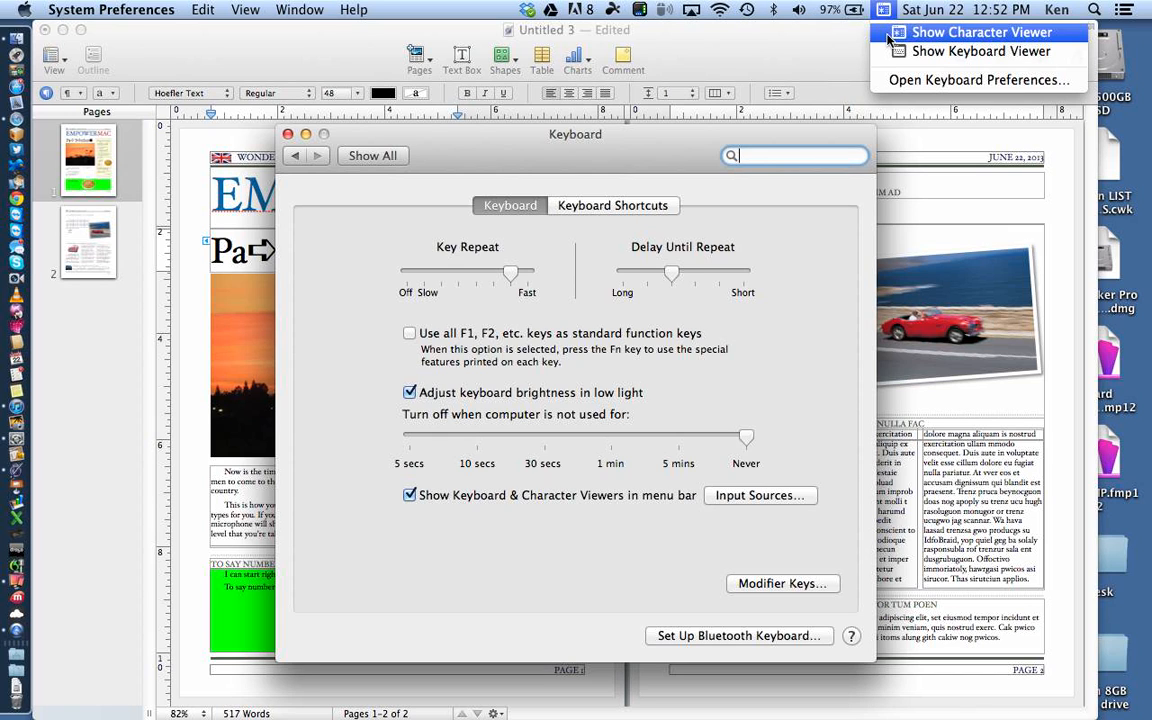
left_click(960, 32)
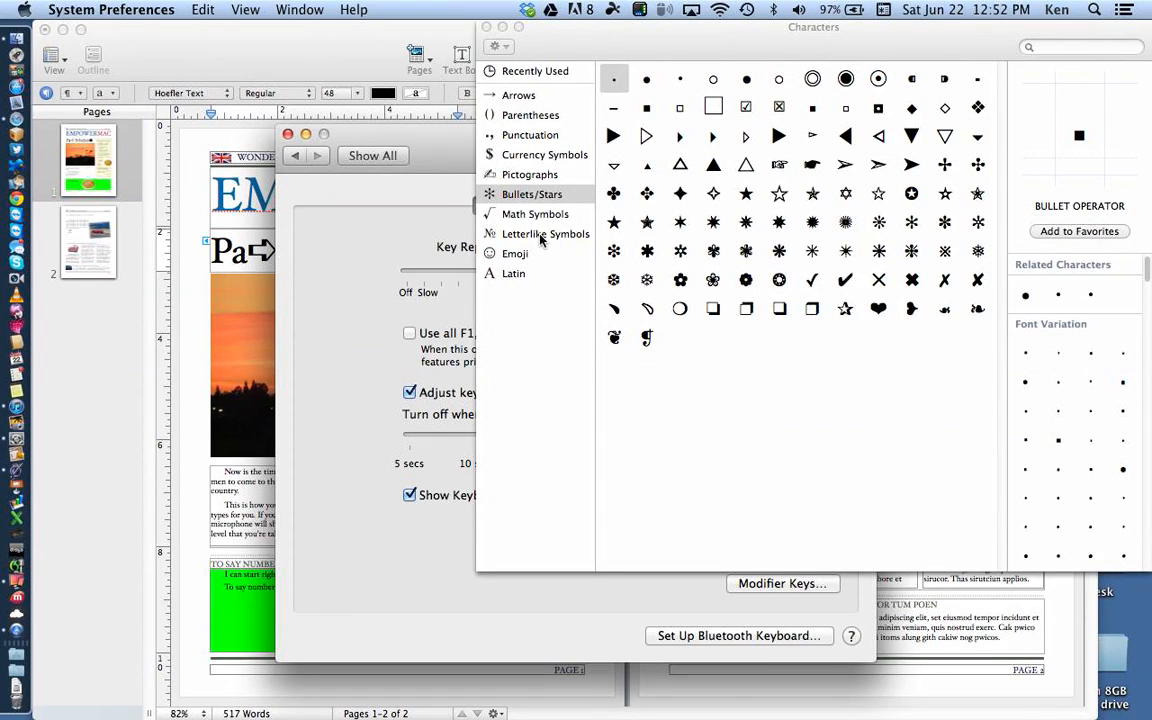
left_click(536, 215)
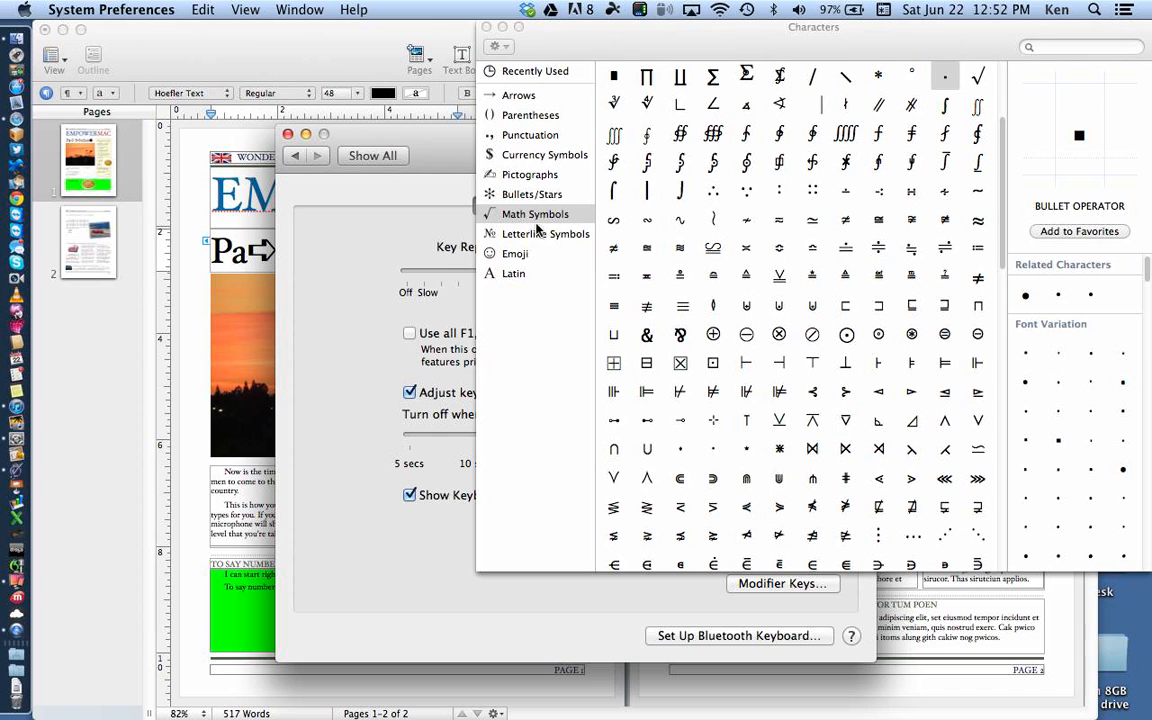
left_click(517, 258)
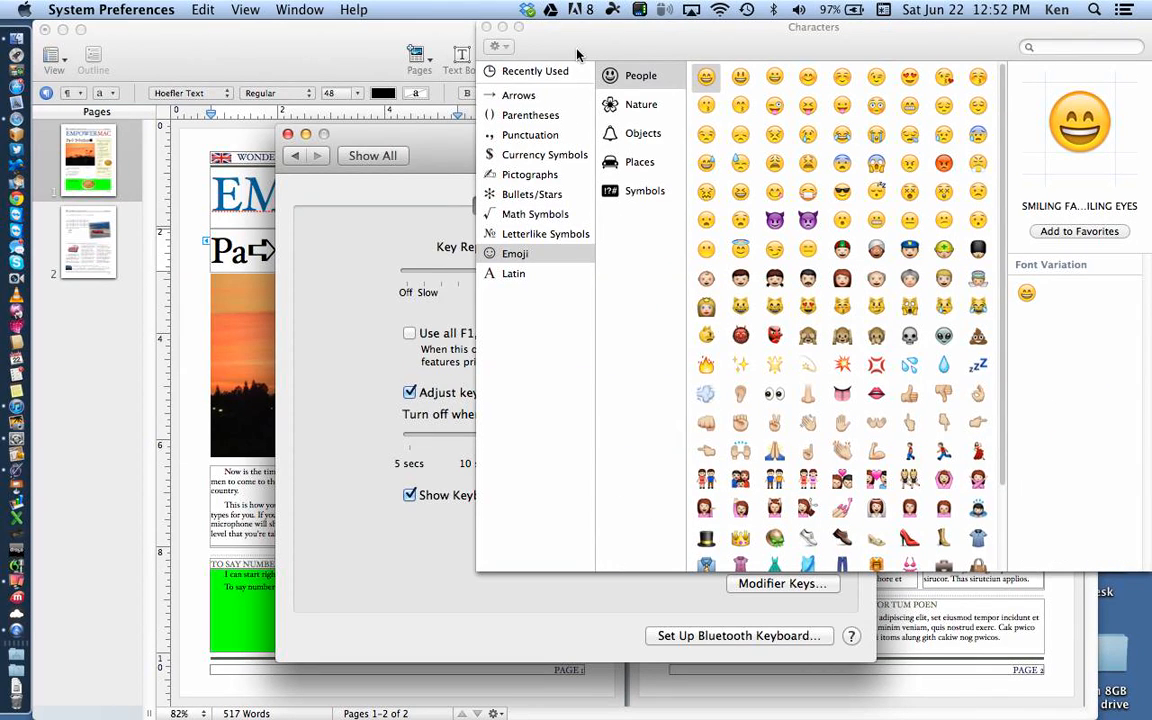
left_click_drag(577, 36, 400, 36)
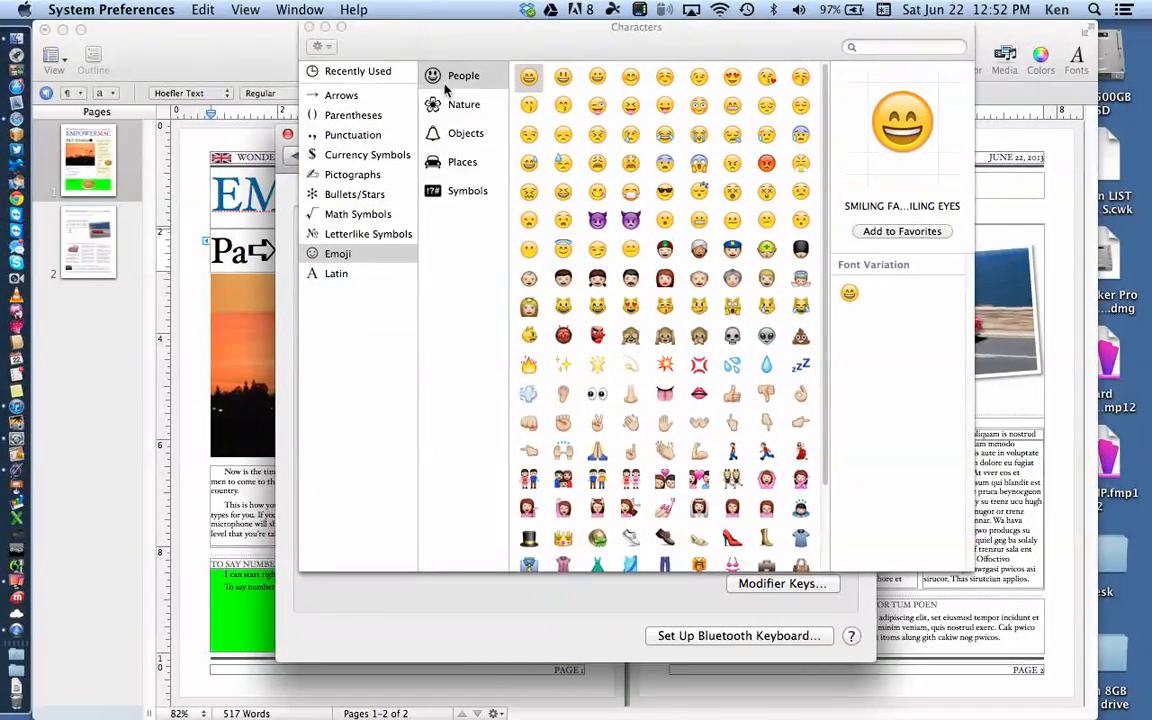
Step: Preview the disappointed, weary and tired face emoji, and view the Latin category
left_click(566, 140)
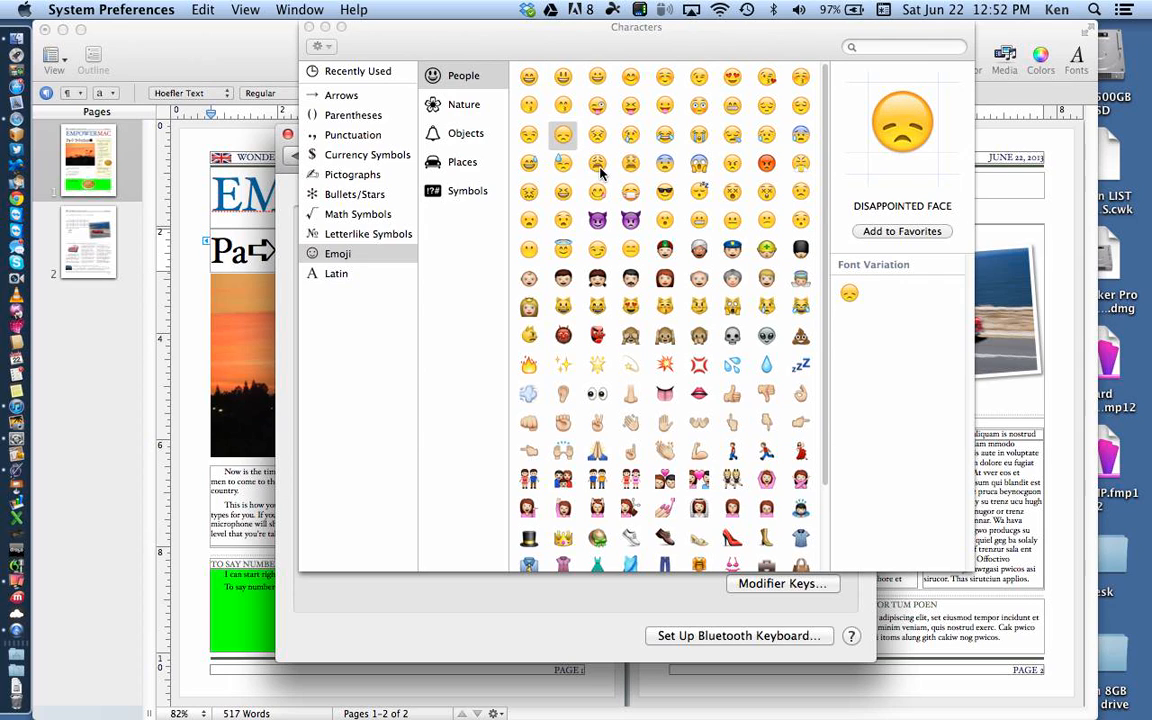
left_click(598, 167)
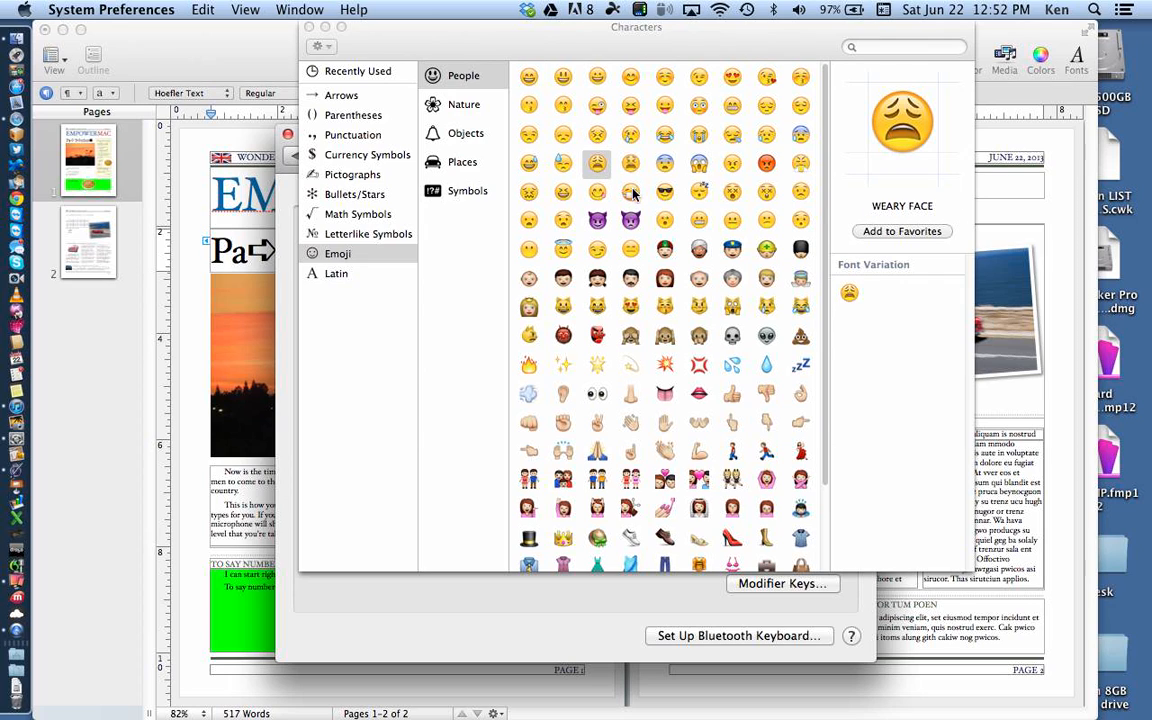
left_click(630, 168)
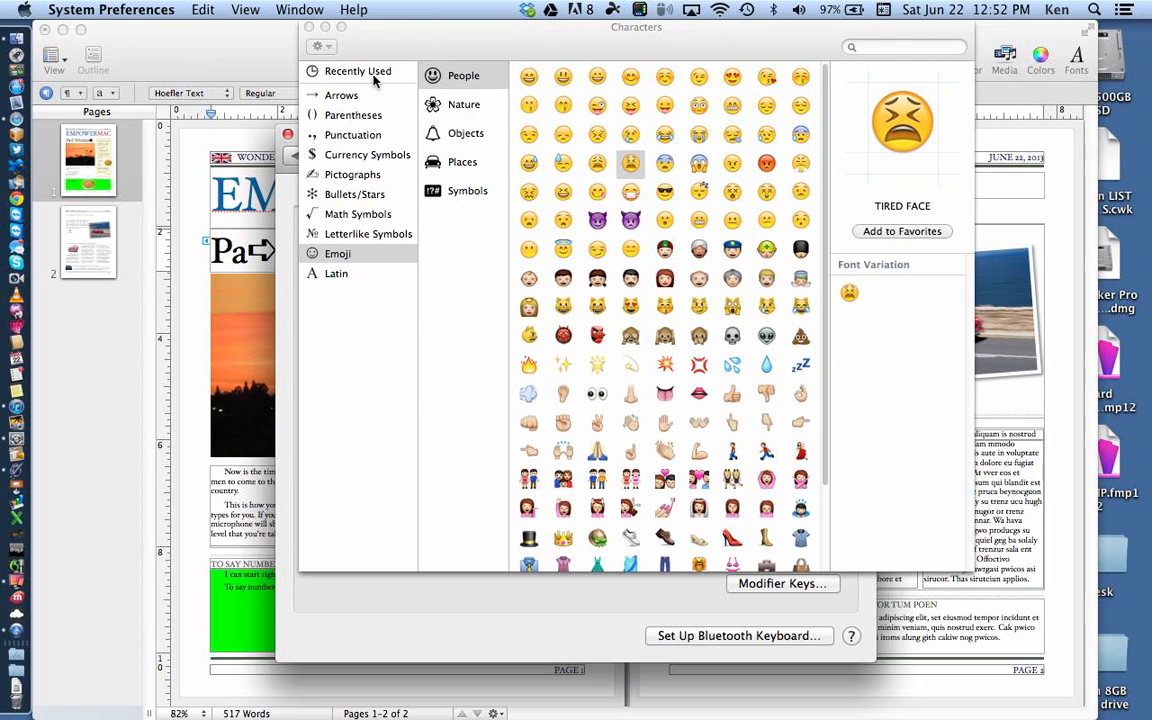
left_click(338, 274)
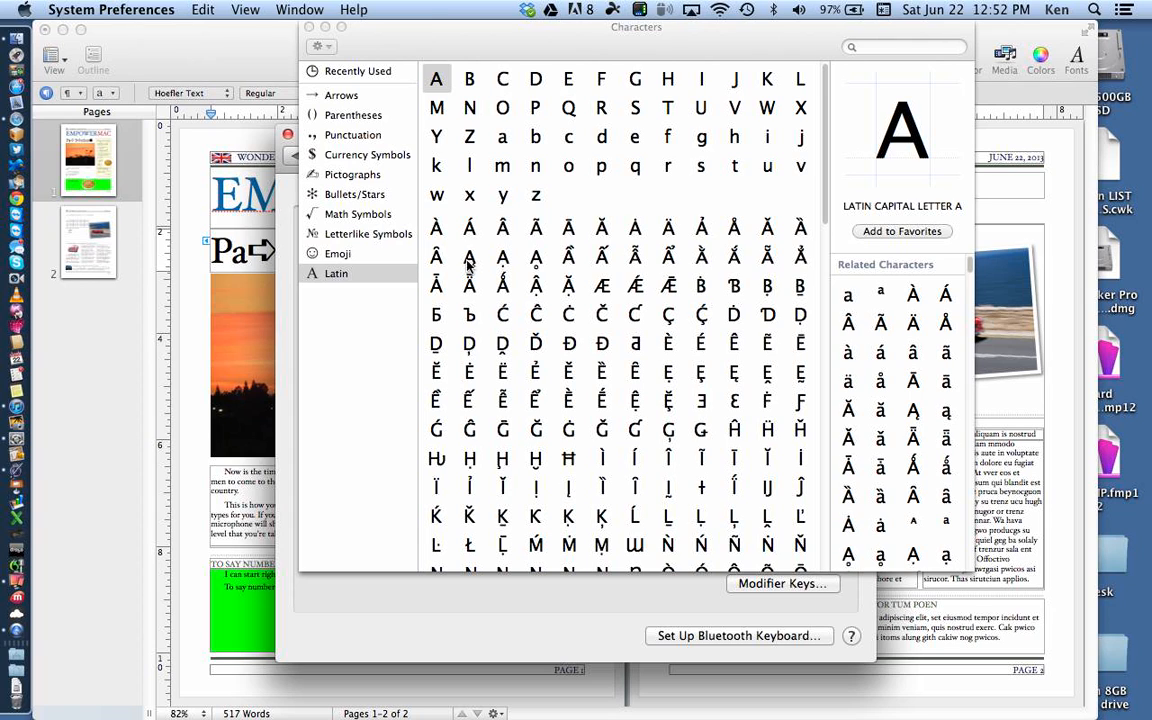
Step: Add the neutral face emoji to the Character Viewer's favorites after previewing the savoring-food and confused faces
left_click(352, 257)
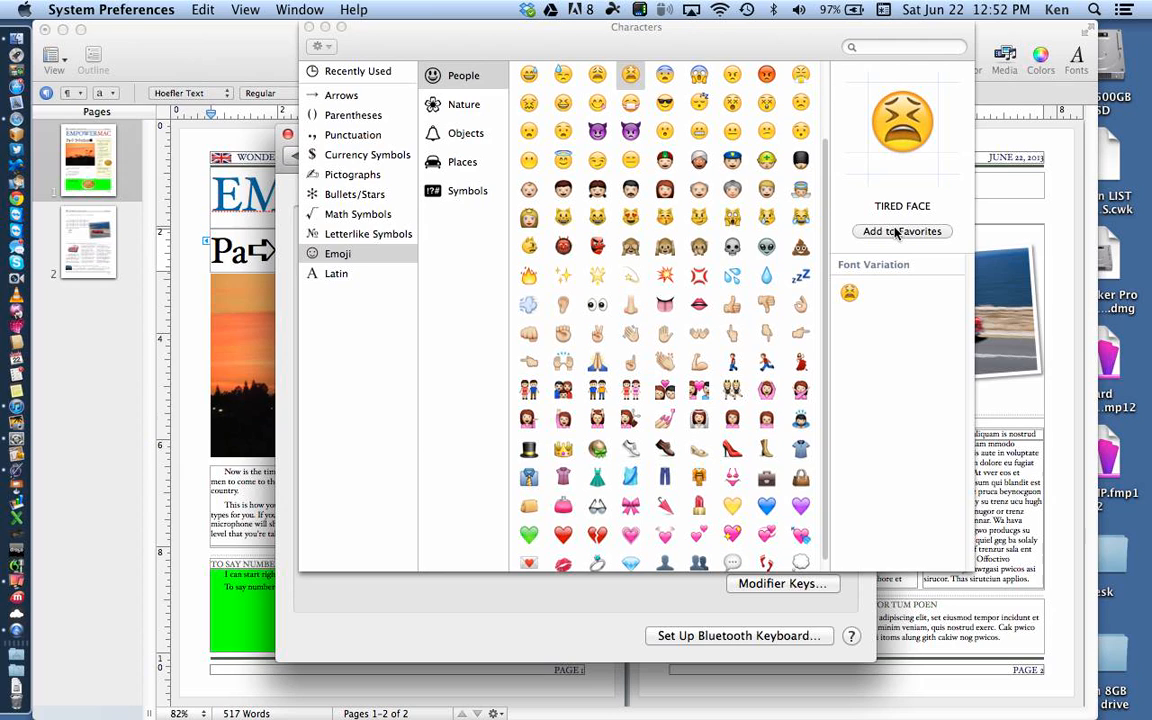
left_click(598, 104)
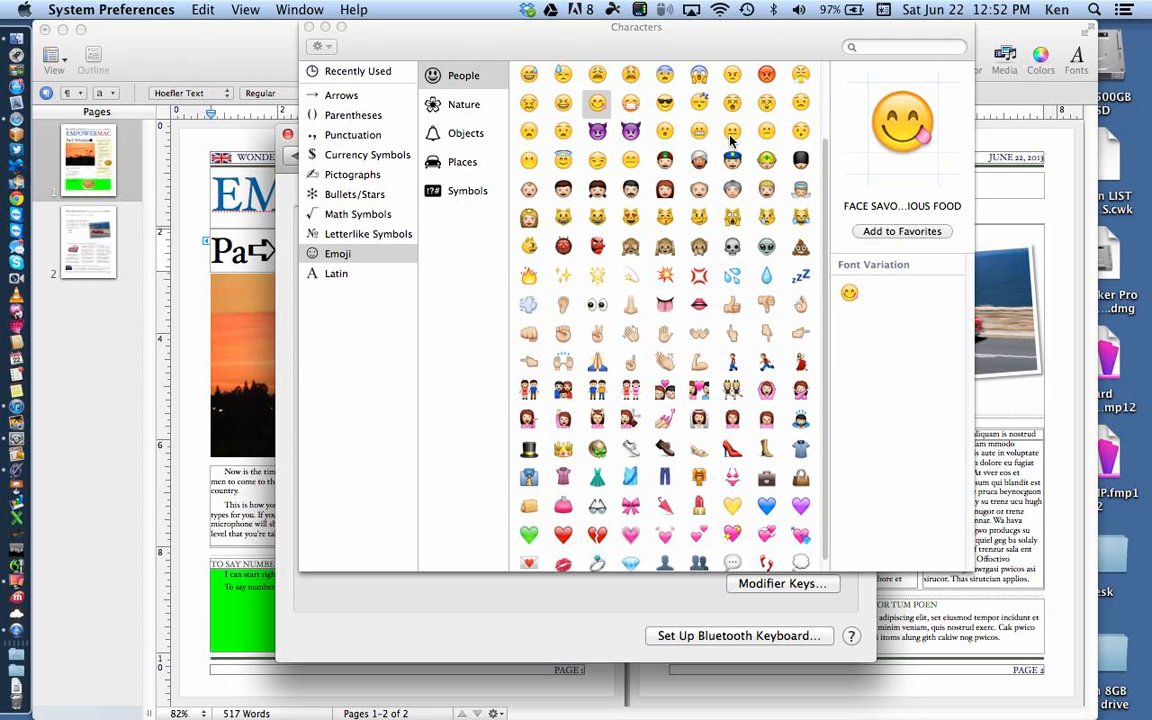
left_click(766, 132)
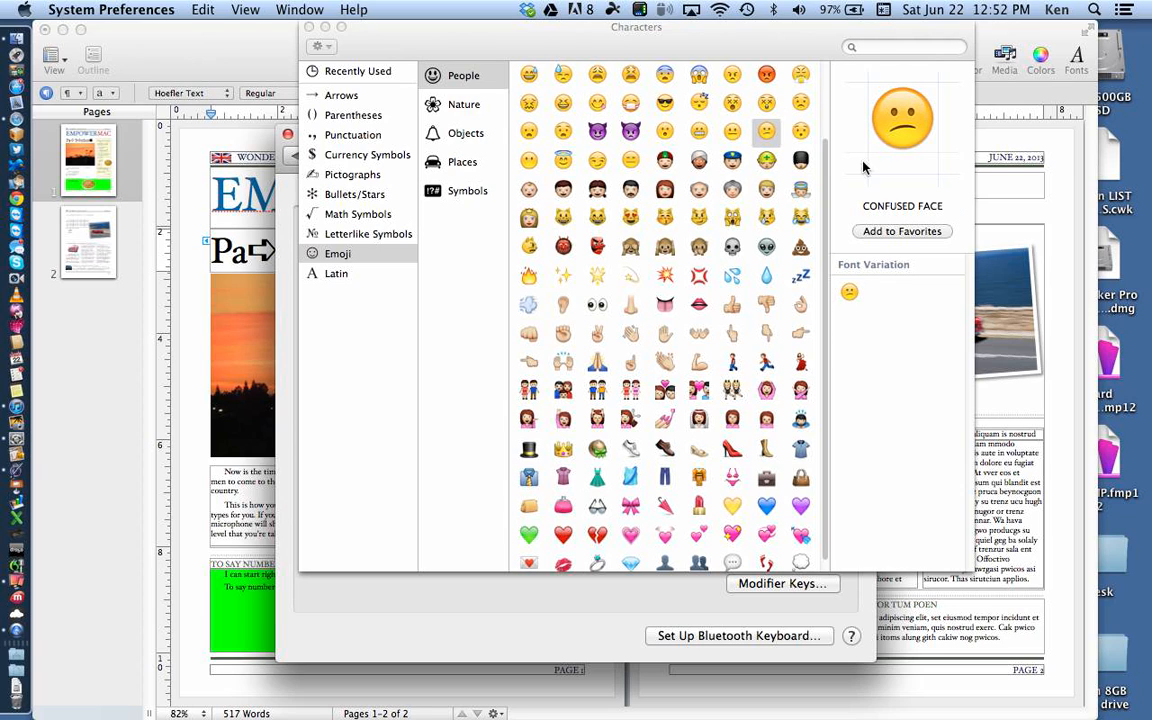
left_click(733, 131)
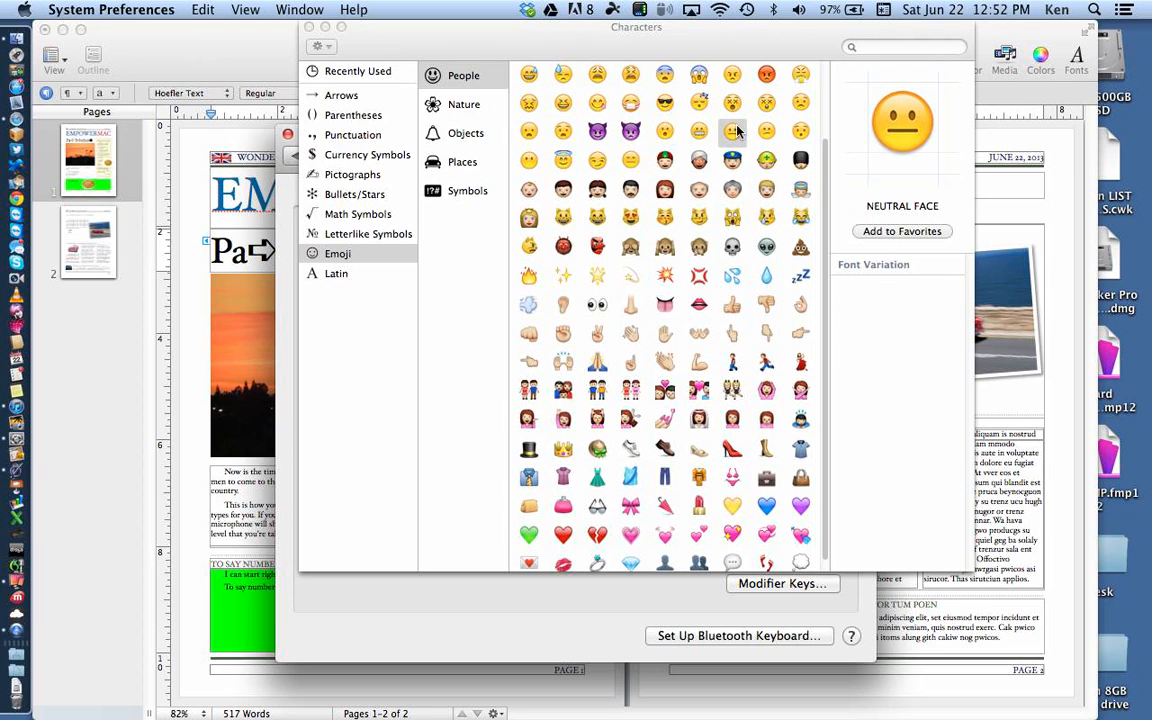
left_click(886, 234)
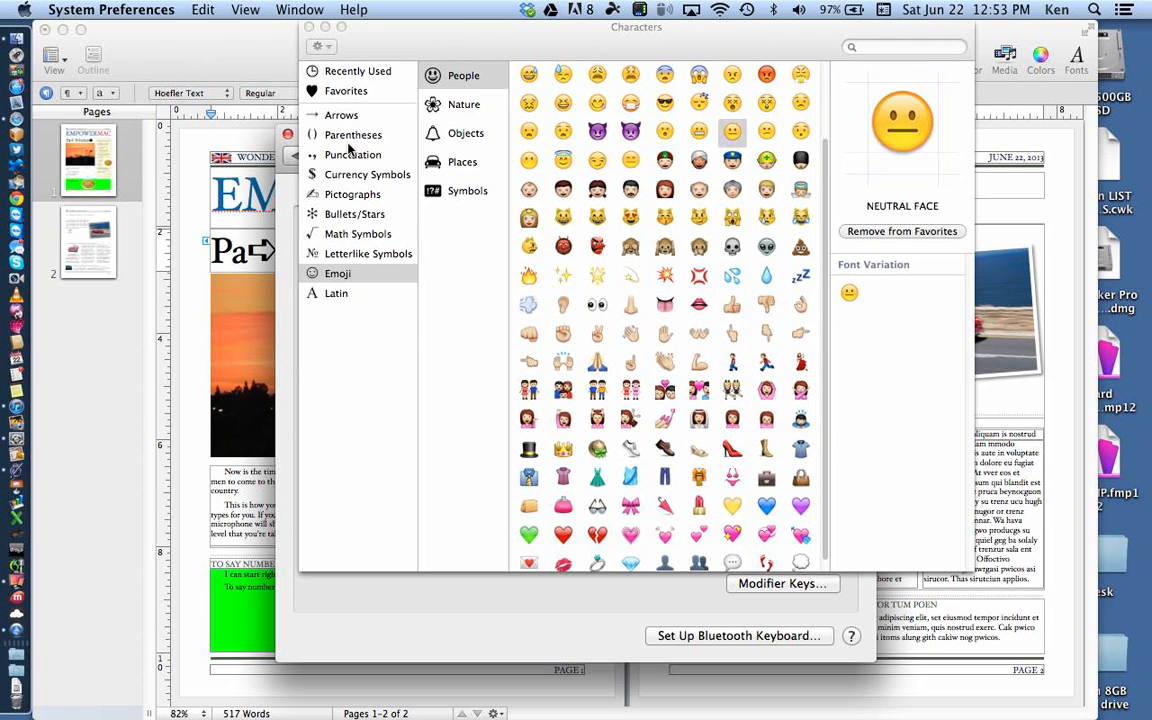
Step: Browse the Pictographs, Bullets/Stars, Math Symbols, Letterlike Symbols and Arrows categories in the Character Viewer
left_click(356, 193)
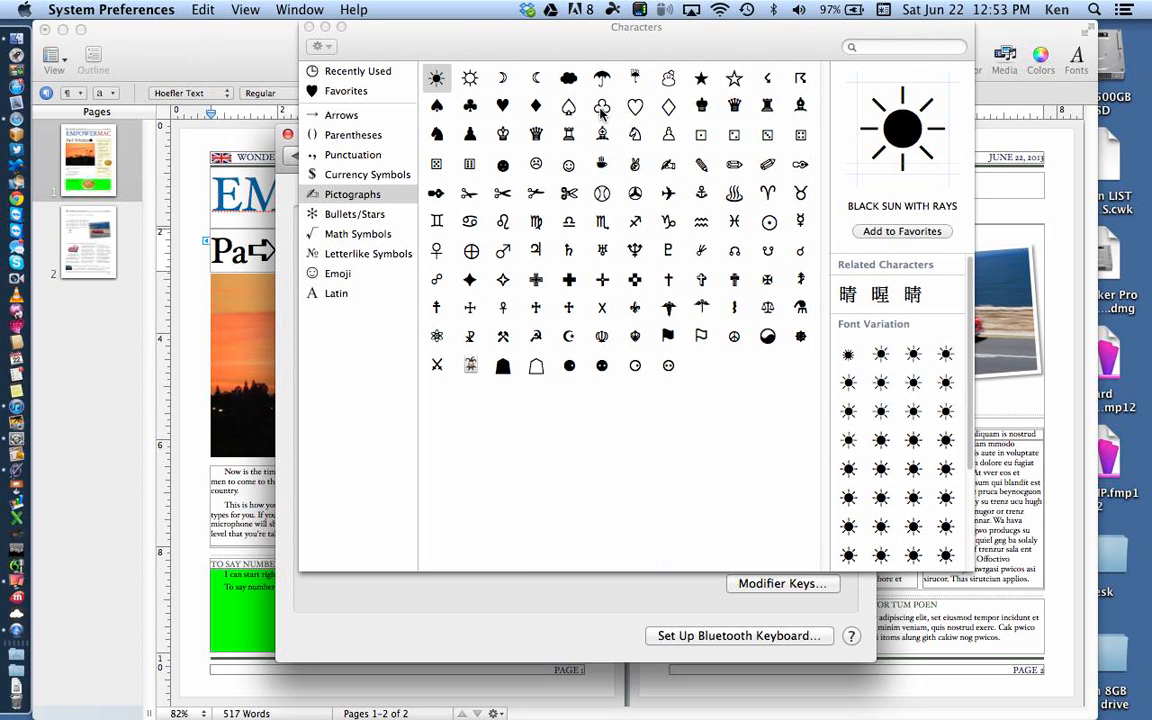
left_click(352, 214)
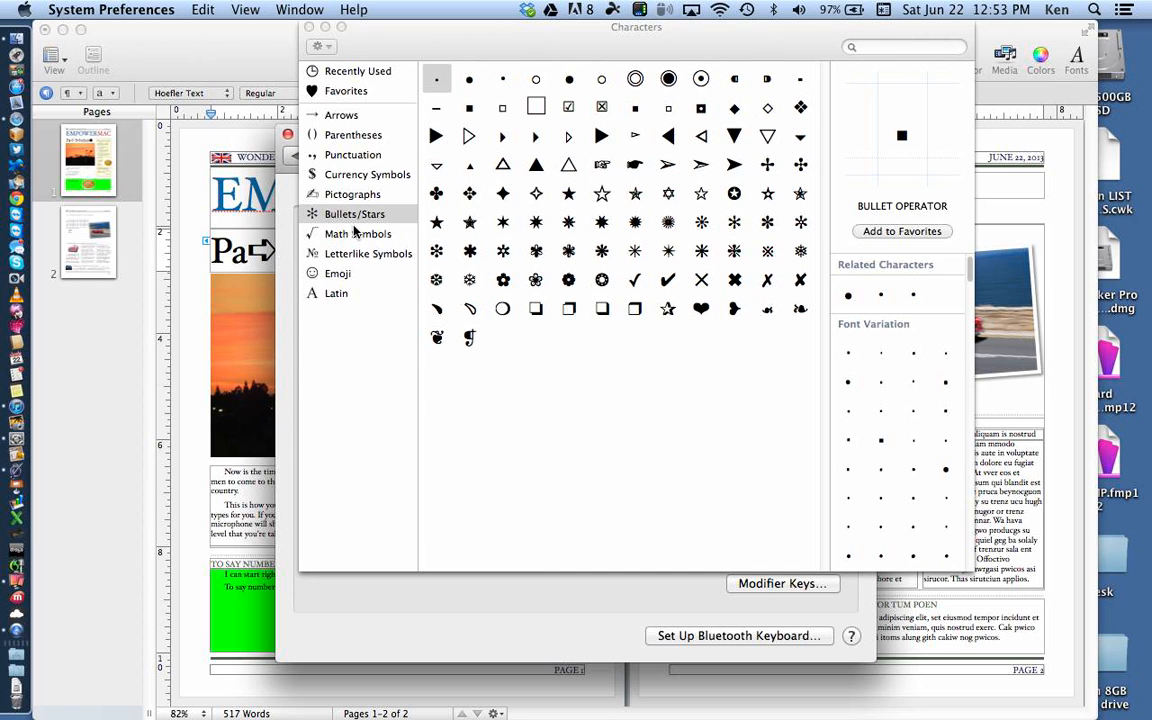
left_click(355, 233)
left_click(357, 256)
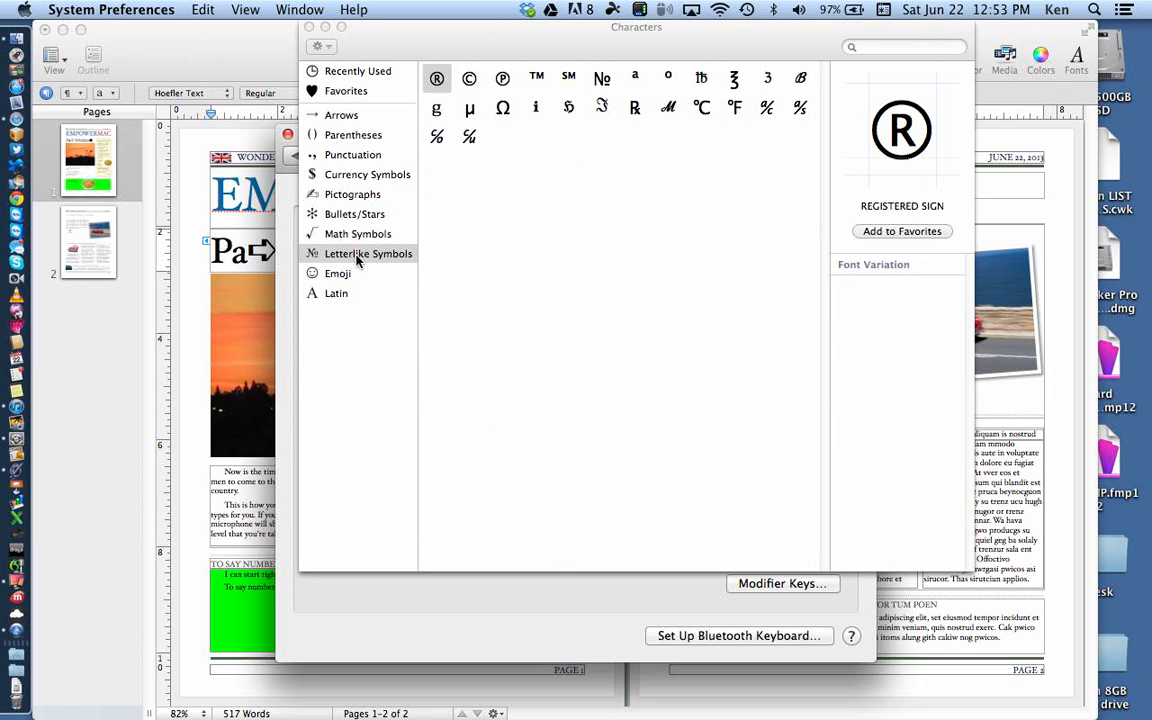
left_click(341, 115)
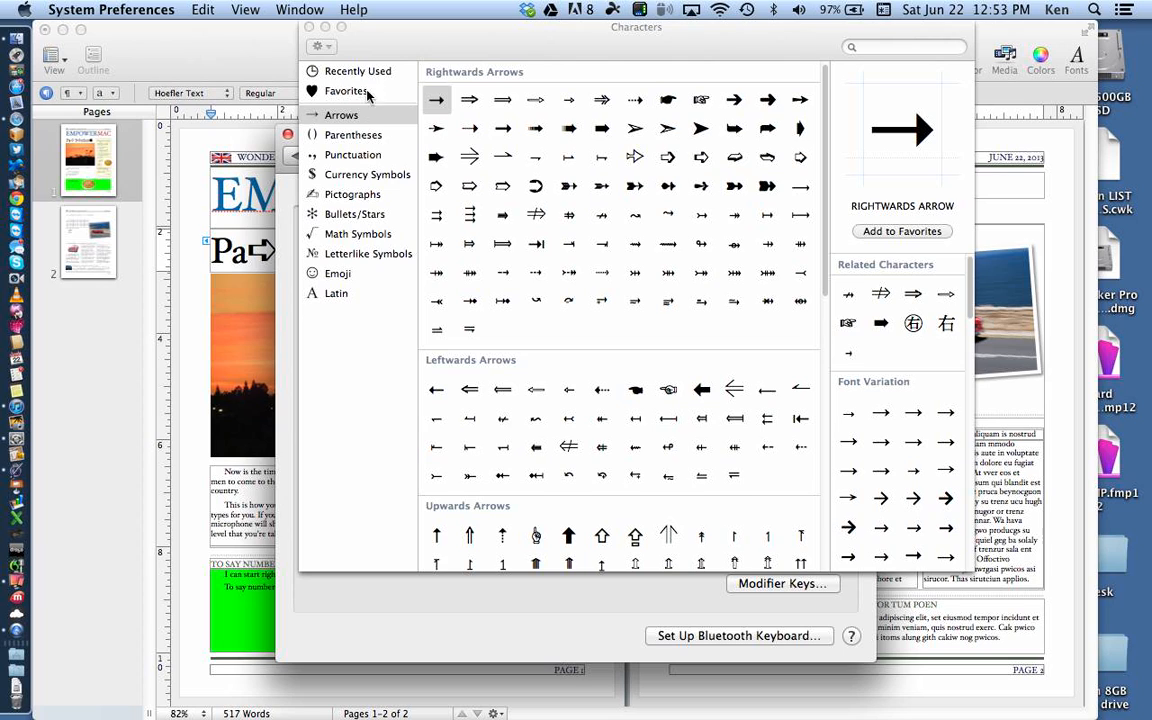
Step: Close the Character Viewer and the Keyboard preferences to return to the newsletter
scroll(393, 246, "down", 1)
left_click(465, 57)
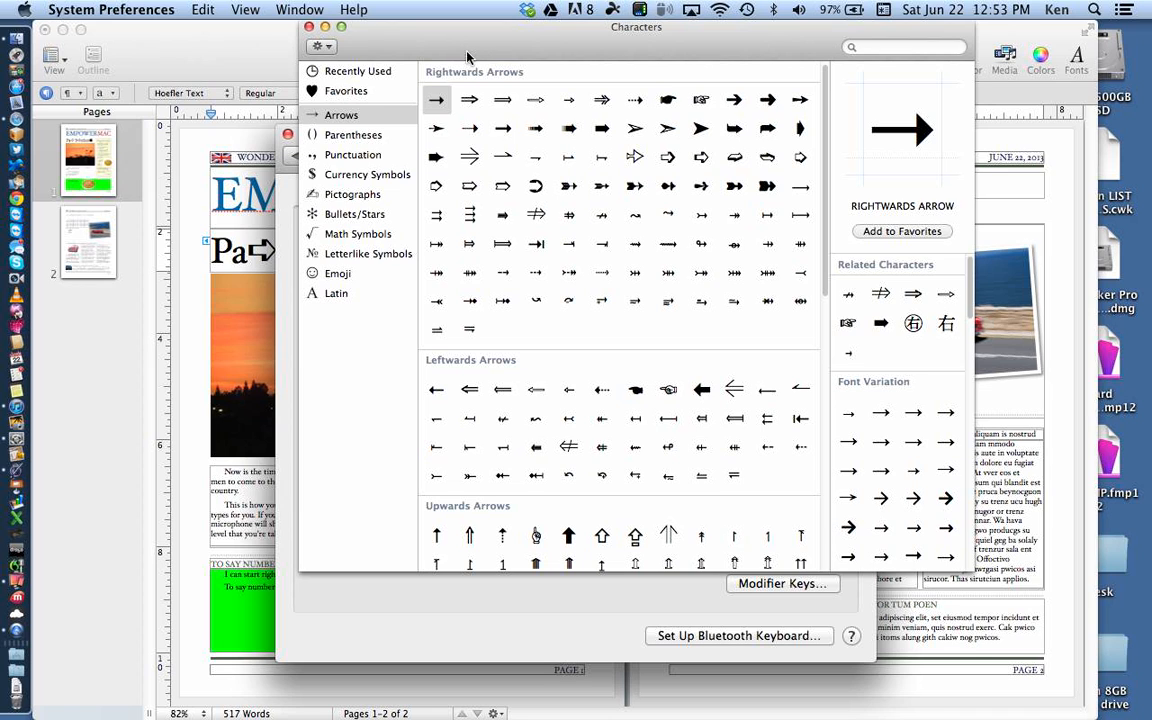
left_click(309, 27)
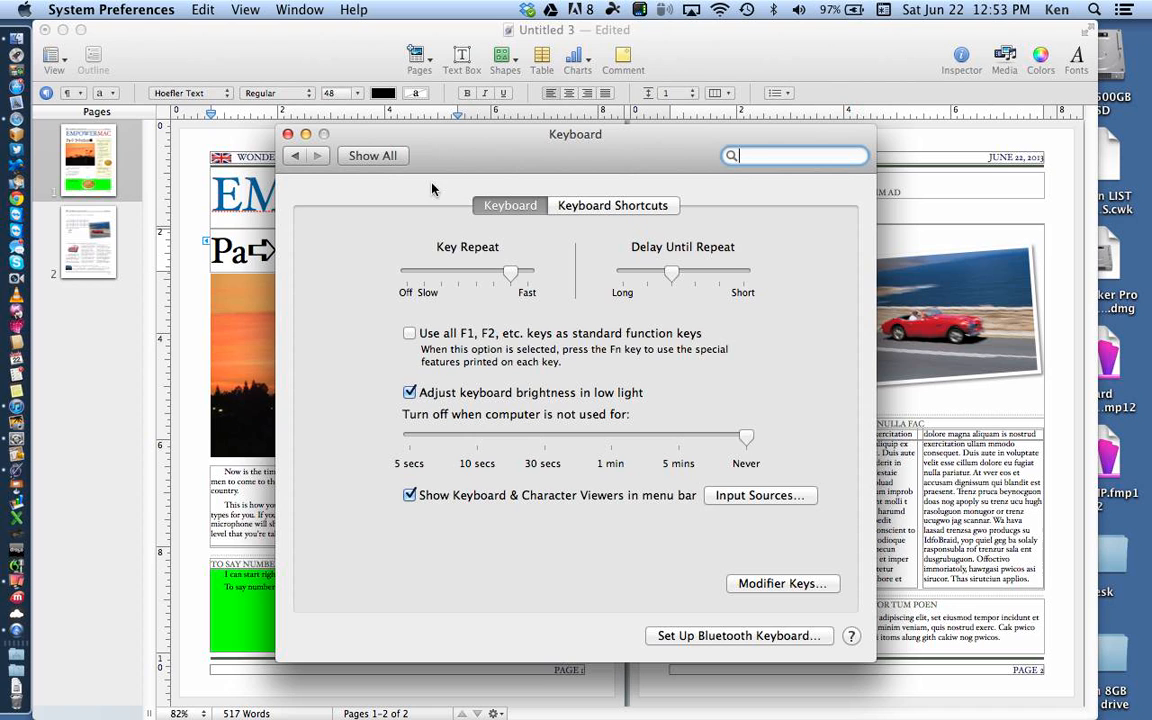
left_click(288, 133)
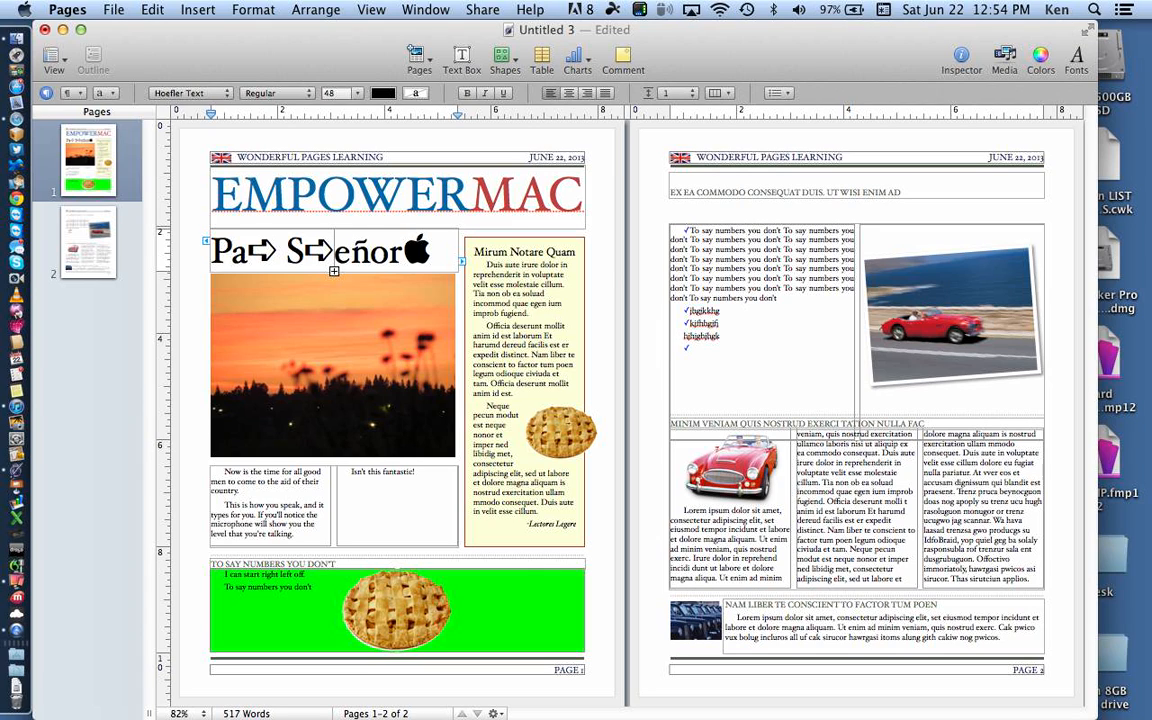
Step: Search Spotlight for "font" and open Font Book
left_click(1095, 12)
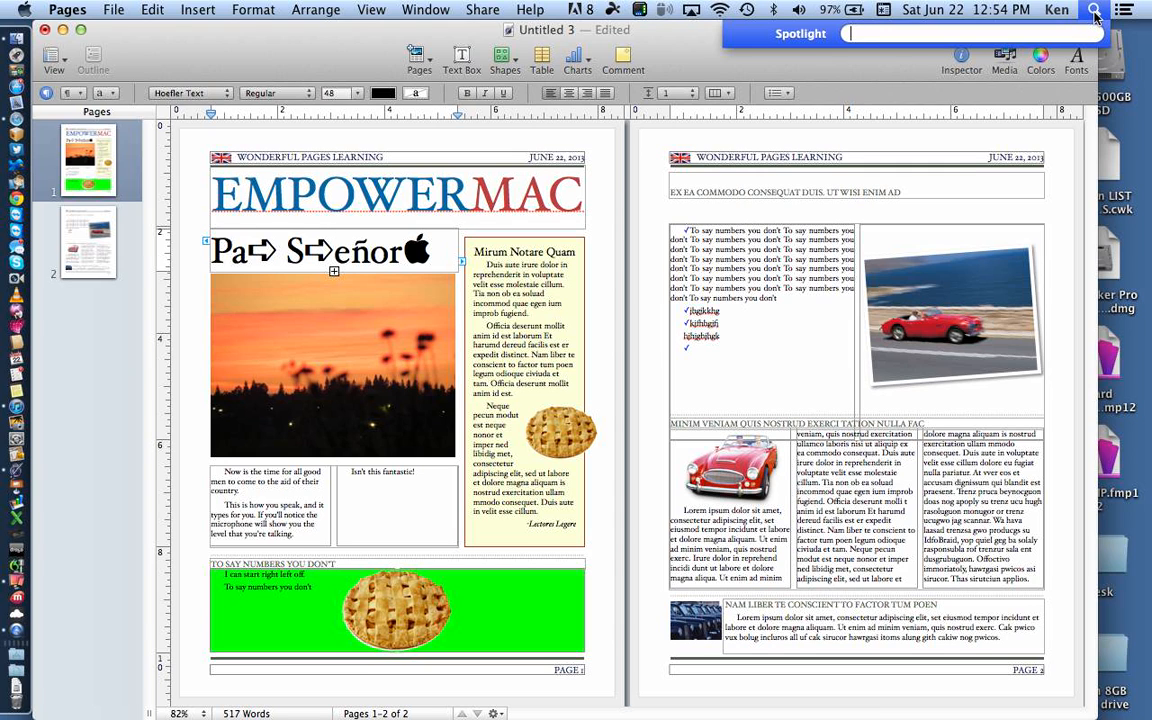
type("fo")
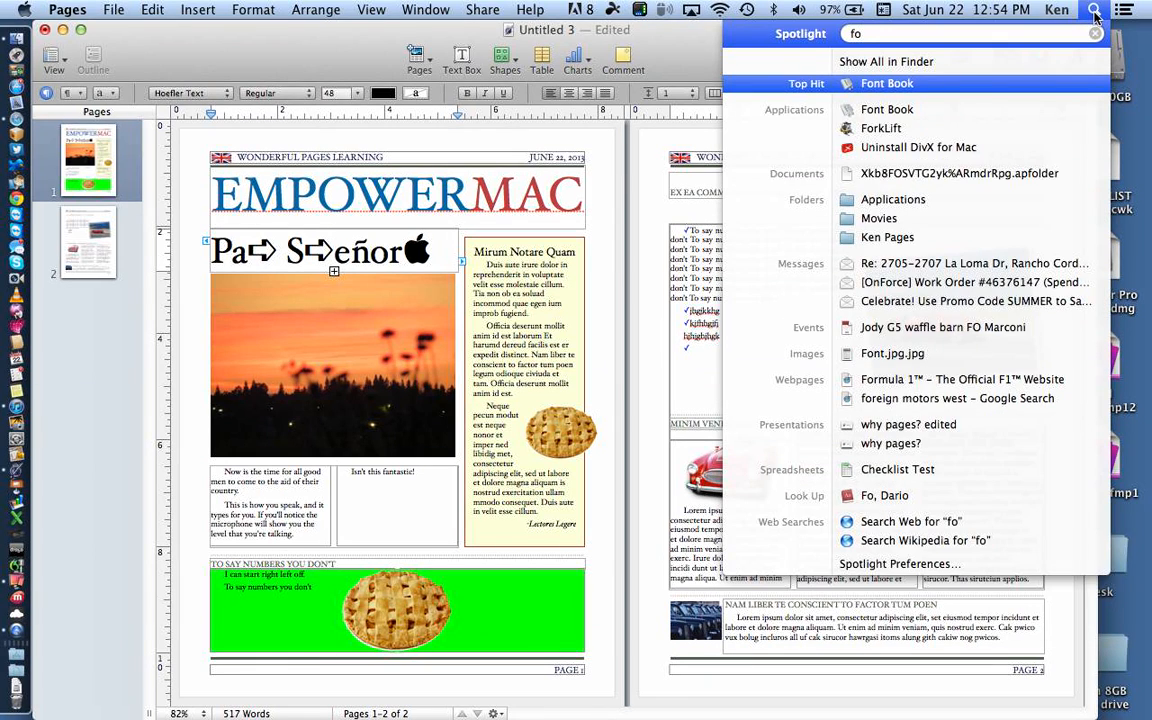
type("nt")
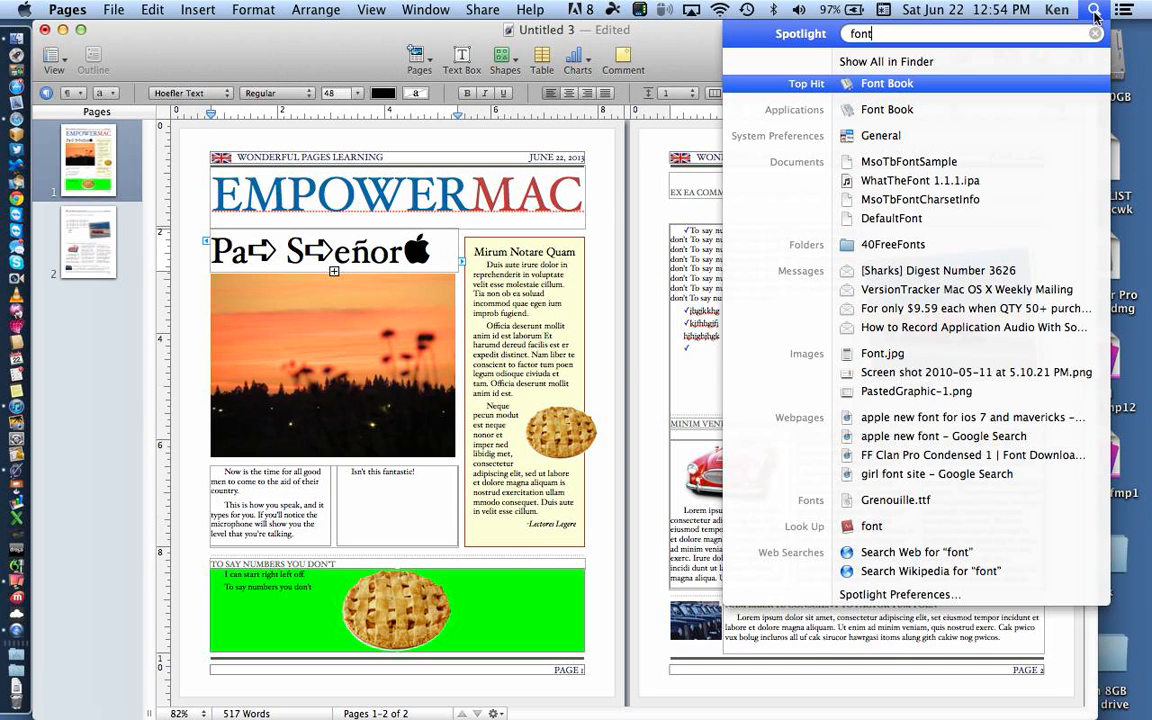
key("Return")
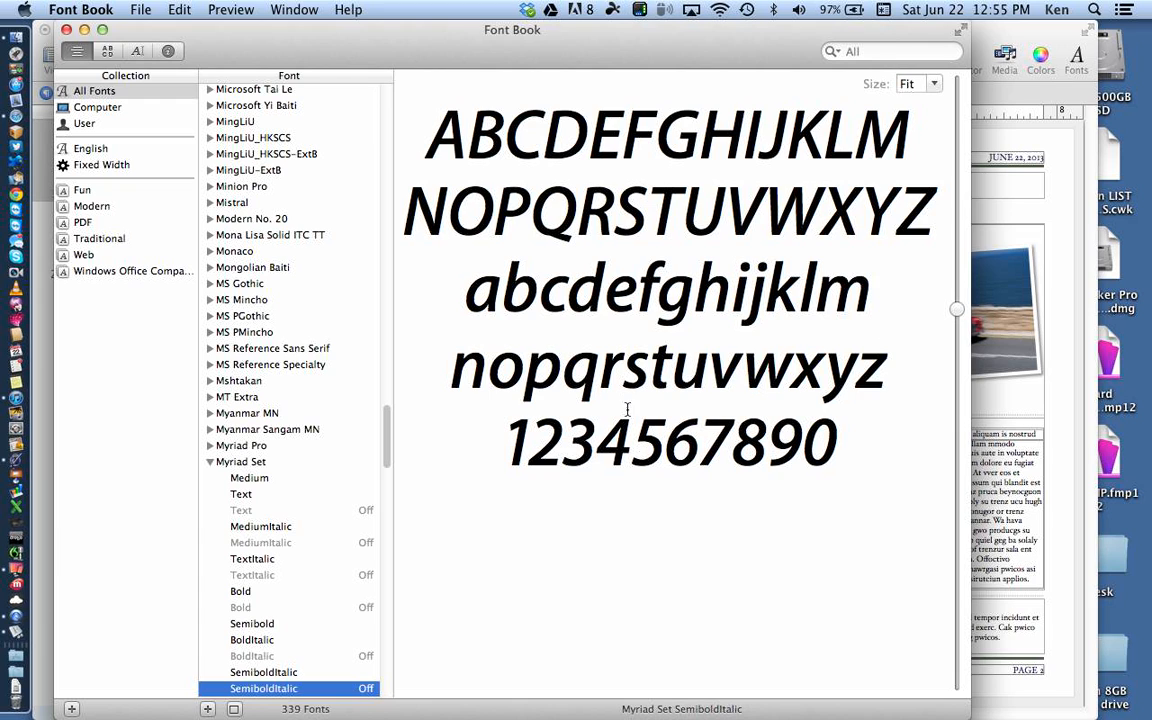
Step: Collapse the Myriad Set family and preview the Papyrus font, checking the sample sizes on offer
left_click(210, 462)
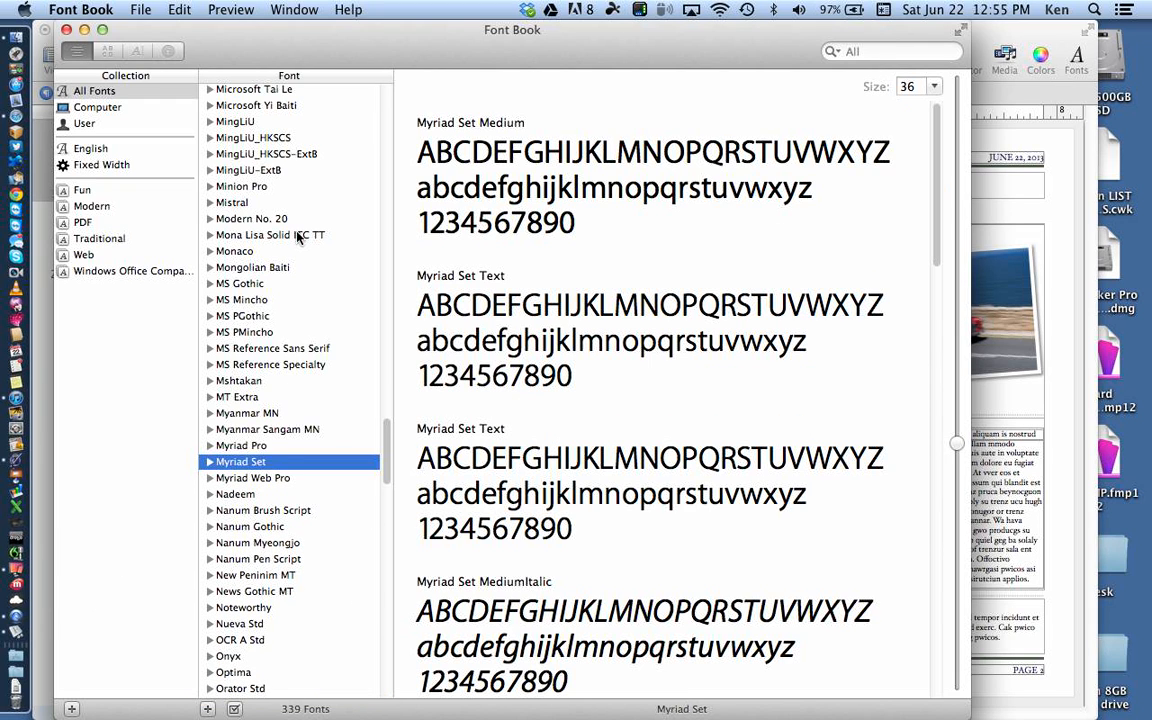
scroll(296, 237, "up", 4)
scroll(297, 237, "down", 10)
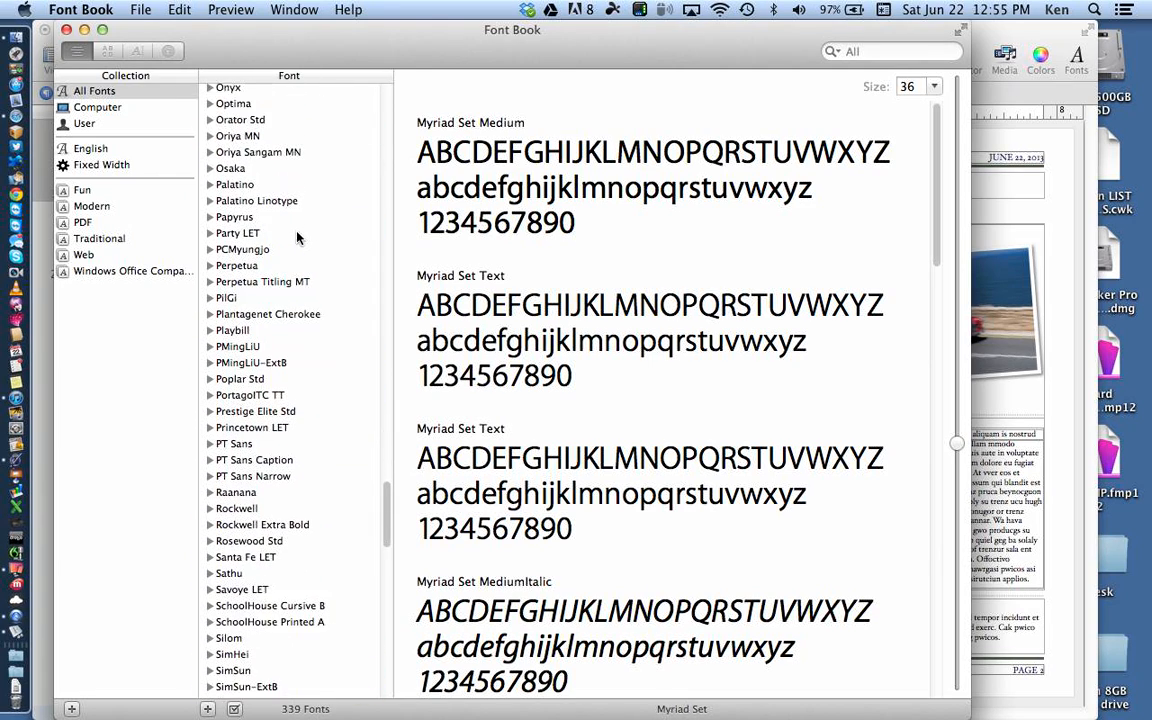
left_click(266, 212)
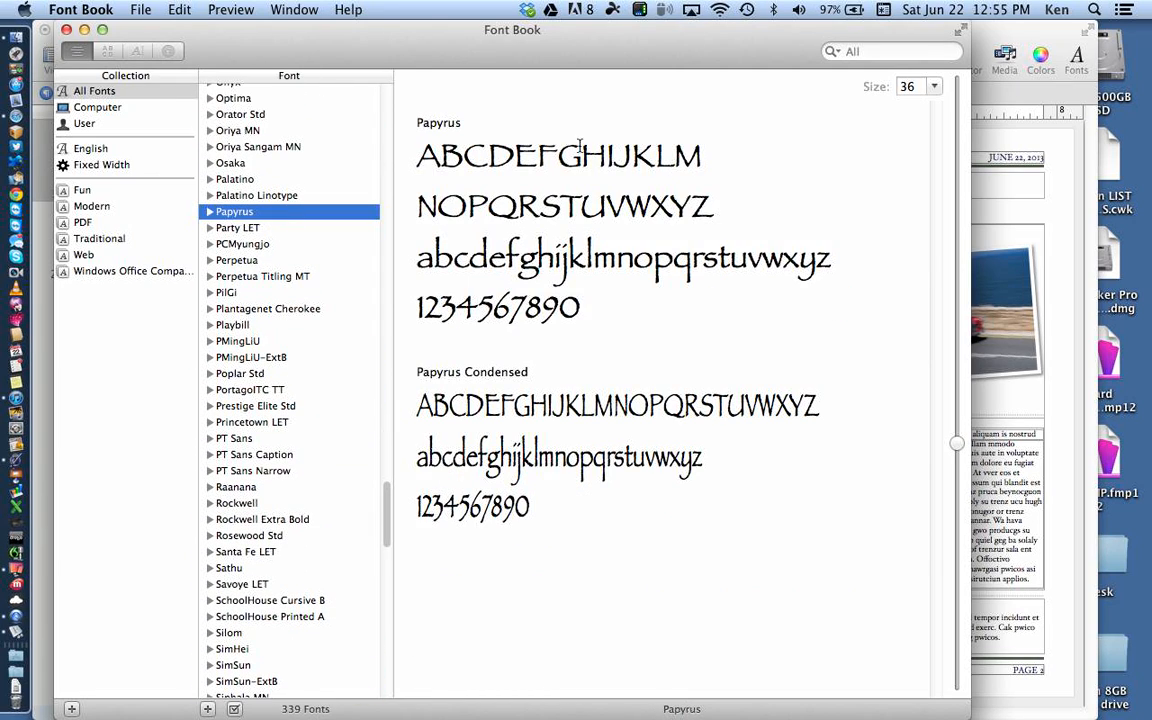
left_click(934, 87)
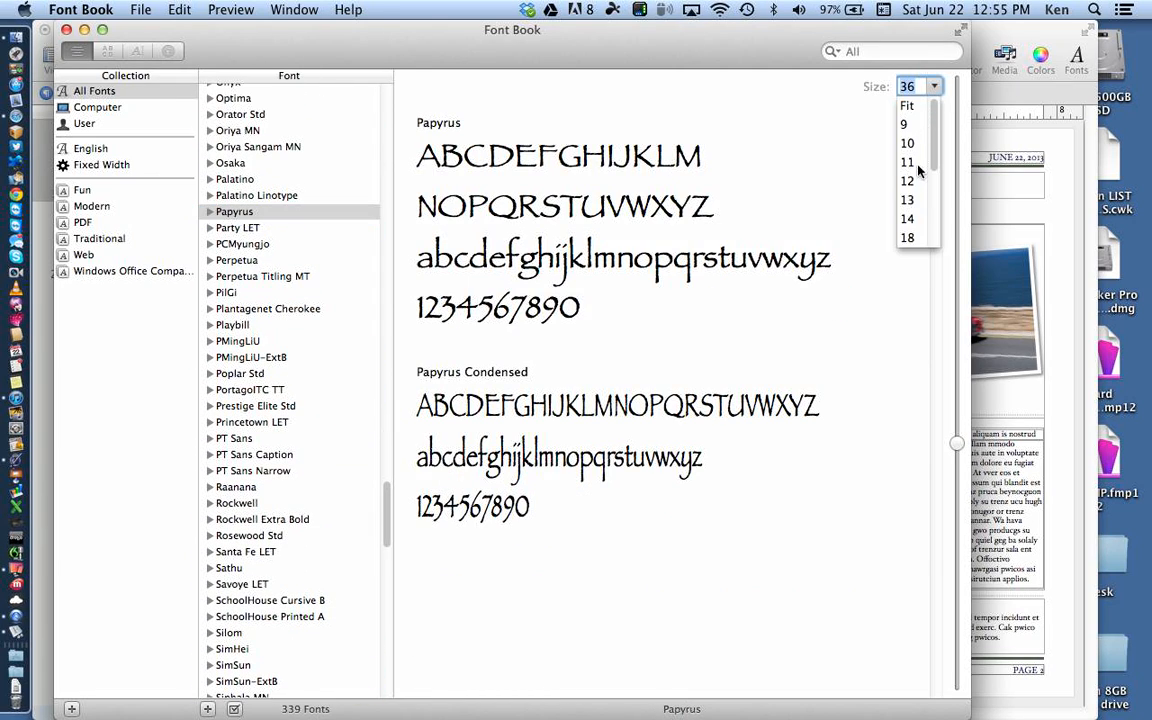
scroll(927, 196, "down", 4)
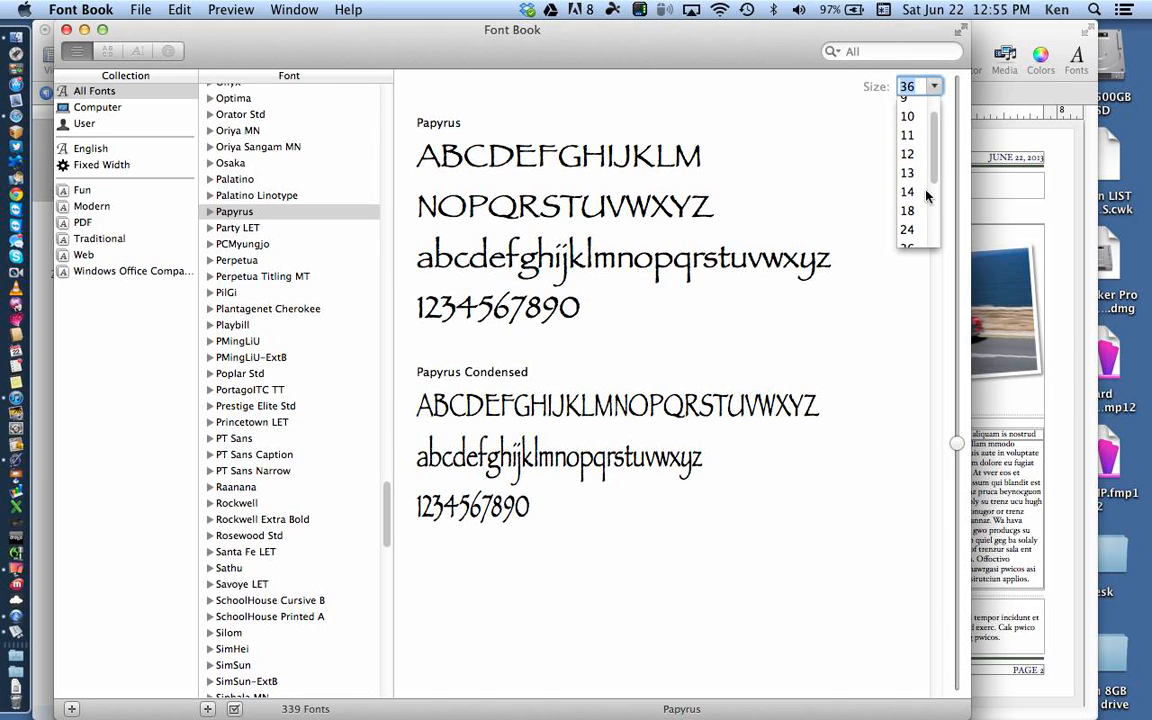
left_click(738, 203)
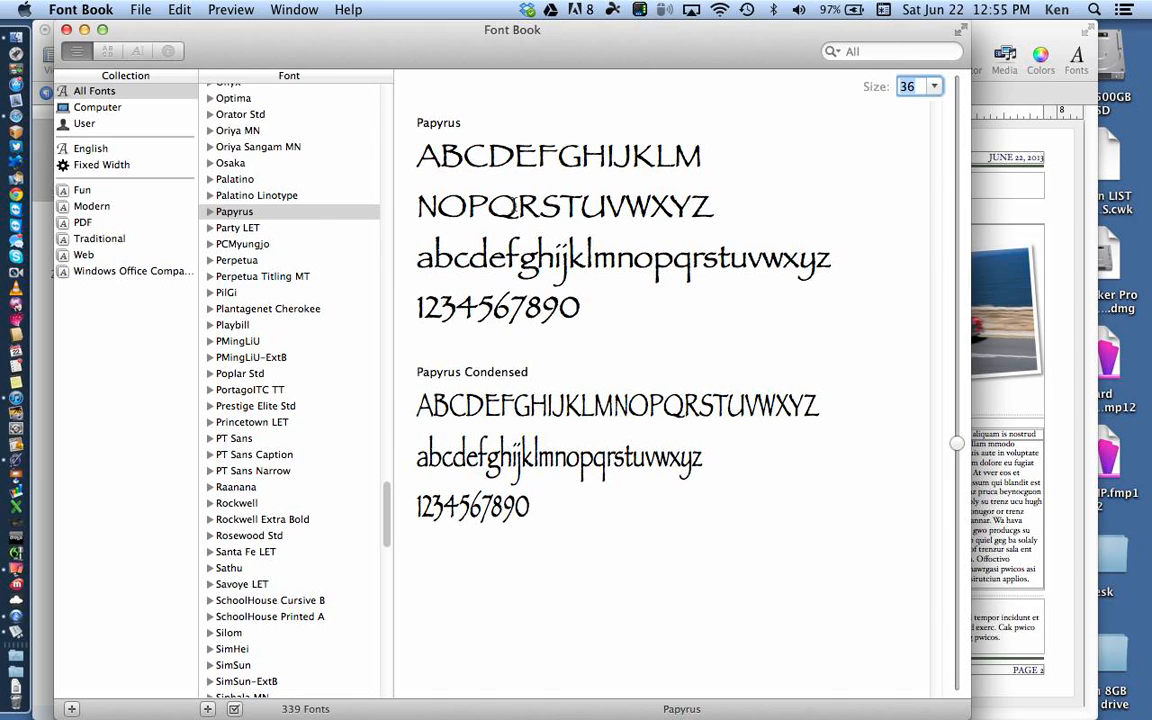
Step: Find the Helvetica Neue family in the font list and examine samples of its typefaces
scroll(240, 217, "down", 5)
scroll(240, 217, "down", 3)
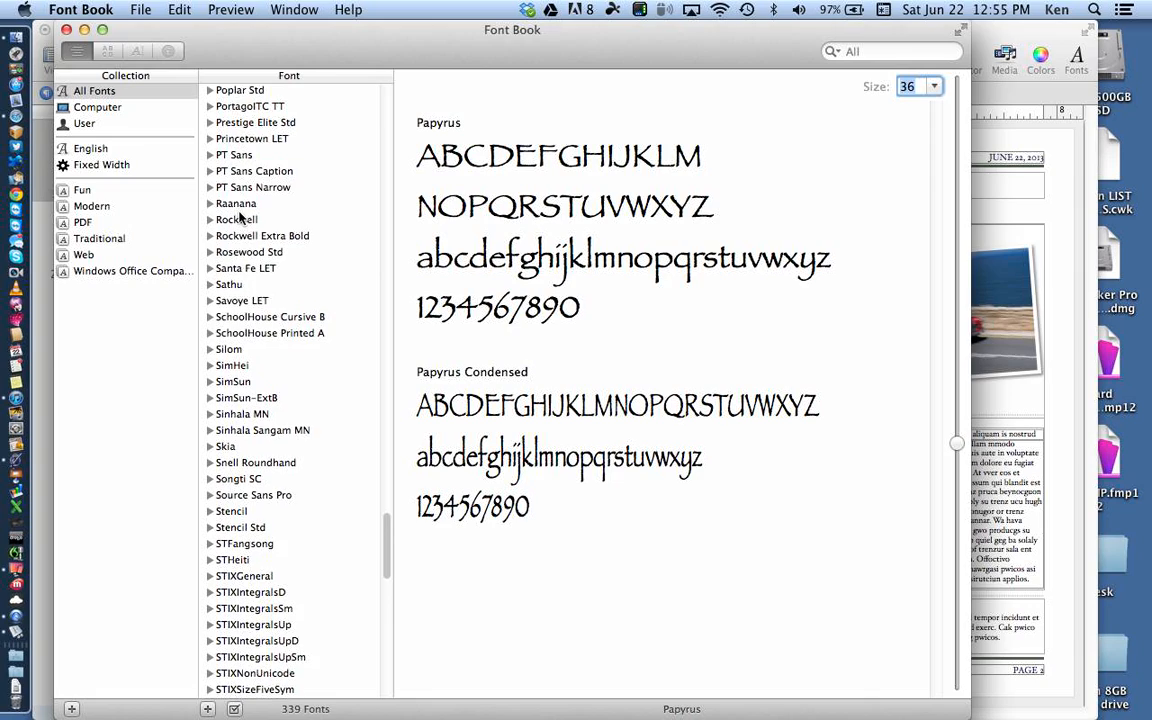
scroll(240, 217, "up", 10)
scroll(240, 217, "up", 10)
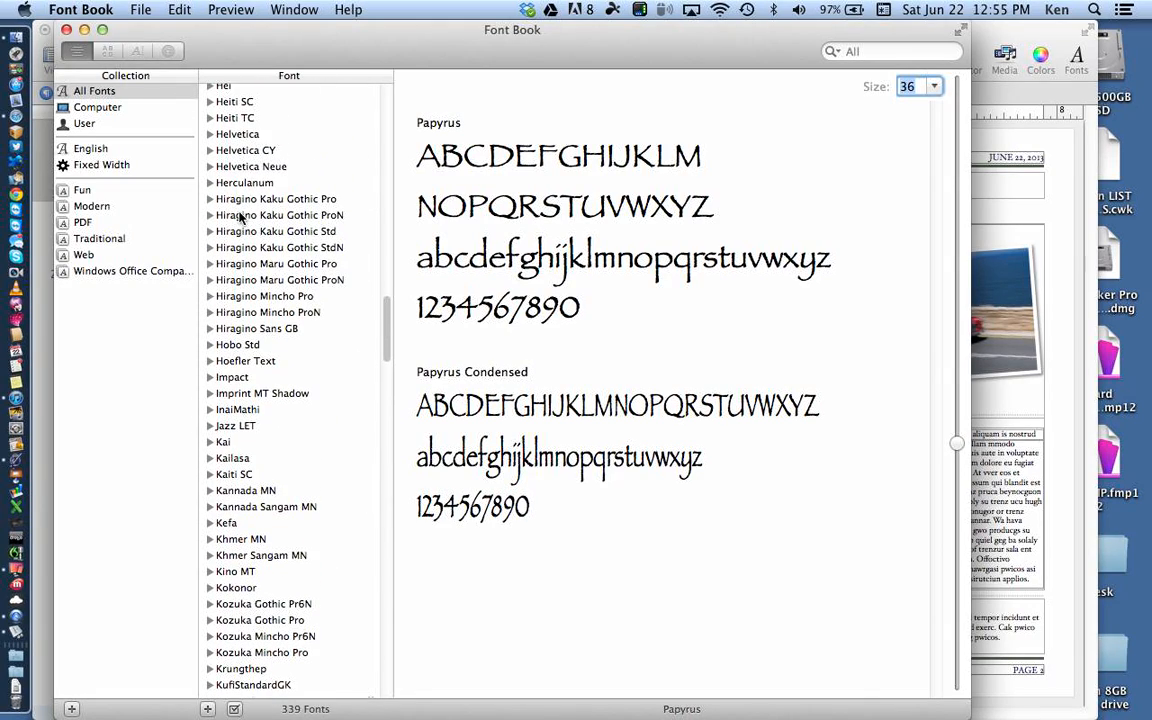
left_click(245, 167)
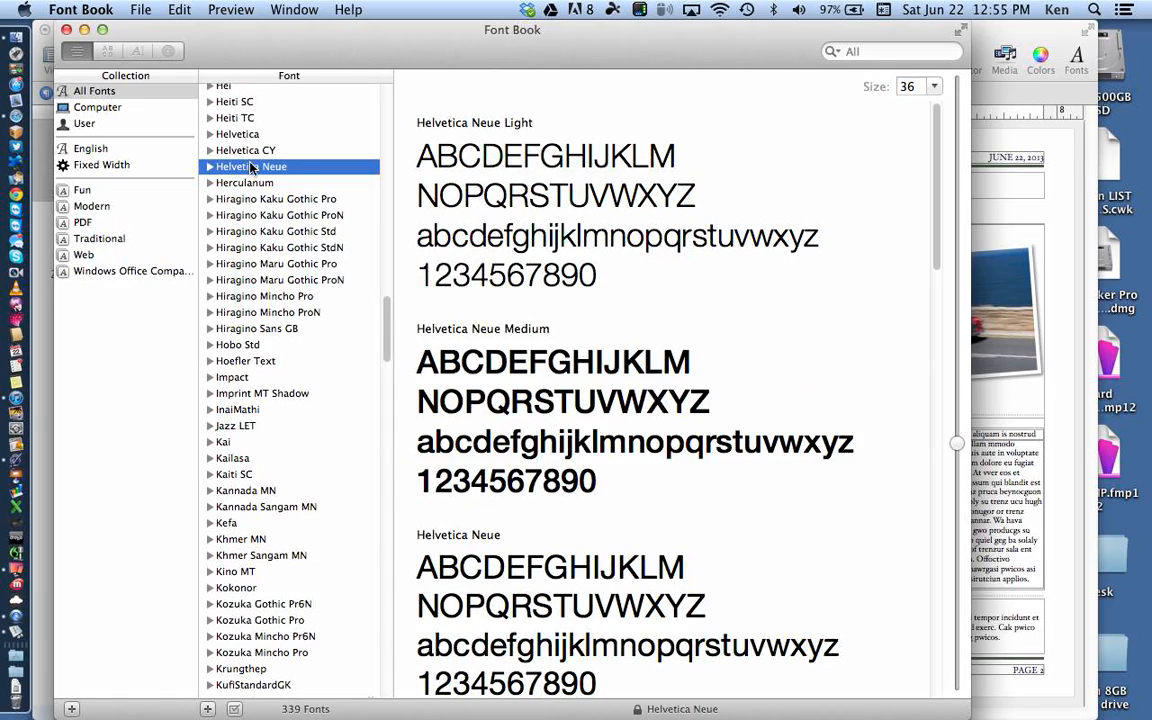
scroll(545, 319, "down", 1)
scroll(546, 319, "up", 1)
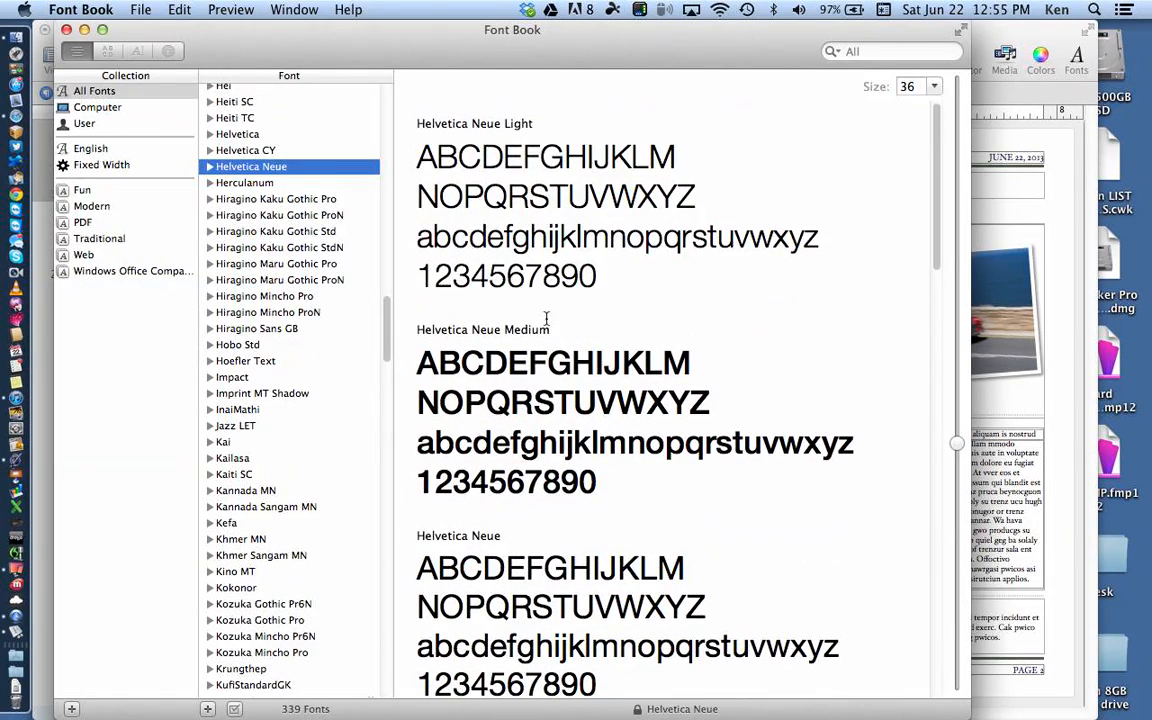
scroll(546, 319, "down", 7)
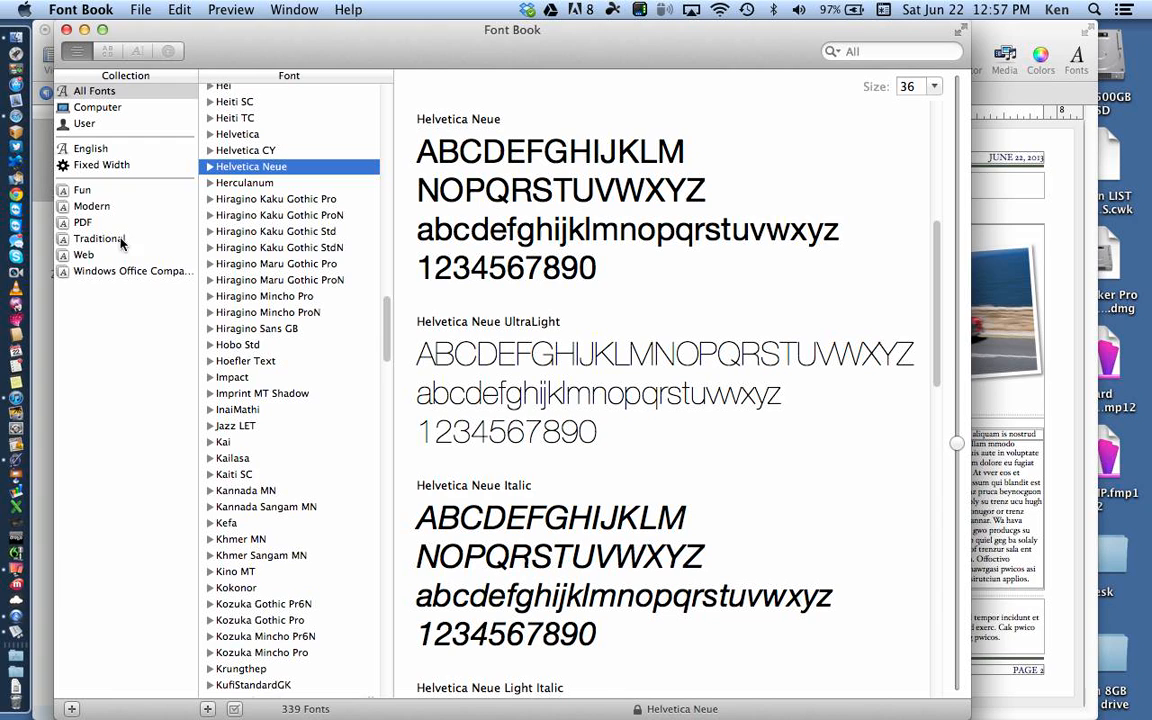
Step: Switch back to Pages, select the EMPOWERMAC title box, and show the Fonts window with an enlarged preview area
left_click(1060, 252)
left_click(397, 194)
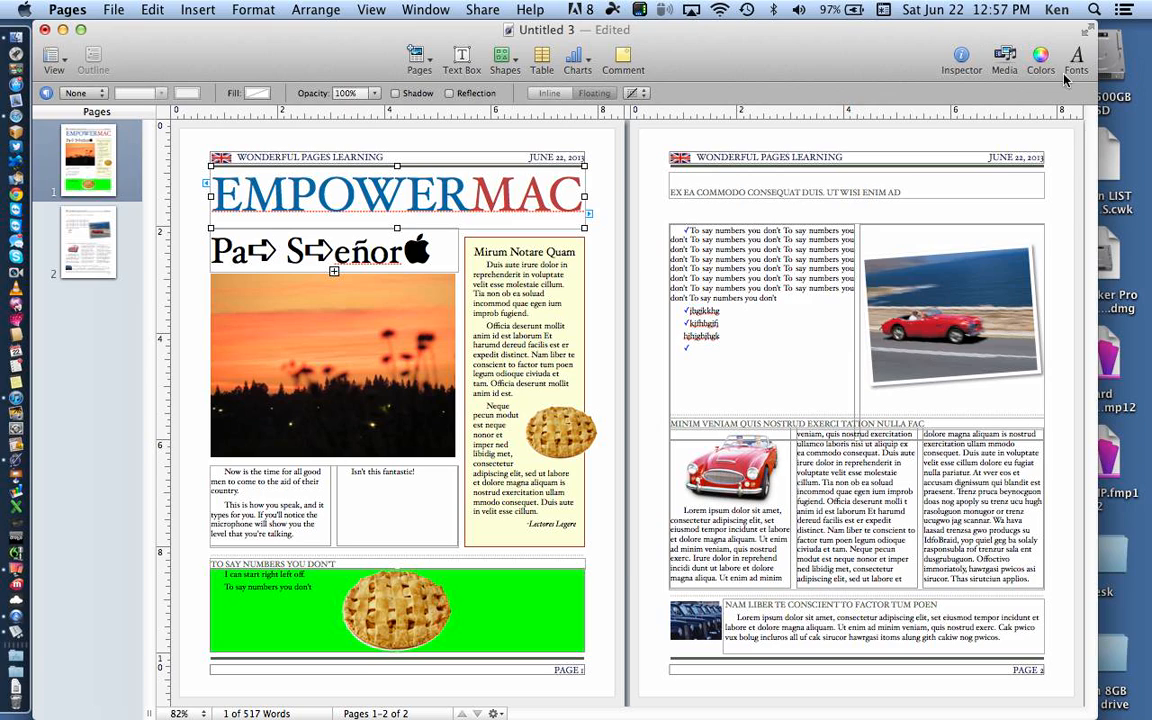
key("super+t")
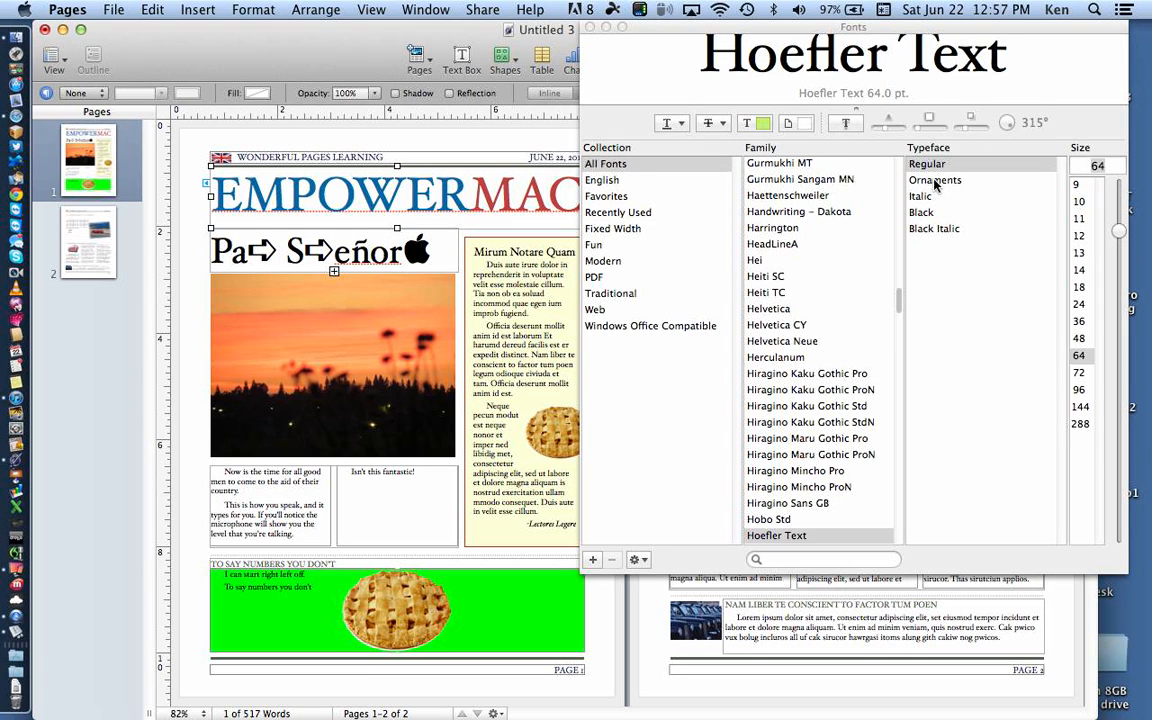
left_click(855, 106)
left_click_drag(855, 106, 853, 183)
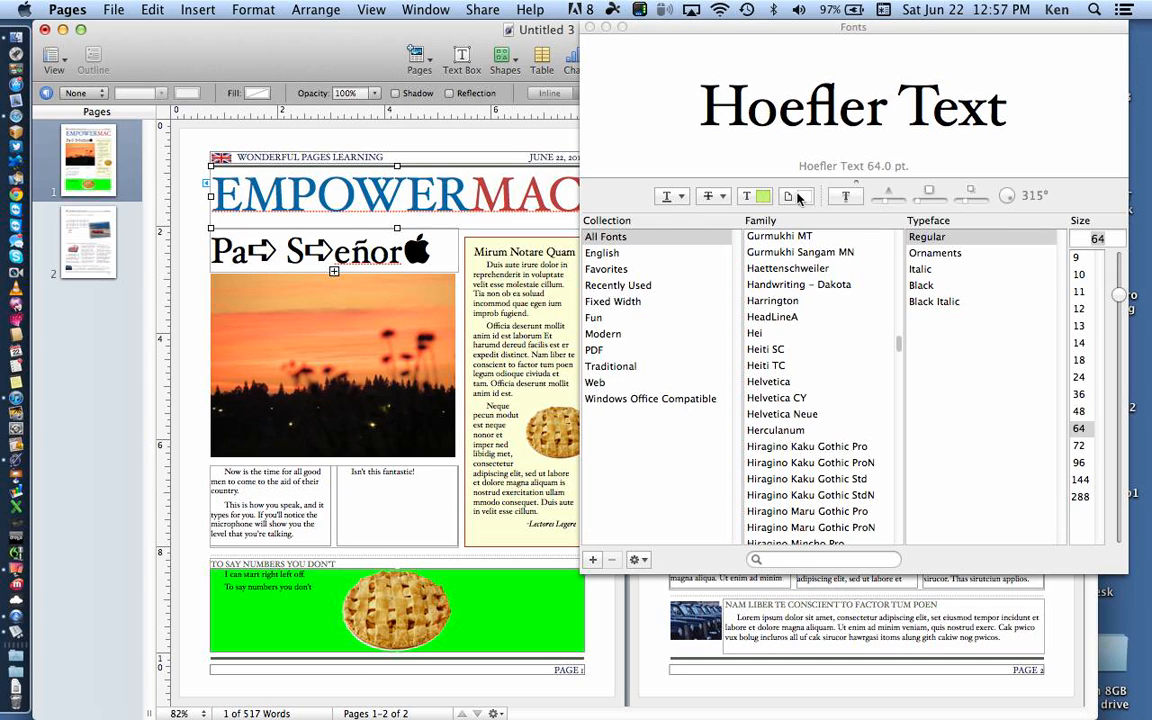
Step: Set the EMPOWERMAC title to Helvetica Neue UltraLight and add that typeface to the font Favorites collection
left_click(612, 271)
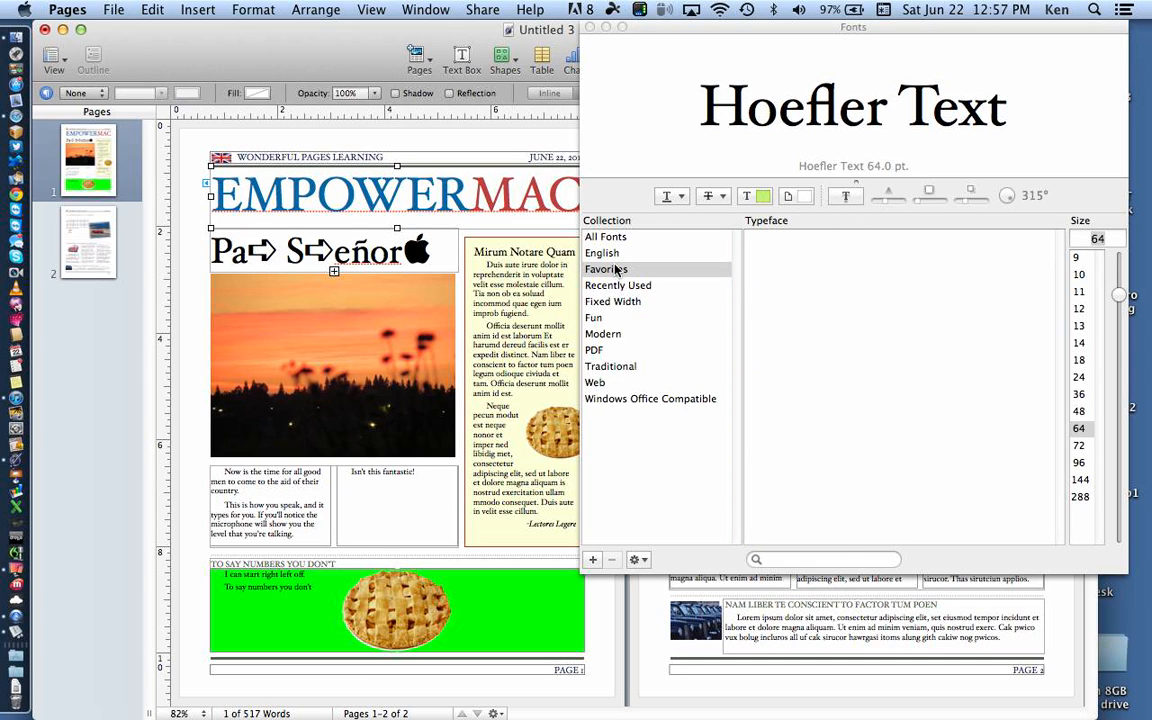
left_click(610, 236)
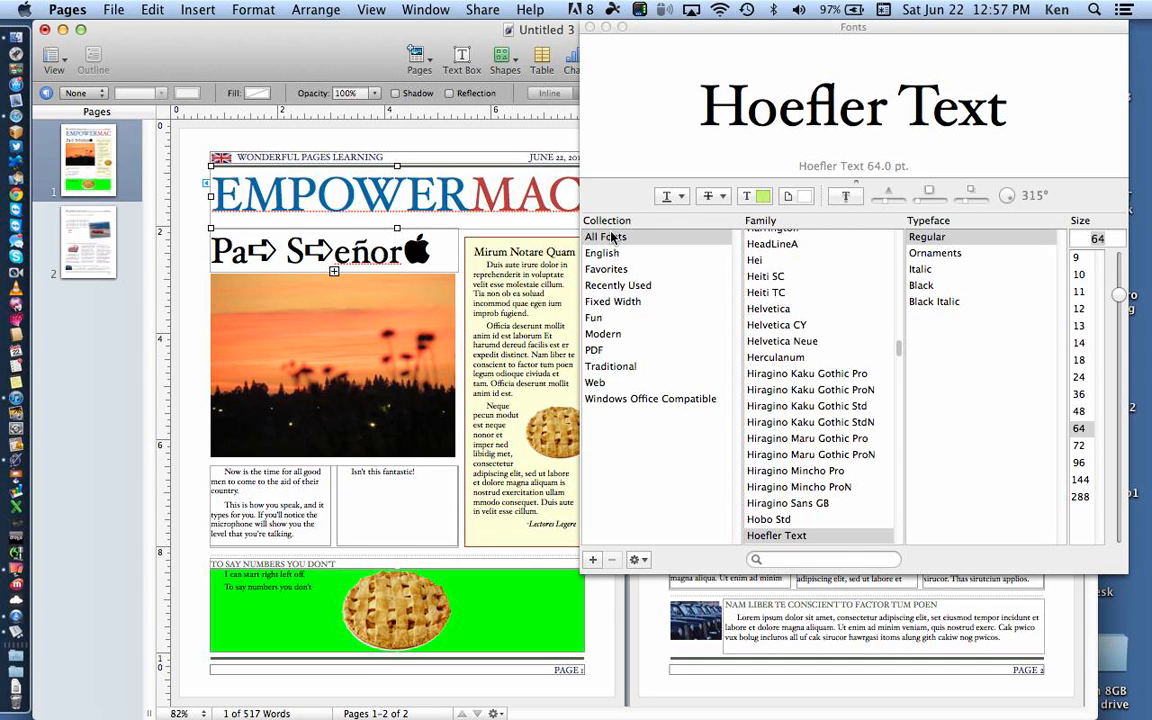
left_click(769, 343)
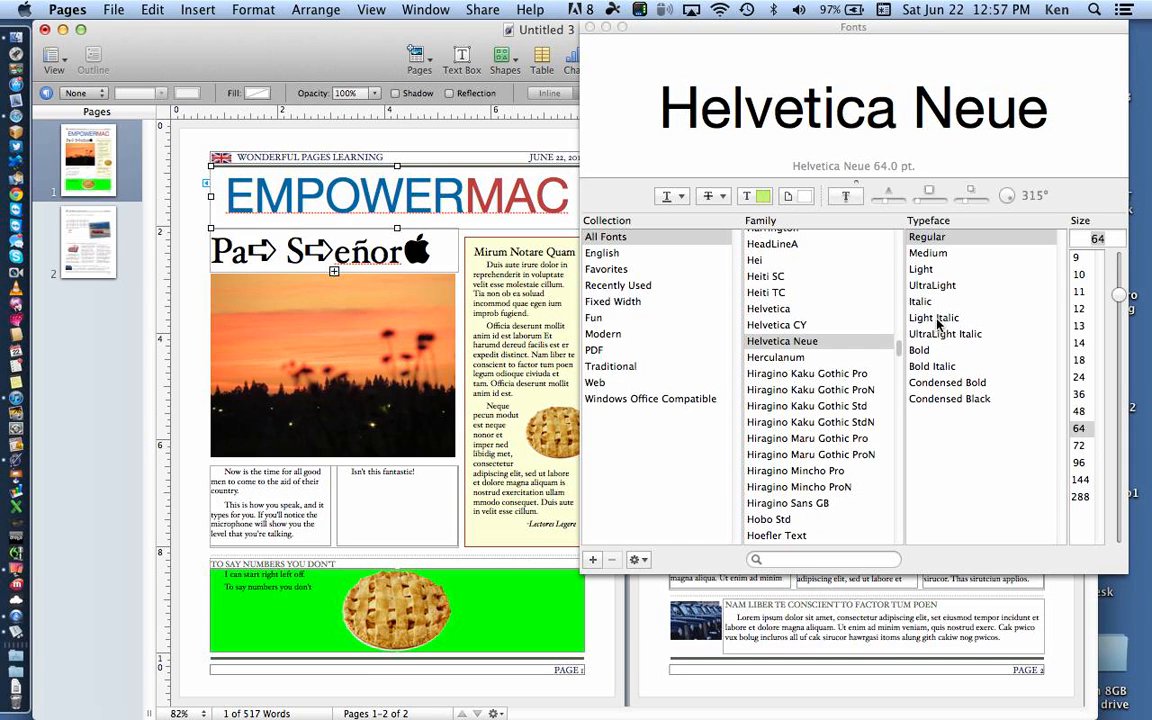
left_click(935, 287)
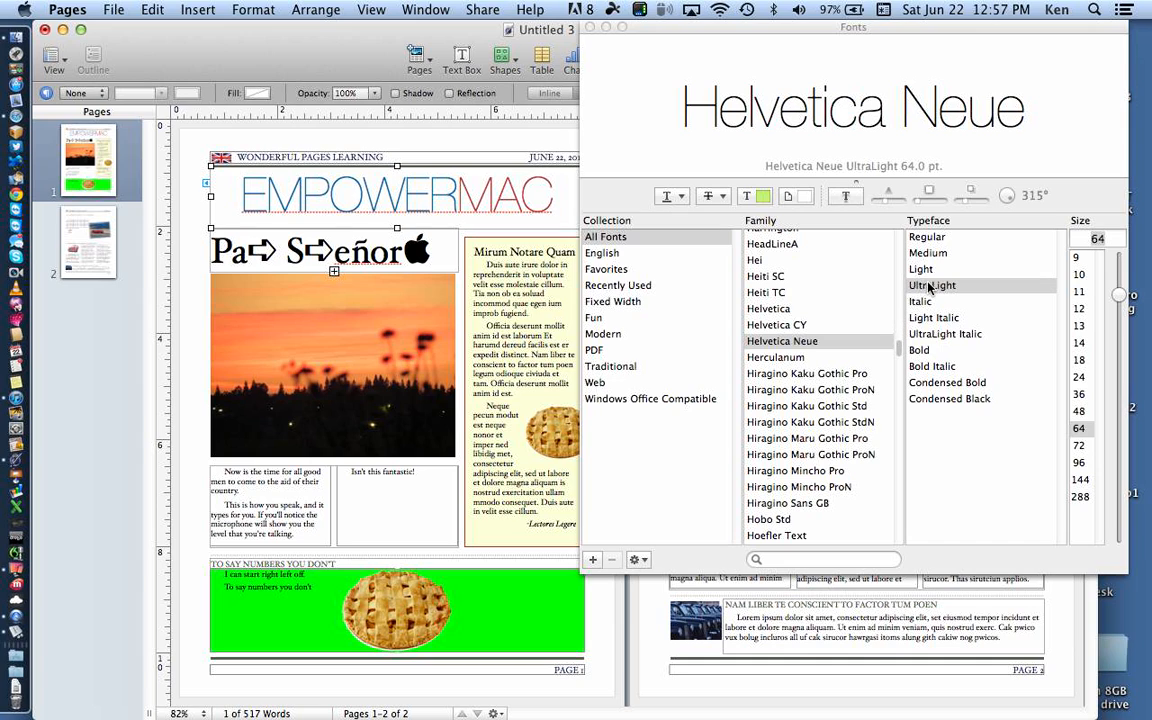
left_click_drag(929, 287, 619, 272)
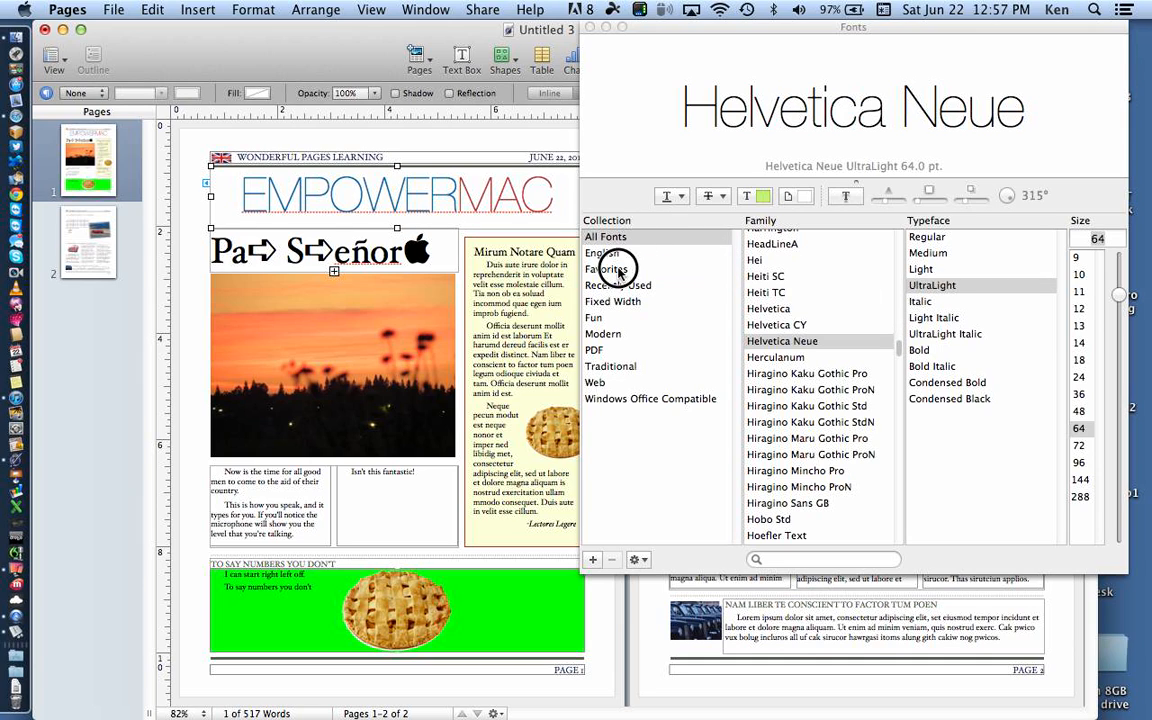
left_click(619, 270)
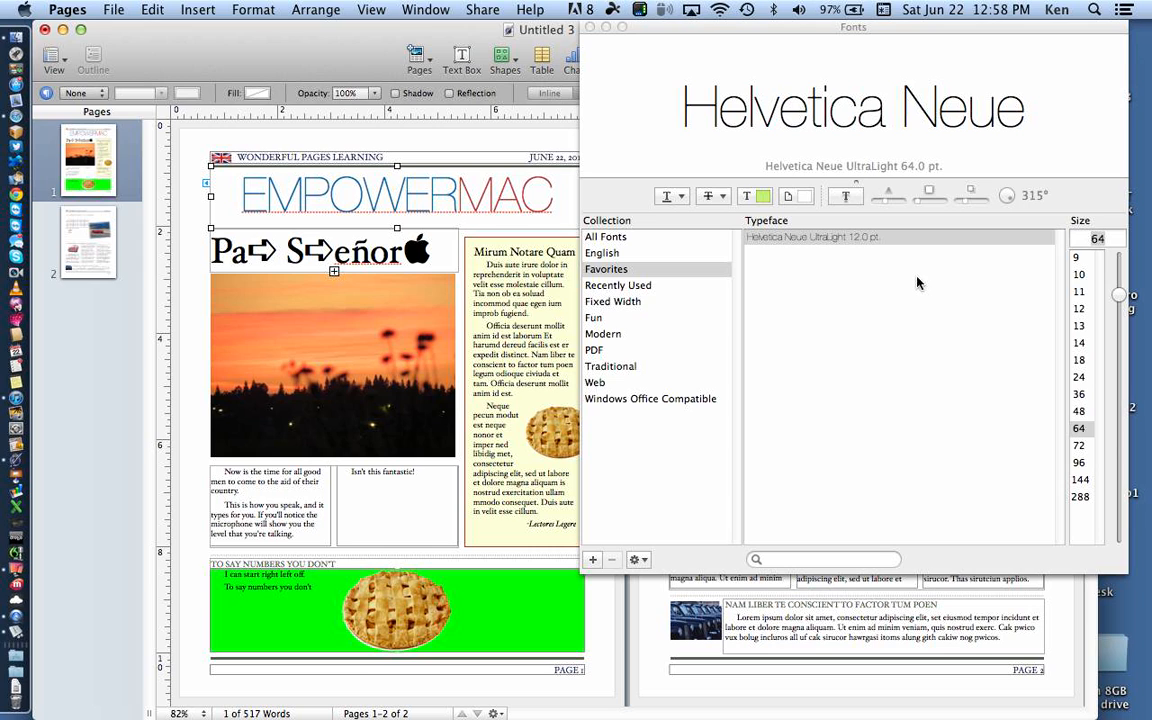
Step: Switch to Safari and view the EmpowerMacTech and MacNexus pages of the website open in the Welcome tab
key("super+Tab")
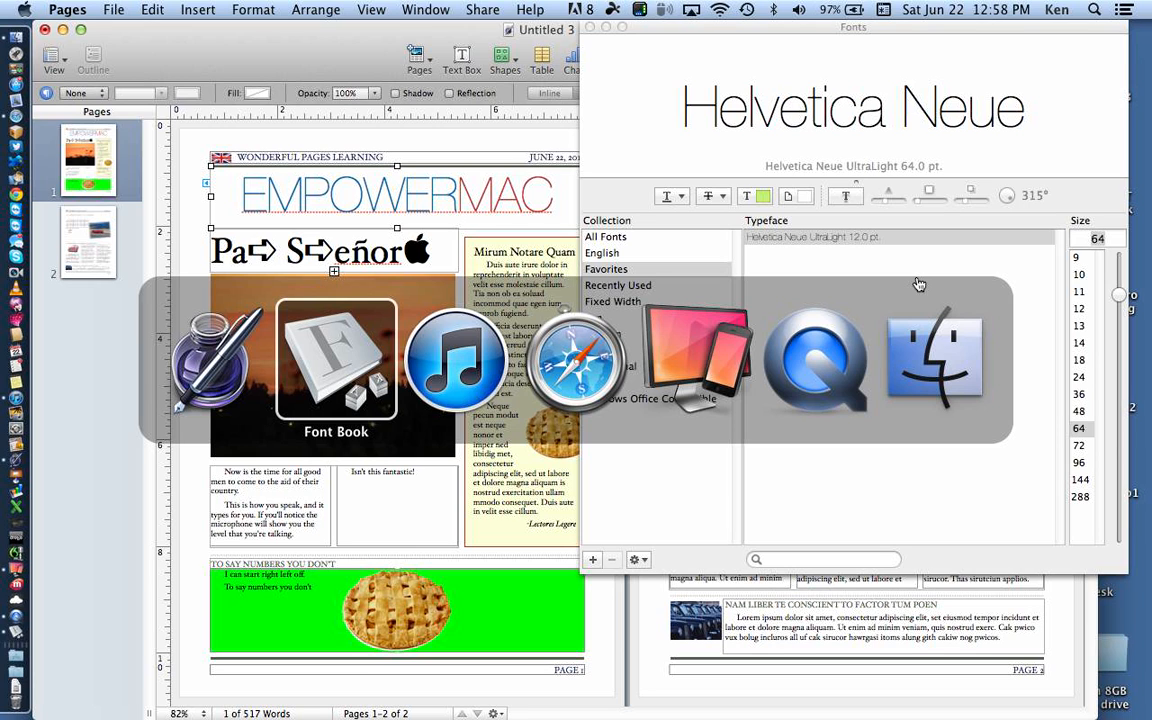
key("super+Tab")
key("super+Tab")
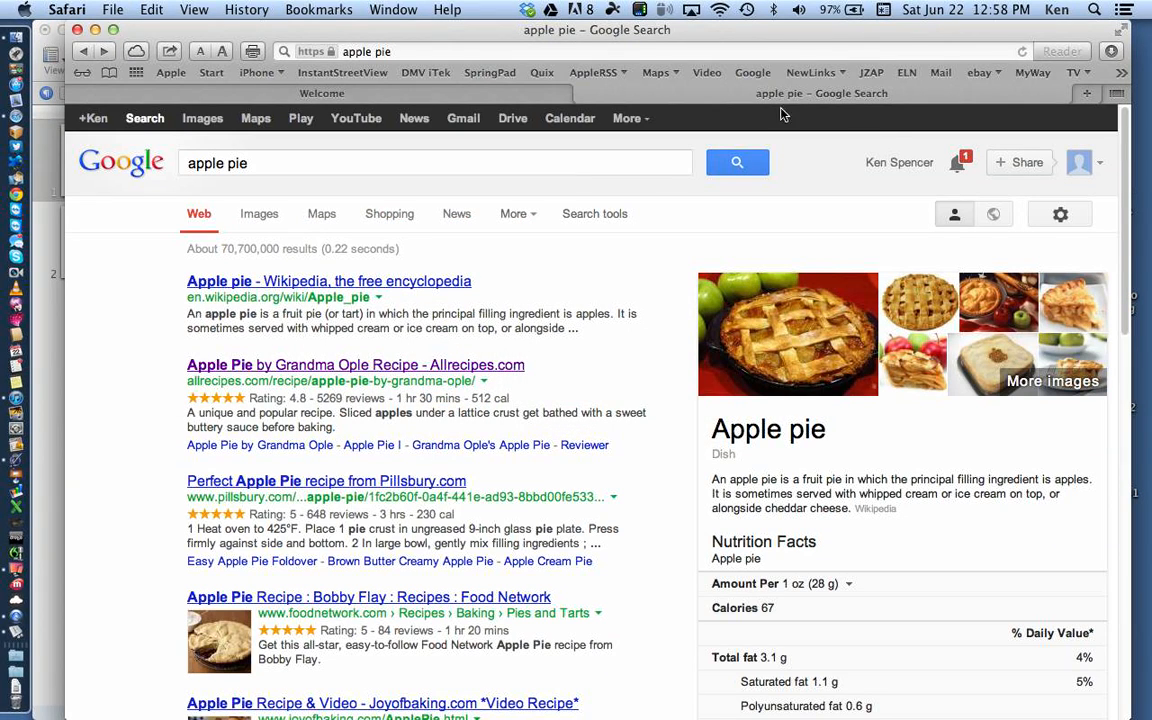
left_click(452, 90)
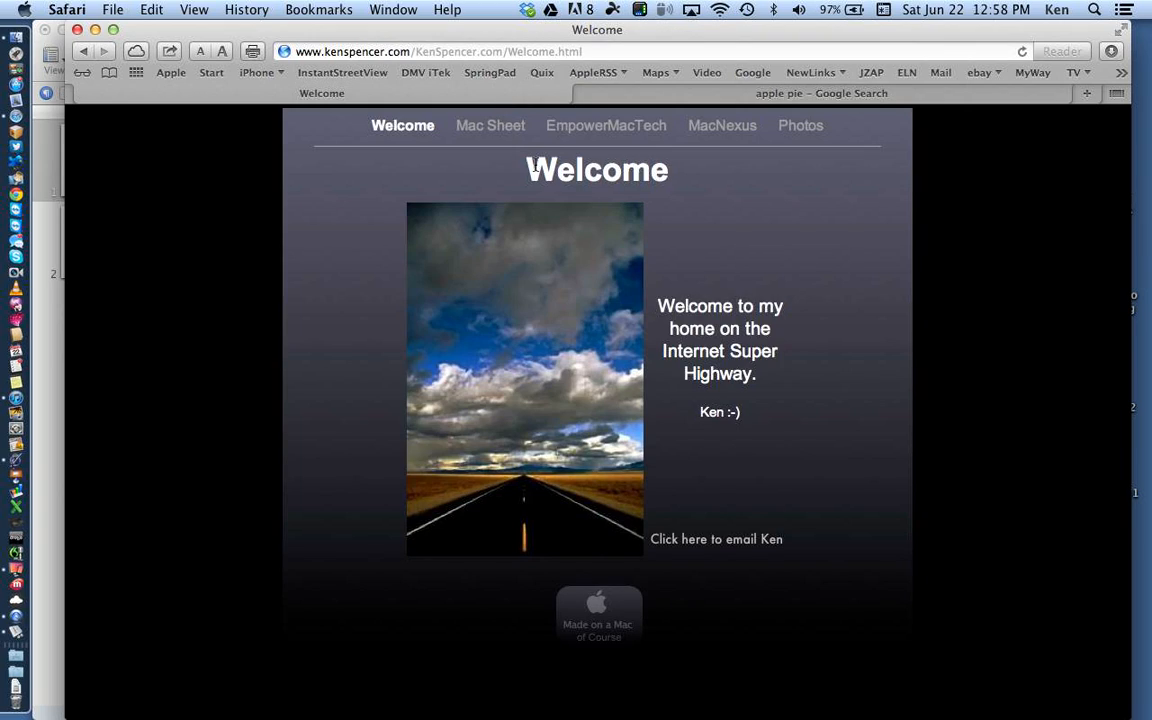
left_click(650, 128)
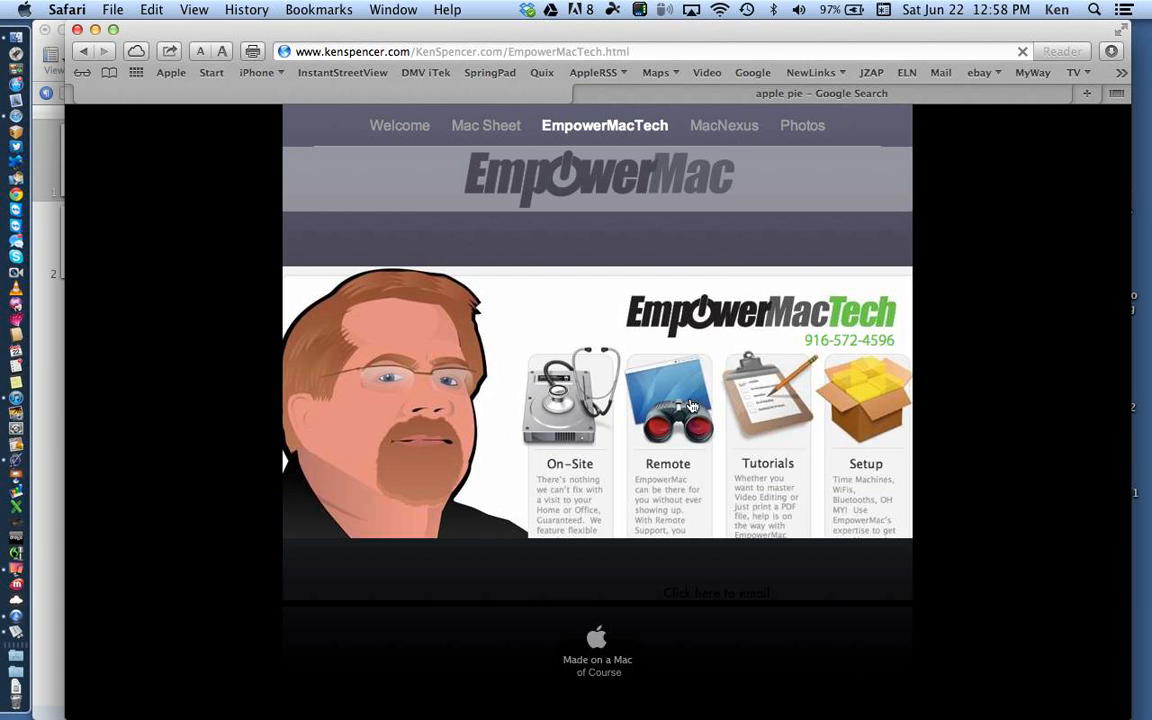
left_click(723, 128)
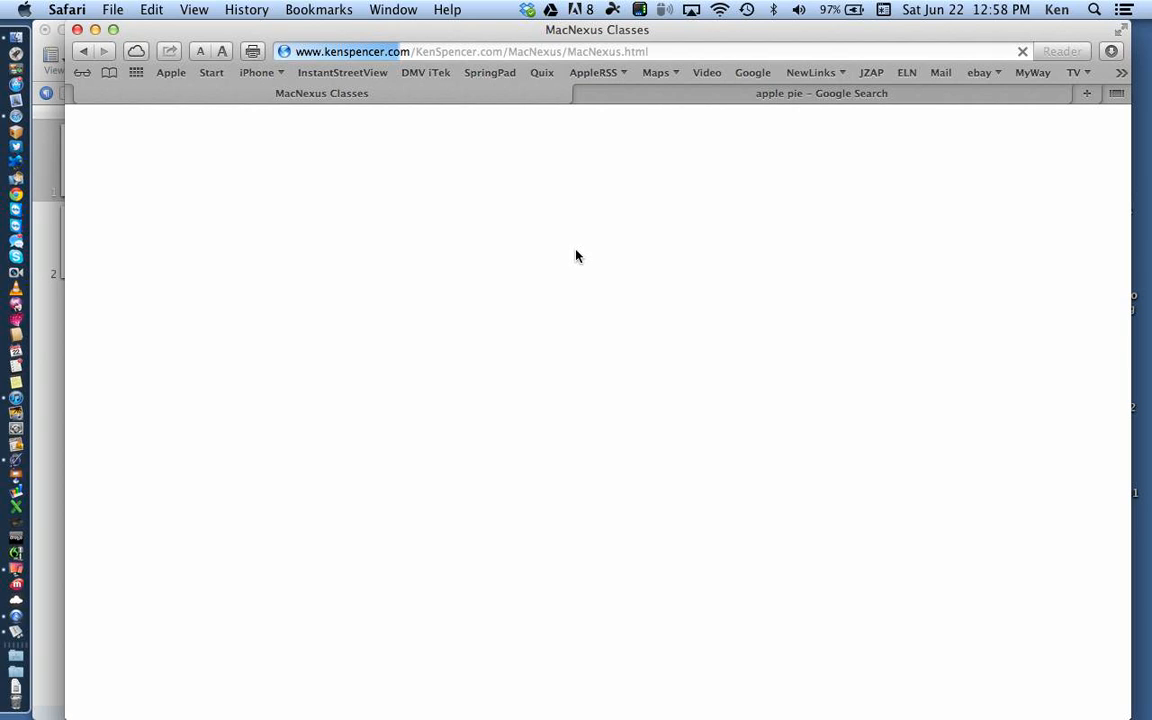
Step: Switch to QuickTime Player and list its open windows, including the screen recording
left_click(18, 614)
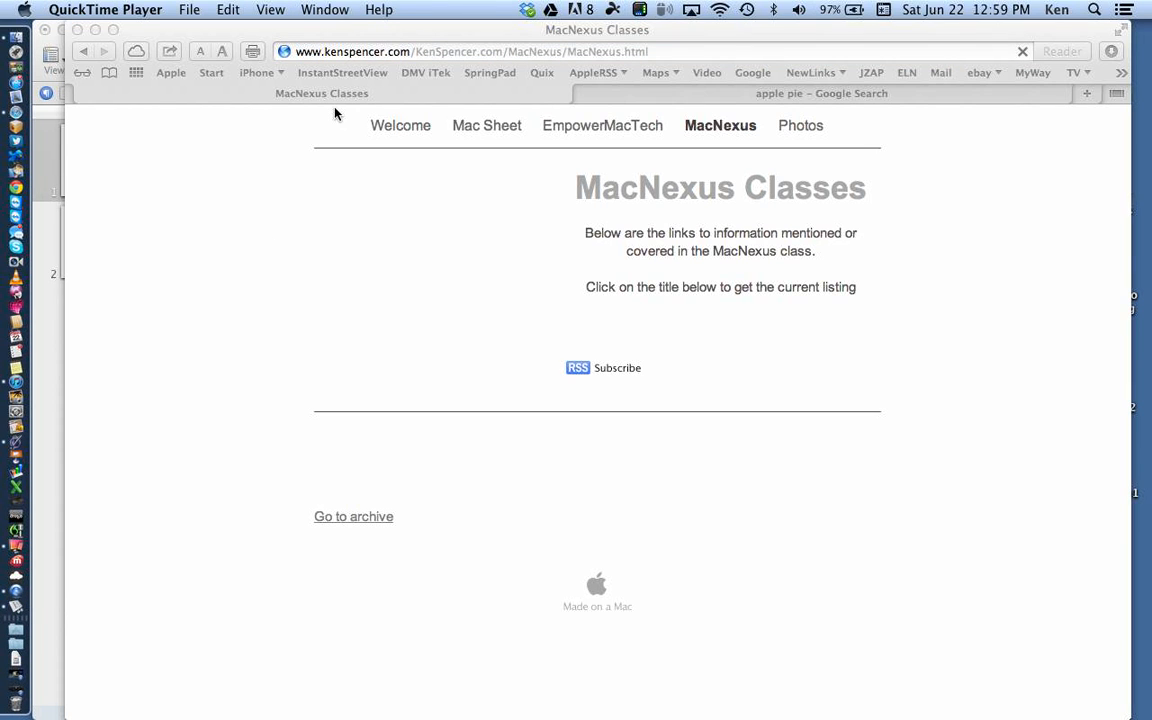
left_click(320, 11)
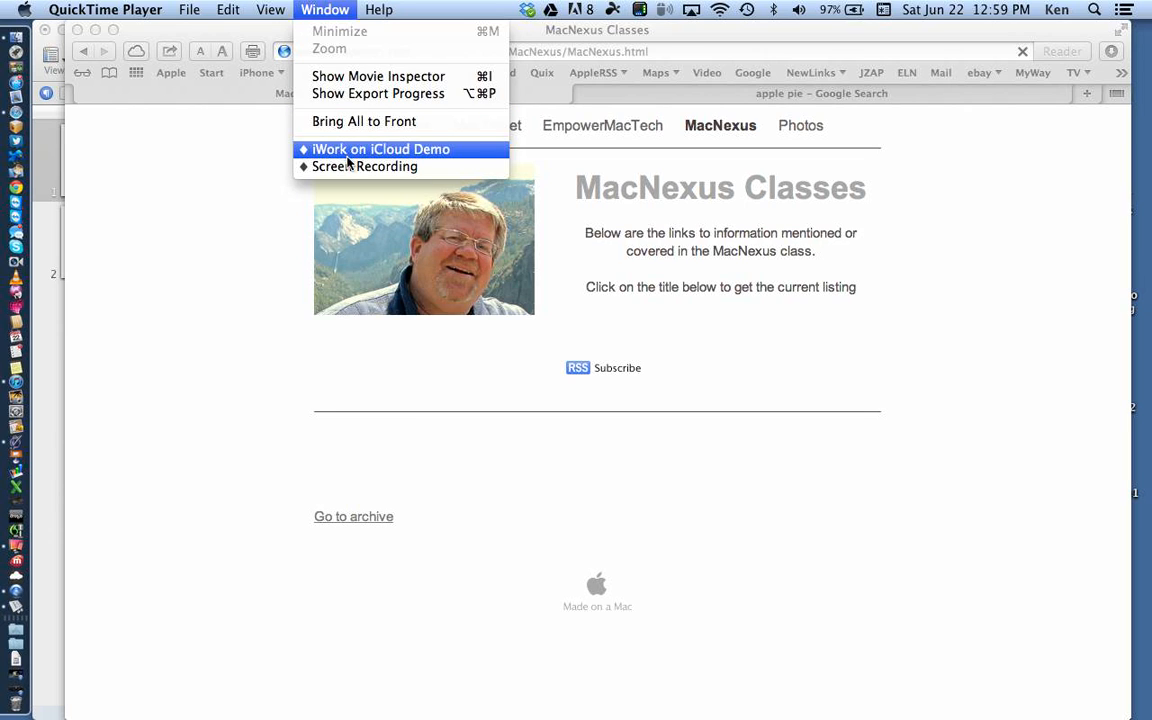